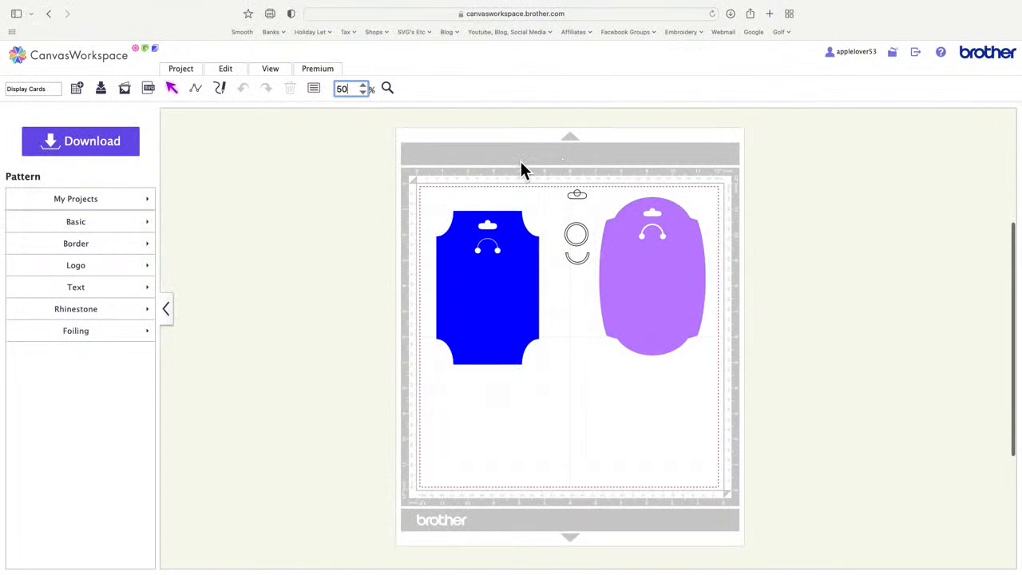
# - Clear the mat by moving the blue and purple cards to its left and the small cut-out shapes to its right
pyautogui.moveTo(675, 281); pyautogui.dragTo(675, 288)
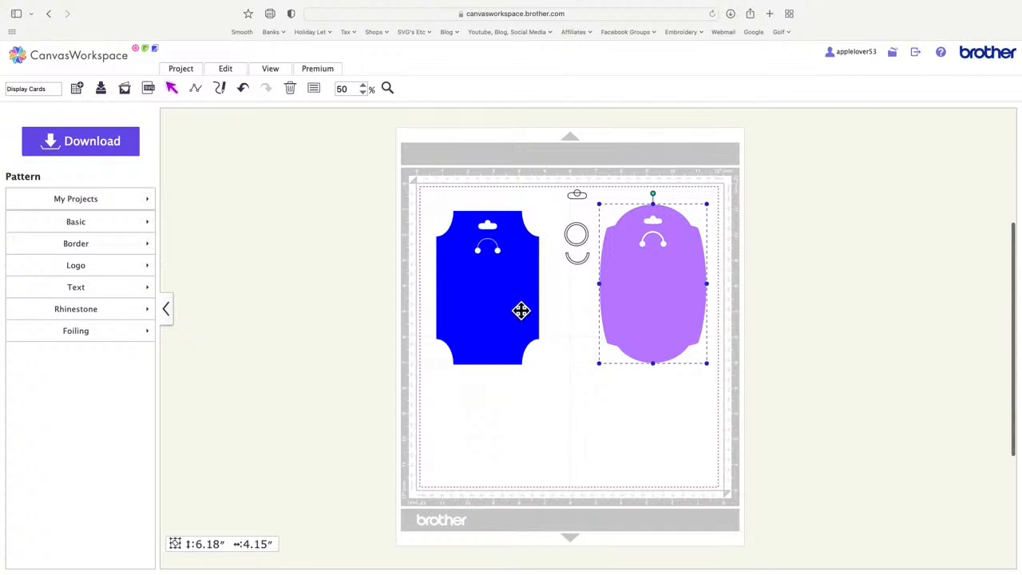
pyautogui.moveTo(508, 298); pyautogui.dragTo(323, 235)
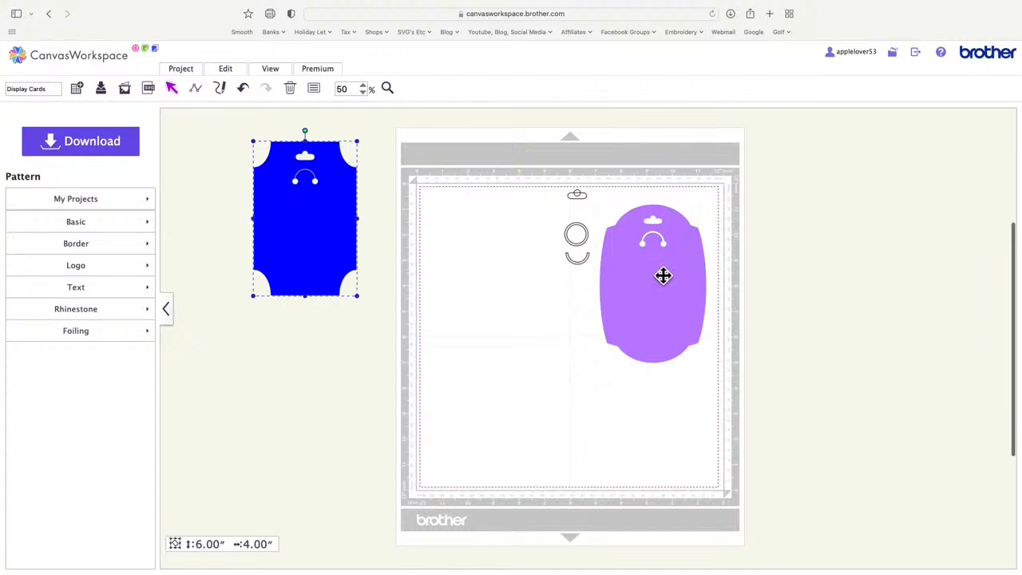
pyautogui.moveTo(663, 275); pyautogui.dragTo(311, 386)
pyautogui.moveTo(533, 170); pyautogui.dragTo(604, 279)
pyautogui.moveTo(582, 245); pyautogui.dragTo(814, 217)
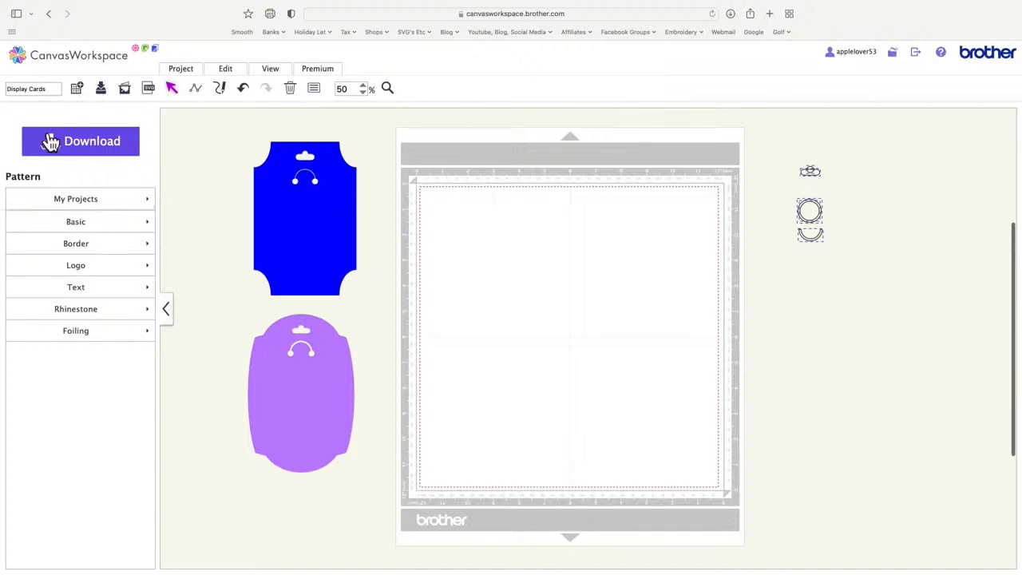
# - Add a basic circle about 3.94 inches in diameter to the lower part of the mat
pyautogui.click(93, 230)
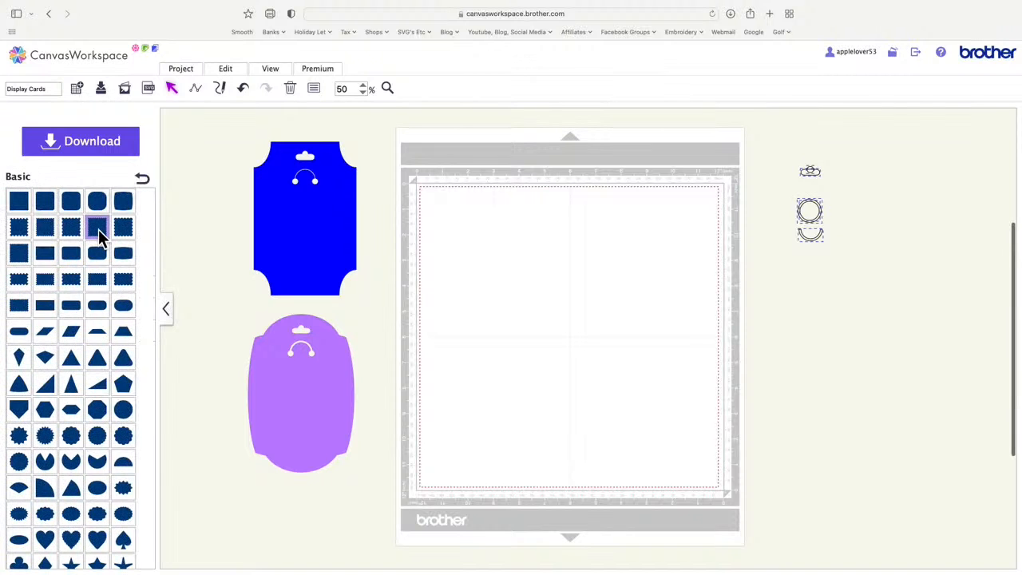
pyautogui.moveTo(98, 229); pyautogui.dragTo(505, 373)
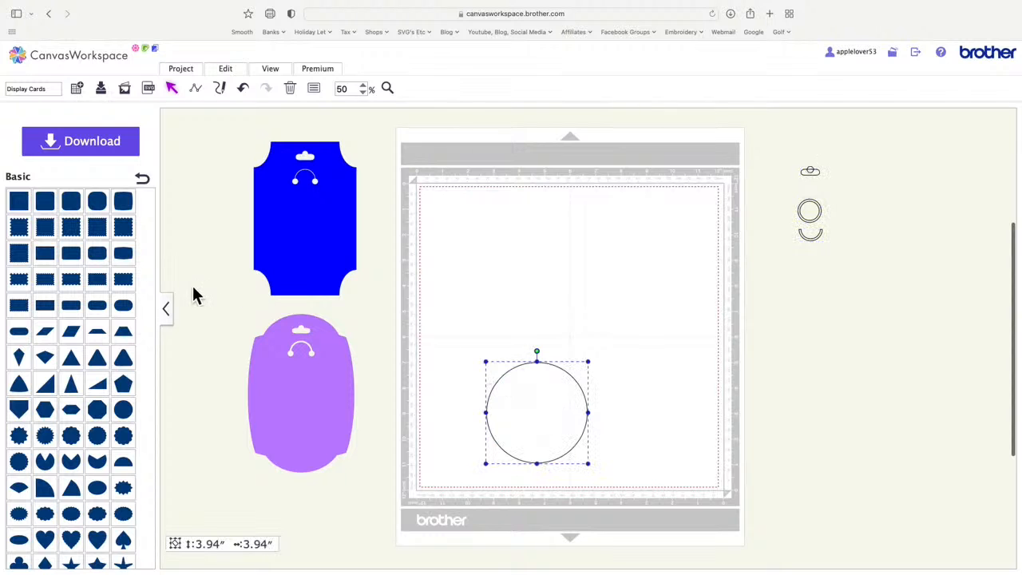
# - Add a basic rounded rectangle about 3.94 by 1.97 inches, rotate it upright and overlap it with the upper part of the circle
pyautogui.scroll(-10, 72, 327)
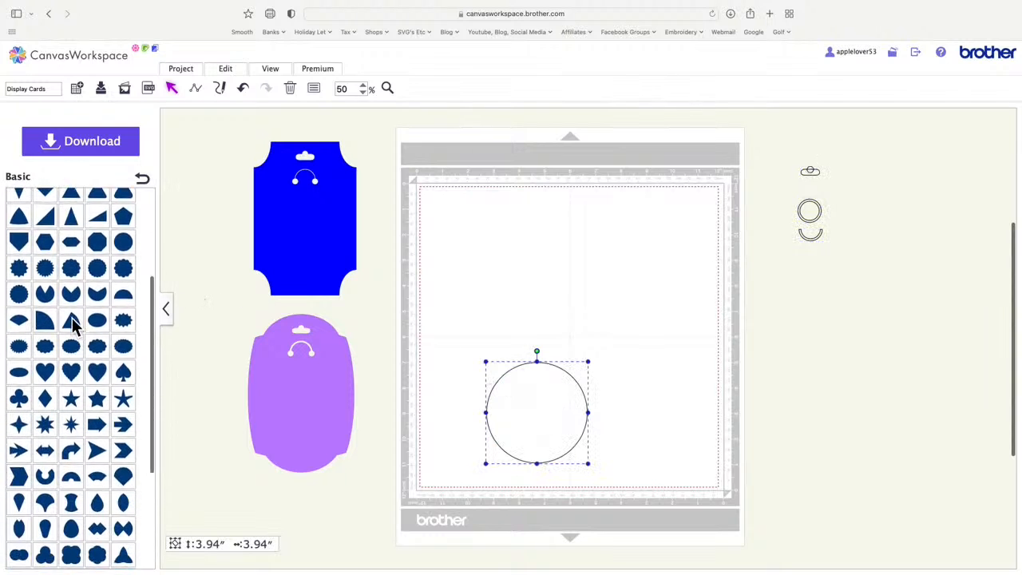
pyautogui.scroll(12, 72, 327)
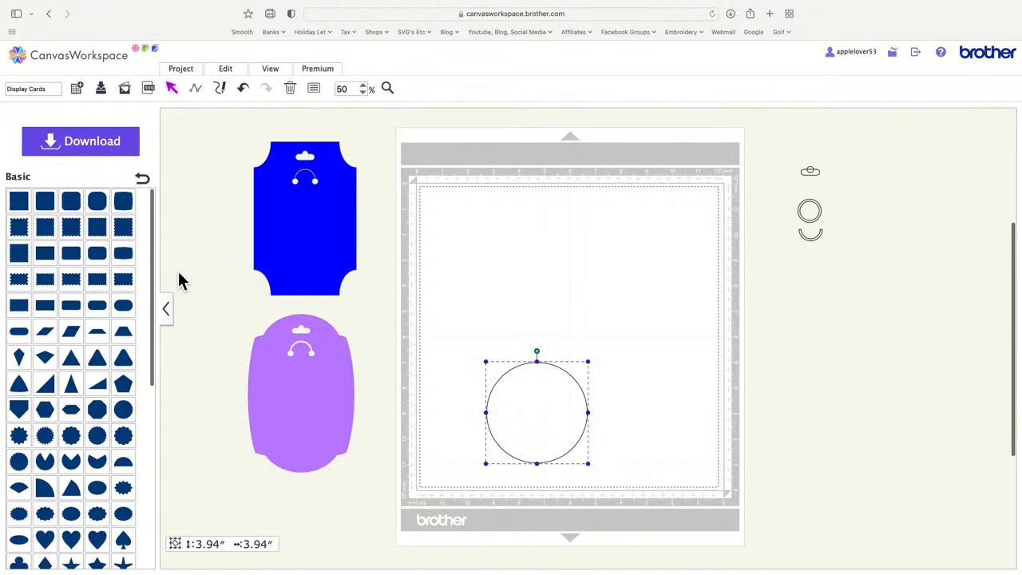
pyautogui.moveTo(101, 311); pyautogui.dragTo(443, 277)
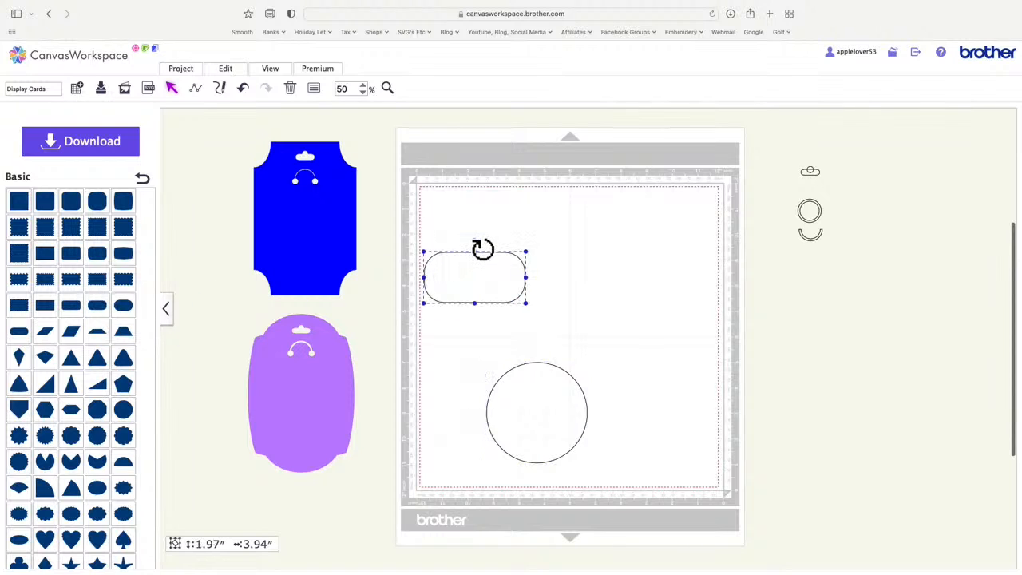
pyautogui.moveTo(483, 249); pyautogui.dragTo(542, 299)
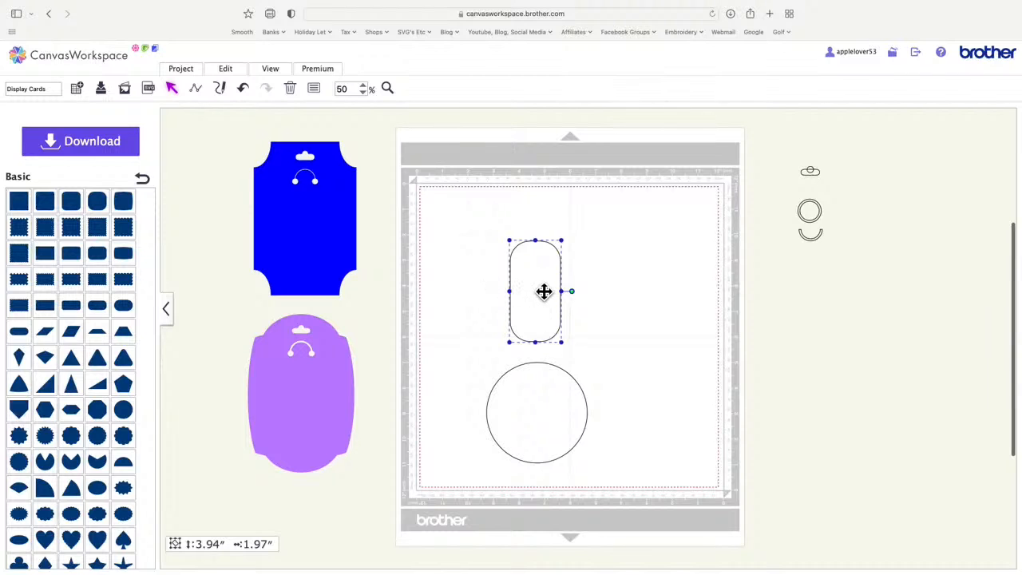
pyautogui.moveTo(543, 290); pyautogui.dragTo(545, 349)
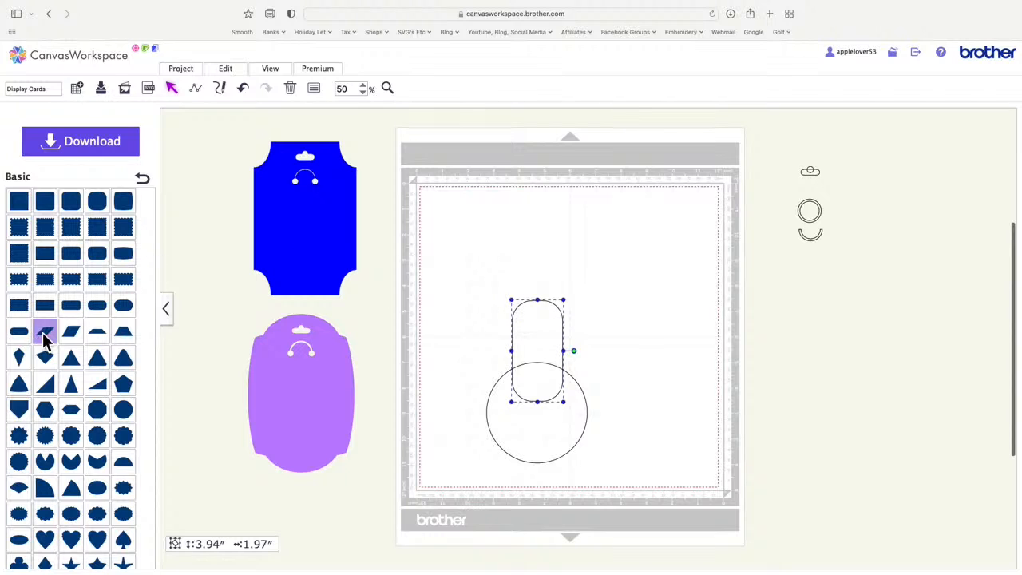
# - Replace the upright rounded rectangle with a pill shape about 3.94 by 1.57 inches, rotated upright and overlapping the circle's upper part
pyautogui.moveTo(19, 330); pyautogui.dragTo(512, 243)
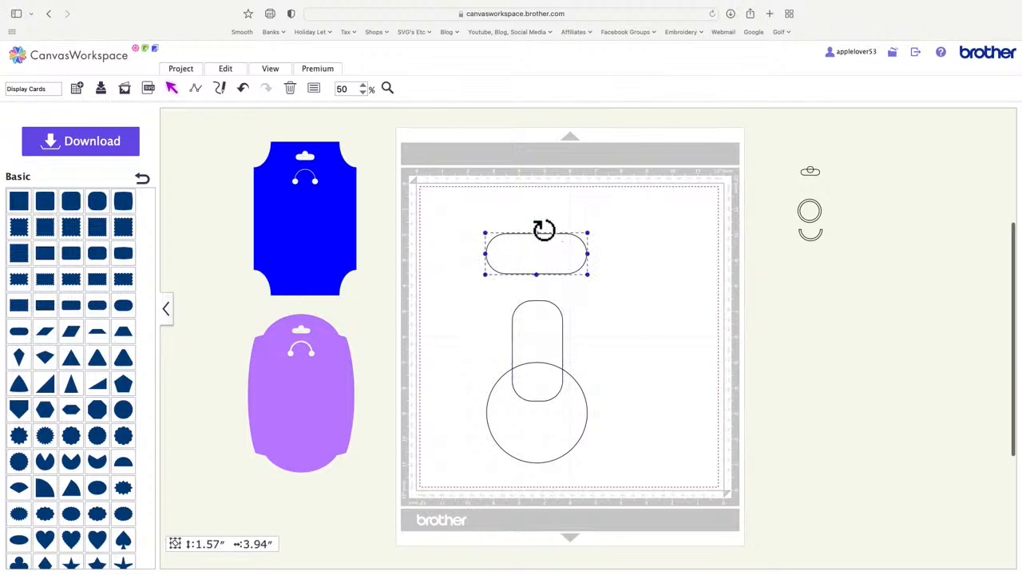
pyautogui.moveTo(544, 229); pyautogui.dragTo(583, 263)
pyautogui.moveTo(540, 349); pyautogui.dragTo(664, 318)
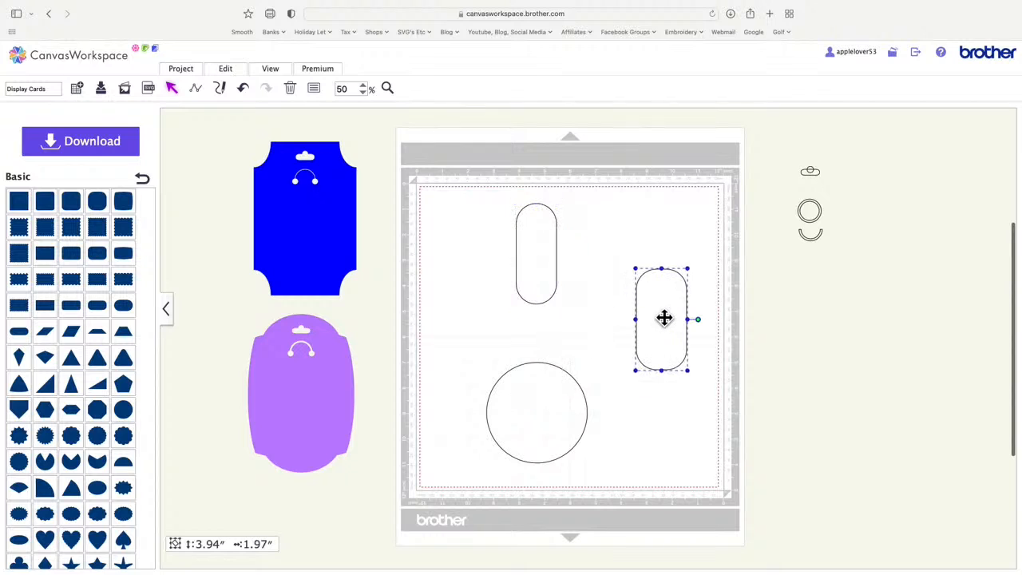
pyautogui.press('Delete')
pyautogui.moveTo(545, 262); pyautogui.dragTo(545, 334)
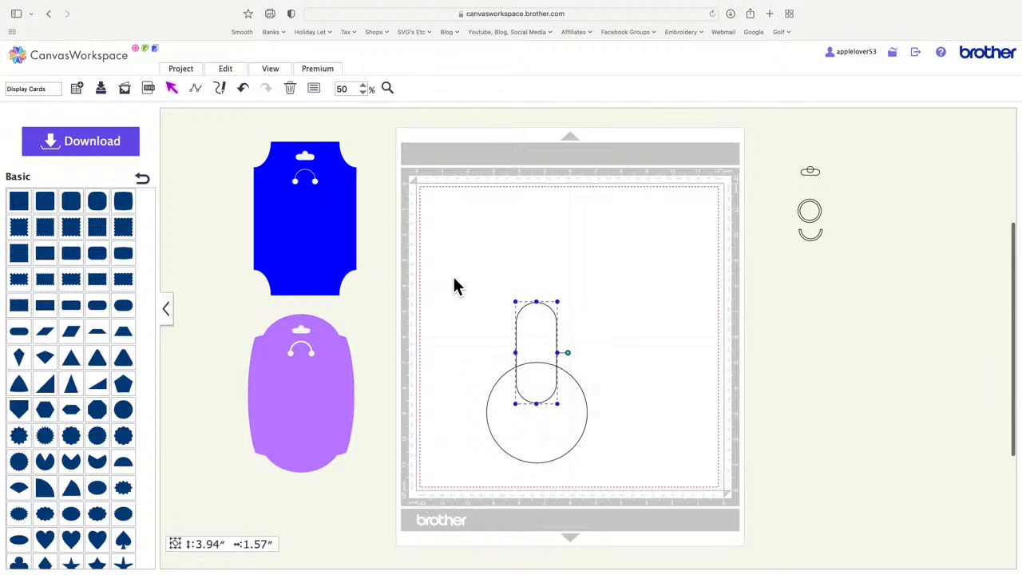
# - Try aligning the pill and circle to a shared vertical middle, and undo the alignment
pyautogui.moveTo(452, 275); pyautogui.dragTo(603, 487)
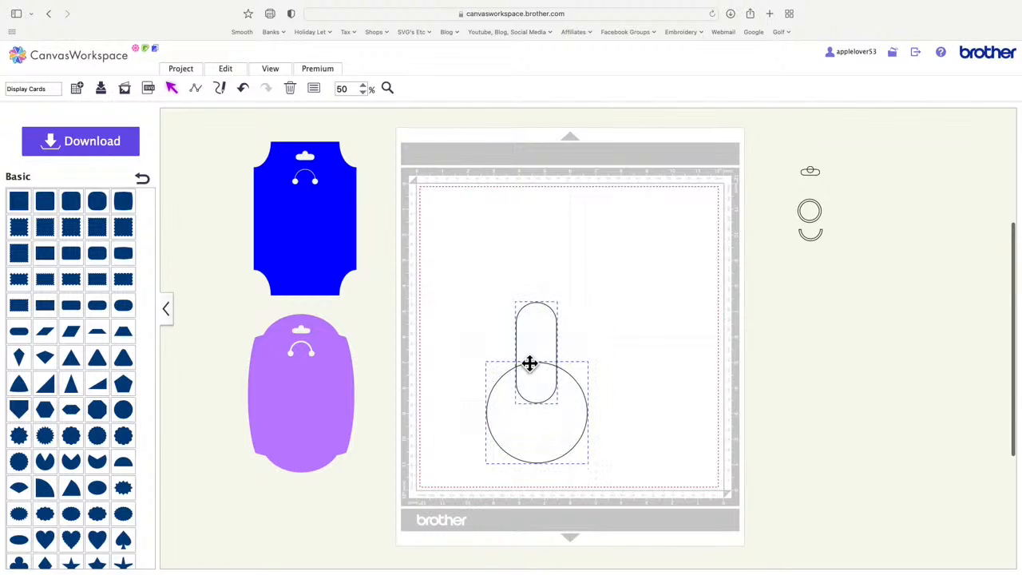
pyautogui.click(240, 74)
pyautogui.click(355, 194)
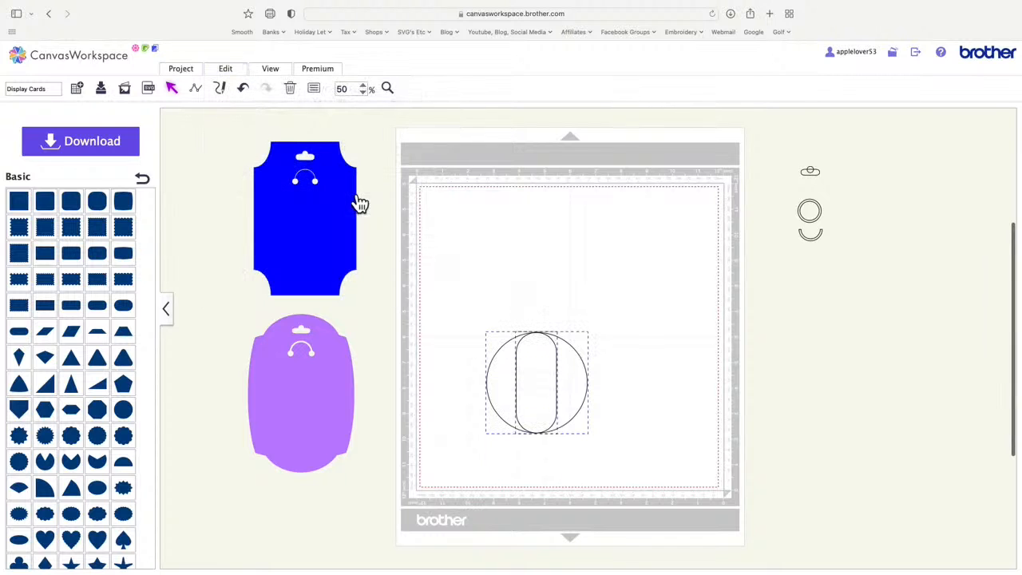
pyautogui.click(243, 88)
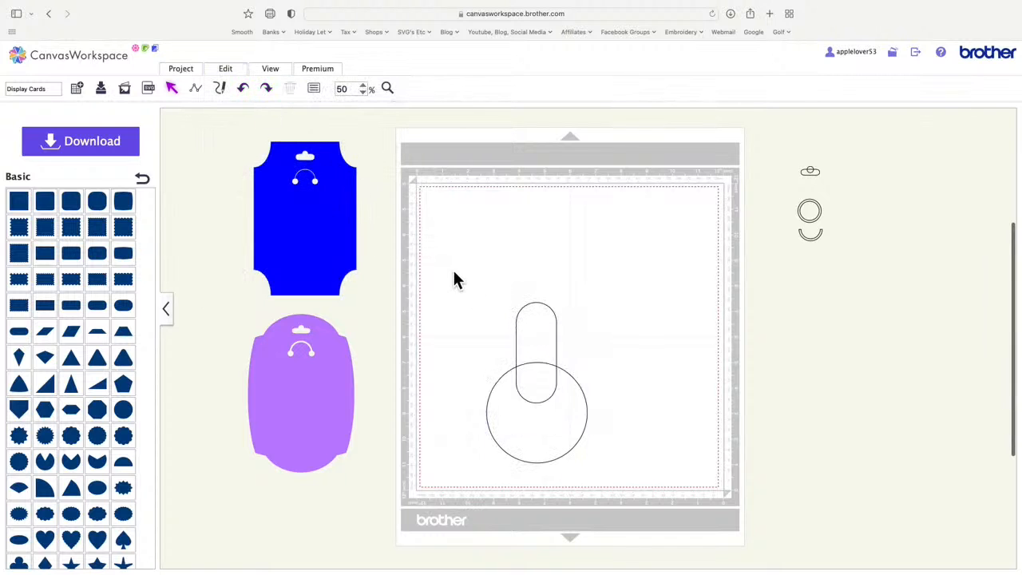
# - Select the upright pill and the circle together and centre them on each other horizontally
pyautogui.moveTo(453, 279); pyautogui.dragTo(609, 481)
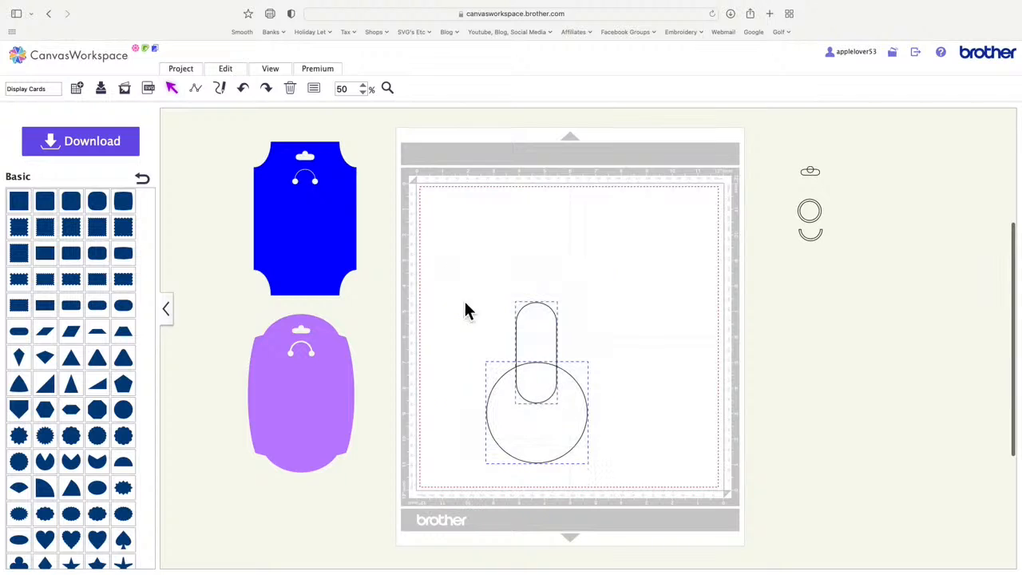
pyautogui.click(231, 71)
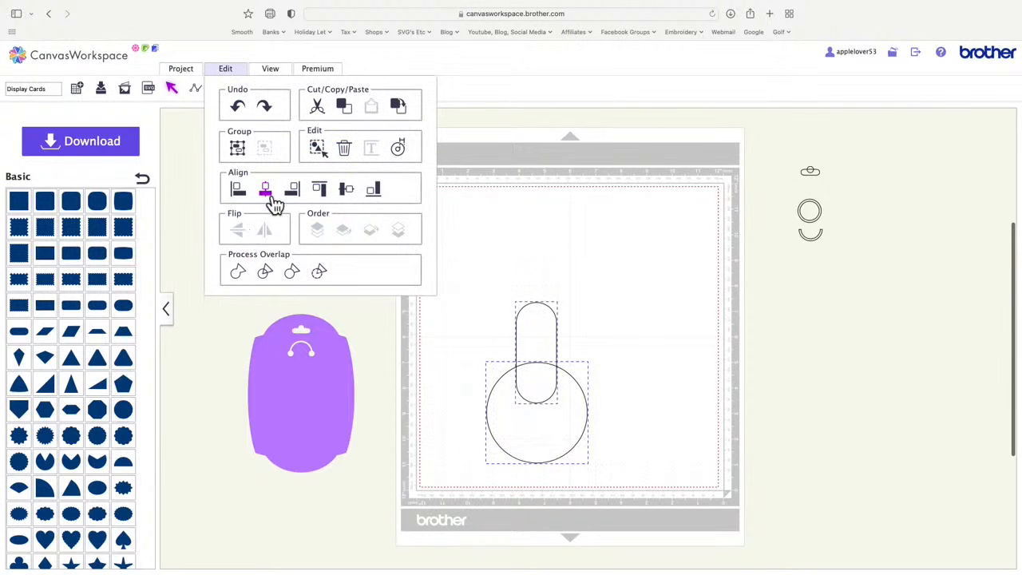
pyautogui.click(266, 198)
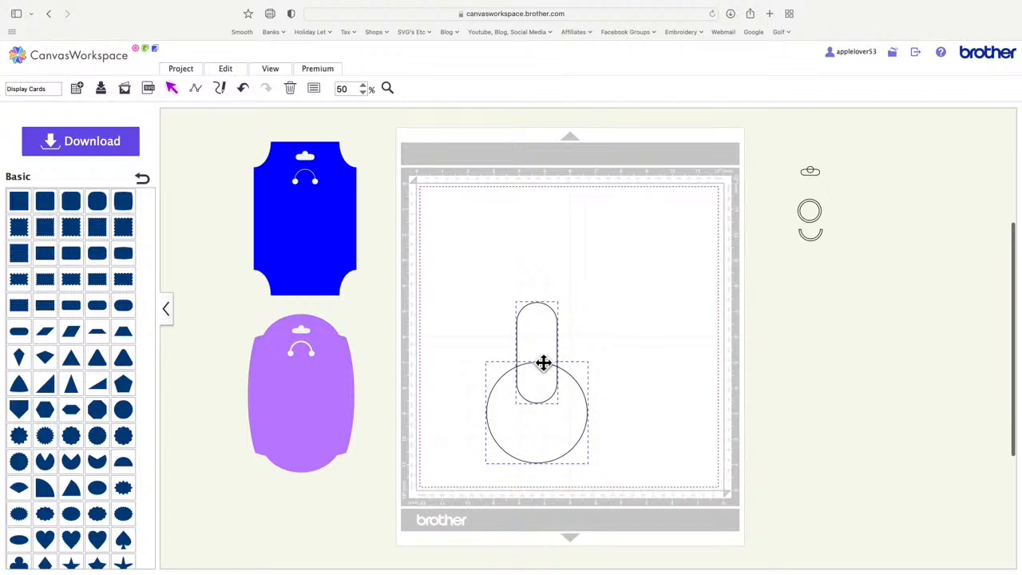
# - Unify the pill and circle into one outline and move it to the upper-left area of the mat
pyautogui.click(245, 73)
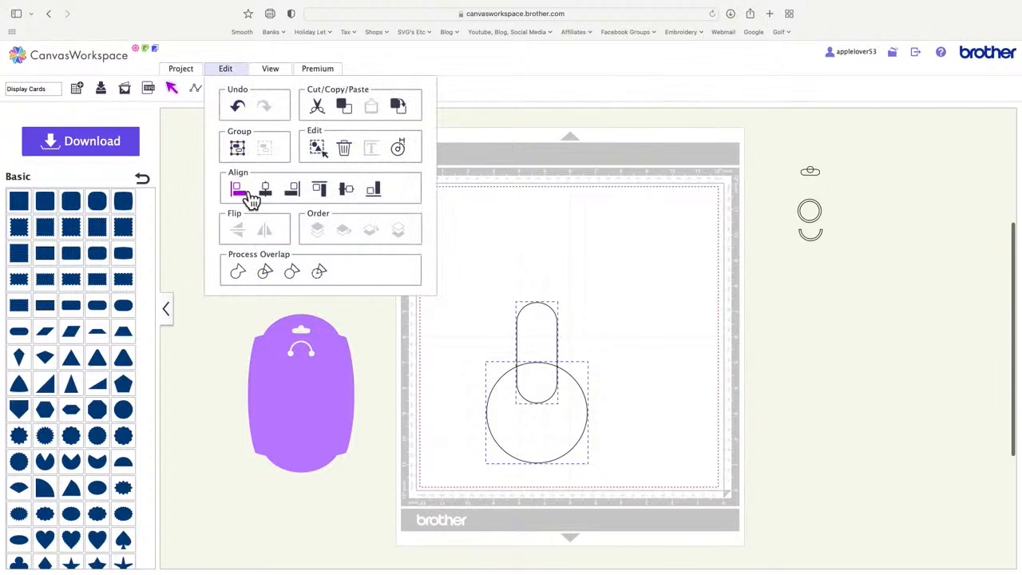
pyautogui.click(247, 280)
pyautogui.moveTo(524, 404); pyautogui.dragTo(481, 322)
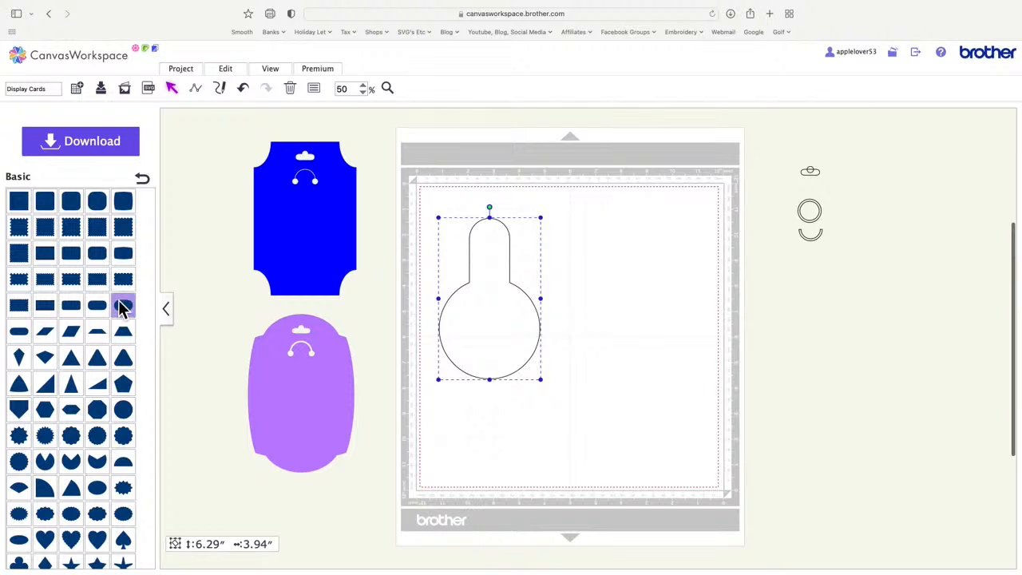
# - Add a small pill about 1.04 by 0.42 inches and a circle about 0.27 inches wide placed over its upper edge
pyautogui.moveTo(18, 331); pyautogui.dragTo(605, 259)
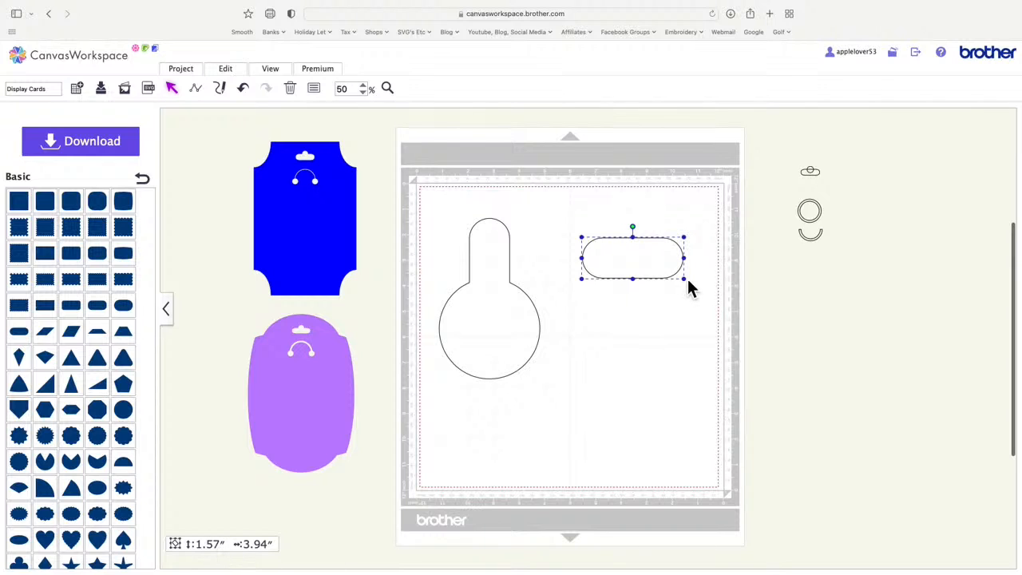
pyautogui.moveTo(688, 279); pyautogui.dragTo(612, 267)
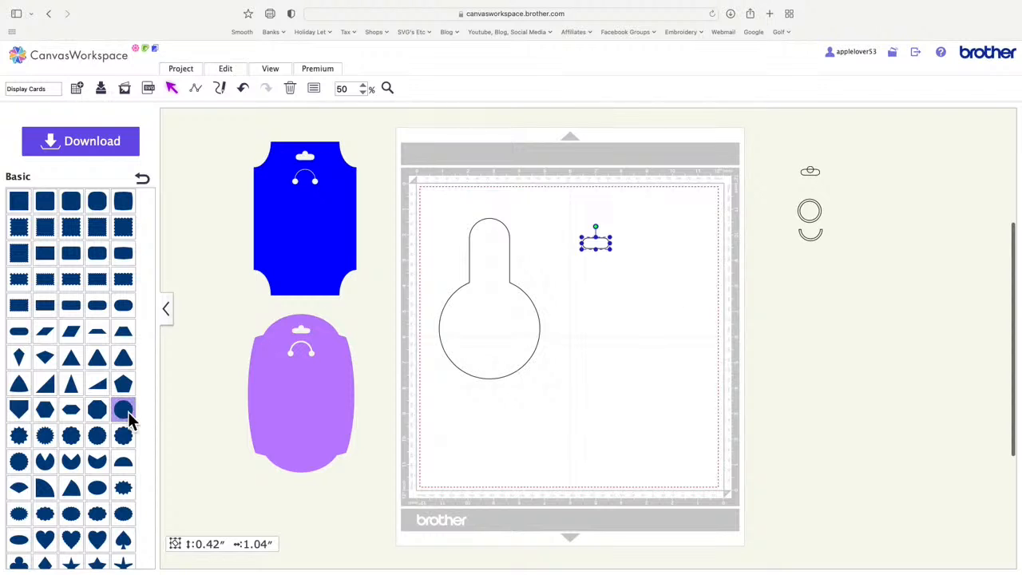
pyautogui.moveTo(126, 414); pyautogui.dragTo(590, 358)
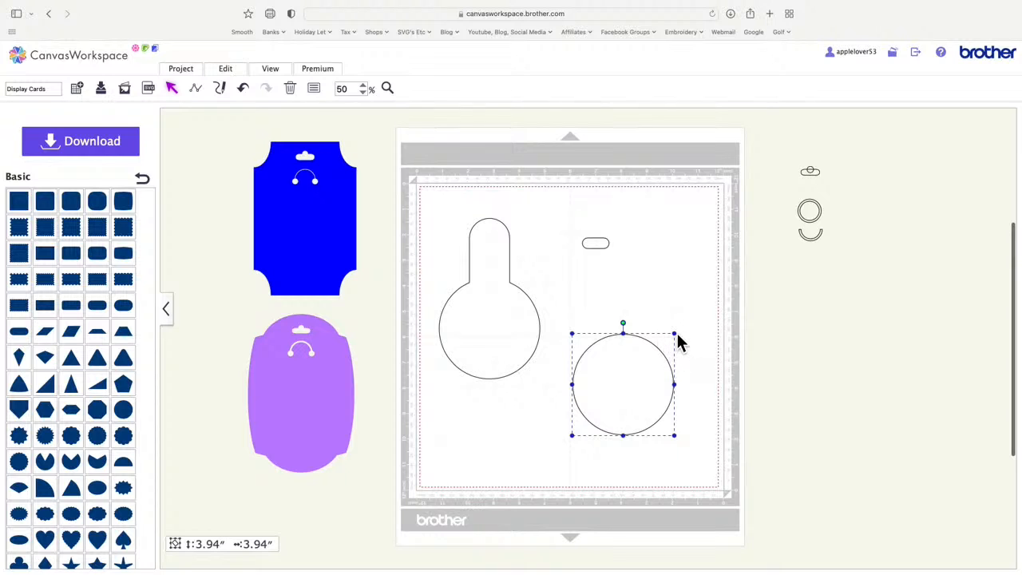
pyautogui.moveTo(678, 334); pyautogui.dragTo(590, 441)
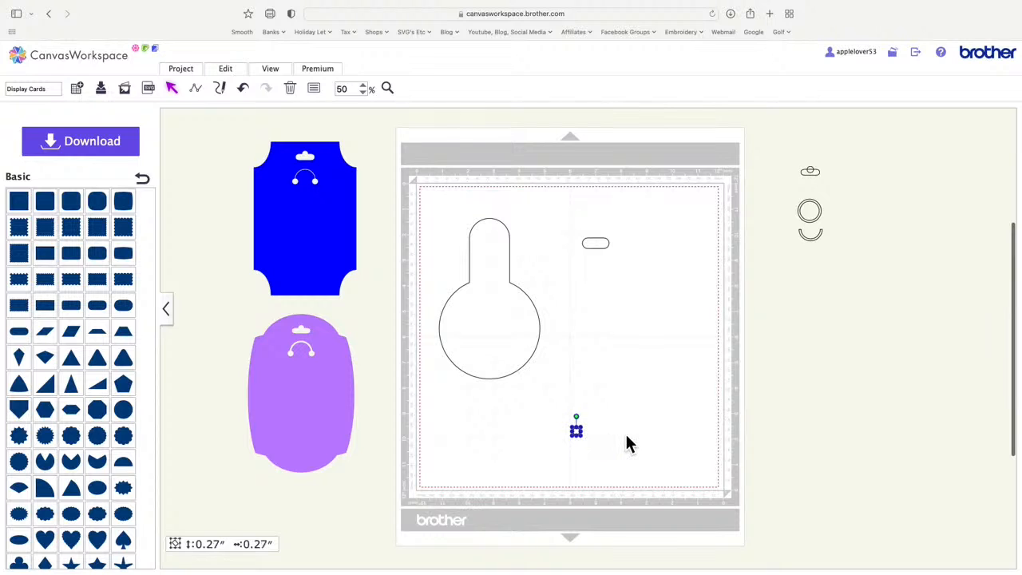
pyautogui.moveTo(583, 436); pyautogui.dragTo(600, 244)
pyautogui.click(621, 275)
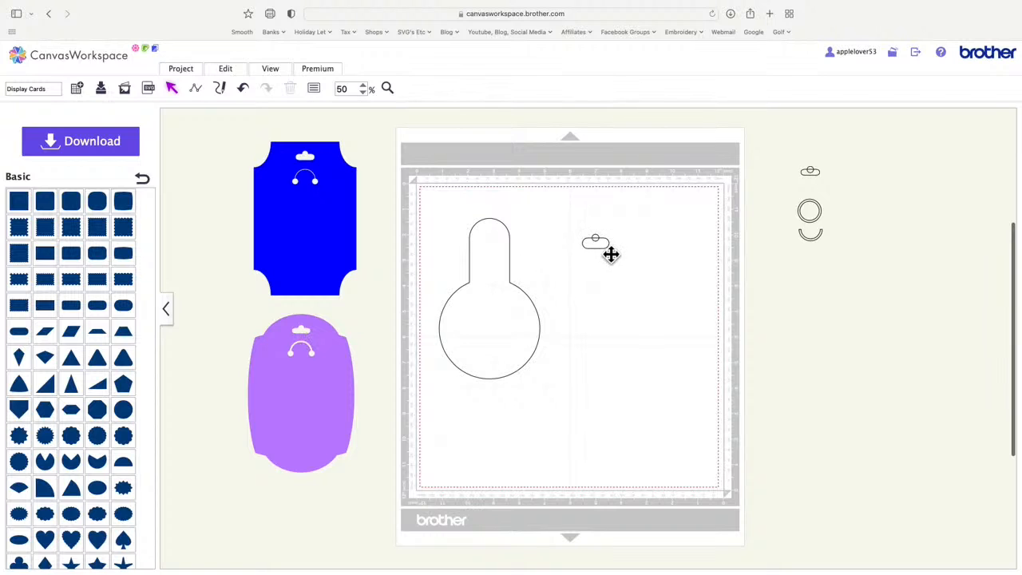
# - Select the small pill and small circle together and centre them on each other horizontally
pyautogui.moveTo(574, 224); pyautogui.dragTo(625, 265)
pyautogui.click(235, 73)
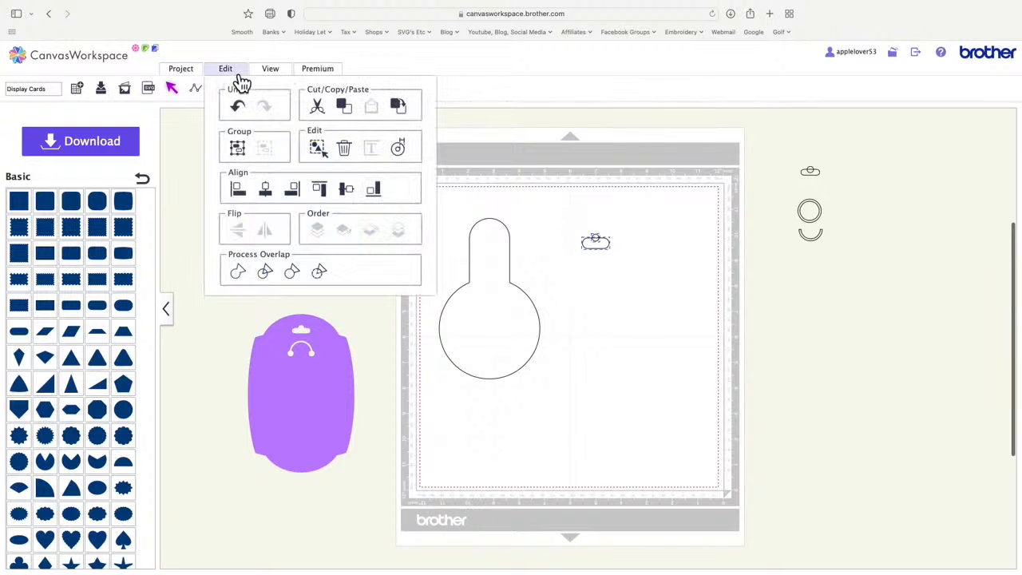
pyautogui.click(271, 193)
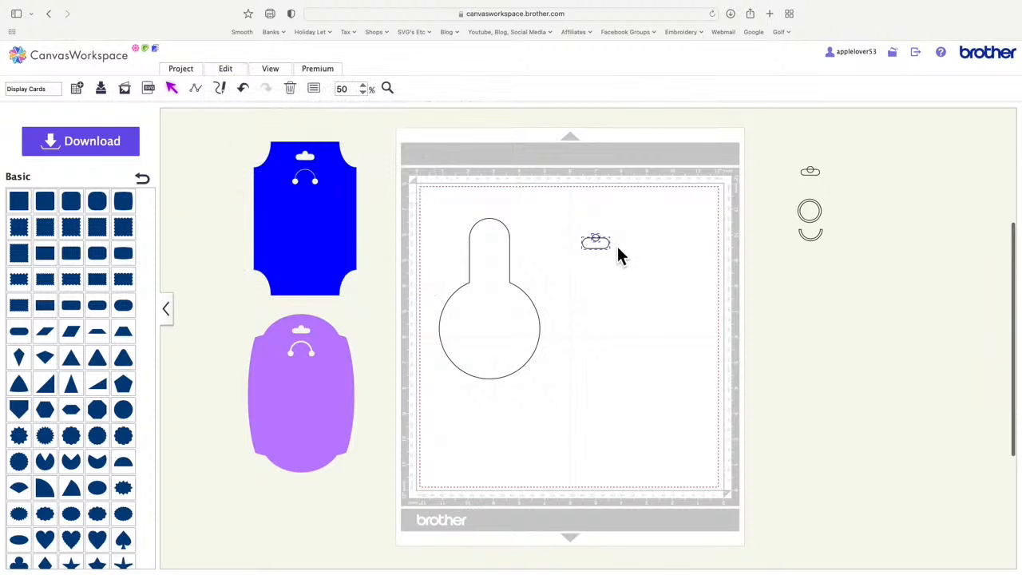
# - Try the last Process Overlap option on the small pill and circle, and undo it
pyautogui.click(230, 72)
pyautogui.click(321, 274)
pyautogui.click(244, 90)
# - Reduce the small pill's height to about 0.35 inches, keeping its upper edge in place
pyautogui.click(611, 252)
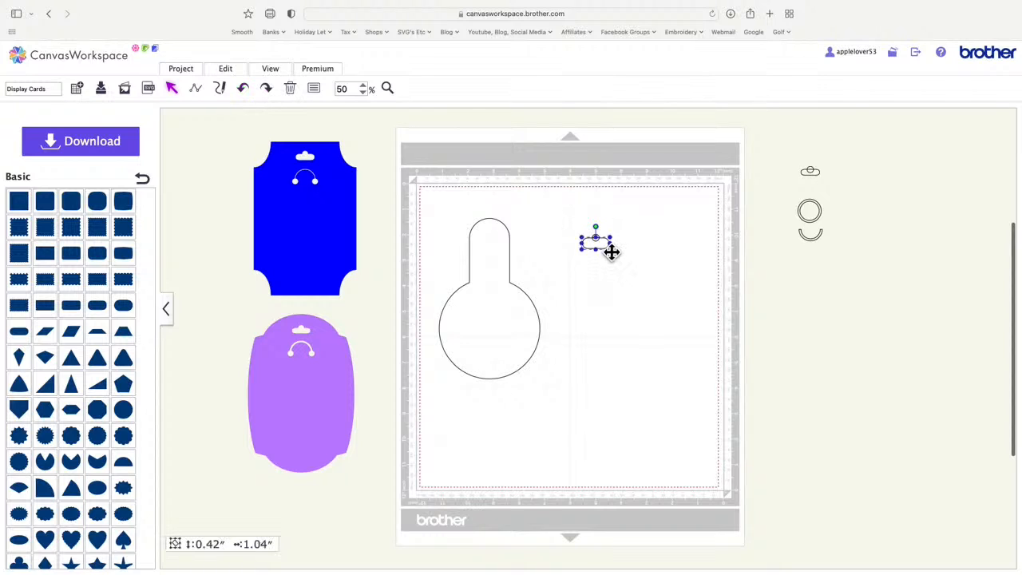
pyautogui.click(387, 88)
pyautogui.moveTo(563, 221); pyautogui.dragTo(646, 276)
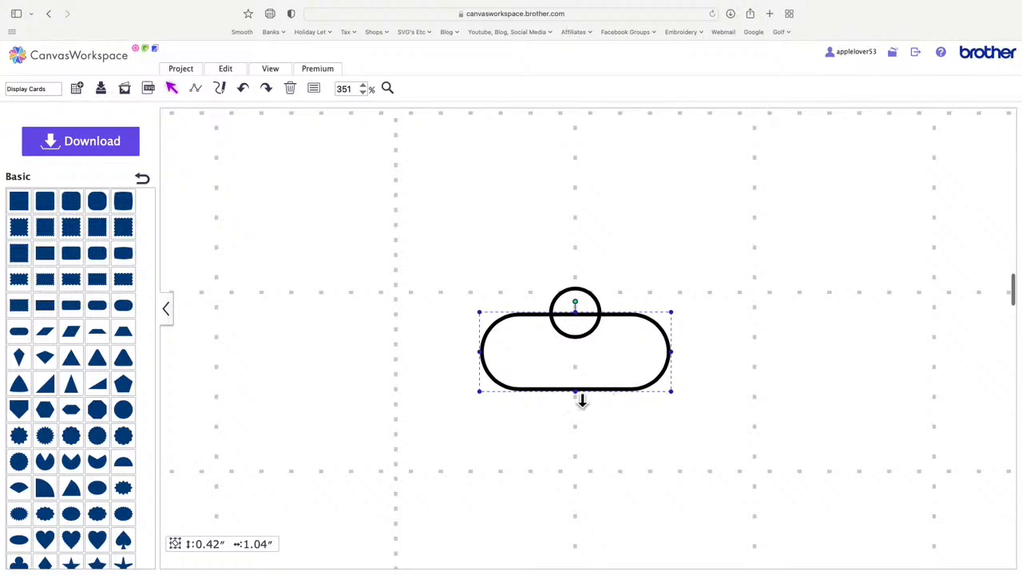
pyautogui.moveTo(582, 399); pyautogui.dragTo(584, 388)
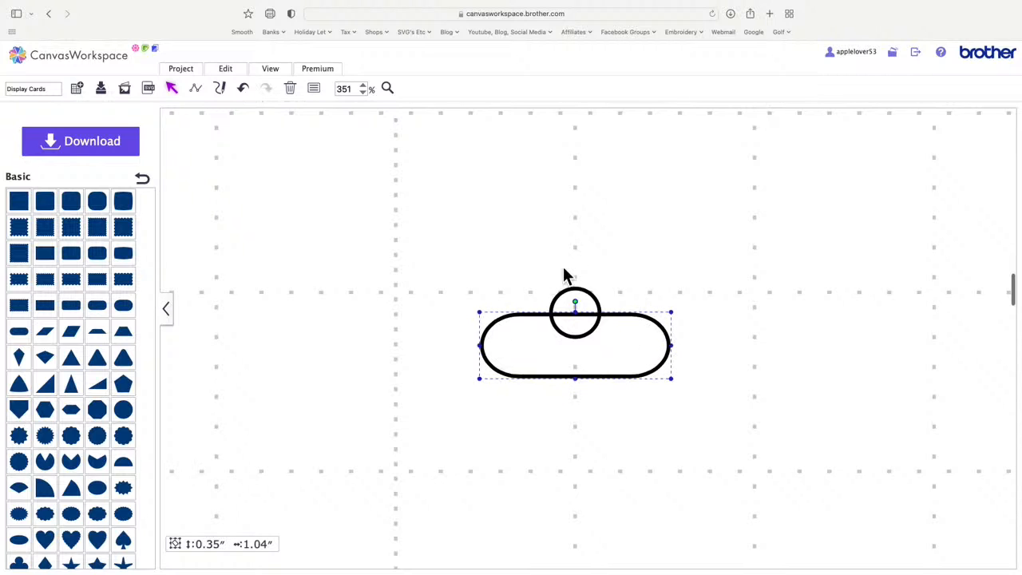
# - Unify the small pill and small circle into a single hanger-hole outline
pyautogui.moveTo(462, 258); pyautogui.dragTo(705, 406)
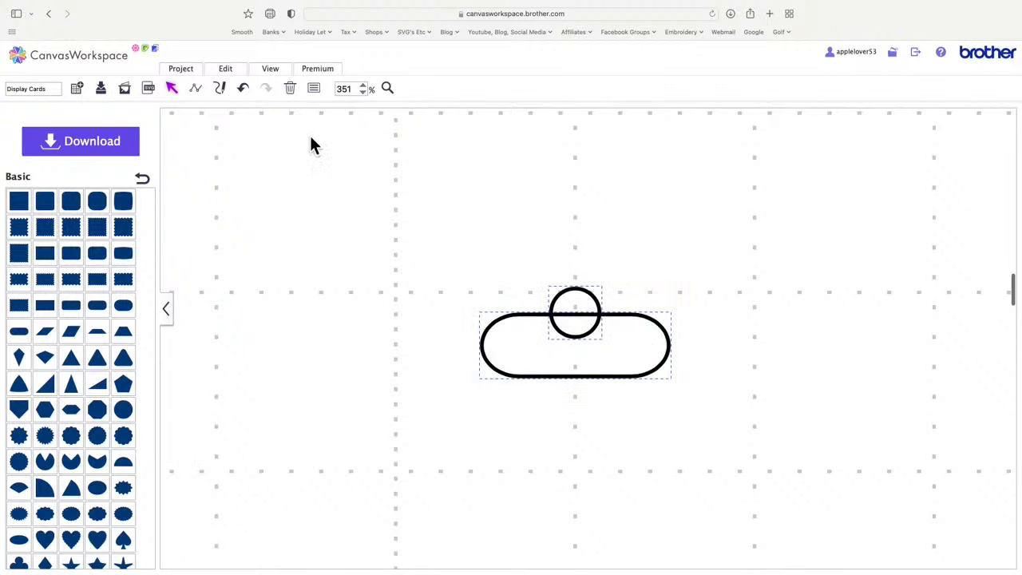
pyautogui.click(237, 77)
pyautogui.click(250, 279)
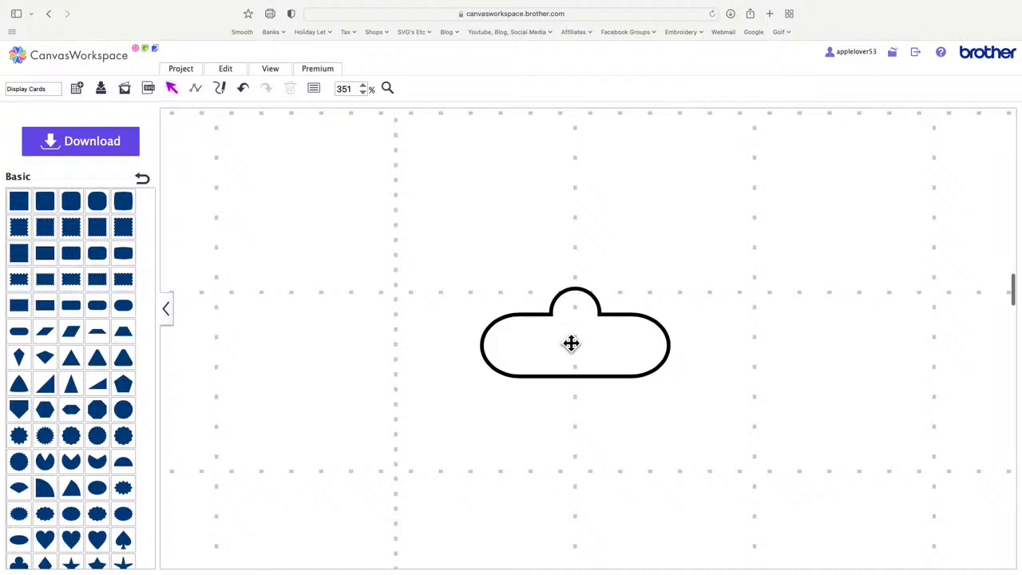
# - Move the hanger-hole outline and the large card outline slightly up and to the right on the mat
pyautogui.moveTo(359, 90); pyautogui.dragTo(332, 91)
pyautogui.write('55')
pyautogui.press('Return')
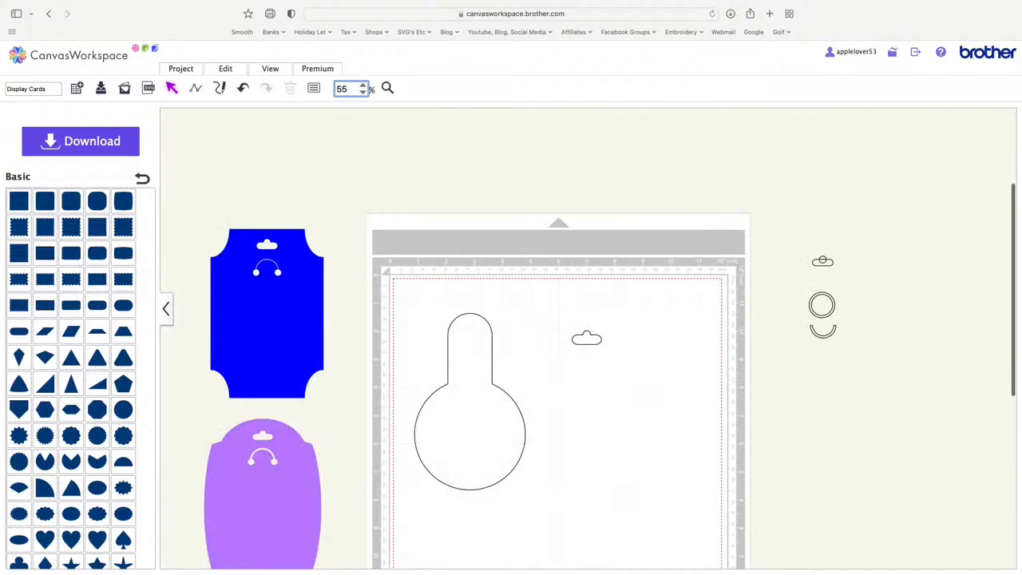
pyautogui.moveTo(593, 344); pyautogui.dragTo(614, 320)
pyautogui.moveTo(471, 379); pyautogui.dragTo(494, 360)
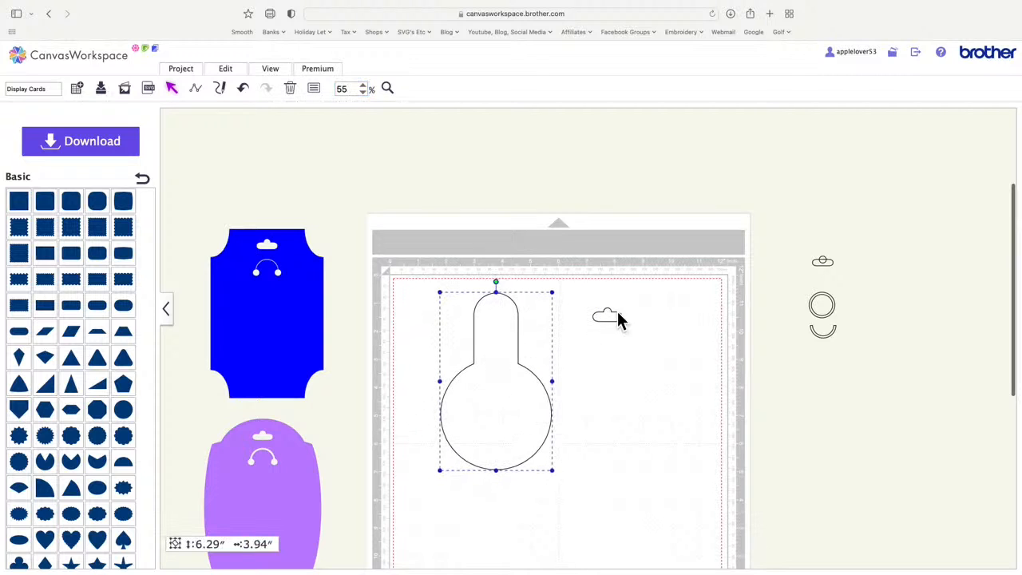
# - Place the hanger-hole outline inside the upper neck of the card outline and align both on their horizontal centers
pyautogui.moveTo(618, 323); pyautogui.dragTo(505, 320)
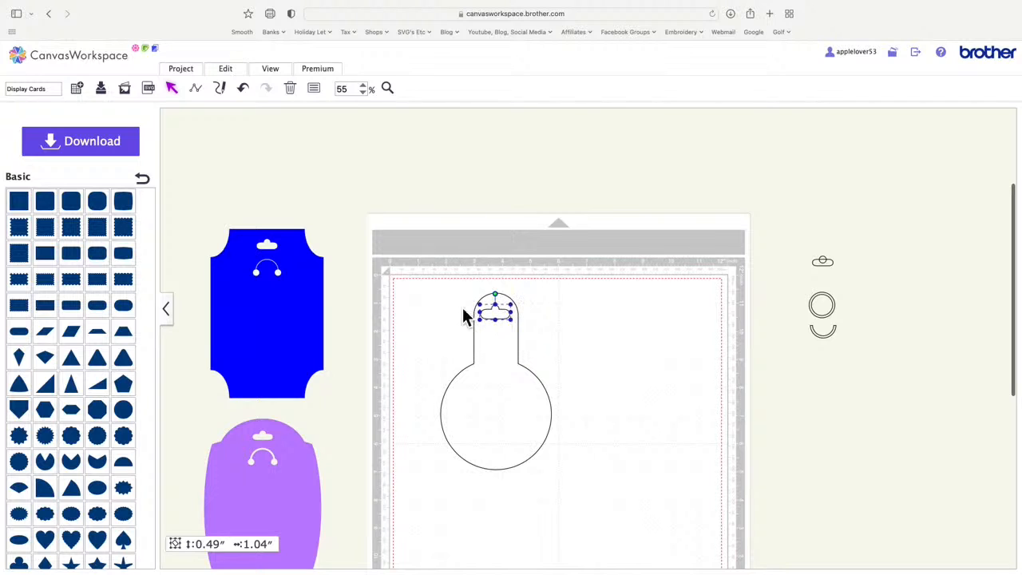
pyautogui.moveTo(440, 279); pyautogui.dragTo(531, 367)
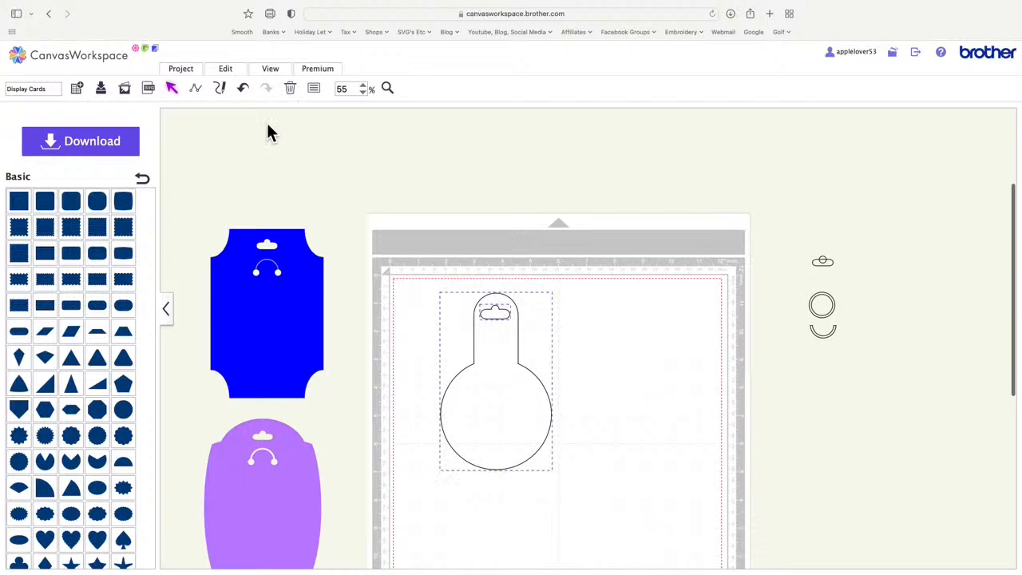
pyautogui.click(225, 68)
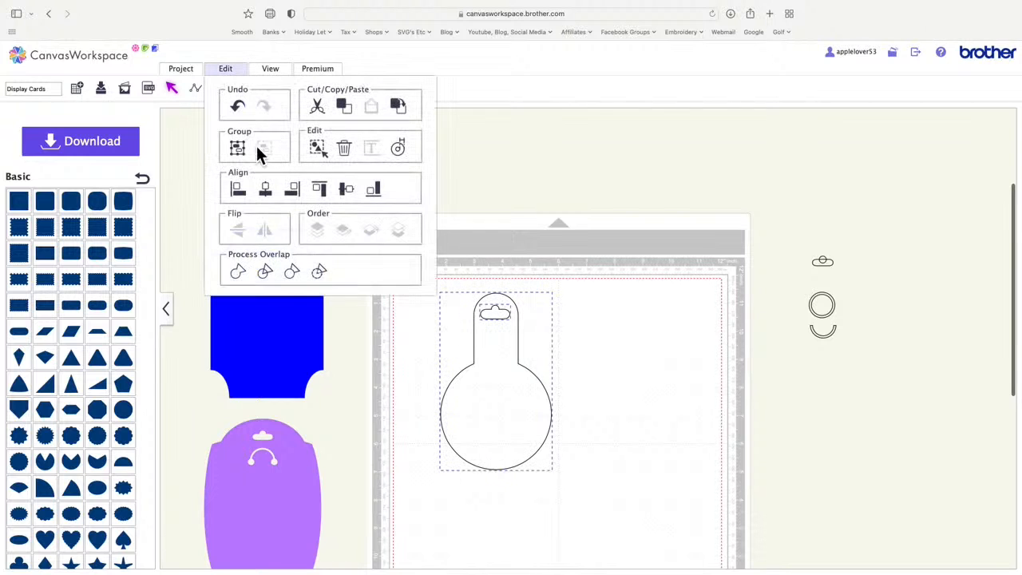
pyautogui.click(265, 192)
pyautogui.click(595, 311)
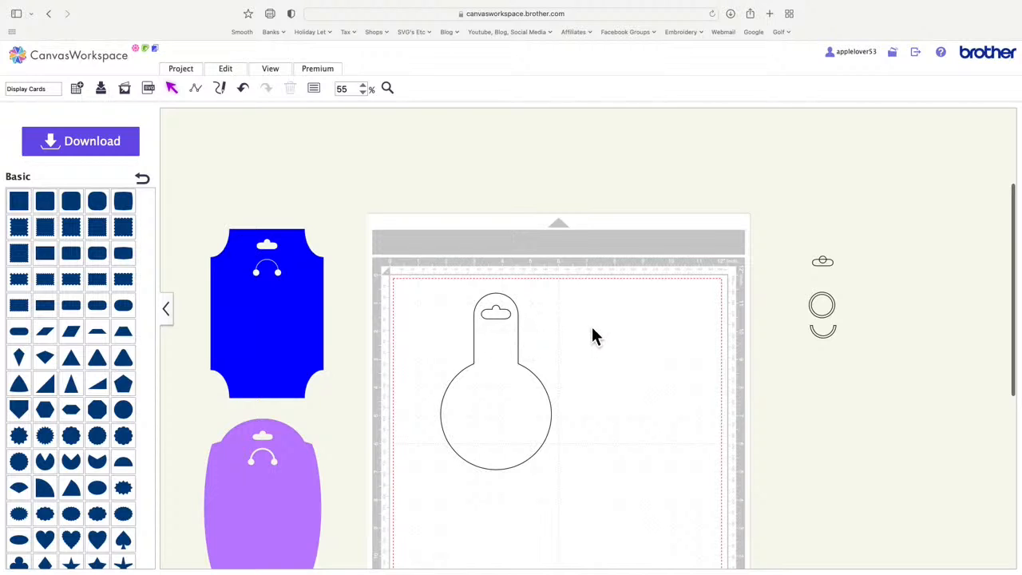
# - Duplicate the hanger-hole outline and park the copy off the mat, above the spare shapes
pyautogui.click(507, 319)
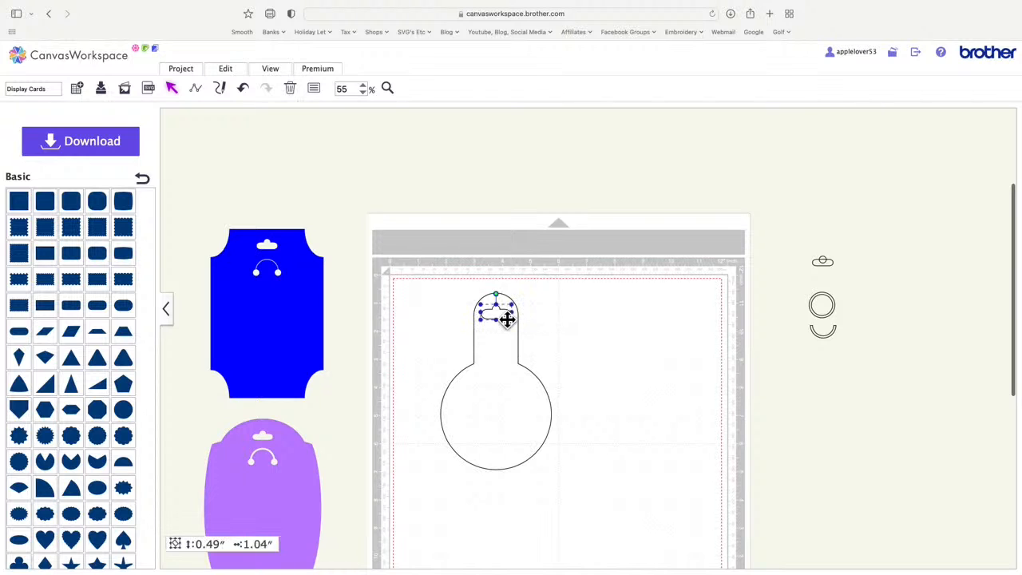
pyautogui.rightClick(507, 320)
pyautogui.click(546, 332)
pyautogui.moveTo(511, 326); pyautogui.dragTo(843, 199)
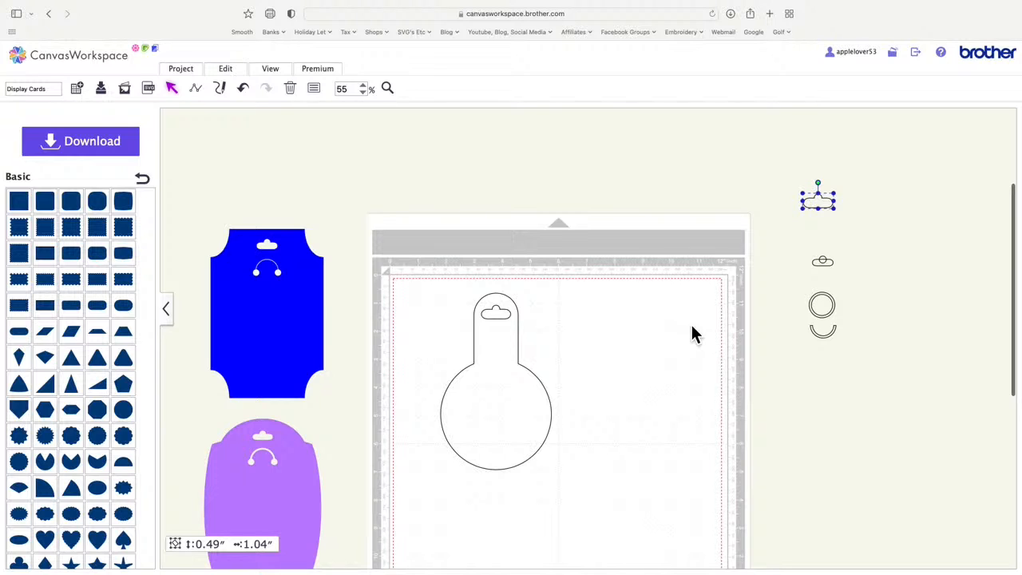
# - Fill the large card outline with red
pyautogui.click(511, 358)
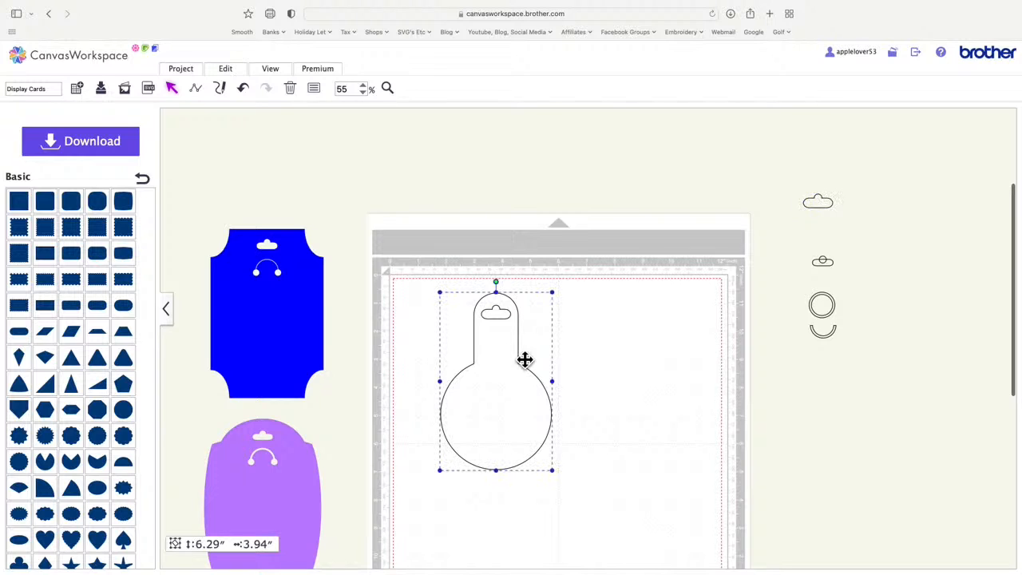
pyautogui.click(316, 89)
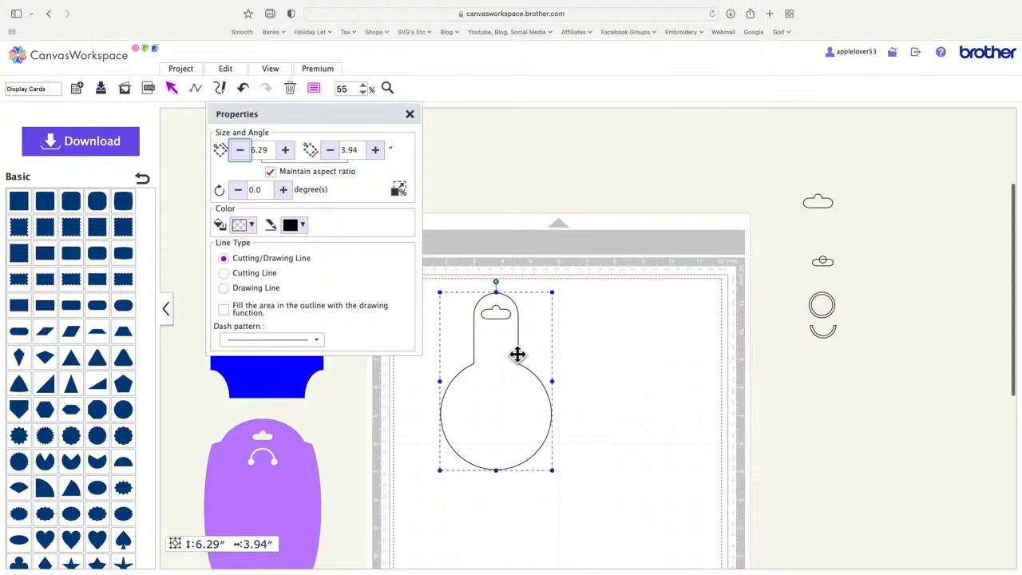
pyautogui.click(249, 225)
pyautogui.click(326, 247)
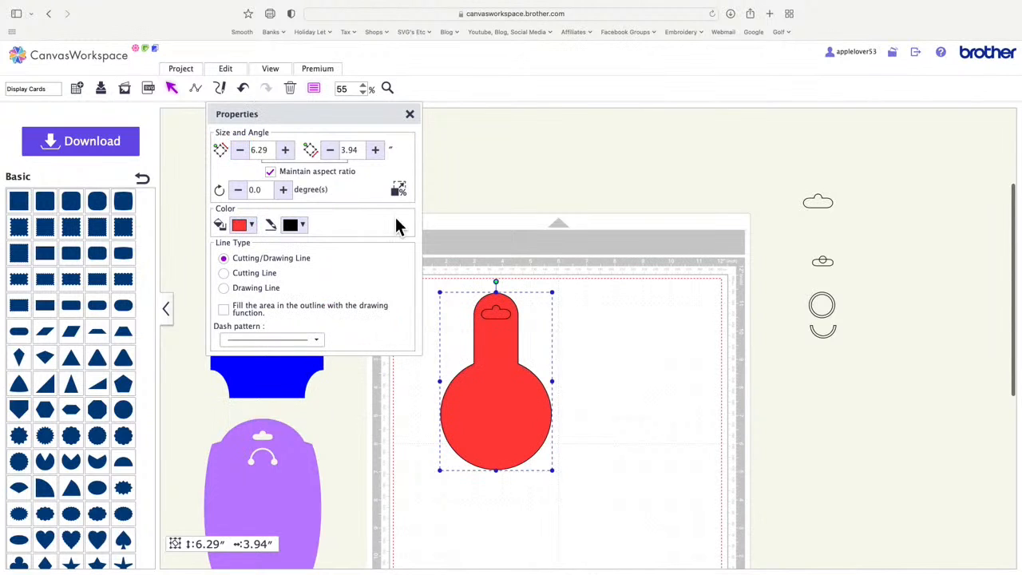
pyautogui.click(599, 283)
# - Fill the hanger hole inside the card with black
pyautogui.click(503, 315)
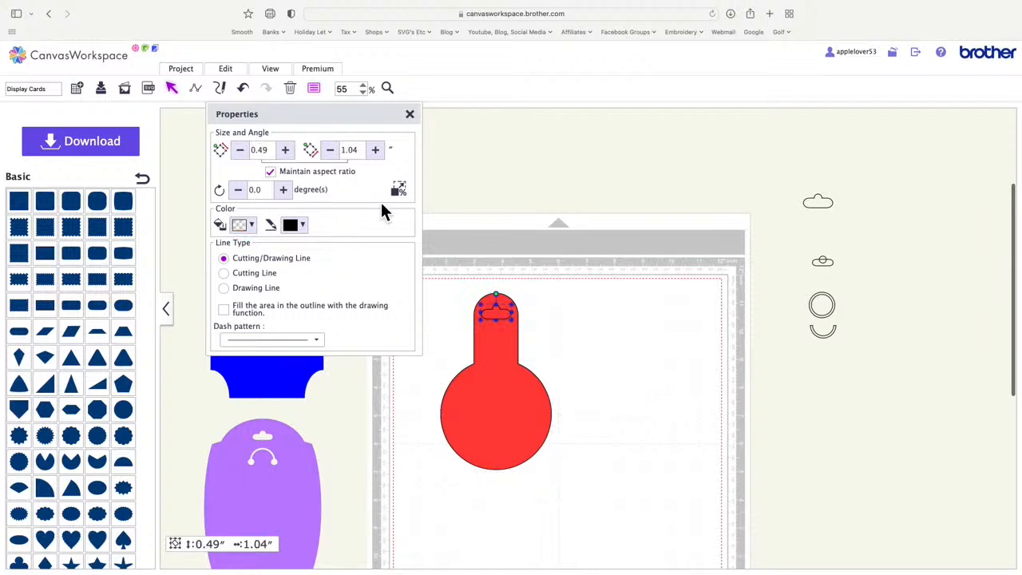
pyautogui.click(248, 225)
pyautogui.click(277, 249)
pyautogui.click(409, 114)
pyautogui.click(610, 378)
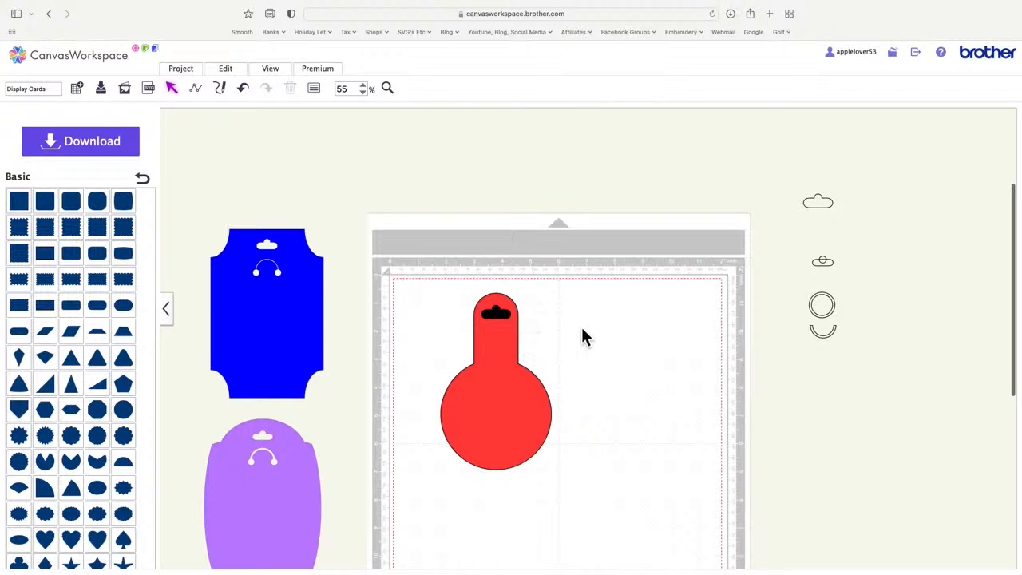
# - Group the red card with the black hanger hole and shift the group slightly left on the mat
pyautogui.moveTo(431, 295); pyautogui.dragTo(589, 481)
pyautogui.rightClick(497, 336)
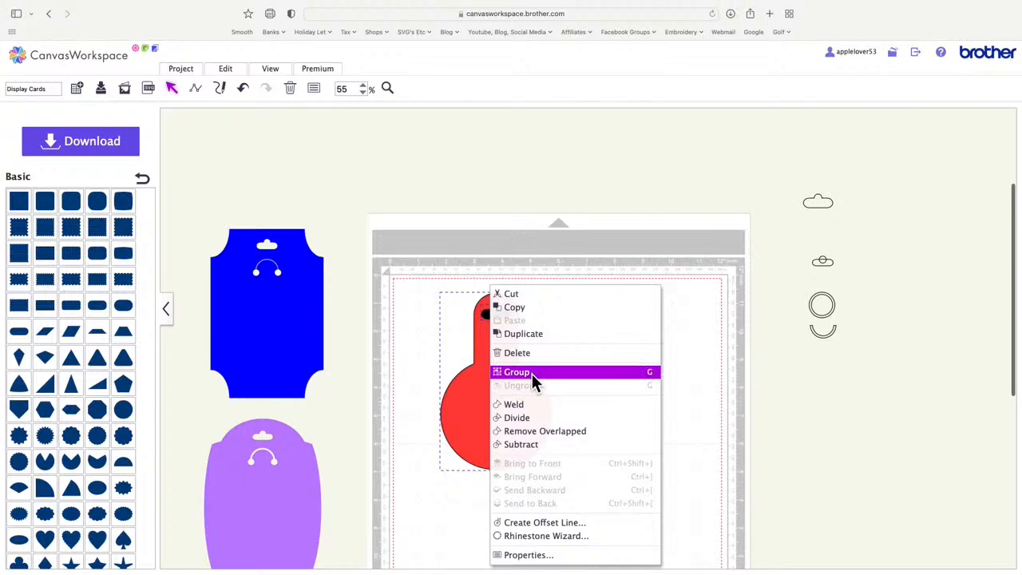
pyautogui.click(531, 372)
pyautogui.moveTo(506, 370); pyautogui.dragTo(474, 380)
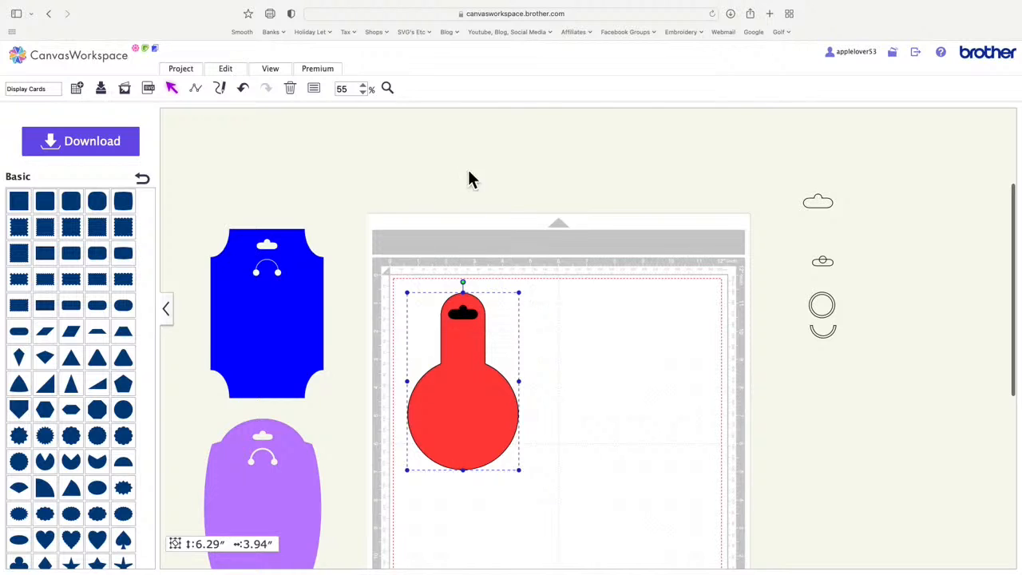
# - Subtract the hanger hole from the red card and shift the card slightly right and down
pyautogui.click(242, 73)
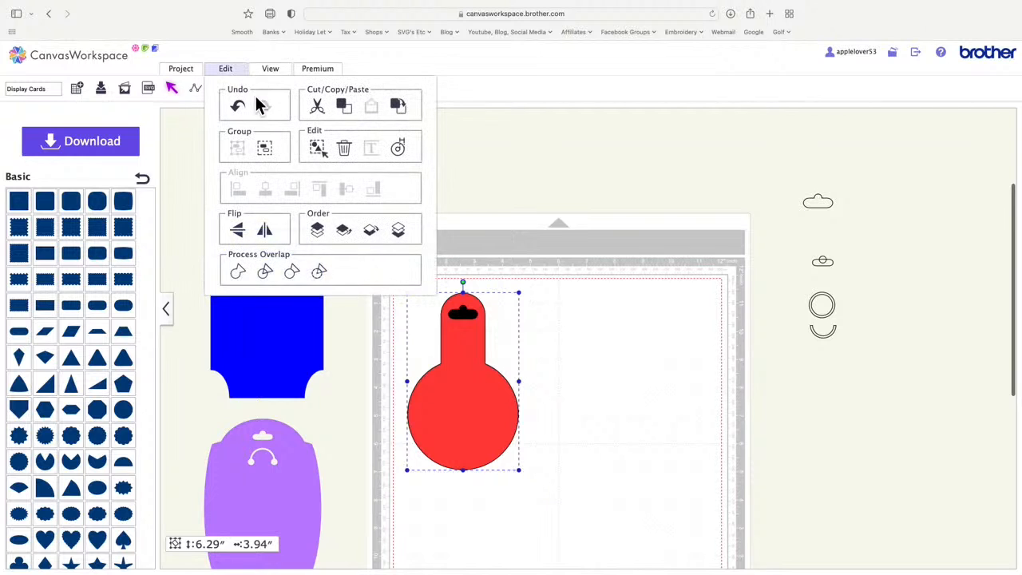
pyautogui.click(323, 275)
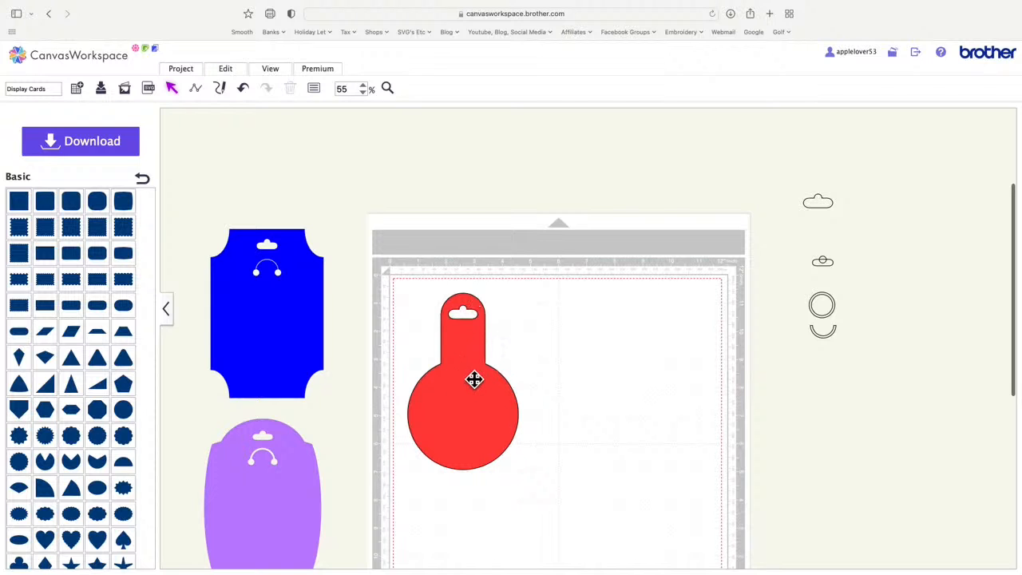
pyautogui.moveTo(474, 378); pyautogui.dragTo(501, 382)
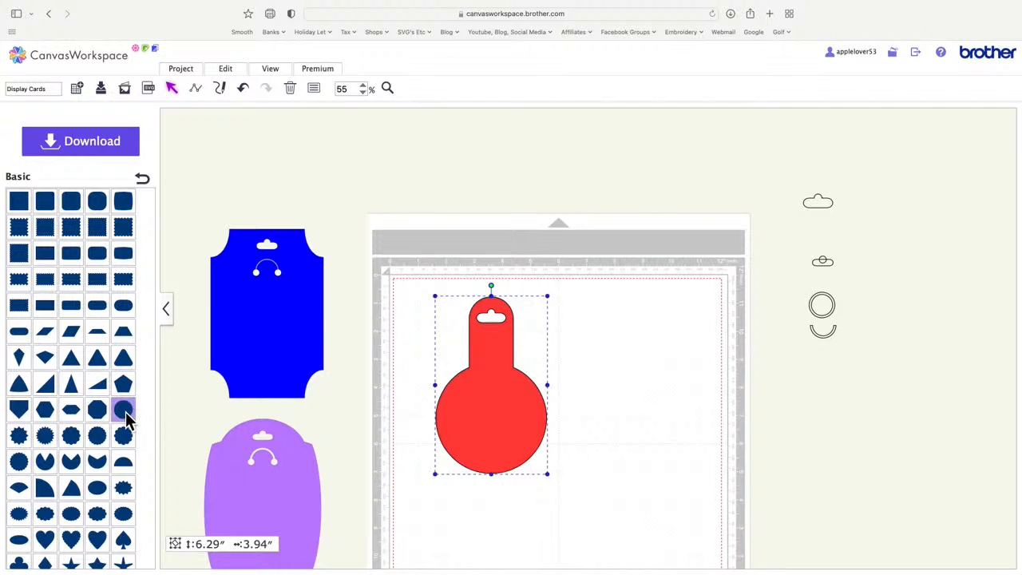
# - Add a basic circle to the mat beside the red card and shrink it to 1.00 inch across
pyautogui.moveTo(126, 420); pyautogui.dragTo(635, 355)
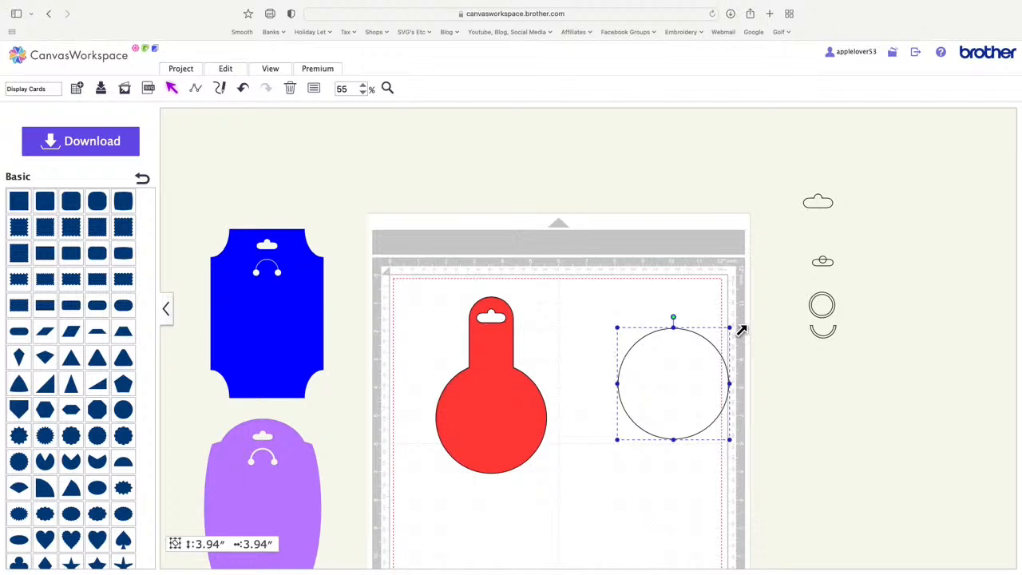
pyautogui.moveTo(741, 330); pyautogui.dragTo(641, 326)
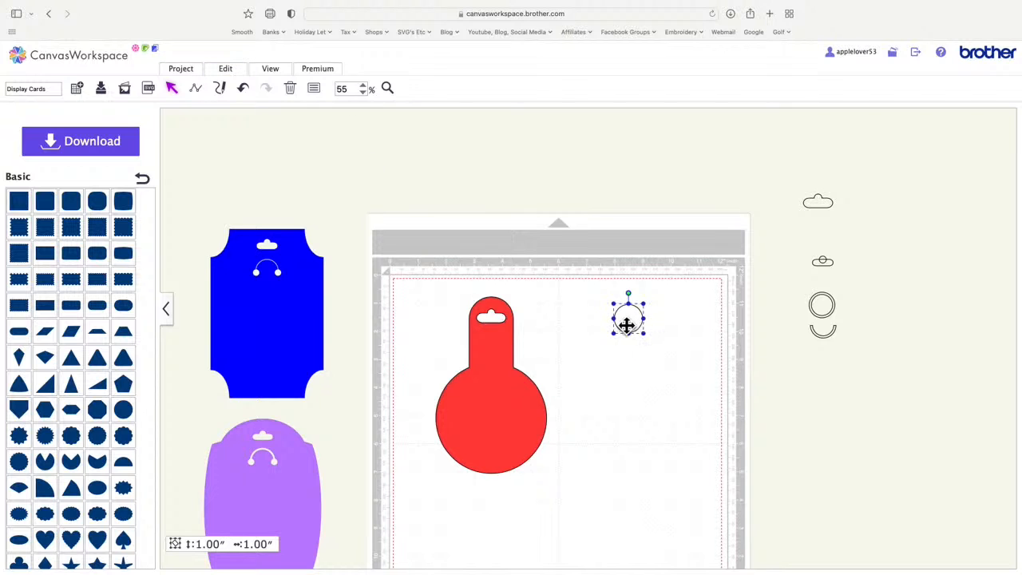
# - Create an inward offset line inside the 1.00-inch circle, leaving the original line as is
pyautogui.click(236, 82)
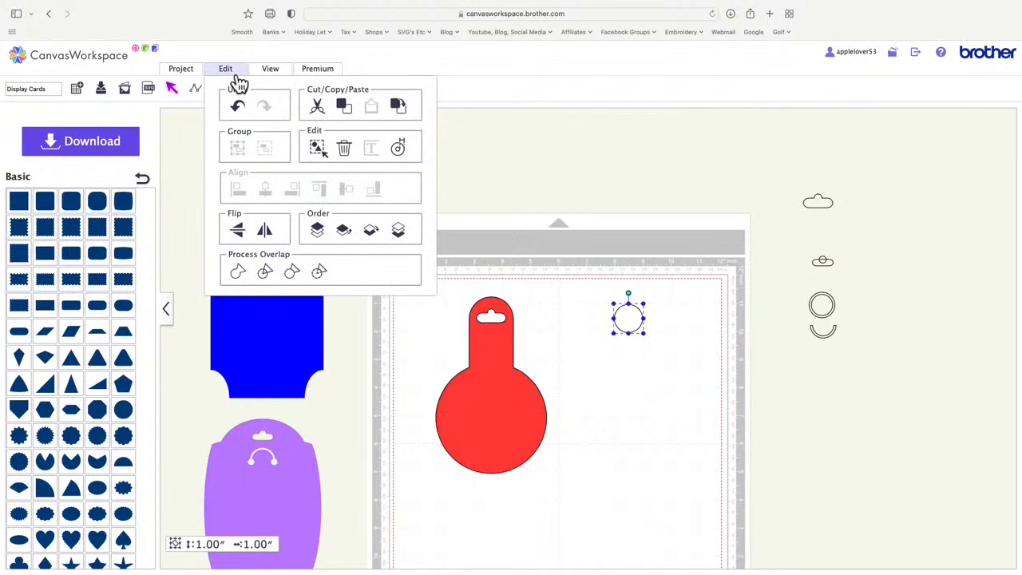
pyautogui.click(403, 149)
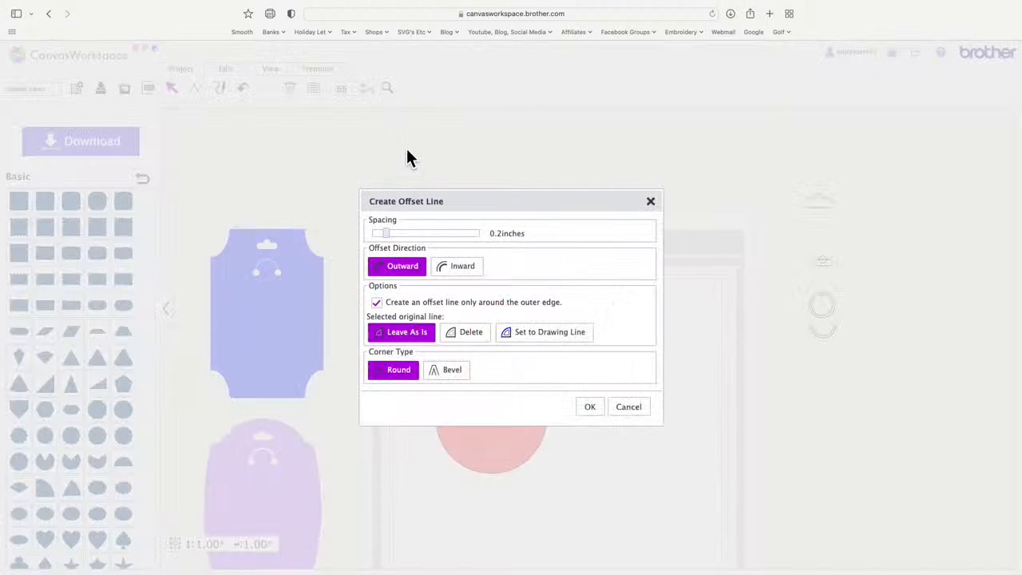
pyautogui.click(469, 274)
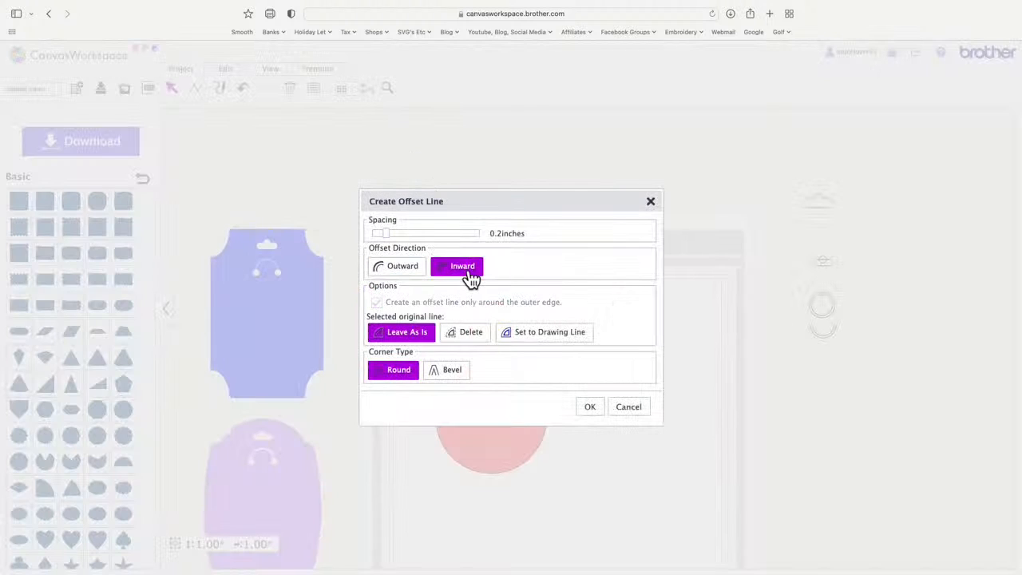
pyautogui.moveTo(390, 236); pyautogui.dragTo(384, 235)
pyautogui.click(595, 409)
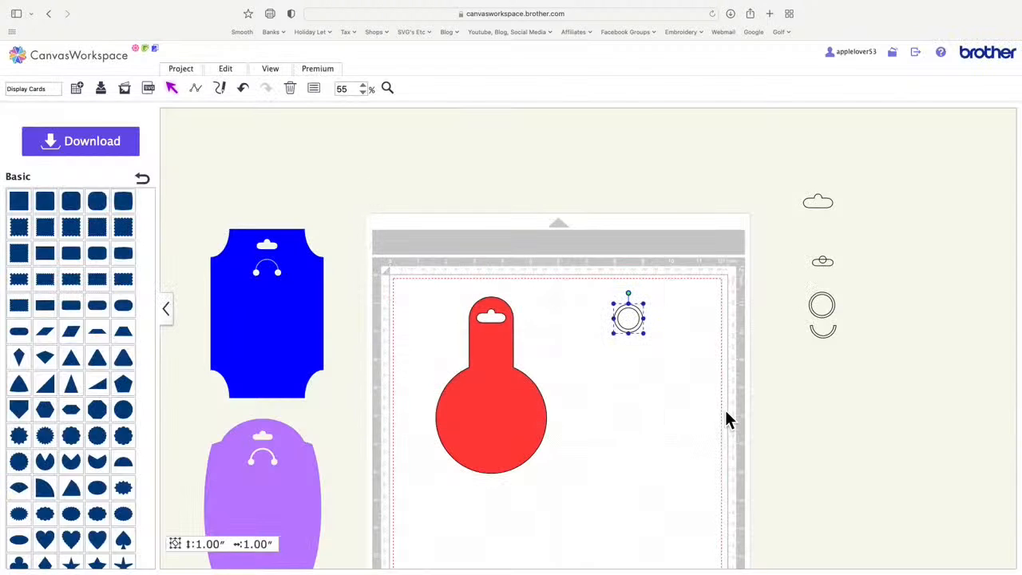
pyautogui.click(667, 335)
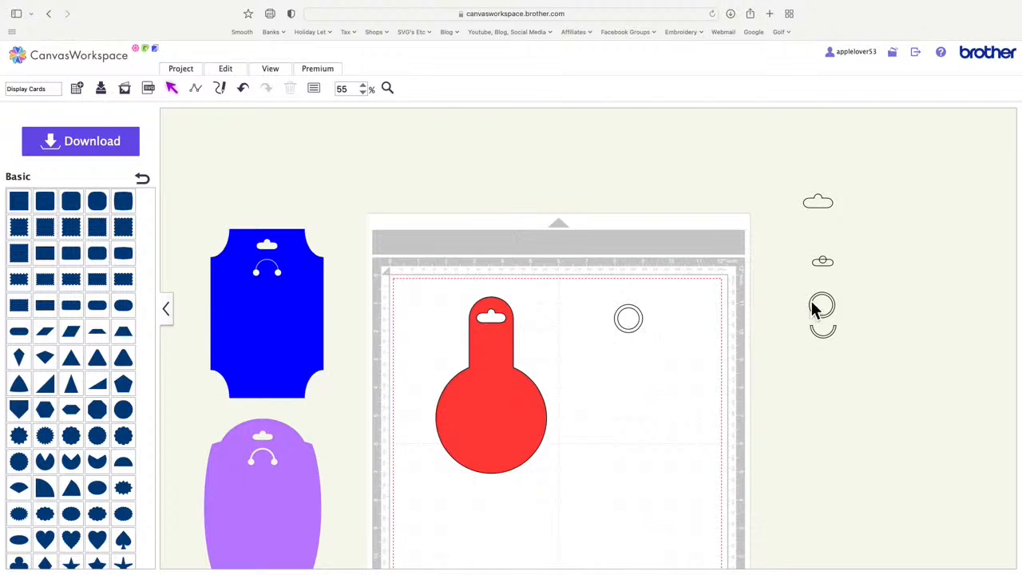
# - Compare the spare ring's inner circle on the mat, undo its move, and delete the new ring's inner offset circle
pyautogui.moveTo(835, 309); pyautogui.dragTo(700, 322)
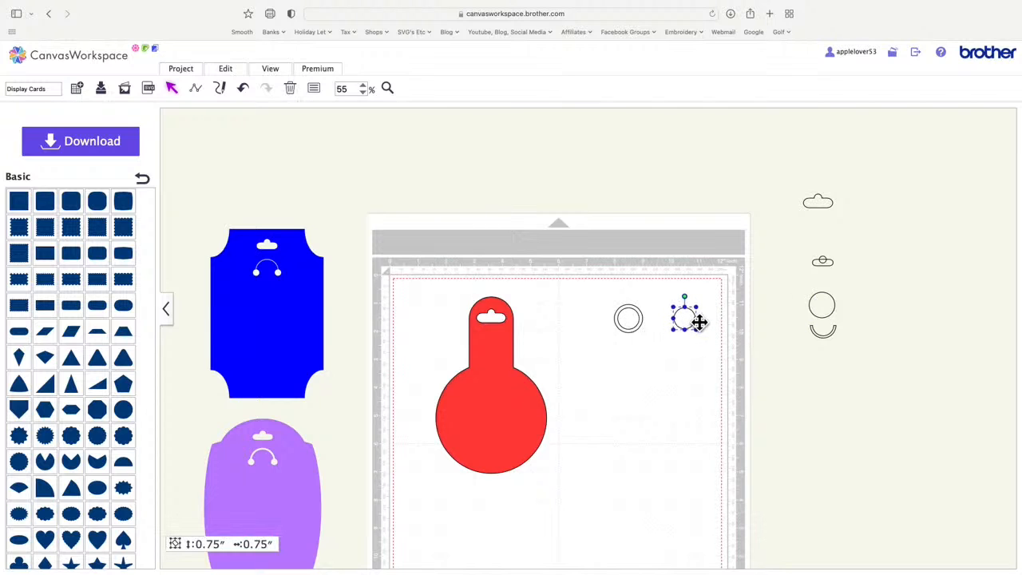
pyautogui.click(243, 89)
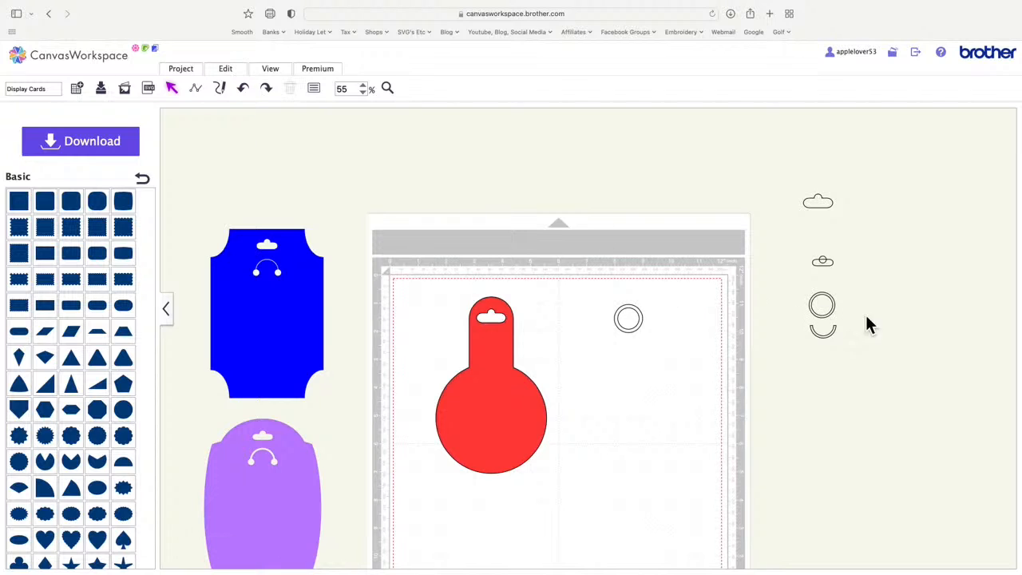
pyautogui.click(635, 325)
pyautogui.press('Delete')
# - Create an inward offset line with 0.08 inches spacing and round corners from the 1.00-inch circle, keeping the original line
pyautogui.click(640, 325)
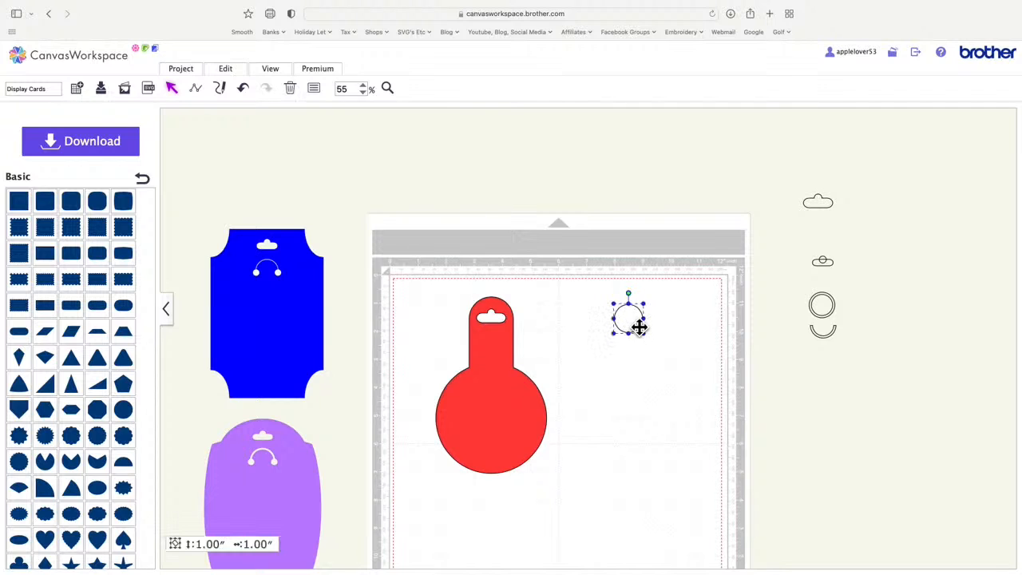
pyautogui.click(237, 72)
pyautogui.click(398, 149)
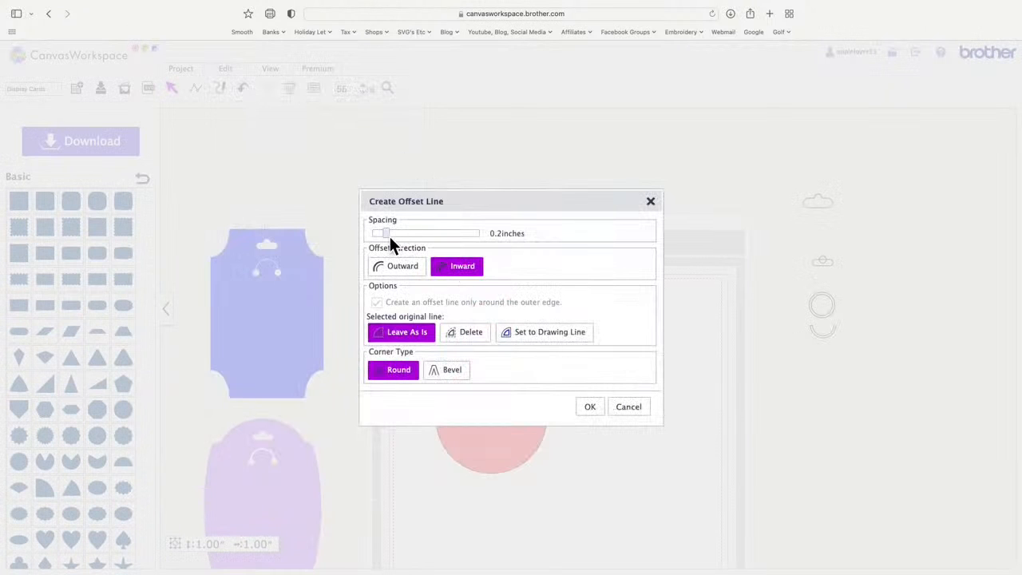
pyautogui.moveTo(389, 237); pyautogui.dragTo(379, 236)
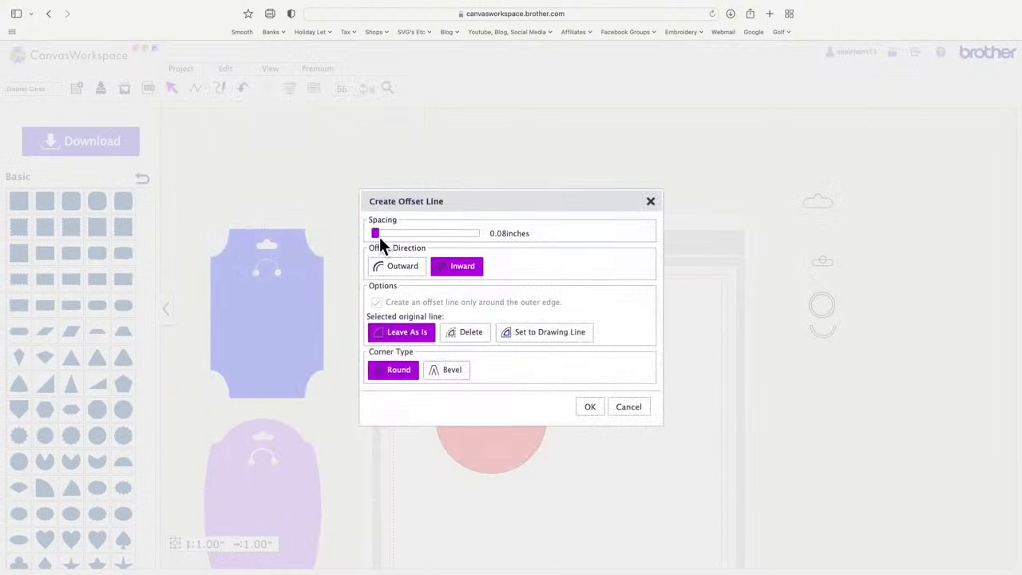
pyautogui.click(591, 408)
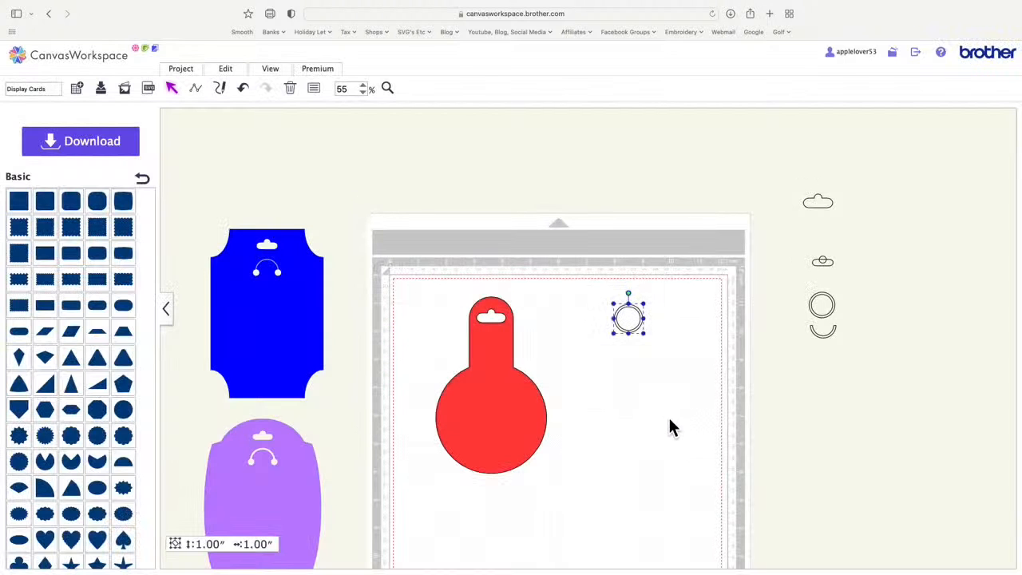
pyautogui.click(689, 369)
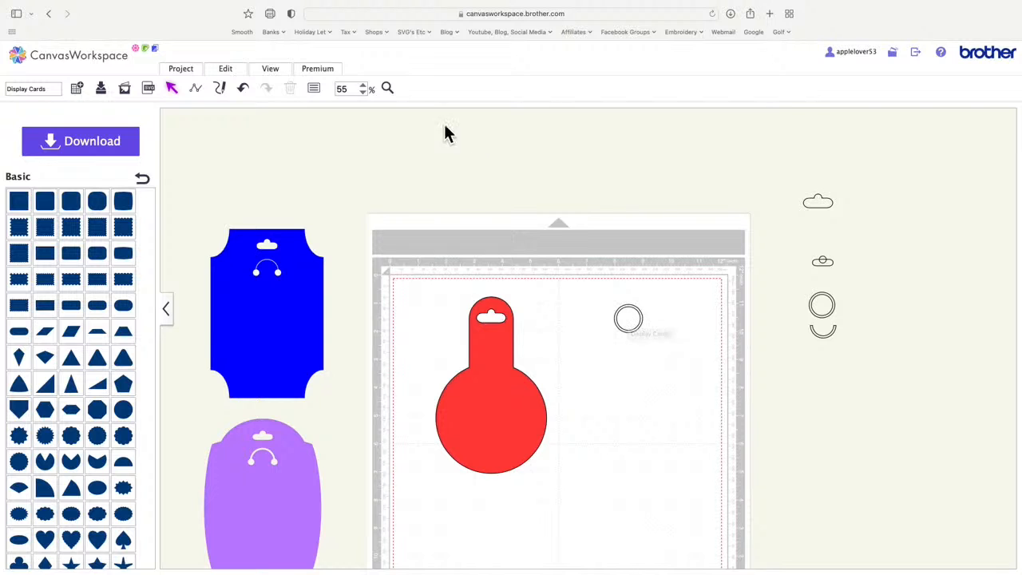
# - Subtract the inner offset circle from the outer 1.00-inch circle to form a thin ring
pyautogui.click(388, 89)
pyautogui.moveTo(601, 289); pyautogui.dragTo(669, 362)
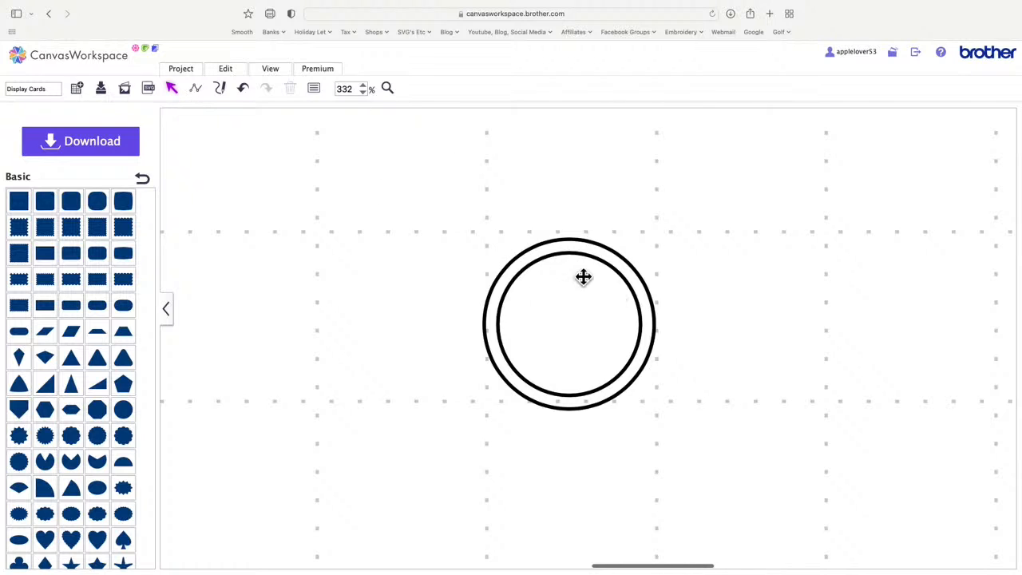
pyautogui.click(569, 339)
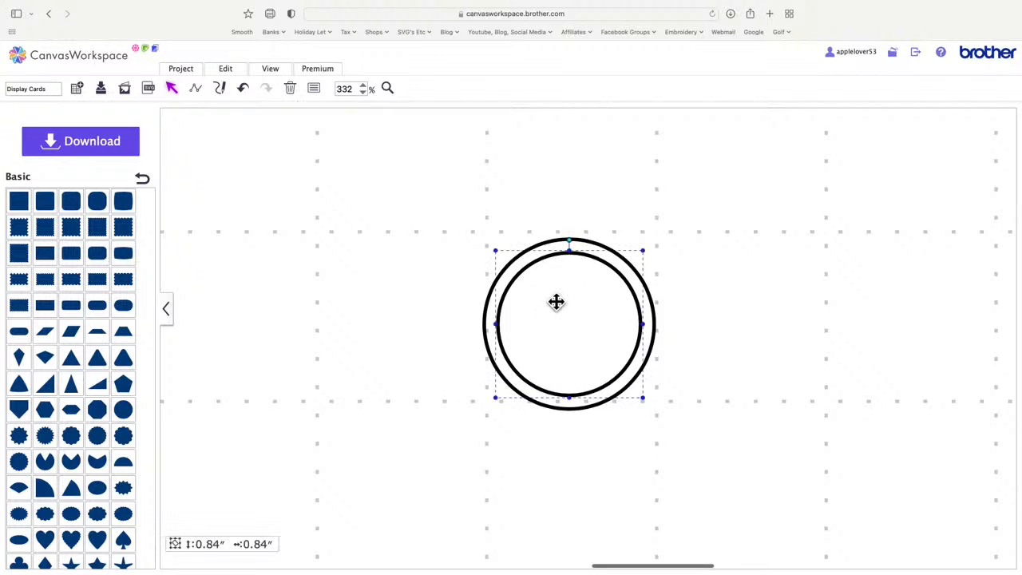
pyautogui.moveTo(467, 233); pyautogui.dragTo(681, 375)
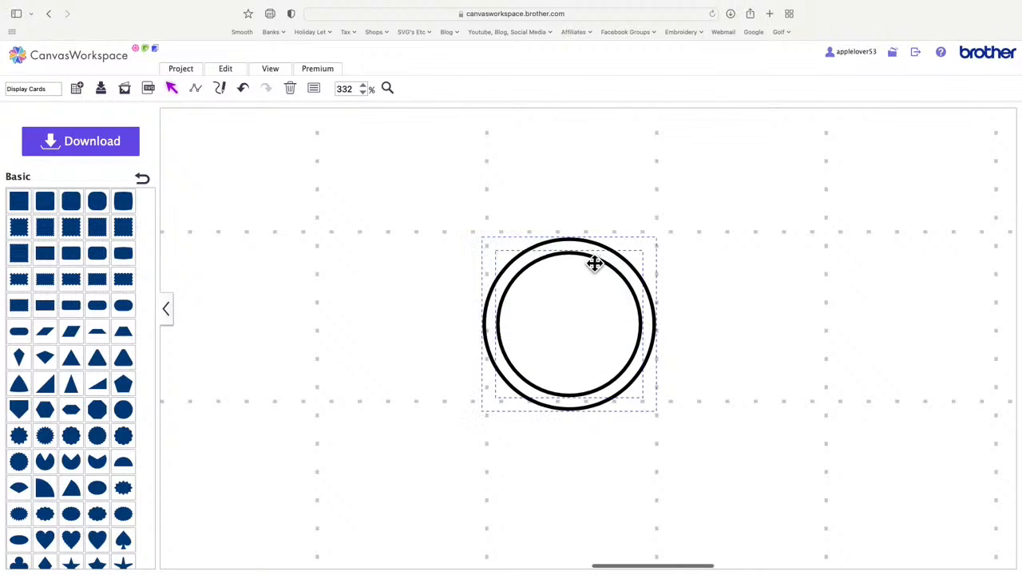
pyautogui.click(240, 82)
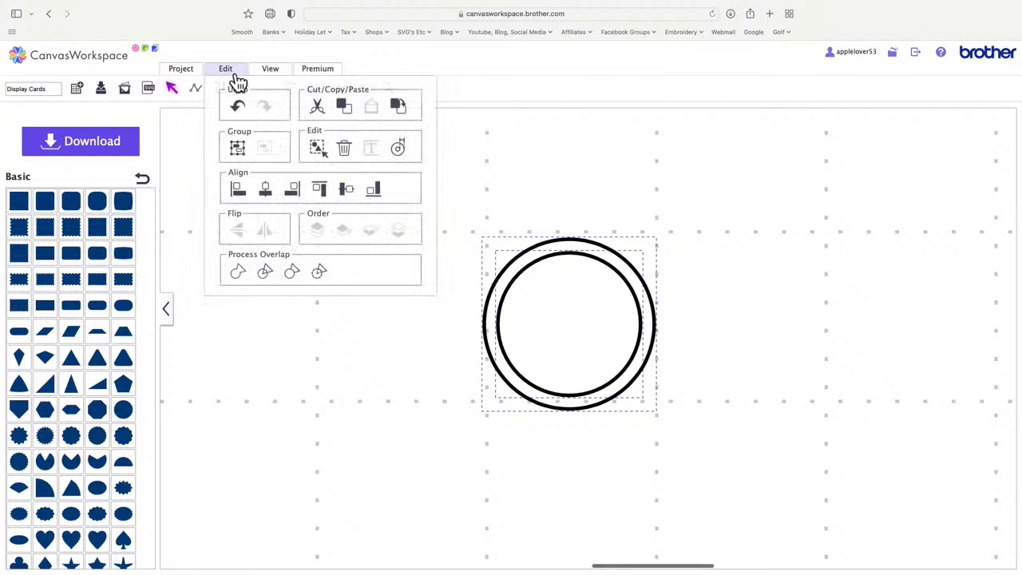
pyautogui.click(325, 277)
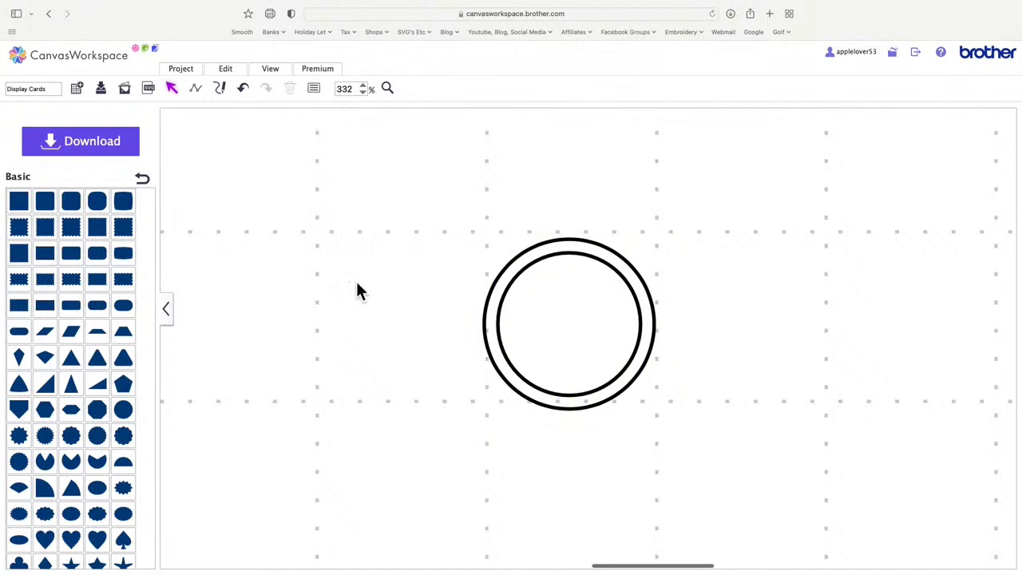
# - Shift the thin ring on the mat and recolor its outline turquoise
pyautogui.click(565, 251)
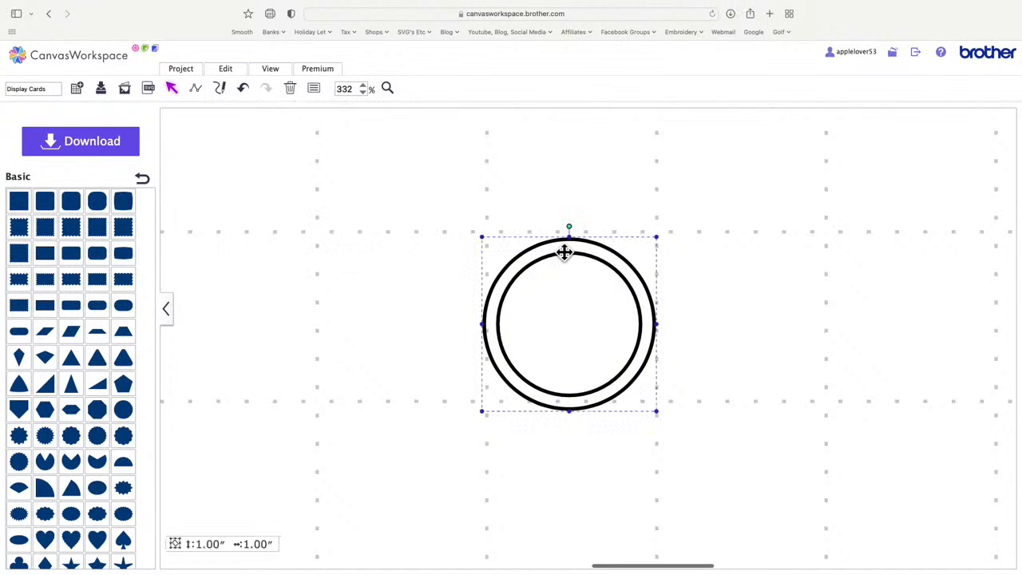
pyautogui.moveTo(566, 254); pyautogui.dragTo(537, 257)
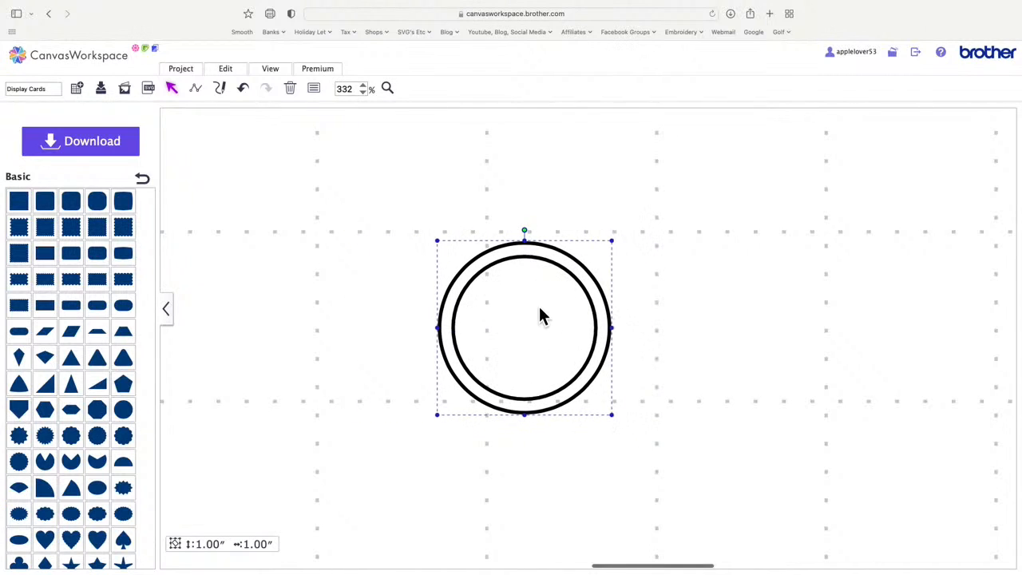
pyautogui.moveTo(558, 295); pyautogui.dragTo(552, 274)
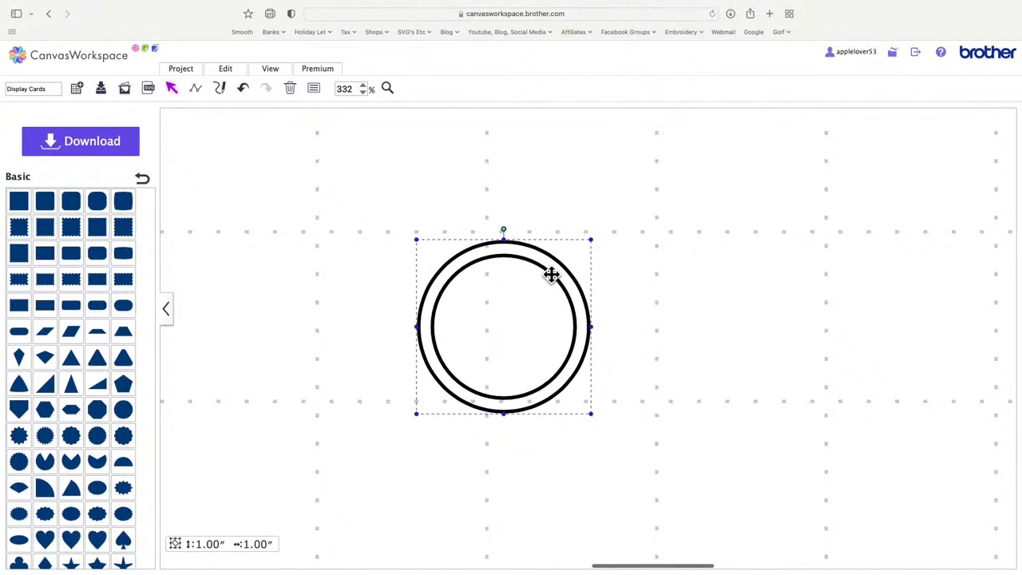
pyautogui.click(324, 92)
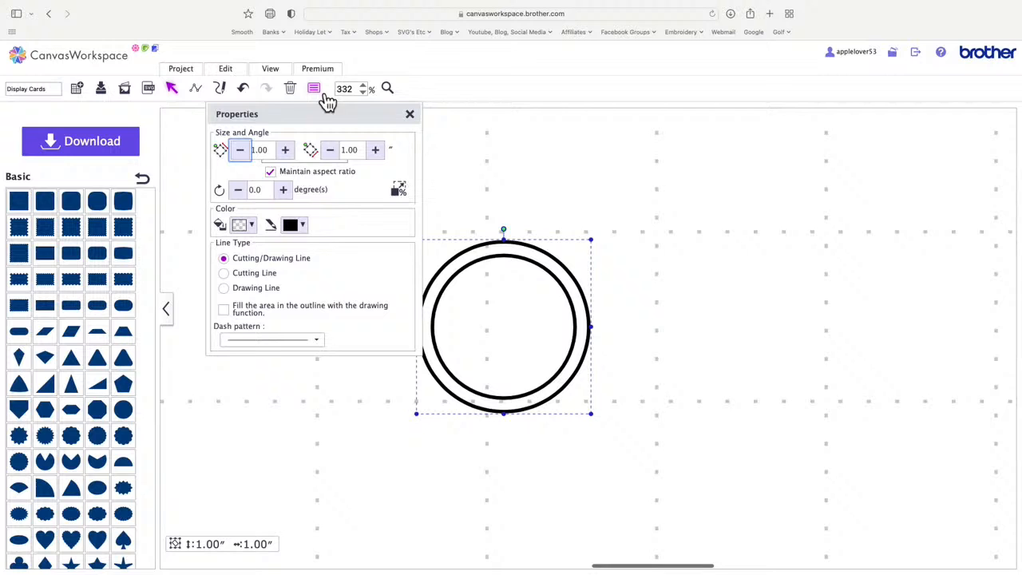
pyautogui.click(303, 226)
pyautogui.click(391, 327)
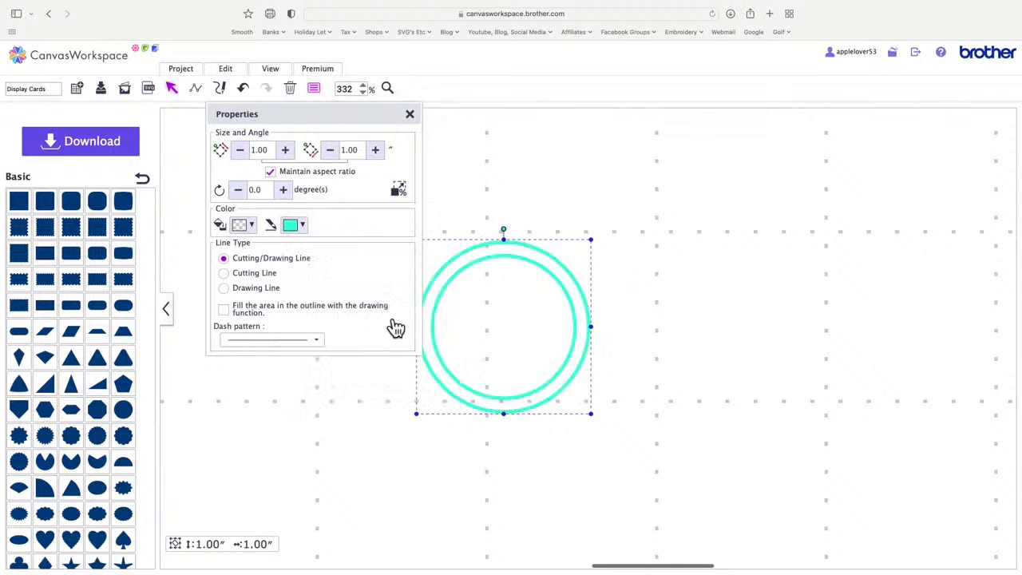
pyautogui.click(411, 116)
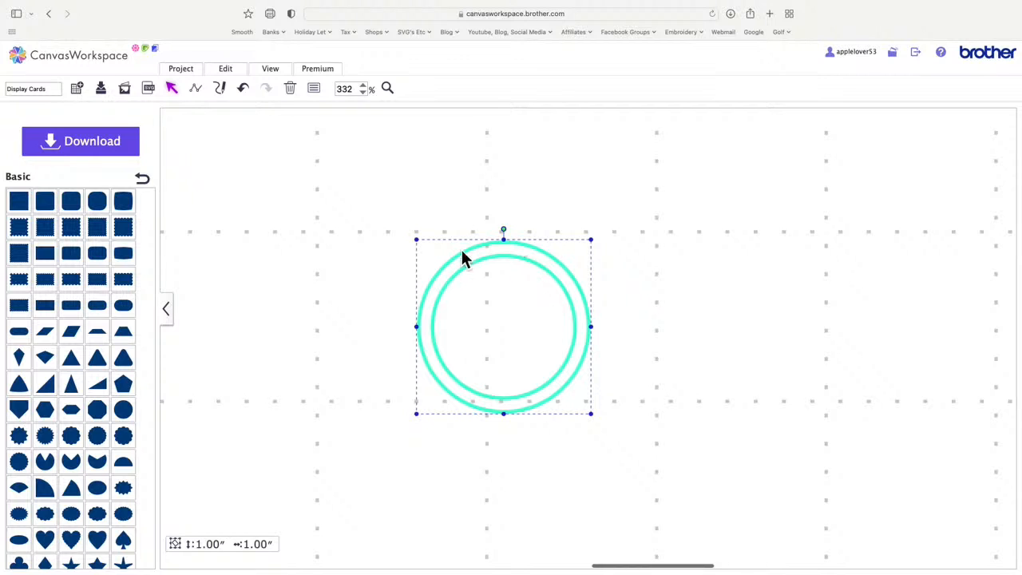
pyautogui.click(515, 212)
pyautogui.click(520, 255)
# - Undo the ring's outline color change and both of its moves
pyautogui.click(250, 94)
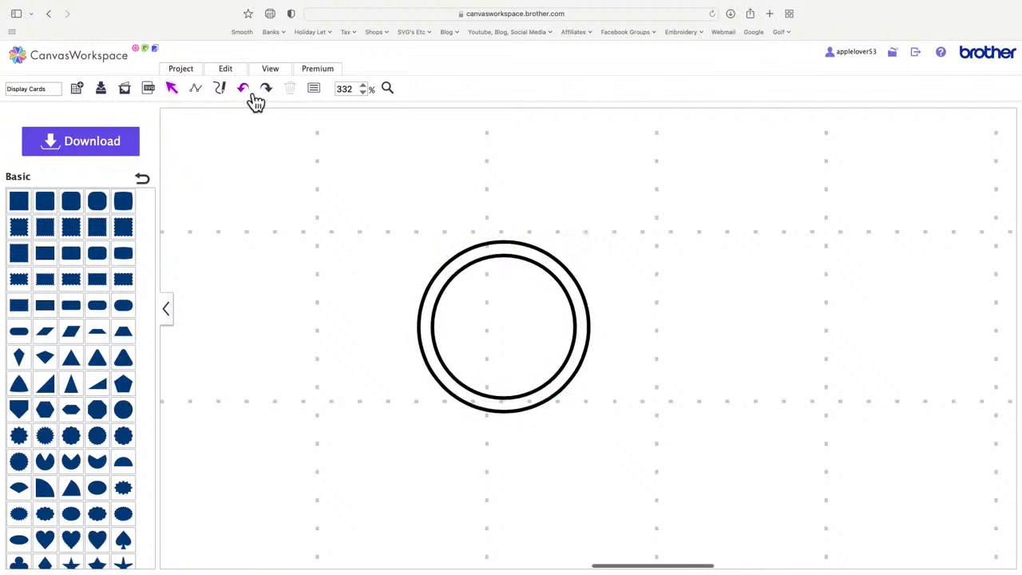
pyautogui.click(252, 94)
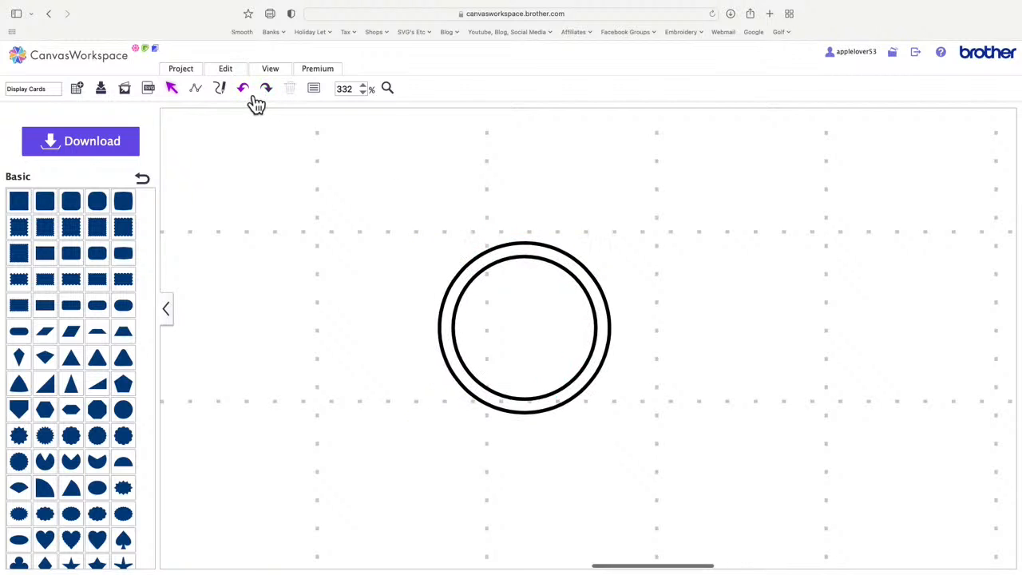
pyautogui.click(251, 93)
pyautogui.click(559, 252)
pyautogui.click(582, 287)
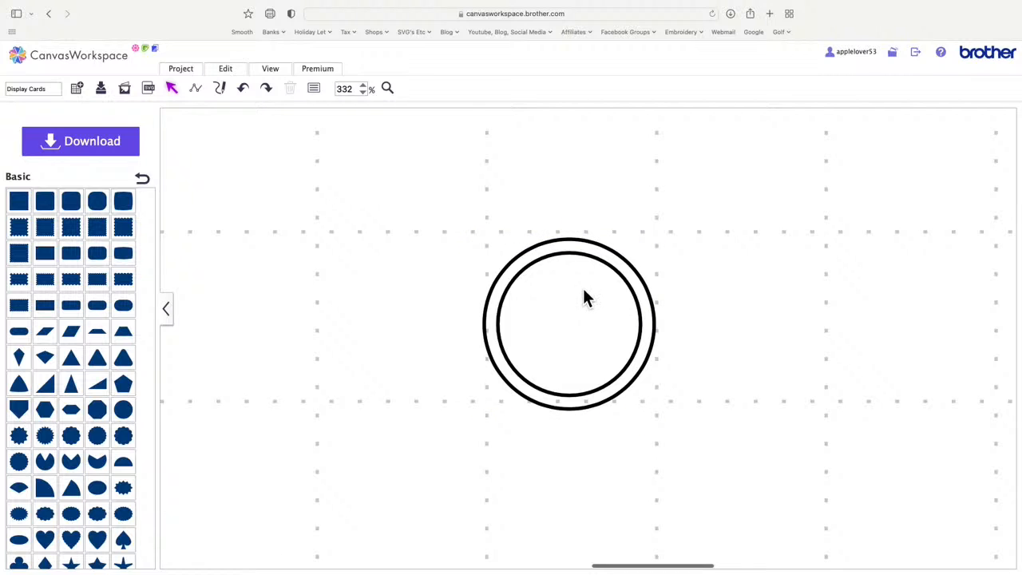
# - Undo the circle subtraction, keeping the outer 1.00-inch circle and the inner offset circle as separate shapes
pyautogui.moveTo(573, 256); pyautogui.dragTo(478, 256)
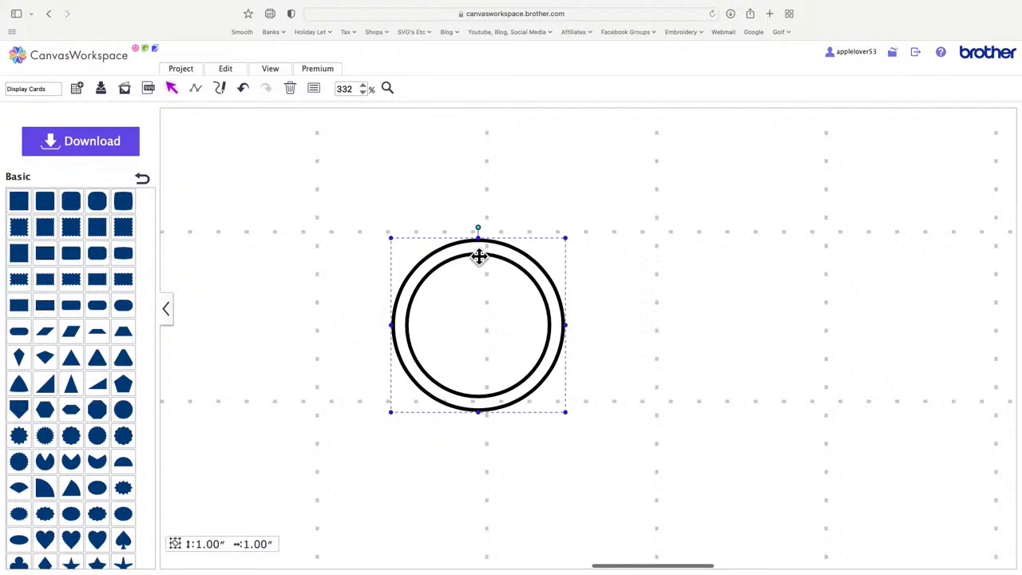
pyautogui.click(243, 89)
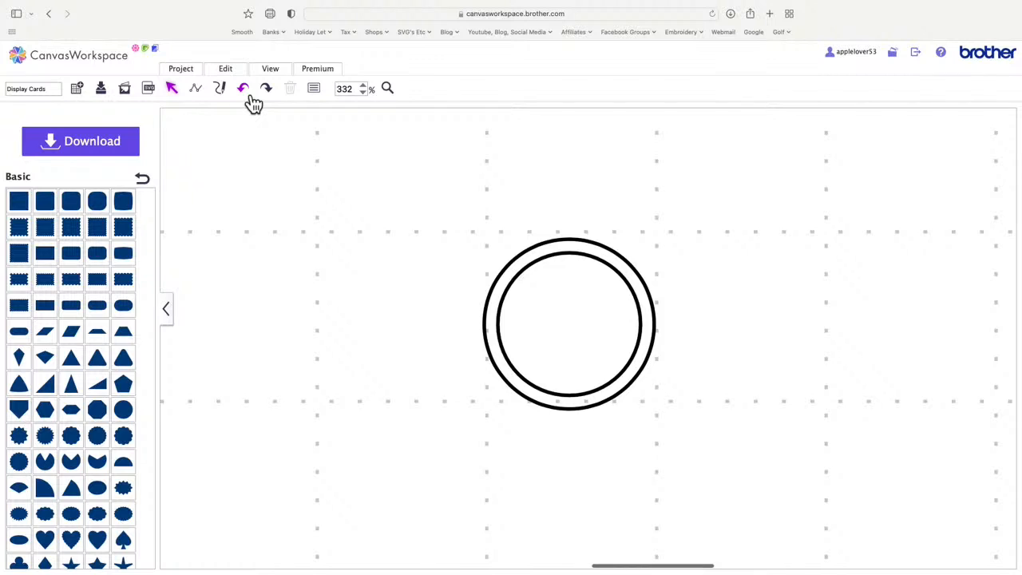
pyautogui.click(250, 96)
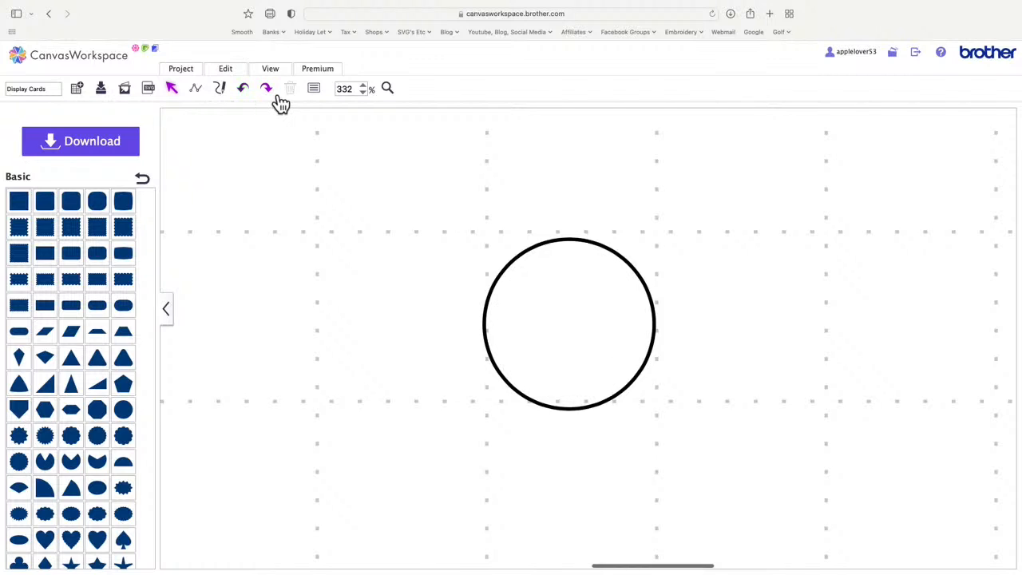
pyautogui.click(278, 97)
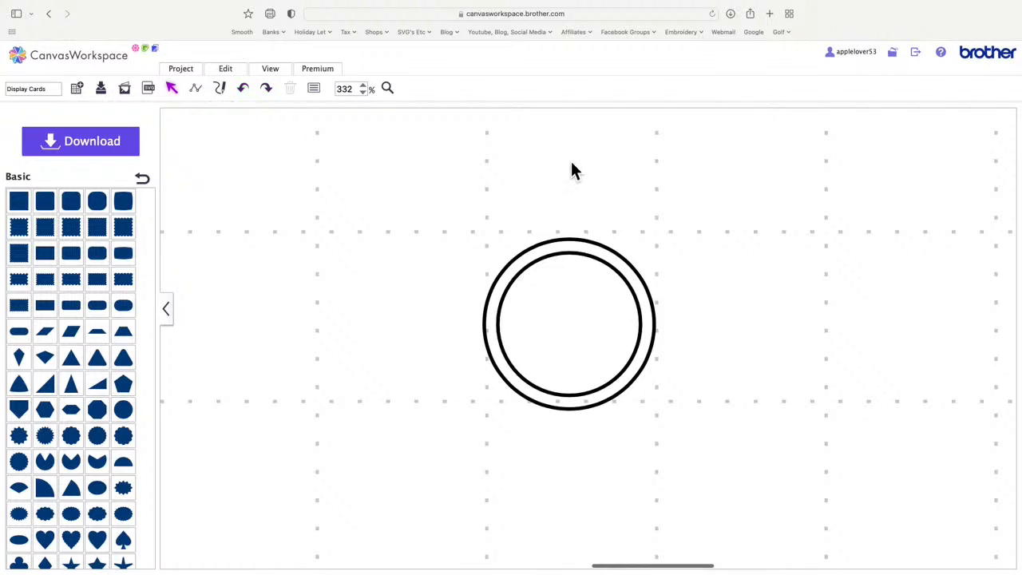
# - Give the outer 1.00-inch circle a dark green outline and a matching dark green fill
pyautogui.click(594, 248)
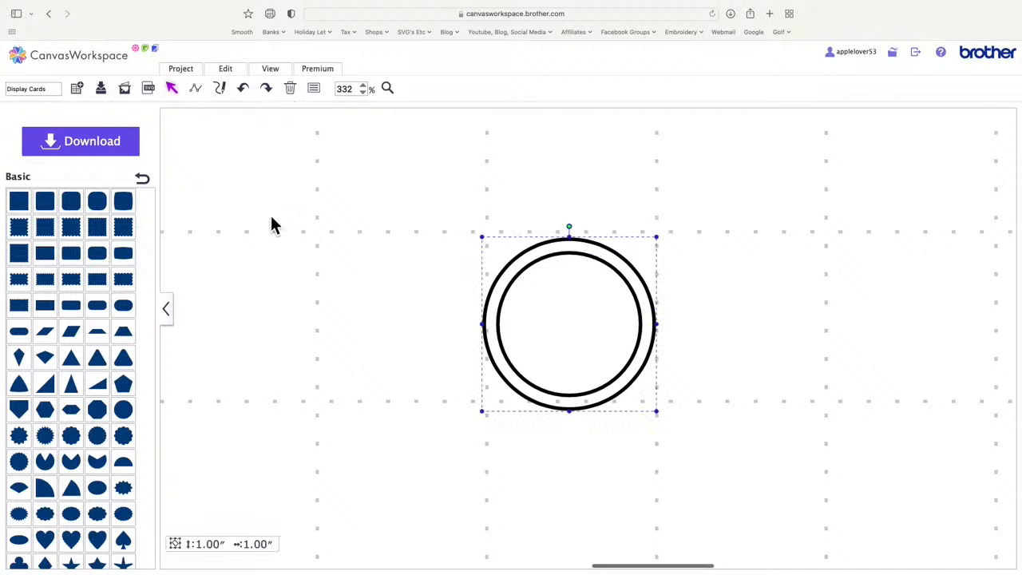
pyautogui.click(317, 91)
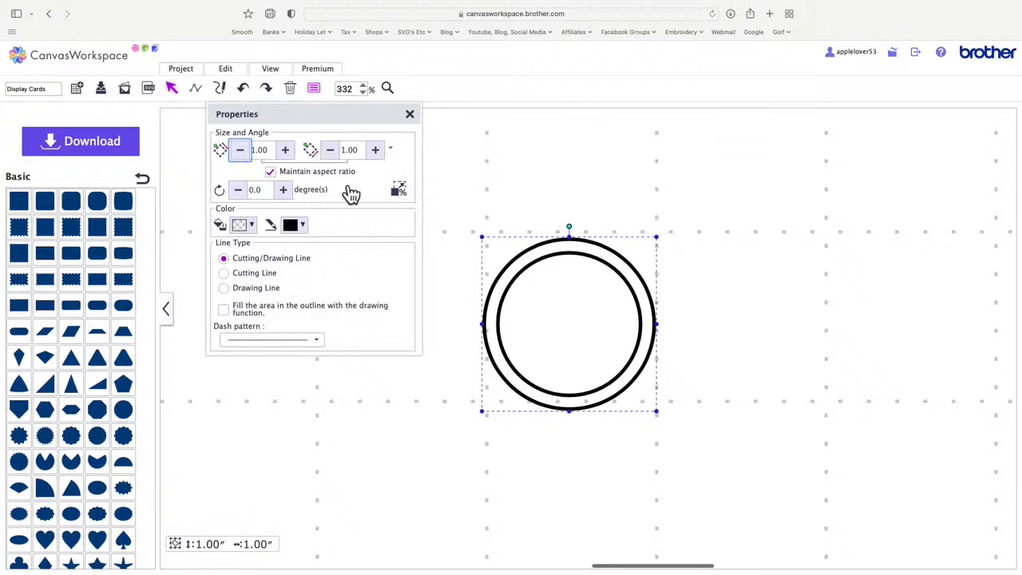
pyautogui.click(304, 227)
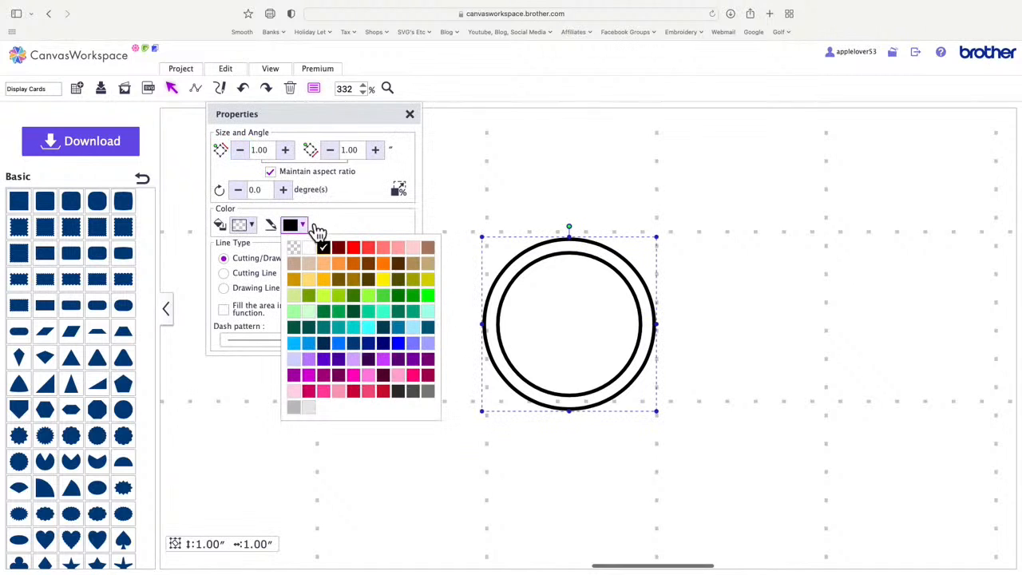
pyautogui.click(337, 324)
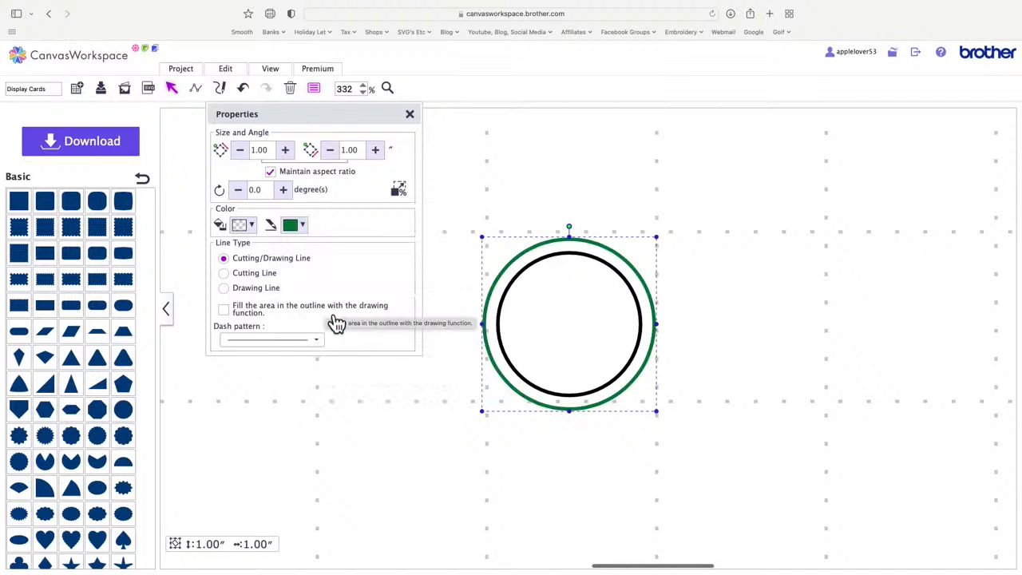
pyautogui.click(254, 227)
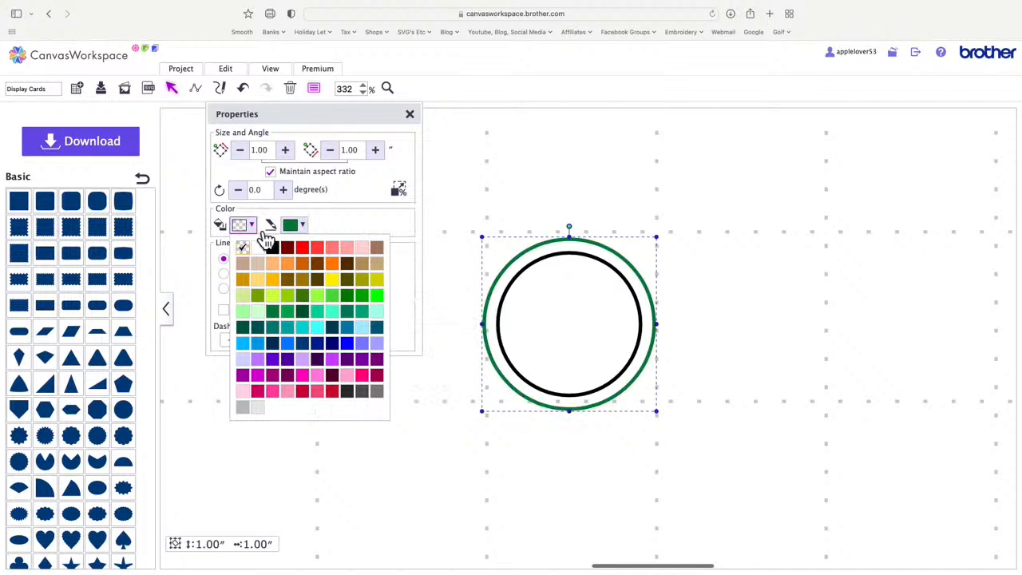
pyautogui.click(285, 313)
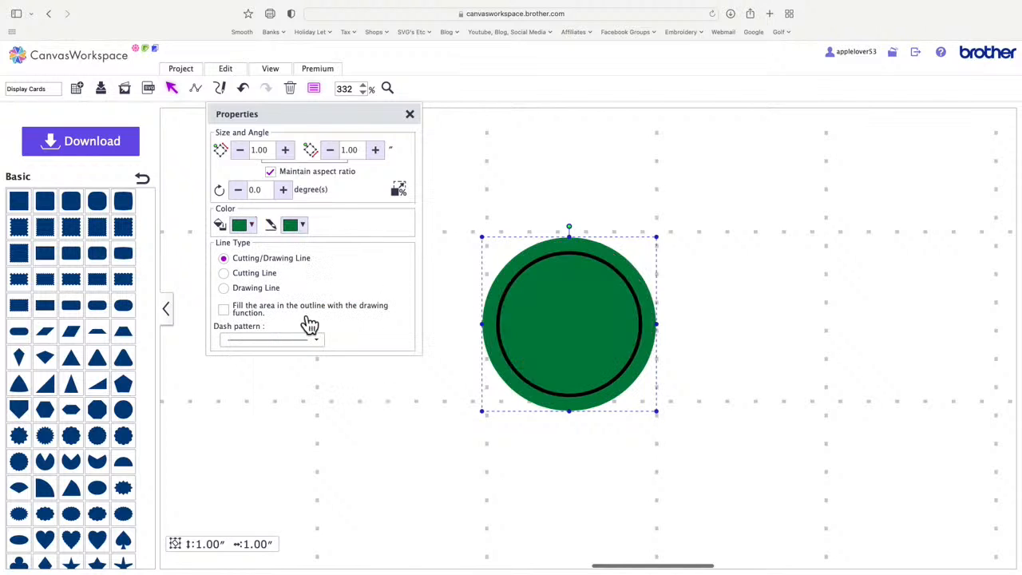
pyautogui.click(723, 302)
# - Fill the inner 0.84-inch circle with black and close its properties
pyautogui.click(598, 314)
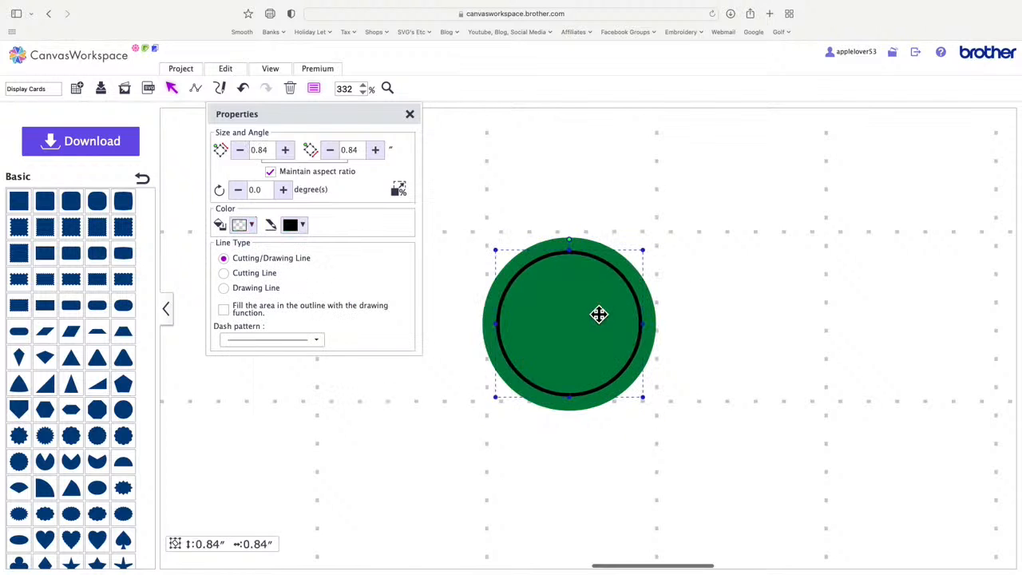
pyautogui.click(254, 226)
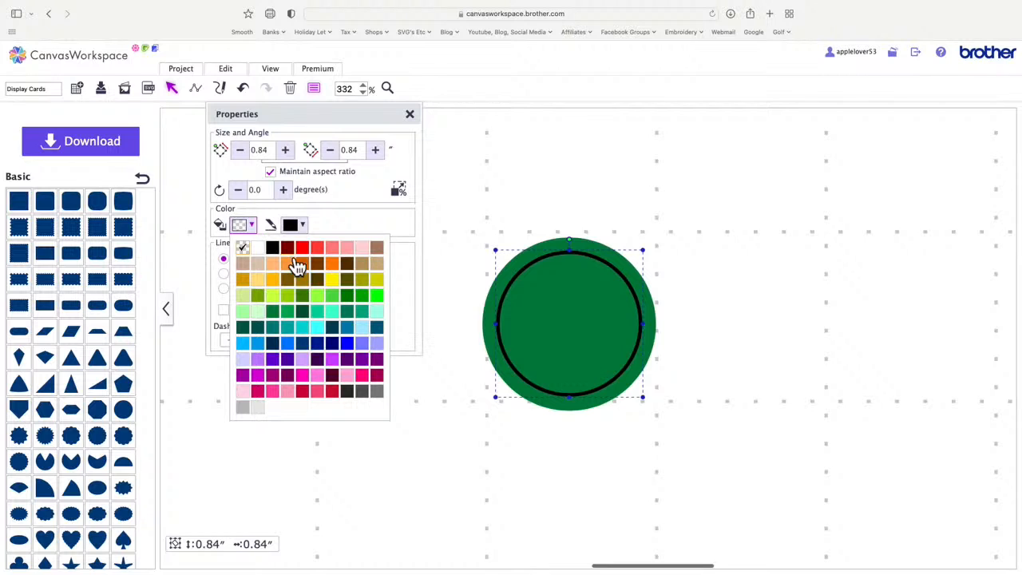
pyautogui.click(273, 248)
pyautogui.click(409, 114)
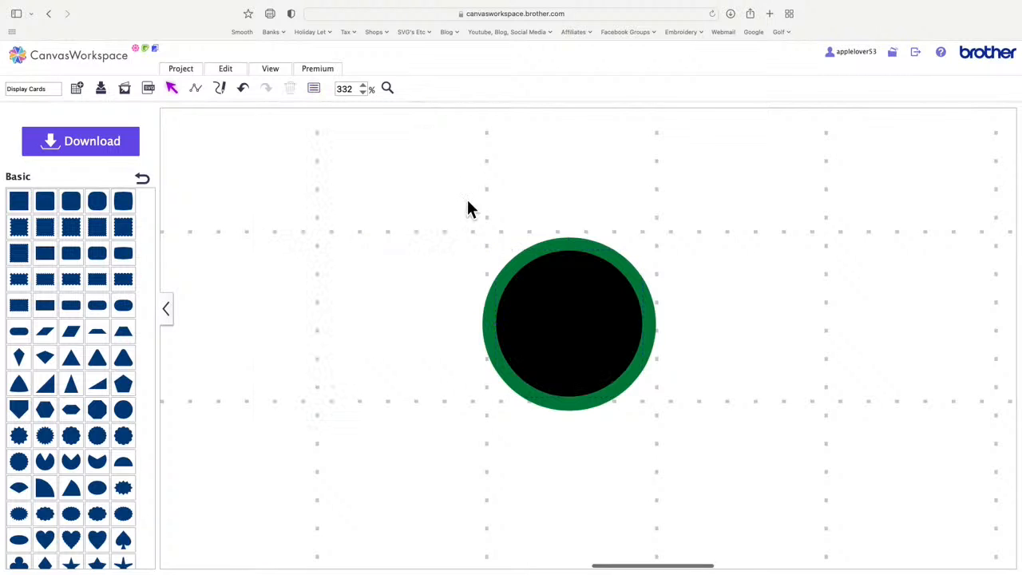
# - Align the green and black circles by their centers, both horizontally and vertically
pyautogui.moveTo(456, 206); pyautogui.dragTo(625, 361)
pyautogui.click(227, 70)
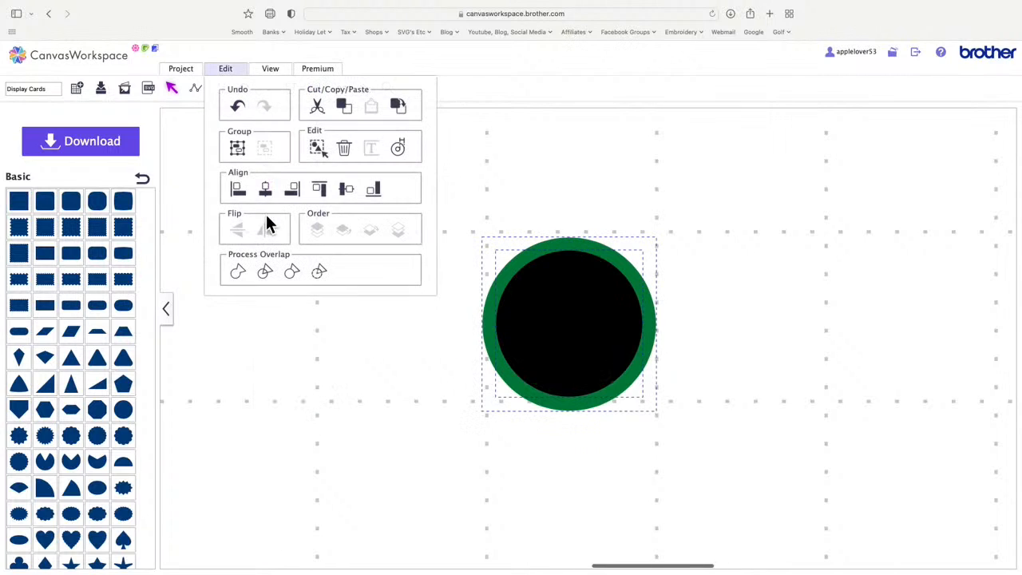
pyautogui.click(275, 201)
pyautogui.click(236, 72)
pyautogui.click(359, 197)
pyautogui.click(677, 209)
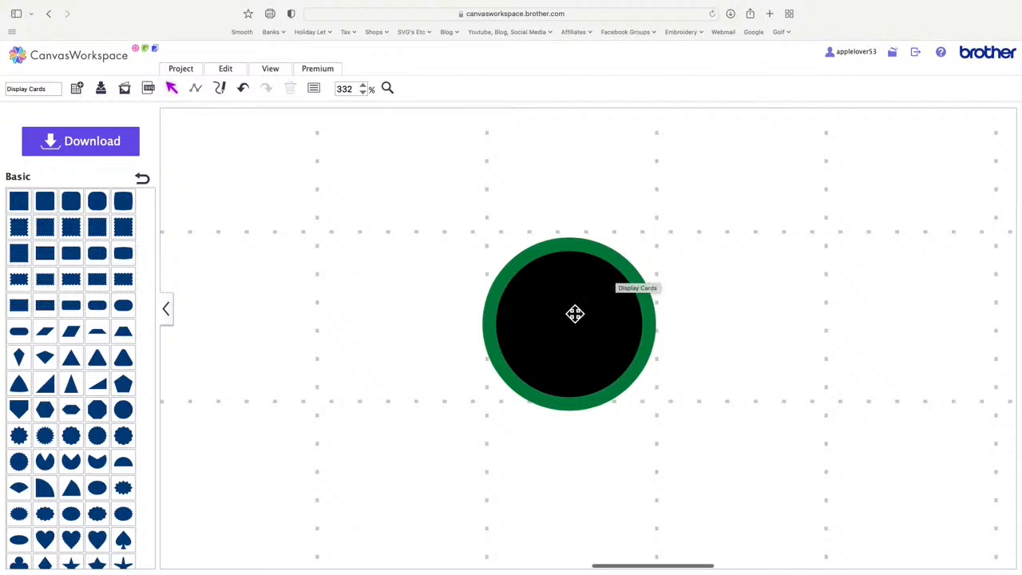
pyautogui.click(575, 313)
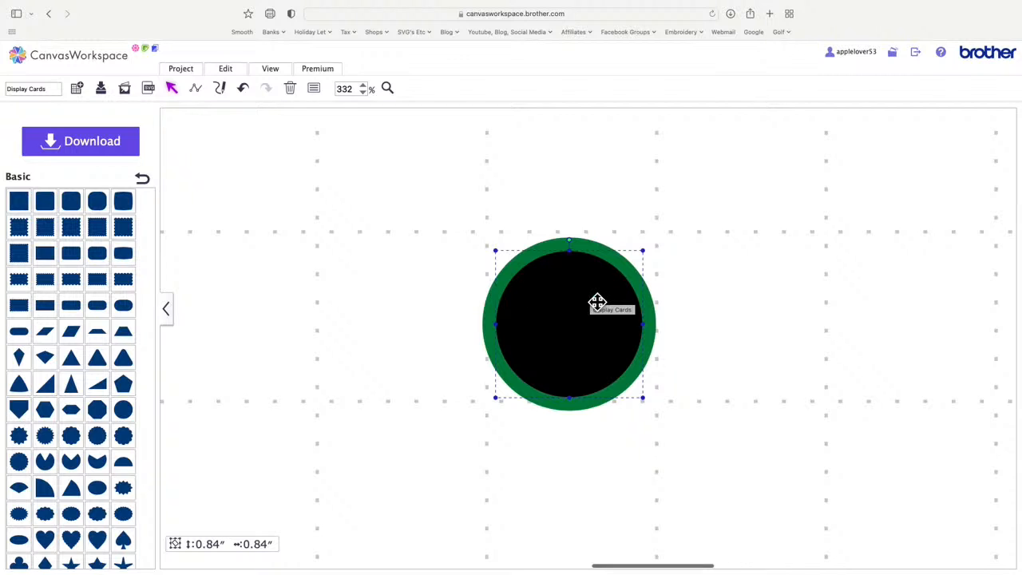
pyautogui.click(412, 230)
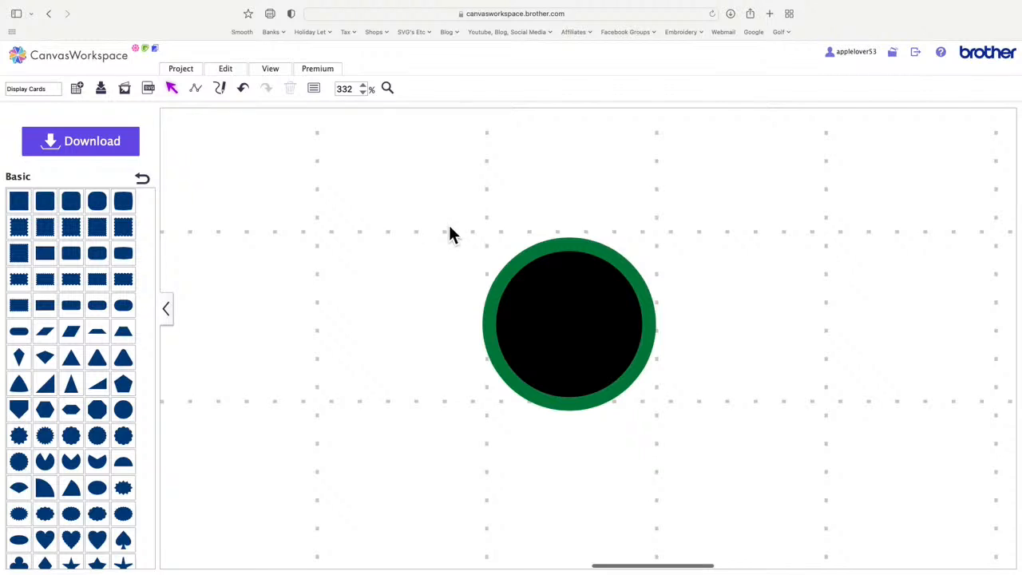
# - Subtract the black inner circle from the green outer circle and shift the resulting ring slightly
pyautogui.moveTo(445, 222); pyautogui.dragTo(680, 426)
pyautogui.click(229, 71)
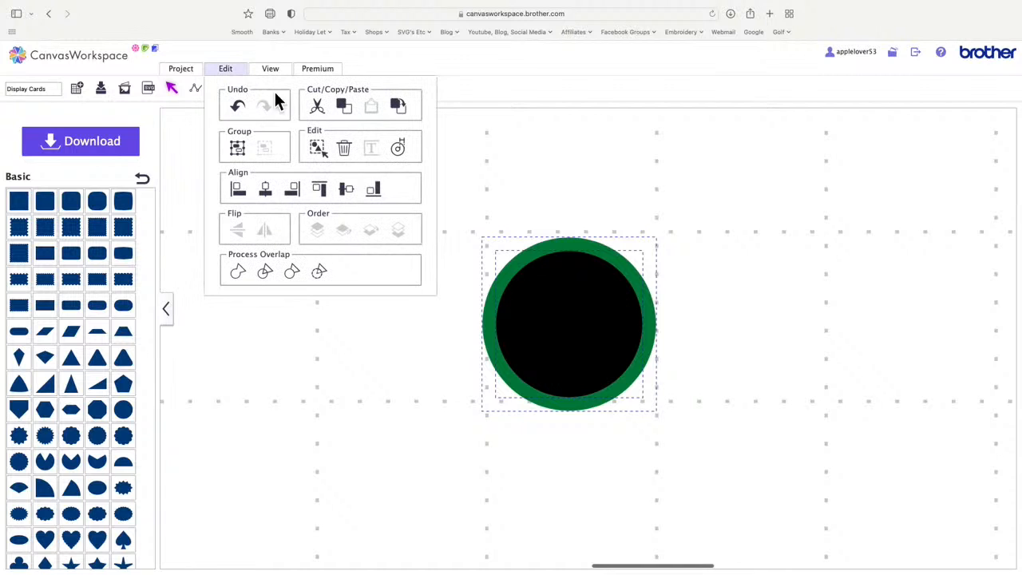
pyautogui.click(317, 272)
pyautogui.moveTo(607, 258); pyautogui.dragTo(571, 281)
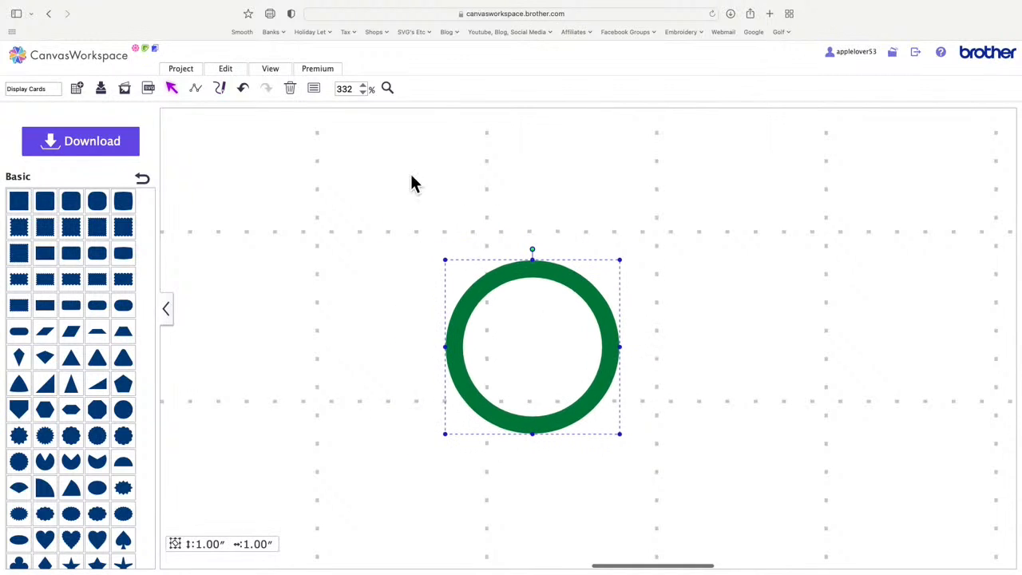
# - Add a basic square below the green ring and flatten it into a bar about 3.94 inches wide and 0.05 inches high
pyautogui.moveTo(353, 91); pyautogui.dragTo(336, 93)
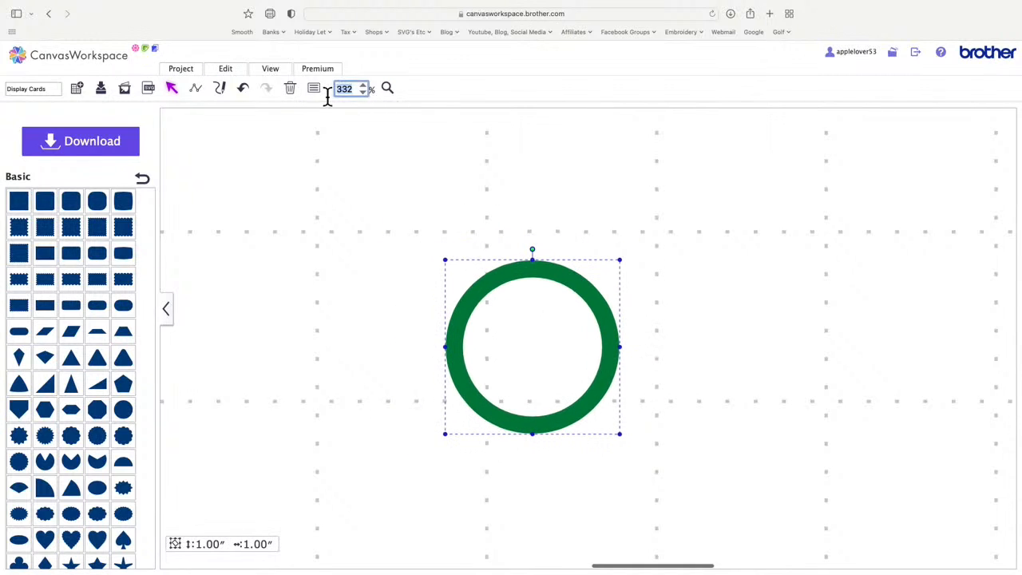
pyautogui.write('55')
pyautogui.press('Return')
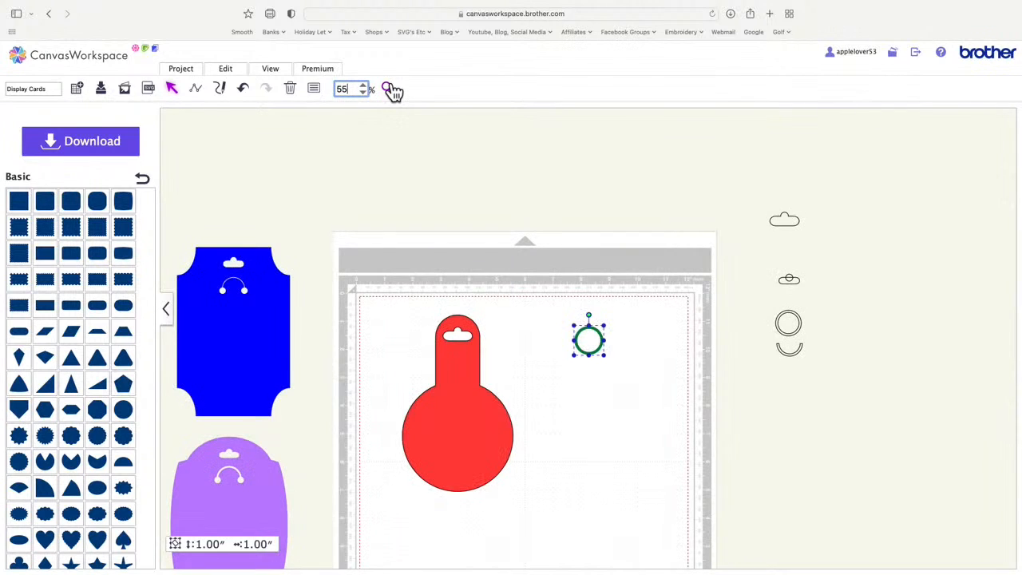
pyautogui.scroll(-2, 517, 254)
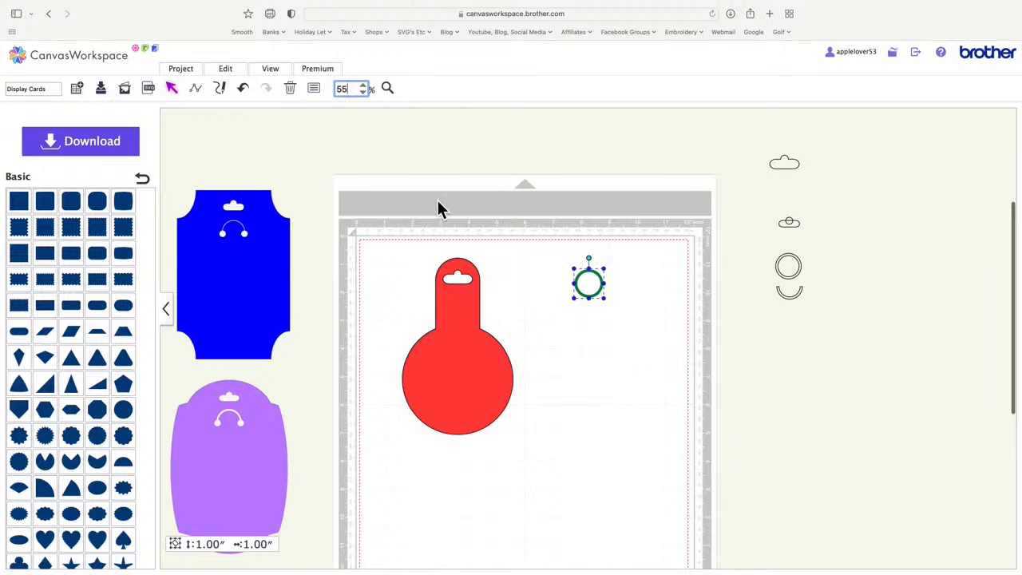
pyautogui.scroll(-2, 498, 198)
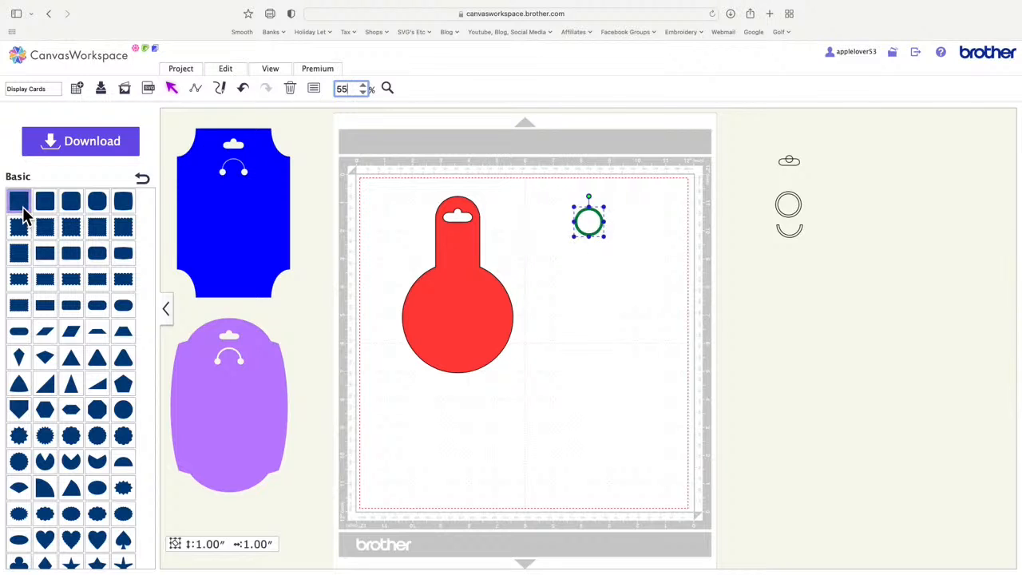
pyautogui.moveTo(24, 216); pyautogui.dragTo(575, 310)
pyautogui.moveTo(614, 392); pyautogui.dragTo(610, 291)
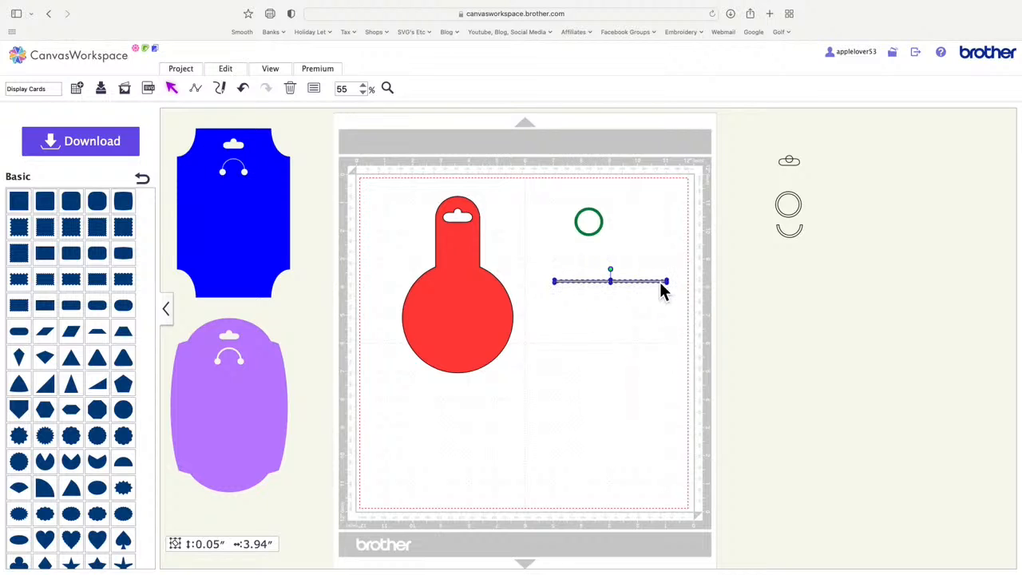
# - Place the thin bar across the middle of the green ring and align both on their horizontal centers
pyautogui.moveTo(645, 283); pyautogui.dragTo(625, 234)
pyautogui.moveTo(526, 188); pyautogui.dragTo(661, 249)
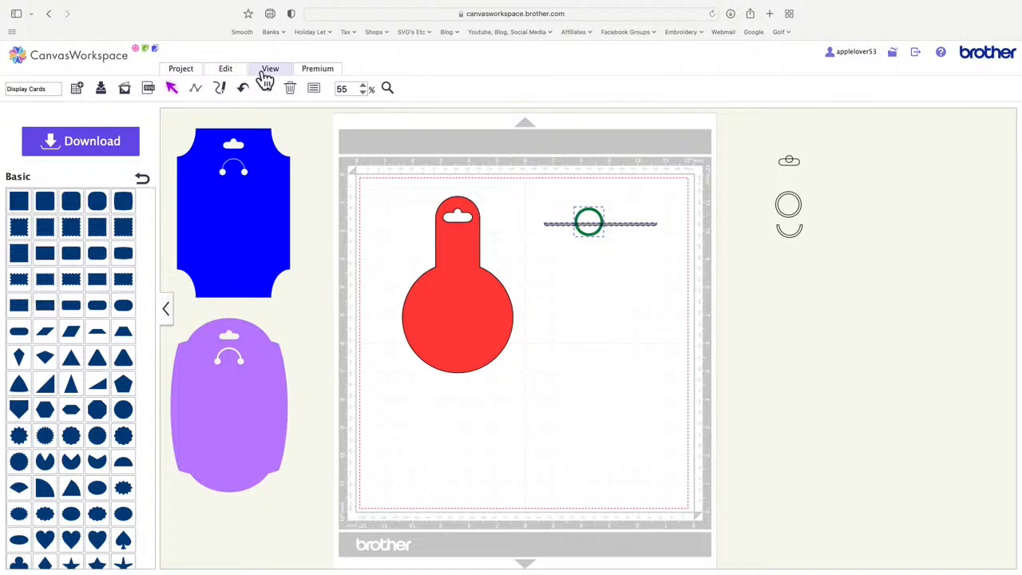
pyautogui.click(238, 80)
pyautogui.click(267, 190)
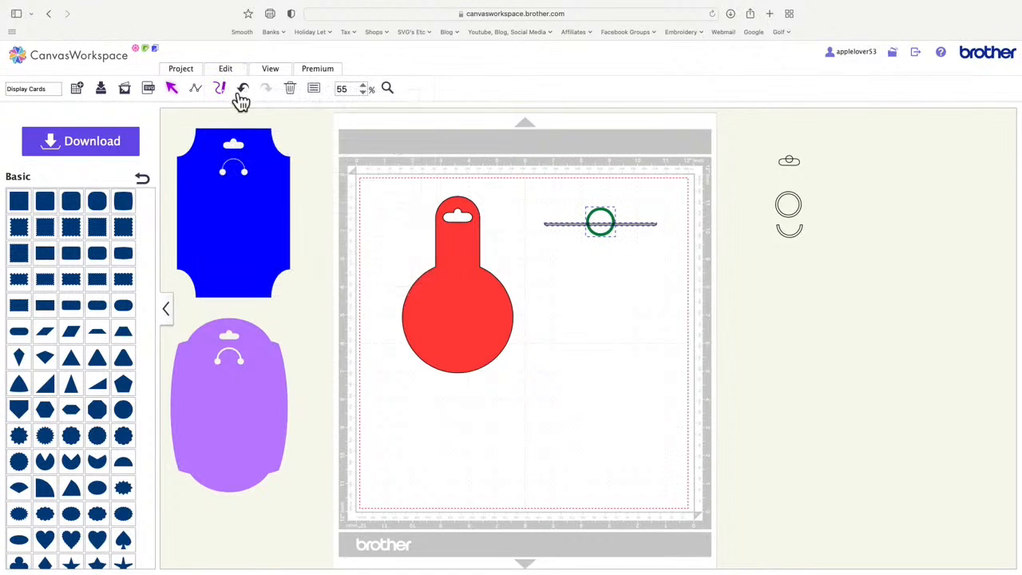
# - Align the thin bar and green ring by their vertical centers and subtract the bar from the ring
pyautogui.click(238, 76)
pyautogui.click(357, 190)
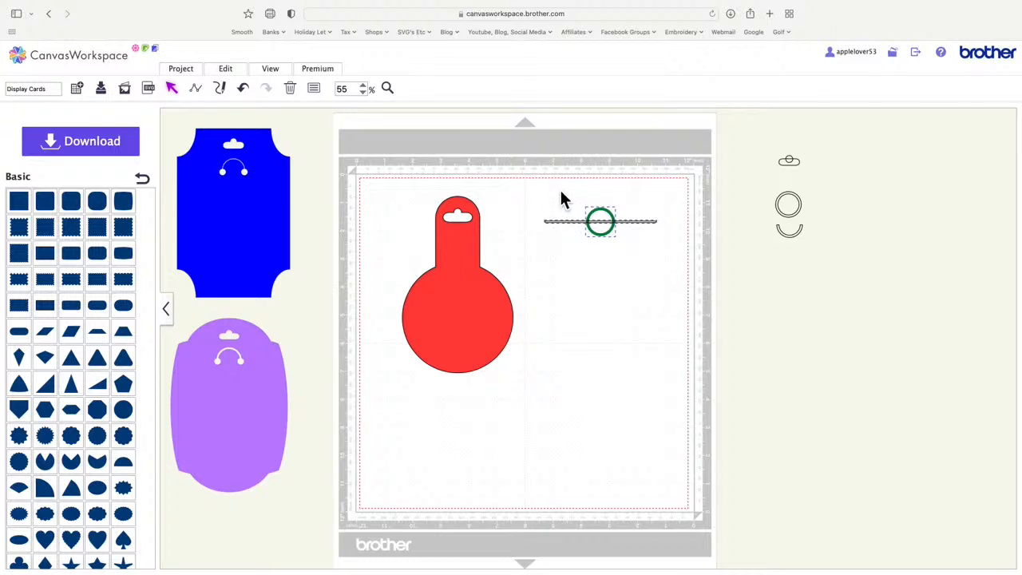
pyautogui.click(228, 69)
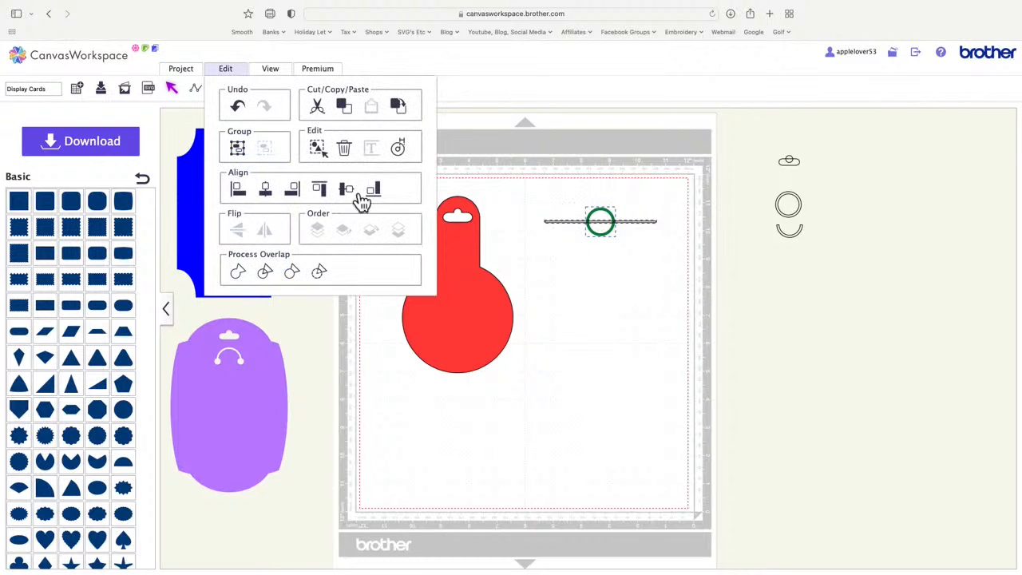
pyautogui.click(322, 274)
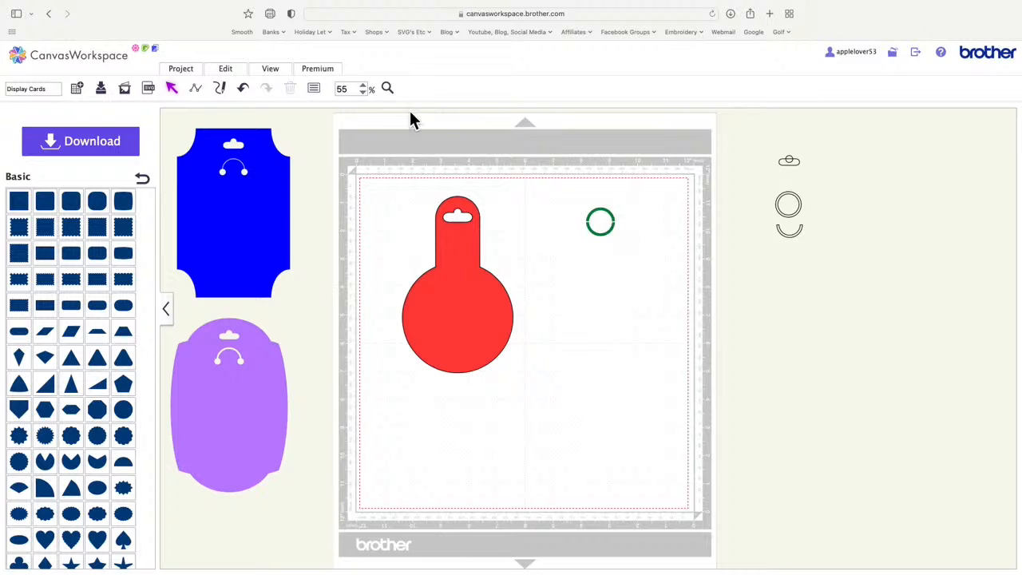
# - Shift the cut green ring slightly and divide it into two separate half rings
pyautogui.click(387, 88)
pyautogui.moveTo(567, 194); pyautogui.dragTo(650, 261)
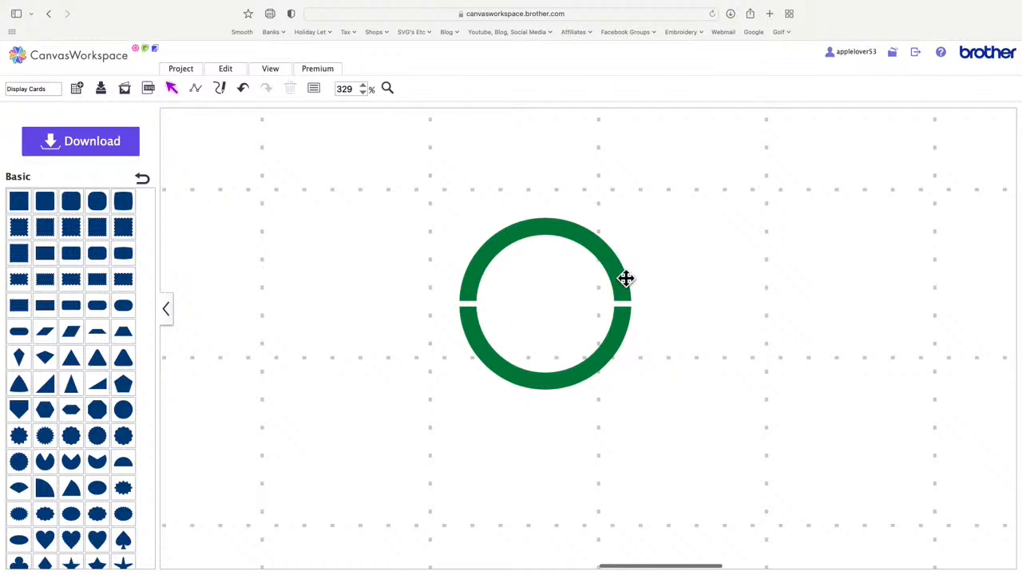
pyautogui.moveTo(625, 278); pyautogui.dragTo(591, 288)
pyautogui.rightClick(588, 290)
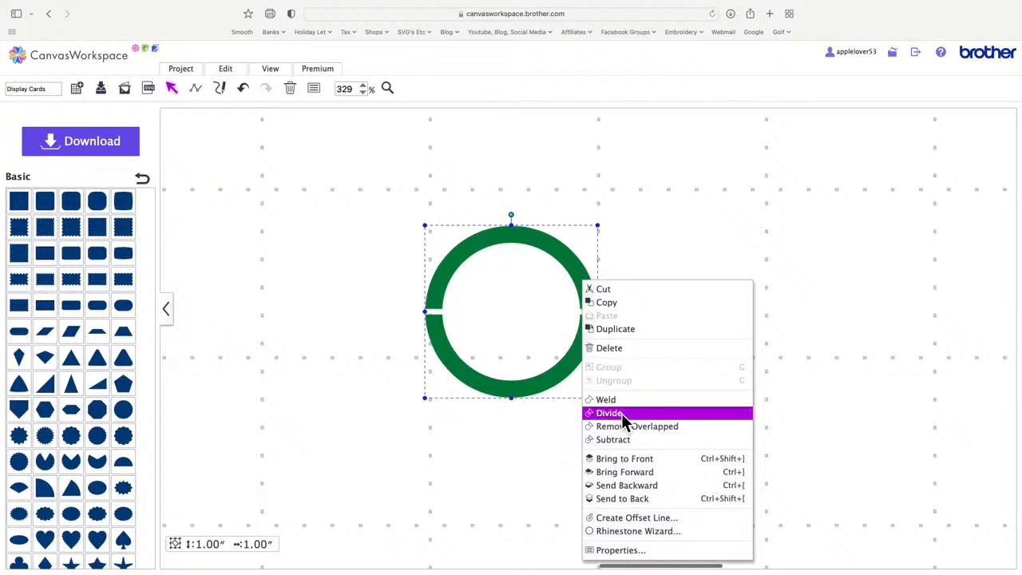
pyautogui.click(243, 77)
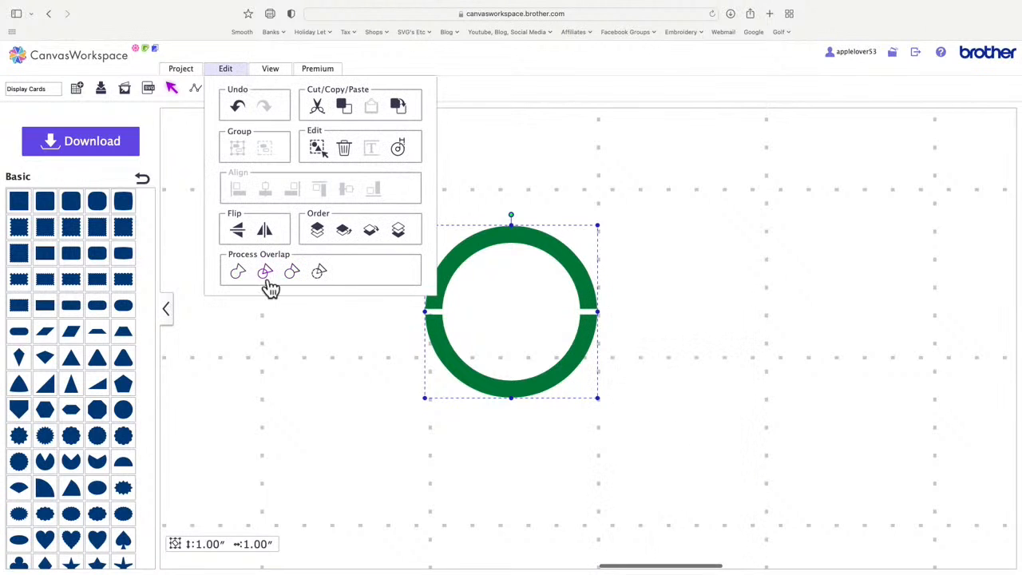
pyautogui.click(563, 260)
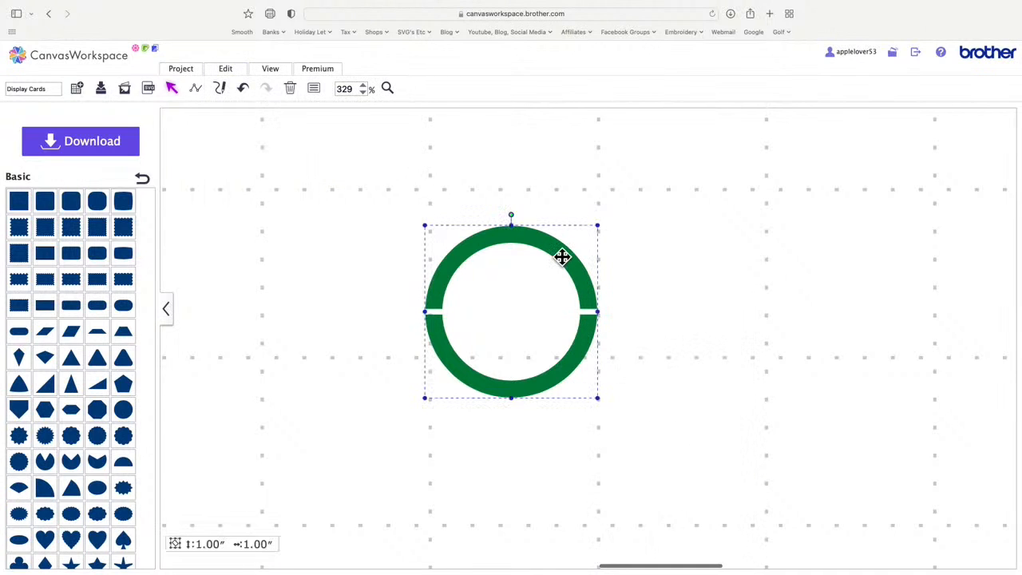
pyautogui.rightClick(562, 257)
pyautogui.click(605, 384)
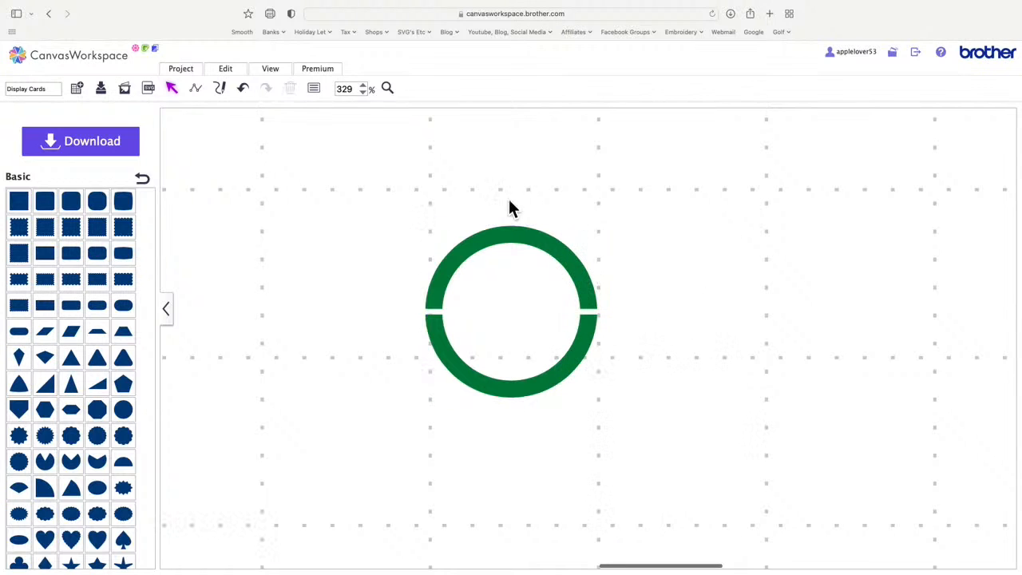
# - Separate the two half rings, moving the lower half off to the upper right and keeping the upper arch in place for the slot
pyautogui.click(526, 245)
pyautogui.moveTo(527, 245); pyautogui.dragTo(527, 201)
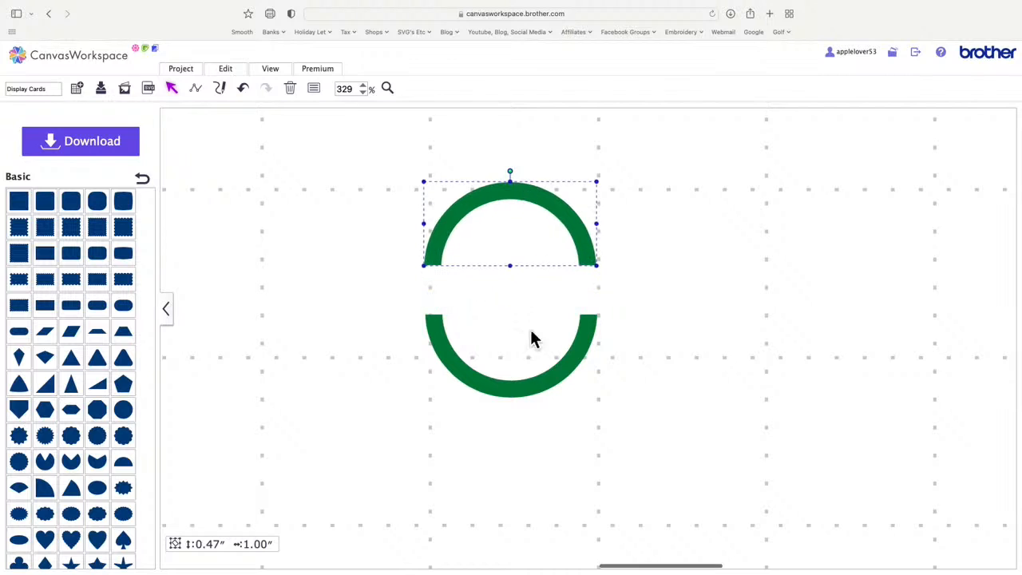
pyautogui.click(538, 392)
pyautogui.moveTo(538, 392); pyautogui.dragTo(838, 221)
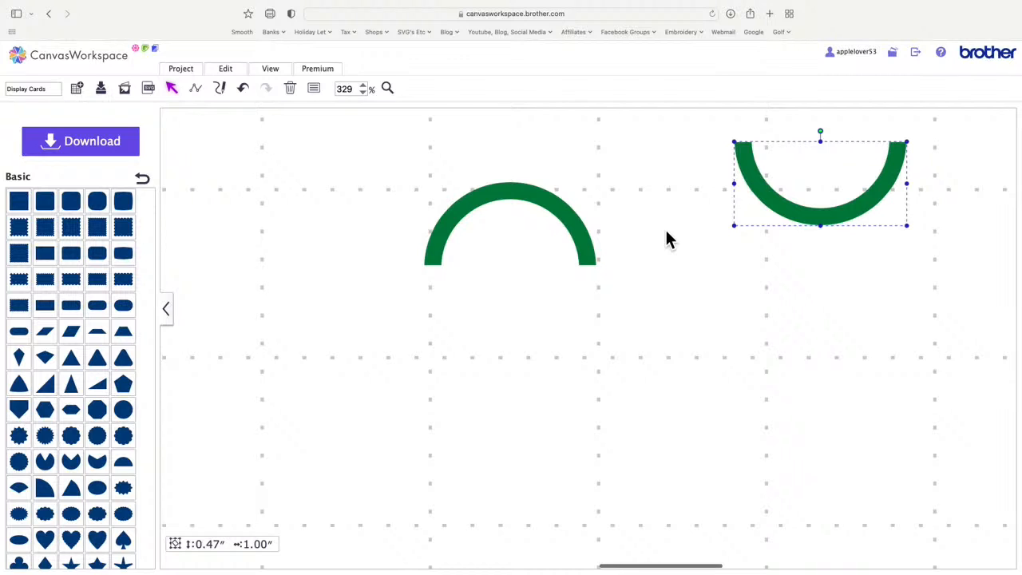
pyautogui.moveTo(538, 201); pyautogui.dragTo(548, 219)
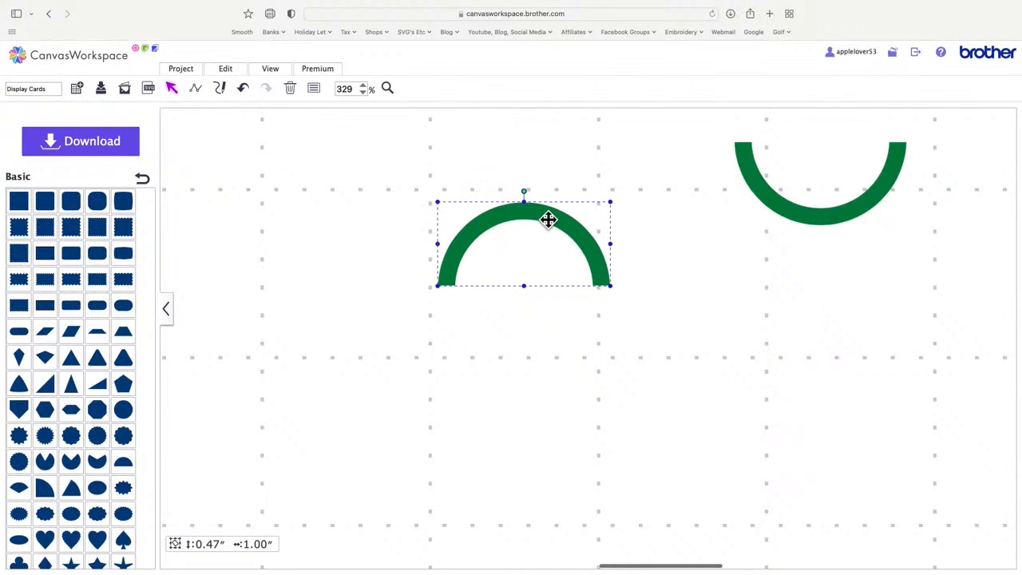
# - Add a basic circle below the green arch and shrink it to about 0.26 inches across
pyautogui.click(124, 416)
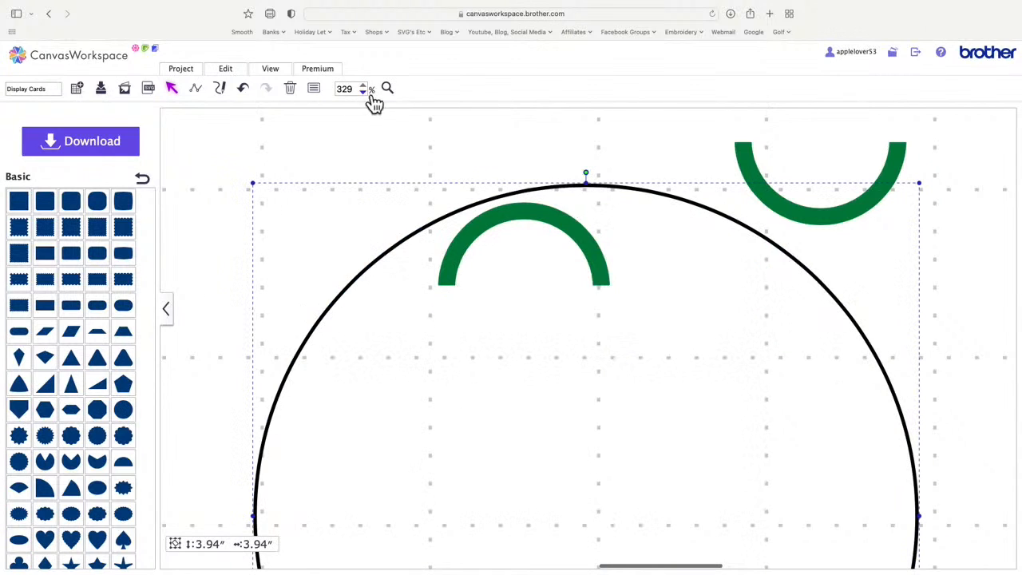
pyautogui.doubleClick(338, 90)
pyautogui.write('55')
pyautogui.press('Return')
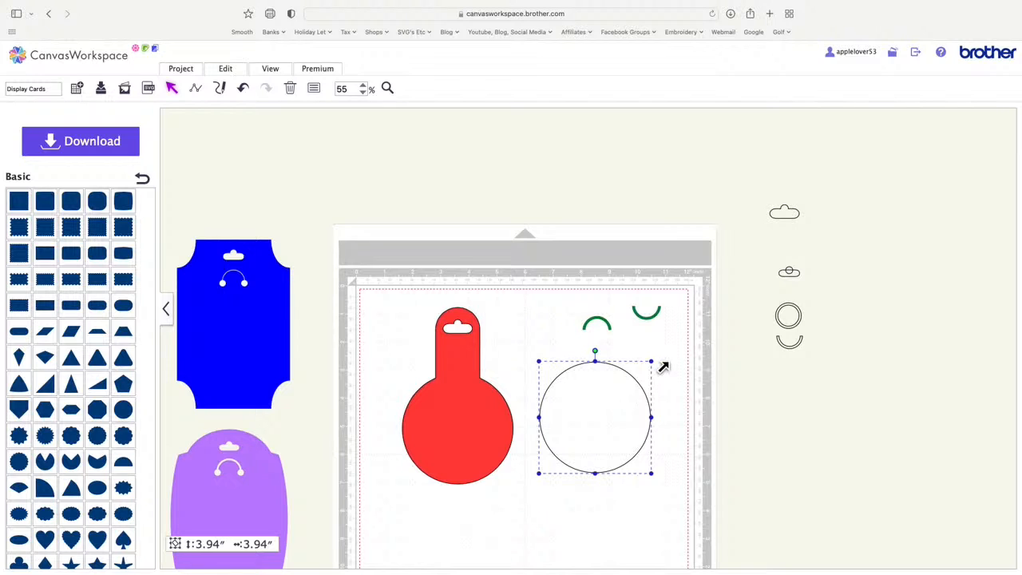
pyautogui.moveTo(659, 364); pyautogui.dragTo(552, 485)
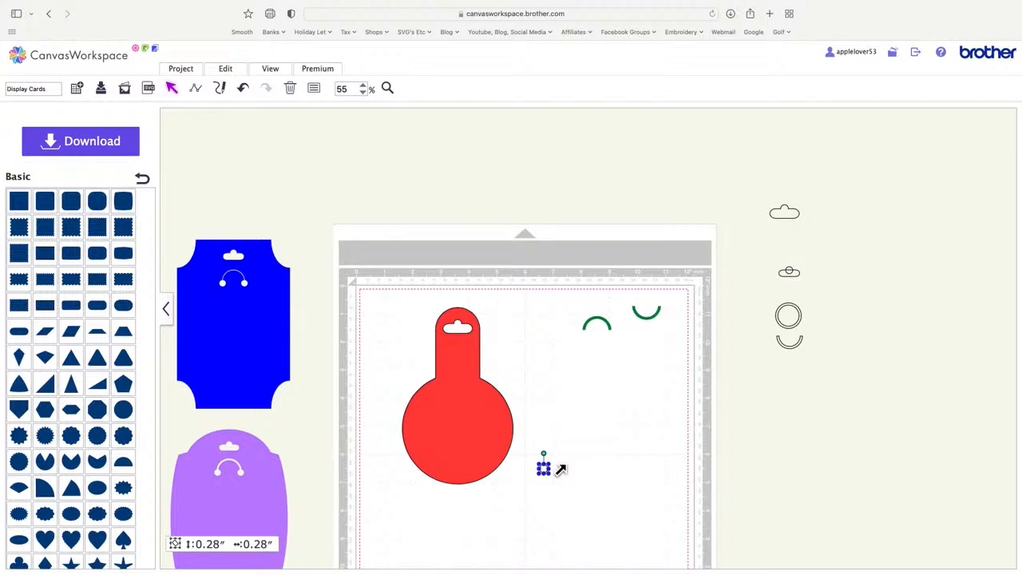
pyautogui.moveTo(560, 470); pyautogui.dragTo(589, 372)
pyautogui.click(590, 367)
# - Place the small circle over the left end of the green arch
pyautogui.click(387, 88)
pyautogui.moveTo(557, 312); pyautogui.dragTo(629, 378)
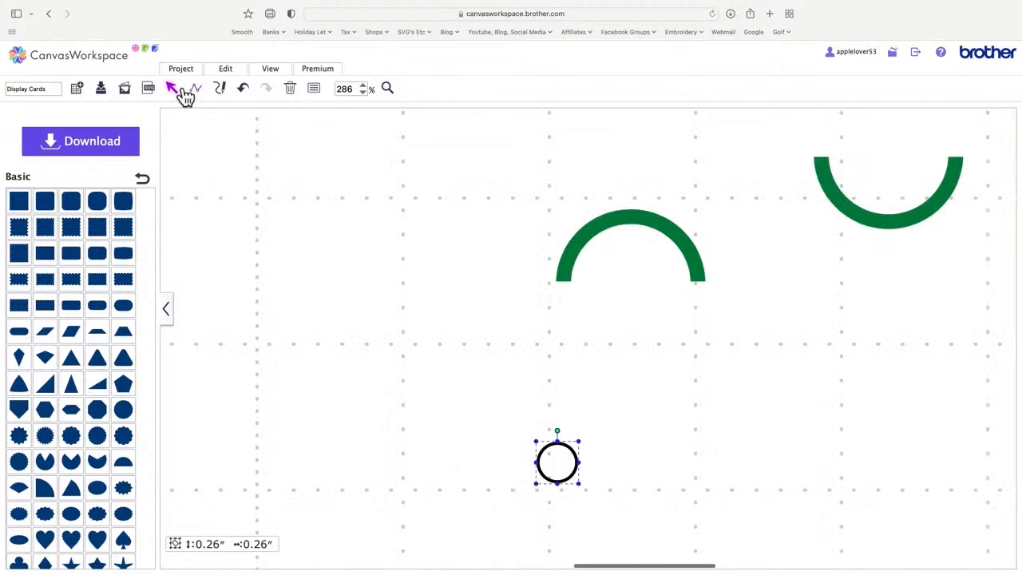
pyautogui.moveTo(566, 474); pyautogui.dragTo(573, 307)
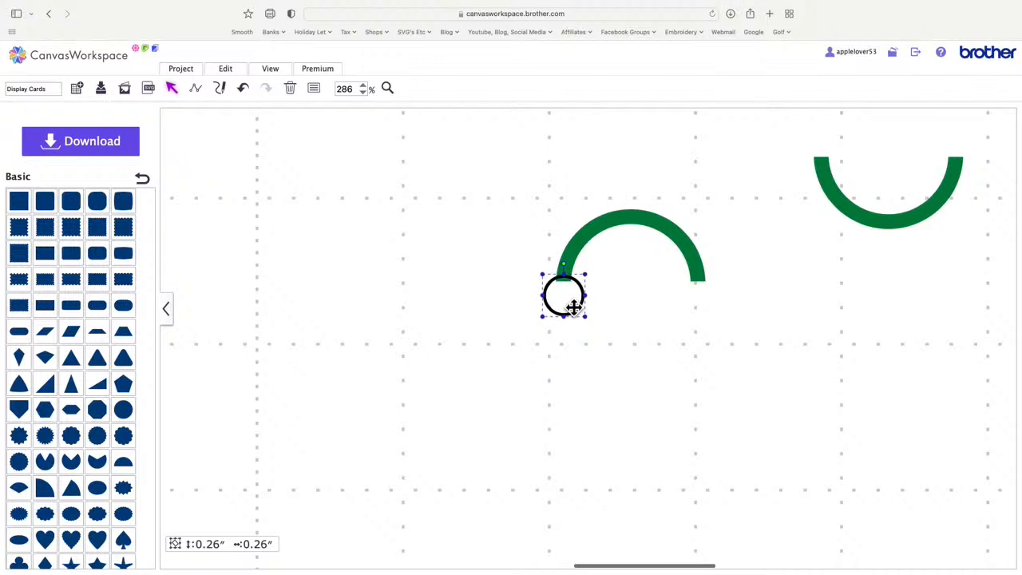
# - Fill the small circle with black
pyautogui.click(319, 91)
pyautogui.click(249, 226)
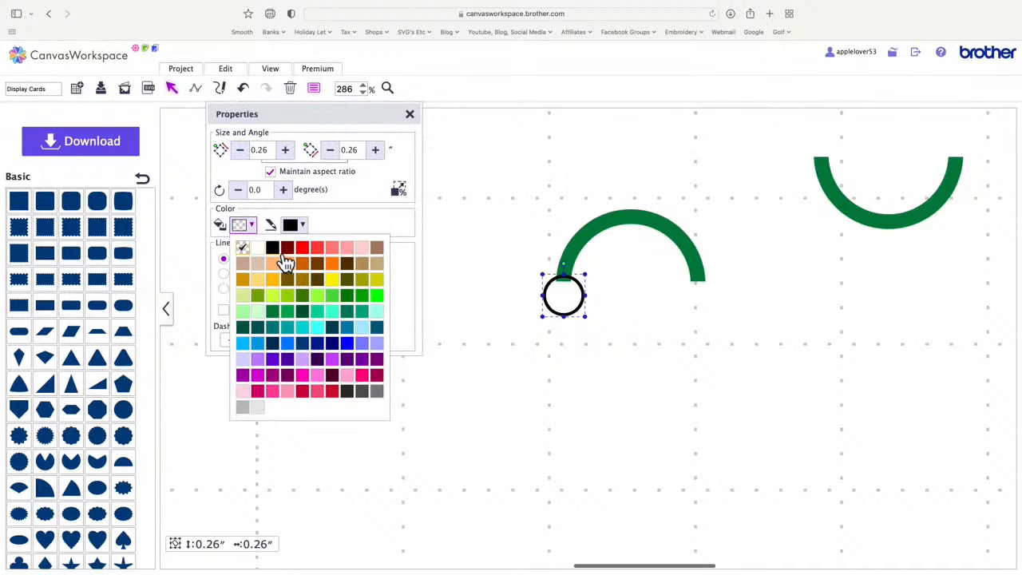
pyautogui.click(285, 254)
pyautogui.click(410, 115)
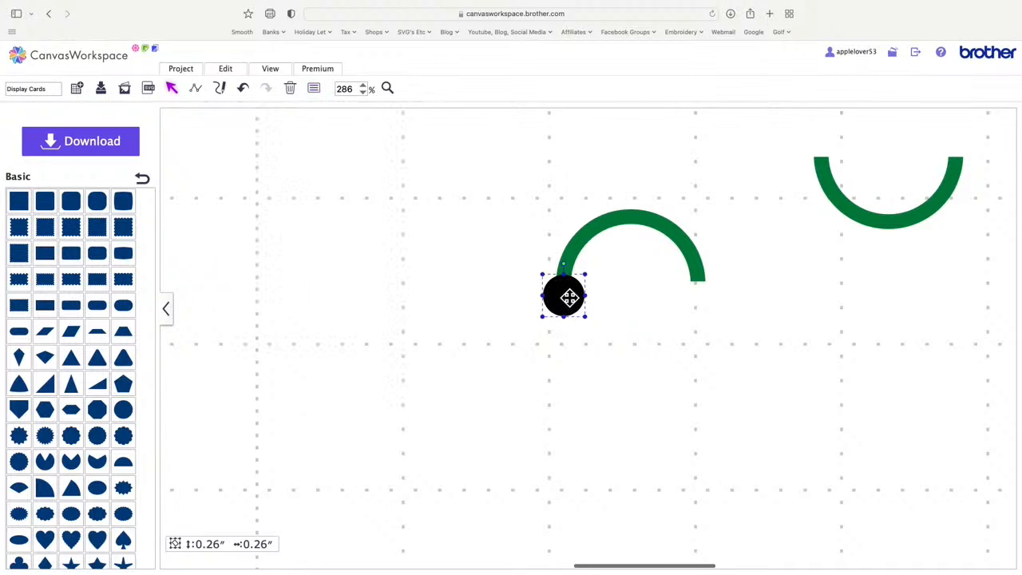
# - Duplicate the small black circle and place one copy over each end of the green arch
pyautogui.moveTo(565, 310); pyautogui.dragTo(564, 331)
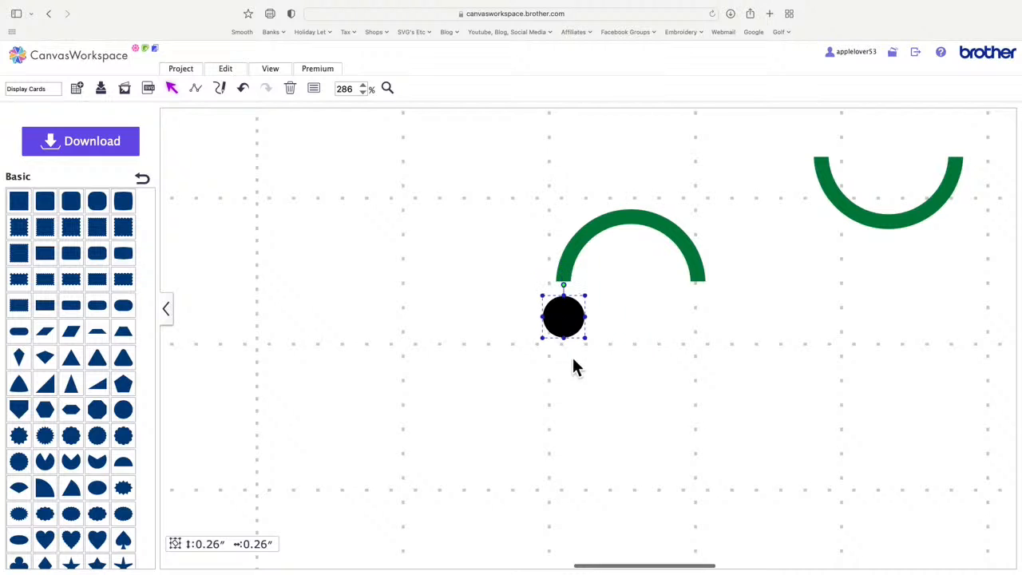
pyautogui.rightClick(564, 321)
pyautogui.click(632, 336)
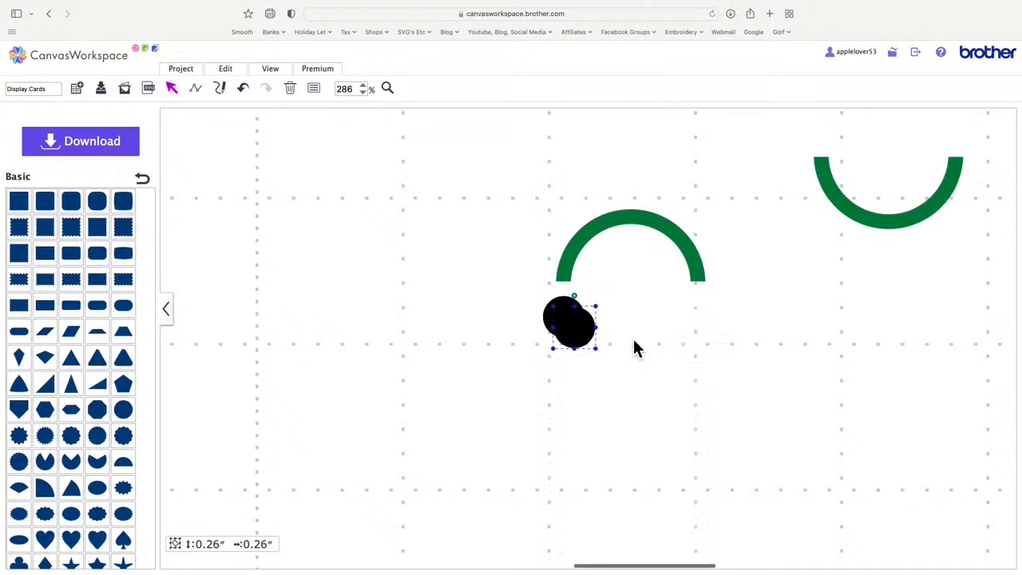
pyautogui.moveTo(594, 341); pyautogui.dragTo(716, 307)
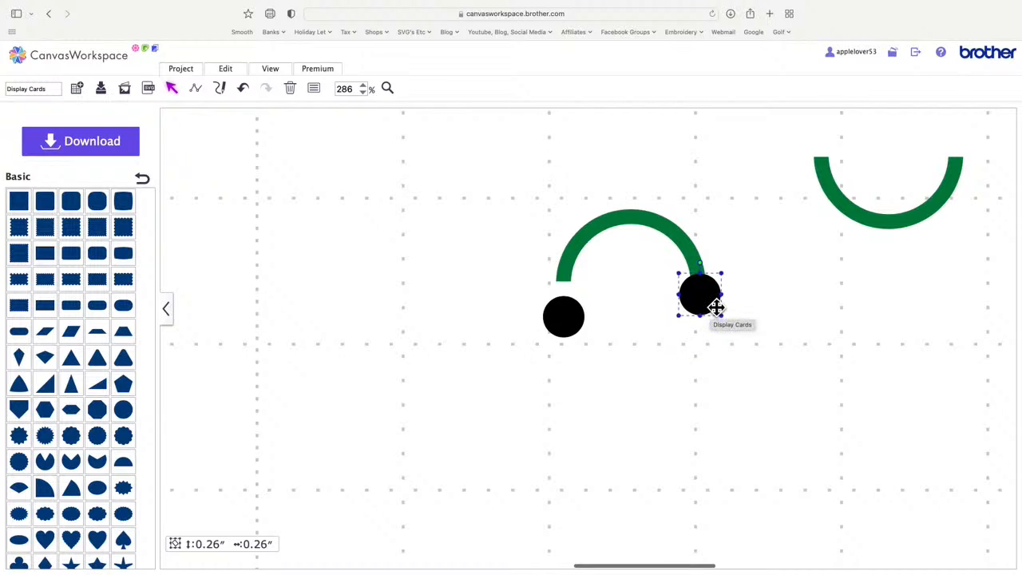
pyautogui.moveTo(574, 323); pyautogui.dragTo(577, 302)
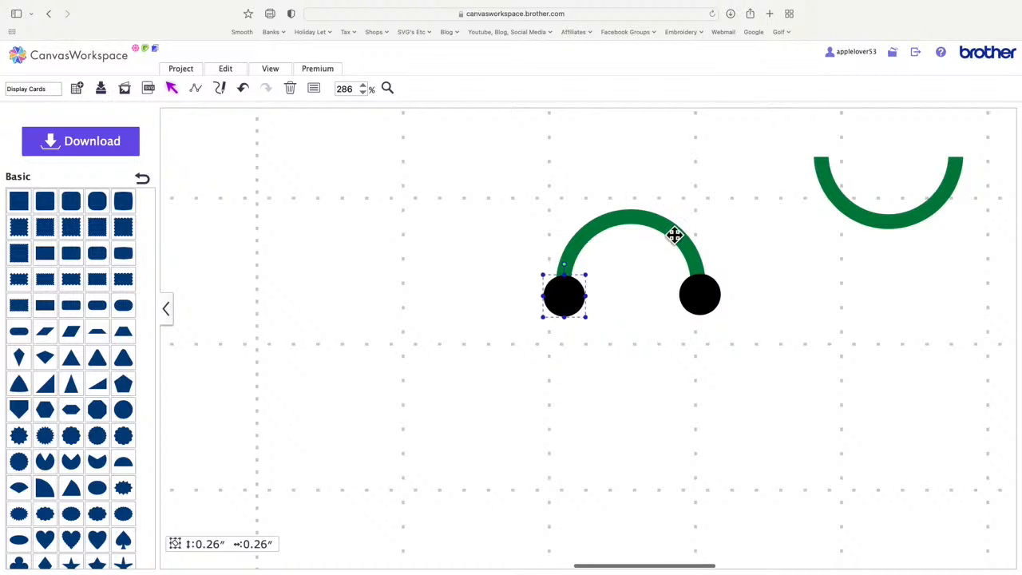
# - Change the fill of both small circles to white
pyautogui.click(315, 89)
pyautogui.click(249, 226)
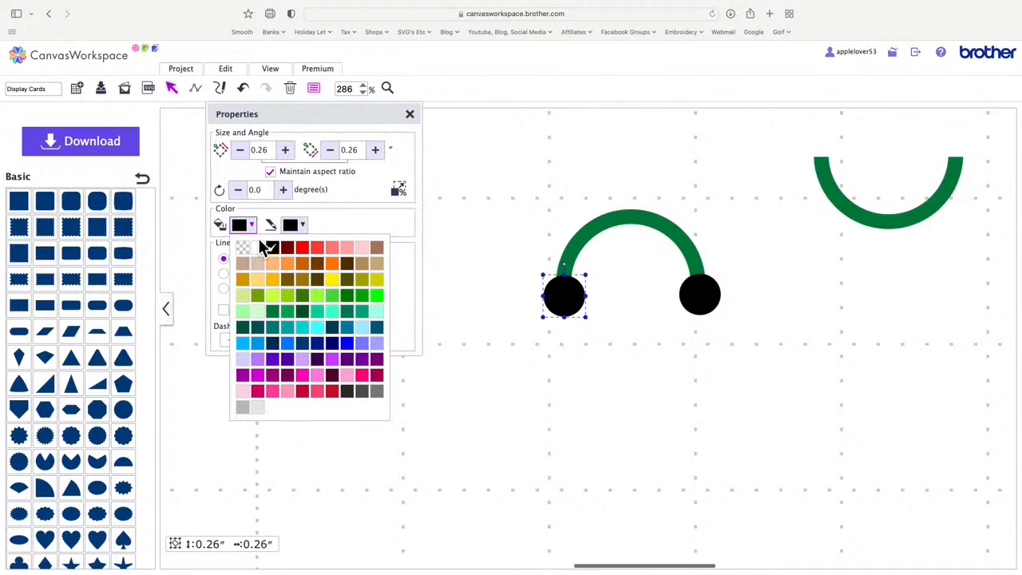
pyautogui.click(257, 249)
pyautogui.click(715, 299)
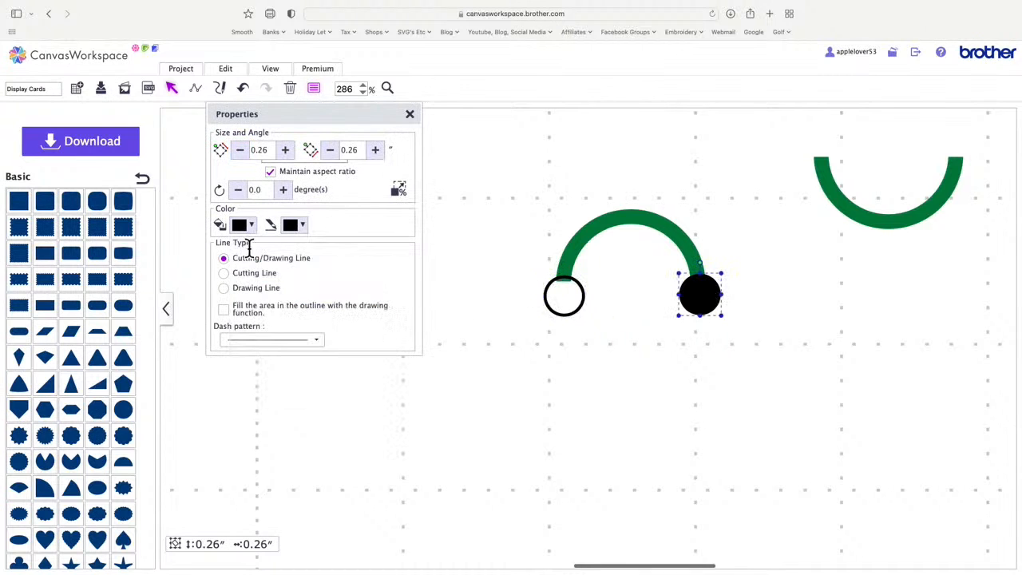
pyautogui.click(251, 226)
pyautogui.click(258, 249)
pyautogui.click(411, 115)
pyautogui.click(641, 328)
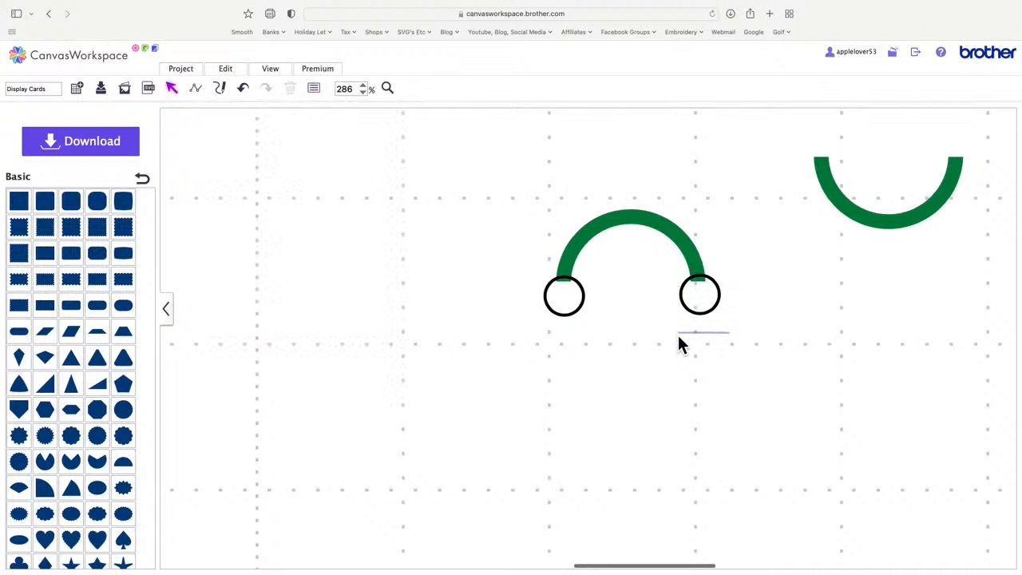
# - Align the two small circles with each other by their top edges
pyautogui.moveTo(679, 334); pyautogui.dragTo(543, 310)
pyautogui.click(244, 79)
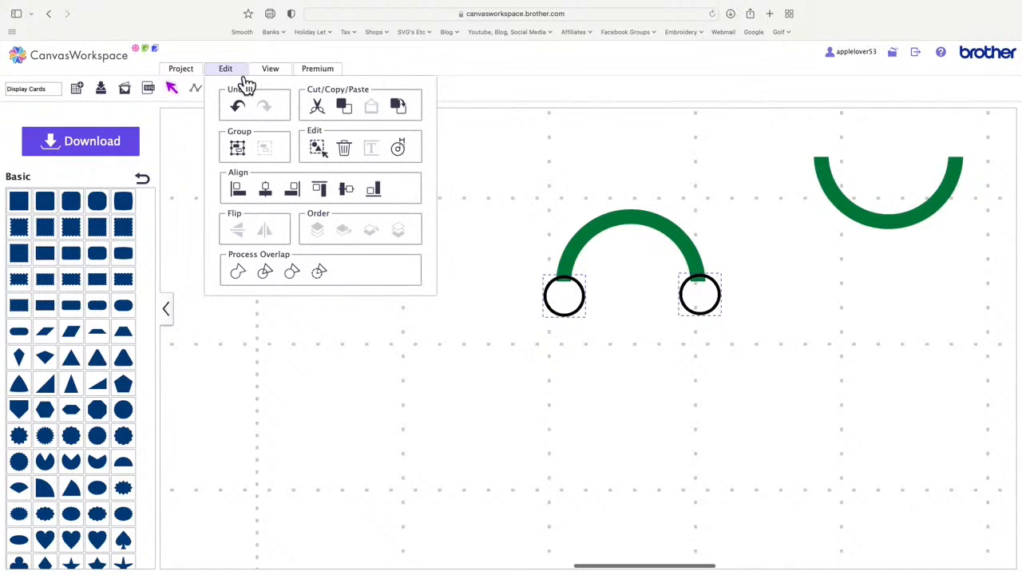
pyautogui.click(332, 199)
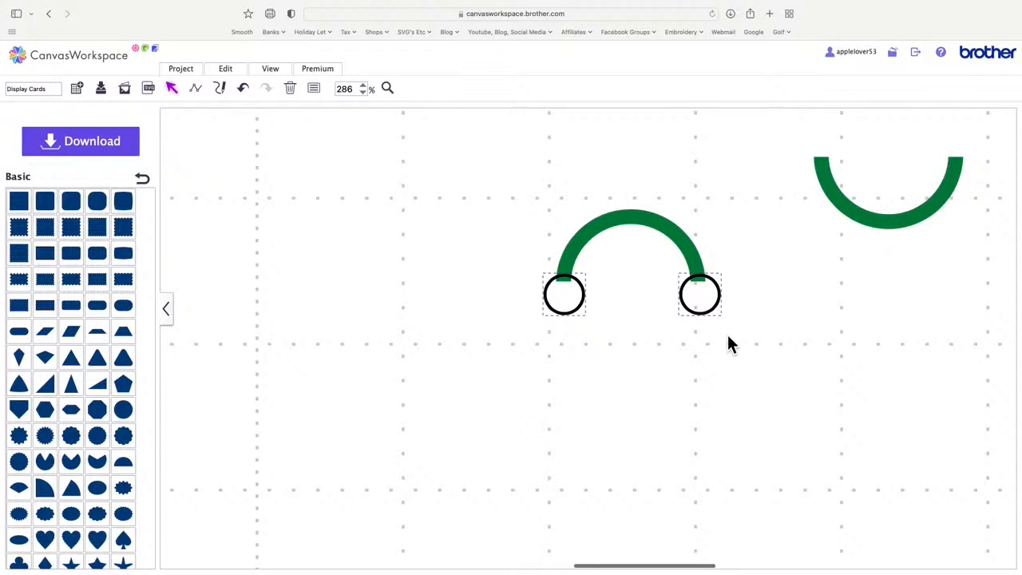
pyautogui.click(614, 368)
# - Nudge the right small circle leftward in fine increments to center it on the arch's right end
pyautogui.click(712, 307)
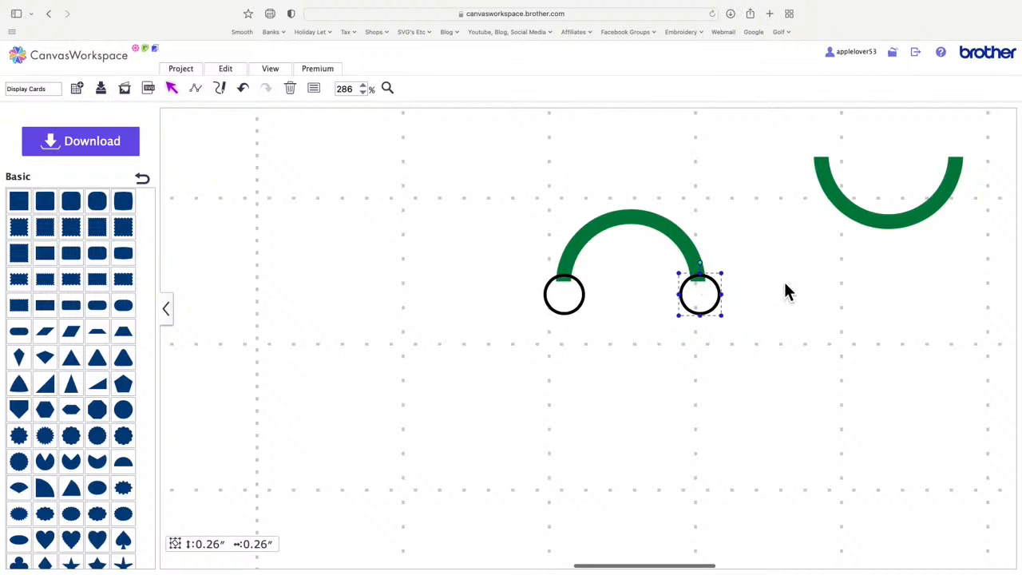
pyautogui.click(387, 88)
pyautogui.moveTo(528, 242); pyautogui.dragTo(736, 334)
pyautogui.hscroll(5, 735, 327)
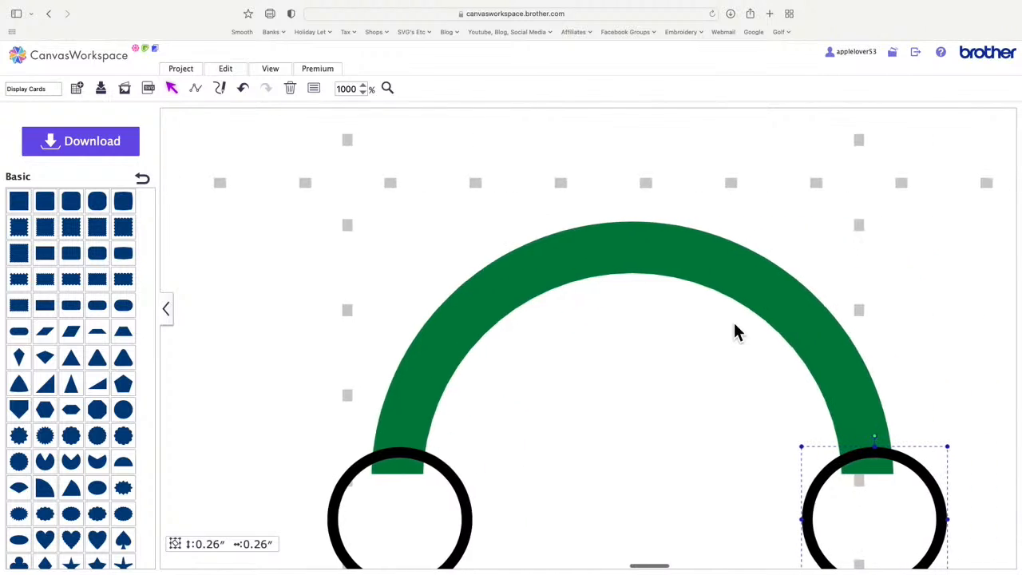
pyautogui.scroll(-2, 735, 328)
pyautogui.hscroll(2, 735, 331)
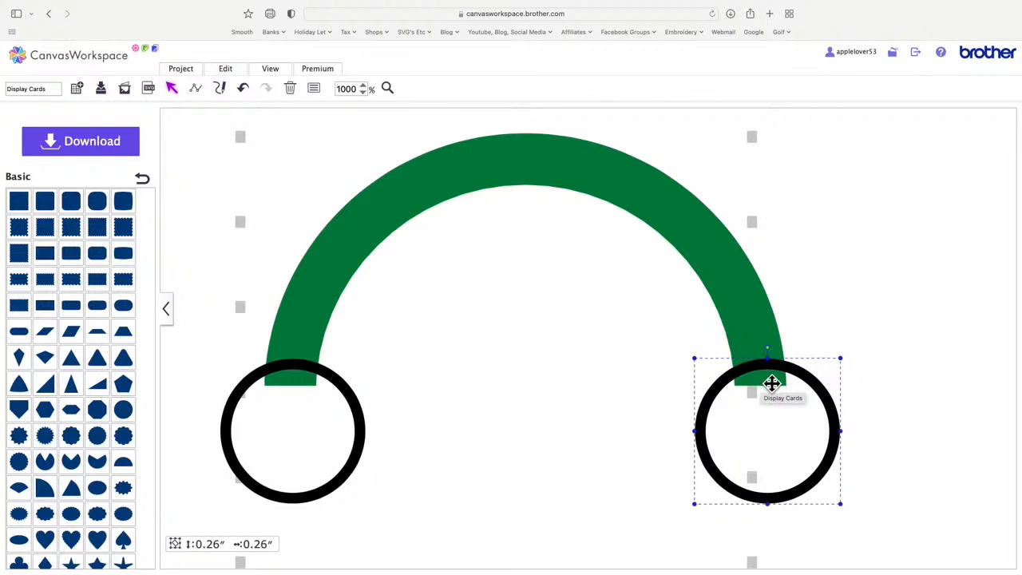
pyautogui.press('Left')
pyautogui.press('Left')
pyautogui.press('Left')
pyautogui.press('Left')
pyautogui.press('Left')
pyautogui.press('Left')
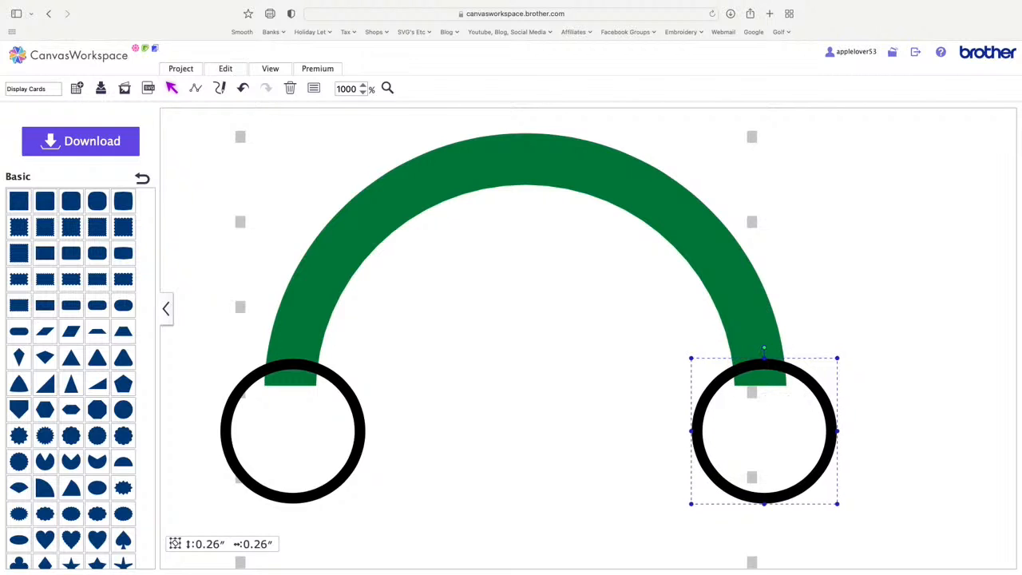
pyautogui.press('Left')
pyautogui.press('Left')
pyautogui.press('Left')
pyautogui.press('Left')
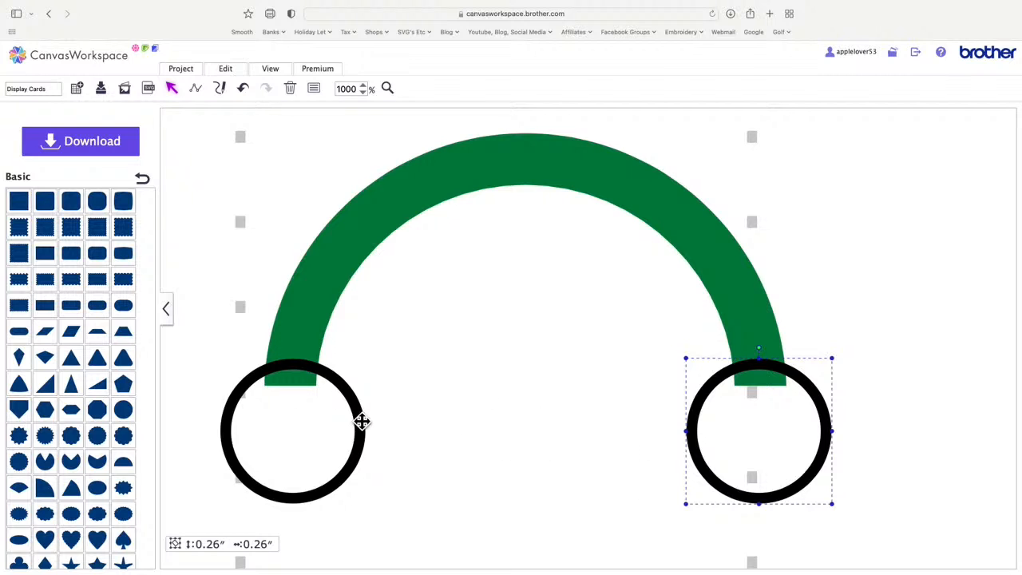
# - Nudge the left small circle slightly leftward to center it on the arch's left end
pyautogui.click(364, 421)
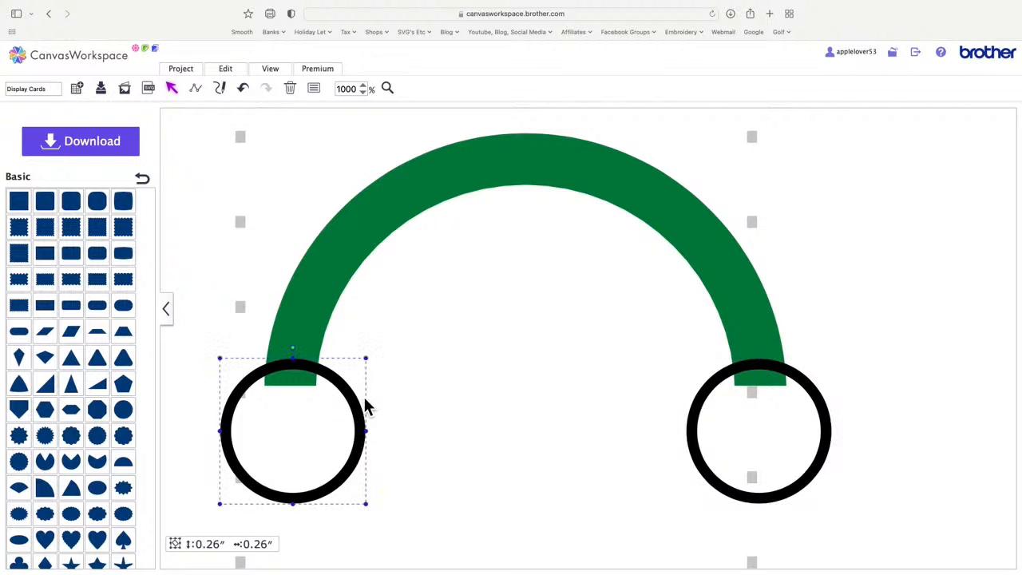
pyautogui.press('Left')
pyautogui.press('Left')
pyautogui.press('Left')
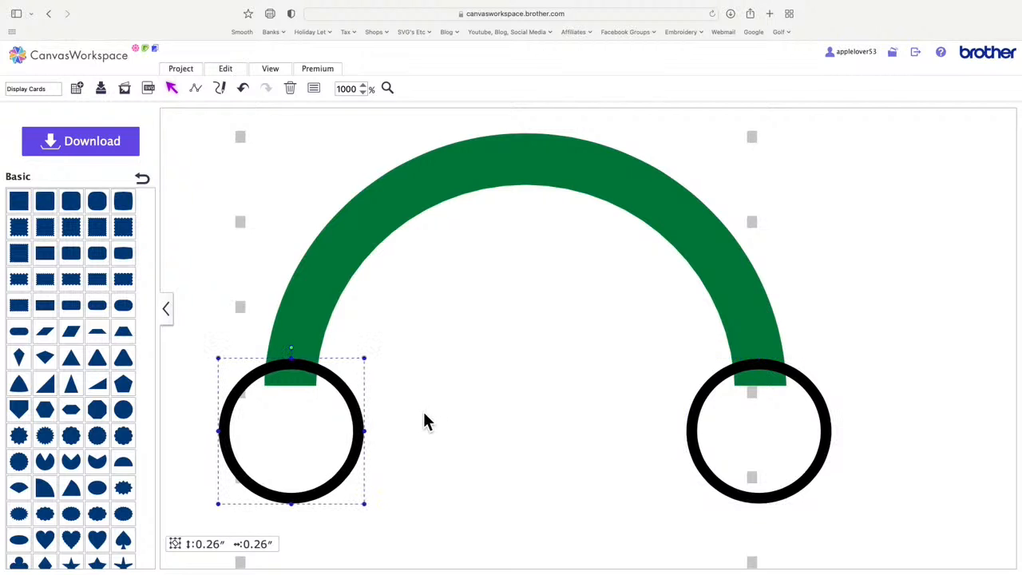
pyautogui.press('Left')
pyautogui.press('Left')
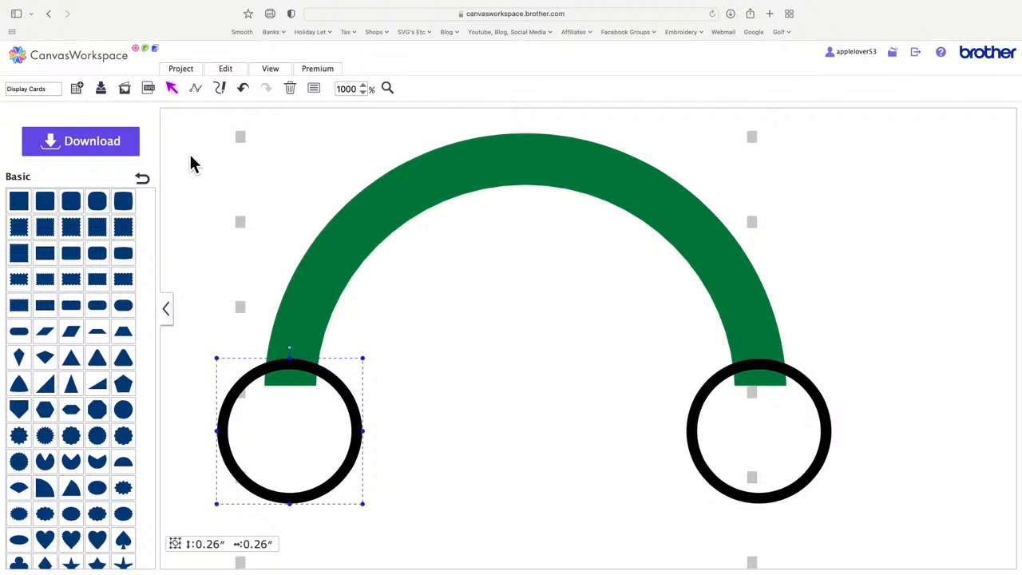
# - Weld the green arch and the two small end circles into a single curved slot shape
pyautogui.moveTo(189, 152); pyautogui.dragTo(883, 533)
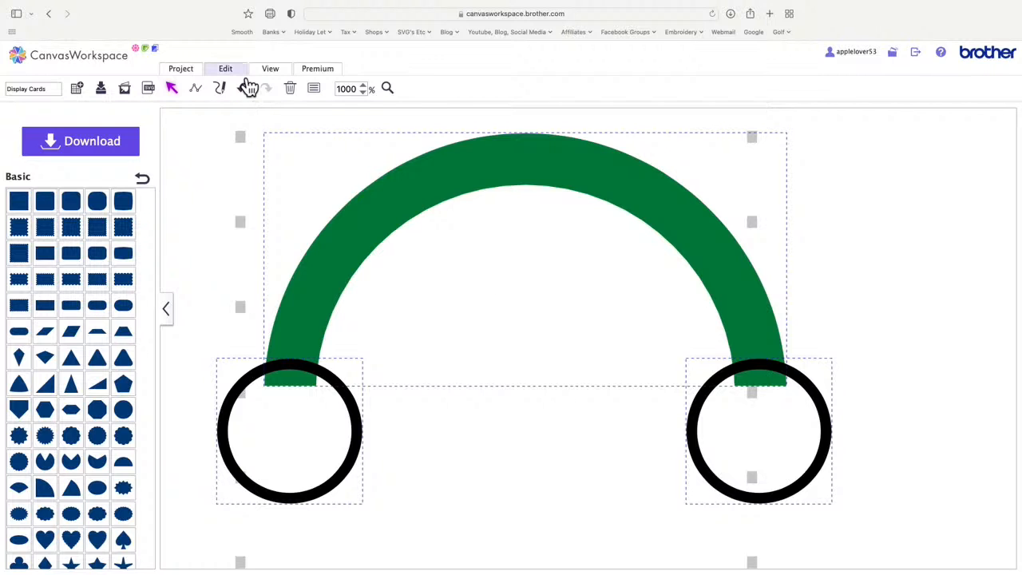
pyautogui.moveTo(245, 77)
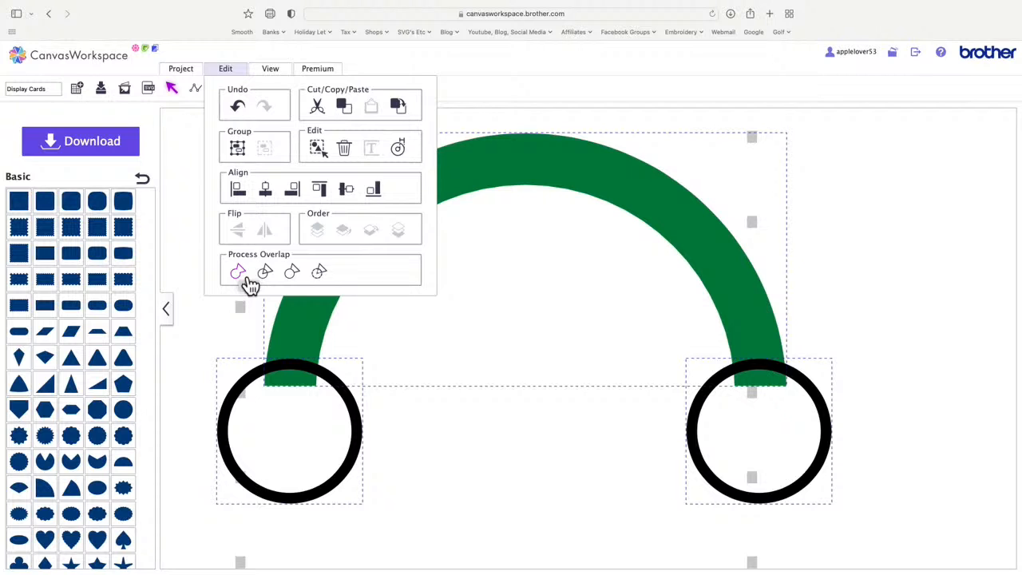
pyautogui.click(238, 272)
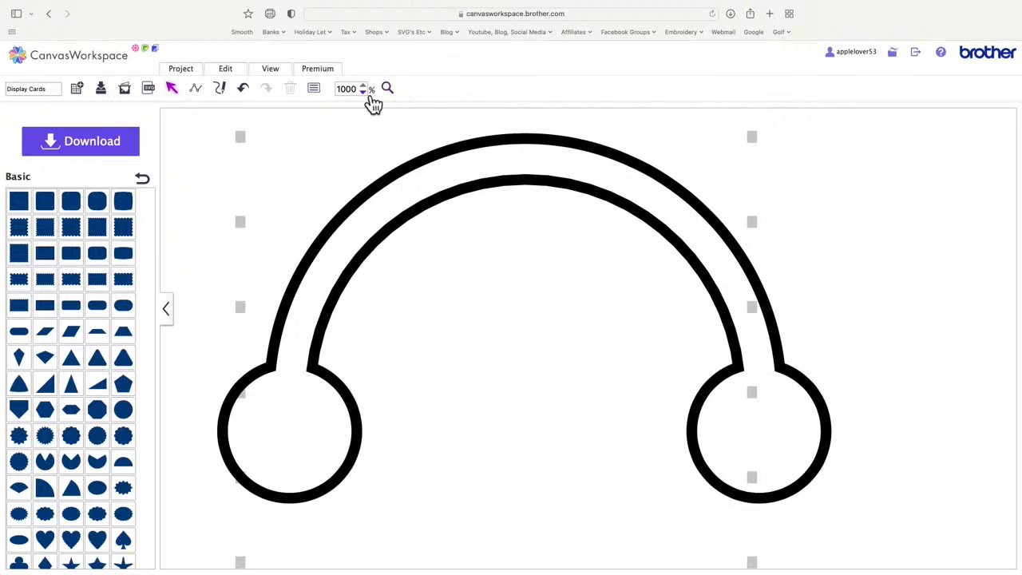
# - Set the zoom to 55% and lay the welded slot shape over the blue card's existing slot to compare them
pyautogui.moveTo(359, 91); pyautogui.dragTo(328, 93)
pyautogui.write('55')
pyautogui.press('Return')
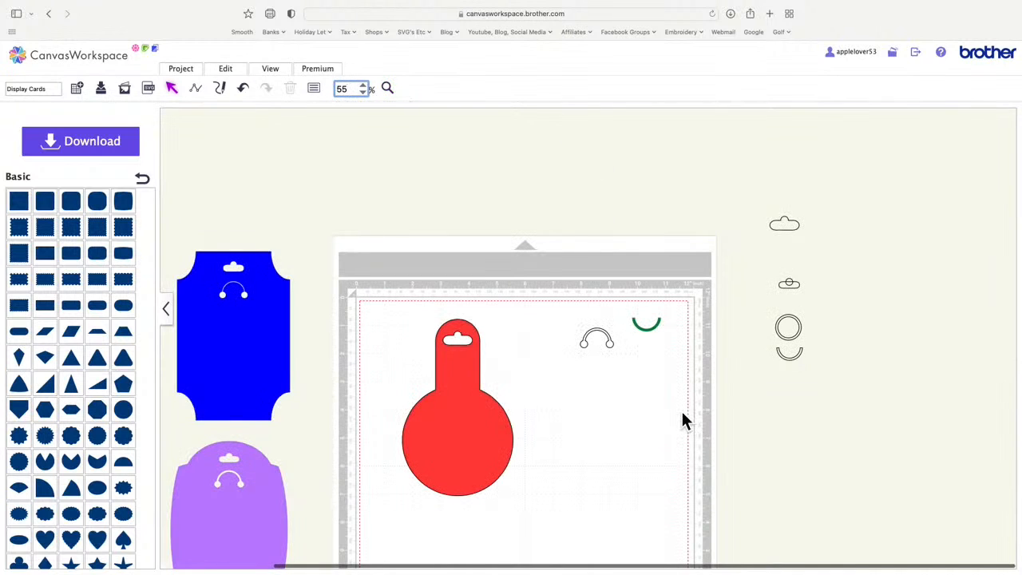
pyautogui.moveTo(598, 342); pyautogui.dragTo(253, 297)
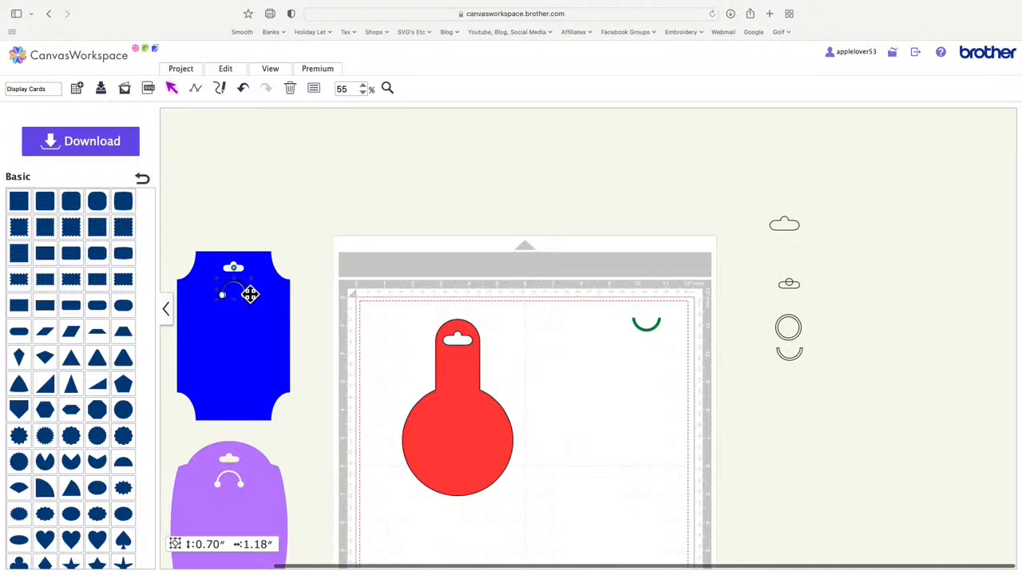
# - Return the welded slot shape to the mat beside the red card and stack the blue and purple cards outside the mat
pyautogui.click(254, 301)
pyautogui.moveTo(254, 302); pyautogui.dragTo(336, 217)
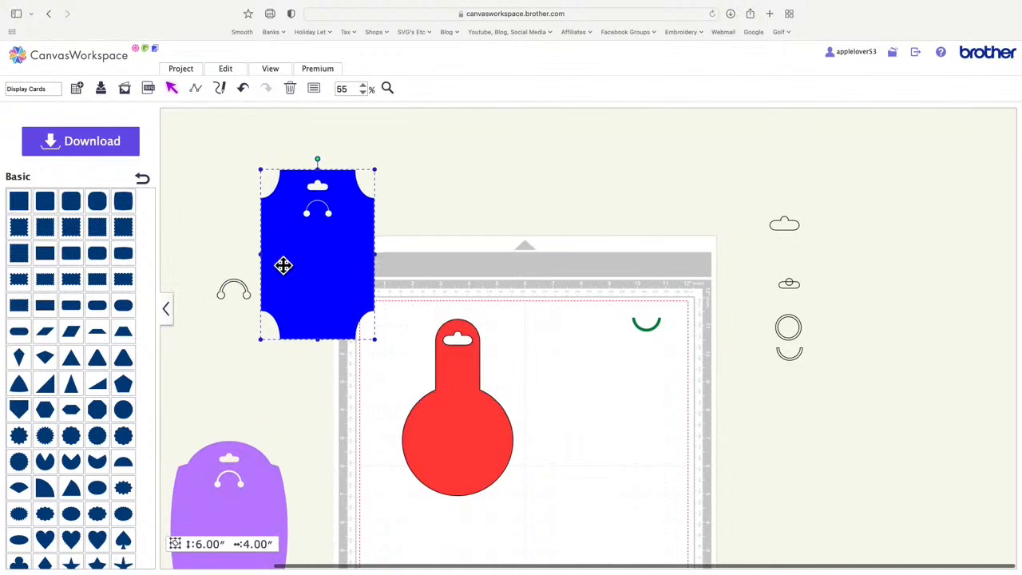
pyautogui.moveTo(229, 297); pyautogui.dragTo(583, 383)
pyautogui.moveTo(372, 249); pyautogui.dragTo(282, 266)
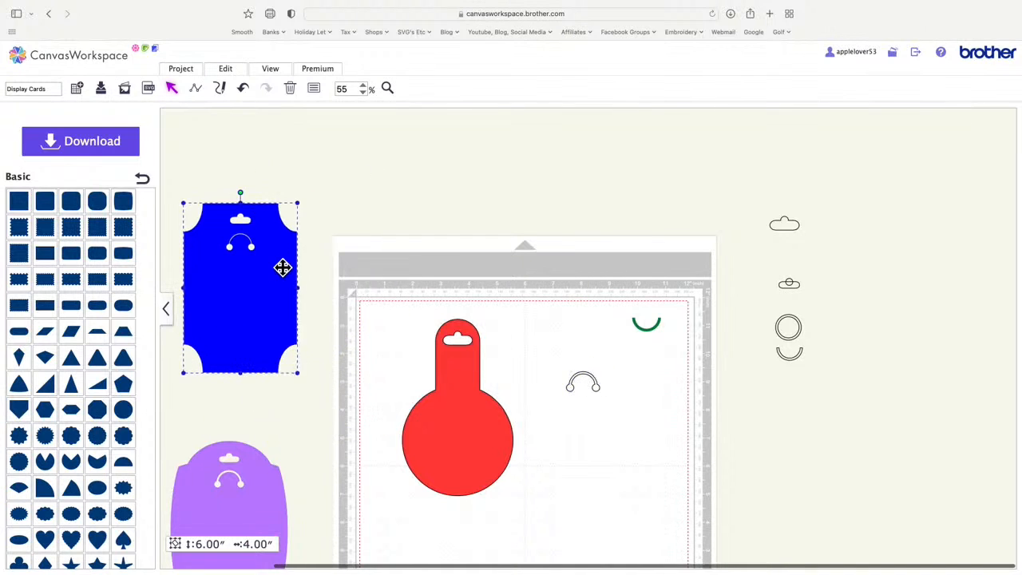
pyautogui.moveTo(251, 479); pyautogui.dragTo(268, 418)
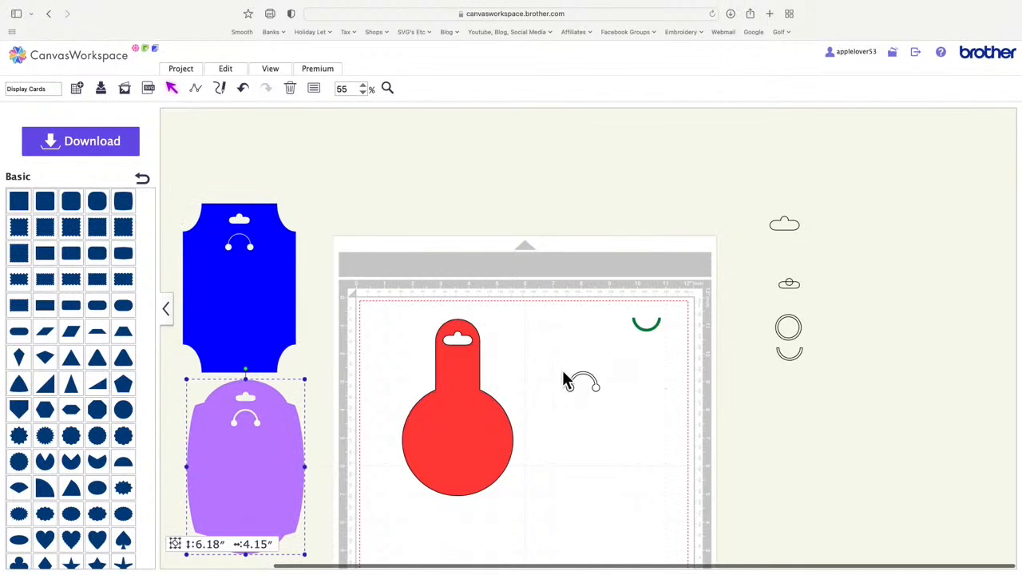
# - Duplicate the curved slot shape, park the copy off the mat, and place the original below the red card's hanger hole
pyautogui.moveTo(542, 356); pyautogui.dragTo(625, 411)
pyautogui.rightClick(583, 381)
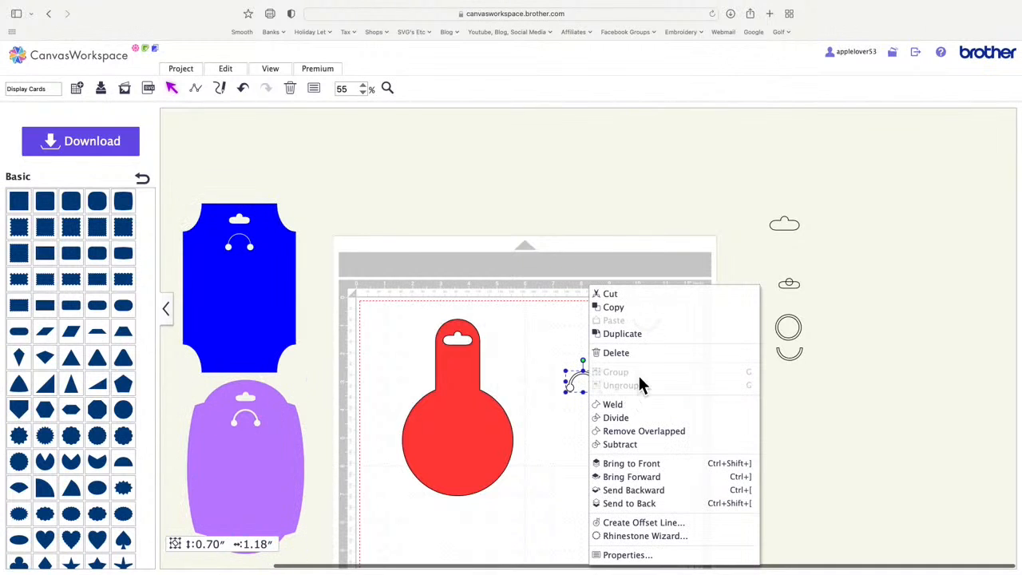
pyautogui.click(638, 334)
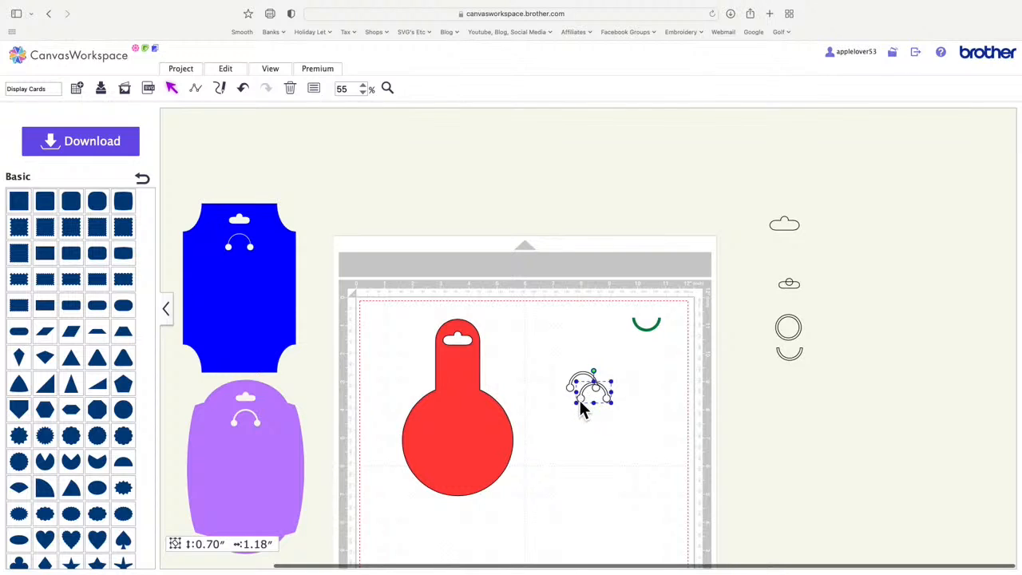
pyautogui.moveTo(582, 409); pyautogui.dragTo(842, 266)
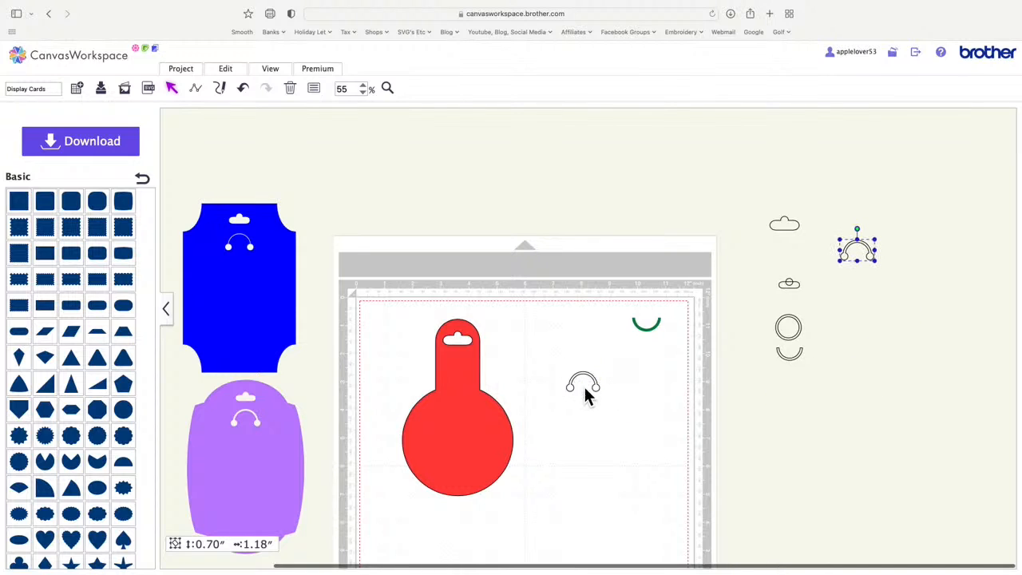
pyautogui.moveTo(602, 393); pyautogui.dragTo(478, 377)
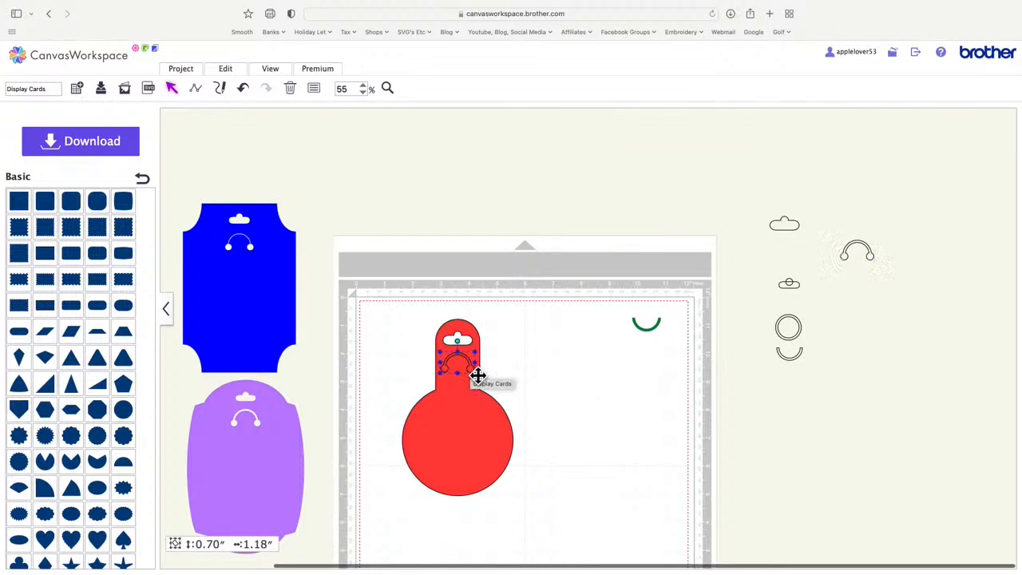
# - Try aligning the curved slot and the red card by their vertical centers
pyautogui.moveTo(410, 310); pyautogui.dragTo(506, 408)
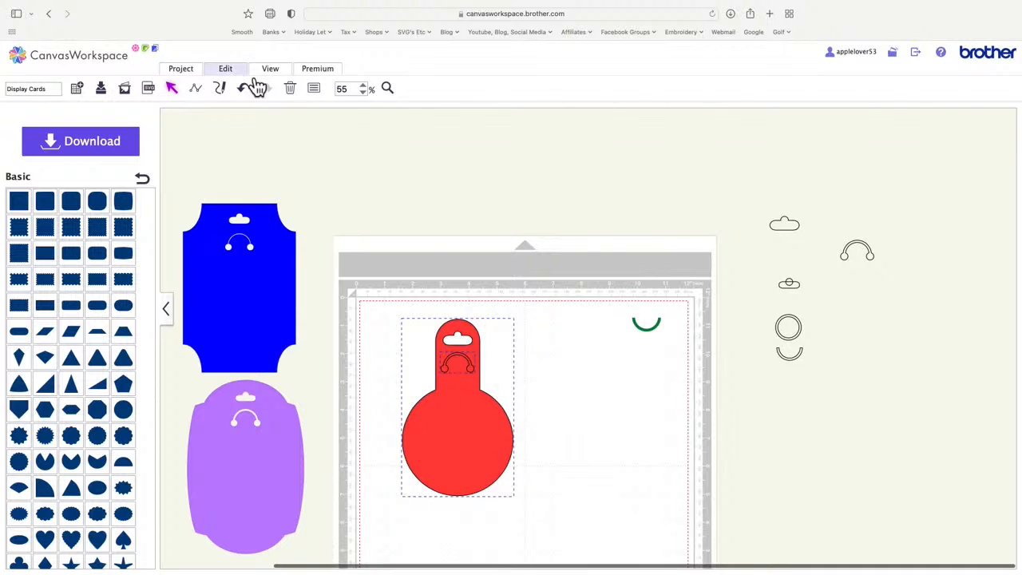
pyautogui.click(227, 71)
pyautogui.click(359, 200)
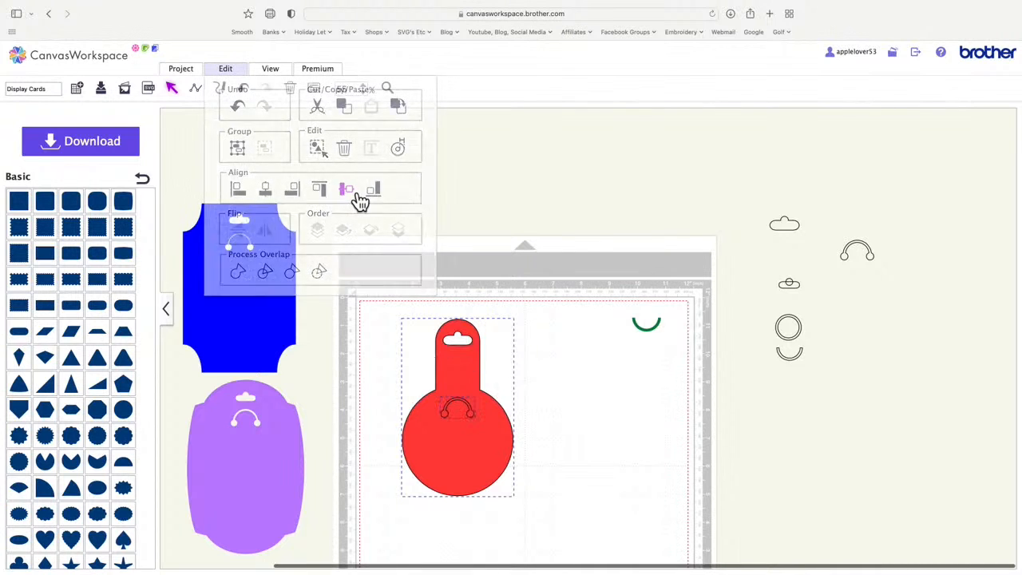
pyautogui.click(412, 313)
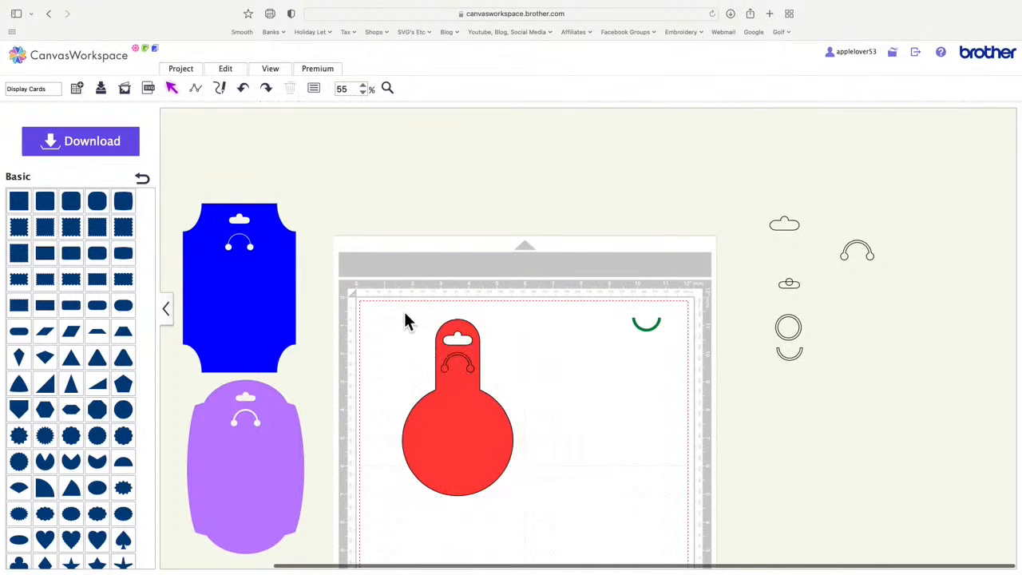
# - Center the curved slot and the red card horizontally on each other
pyautogui.moveTo(392, 305); pyautogui.dragTo(542, 503)
pyautogui.click(226, 70)
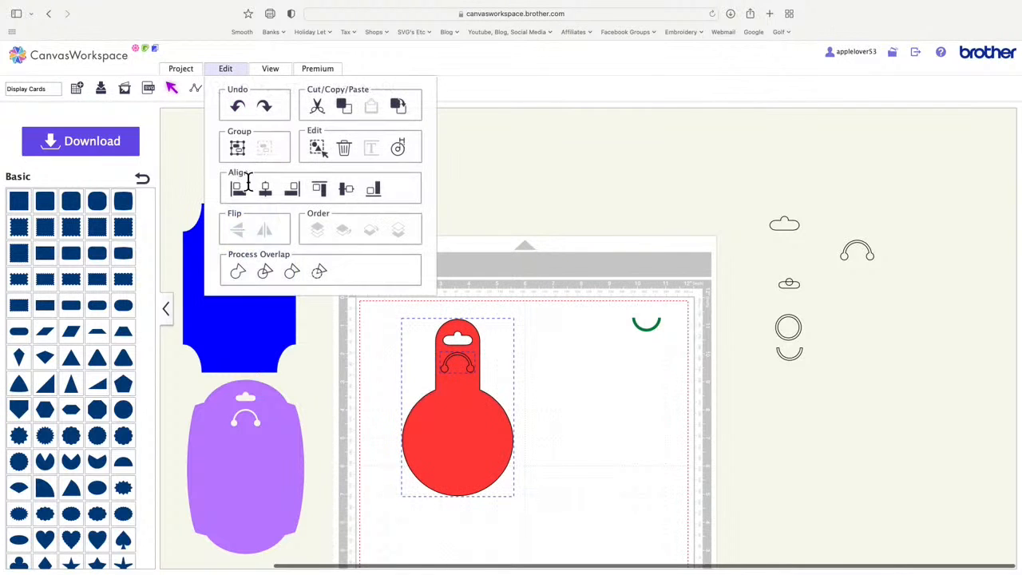
pyautogui.click(267, 192)
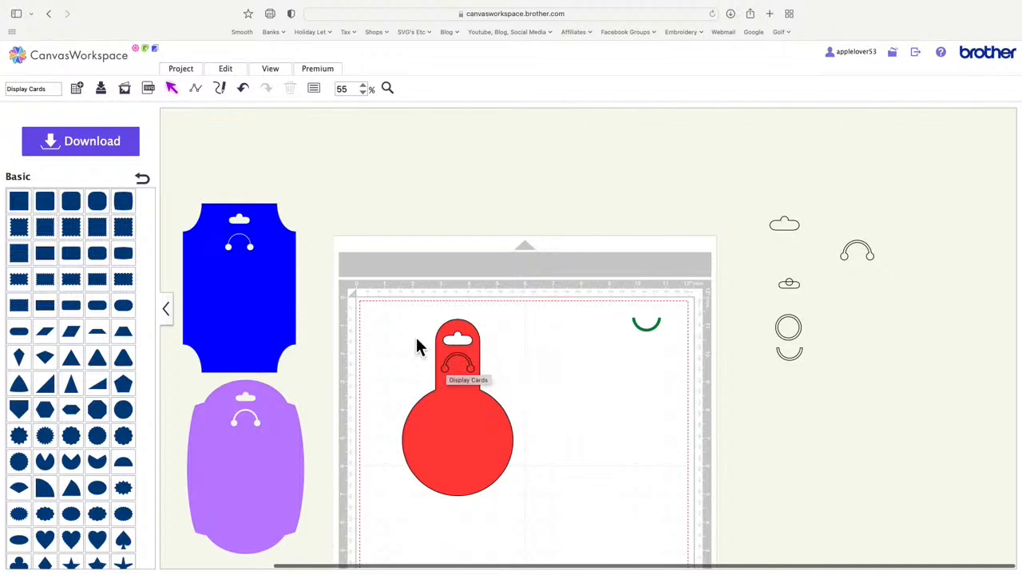
# - Subtract the curved slot from the red card, then move the finished card up toward the mat's upper-left edge
pyautogui.click(452, 376)
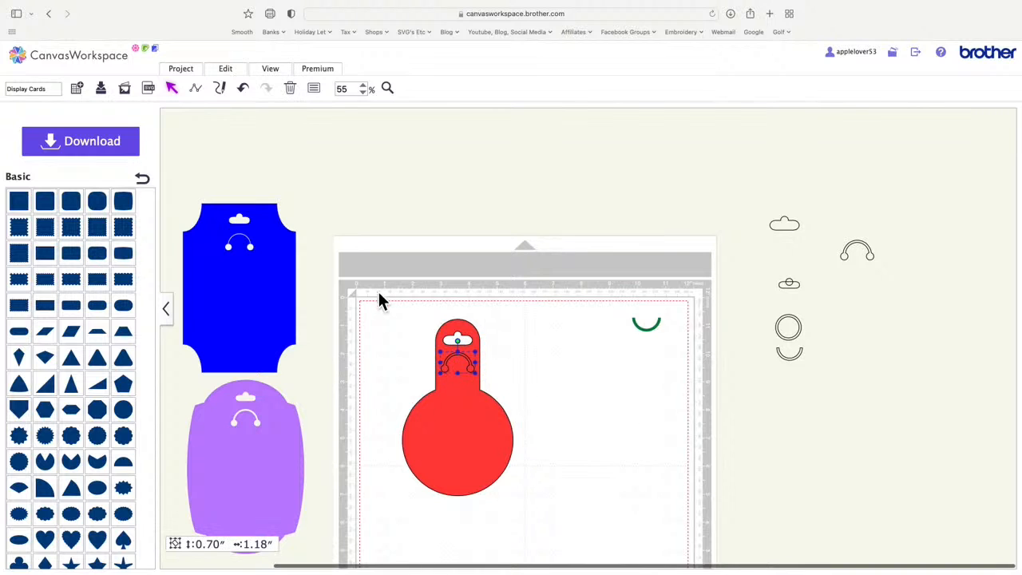
pyautogui.moveTo(377, 295); pyautogui.dragTo(551, 513)
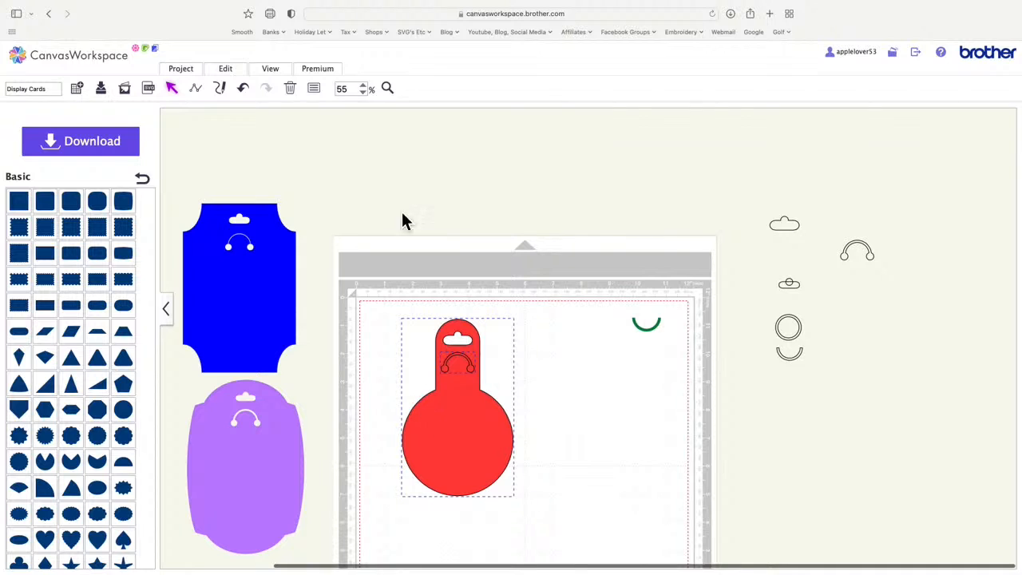
pyautogui.click(244, 72)
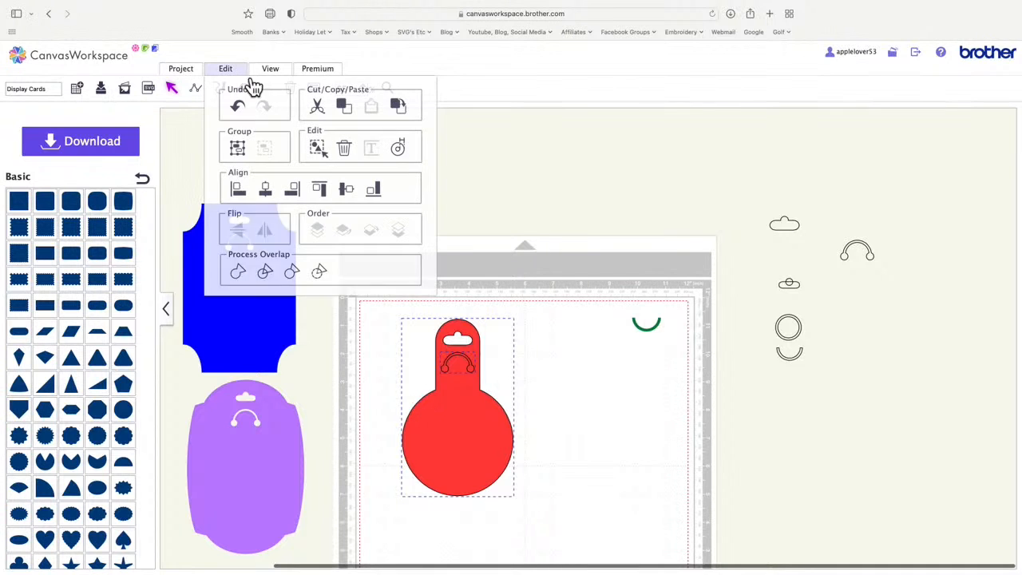
pyautogui.click(320, 271)
pyautogui.moveTo(487, 431); pyautogui.dragTo(392, 349)
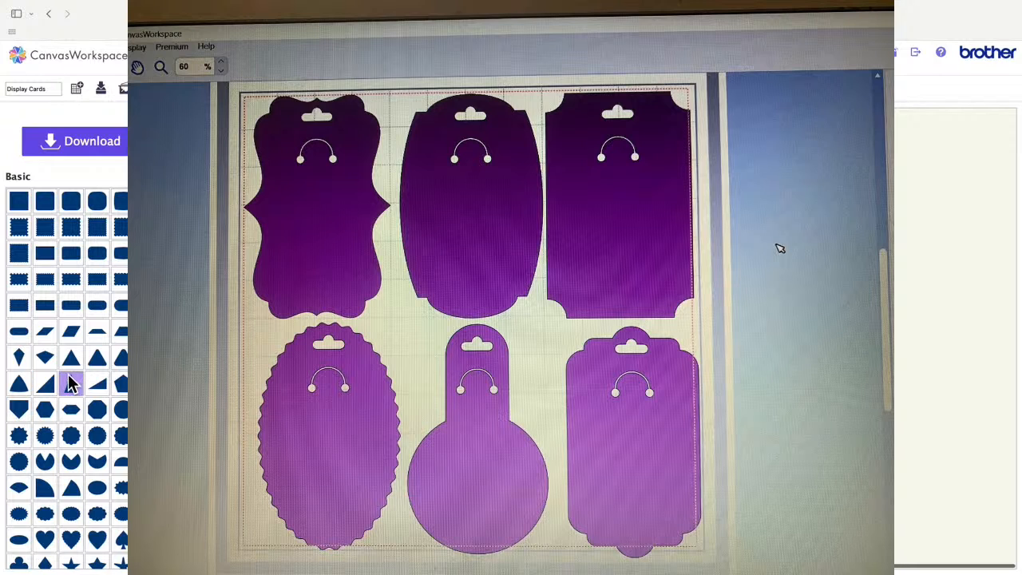
# - Add a scalloped oval from the Basic shapes to the mat
pyautogui.scroll(-3, 69, 383)
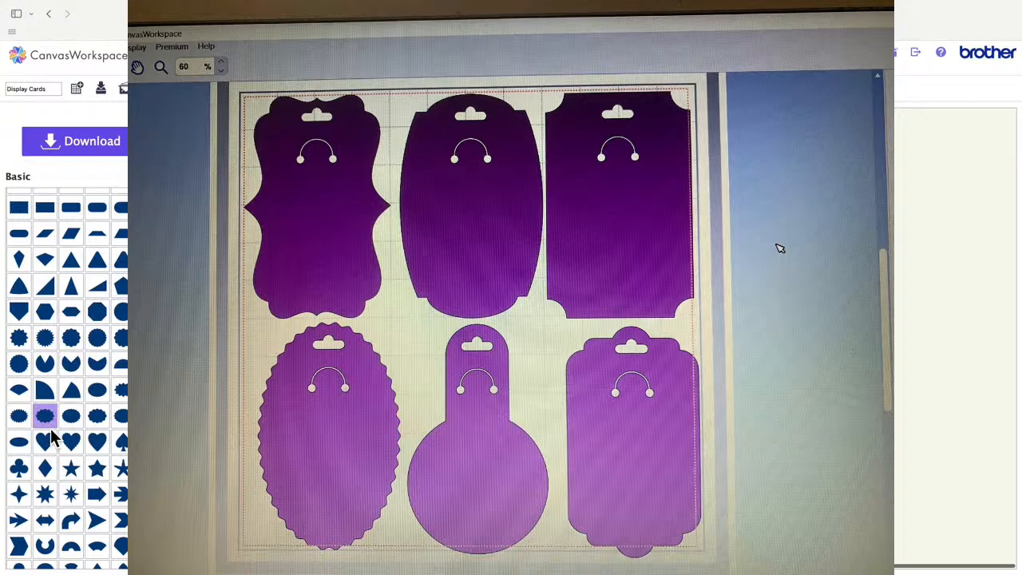
pyautogui.moveTo(72, 417); pyautogui.dragTo(335, 431)
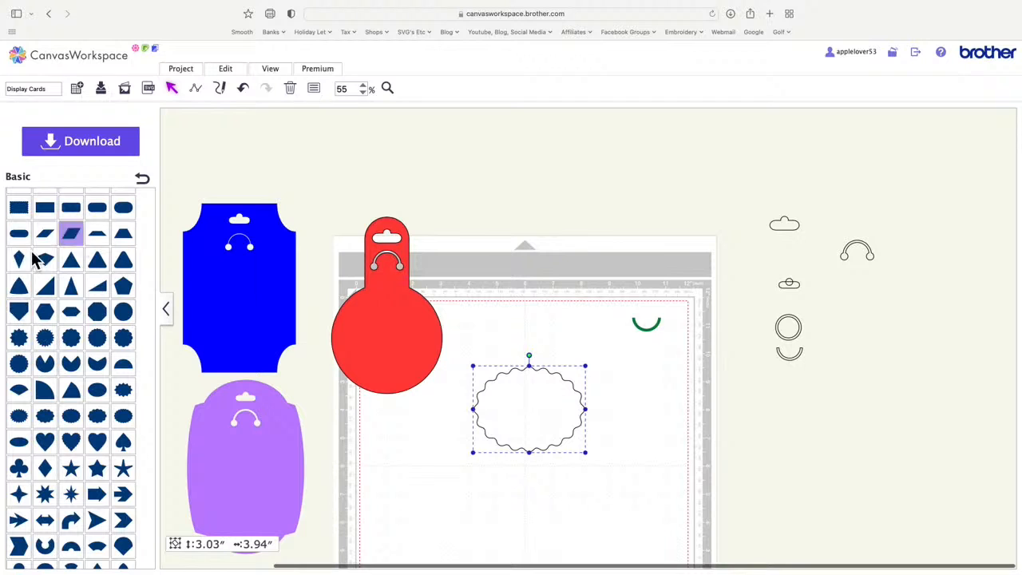
# - Try adding a second scalloped oval above the first one, then delete it
pyautogui.scroll(3, 71, 288)
pyautogui.scroll(-3, 70, 286)
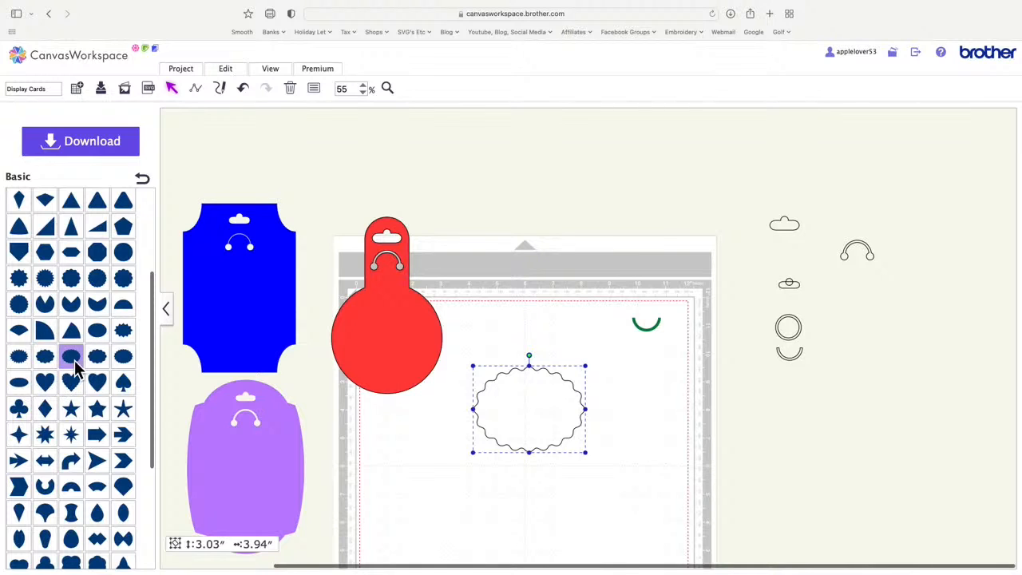
pyautogui.moveTo(74, 364)
pyautogui.mouseDown()
pyautogui.moveTo(337, 353)
pyautogui.moveTo(477, 280)
pyautogui.mouseUp()
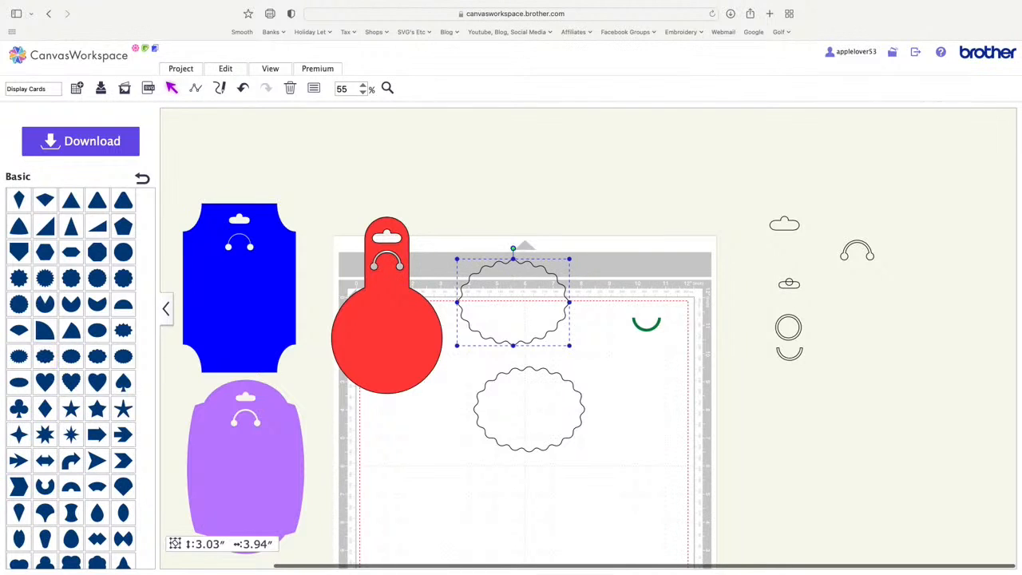
pyautogui.press('Delete')
# - Rotate the scalloped oval 90 degrees so it stands upright and move it up near the mat's upper edge
pyautogui.click(533, 408)
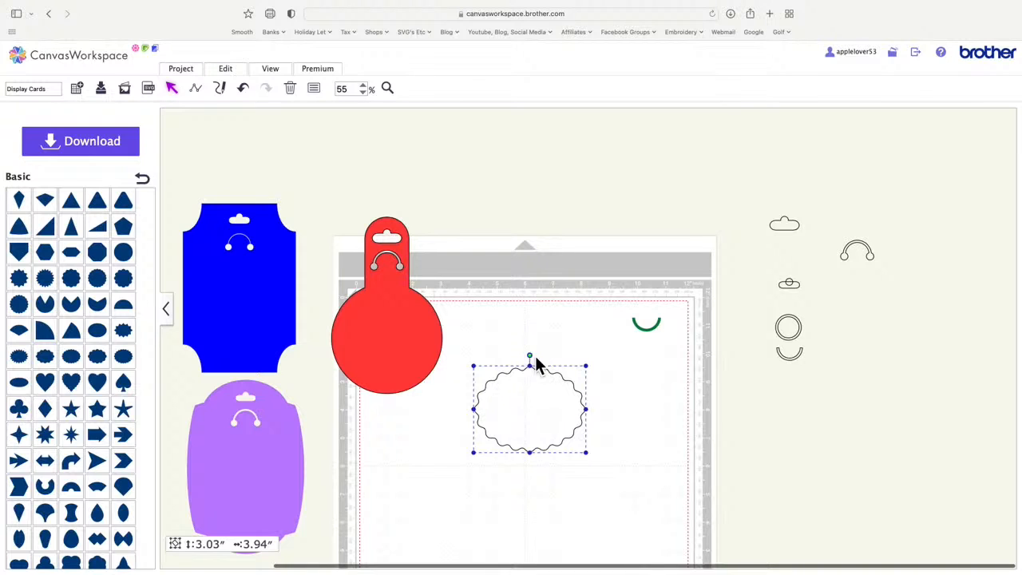
pyautogui.moveTo(537, 360)
pyautogui.mouseDown()
pyautogui.moveTo(593, 376)
pyautogui.moveTo(597, 397)
pyautogui.mouseUp()
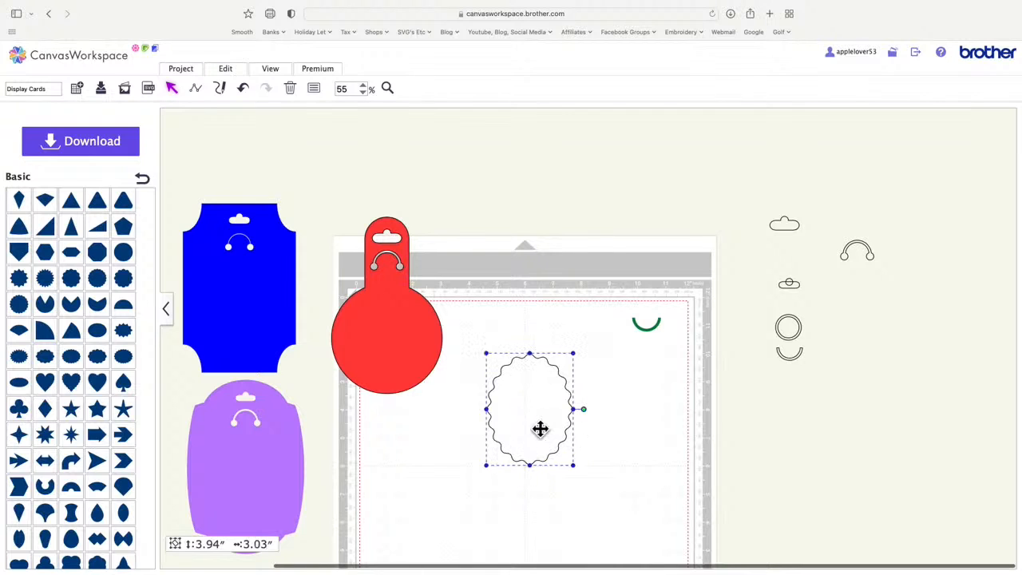
pyautogui.moveTo(540, 429)
pyautogui.mouseDown()
pyautogui.moveTo(540, 383)
pyautogui.moveTo(538, 391)
pyautogui.mouseUp()
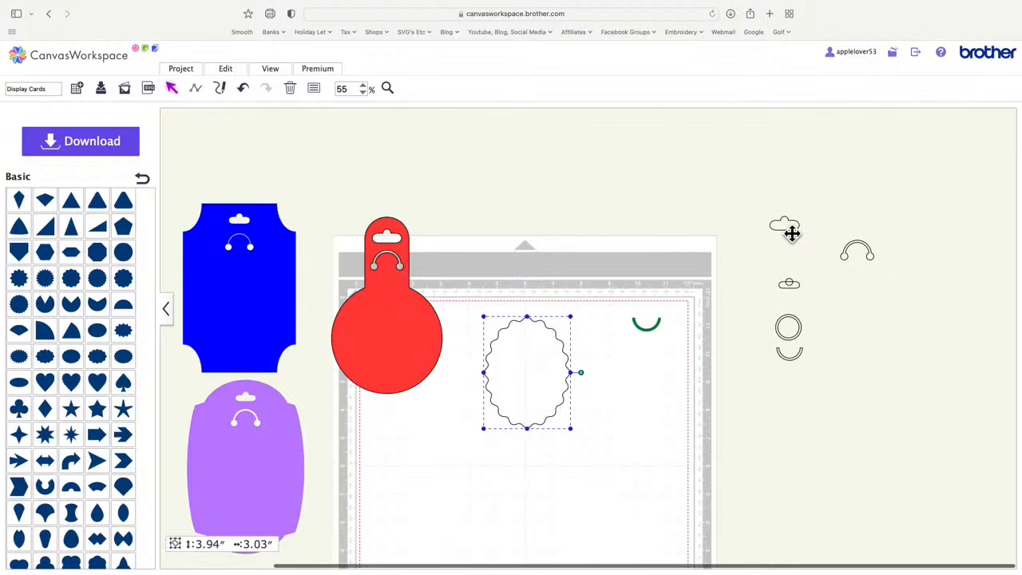
# - Place duplicates of the hanger hole and curved slot in the scalloped oval's upper half, and move the leftover green arc off the mat
pyautogui.moveTo(764, 206); pyautogui.dragTo(881, 266)
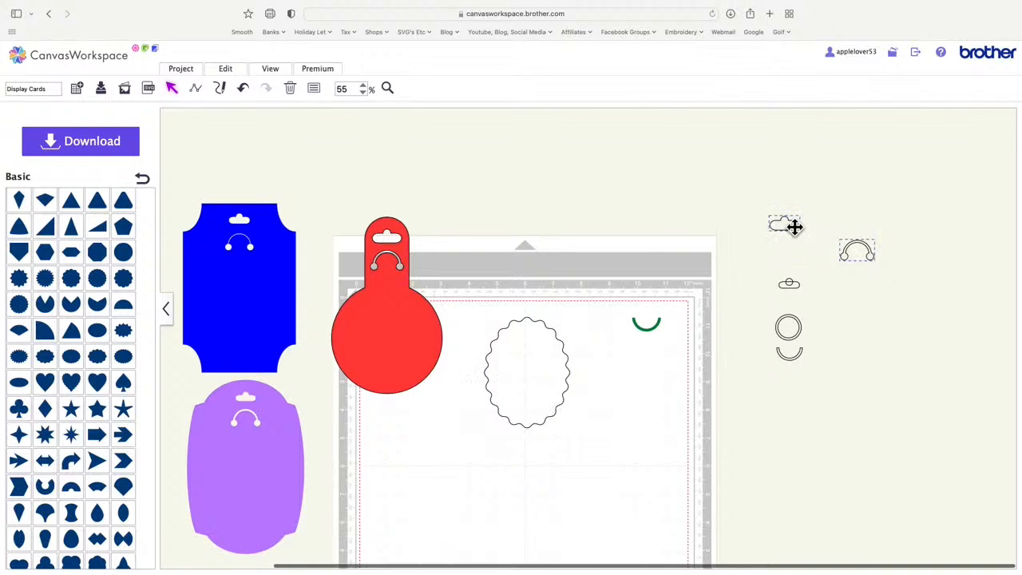
pyautogui.rightClick(794, 227)
pyautogui.click(831, 272)
pyautogui.moveTo(810, 246)
pyautogui.mouseDown()
pyautogui.moveTo(790, 263)
pyautogui.moveTo(566, 343)
pyautogui.moveTo(535, 344)
pyautogui.mouseUp()
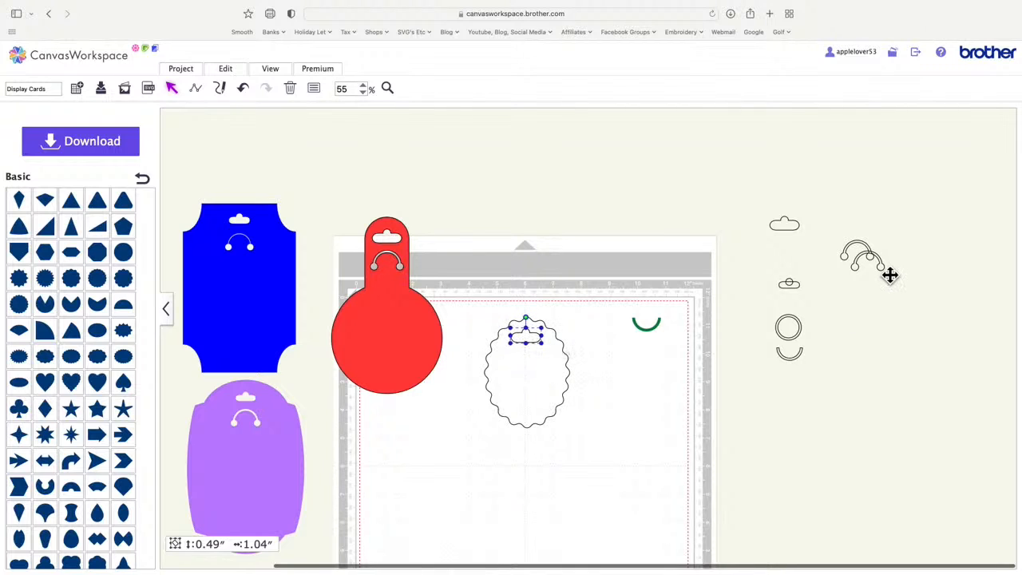
pyautogui.moveTo(890, 274)
pyautogui.mouseDown()
pyautogui.moveTo(791, 335)
pyautogui.moveTo(549, 374)
pyautogui.mouseUp()
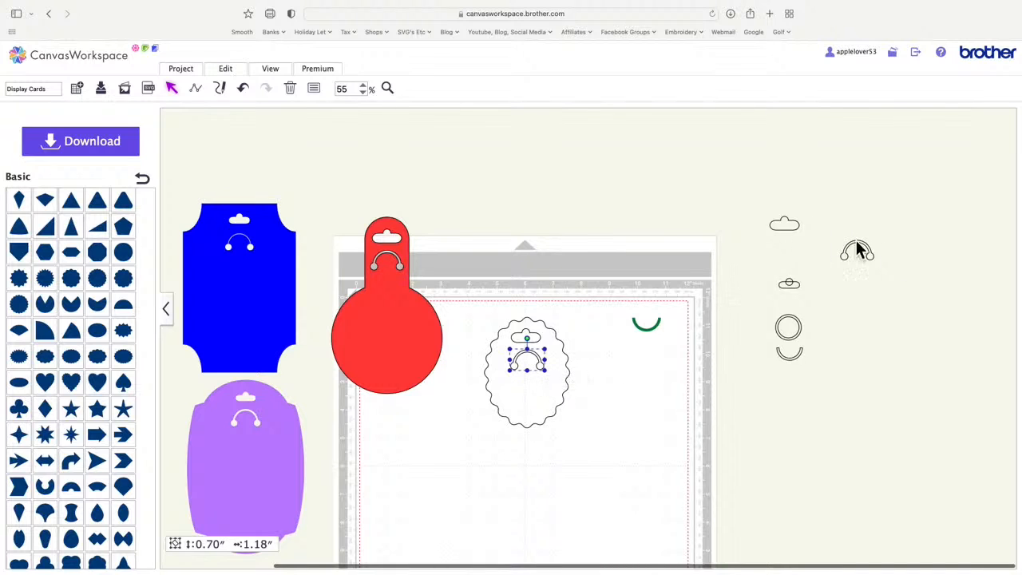
pyautogui.moveTo(654, 335); pyautogui.dragTo(880, 343)
# - Try aligning the scalloped oval, hanger hole and curved slot by their vertical centers, then undo the alignment
pyautogui.moveTo(477, 314); pyautogui.dragTo(629, 479)
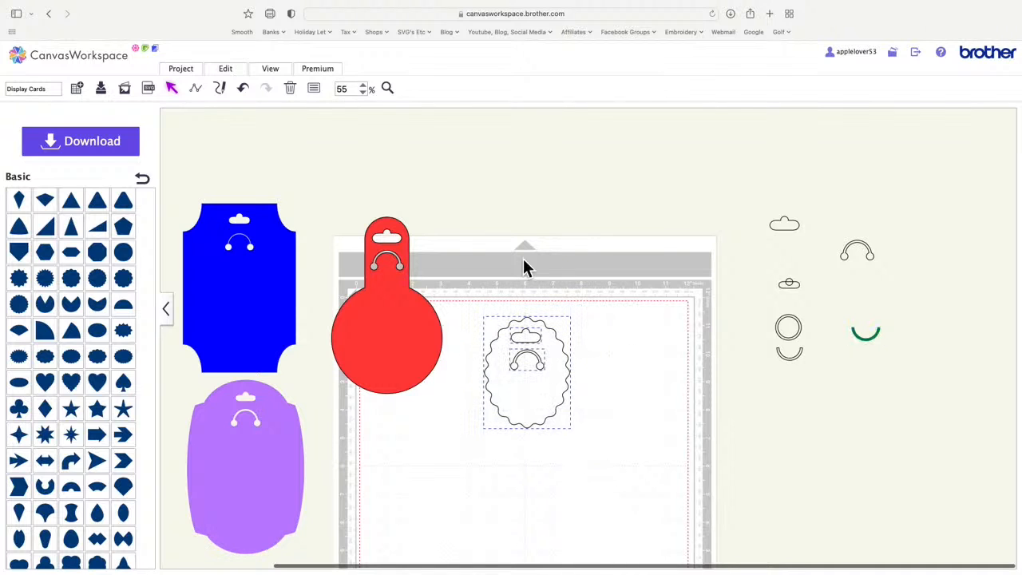
pyautogui.click(225, 69)
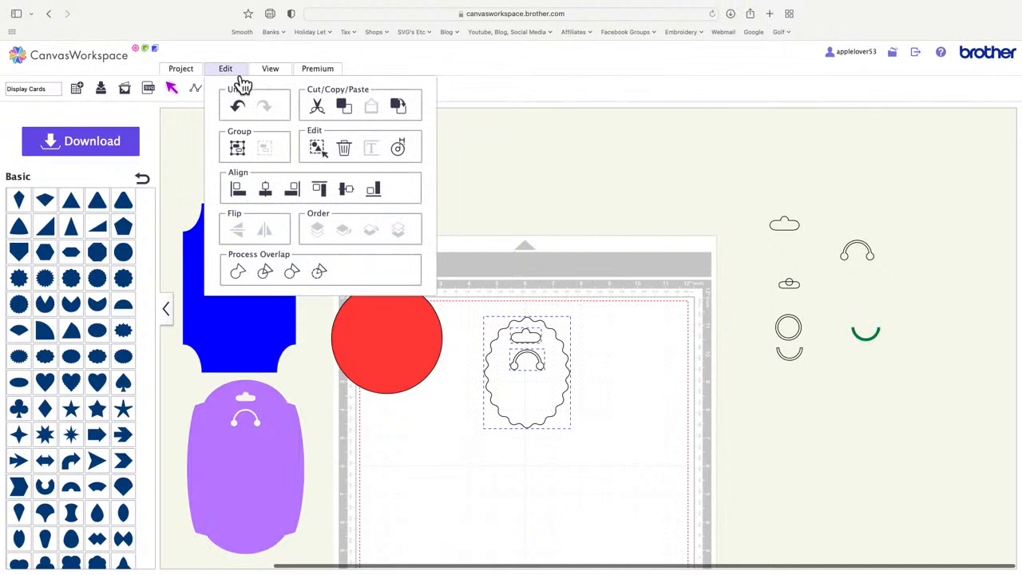
pyautogui.click(356, 196)
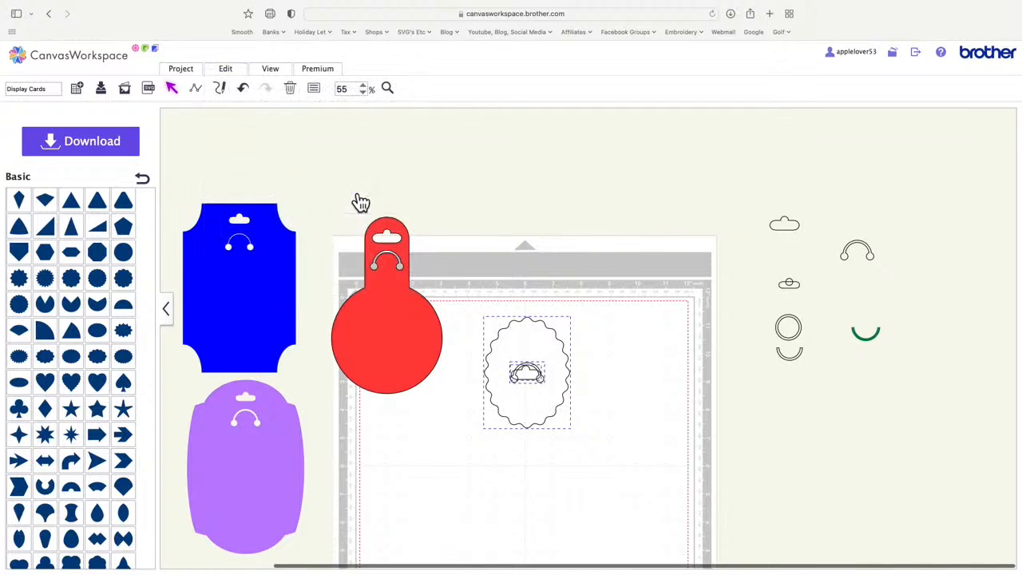
pyautogui.click(246, 91)
# - Align the scalloped oval, hanger hole and curved slot by their horizontal centers
pyautogui.moveTo(470, 269); pyautogui.dragTo(593, 447)
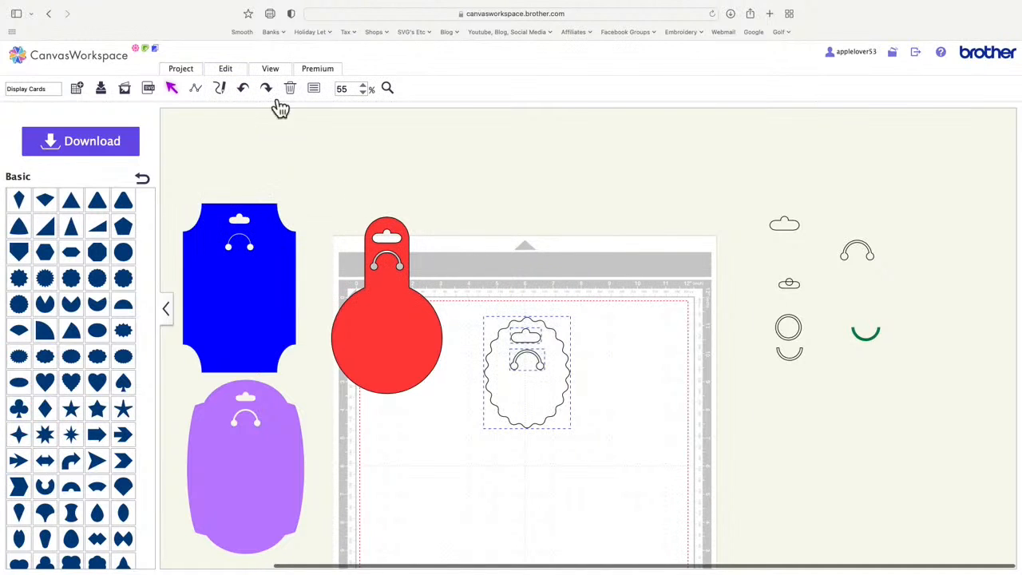
pyautogui.click(230, 70)
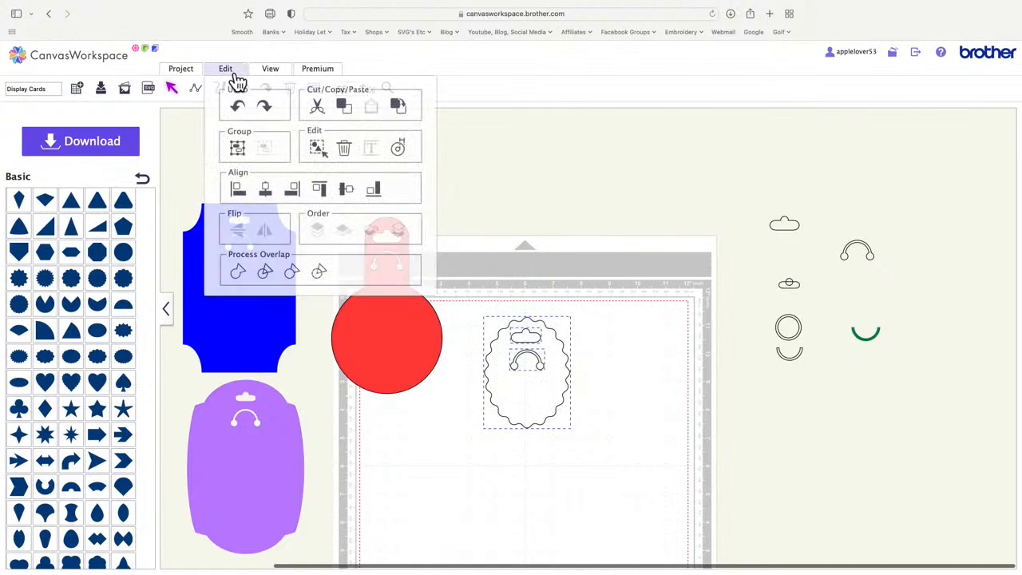
pyautogui.click(272, 199)
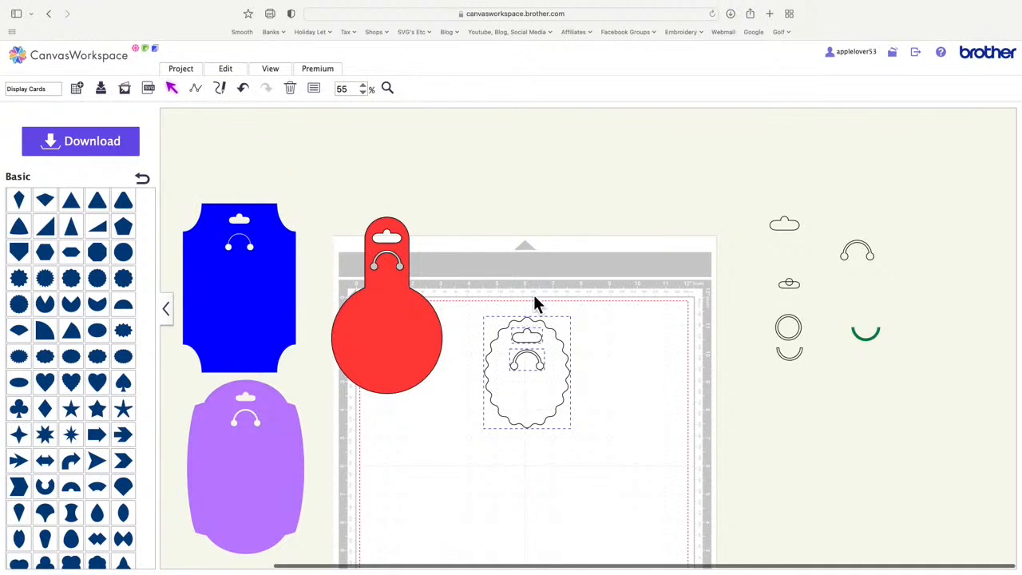
pyautogui.click(621, 388)
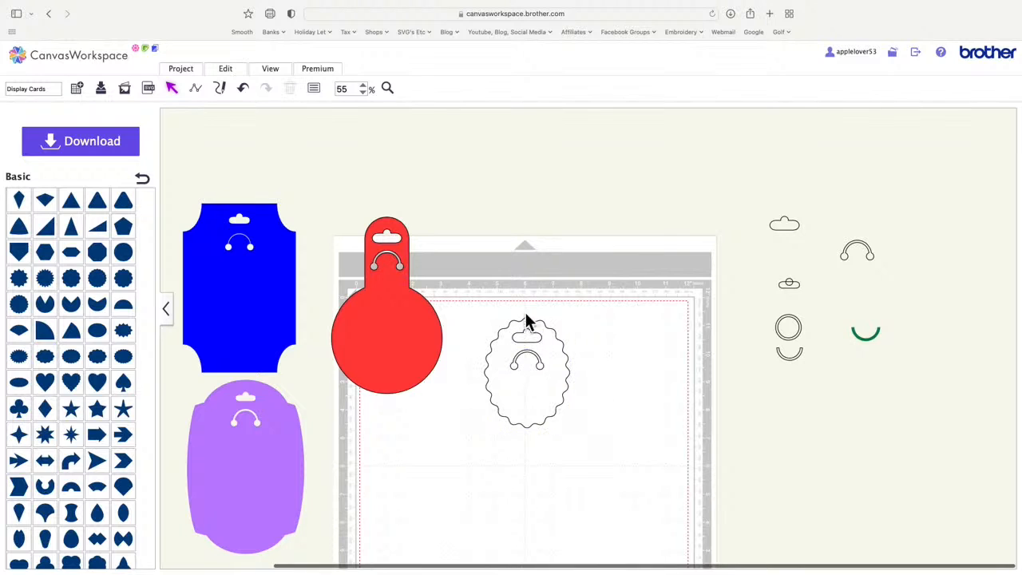
# - Fill the scalloped oval with light blue
pyautogui.click(536, 404)
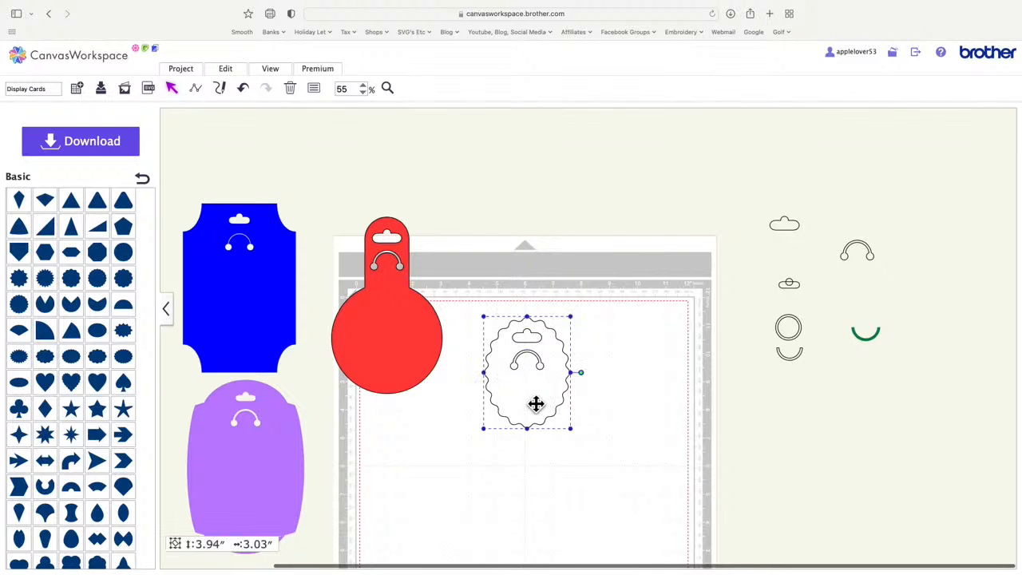
pyautogui.click(315, 89)
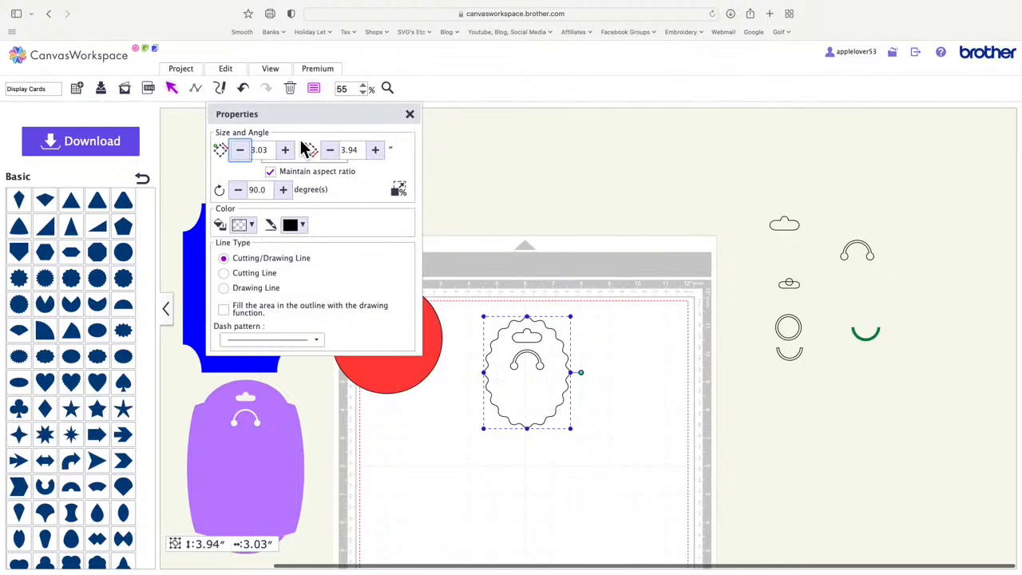
pyautogui.click(248, 225)
pyautogui.click(365, 330)
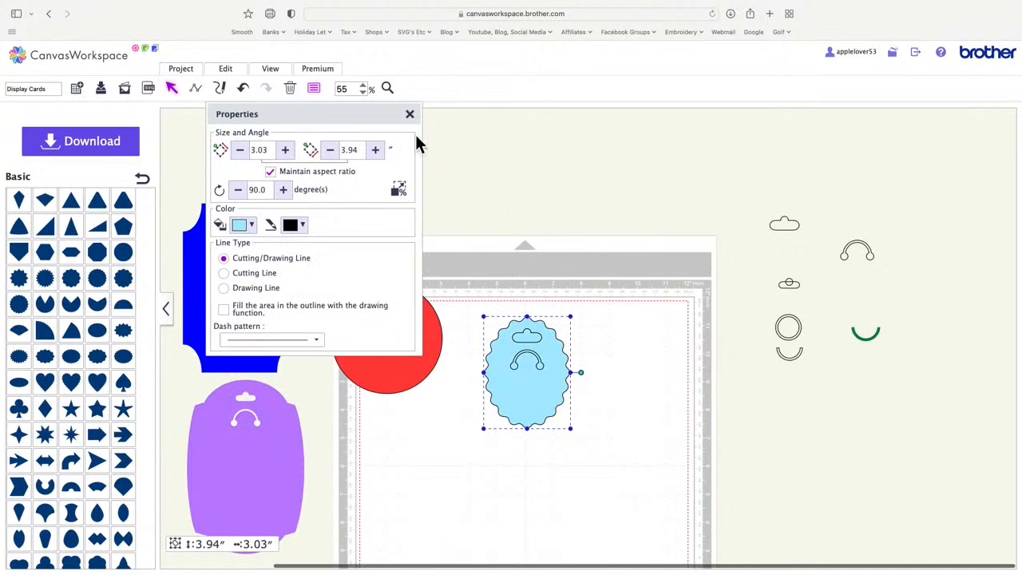
pyautogui.click(409, 114)
pyautogui.click(566, 231)
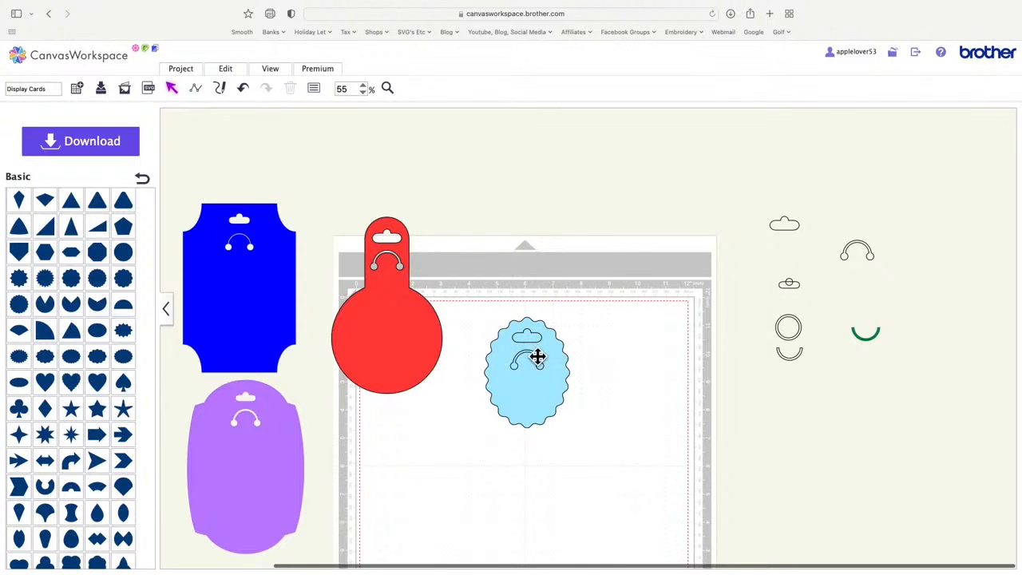
# - Subtract the hanger hole and curved slot from the light blue oval, and try moving the resulting card
pyautogui.click(534, 346)
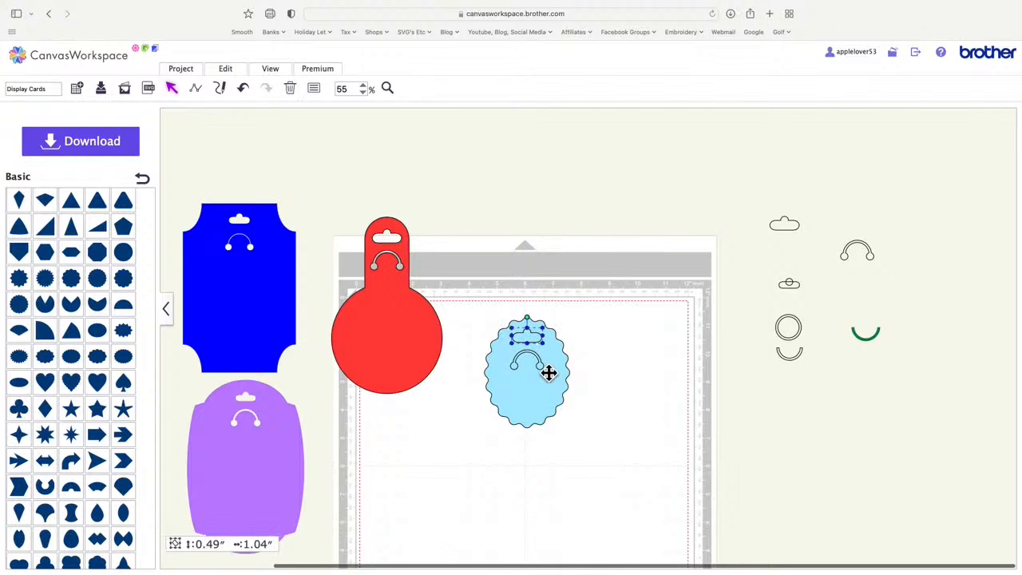
pyautogui.click(541, 361)
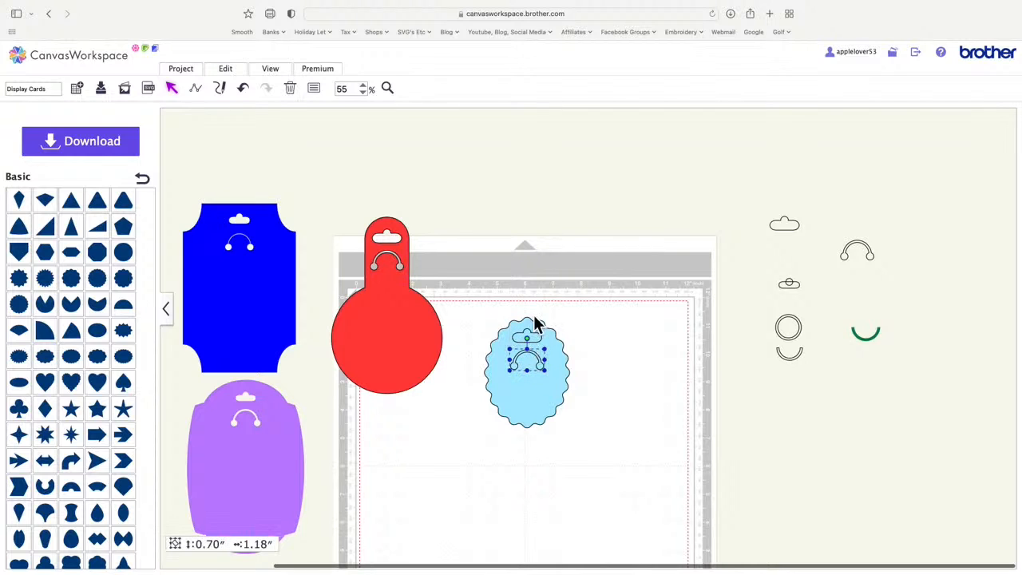
pyautogui.moveTo(479, 304); pyautogui.dragTo(583, 463)
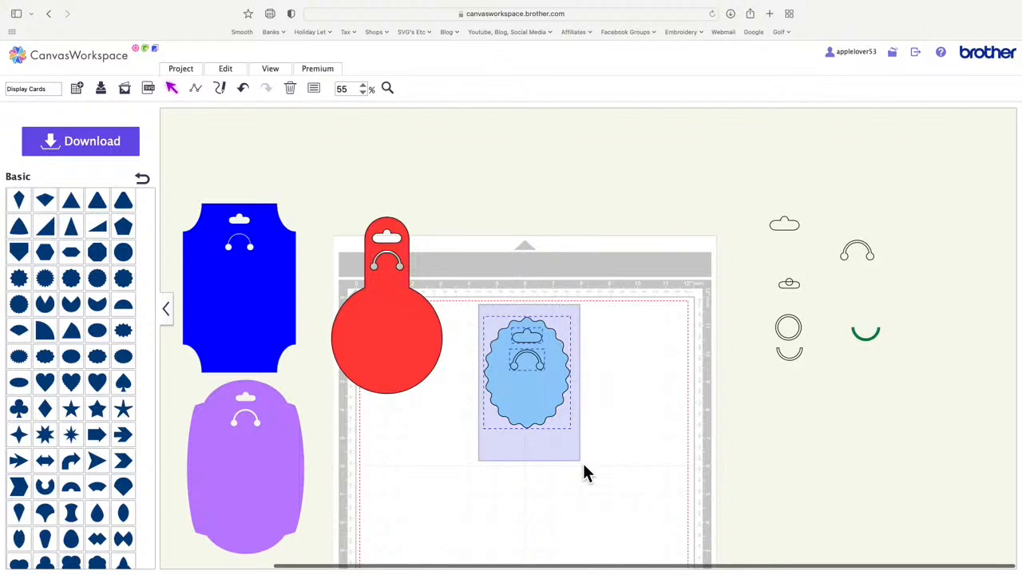
pyautogui.click(227, 71)
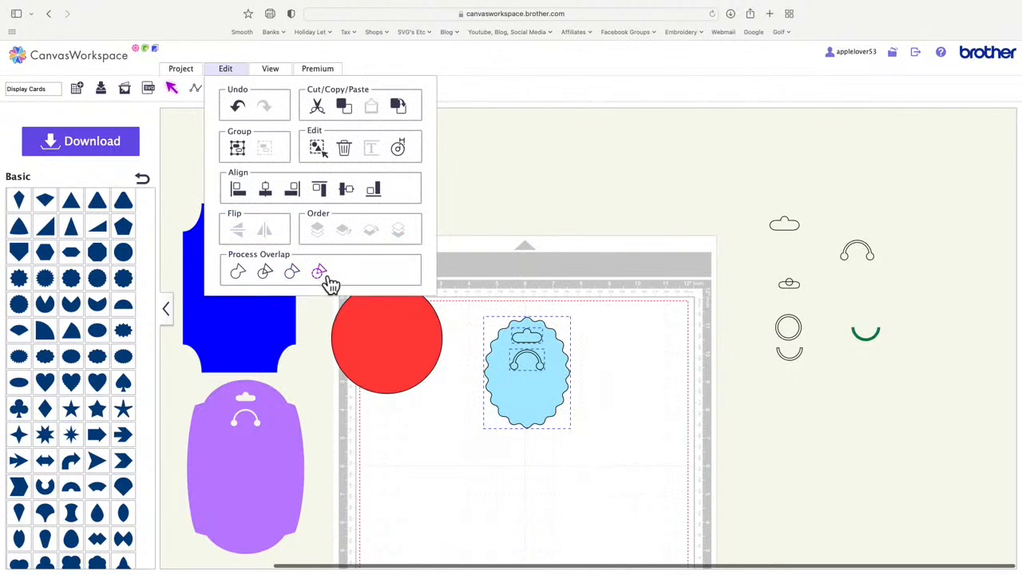
pyautogui.click(322, 276)
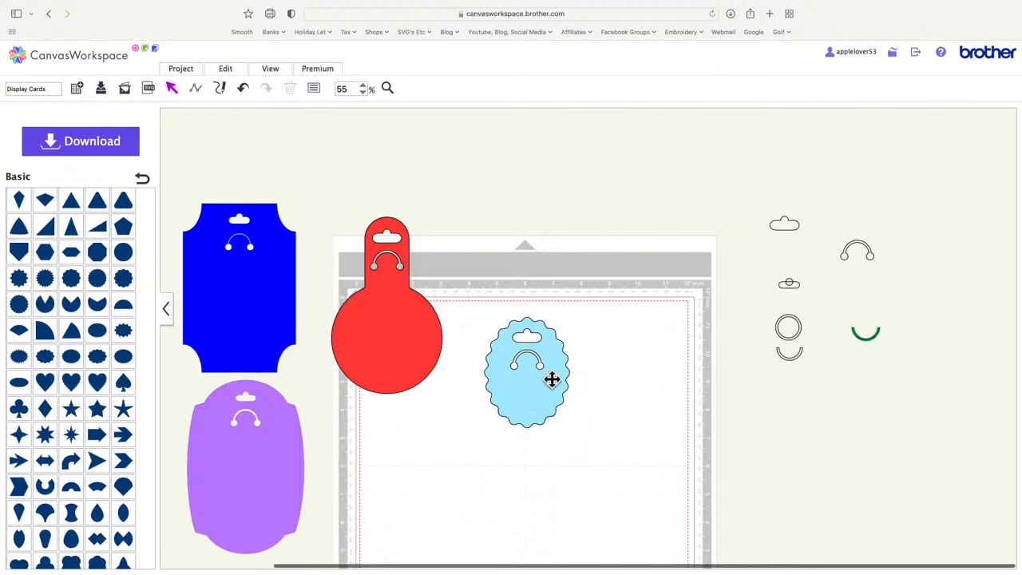
pyautogui.moveTo(557, 375)
pyautogui.mouseDown()
pyautogui.moveTo(426, 359)
pyautogui.moveTo(280, 314)
pyautogui.moveTo(271, 520)
pyautogui.moveTo(281, 492)
pyautogui.moveTo(547, 253)
pyautogui.moveTo(531, 242)
pyautogui.moveTo(545, 380)
pyautogui.mouseUp()
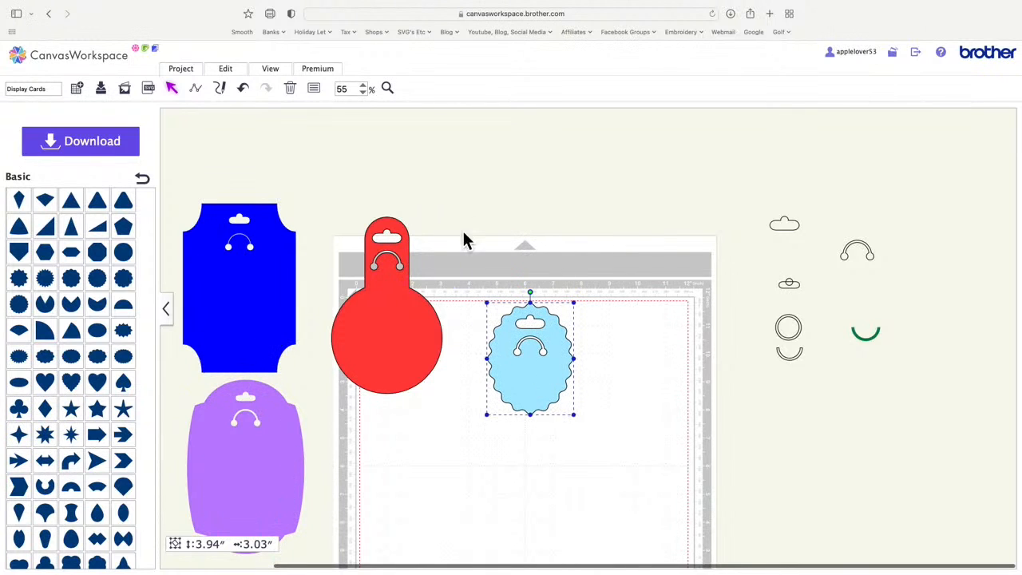
# - Undo the card's moves and the subtraction of the hanger hole and curved slot
pyautogui.click(248, 91)
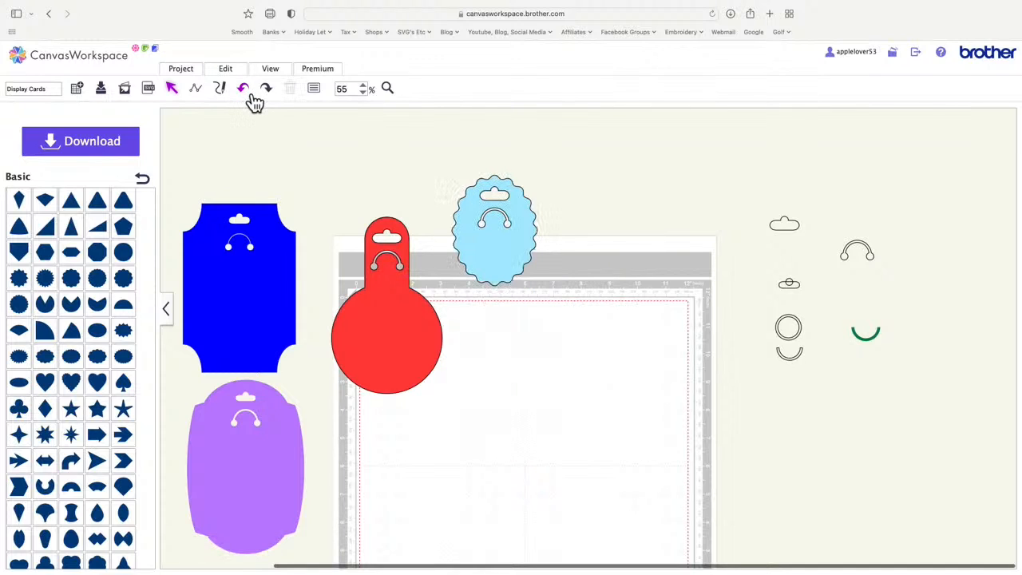
pyautogui.click(251, 95)
pyautogui.click(251, 95)
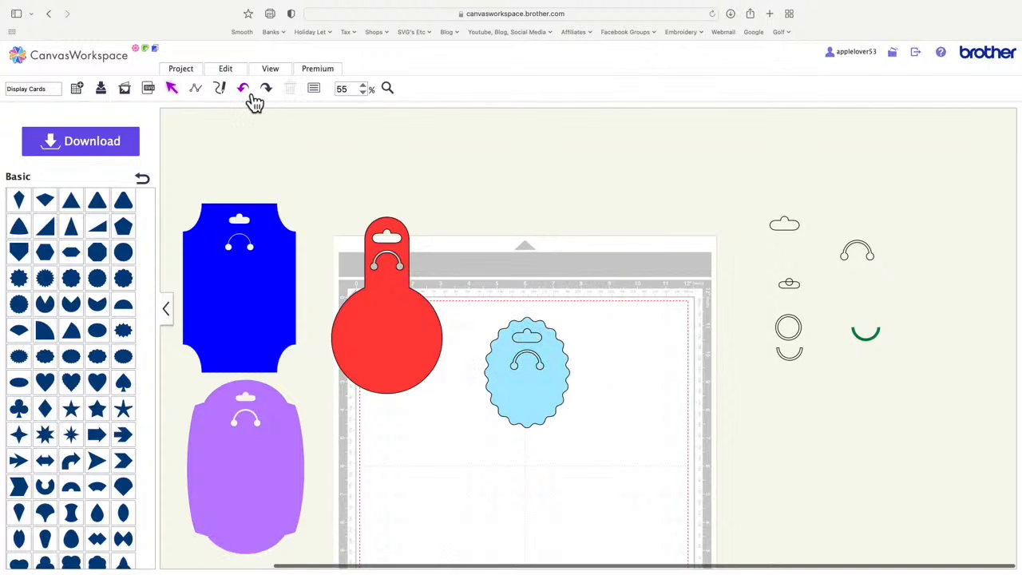
# - Move the scalloped oval off the hanger hole and curved slot, and enlarge it proportionally to 6.00 by 4.62 inches
pyautogui.click(531, 409)
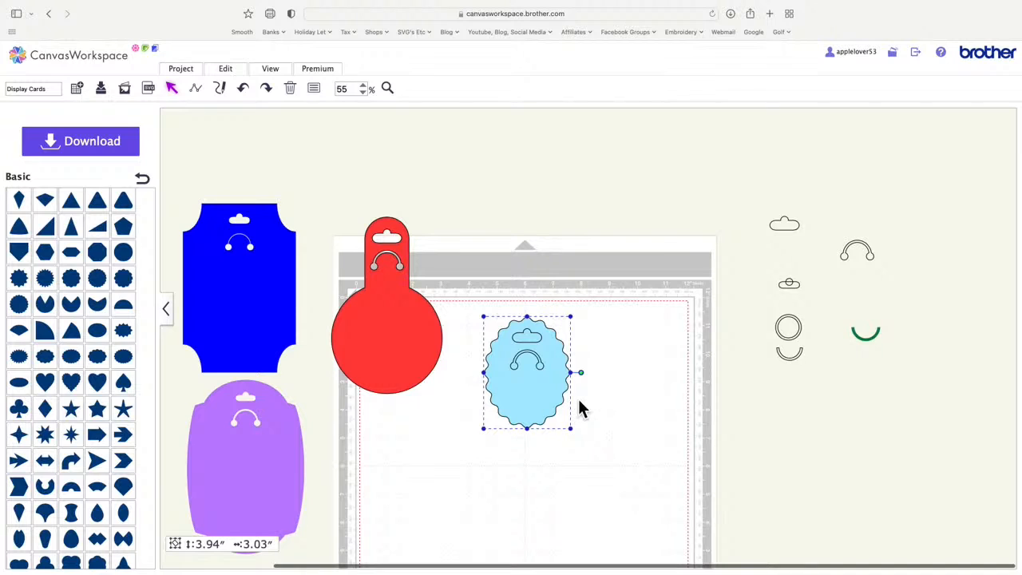
pyautogui.moveTo(550, 406); pyautogui.dragTo(644, 409)
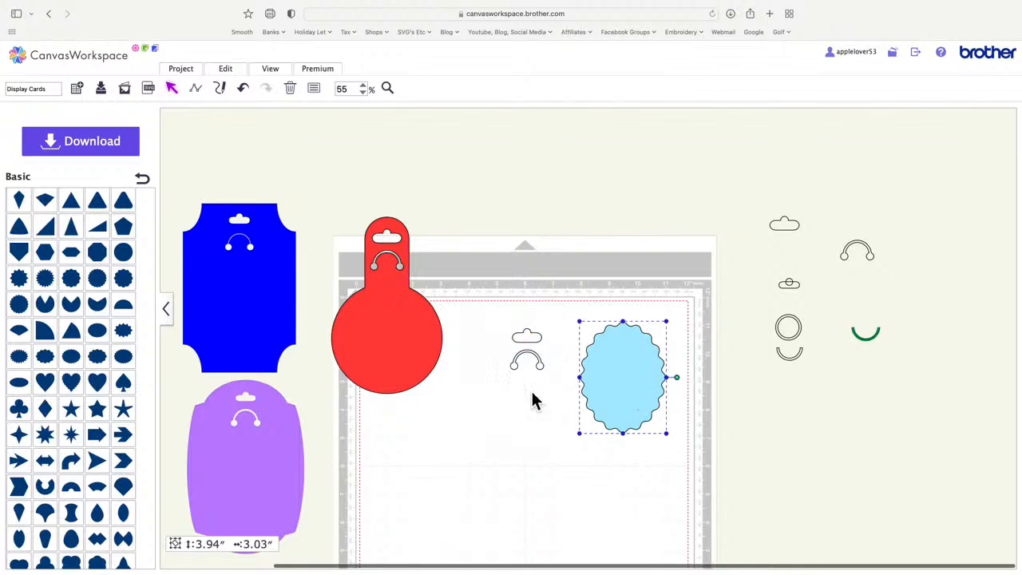
pyautogui.moveTo(677, 444); pyautogui.dragTo(732, 495)
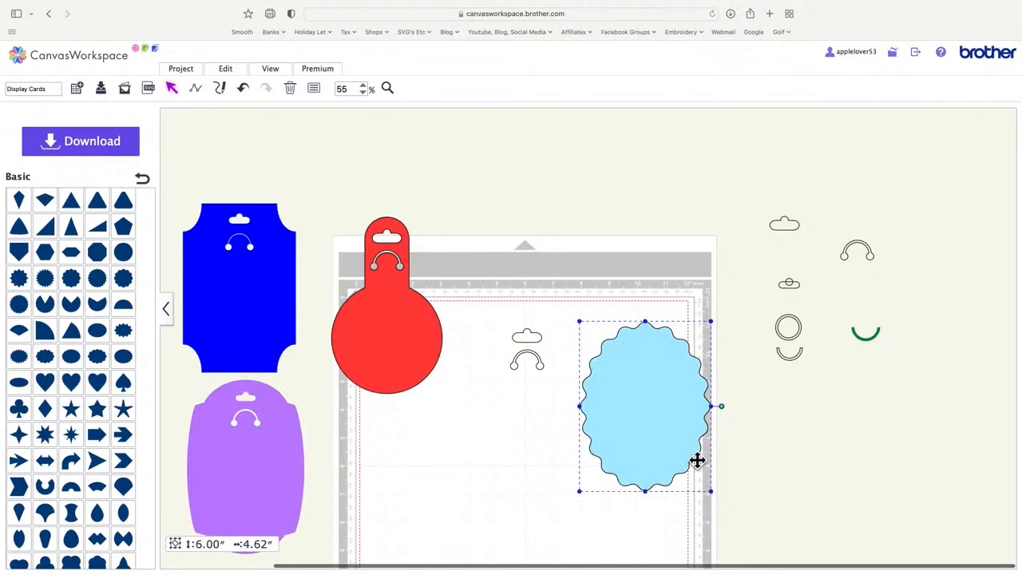
# - Narrow the scalloped oval to 4.17 inches wide and place it in the cutting mat's upper-right area
pyautogui.moveTo(695, 458); pyautogui.dragTo(665, 370)
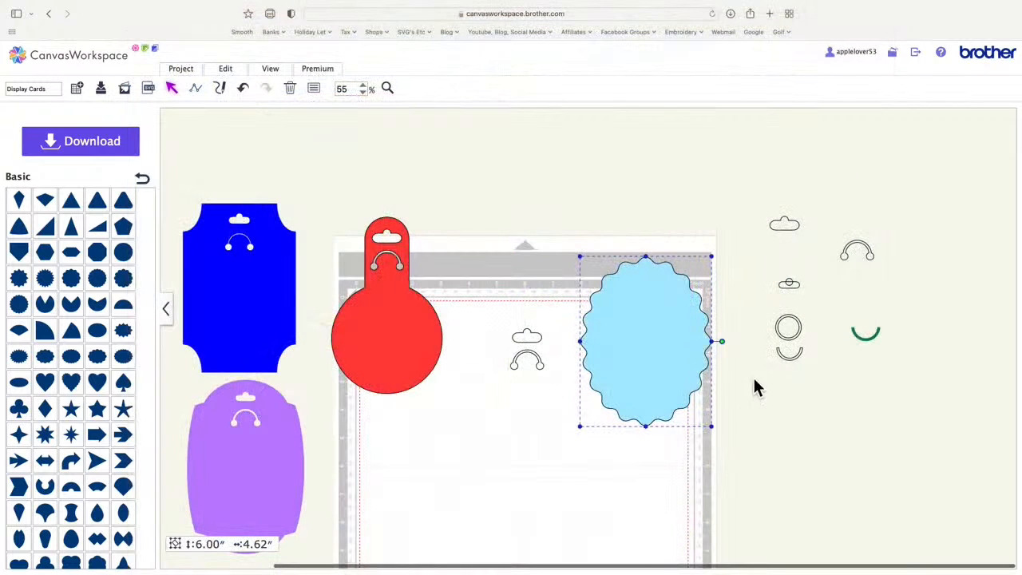
pyautogui.moveTo(721, 342); pyautogui.dragTo(701, 343)
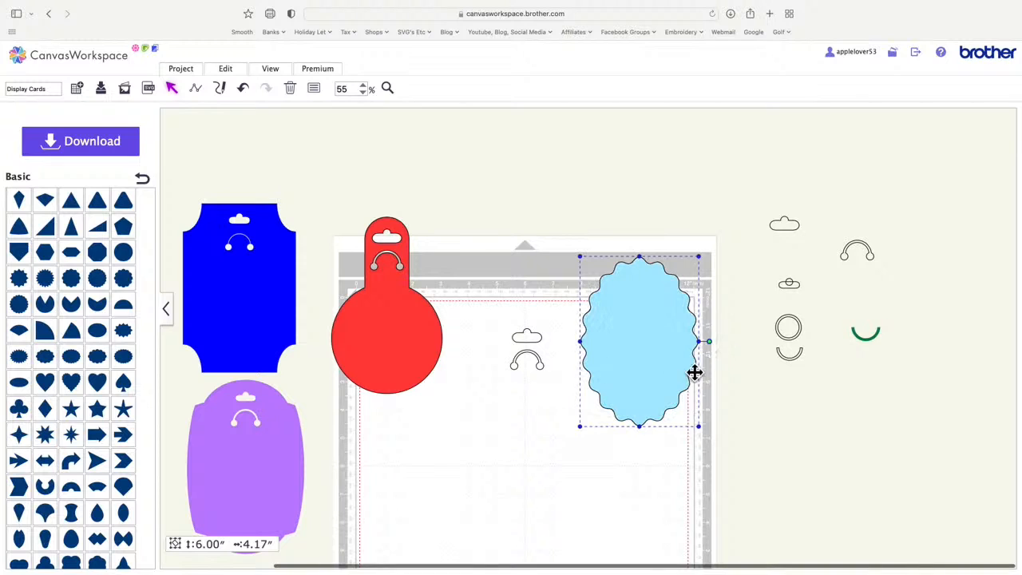
pyautogui.moveTo(625, 333); pyautogui.dragTo(628, 386)
# - Move the hanger hole and curved slot together into the upper part of the enlarged scalloped oval
pyautogui.click(523, 336)
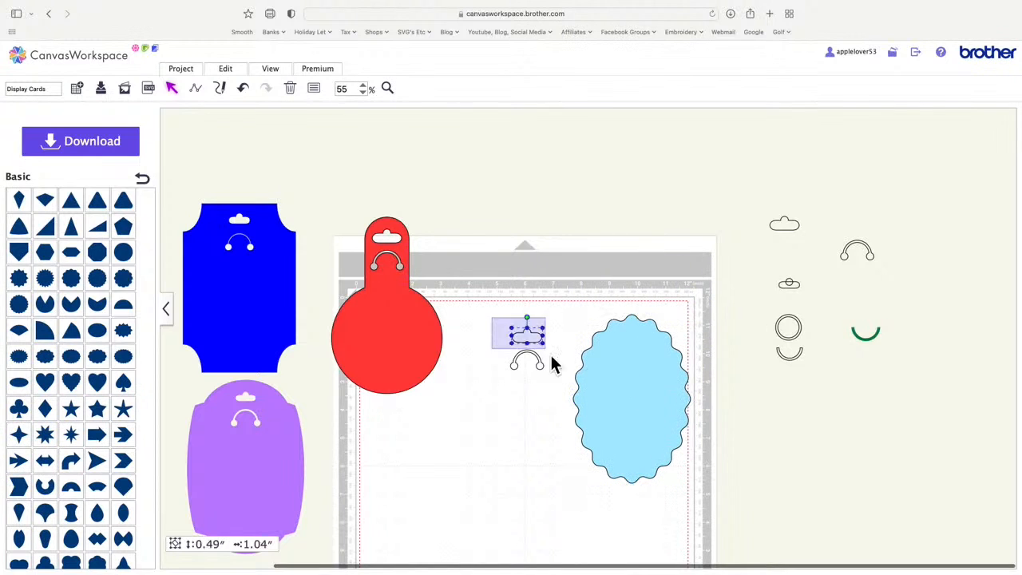
pyautogui.keyDown('shift'); pyautogui.click(539, 366); pyautogui.keyUp('shift')
pyautogui.moveTo(529, 342); pyautogui.dragTo(633, 348)
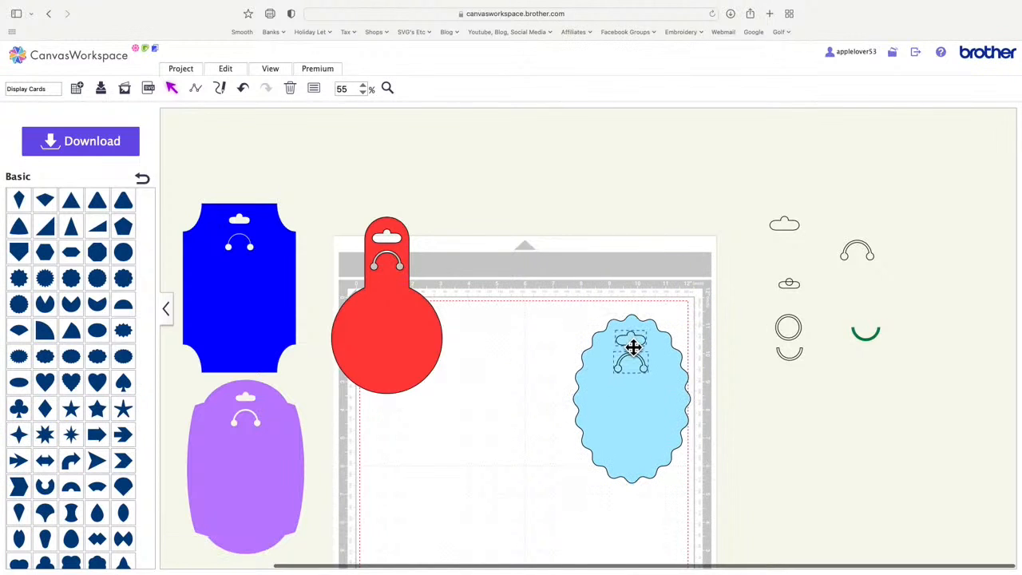
# - Align the enlarged oval, hanger hole and curved slot by their horizontal centers, and subtract the hole and slot from the oval
pyautogui.moveTo(568, 299); pyautogui.dragTo(700, 505)
pyautogui.click(232, 72)
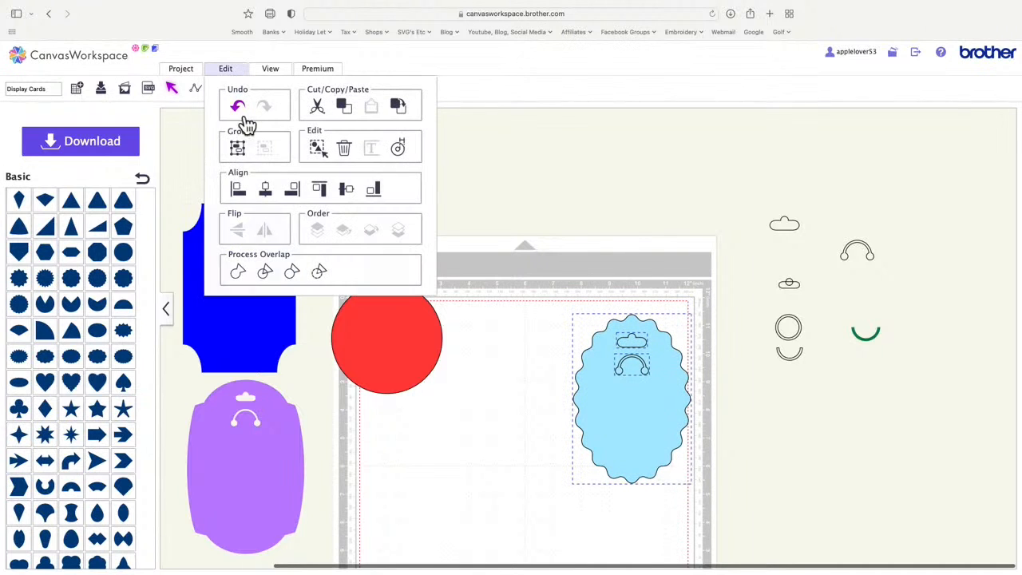
pyautogui.click(271, 195)
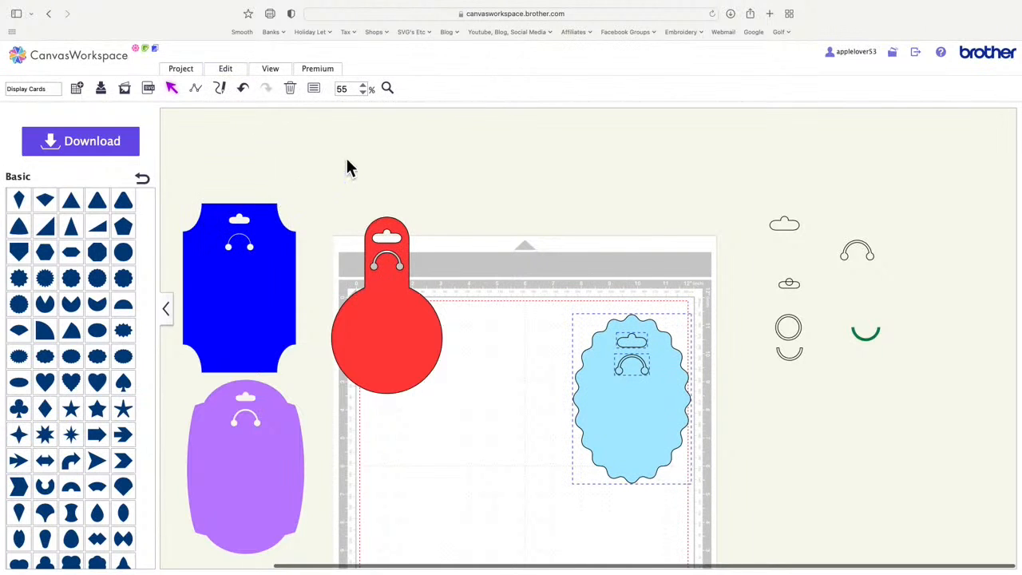
pyautogui.click(234, 70)
pyautogui.click(329, 276)
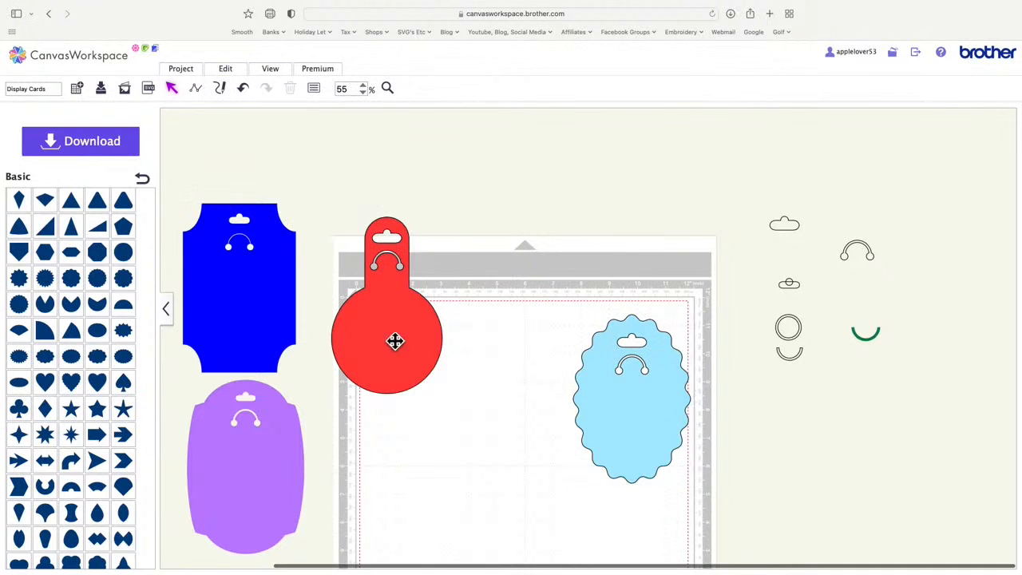
# - Arrange the red card beside the blue one, the scalloped card below the red one, and the purple card below the blue one
pyautogui.moveTo(395, 341); pyautogui.dragTo(431, 385)
pyautogui.scroll(-2, 468, 360)
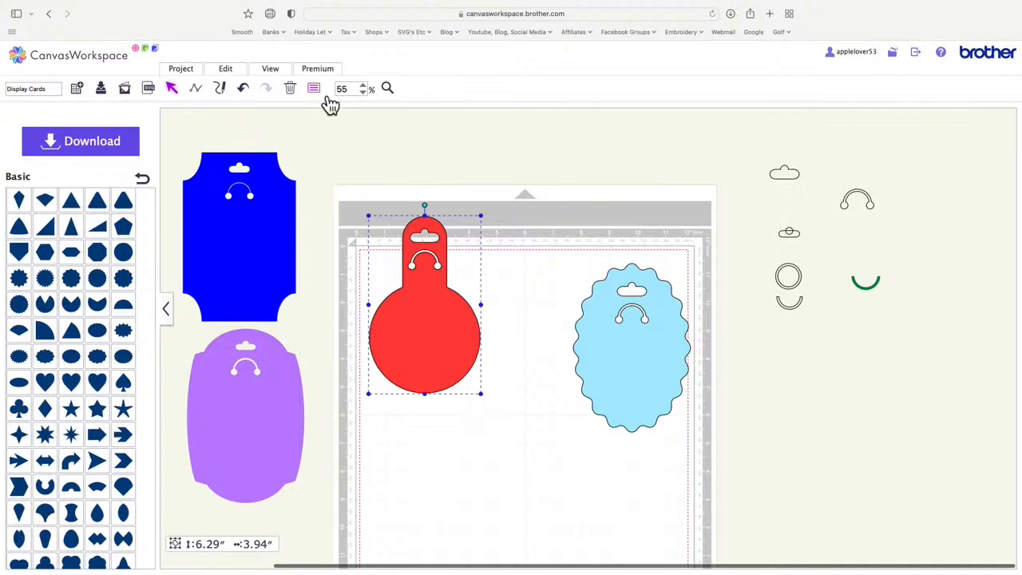
pyautogui.moveTo(439, 323); pyautogui.dragTo(394, 273)
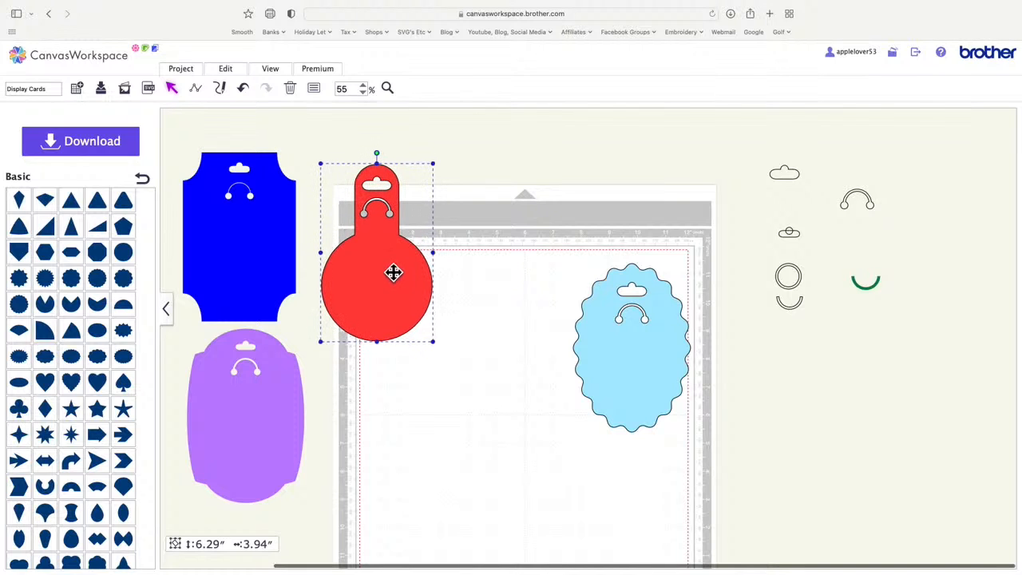
pyautogui.moveTo(630, 392); pyautogui.dragTo(389, 486)
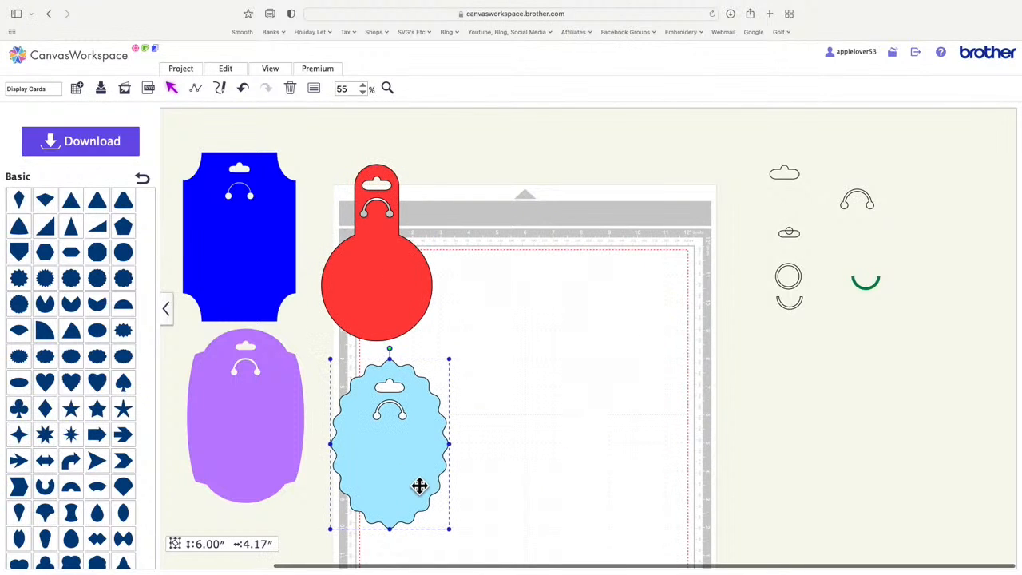
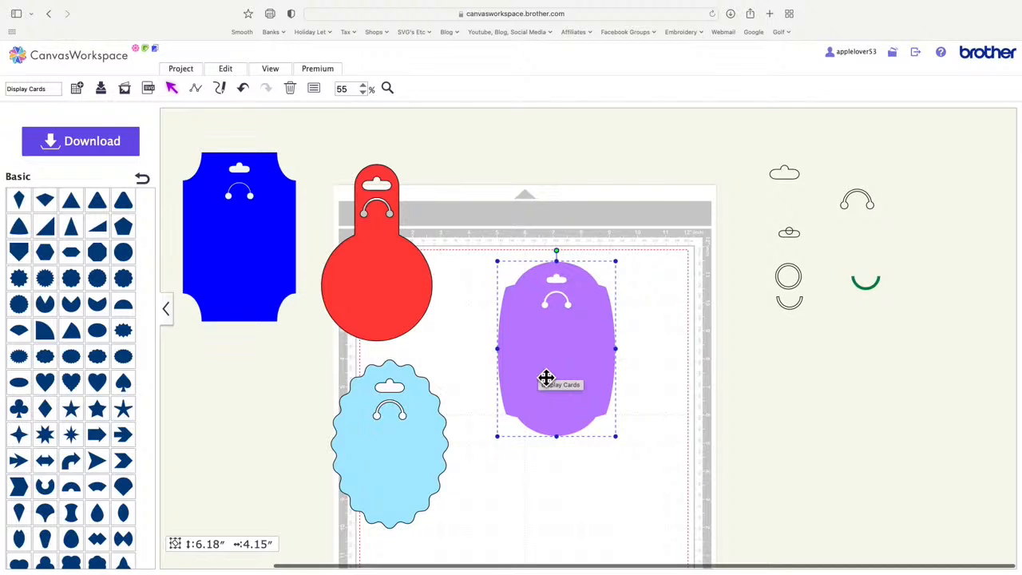
pyautogui.moveTo(552, 352); pyautogui.dragTo(565, 382)
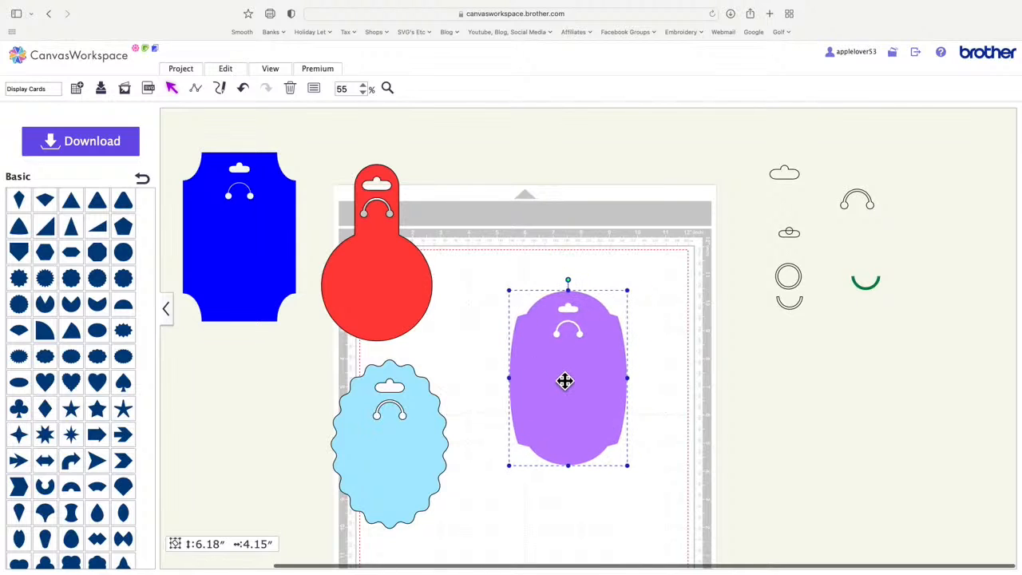
pyautogui.moveTo(580, 390); pyautogui.dragTo(262, 431)
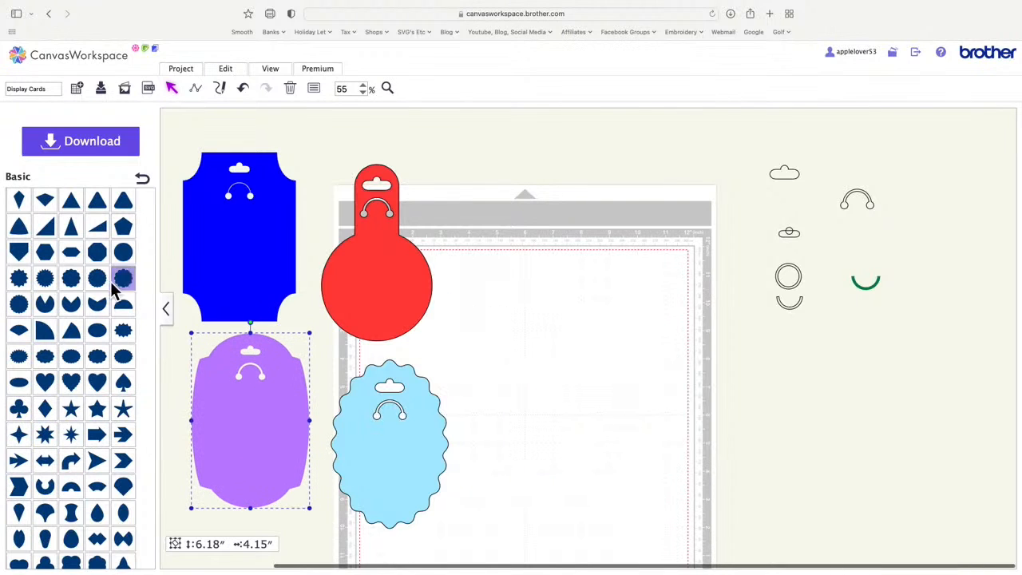
# - Add the basic rectangle with bulging sides to the mat's upper right and rotate it 90 degrees to stand upright
pyautogui.scroll(1, 73, 296)
pyautogui.scroll(3, 72, 296)
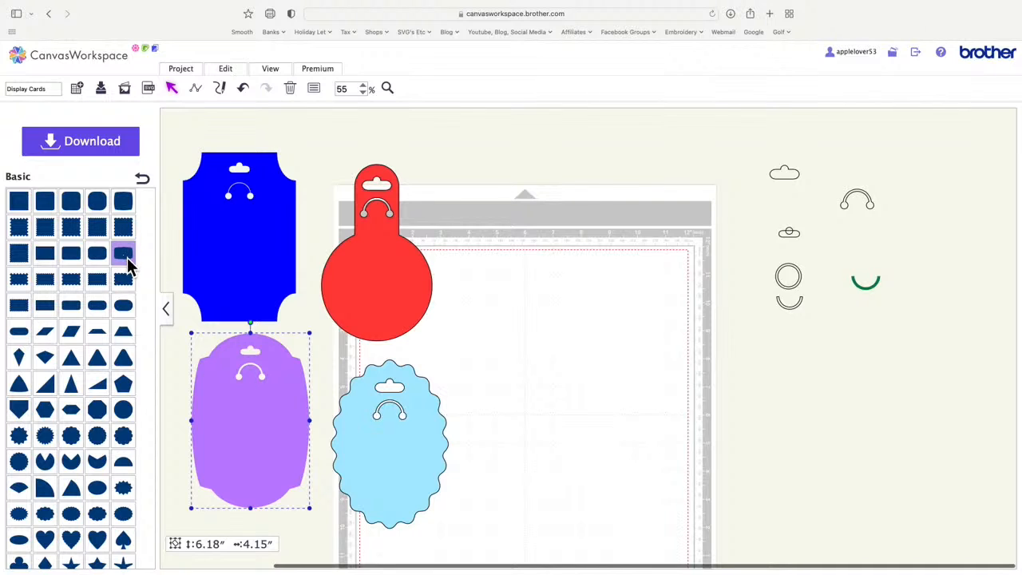
pyautogui.moveTo(124, 263); pyautogui.dragTo(564, 312)
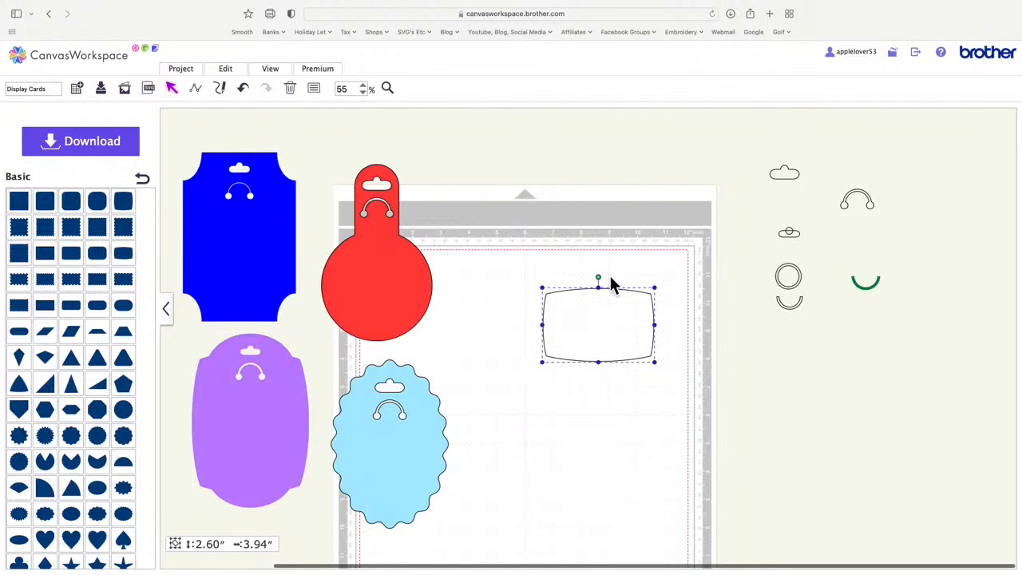
pyautogui.moveTo(604, 284); pyautogui.dragTo(632, 330)
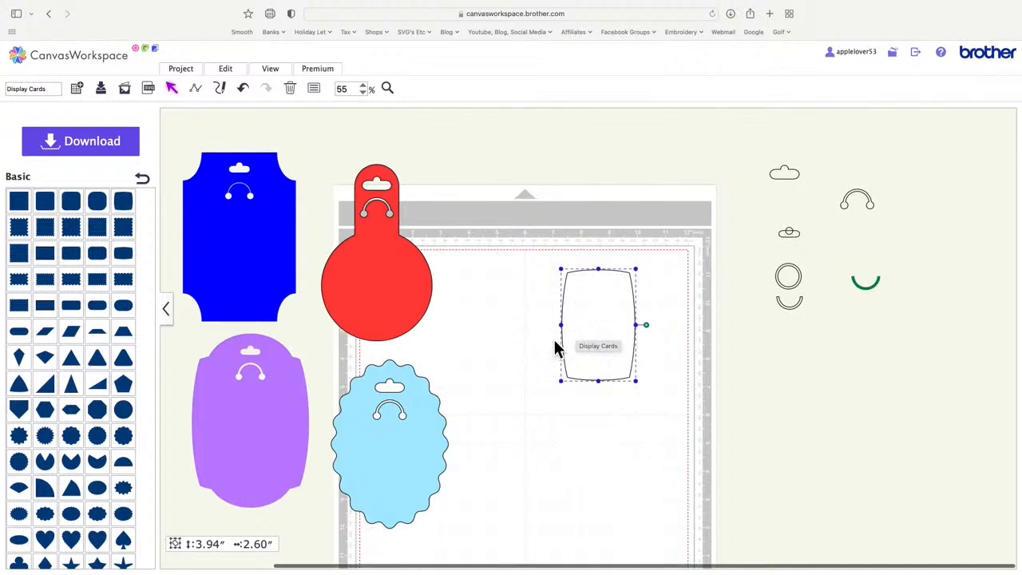
# - Enlarge the upright rectangle with bulging sides to about 6.00 by 3.96 inches and shift it slightly toward the mat's middle
pyautogui.moveTo(647, 391); pyautogui.dragTo(679, 444)
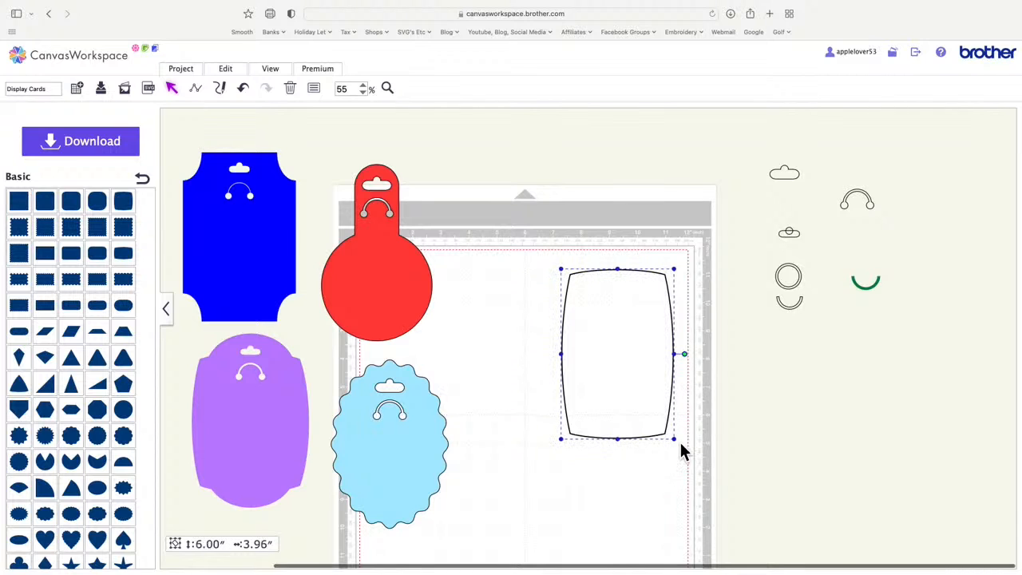
pyautogui.moveTo(637, 392); pyautogui.dragTo(602, 388)
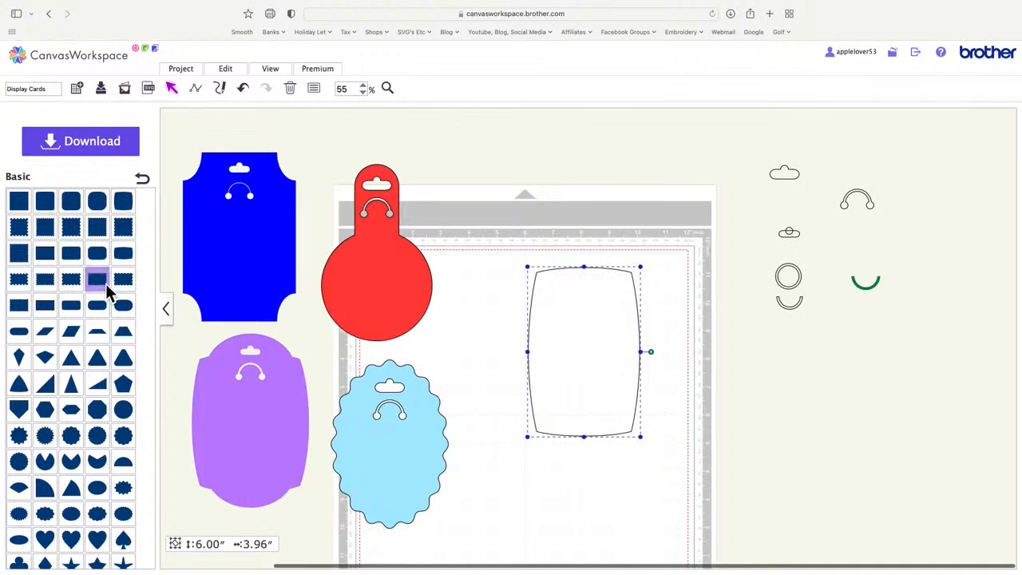
# - Add a basic circle, shrink it to about 3.03 inches across, and center it over the bulging rectangle's top edge
pyautogui.scroll(-5, 106, 292)
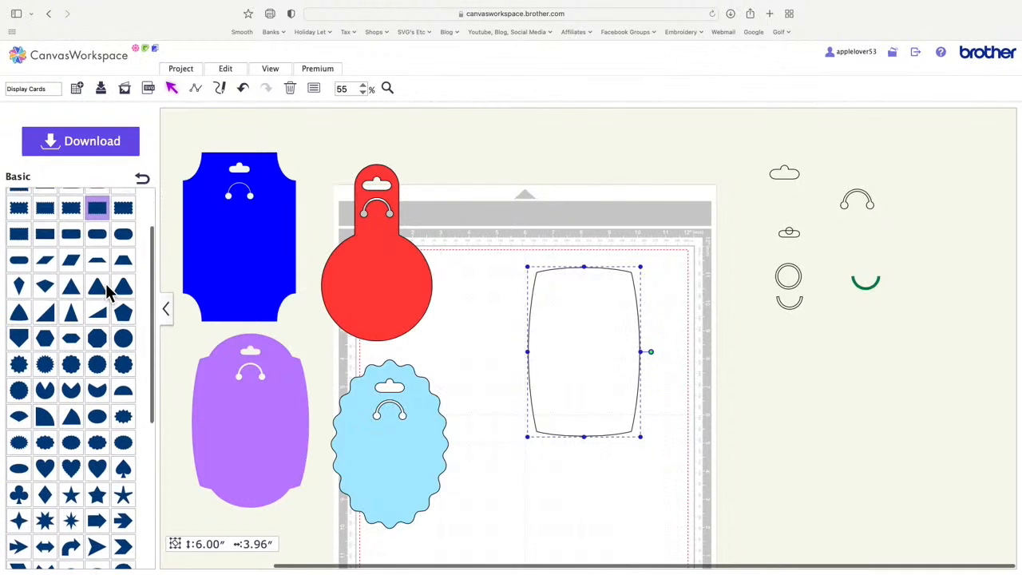
pyautogui.scroll(4, 106, 292)
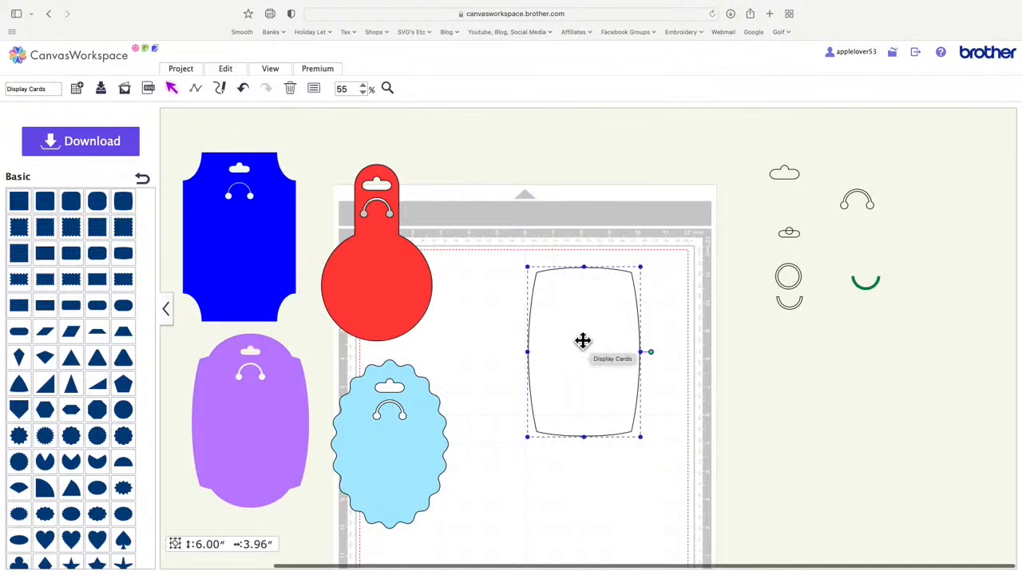
pyautogui.moveTo(124, 411); pyautogui.dragTo(497, 362)
pyautogui.moveTo(522, 408); pyautogui.dragTo(570, 310)
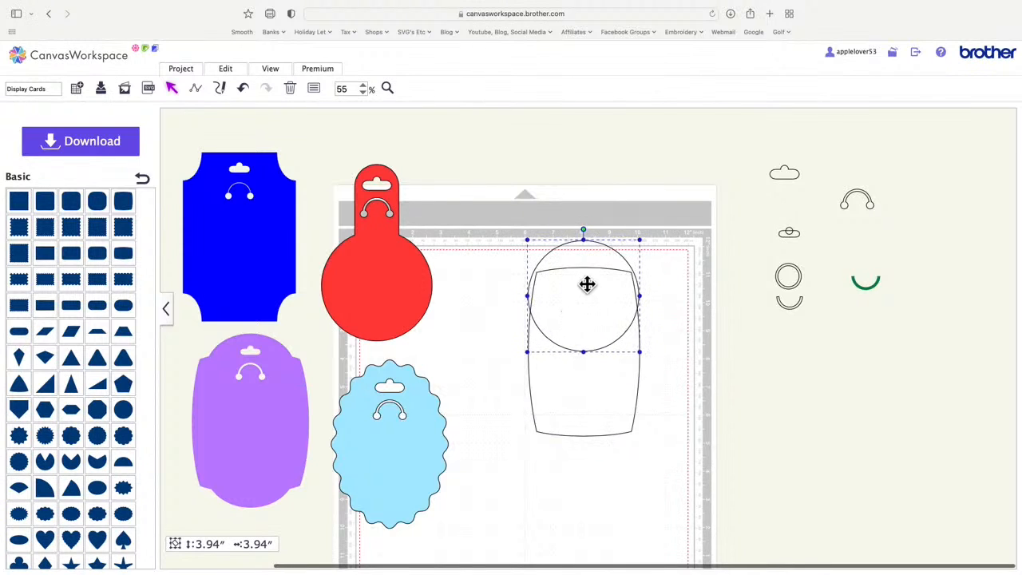
pyautogui.moveTo(640, 239); pyautogui.dragTo(617, 265)
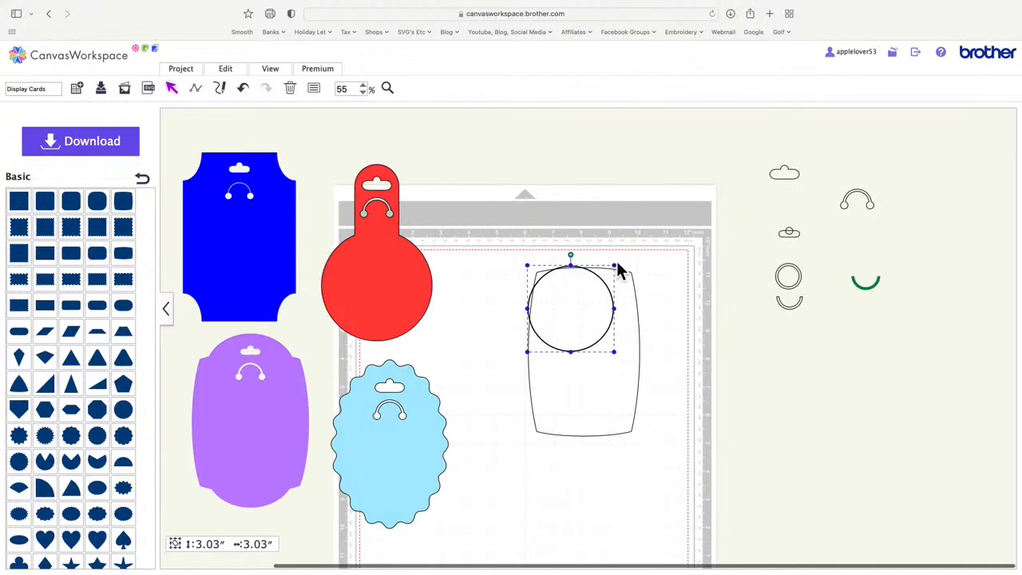
pyautogui.moveTo(581, 320); pyautogui.dragTo(594, 299)
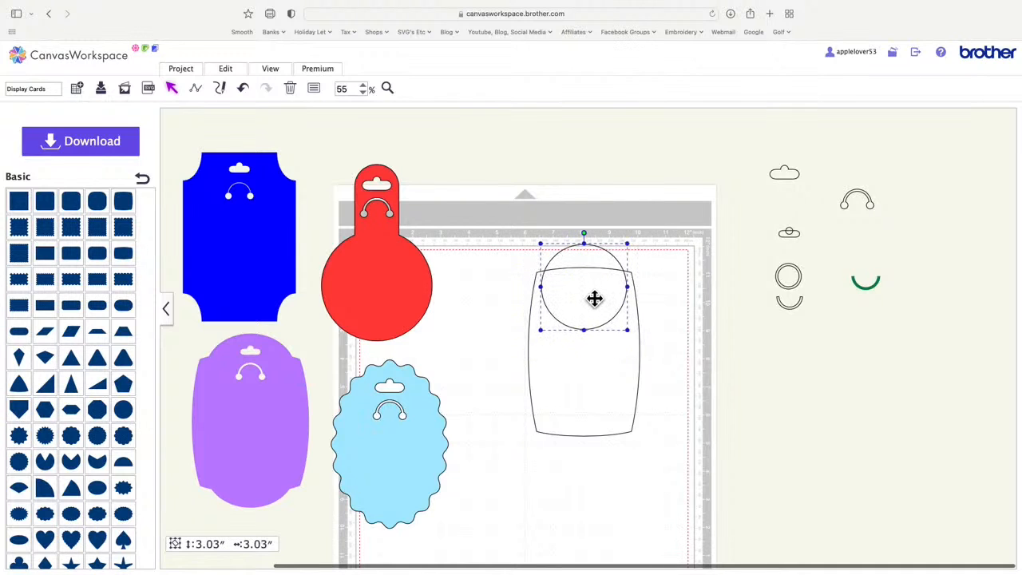
pyautogui.click(669, 291)
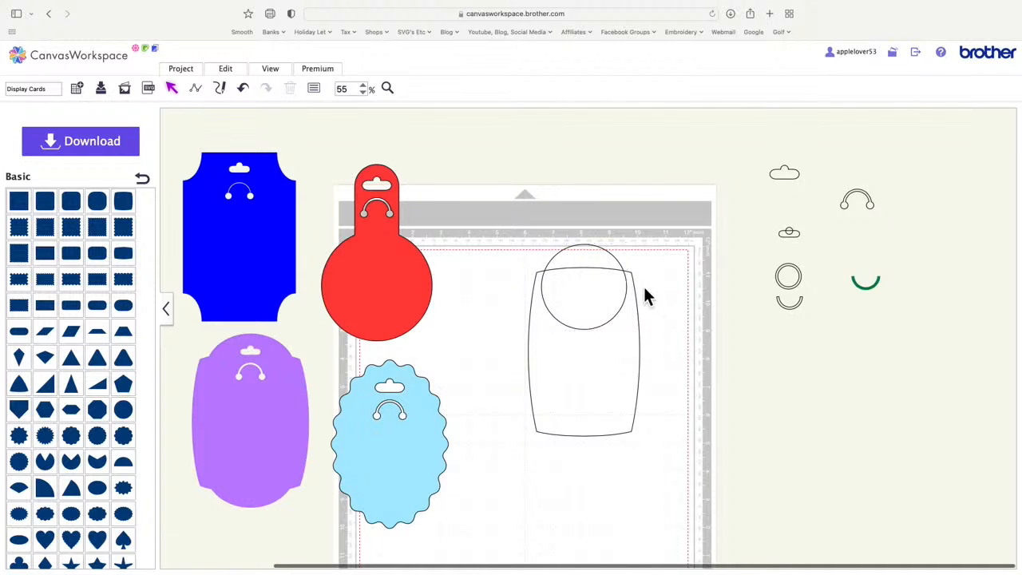
pyautogui.moveTo(597, 263)
pyautogui.mouseDown()
pyautogui.moveTo(597, 246)
pyautogui.moveTo(597, 274)
pyautogui.moveTo(597, 239)
pyautogui.moveTo(597, 269)
pyautogui.moveTo(597, 260)
pyautogui.mouseUp()
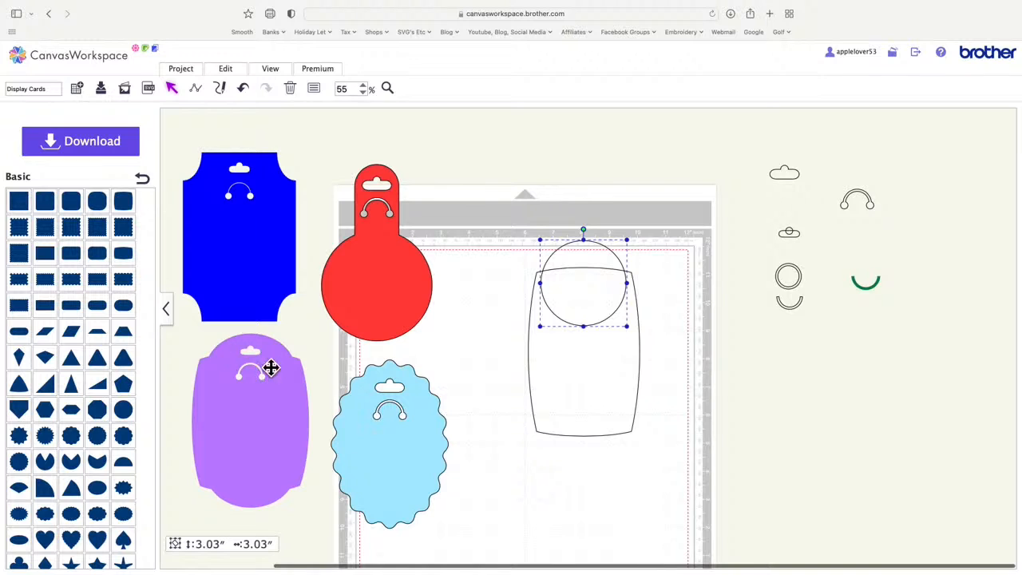
# - Duplicate the circle, move the copy over the rectangle's bottom edge, and align the left edges of both circles
pyautogui.rightClick(592, 256)
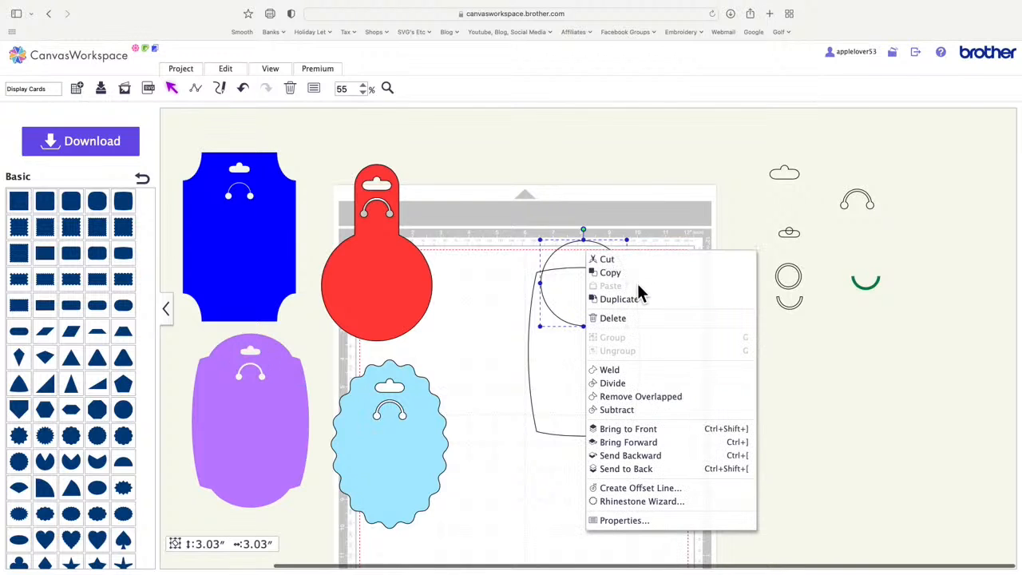
pyautogui.click(635, 300)
pyautogui.moveTo(609, 267); pyautogui.dragTo(597, 379)
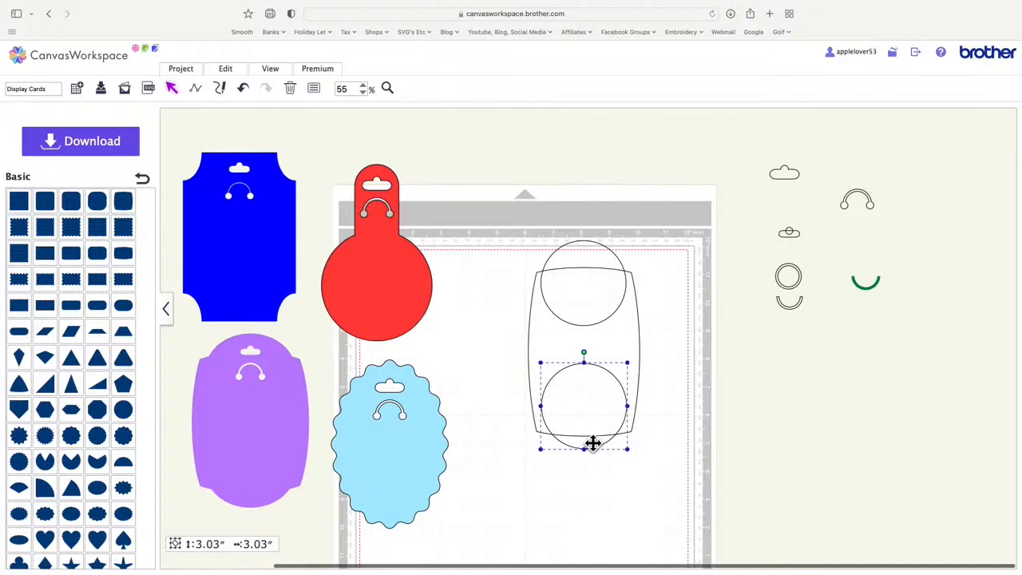
pyautogui.keyDown('shift'); pyautogui.click(594, 257); pyautogui.keyUp('shift')
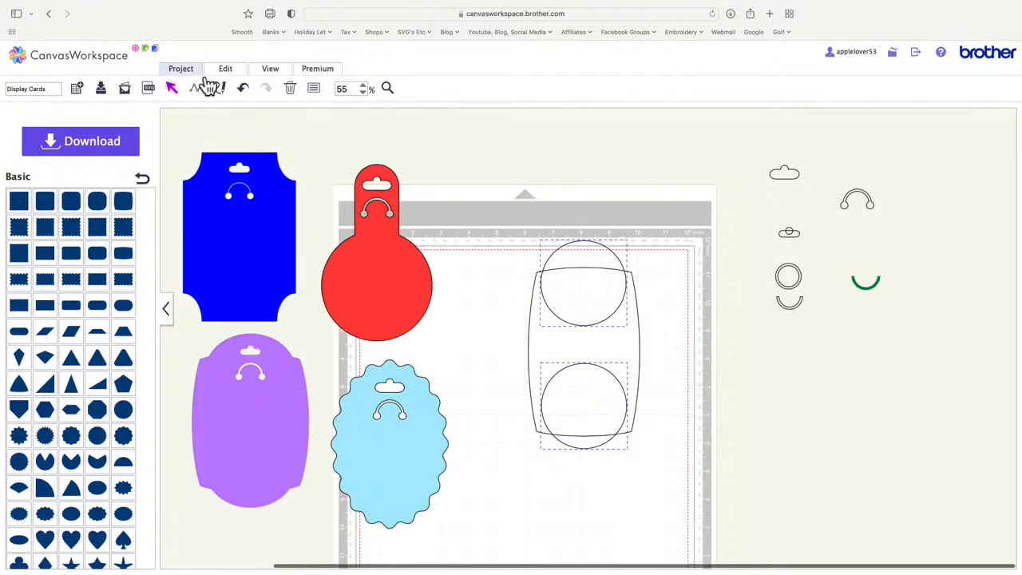
pyautogui.click(231, 70)
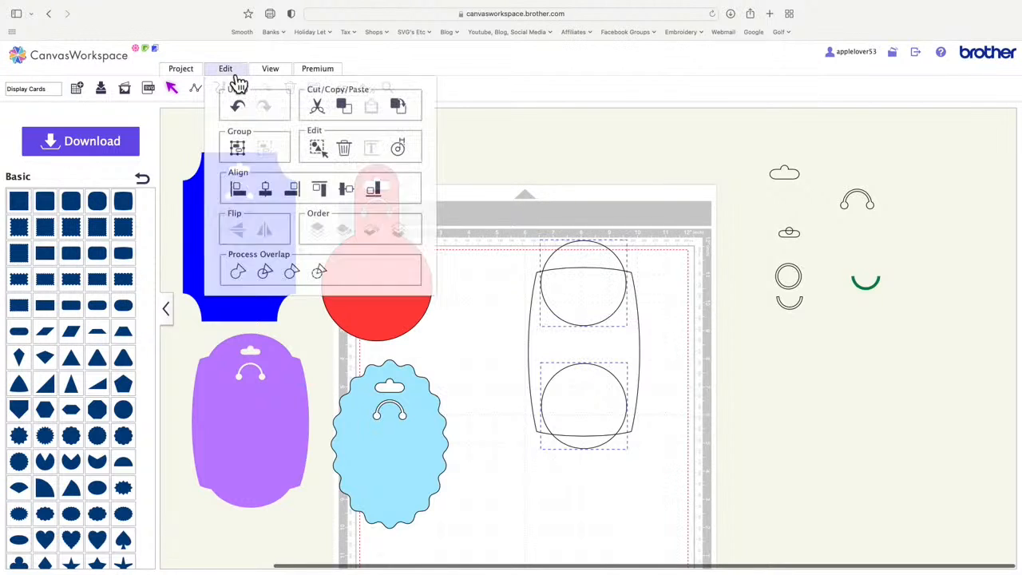
pyautogui.click(250, 199)
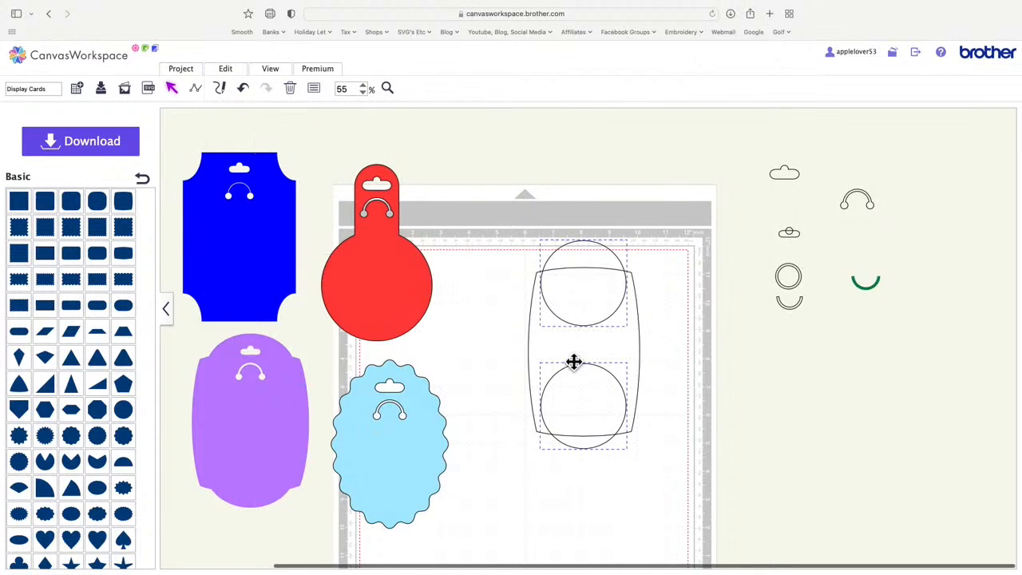
pyautogui.click(692, 276)
# - Nudge the lower circle down so it extends slightly farther past the rectangle's bottom edge
pyautogui.click(596, 449)
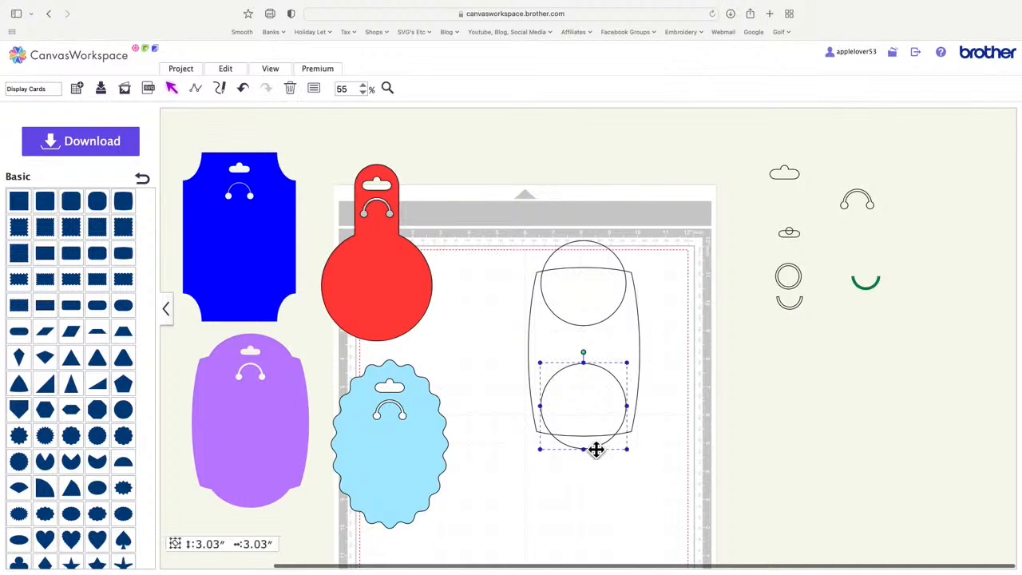
pyautogui.press('Down')
pyautogui.press('Down')
pyautogui.press('Down')
pyautogui.press('Down')
pyautogui.press('Down')
pyautogui.press('Down')
pyautogui.press('Down')
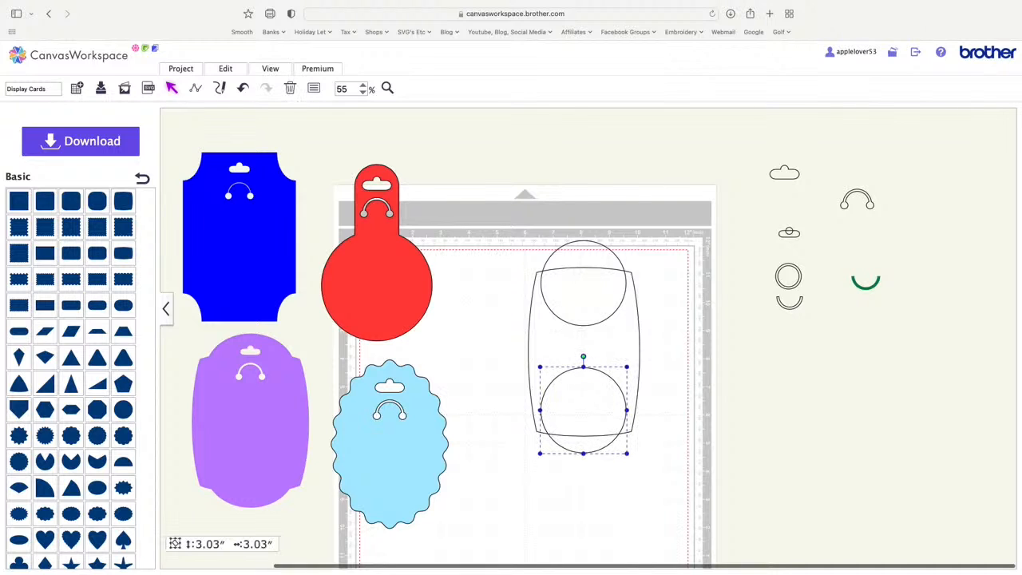
pyautogui.press('Down')
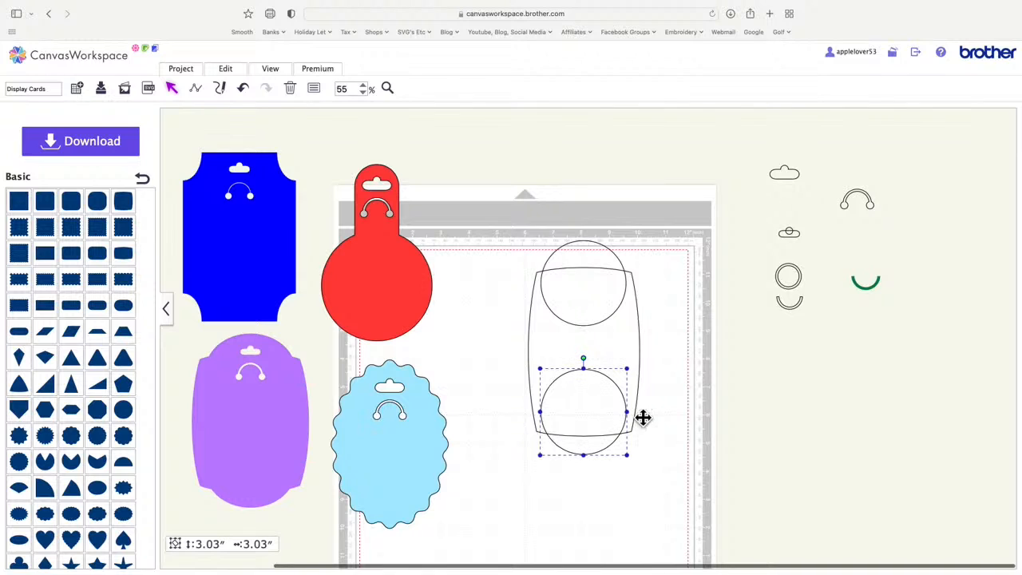
# - Nudge the upper circle down so it sticks out above the rectangle about as far as the lower one does below
pyautogui.click(605, 263)
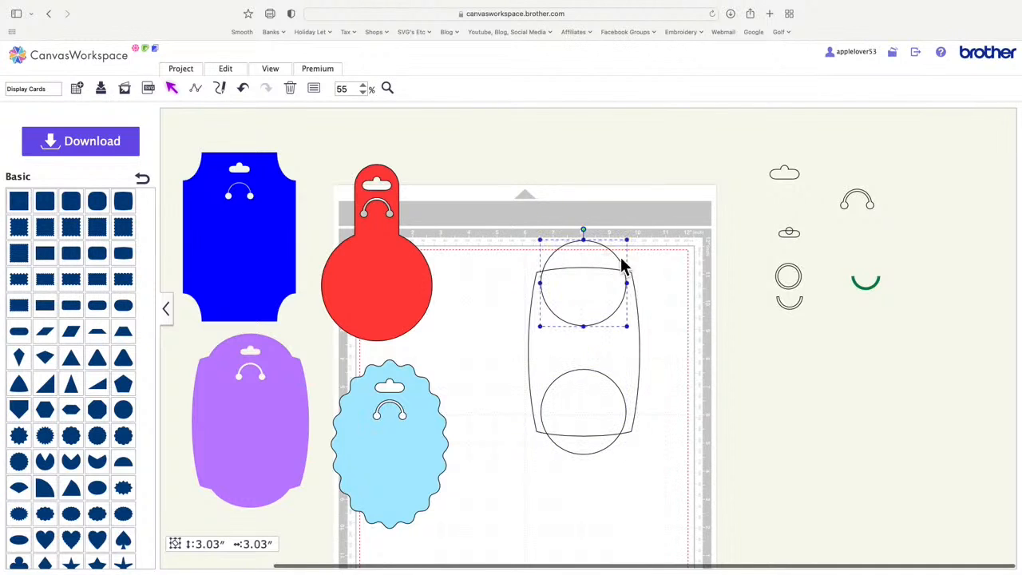
pyautogui.press('Down')
pyautogui.press('Down')
pyautogui.press('Down')
pyautogui.press('Down')
pyautogui.press('Down')
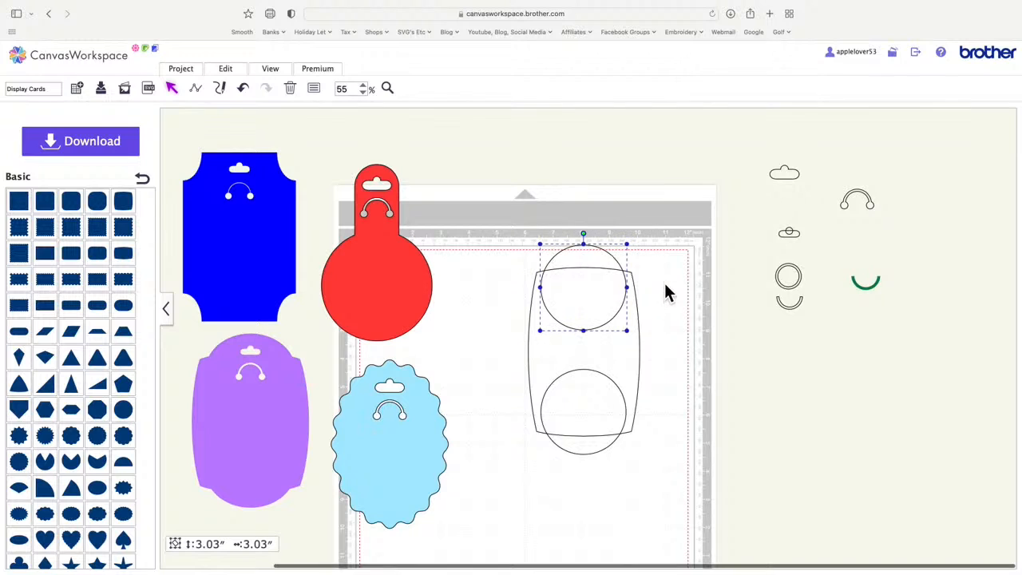
pyautogui.click(660, 479)
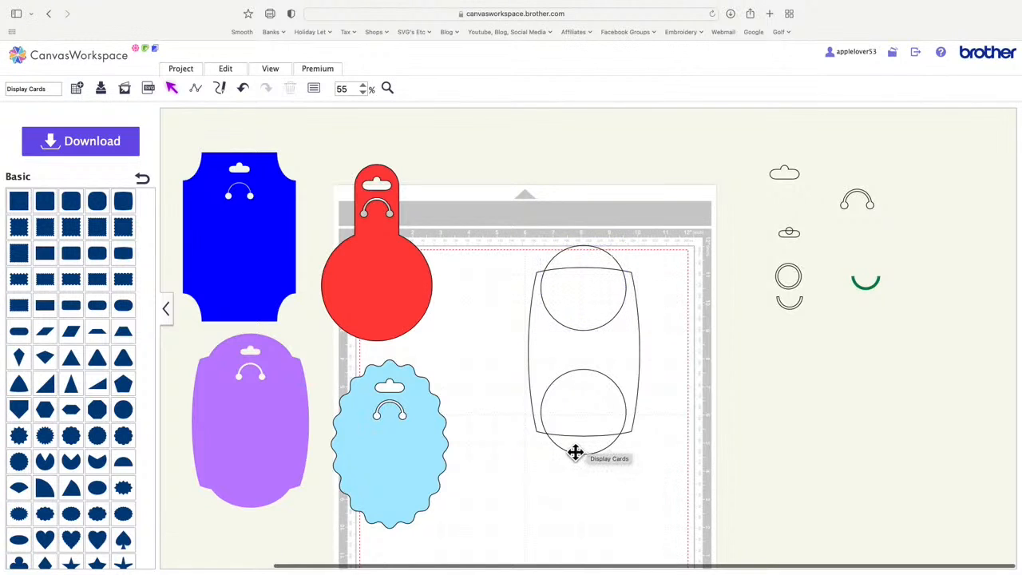
pyautogui.click(590, 265)
pyautogui.press('Down')
pyautogui.press('Down')
pyautogui.press('Down')
pyautogui.press('Down')
pyautogui.press('Down')
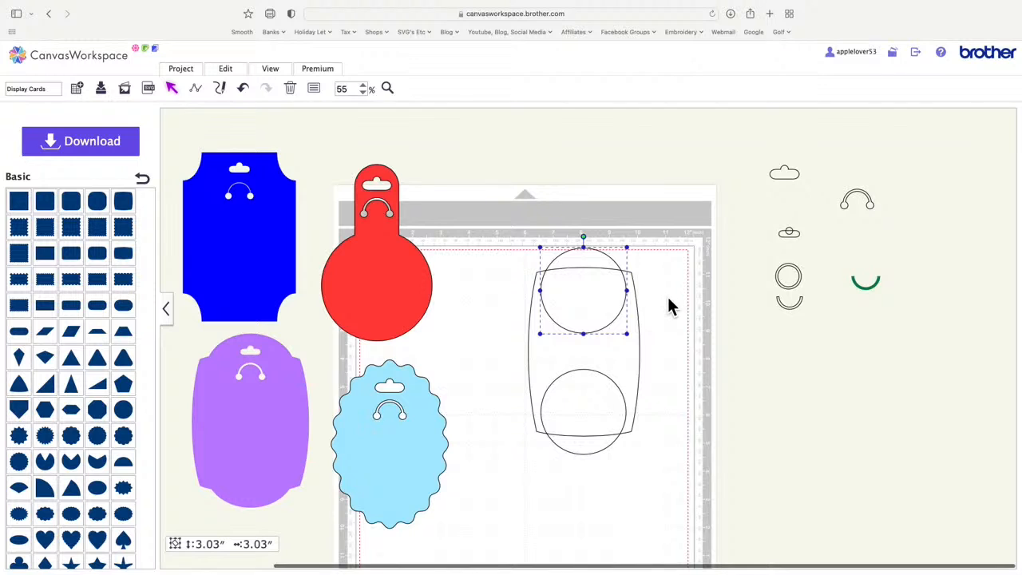
pyautogui.click(521, 237)
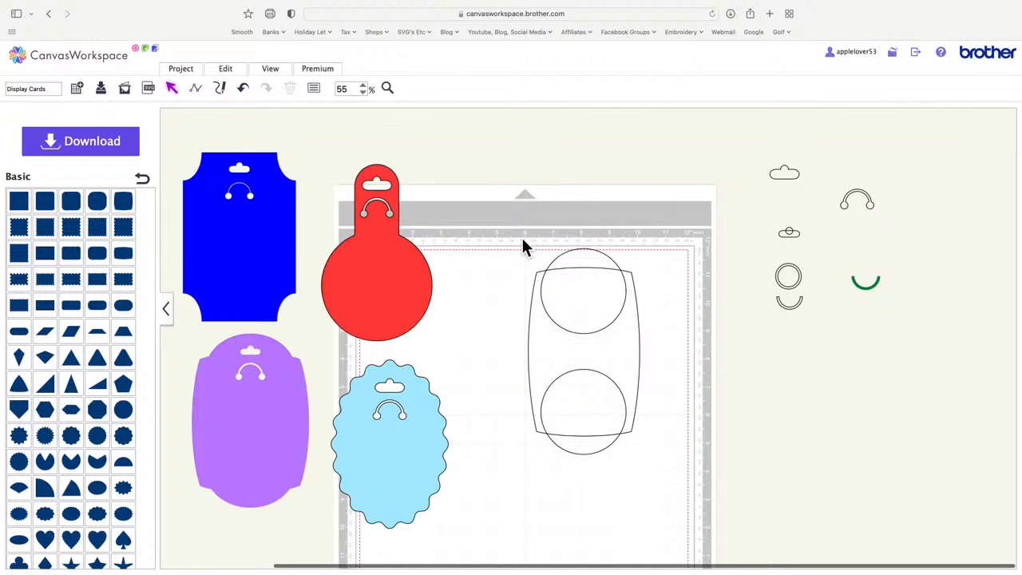
# - Try welding the bulging rectangle and both circles into one outline and move the result down beside the scalloped card
pyautogui.moveTo(507, 230); pyautogui.dragTo(668, 481)
pyautogui.click(240, 73)
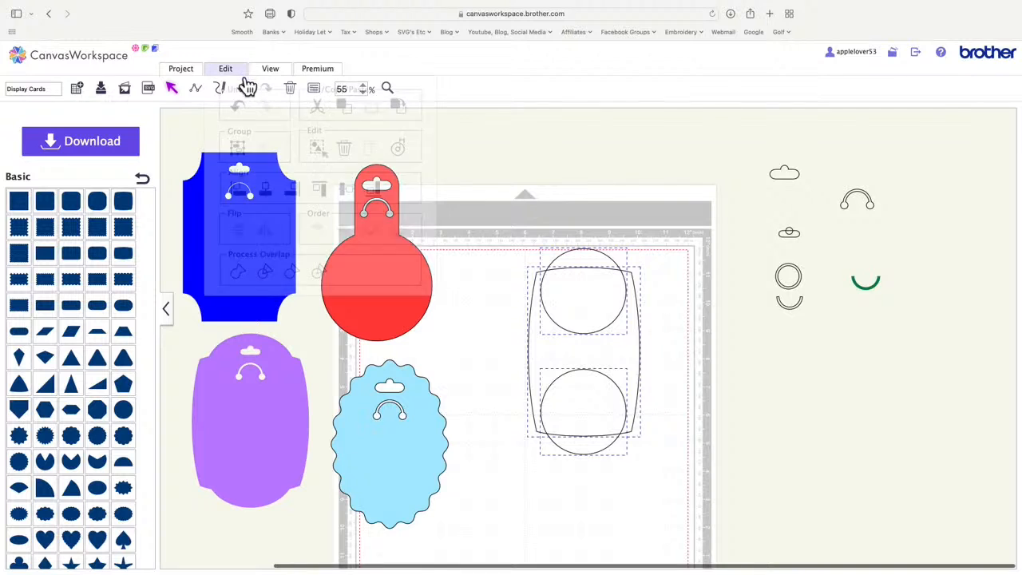
pyautogui.click(241, 276)
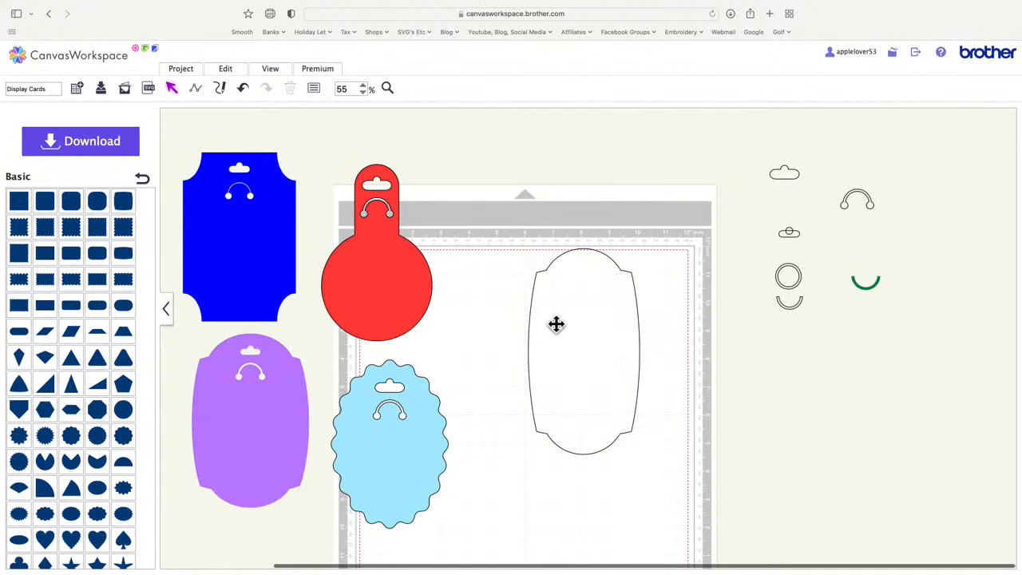
pyautogui.moveTo(556, 324); pyautogui.dragTo(534, 383)
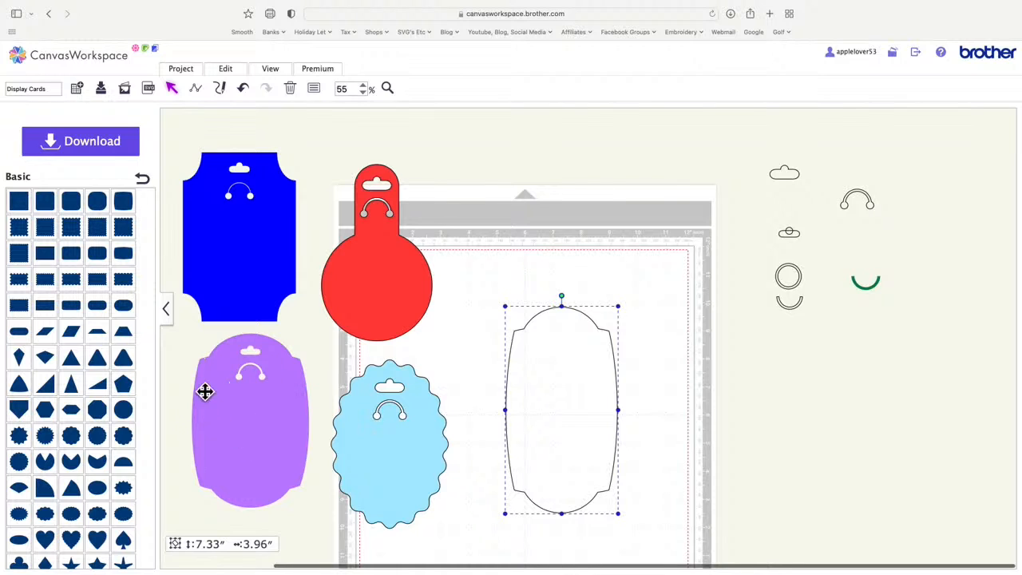
# - Undo the move and the weld of the rectangle and circles
pyautogui.click(244, 88)
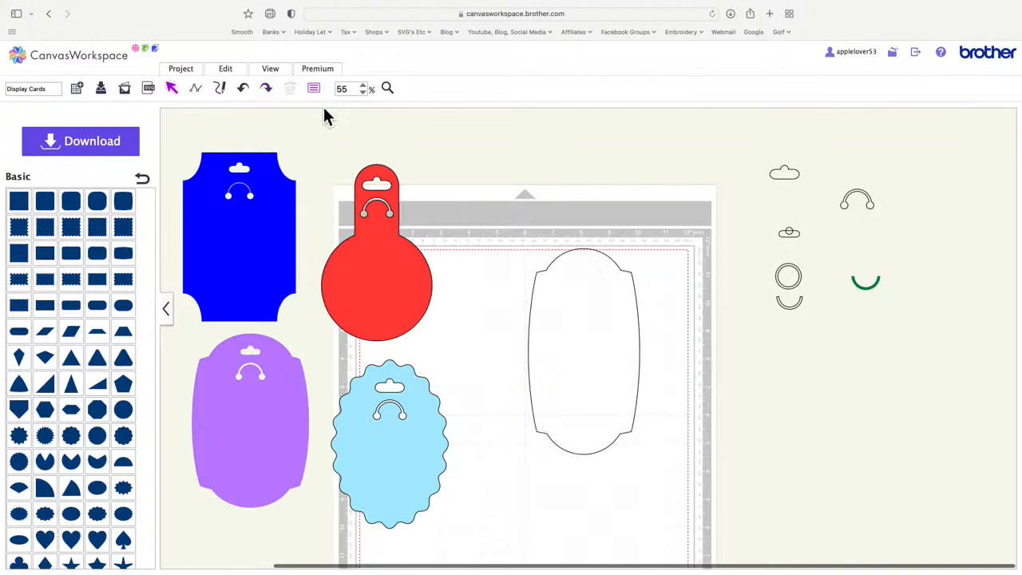
pyautogui.click(244, 92)
# - Edit the bulging rectangle's nodes, pulling the middle nodes of its left and right sides slightly outward
pyautogui.click(634, 358)
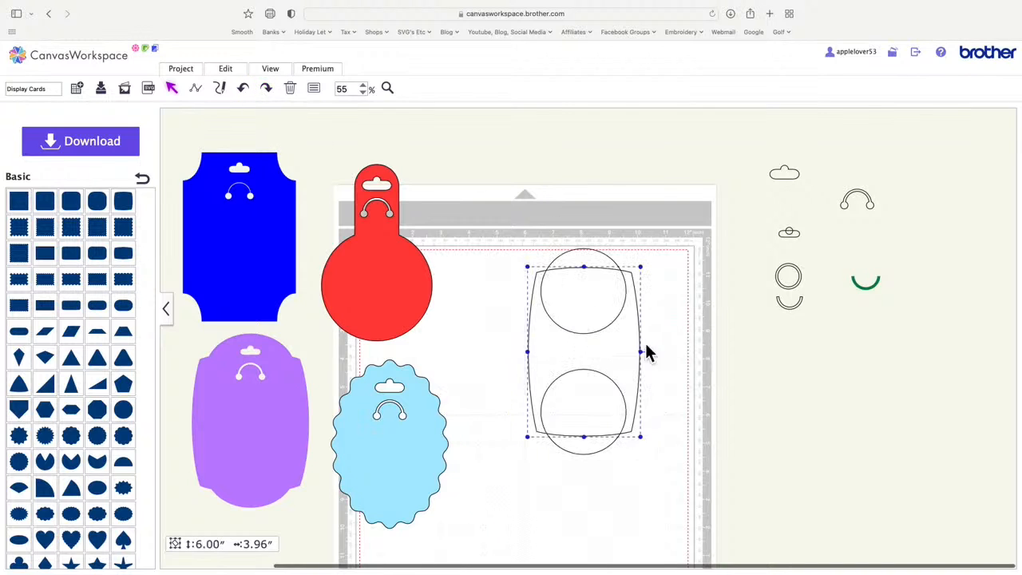
pyautogui.doubleClick(561, 361)
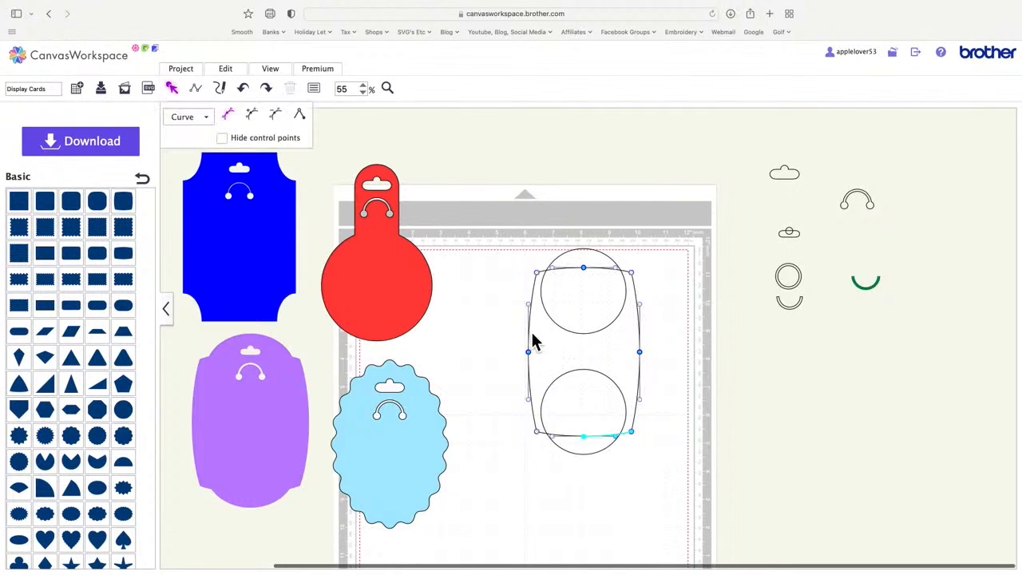
pyautogui.moveTo(530, 355); pyautogui.dragTo(528, 355)
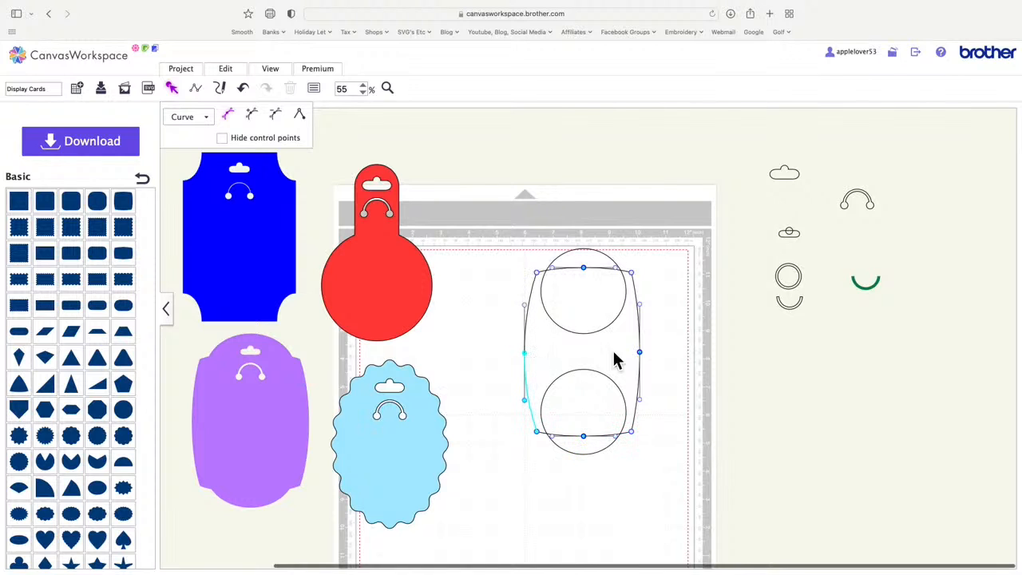
pyautogui.moveTo(643, 353); pyautogui.dragTo(645, 353)
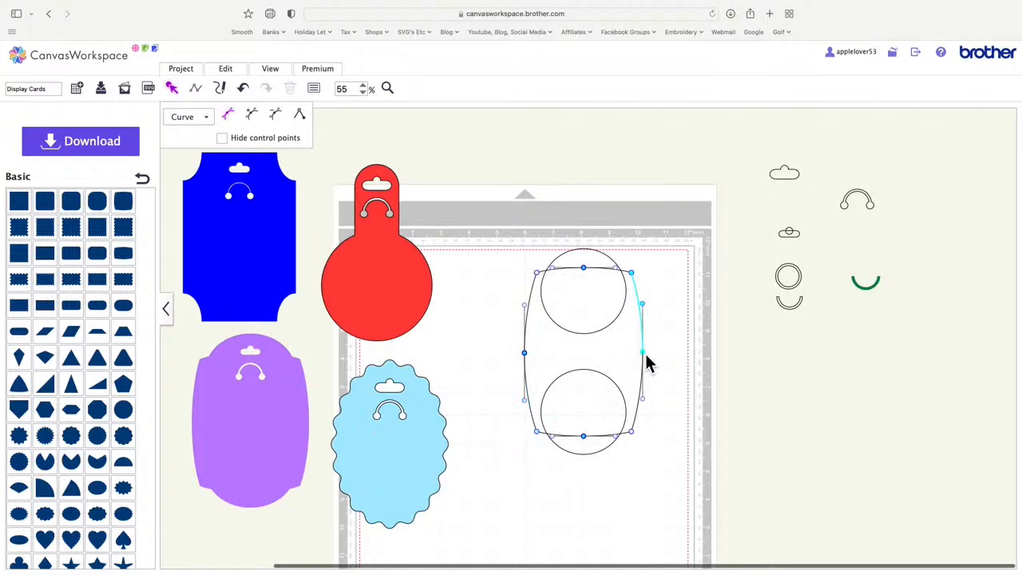
pyautogui.click(693, 369)
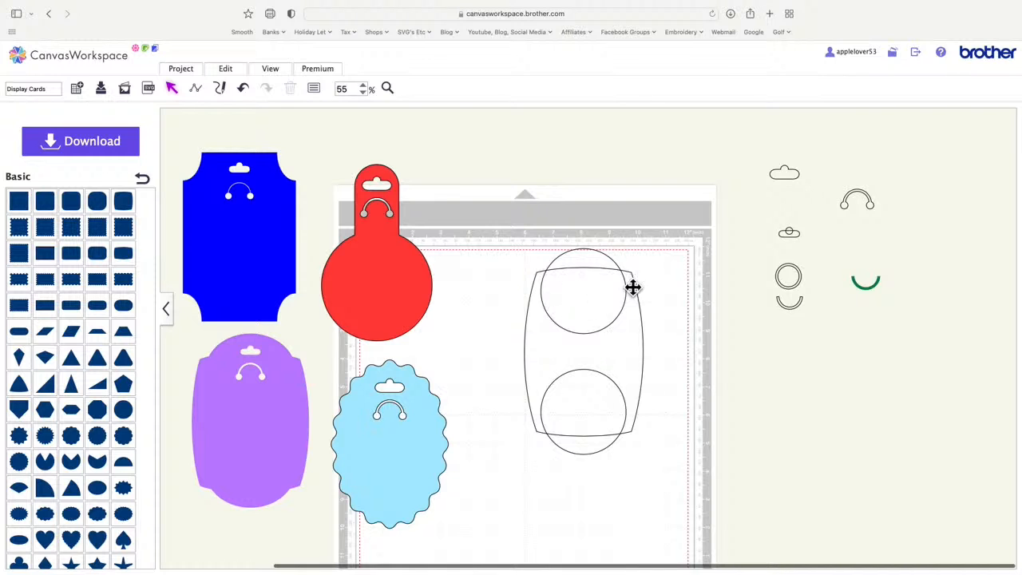
# - Weld the widened rectangle and both circles into a single card outline, and select it to check its size
pyautogui.moveTo(500, 236); pyautogui.dragTo(671, 495)
pyautogui.click(227, 70)
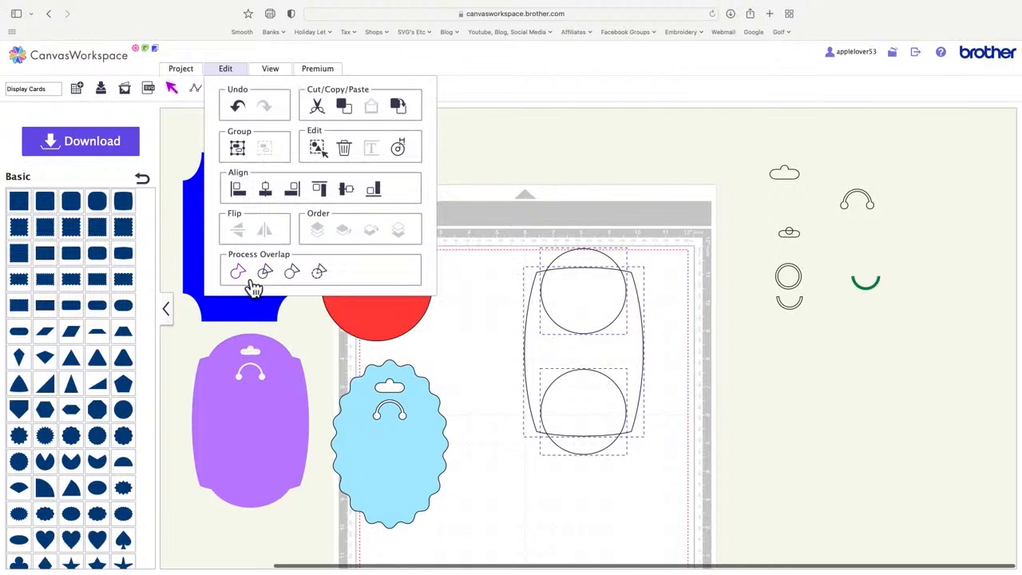
pyautogui.click(249, 285)
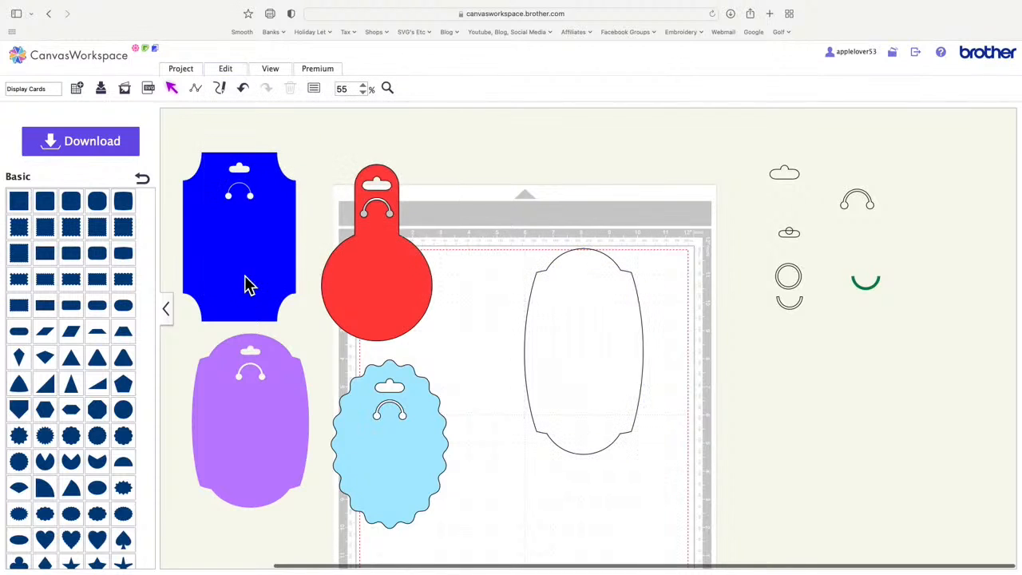
pyautogui.click(238, 446)
pyautogui.click(592, 384)
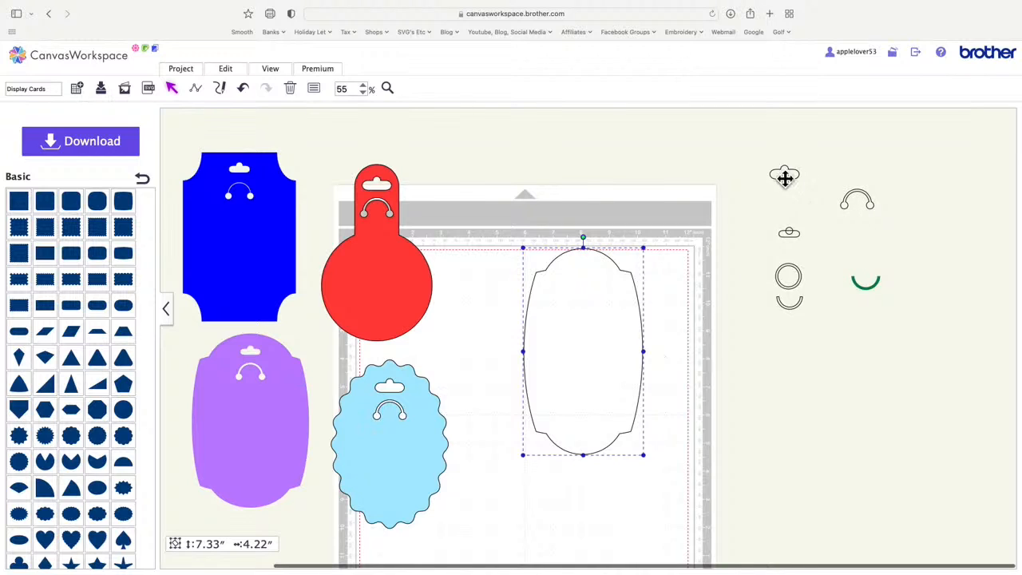
# - Move the spare hanger hole above the curved slot, duplicate both, and centre the copies horizontally near the top of the welded card
pyautogui.moveTo(785, 179); pyautogui.dragTo(895, 222)
pyautogui.rightClick(859, 178)
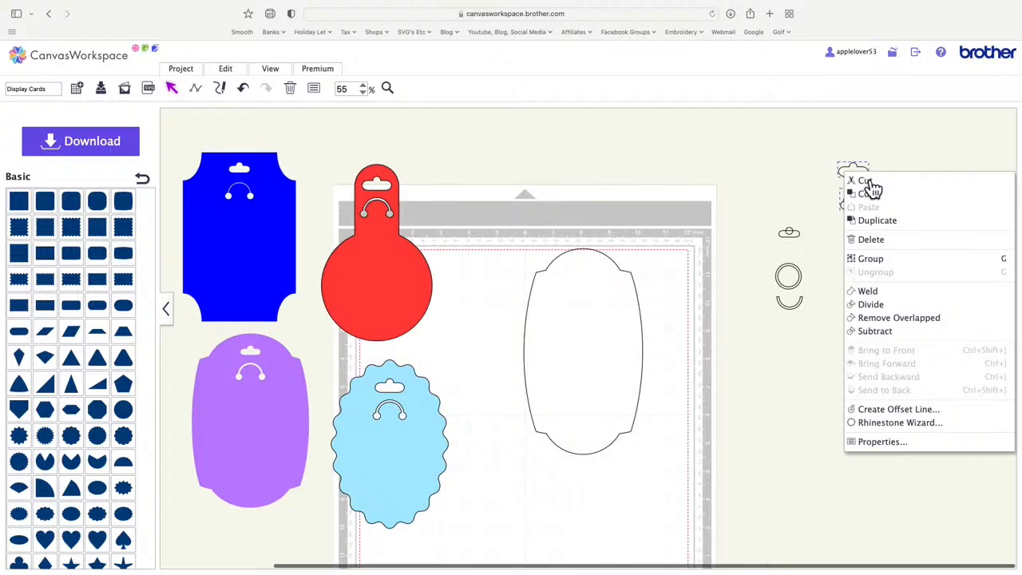
pyautogui.click(886, 225)
pyautogui.moveTo(877, 187); pyautogui.dragTo(585, 270)
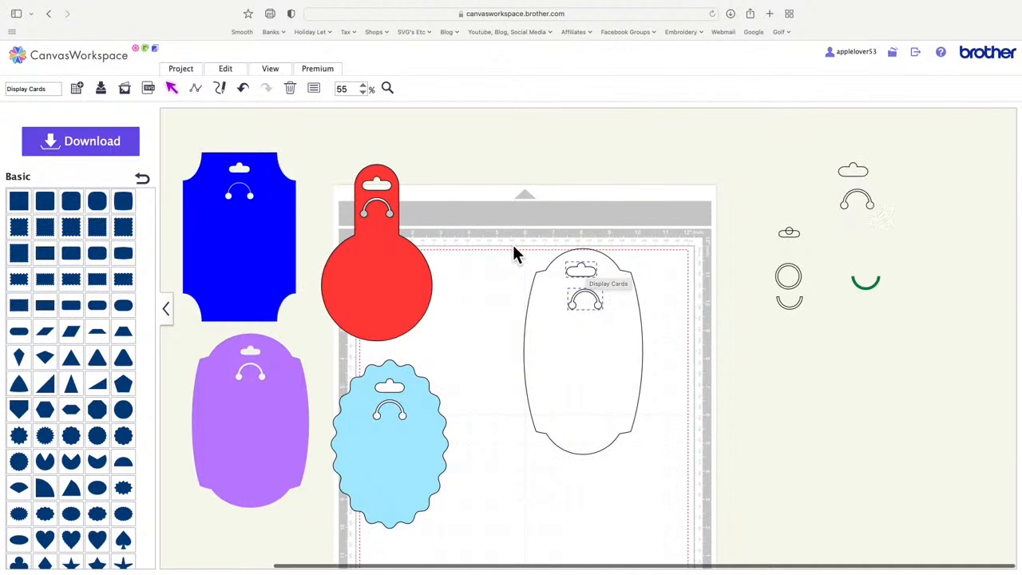
pyautogui.moveTo(508, 239); pyautogui.dragTo(685, 485)
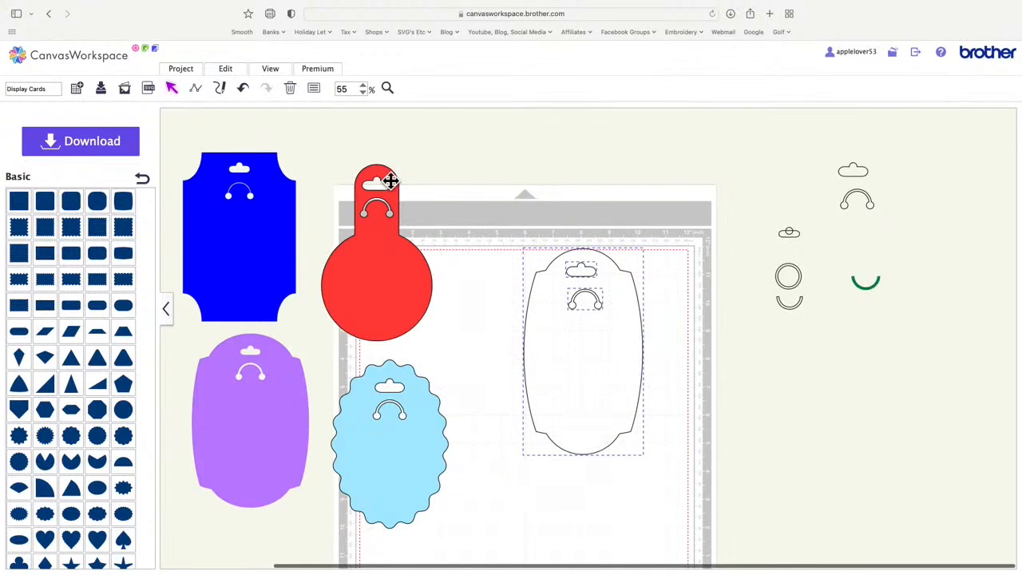
pyautogui.click(231, 70)
pyautogui.click(265, 187)
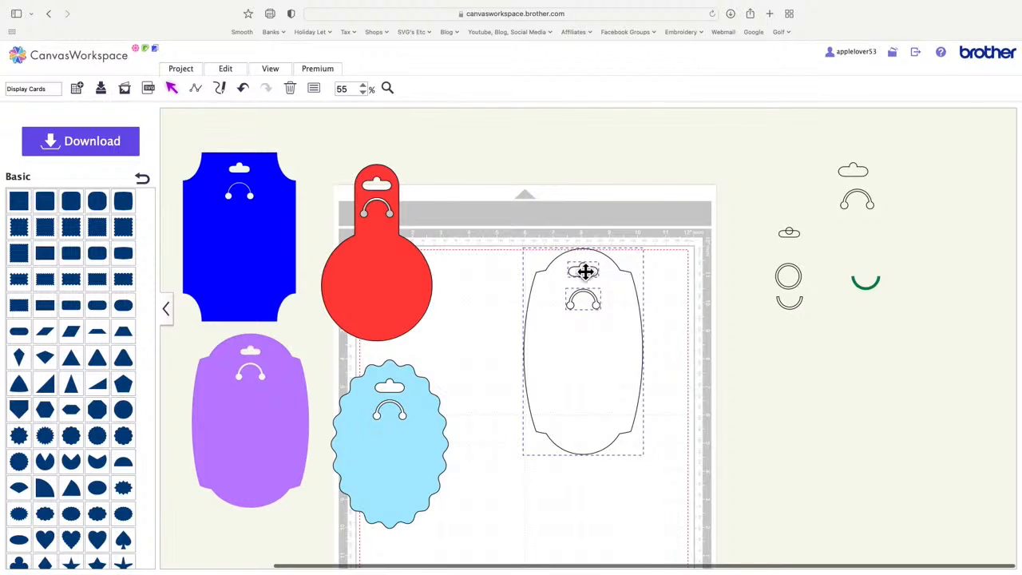
# - Subtract the hanger hole and curved slot from the welded card outline
pyautogui.click(631, 216)
pyautogui.moveTo(518, 237); pyautogui.dragTo(664, 469)
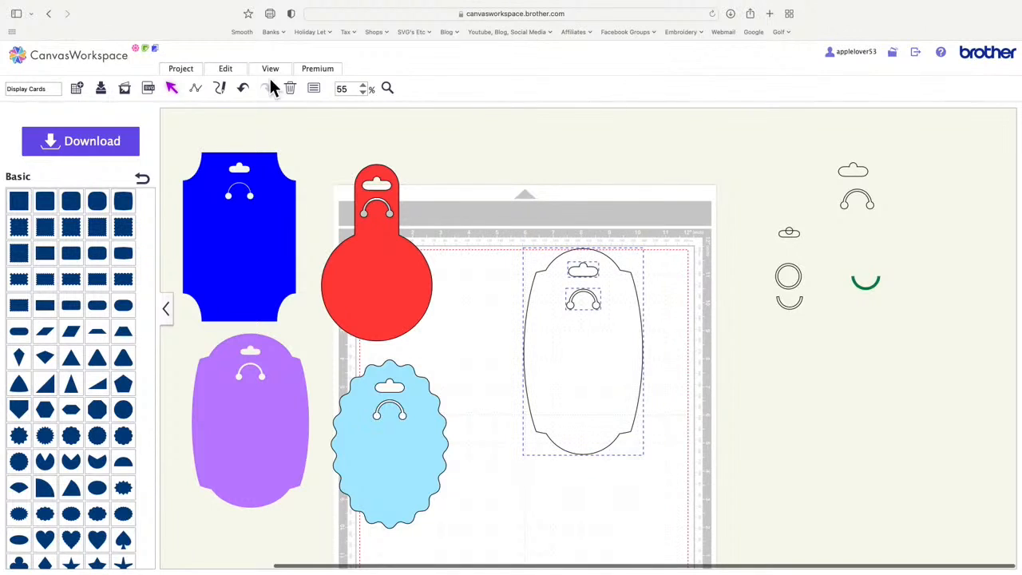
pyautogui.click(225, 69)
pyautogui.click(320, 272)
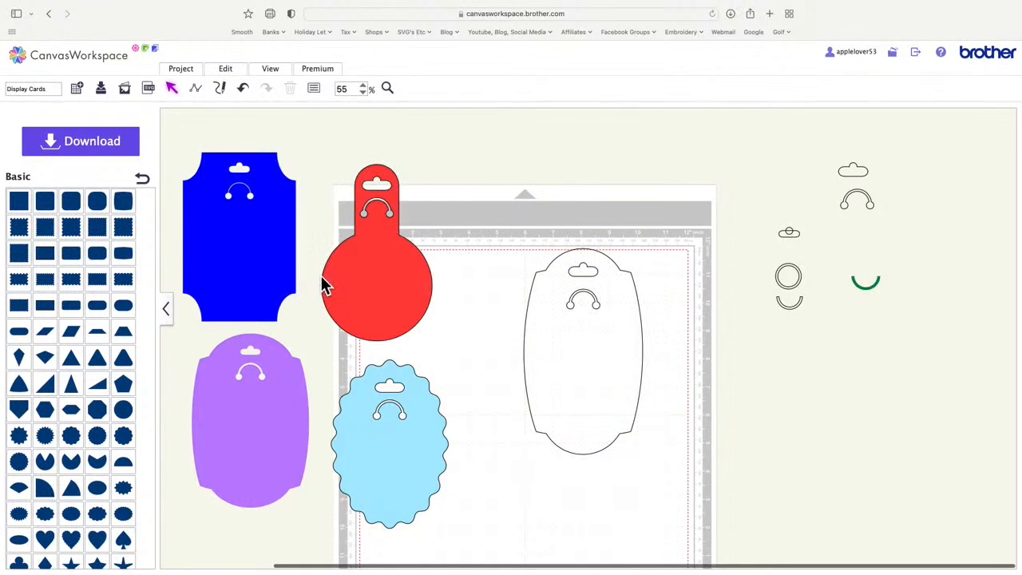
# - Fill the welded card with bright pink and try positioning it over the purple and scalloped cards before returning it to the mat
pyautogui.click(602, 359)
pyautogui.click(314, 89)
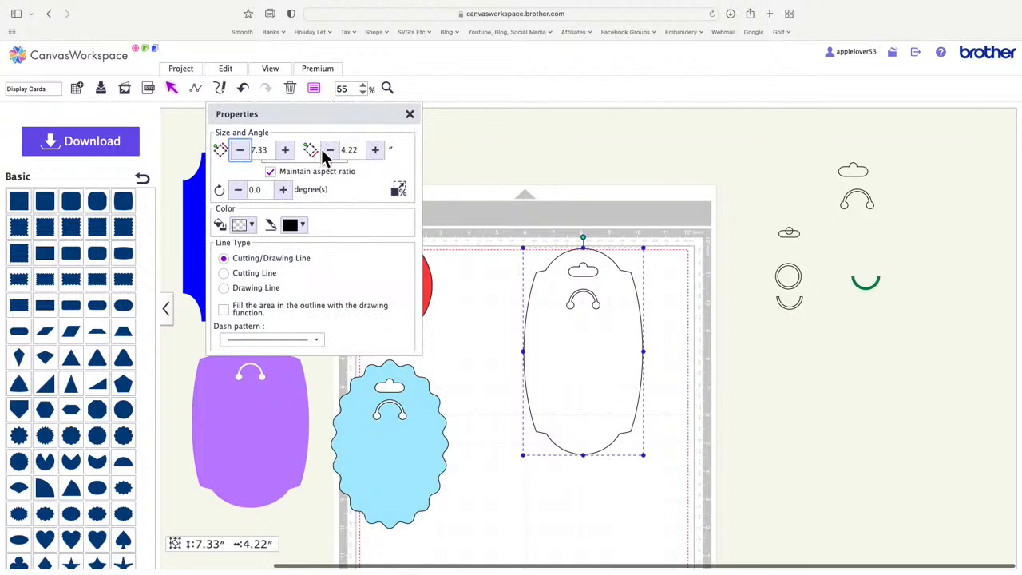
pyautogui.click(247, 224)
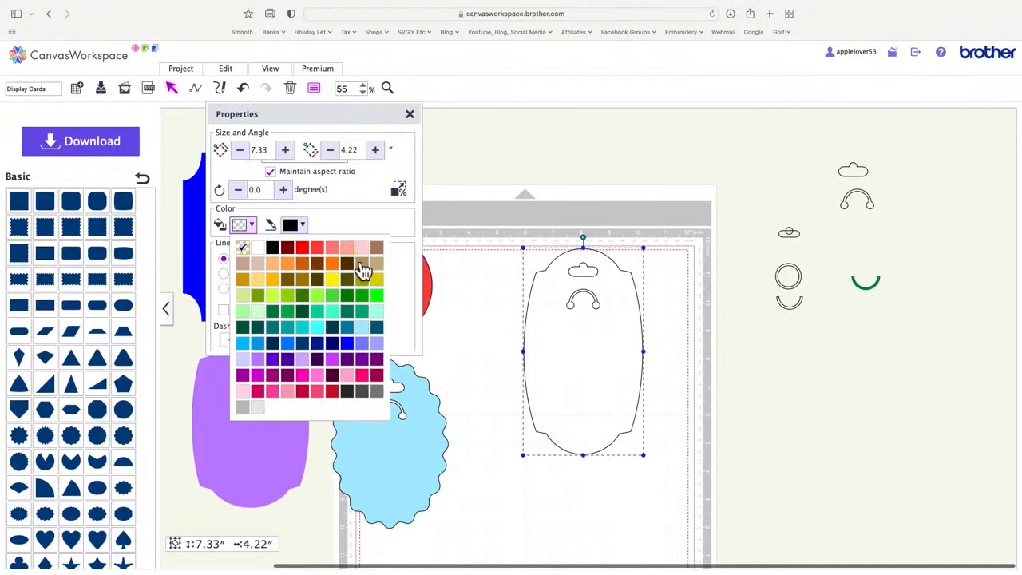
pyautogui.click(274, 390)
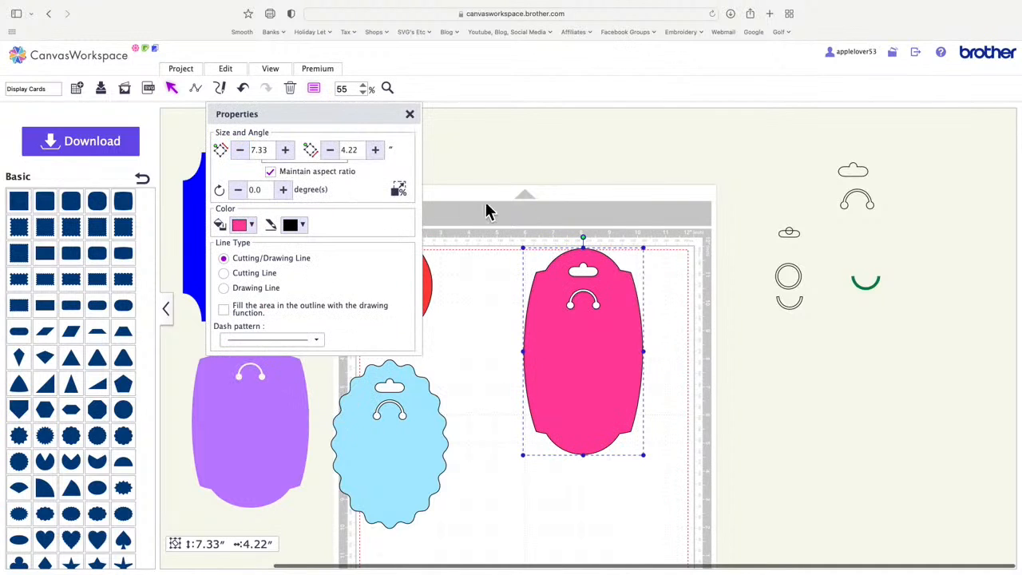
pyautogui.click(409, 115)
pyautogui.moveTo(606, 332); pyautogui.dragTo(336, 407)
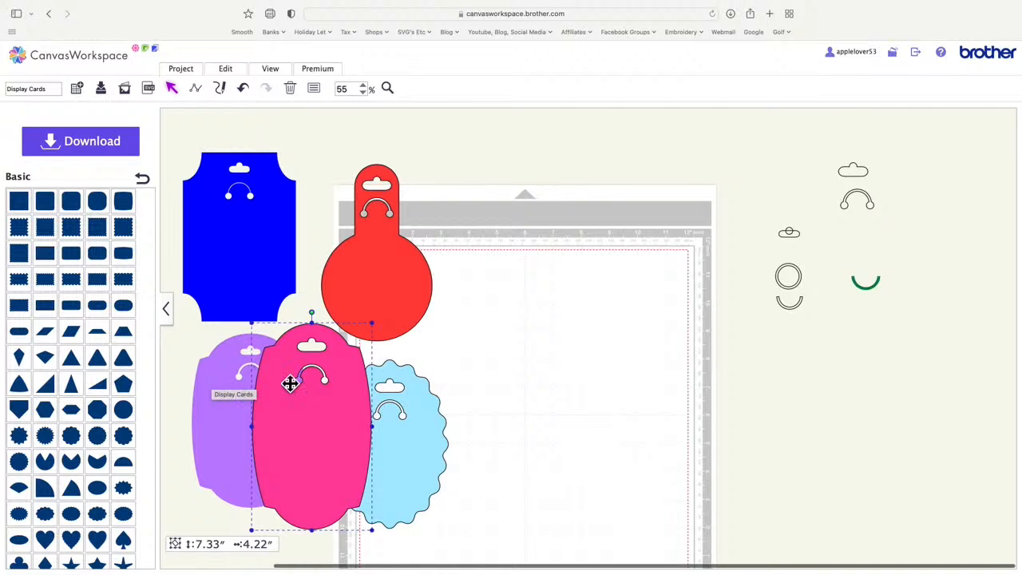
pyautogui.moveTo(324, 456); pyautogui.dragTo(613, 418)
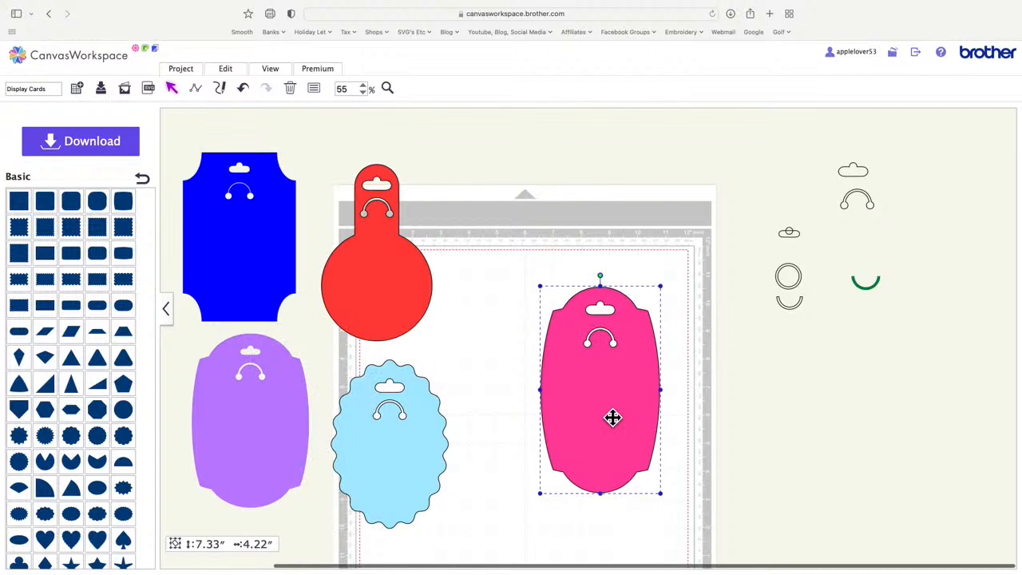
# - Undo the card's changes back through the weld to the separate rectangle and circles, and redo the last side-widening edit
pyautogui.click(250, 95)
pyautogui.click(249, 95)
pyautogui.click(250, 95)
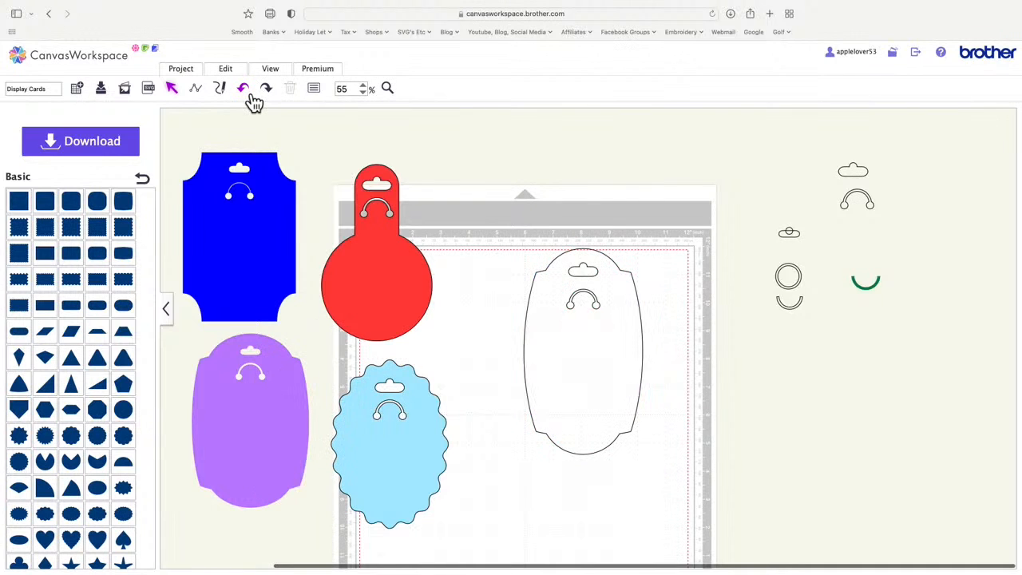
pyautogui.click(249, 95)
pyautogui.click(250, 95)
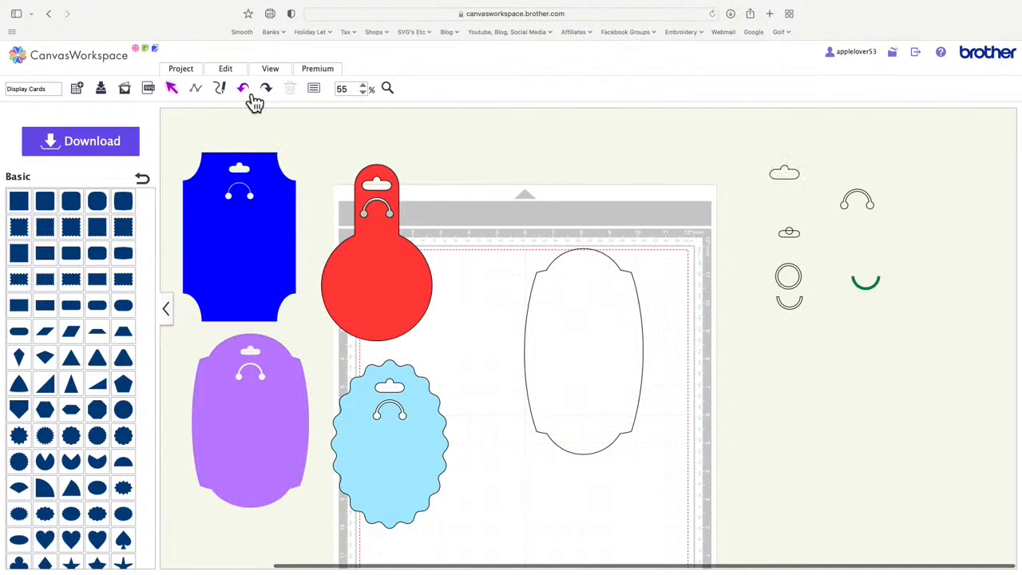
pyautogui.click(249, 95)
pyautogui.click(250, 95)
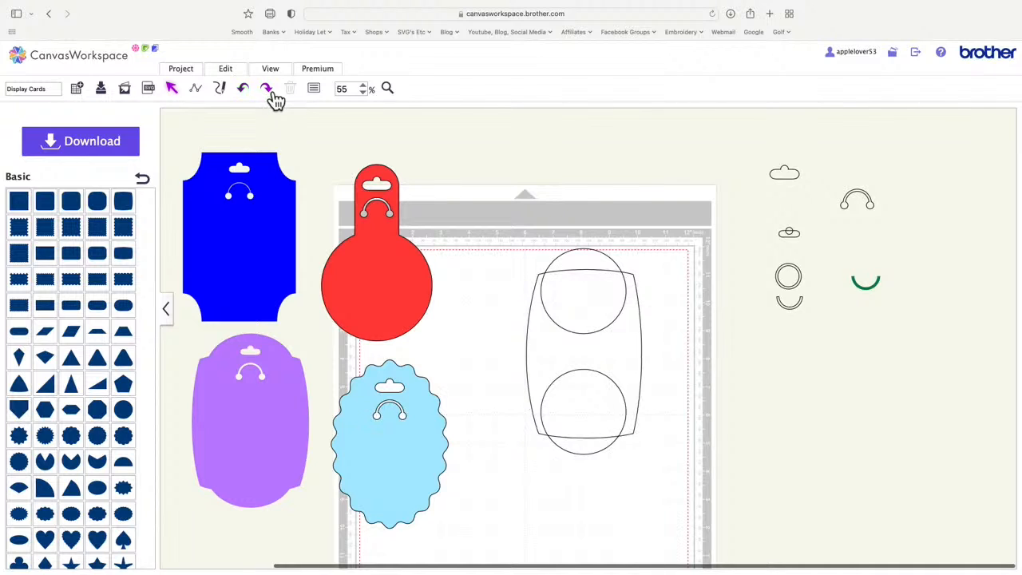
pyautogui.click(277, 94)
# - Shift the bulging rectangle slightly, reduce its height a little, and centre it between the two circles
pyautogui.click(629, 347)
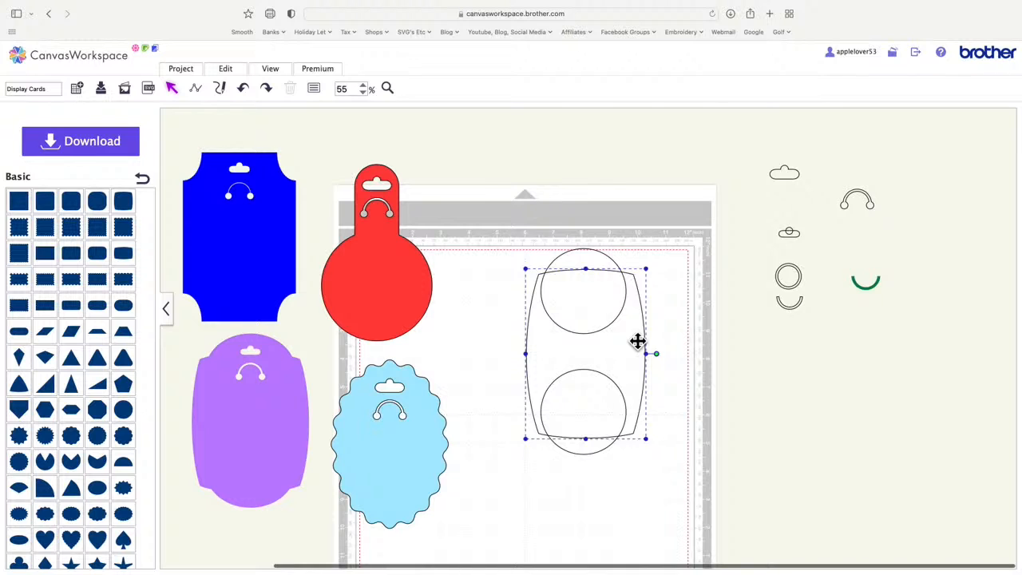
pyautogui.scroll(-3, 637, 341)
pyautogui.scroll(2, 637, 341)
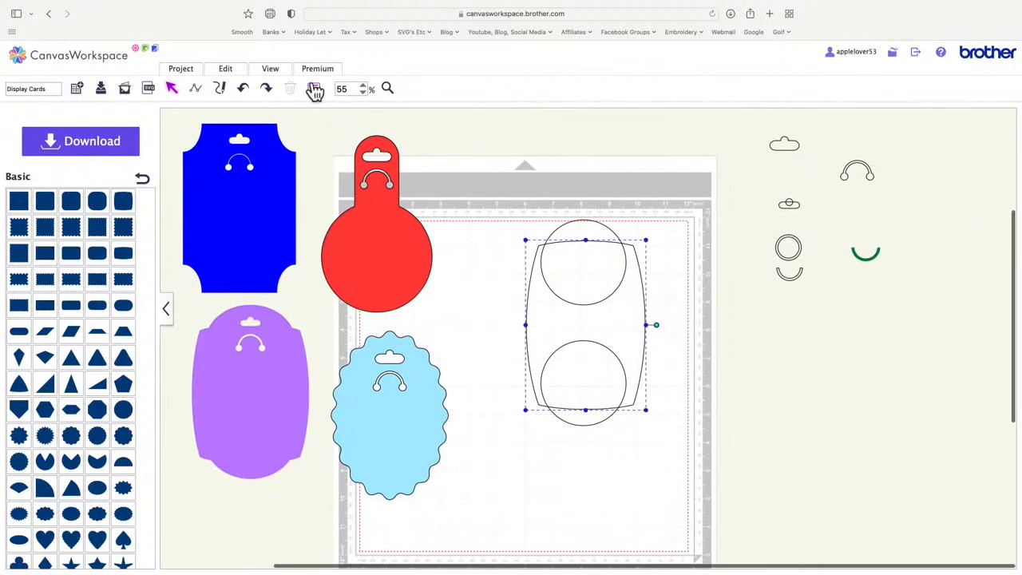
pyautogui.click(319, 92)
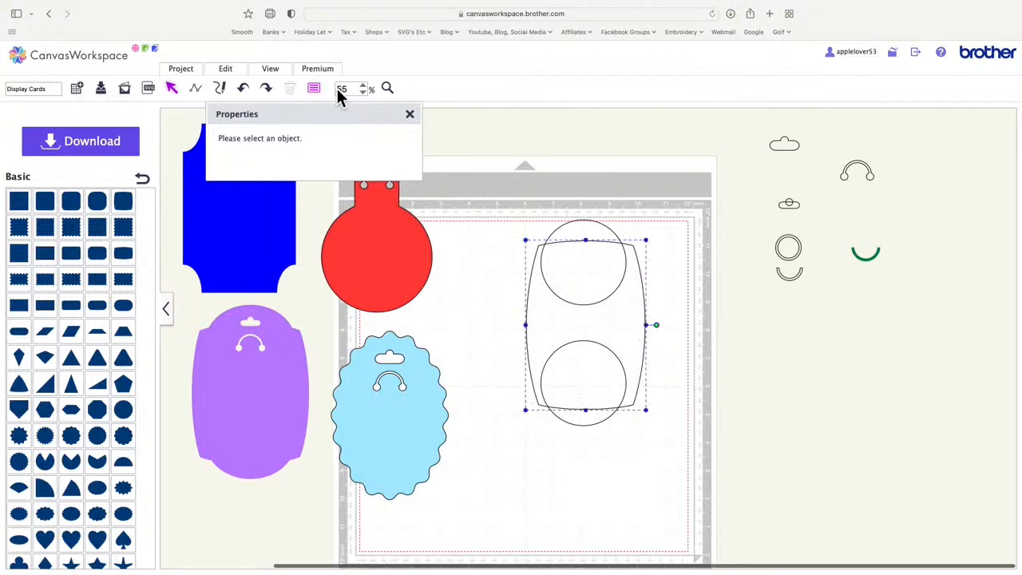
pyautogui.moveTo(249, 82)
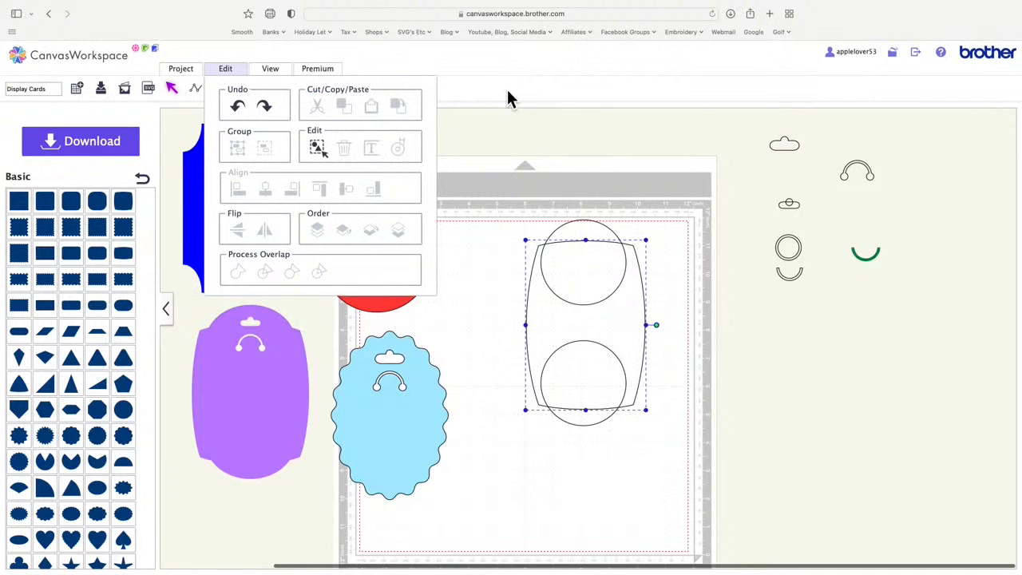
pyautogui.click(683, 282)
pyautogui.click(621, 322)
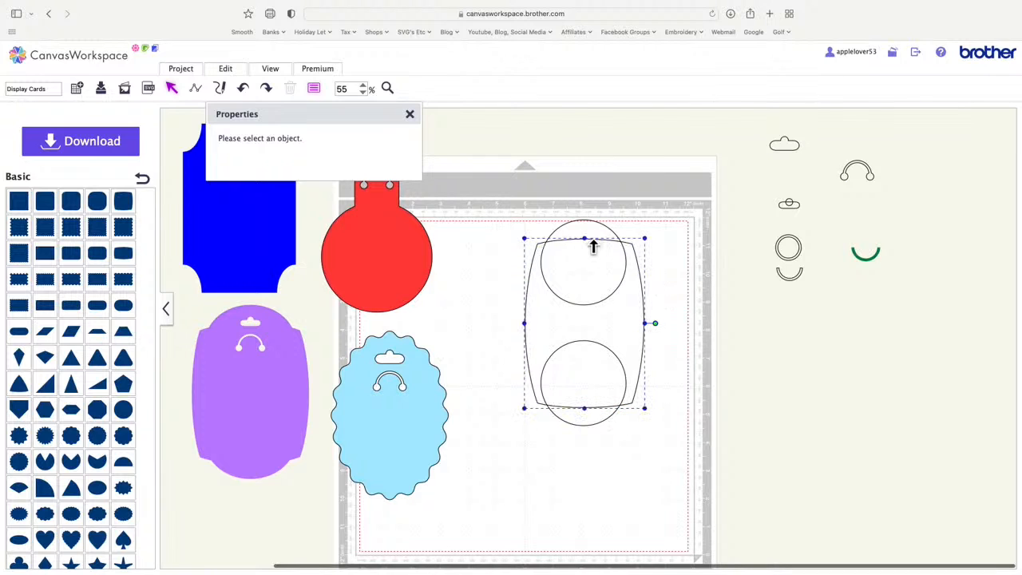
pyautogui.moveTo(592, 246); pyautogui.dragTo(593, 262)
pyautogui.moveTo(611, 336); pyautogui.dragTo(612, 328)
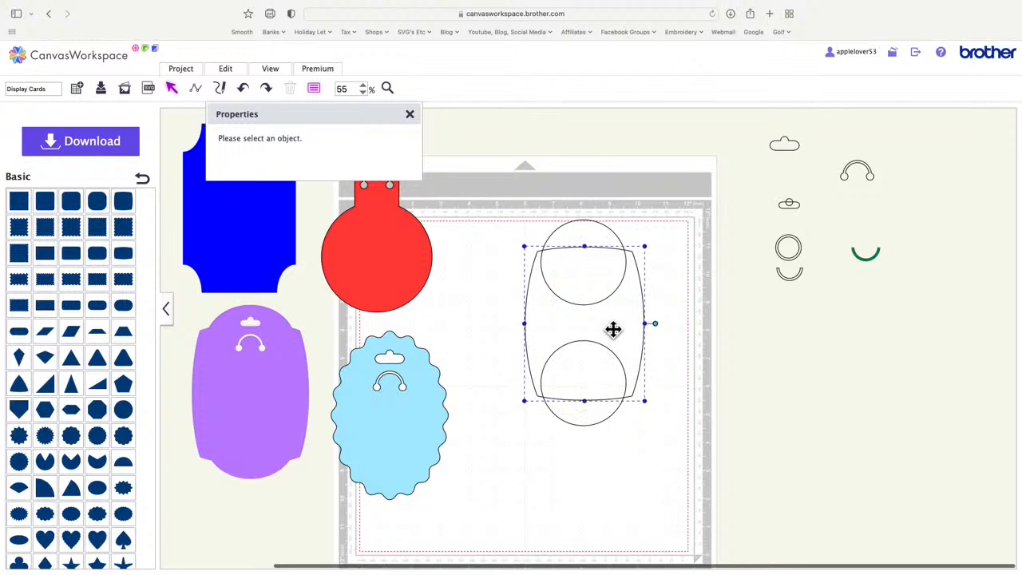
# - Try to weld the shortened bulging rectangle and both circles into one outline
pyautogui.moveTo(504, 211); pyautogui.dragTo(654, 448)
pyautogui.click(231, 70)
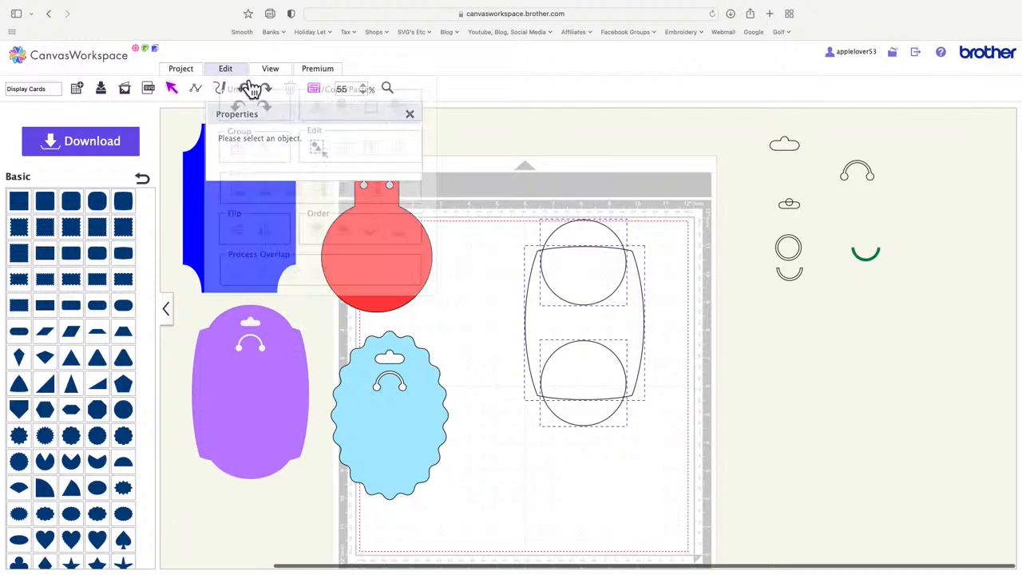
pyautogui.click(532, 175)
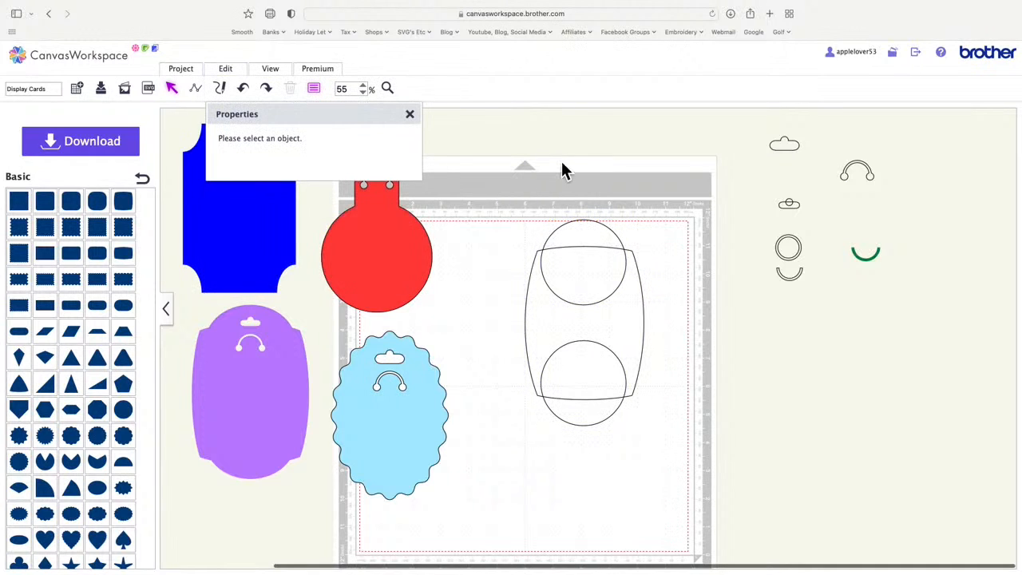
pyautogui.click(408, 115)
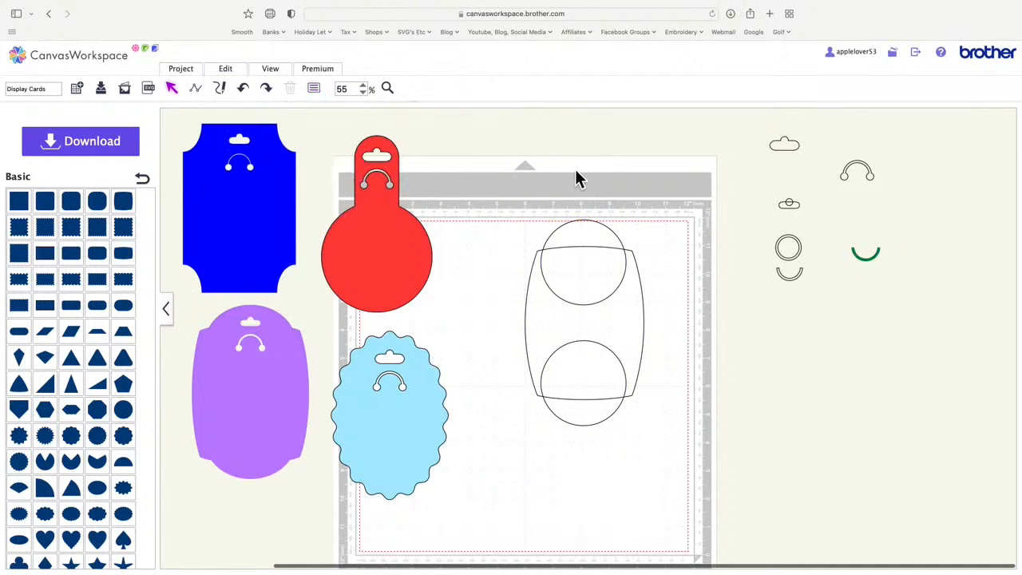
pyautogui.click(608, 285)
pyautogui.moveTo(501, 203); pyautogui.dragTo(683, 453)
pyautogui.click(236, 79)
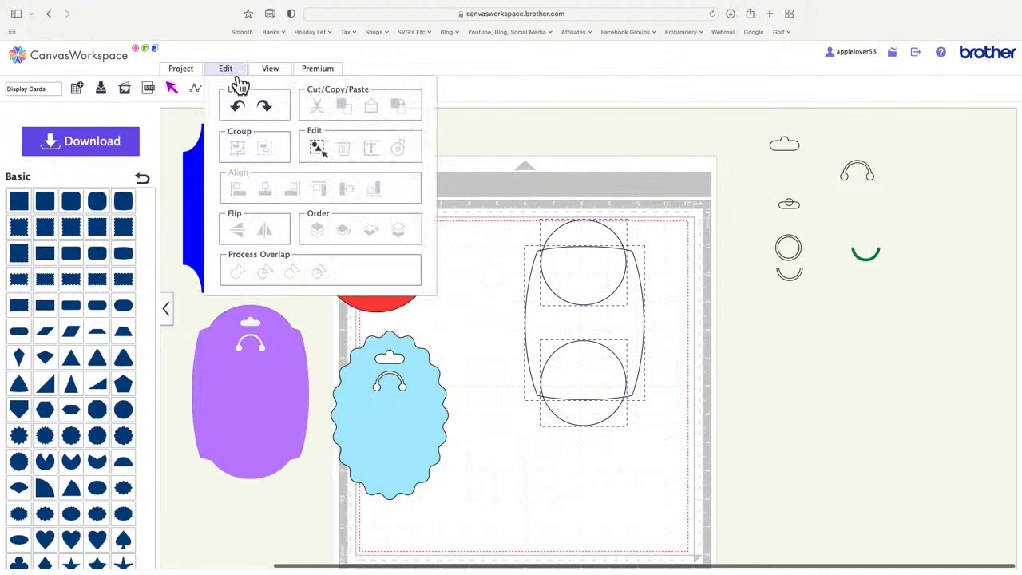
pyautogui.click(511, 135)
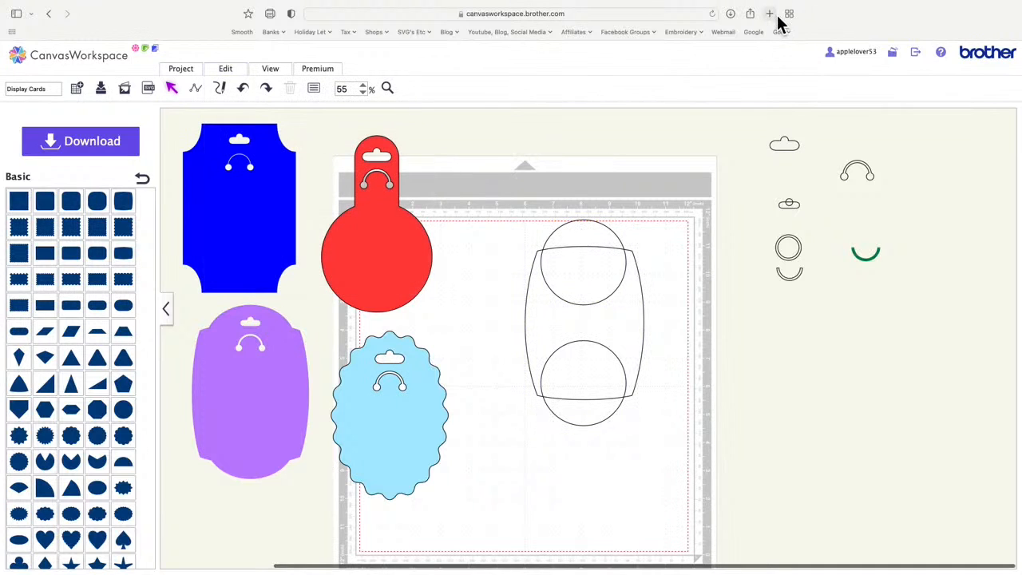
pyautogui.moveTo(824, 13)
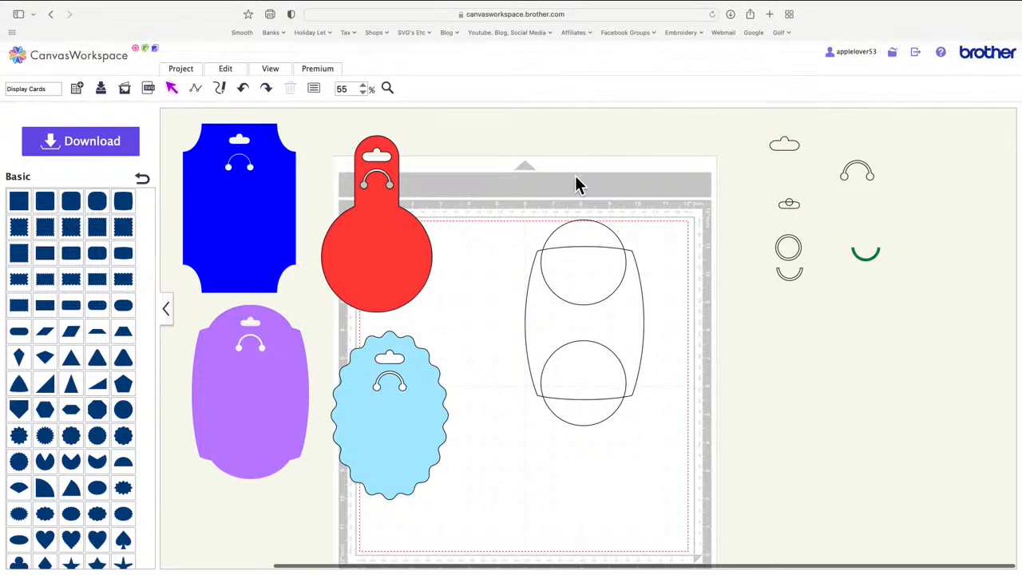
pyautogui.moveTo(485, 199); pyautogui.dragTo(680, 487)
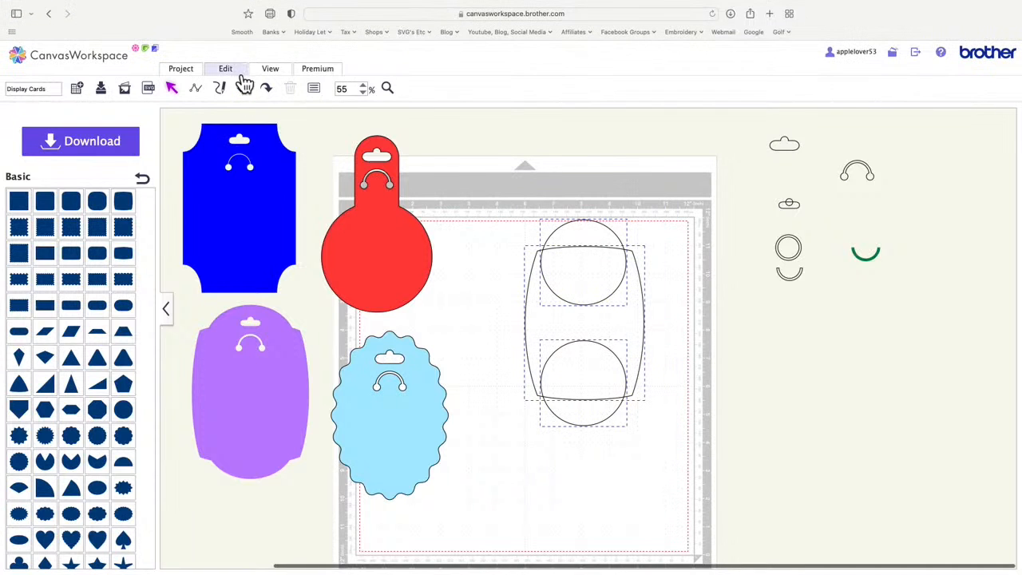
pyautogui.click(239, 71)
pyautogui.click(604, 169)
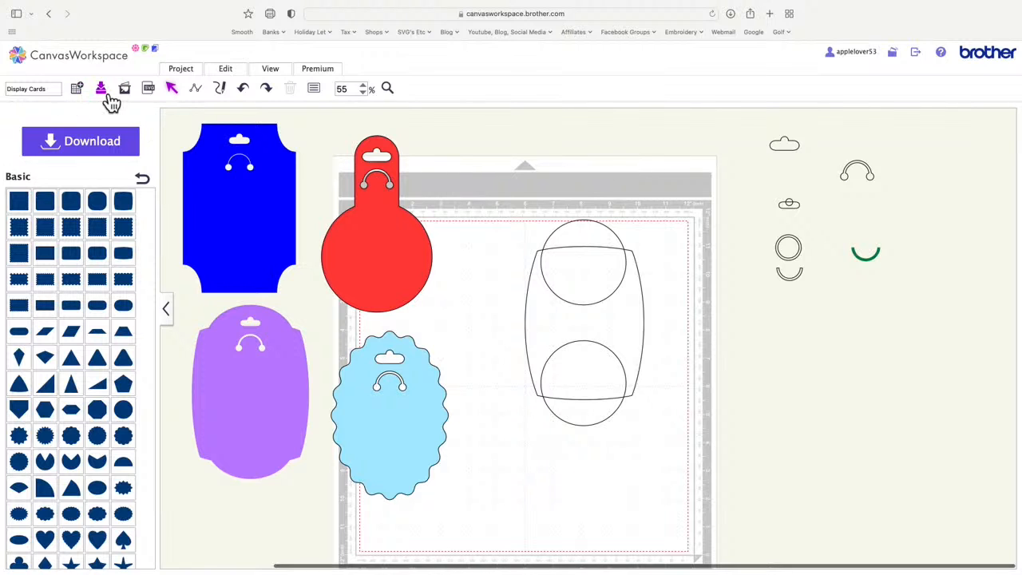
# - Move the four coloured cards and all spare hanger and slot pieces inside the mat's cutting area
pyautogui.moveTo(358, 236); pyautogui.dragTo(448, 341)
pyautogui.moveTo(394, 452); pyautogui.dragTo(430, 478)
pyautogui.moveTo(280, 426); pyautogui.dragTo(460, 345)
pyautogui.moveTo(271, 216); pyautogui.dragTo(428, 363)
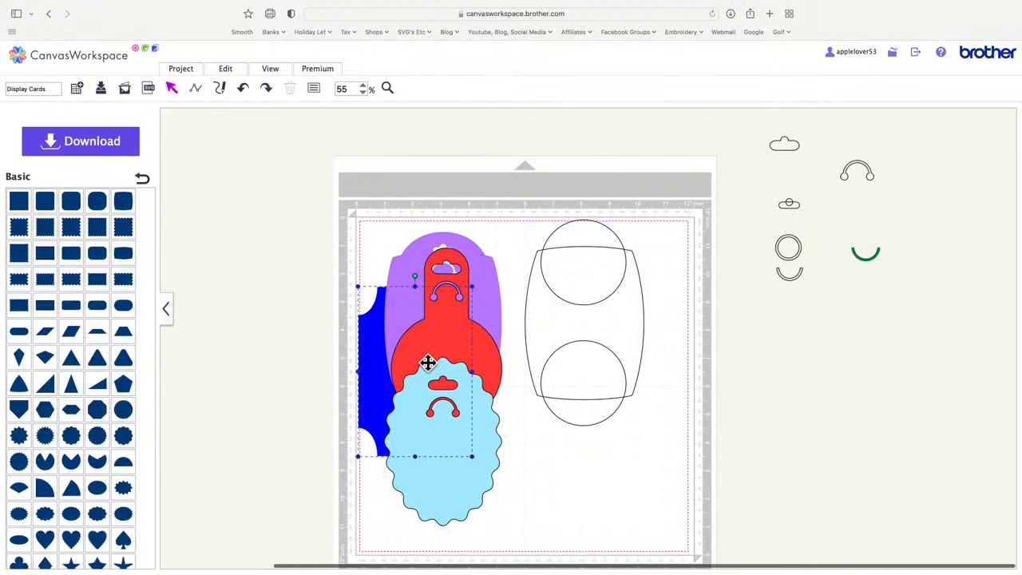
pyautogui.moveTo(942, 287); pyautogui.dragTo(940, 284)
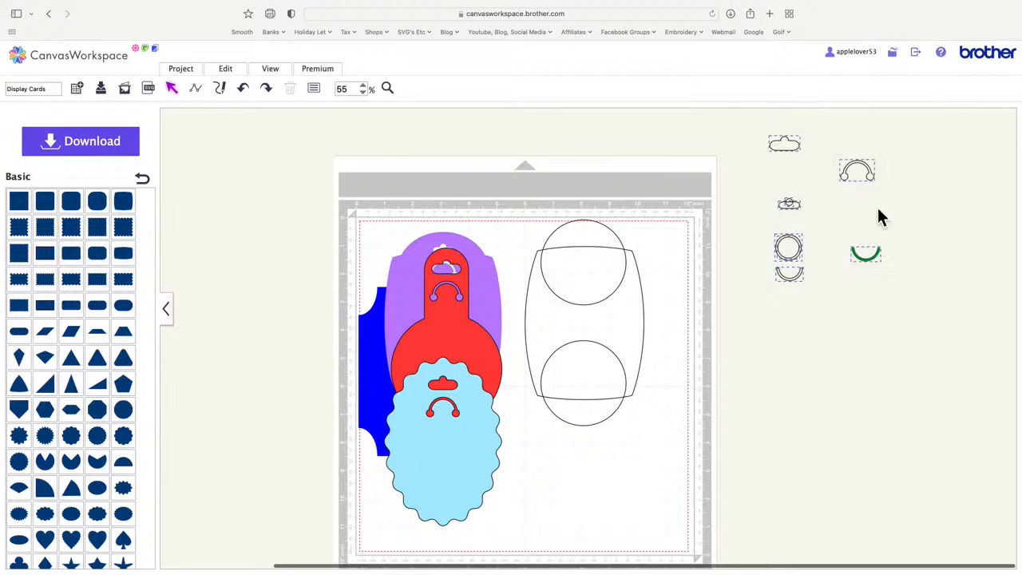
pyautogui.moveTo(872, 172); pyautogui.dragTo(618, 440)
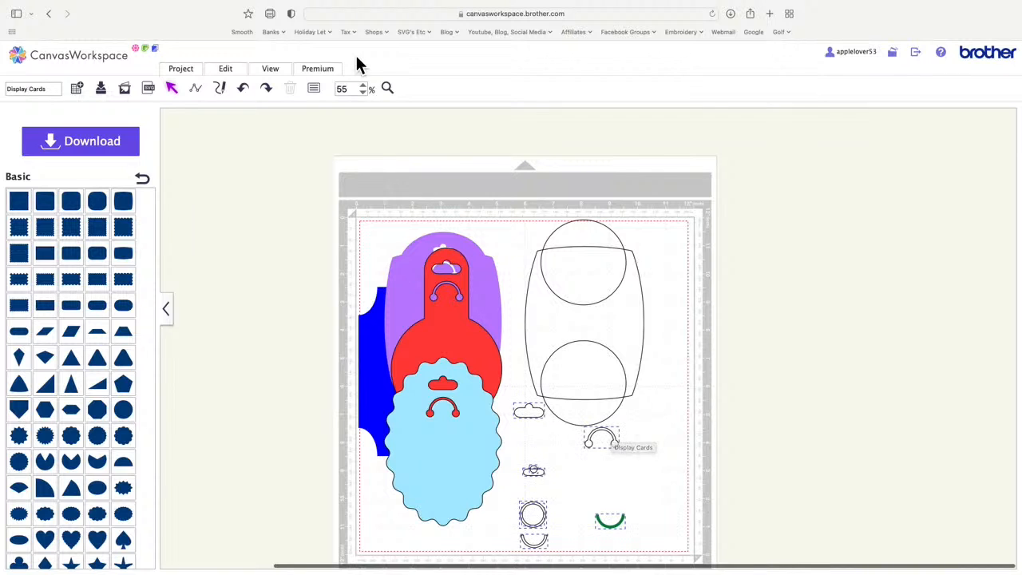
# - Save the Display Cards project and reopen it from My Projects
pyautogui.click(104, 89)
pyautogui.click(618, 336)
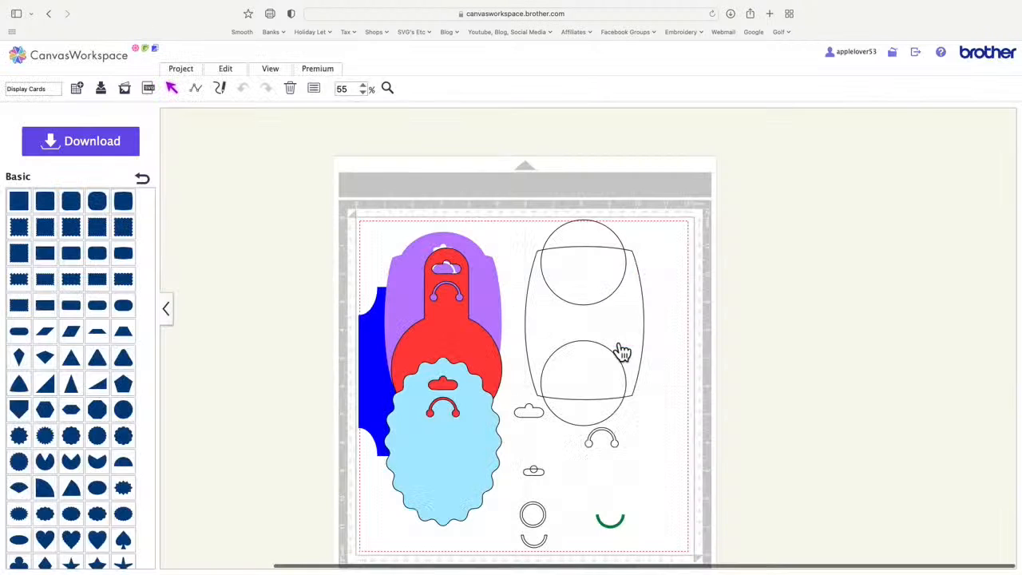
pyautogui.click(94, 64)
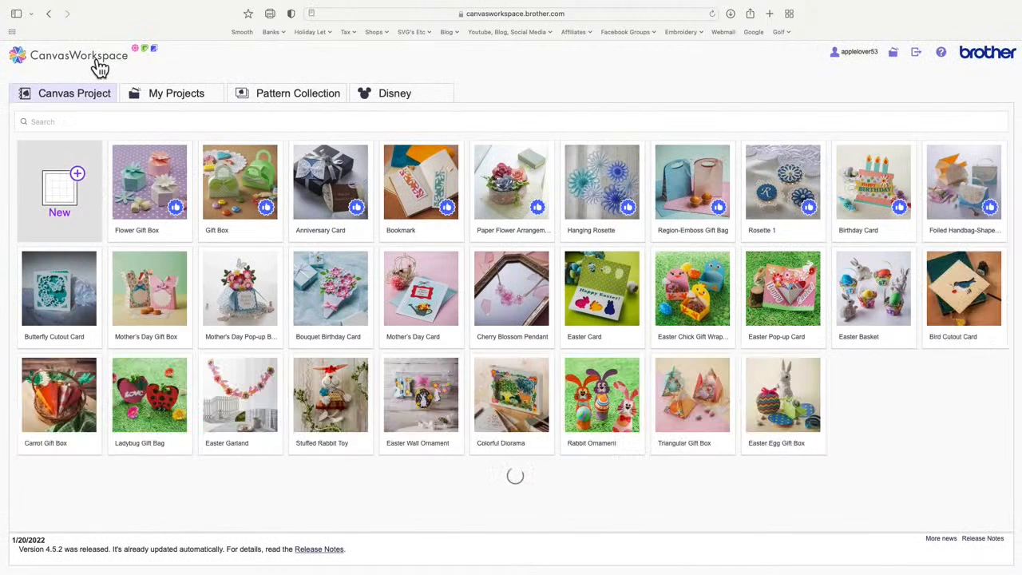
pyautogui.click(179, 104)
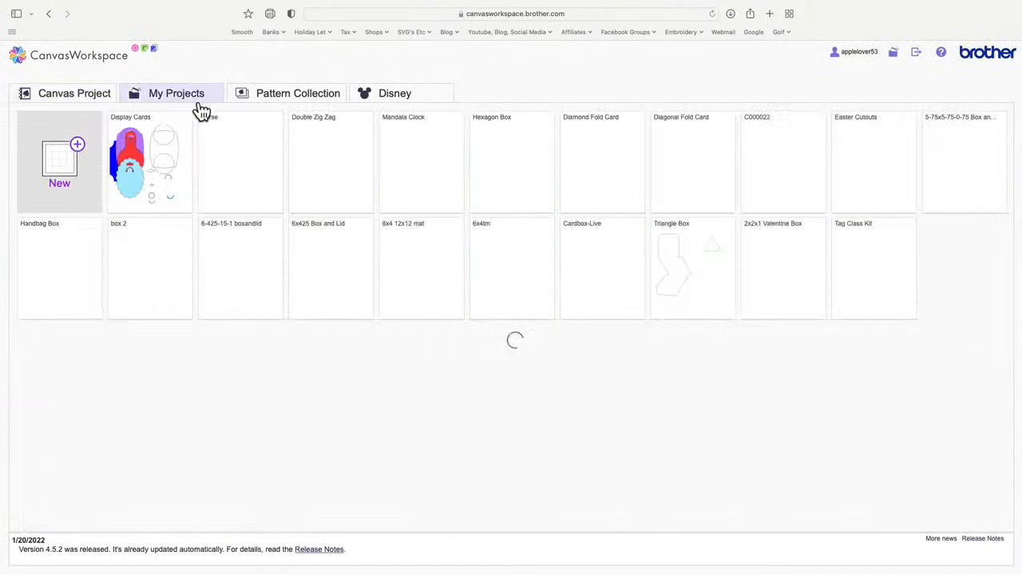
pyautogui.click(133, 185)
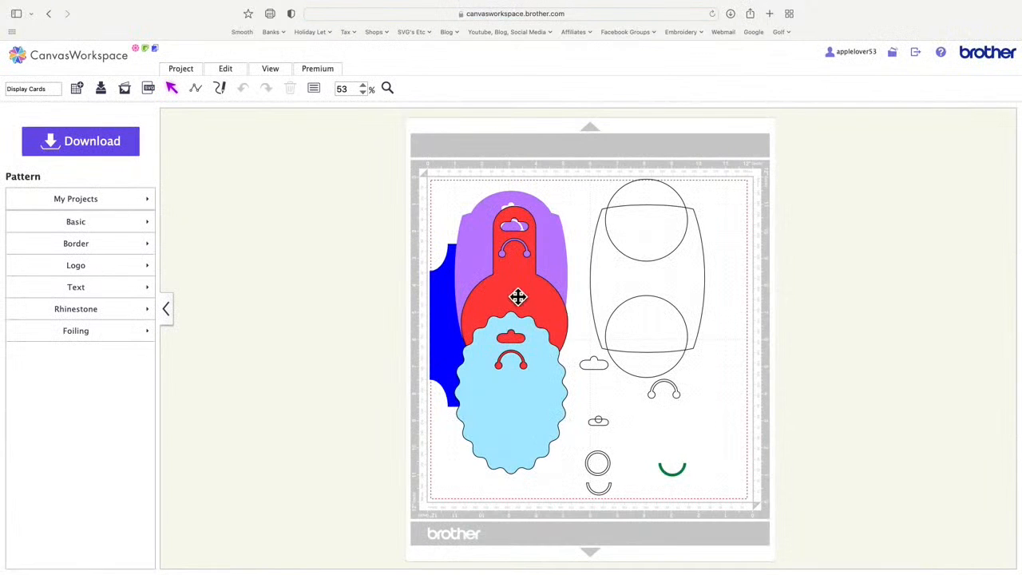
# - Move the four coloured cards off the mat's left side and the spare hanger hole and curved slot towards its lower-right corner
pyautogui.moveTo(518, 384); pyautogui.dragTo(377, 342)
pyautogui.moveTo(495, 338); pyautogui.dragTo(374, 289)
pyautogui.moveTo(505, 256); pyautogui.dragTo(378, 256)
pyautogui.moveTo(479, 360); pyautogui.dragTo(380, 359)
pyautogui.moveTo(602, 371); pyautogui.dragTo(764, 446)
# - Align the bulging rectangle and both circles on a common vertical centre line and try welding them into one outline
pyautogui.moveTo(578, 180); pyautogui.dragTo(717, 381)
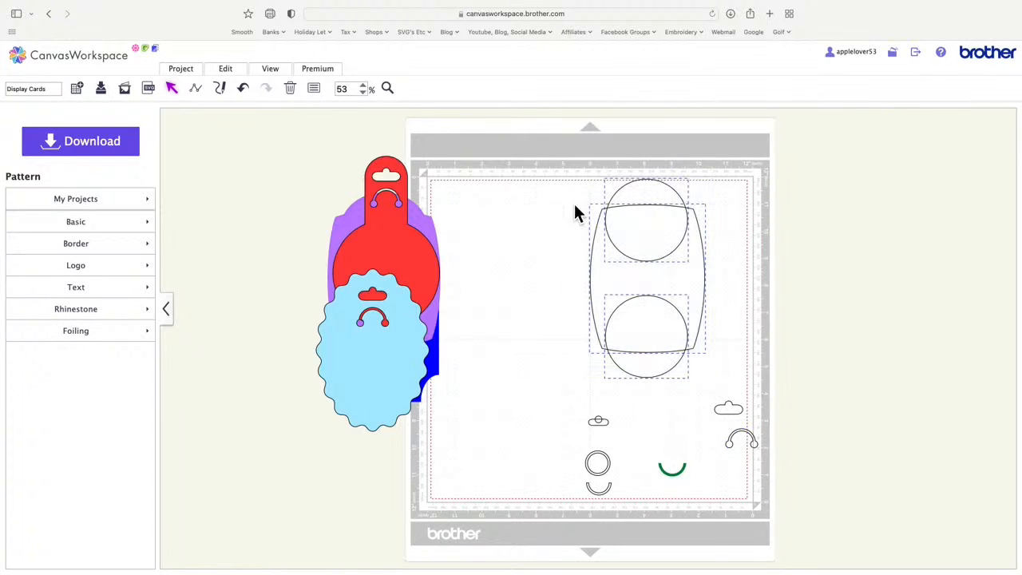
pyautogui.click(239, 73)
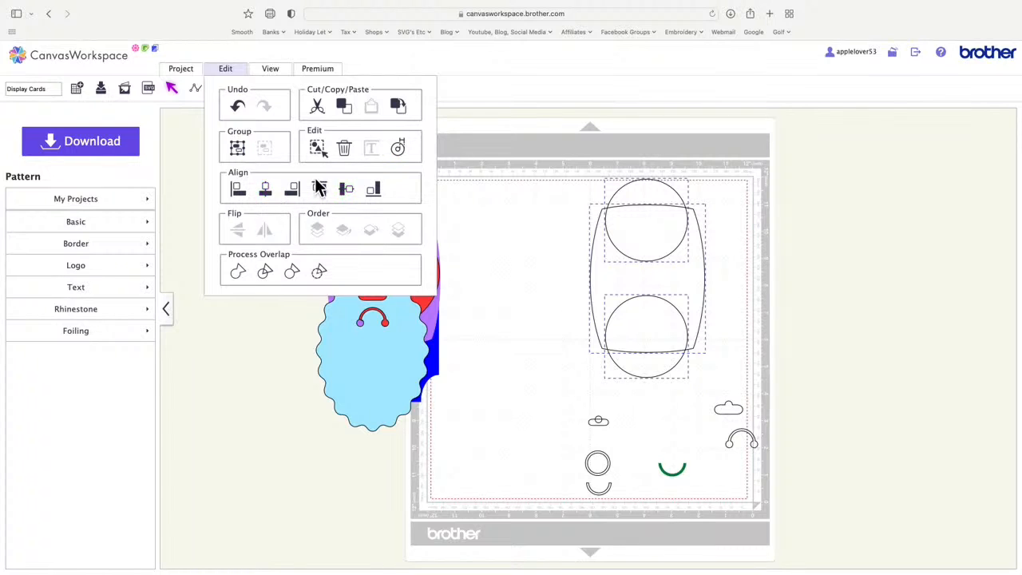
pyautogui.click(266, 192)
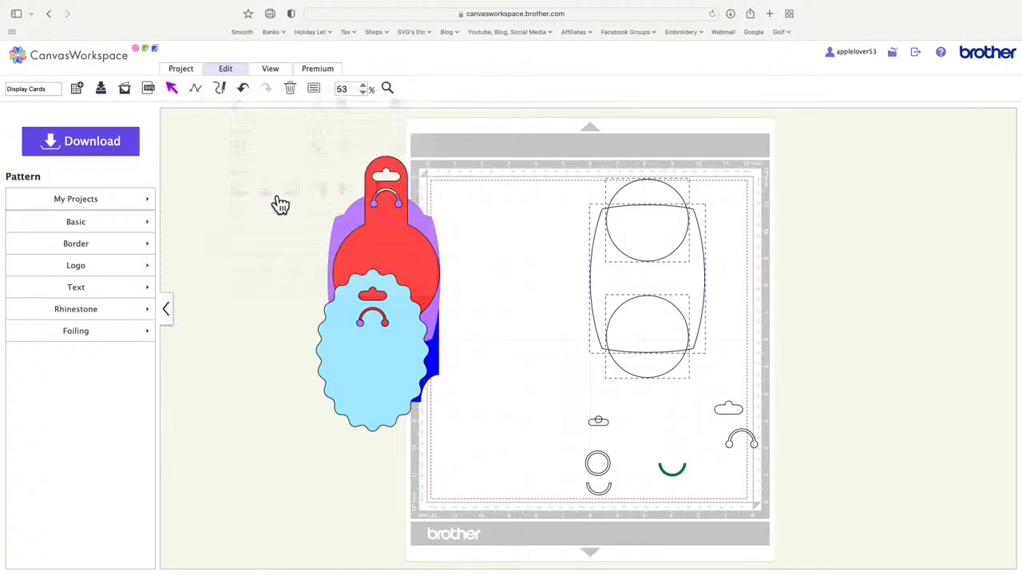
pyautogui.click(239, 74)
pyautogui.click(238, 273)
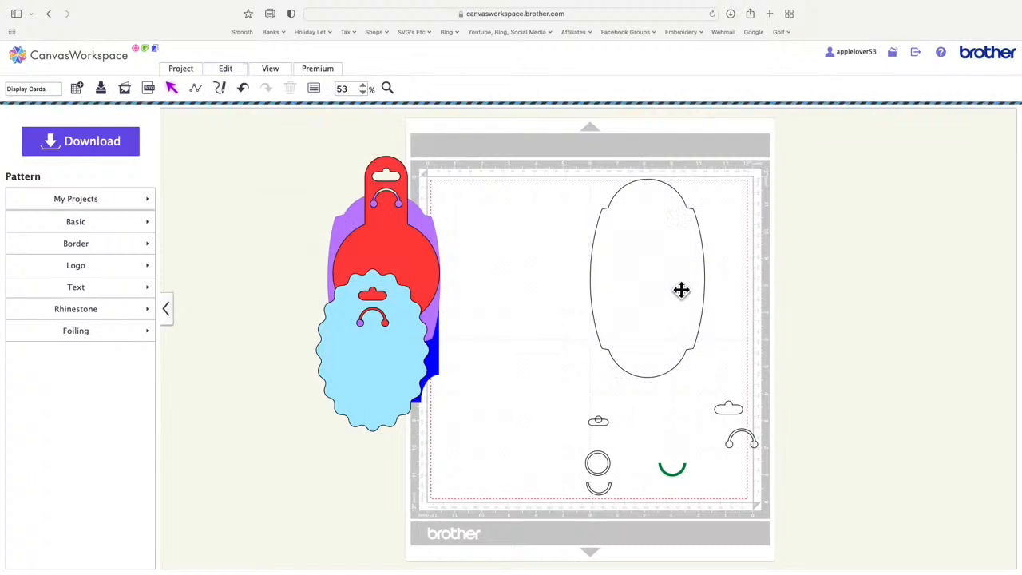
# - Move the welded outline beside the coloured cards and spread the cards apart to compare it with the purple card
pyautogui.click(664, 256)
pyautogui.moveTo(663, 255); pyautogui.dragTo(554, 271)
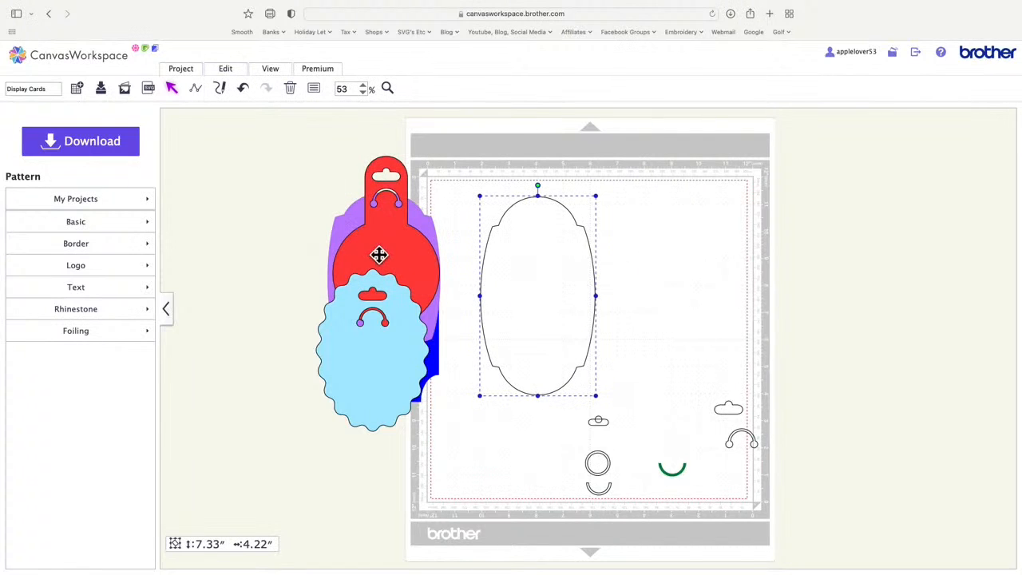
pyautogui.moveTo(384, 346); pyautogui.dragTo(299, 396)
pyautogui.click(378, 280)
pyautogui.moveTo(378, 281); pyautogui.dragTo(276, 282)
pyautogui.moveTo(416, 277); pyautogui.dragTo(402, 242)
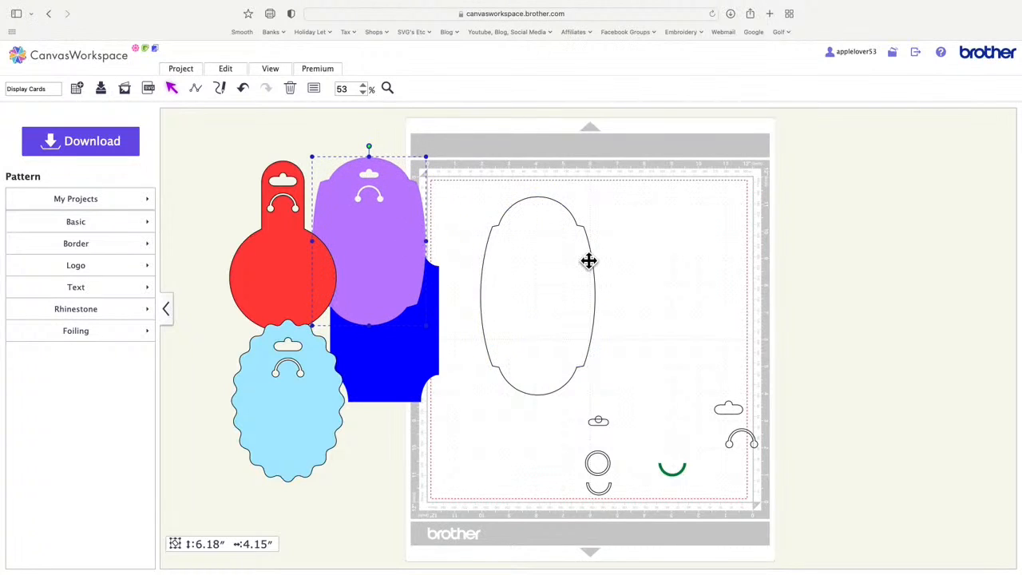
pyautogui.click(570, 265)
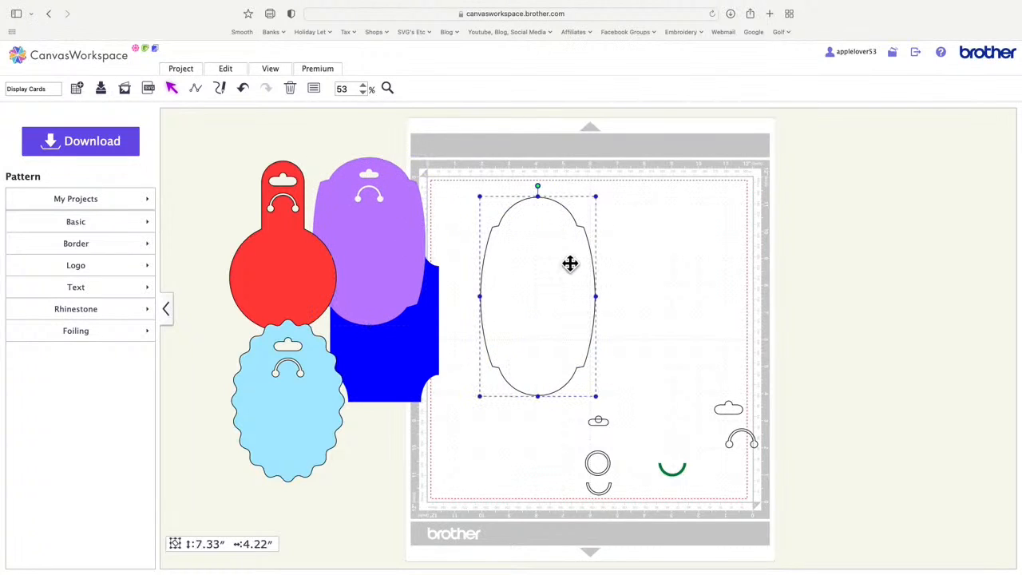
# - Undo the card and outline moves and the weld, back to the separate bulging rectangle and circles
pyautogui.click(250, 97)
pyautogui.click(254, 96)
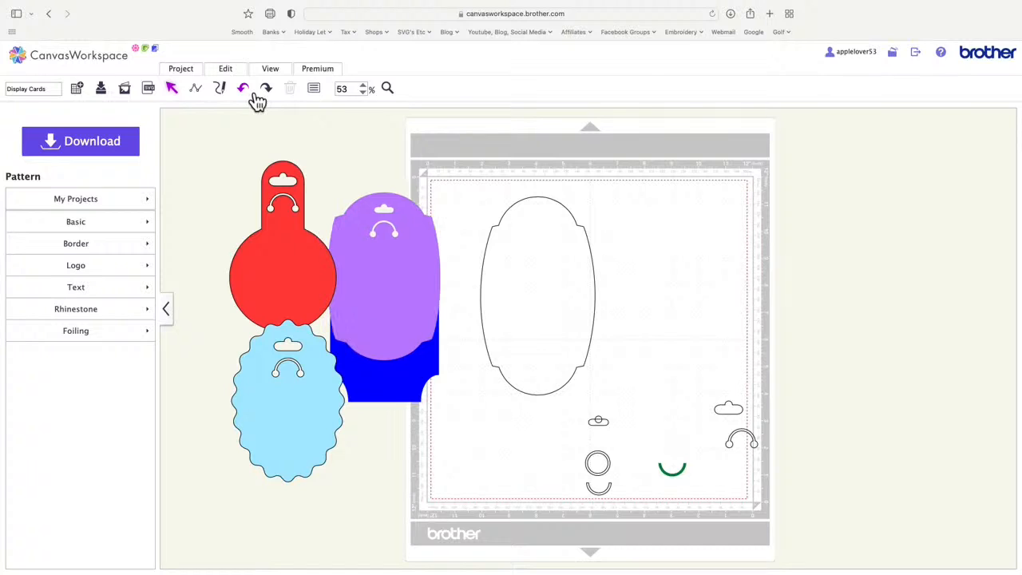
pyautogui.click(253, 98)
pyautogui.click(254, 97)
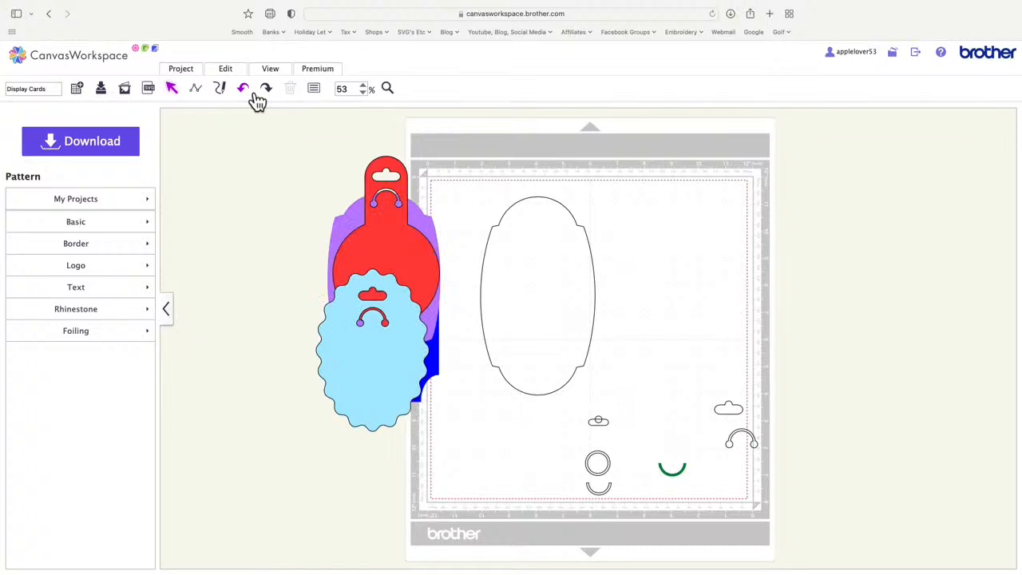
pyautogui.click(254, 97)
pyautogui.click(254, 97)
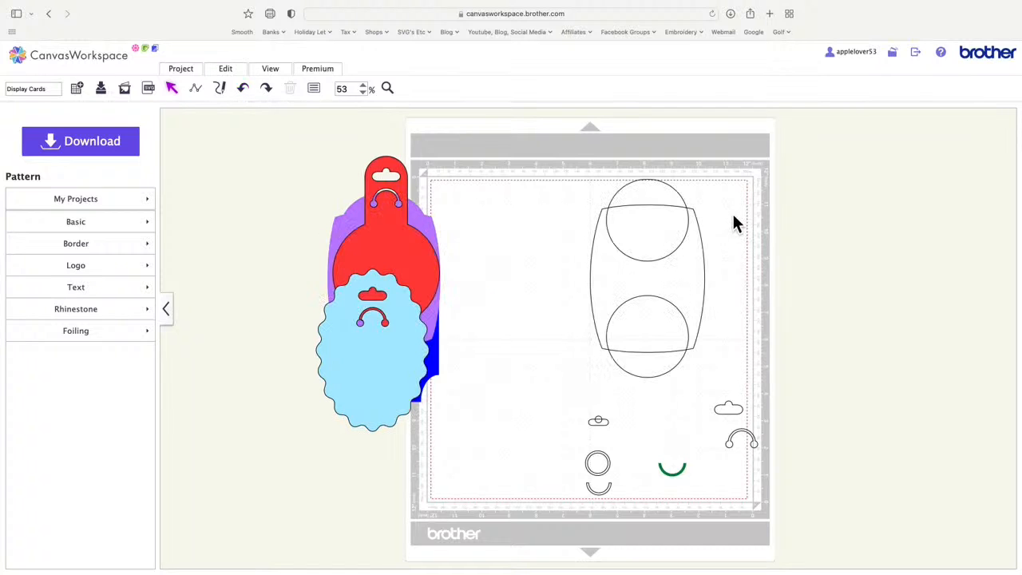
# - Move the upper circle straight down so less of it extends above the bulging rectangle
pyautogui.click(665, 198)
pyautogui.press('Down')
pyautogui.press('Down')
pyautogui.press('Down')
pyautogui.press('Down')
pyautogui.press('Down')
pyautogui.press('Down')
pyautogui.press('Down')
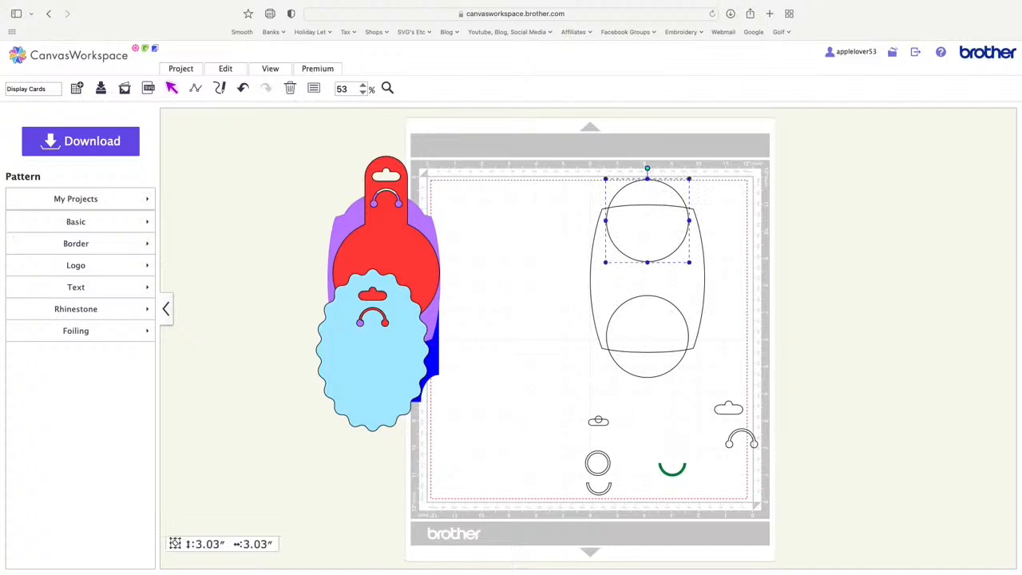
pyautogui.press('Down')
pyautogui.press('Down')
pyautogui.press('Down')
pyautogui.press('Down')
pyautogui.press('Down')
pyautogui.press('Down')
pyautogui.press('Down')
pyautogui.press('Down')
pyautogui.press('Down')
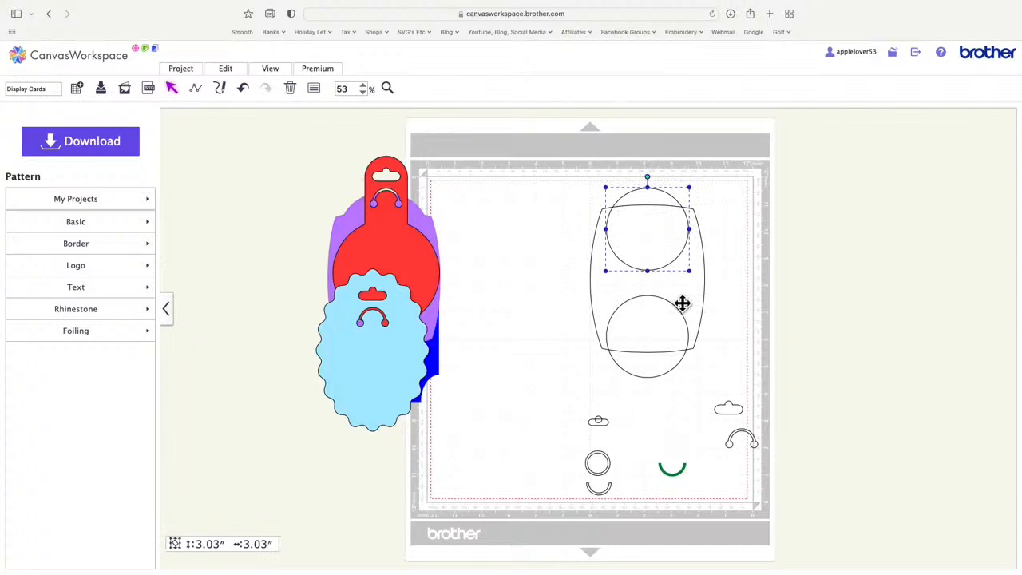
# - Move the lower circle straight up so less of it extends below the bulging rectangle
pyautogui.click(664, 372)
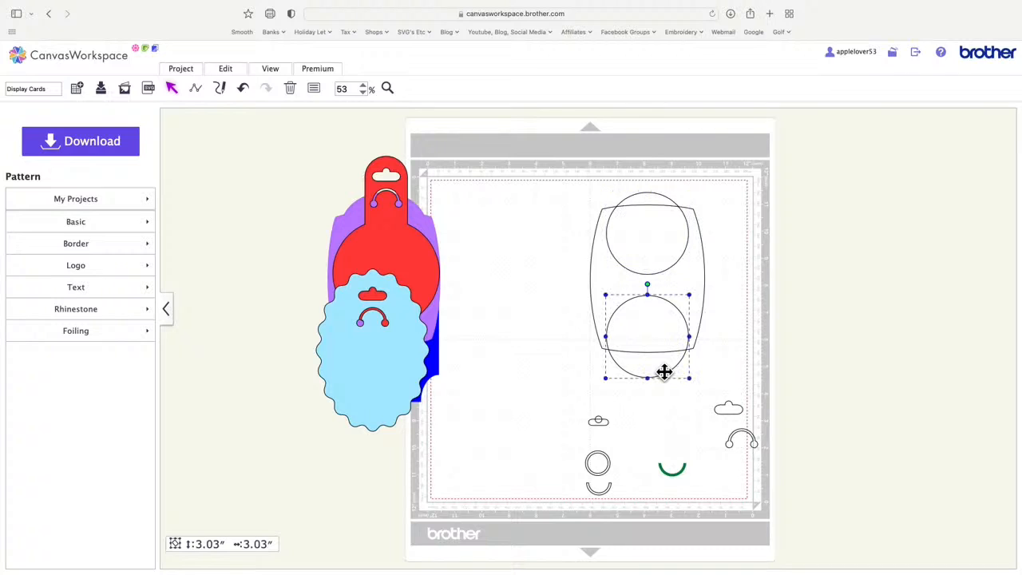
pyautogui.press('Up')
pyautogui.press('Up')
pyautogui.press('Up')
pyautogui.press('Up')
pyautogui.press('Up')
pyautogui.press('Up')
pyautogui.press('Up')
pyautogui.press('Up')
pyautogui.press('Up')
pyautogui.press('Up')
pyautogui.press('Up')
pyautogui.press('Up')
pyautogui.press('Up')
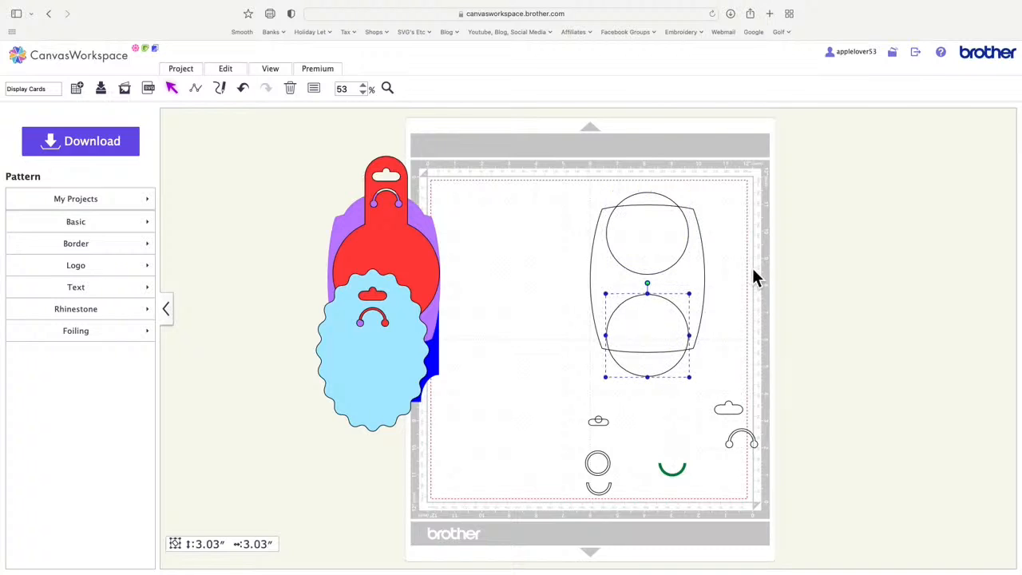
pyautogui.press('Up')
pyautogui.press('Up')
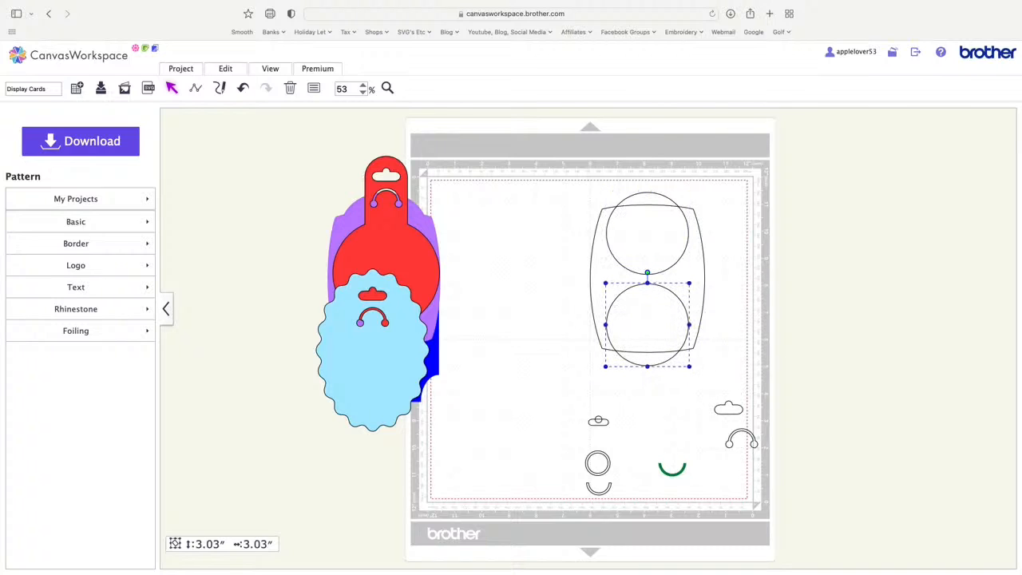
# - Centre the bulging rectangle and both repositioned circles horizontally and weld them into one card outline
pyautogui.moveTo(556, 179); pyautogui.dragTo(720, 368)
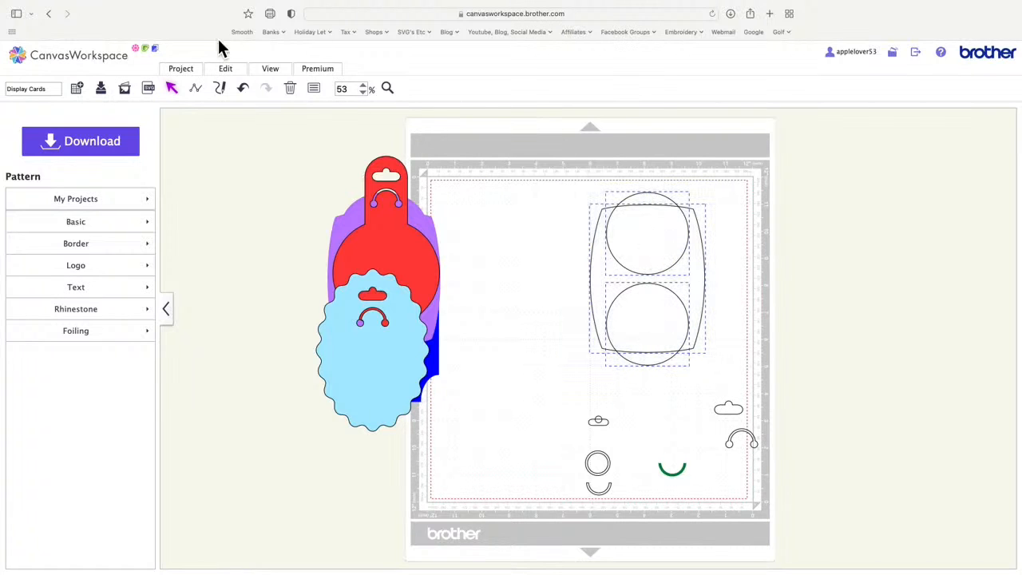
pyautogui.click(225, 69)
pyautogui.click(270, 194)
pyautogui.click(228, 71)
pyautogui.click(239, 273)
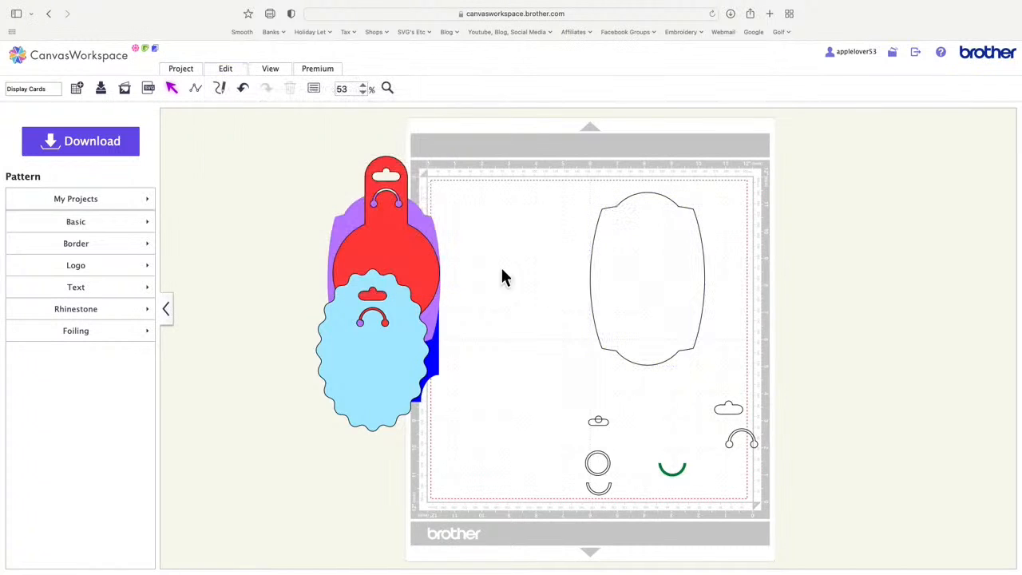
# - Spread the coloured cards out further left of the mat and move the new card outline towards the mat's middle
pyautogui.moveTo(385, 355); pyautogui.dragTo(390, 425)
pyautogui.moveTo(390, 264); pyautogui.dragTo(360, 203)
pyautogui.moveTo(426, 312); pyautogui.dragTo(372, 342)
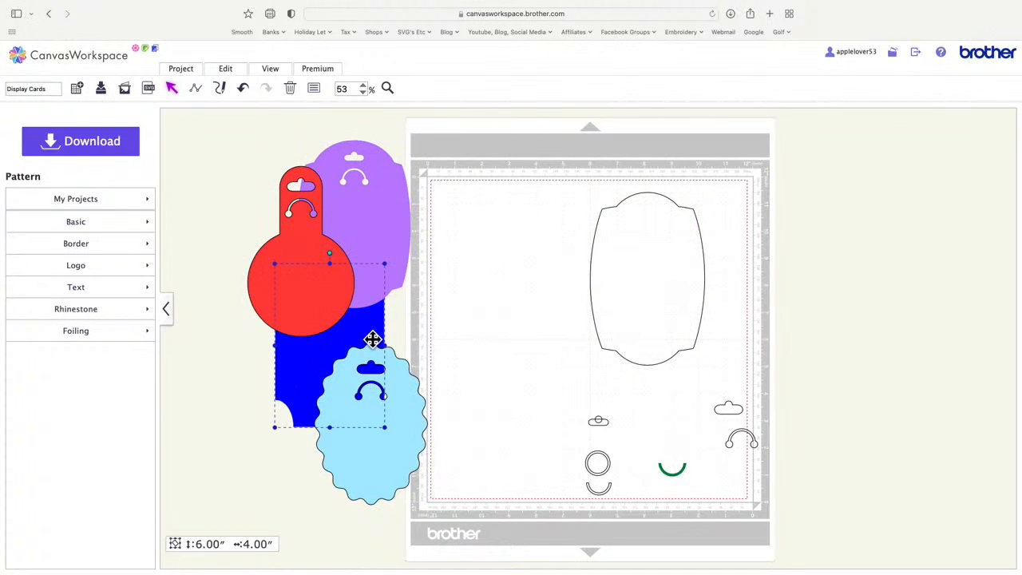
pyautogui.moveTo(679, 263); pyautogui.dragTo(607, 263)
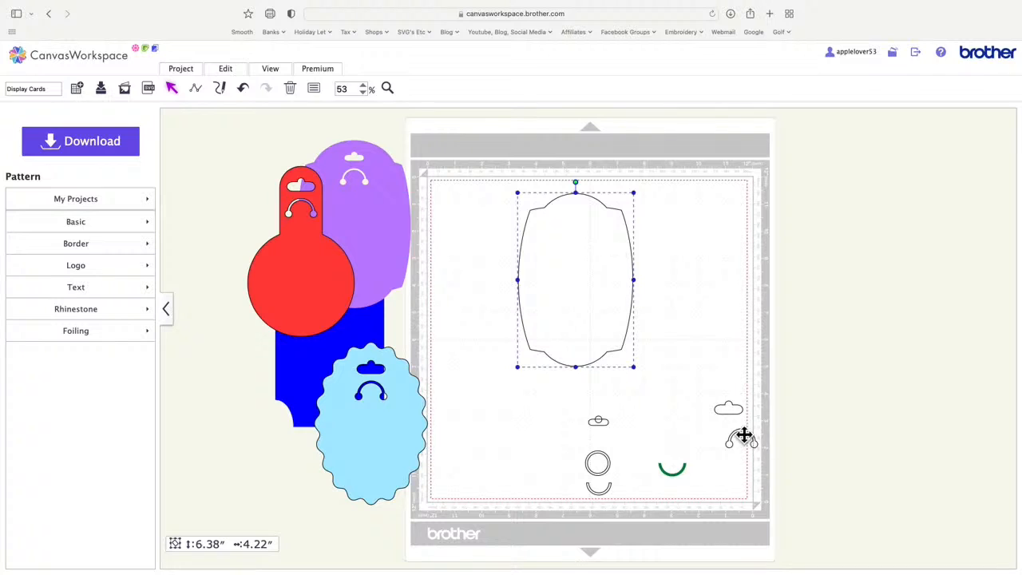
# - Place the spare hanger hole above the curved slot beside the card outline and centre the two pieces horizontally
pyautogui.moveTo(728, 410); pyautogui.dragTo(705, 233)
pyautogui.moveTo(759, 453); pyautogui.dragTo(718, 274)
pyautogui.moveTo(680, 210); pyautogui.dragTo(728, 279)
pyautogui.click(225, 69)
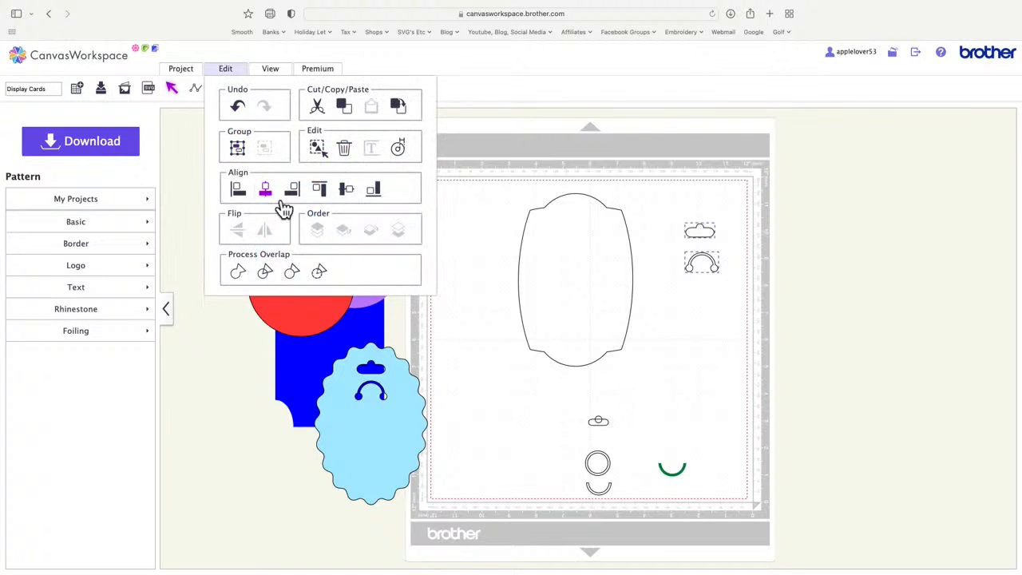
pyautogui.click(276, 195)
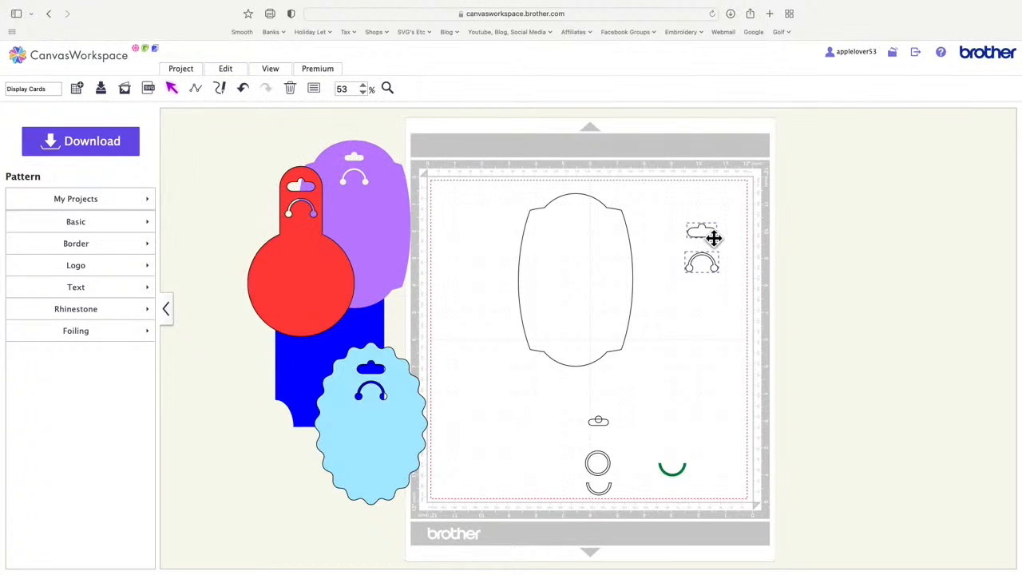
# - Move the hanger hole and curved slot together inside the upper part of the card outline
pyautogui.moveTo(713, 237); pyautogui.dragTo(587, 219)
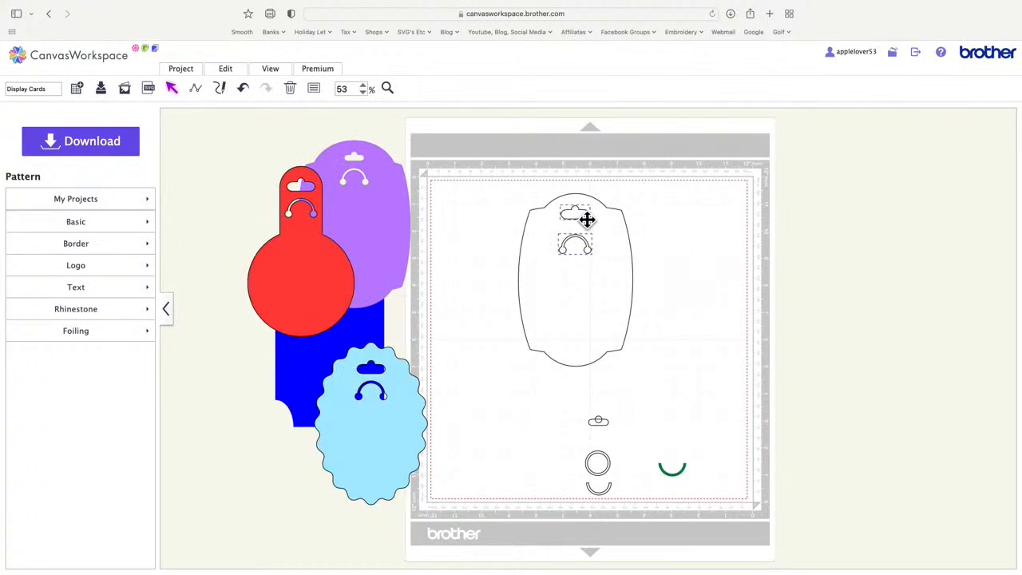
pyautogui.click(691, 235)
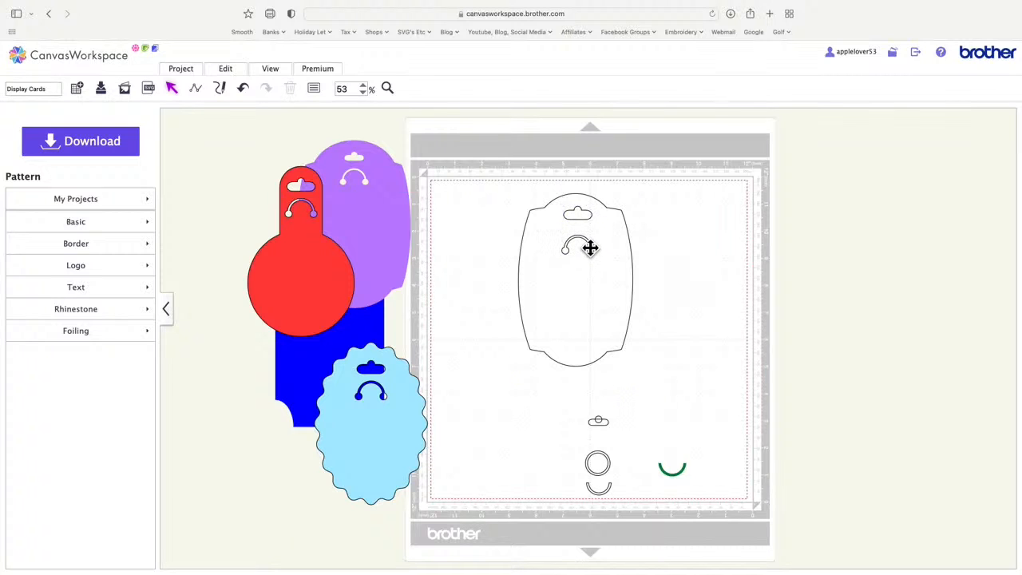
pyautogui.click(590, 248)
pyautogui.click(696, 247)
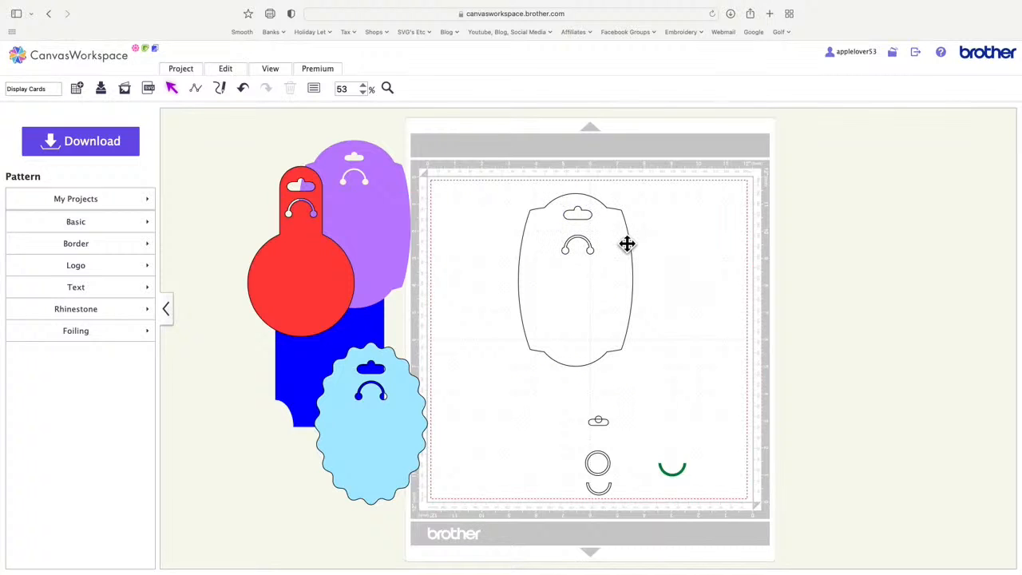
# - Move the card outline out of the way and shift the curved slot up slightly, closer to the hanger hole
pyautogui.moveTo(626, 243); pyautogui.dragTo(823, 243)
pyautogui.click(594, 252)
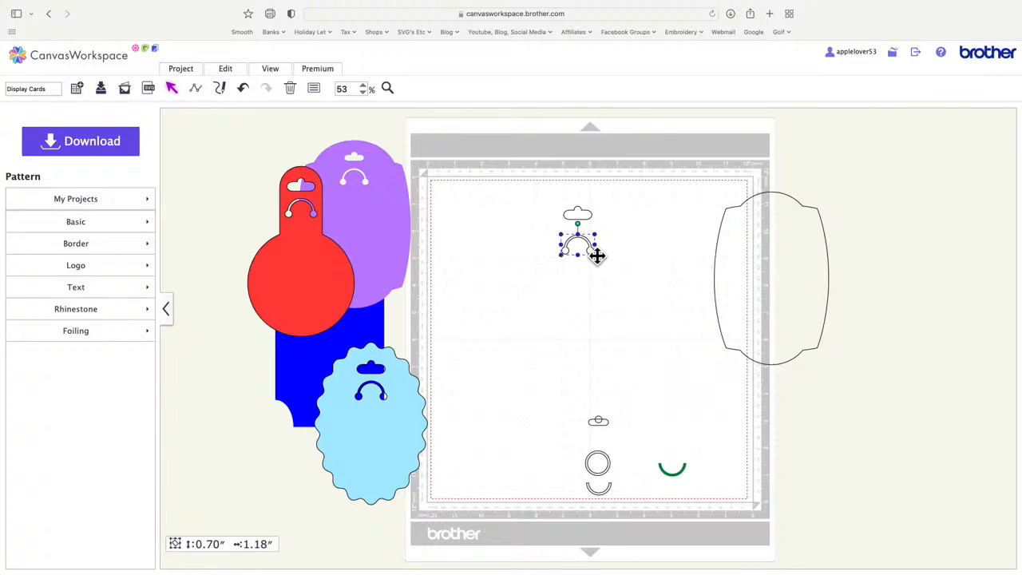
pyautogui.press('Up')
pyautogui.press('Up')
pyautogui.press('Up')
pyautogui.press('Up')
# - Place the hanger hole and curved slot near the top of the repositioned card outline and centre all three pieces horizontally
pyautogui.moveTo(783, 268); pyautogui.dragTo(721, 267)
pyautogui.moveTo(551, 197); pyautogui.dragTo(721, 221)
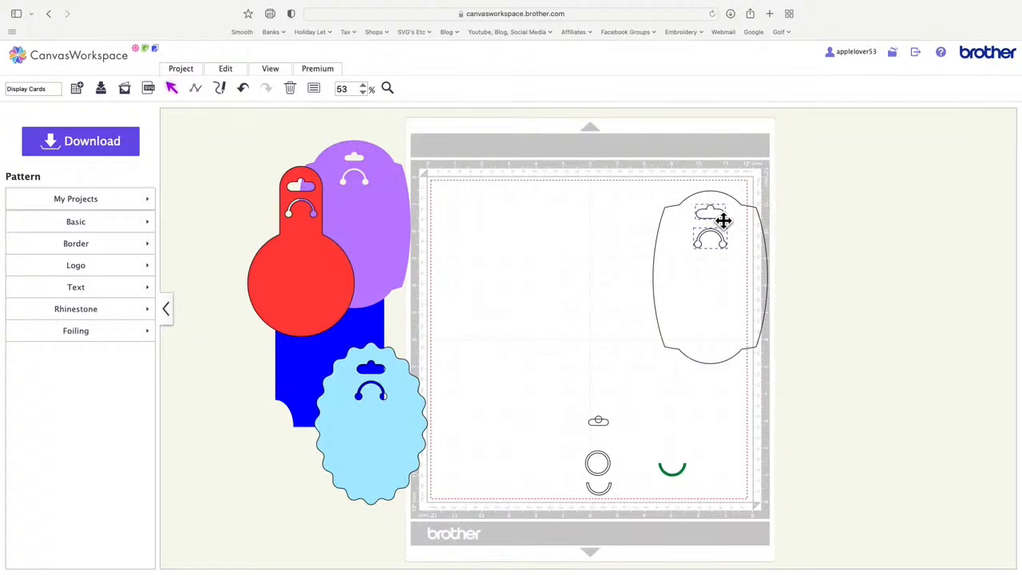
pyautogui.moveTo(631, 182); pyautogui.dragTo(793, 361)
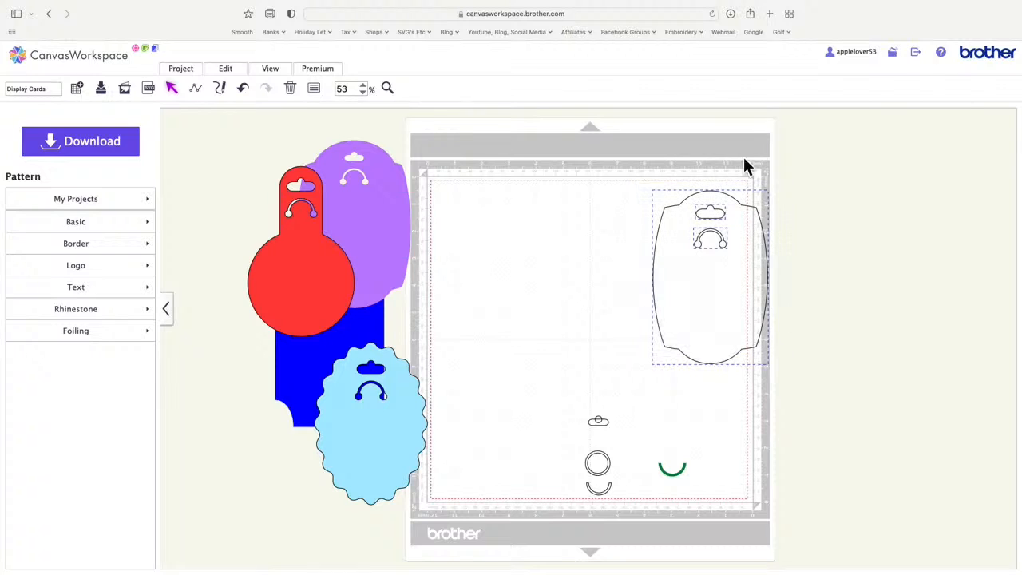
pyautogui.click(227, 70)
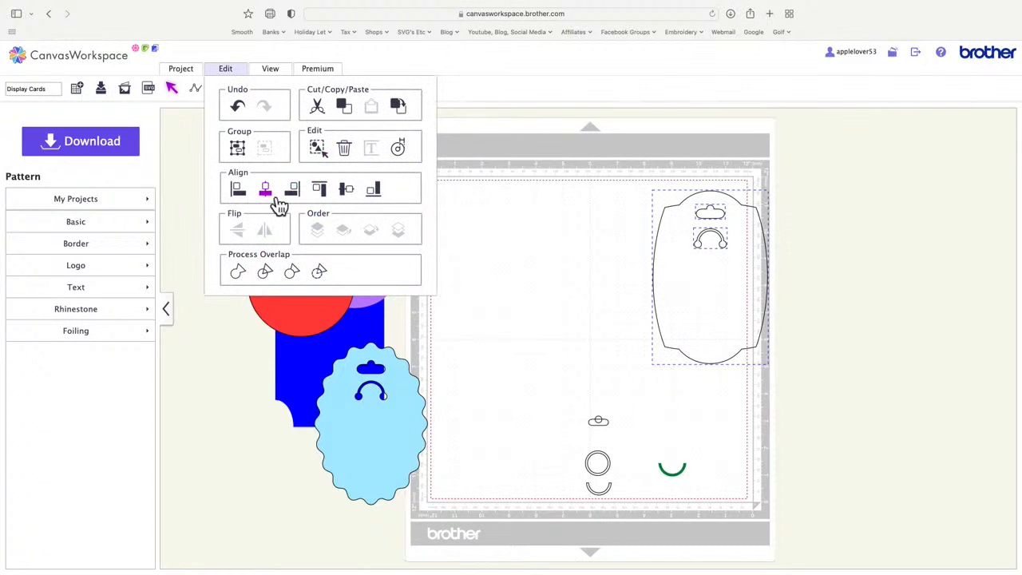
pyautogui.click(270, 197)
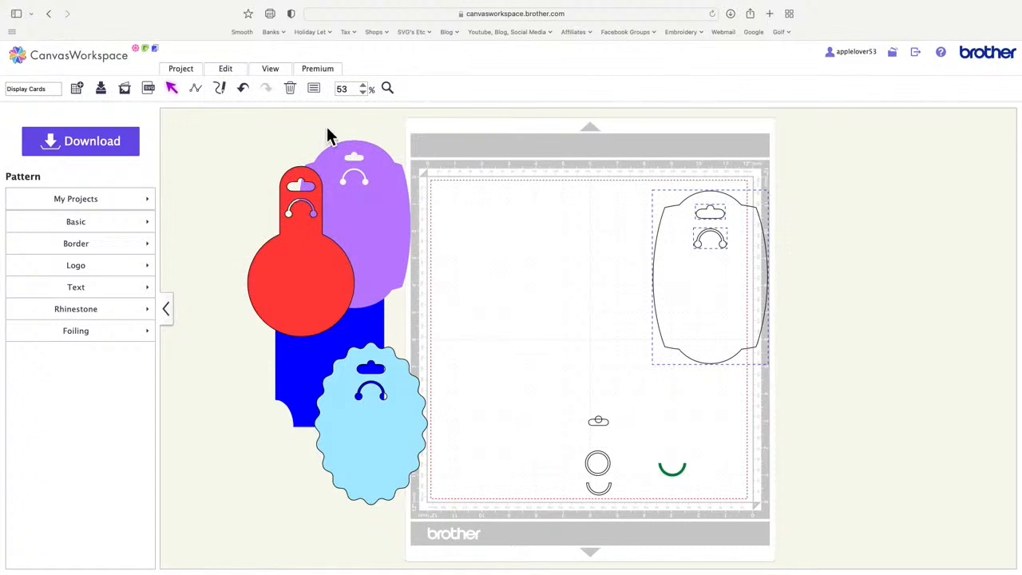
# - Try to subtract the hanger hole and curved slot from the card outline, and undo the attempt
pyautogui.click(237, 76)
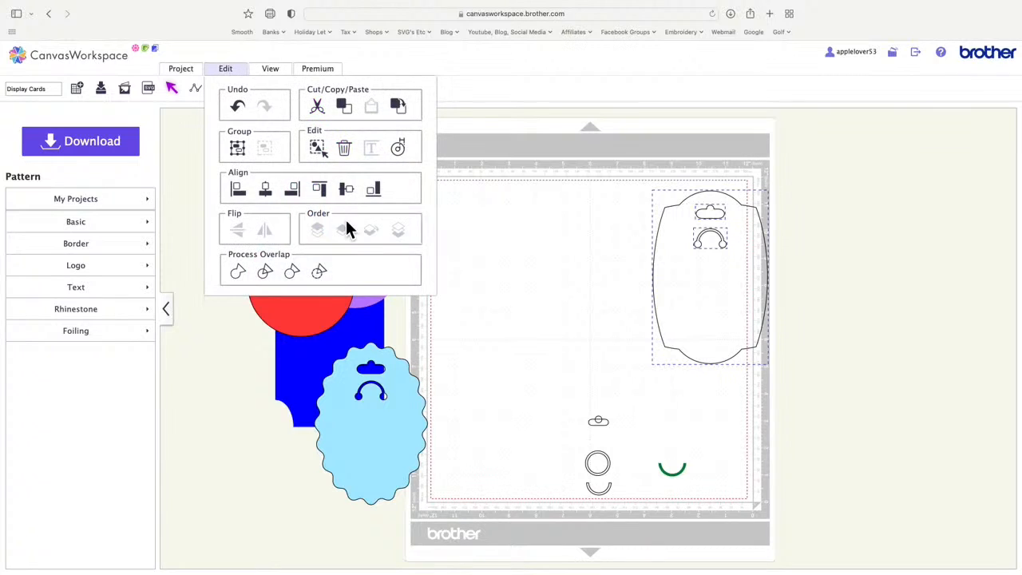
pyautogui.click(321, 273)
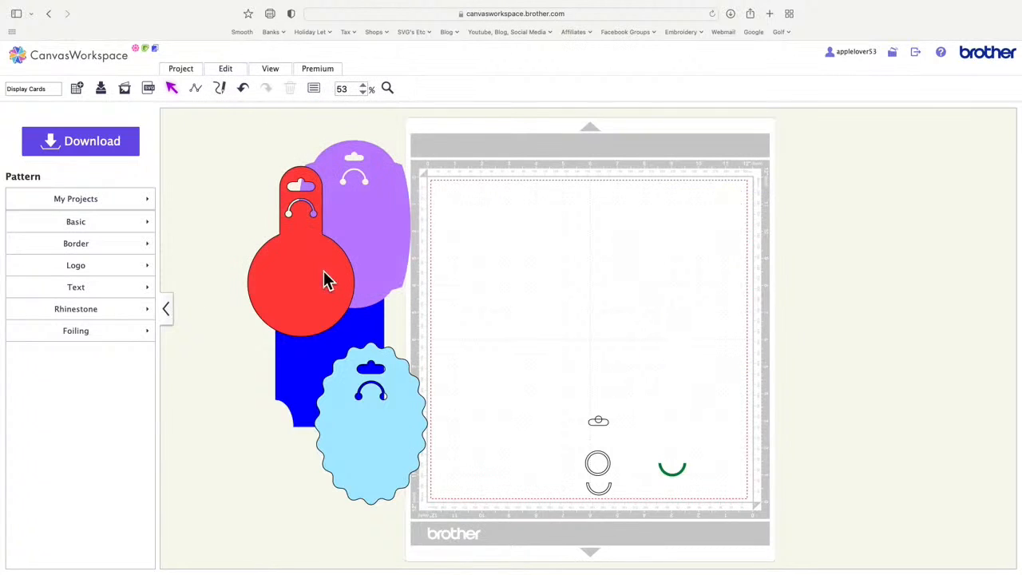
pyautogui.click(243, 89)
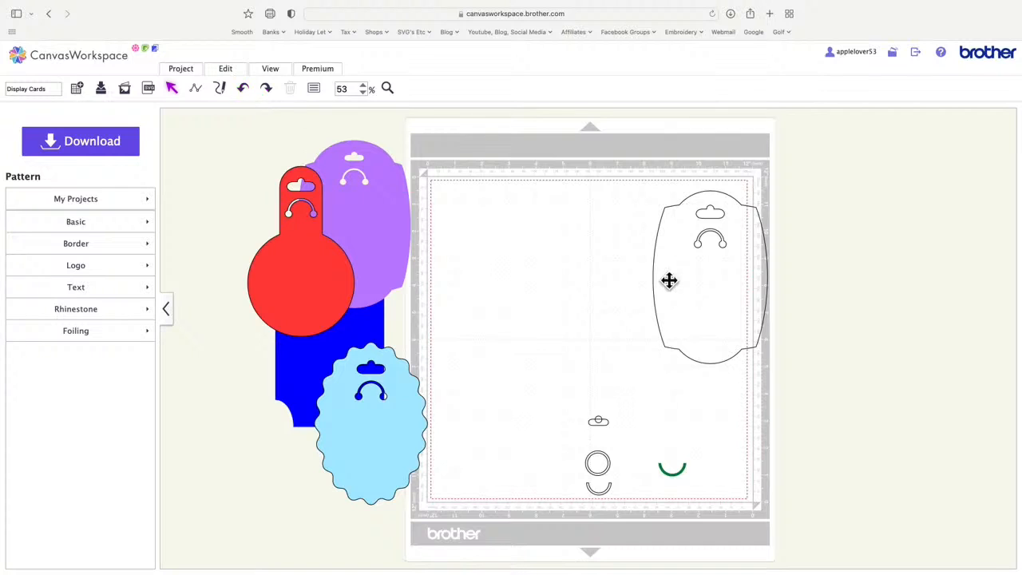
# - Send the card outline to the back and move it with its hanger hole and slot towards the mat's middle
pyautogui.rightClick(715, 293)
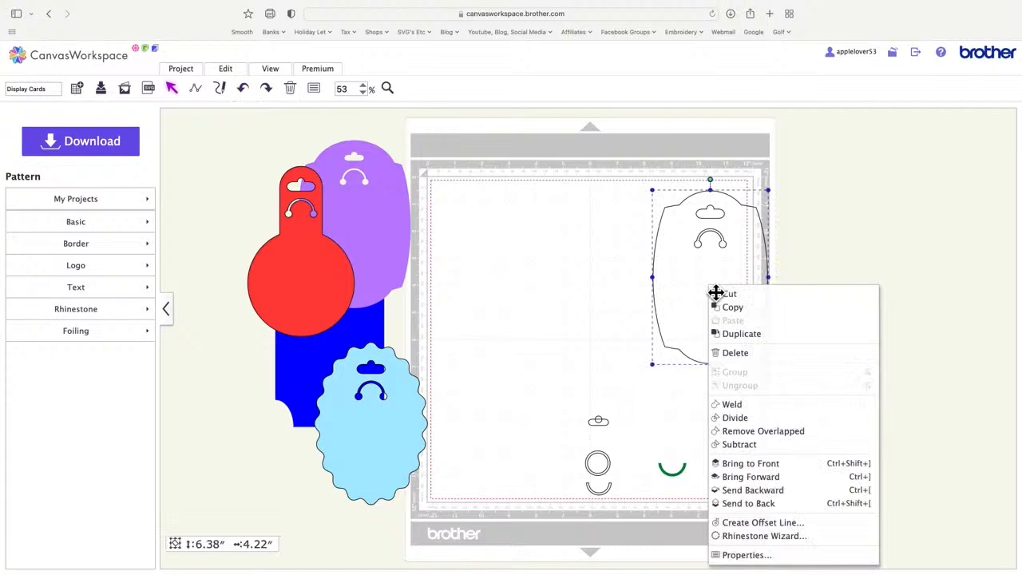
pyautogui.click(778, 503)
pyautogui.click(827, 323)
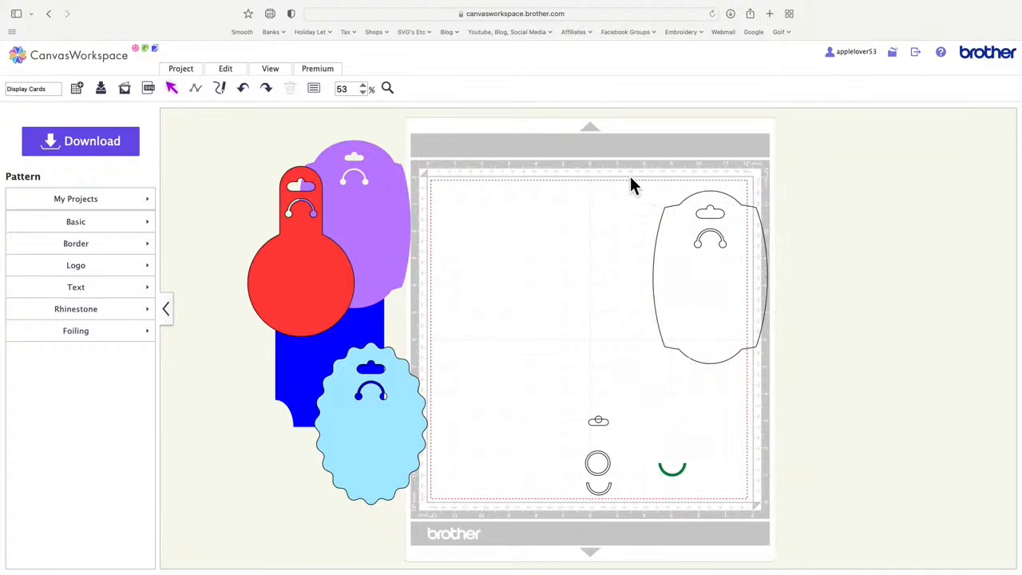
pyautogui.moveTo(626, 173); pyautogui.dragTo(790, 377)
pyautogui.moveTo(721, 269); pyautogui.dragTo(572, 269)
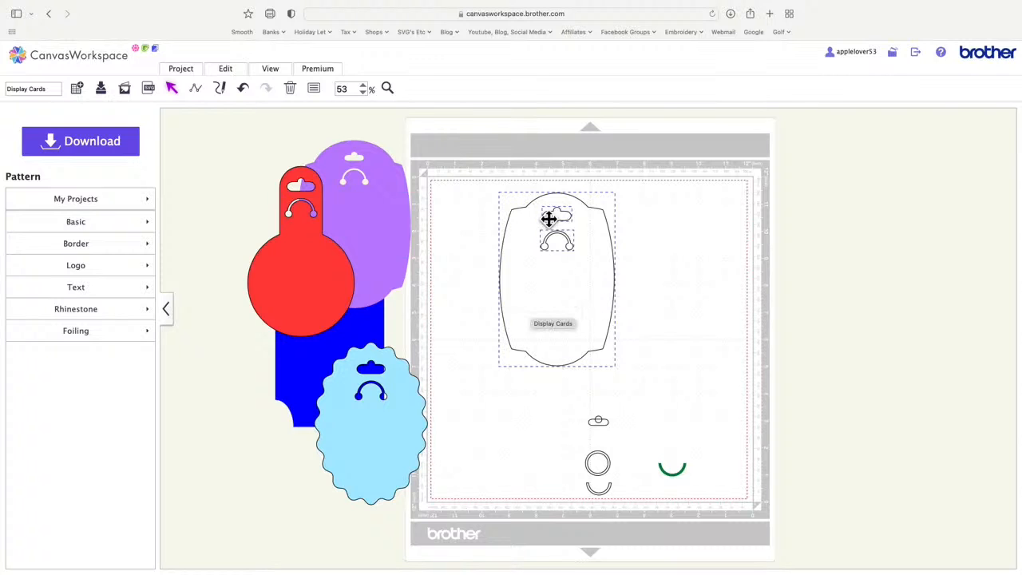
# - Retry subtracting the two cut-outs from the moved card outline, and undo the subtraction
pyautogui.click(233, 70)
pyautogui.click(321, 271)
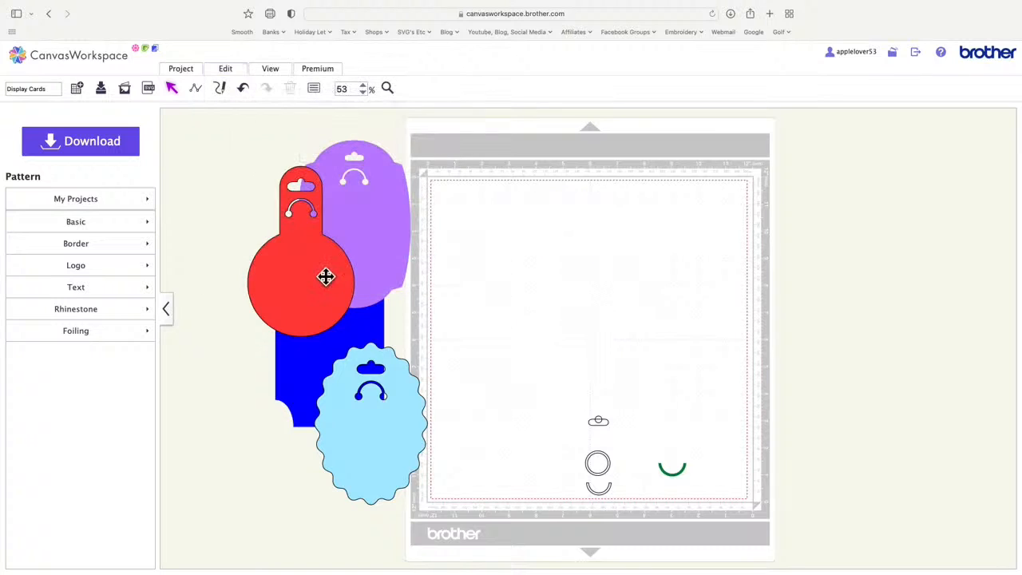
pyautogui.click(243, 88)
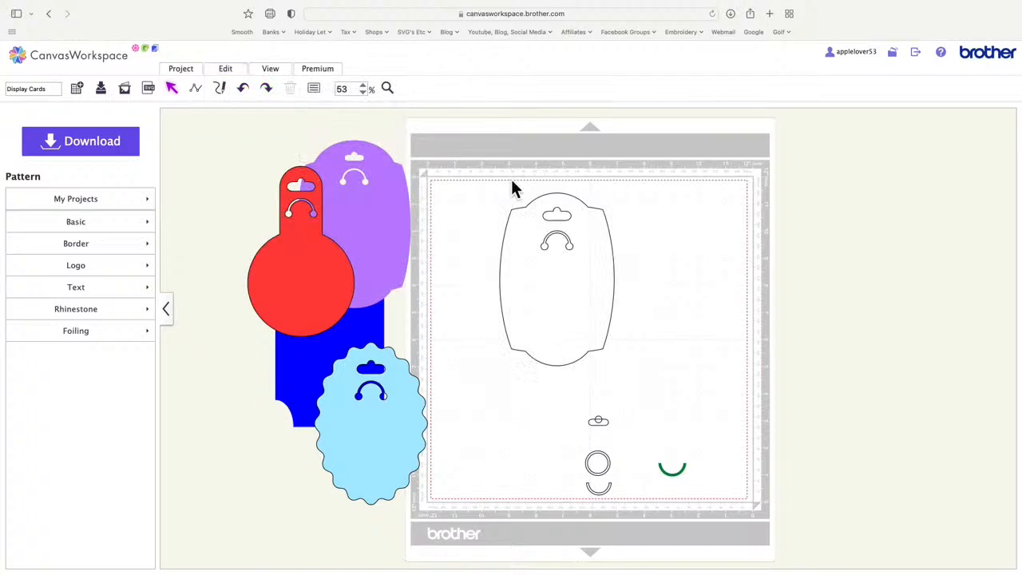
# - Select only the card outline and send it behind the hanger hole and curved slot
pyautogui.click(566, 225)
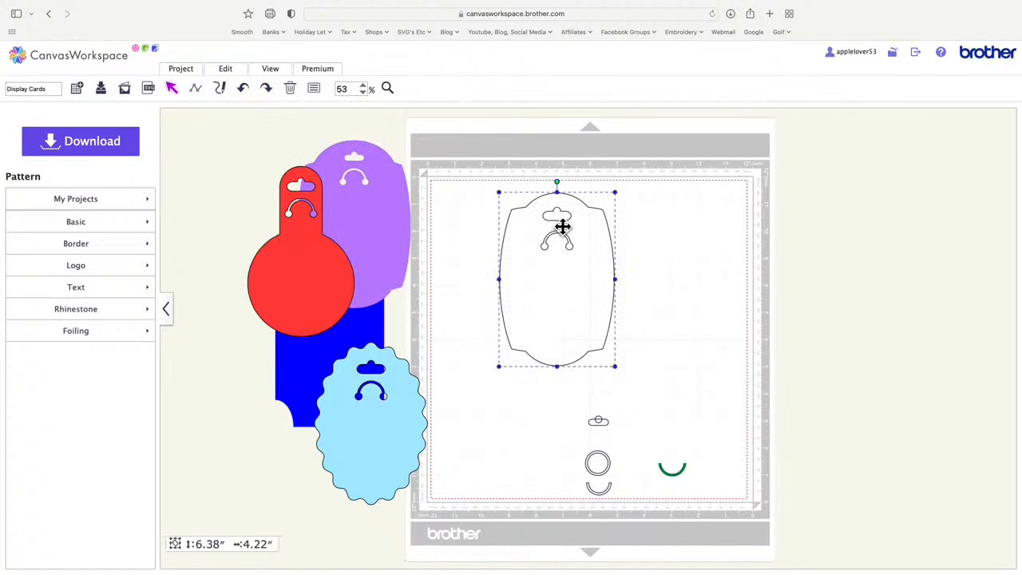
pyautogui.rightClick(569, 272)
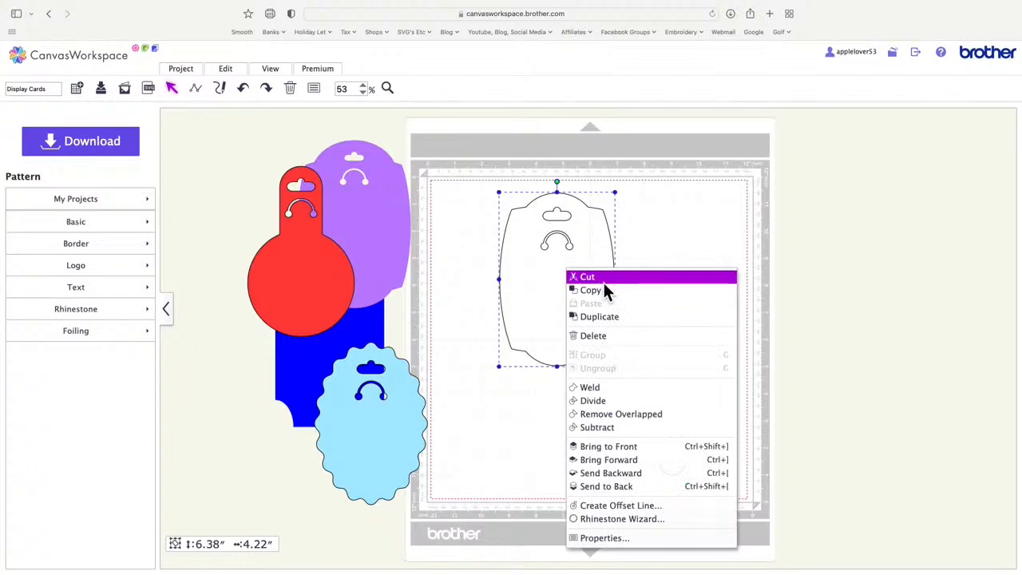
pyautogui.click(622, 487)
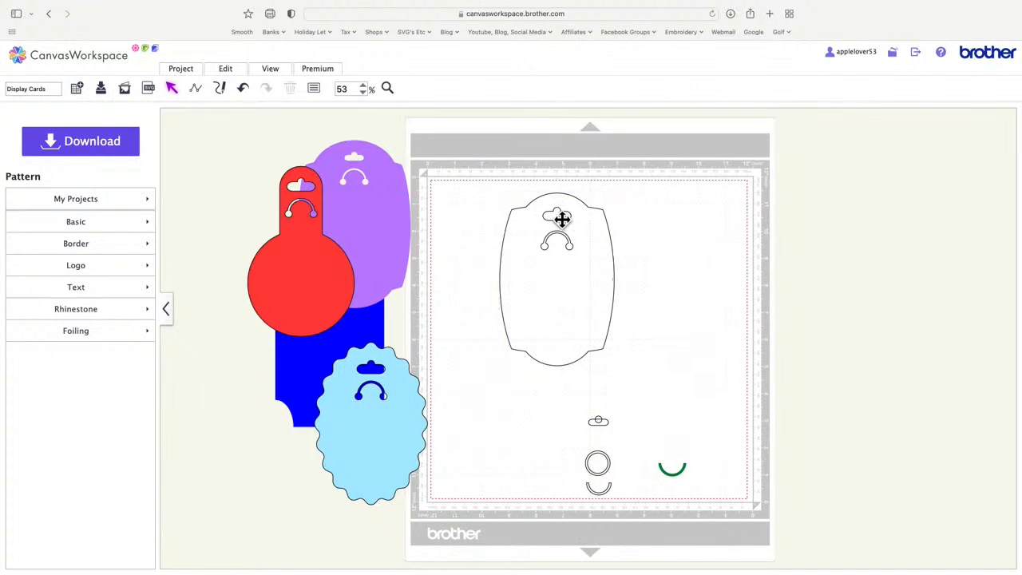
# - Centre-align the hang slot and arc cutout horizontally with the unfilled card outline on the mat
pyautogui.click(563, 218)
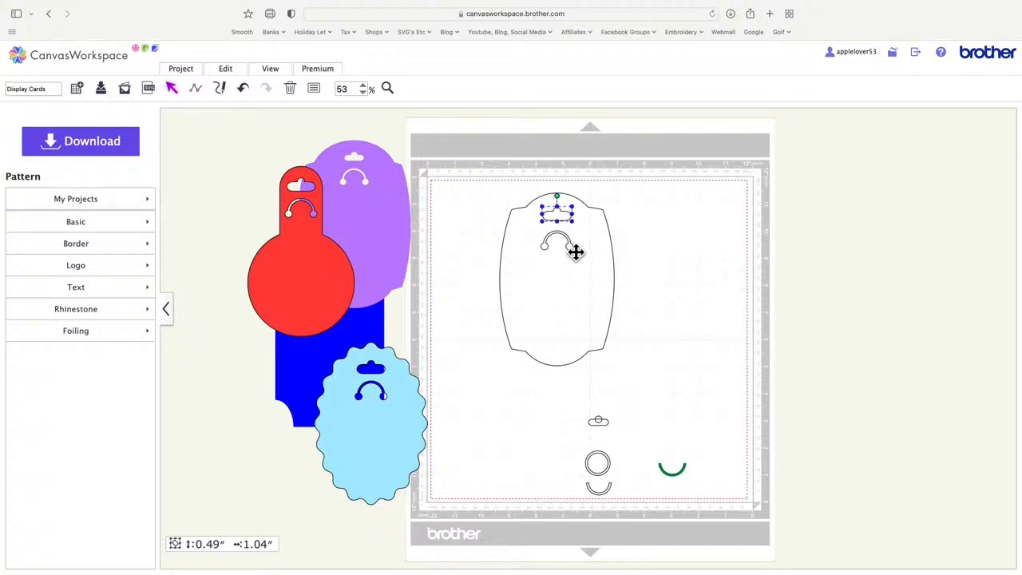
pyautogui.click(573, 248)
pyautogui.moveTo(483, 184); pyautogui.dragTo(625, 380)
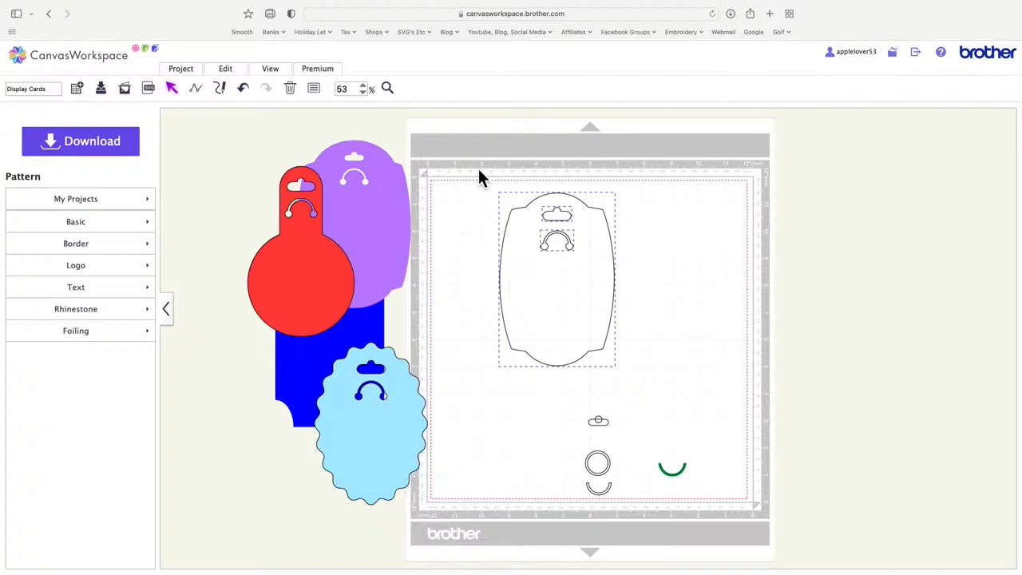
pyautogui.click(225, 69)
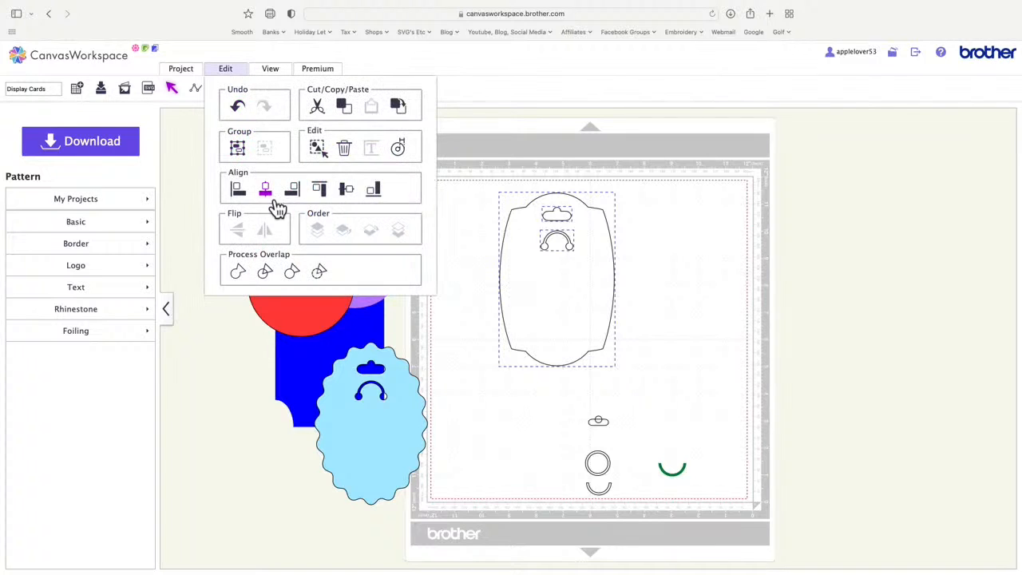
pyautogui.click(274, 195)
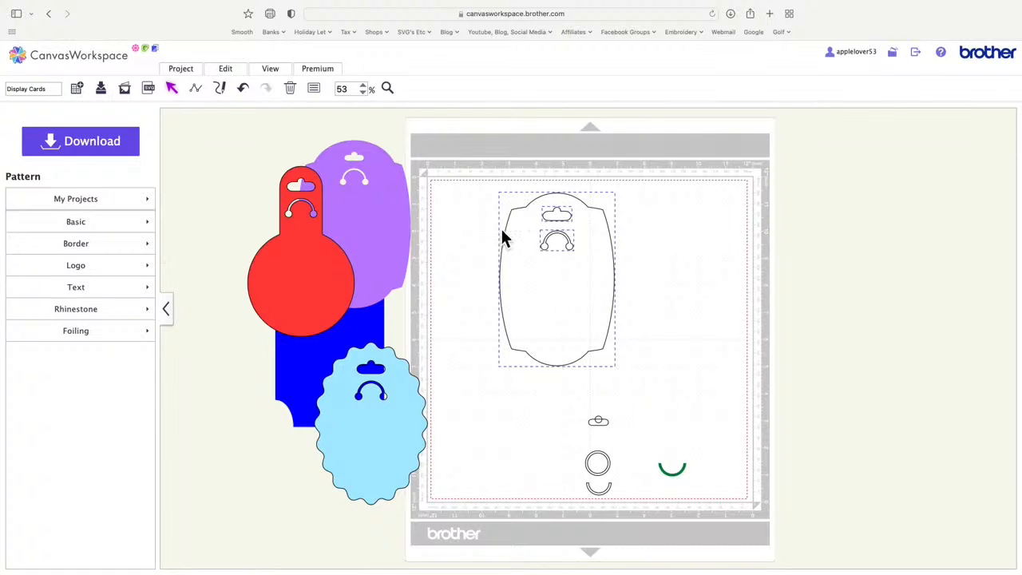
# - Subtract the hang slot and arc cutout from the card outline, and fill the resulting card with pink
pyautogui.moveTo(240, 85)
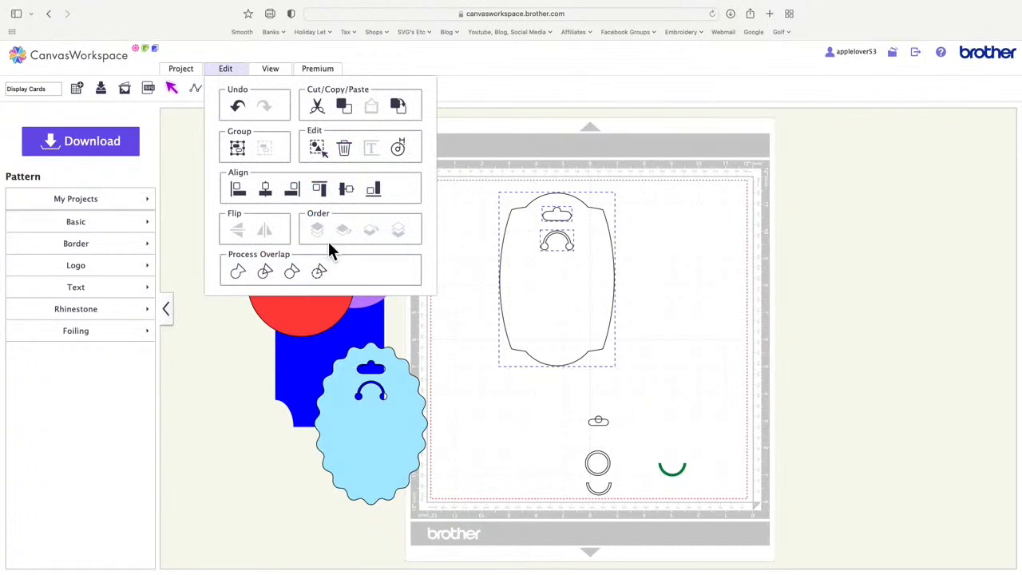
pyautogui.click(323, 273)
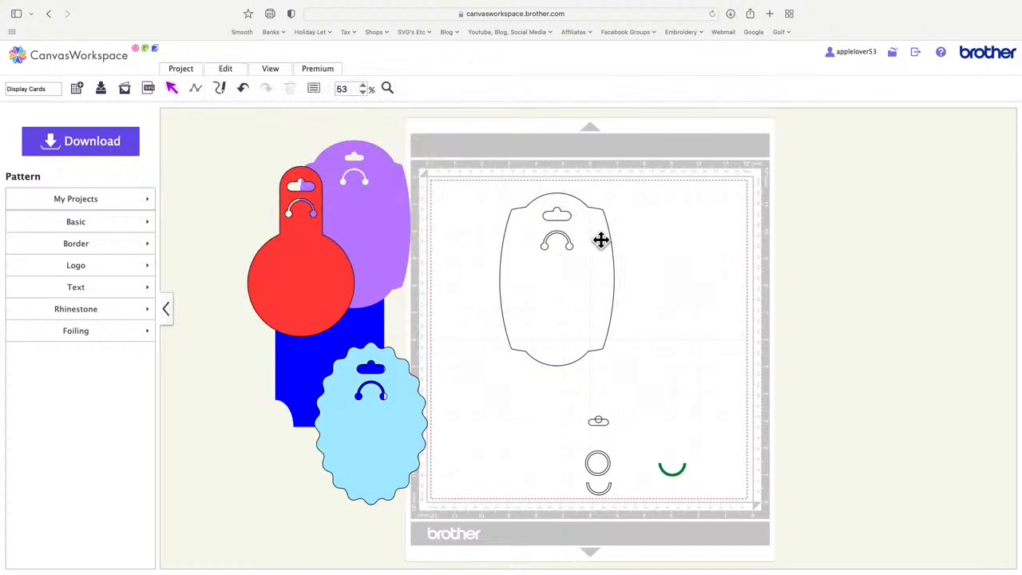
pyautogui.moveTo(602, 240); pyautogui.dragTo(554, 241)
pyautogui.click(319, 89)
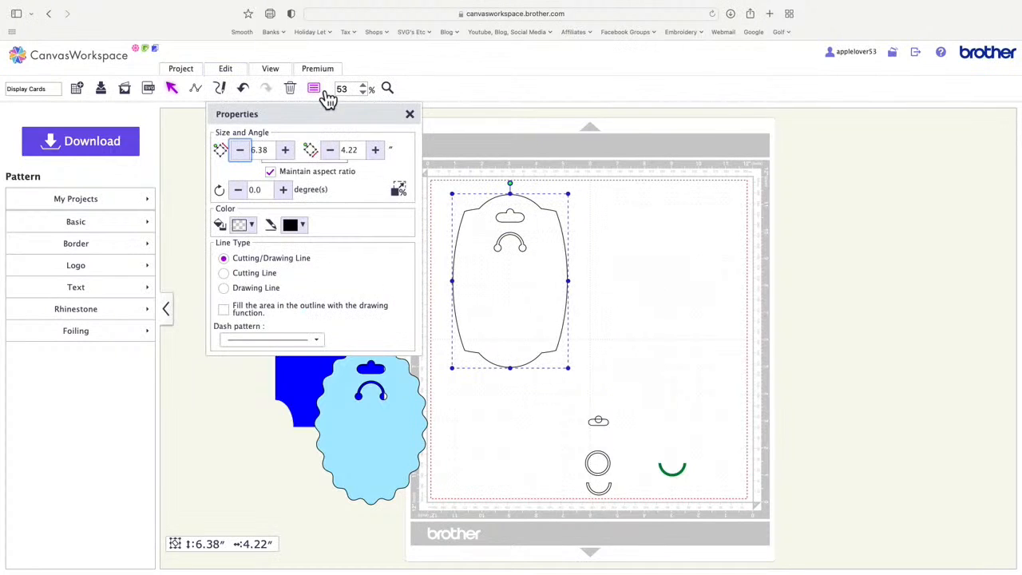
pyautogui.click(249, 225)
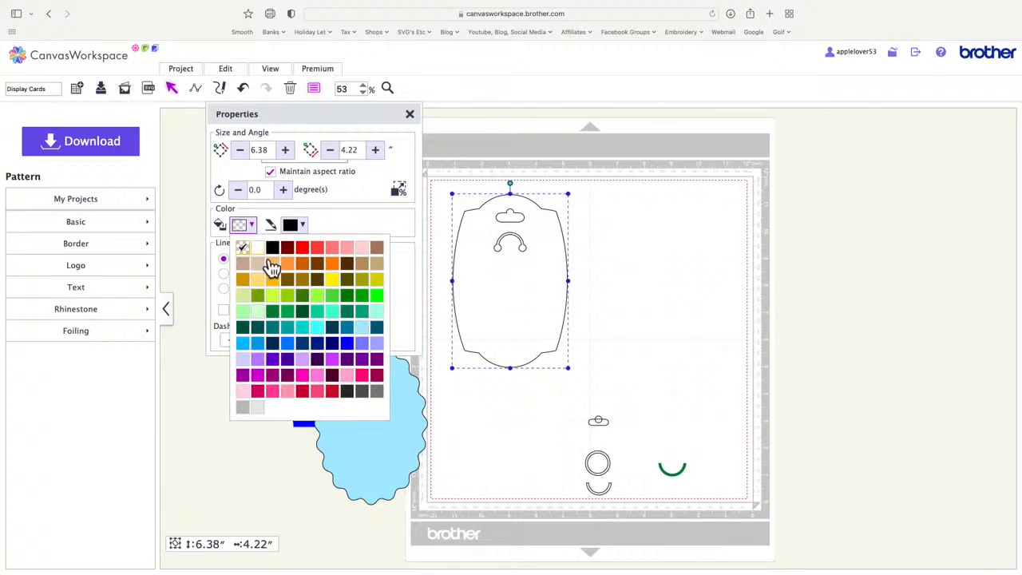
pyautogui.click(272, 390)
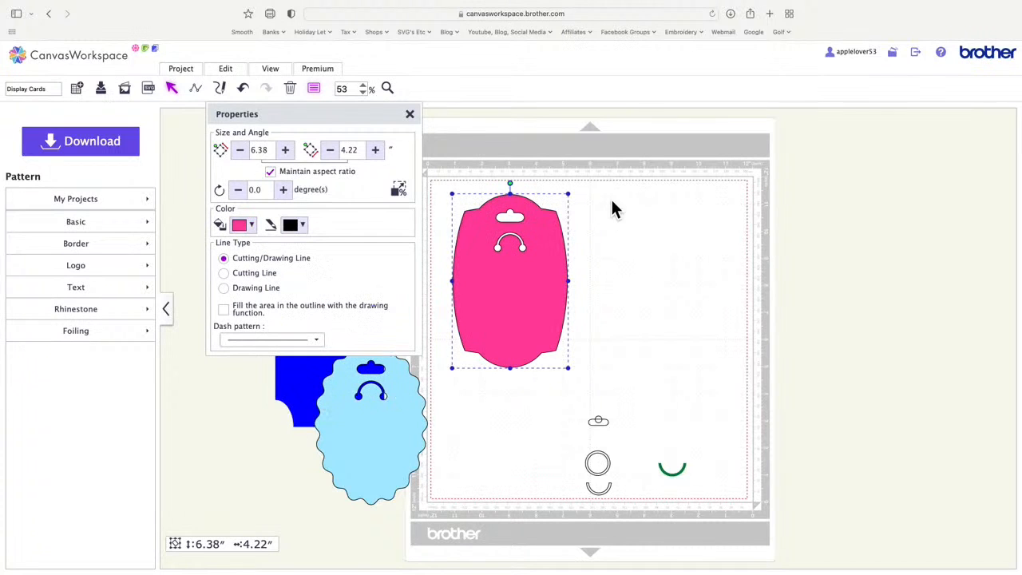
pyautogui.click(410, 115)
# - Spread the red, purple, blue, light blue and pink cards apart so they do not overlap
pyautogui.moveTo(523, 265); pyautogui.dragTo(477, 226)
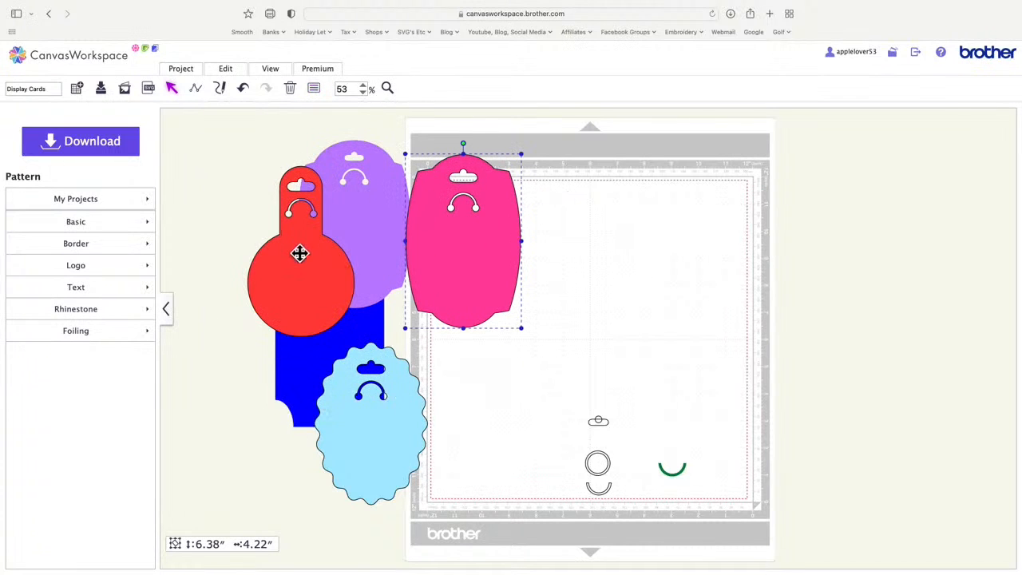
pyautogui.moveTo(299, 253); pyautogui.dragTo(249, 237)
pyautogui.click(353, 273)
pyautogui.moveTo(296, 346); pyautogui.dragTo(232, 406)
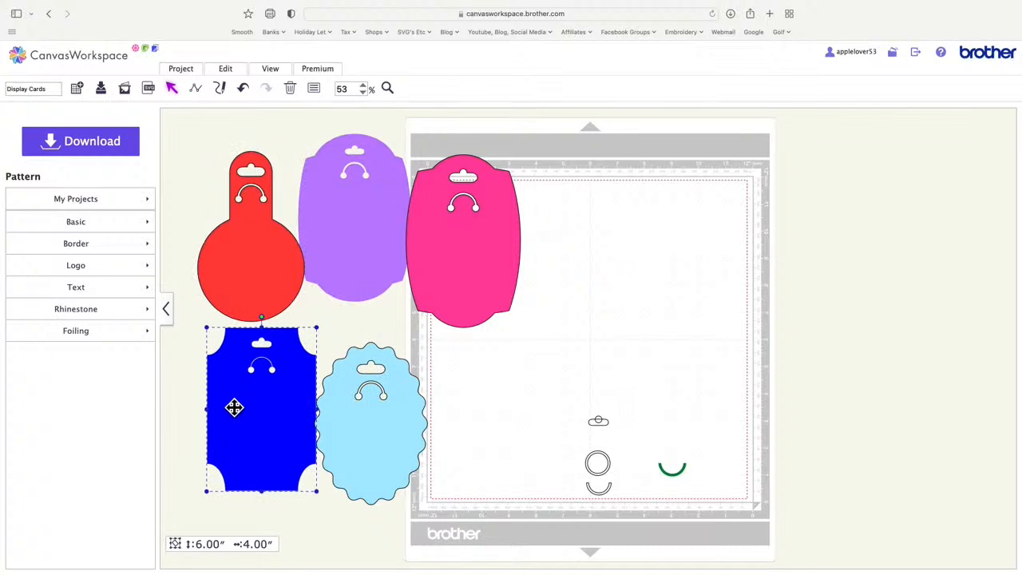
pyautogui.moveTo(375, 417); pyautogui.dragTo(380, 387)
pyautogui.moveTo(470, 263); pyautogui.dragTo(486, 253)
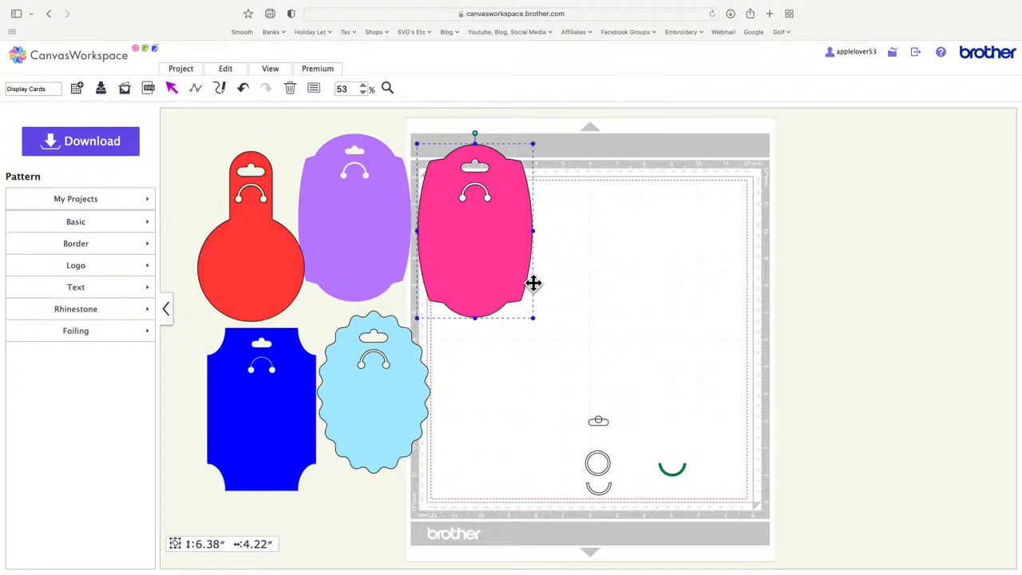
# - Undo the card rearrangement, the pink fill and the subtraction to restore the separate card outline and cutouts
pyautogui.click(251, 94)
pyautogui.click(250, 94)
pyautogui.click(251, 94)
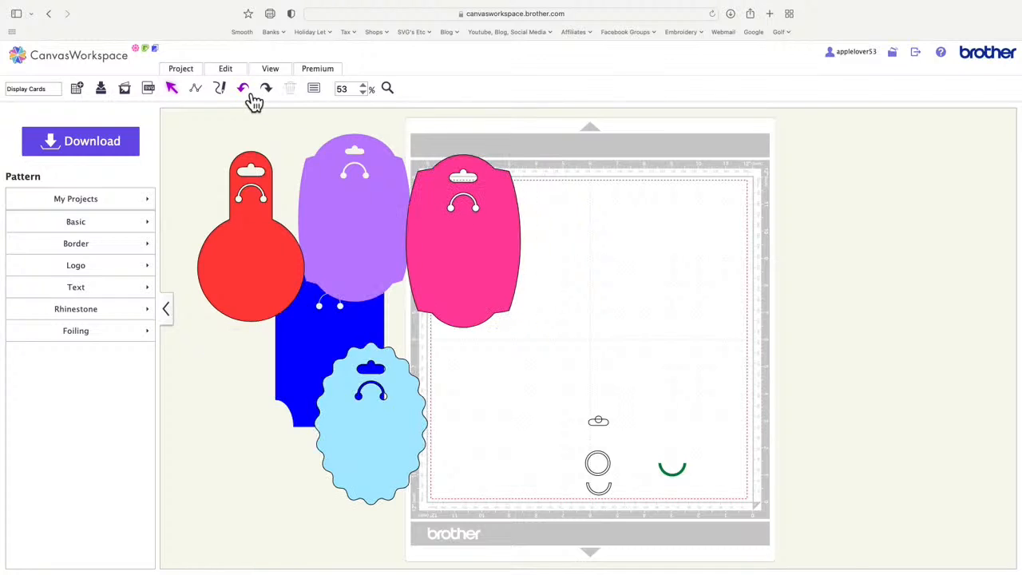
pyautogui.click(250, 94)
pyautogui.click(250, 94)
pyautogui.click(251, 94)
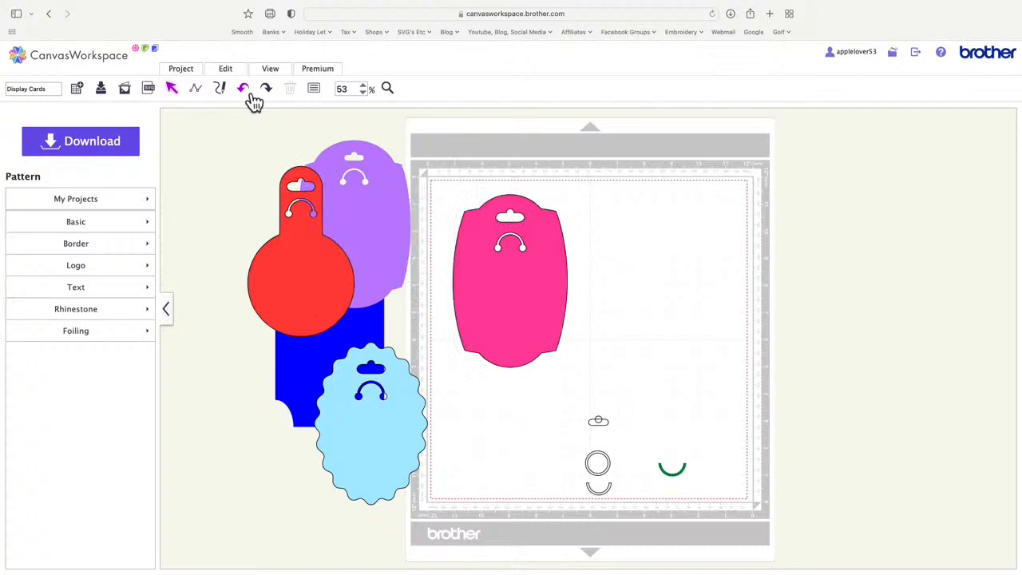
pyautogui.click(251, 95)
pyautogui.click(251, 94)
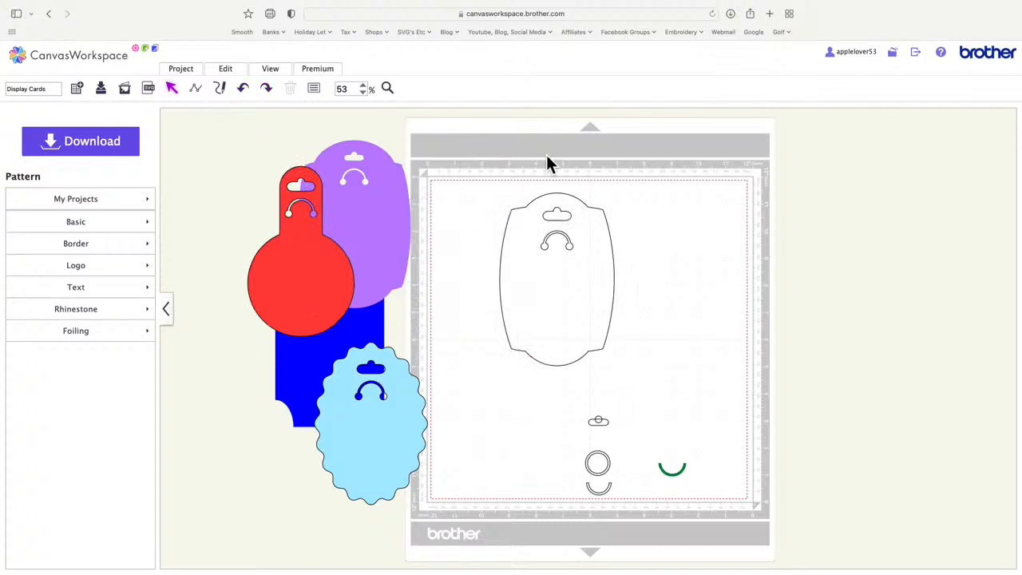
pyautogui.click(577, 236)
pyautogui.click(263, 91)
# - Duplicate the card's hang slot and arc cutout, and move the copies to the mat's upper-right corner
pyautogui.click(569, 222)
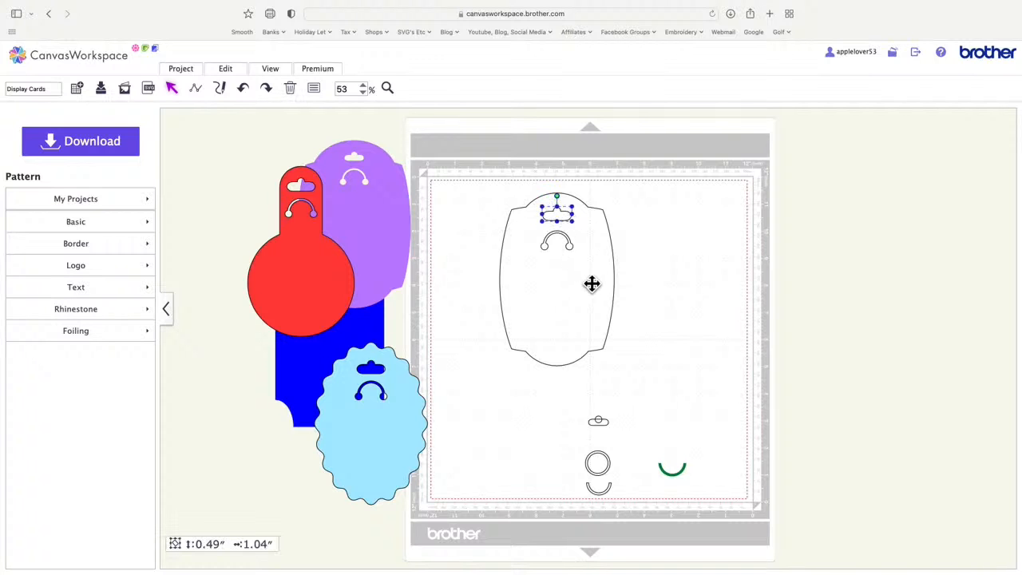
pyautogui.rightClick(573, 252)
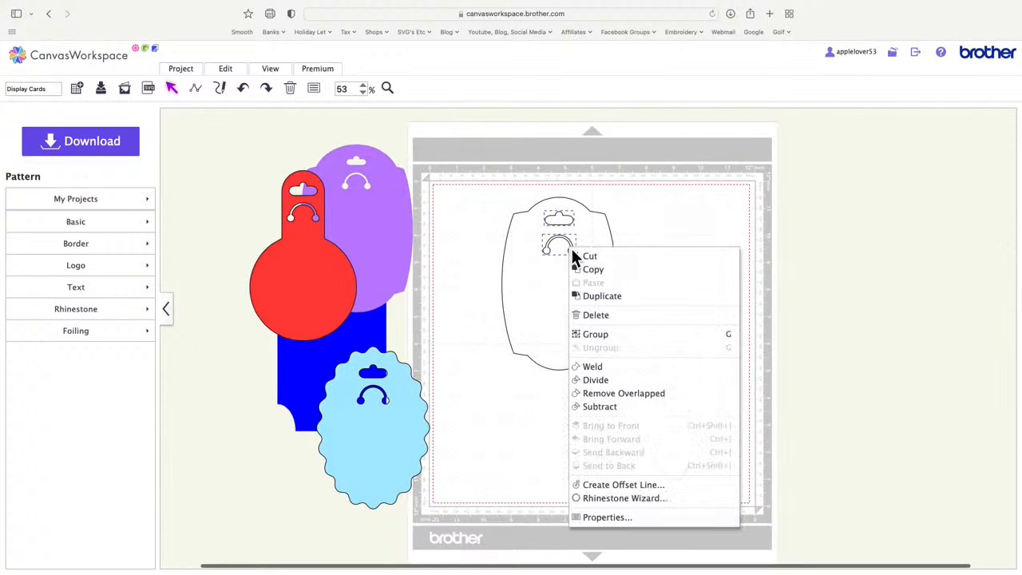
pyautogui.click(611, 295)
pyautogui.click(616, 272)
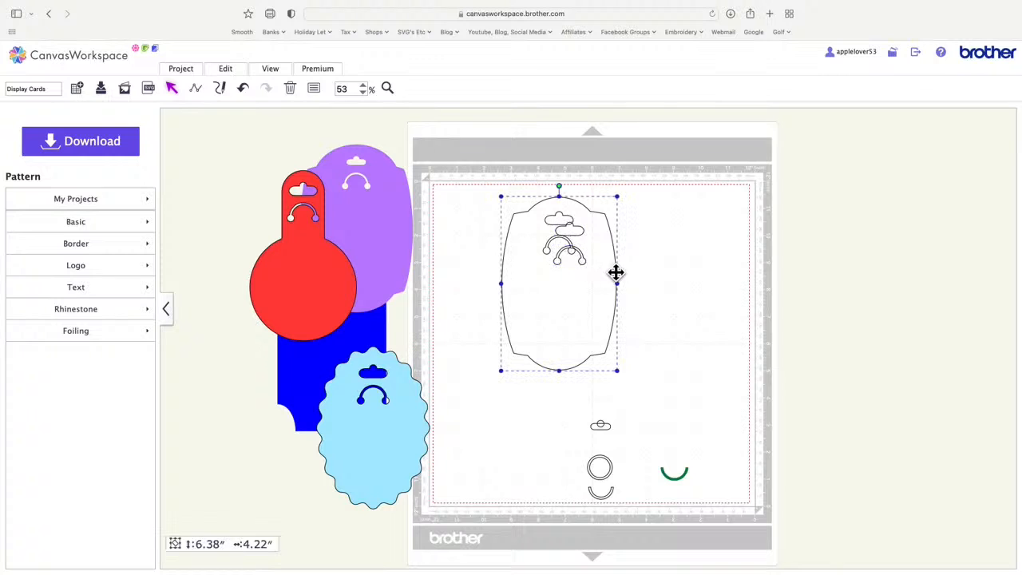
pyautogui.click(652, 256)
pyautogui.moveTo(583, 237); pyautogui.dragTo(742, 195)
pyautogui.click(589, 268)
pyautogui.moveTo(589, 268); pyautogui.dragTo(751, 248)
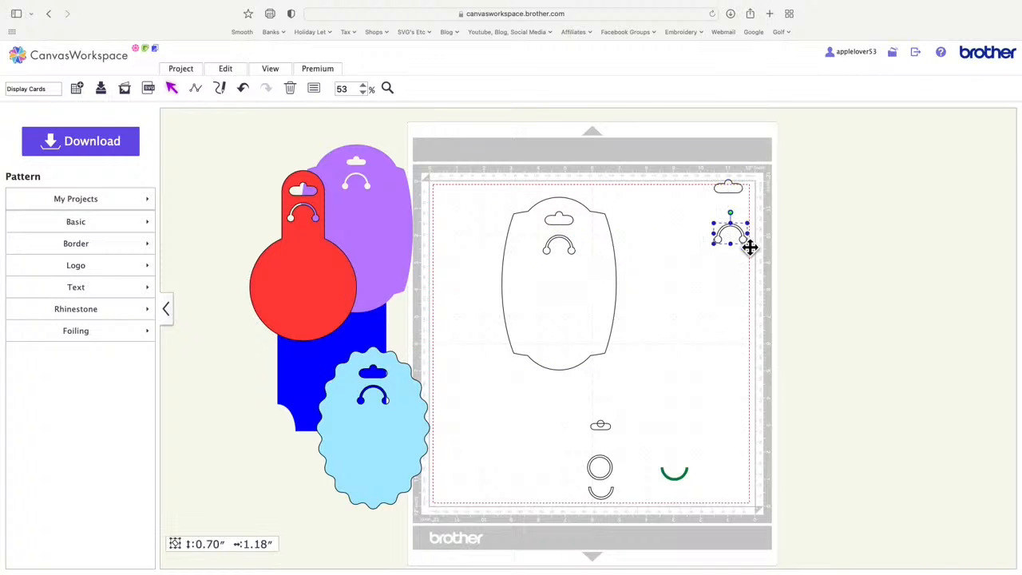
# - Subtract the original hang slot and arc cutout from the unfilled card outline
pyautogui.moveTo(484, 177)
pyautogui.mouseDown()
pyautogui.moveTo(616, 320)
pyautogui.moveTo(631, 378)
pyautogui.mouseUp()
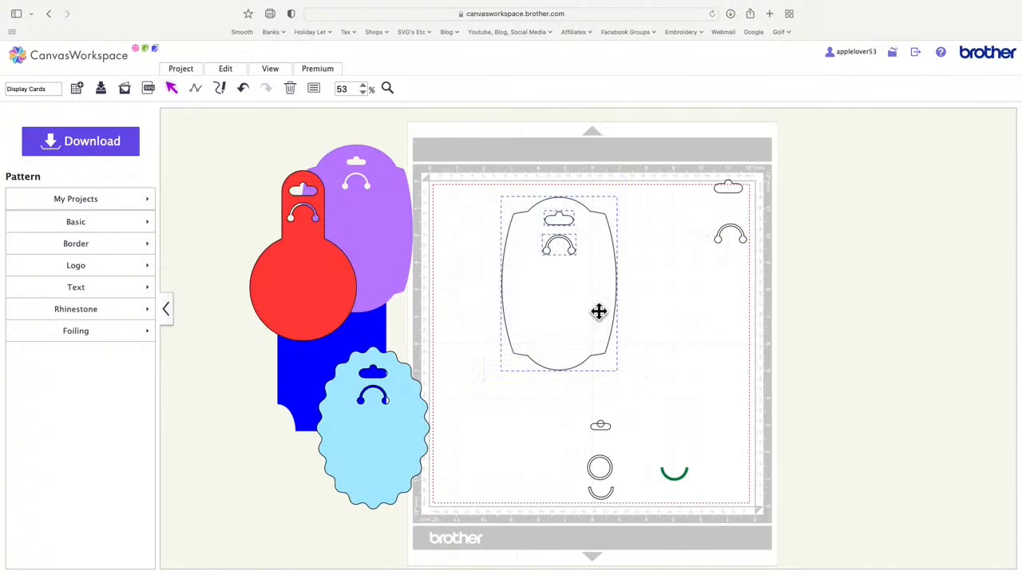
pyautogui.click(231, 72)
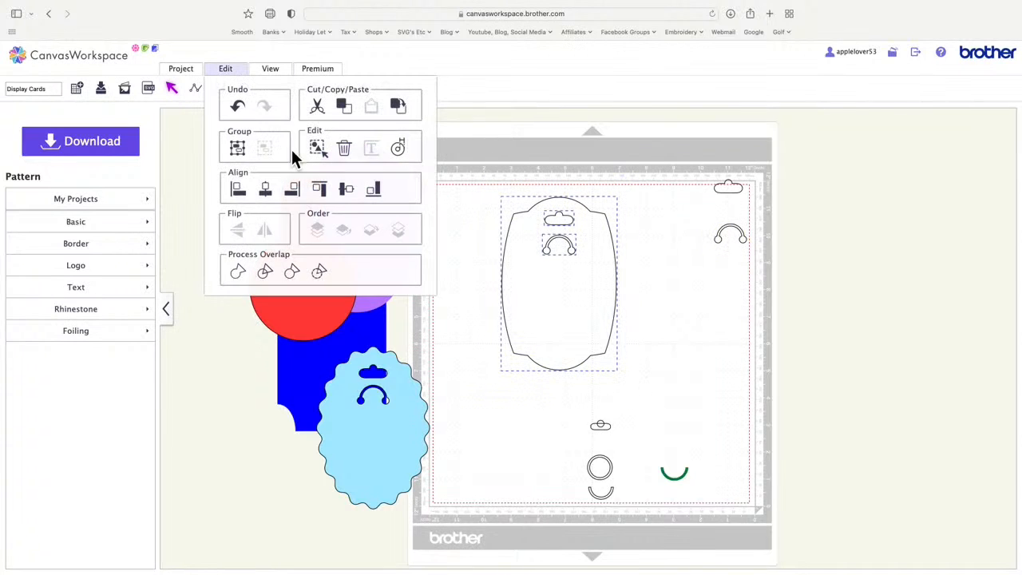
pyautogui.click(320, 273)
# - Fill the new card with pink and move it to the mat's upper-left corner
pyautogui.click(313, 89)
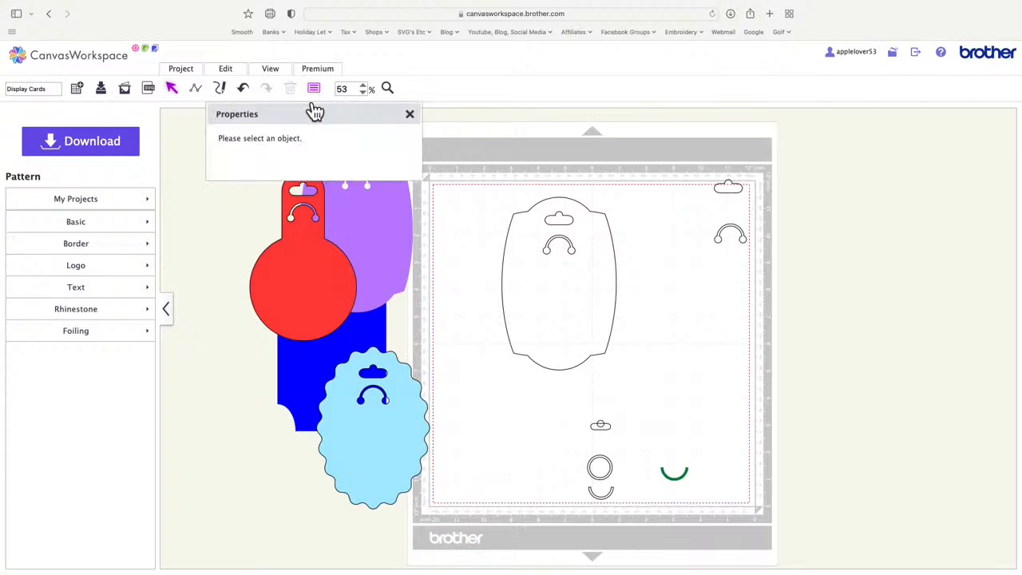
pyautogui.click(524, 233)
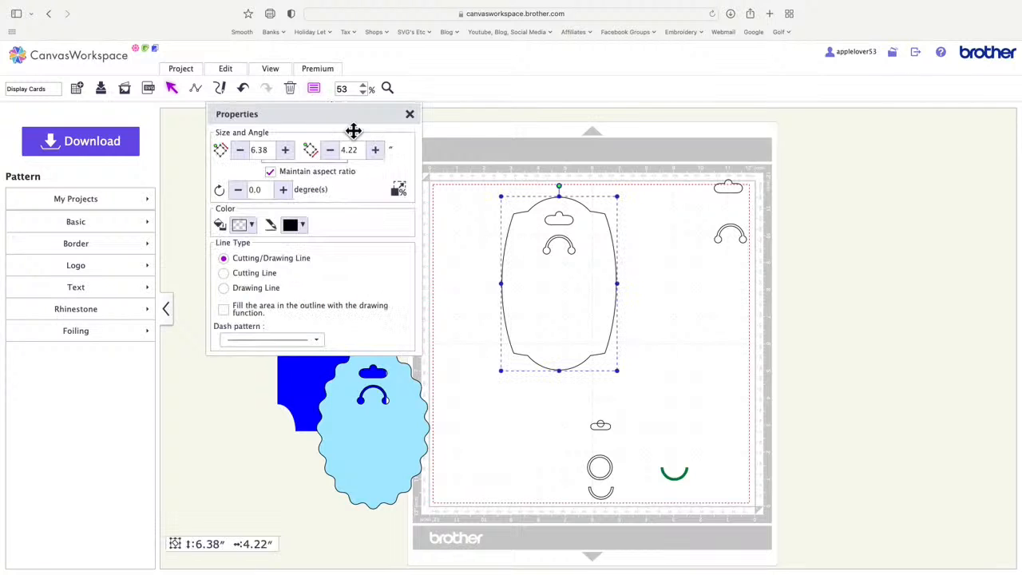
pyautogui.click(249, 226)
pyautogui.click(282, 391)
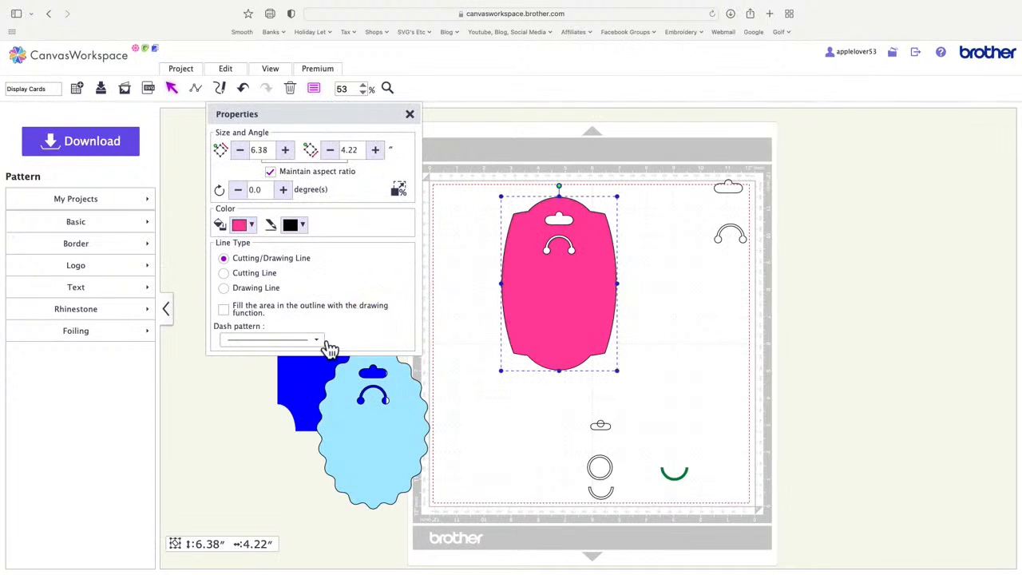
pyautogui.click(410, 114)
pyautogui.moveTo(545, 250); pyautogui.dragTo(485, 203)
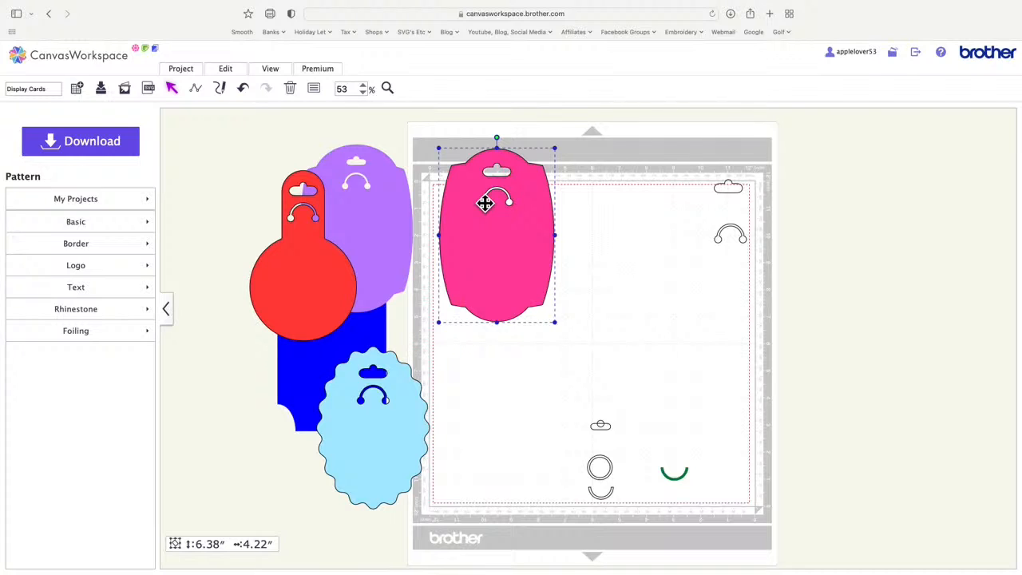
# - Duplicate the spare hang slot and arc cutout, placing the copies off the mat and the first pair at the mat's right edge
pyautogui.moveTo(686, 158); pyautogui.dragTo(788, 317)
pyautogui.rightClick(732, 194)
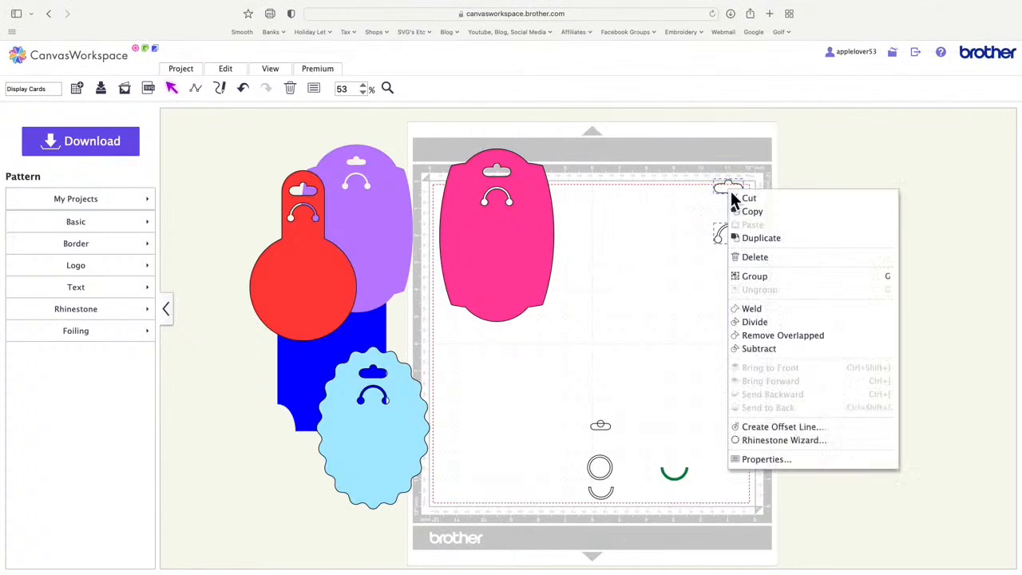
pyautogui.click(769, 238)
pyautogui.moveTo(753, 206); pyautogui.dragTo(924, 177)
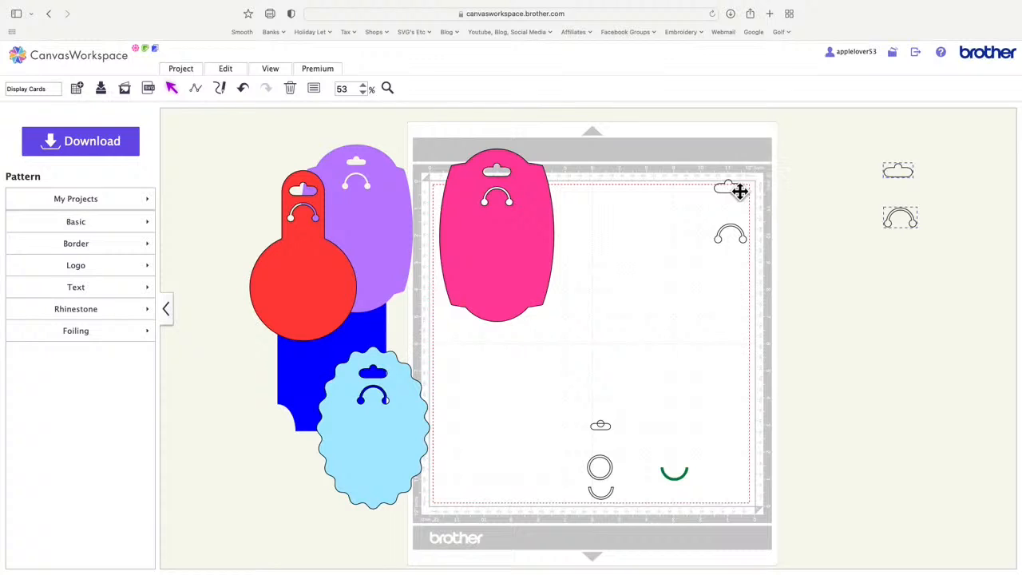
pyautogui.moveTo(739, 191); pyautogui.dragTo(789, 197)
pyautogui.moveTo(750, 246); pyautogui.dragTo(803, 231)
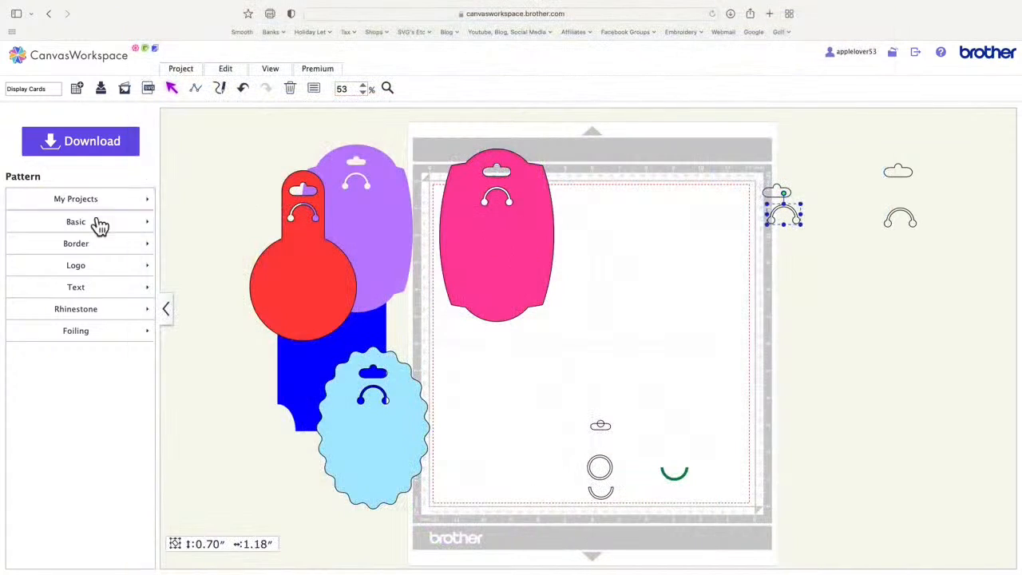
# - Add two different basic rounded rectangles turned upright on the mat, and delete the one with the rounder corners
pyautogui.click(98, 223)
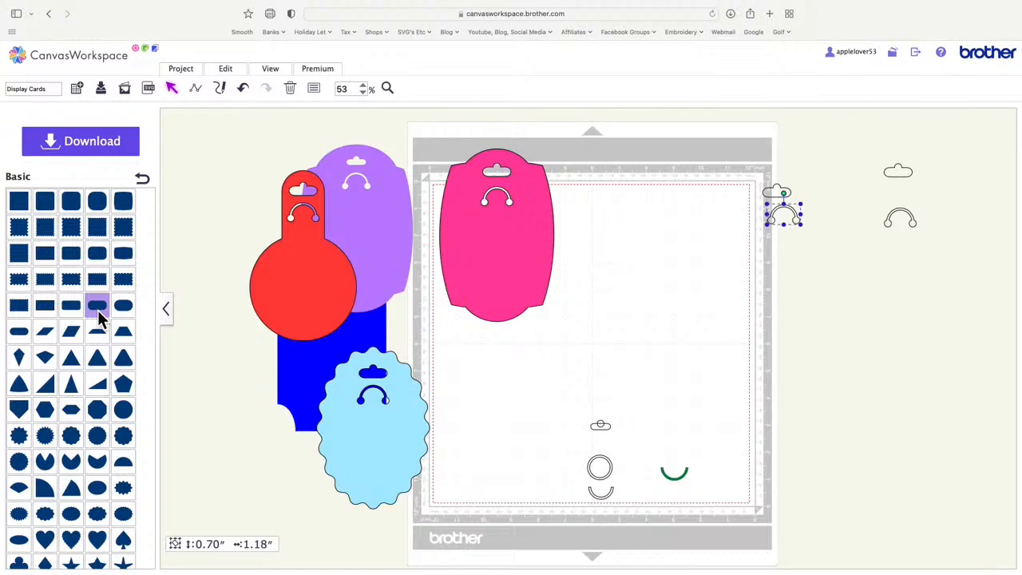
pyautogui.moveTo(100, 317); pyautogui.dragTo(576, 320)
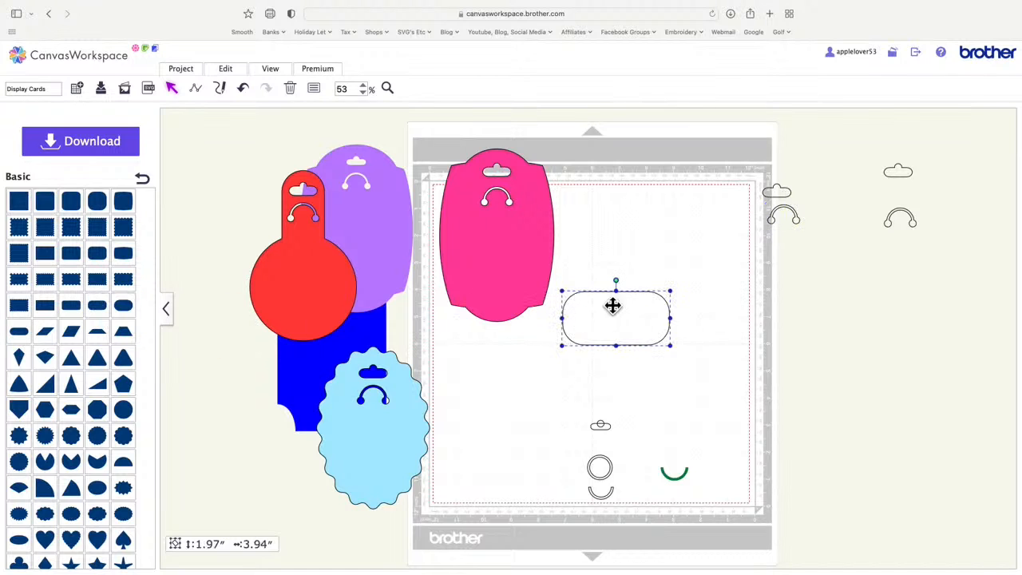
pyautogui.moveTo(622, 285); pyautogui.dragTo(670, 320)
pyautogui.moveTo(71, 316); pyautogui.dragTo(748, 311)
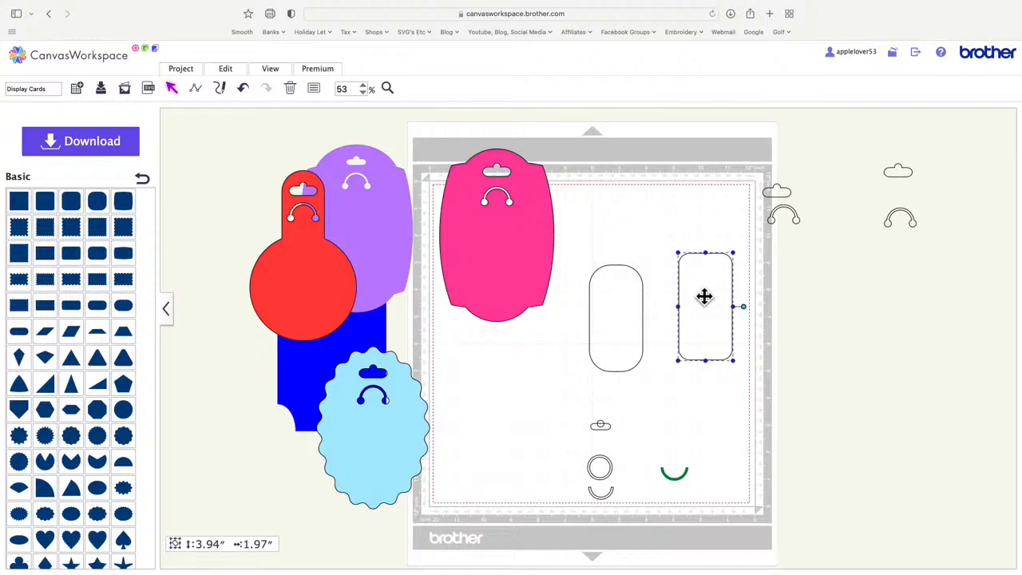
pyautogui.click(637, 319)
pyautogui.press('Delete')
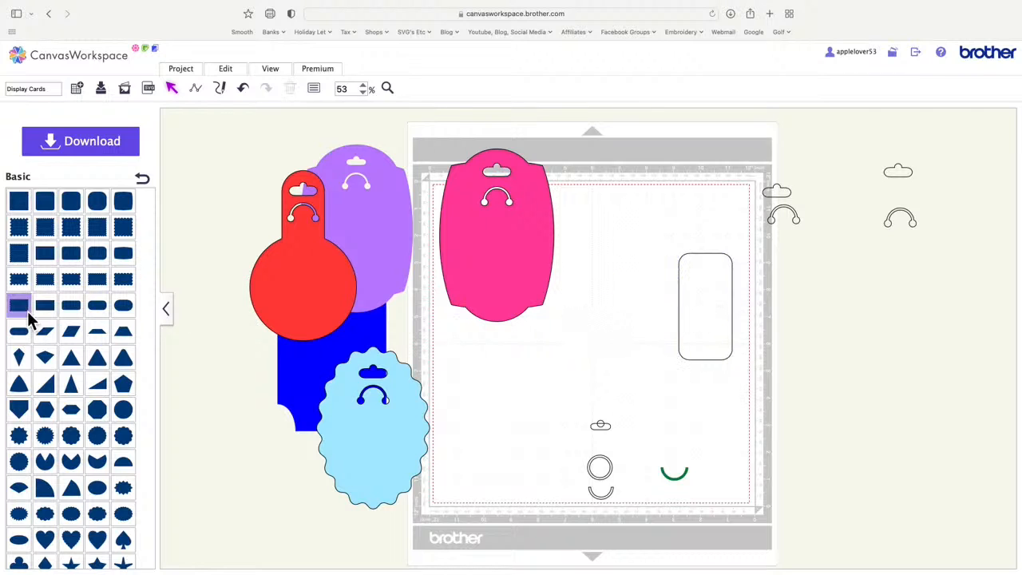
# - Add and discard an extra horizontal rounded rectangle, and move the upright one nearer the pink card
pyautogui.click(73, 311)
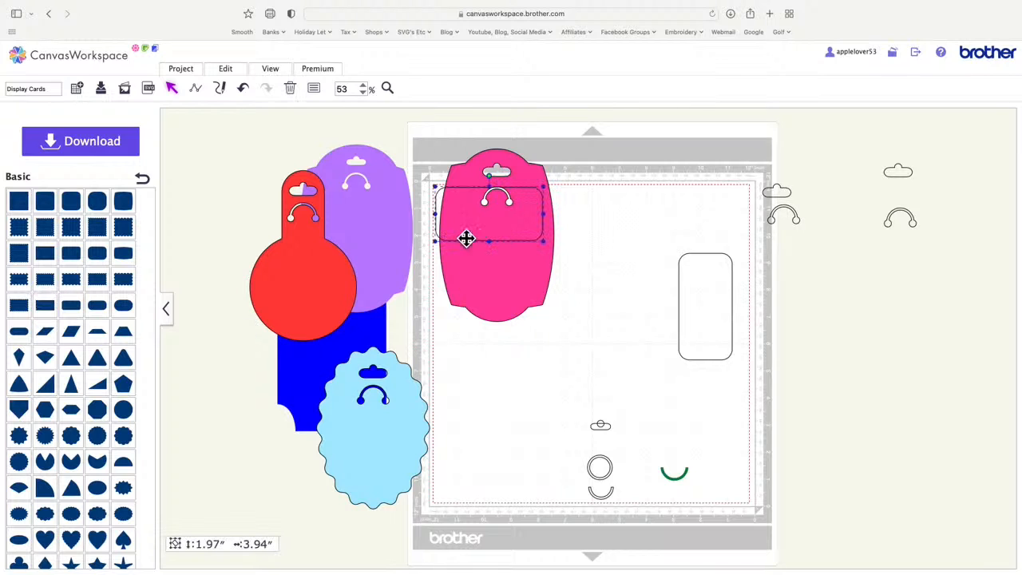
pyautogui.press('Delete')
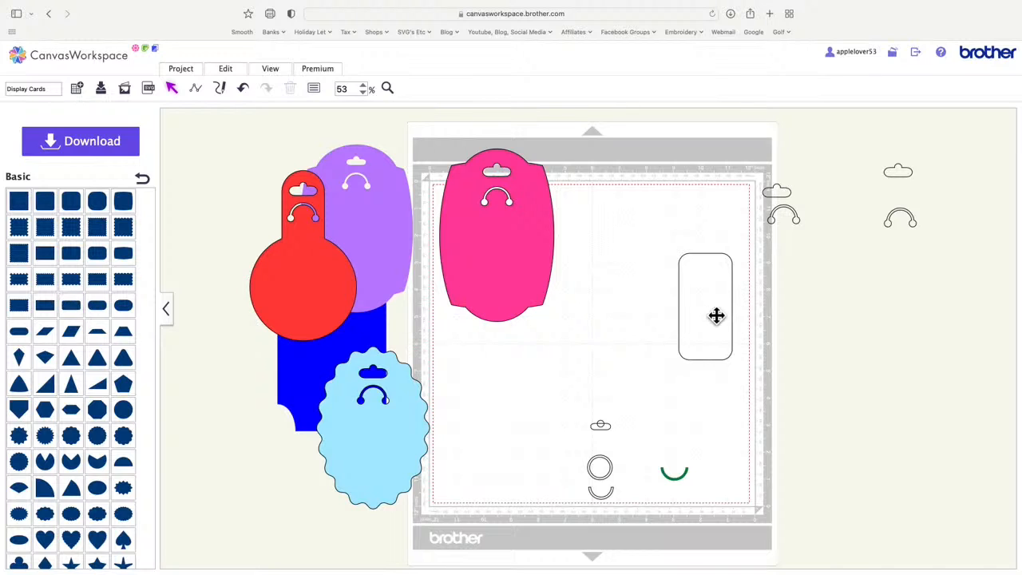
pyautogui.moveTo(716, 315); pyautogui.dragTo(642, 287)
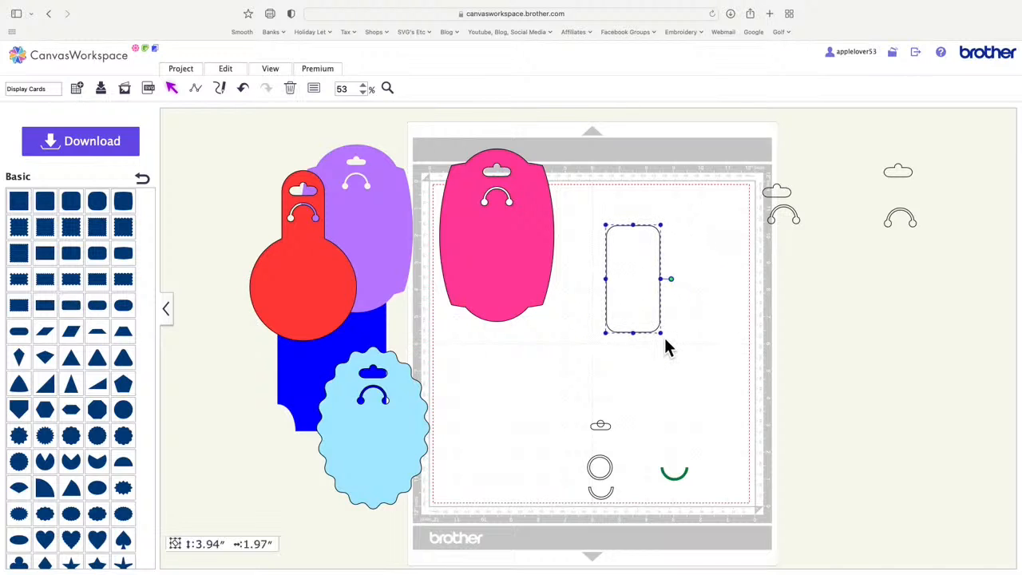
# - Enlarge the upright rounded rectangle to about 4.76" tall and widen it to about 3.23"
pyautogui.moveTo(668, 343); pyautogui.dragTo(686, 359)
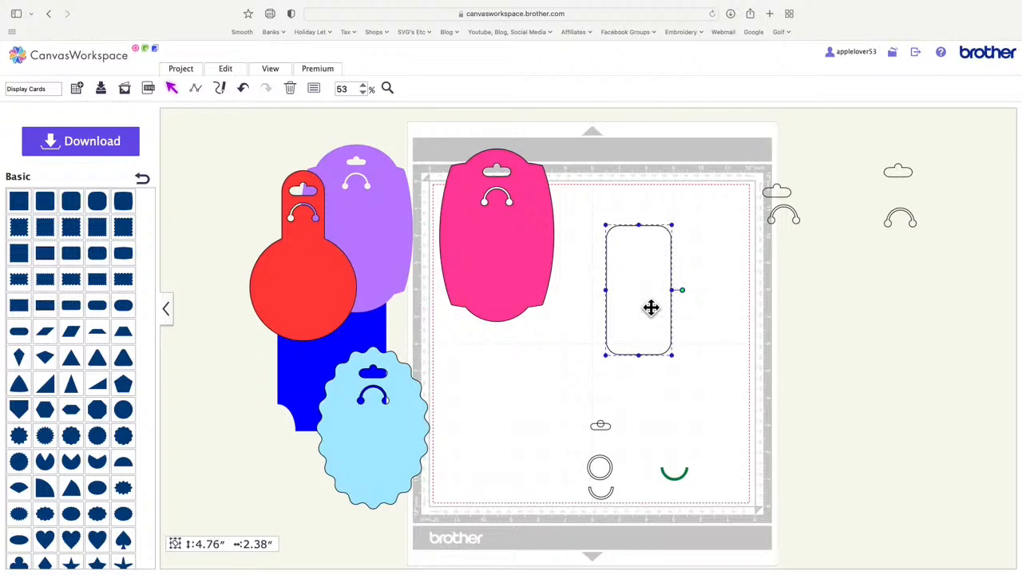
pyautogui.scroll(-1, 645, 318)
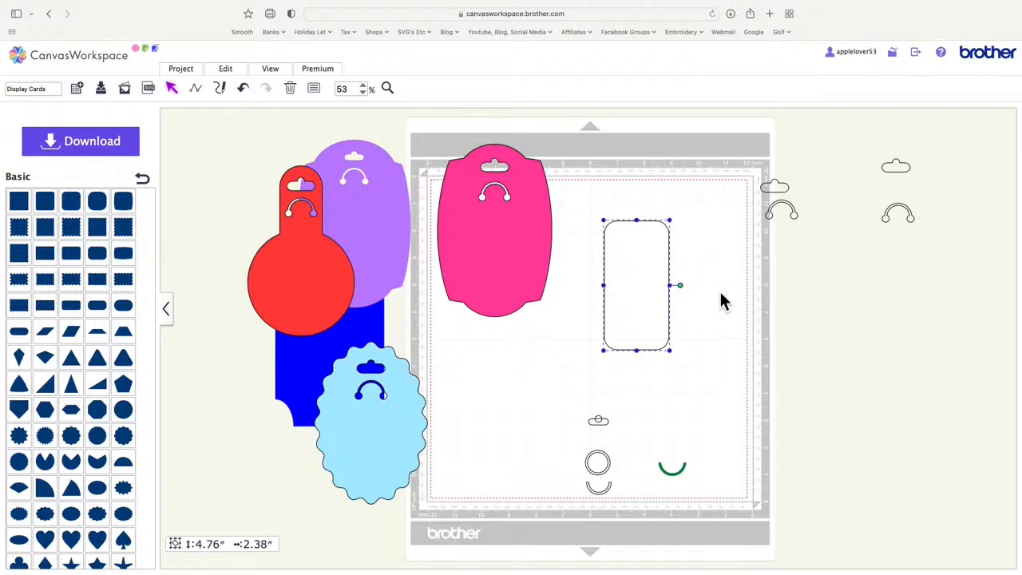
pyautogui.moveTo(677, 291); pyautogui.dragTo(700, 294)
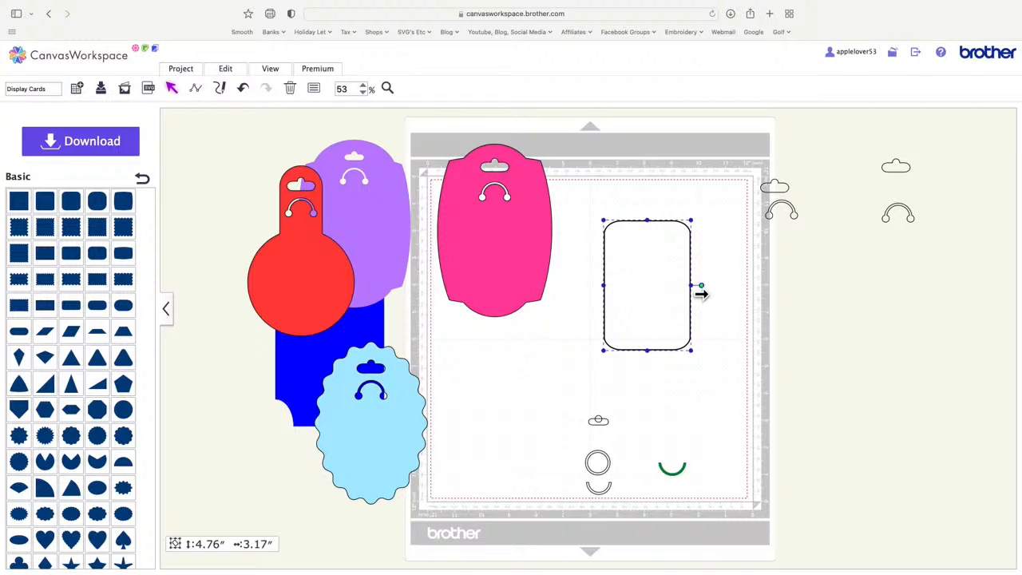
pyautogui.moveTo(700, 294); pyautogui.dragTo(704, 294)
pyautogui.click(696, 312)
pyautogui.click(678, 294)
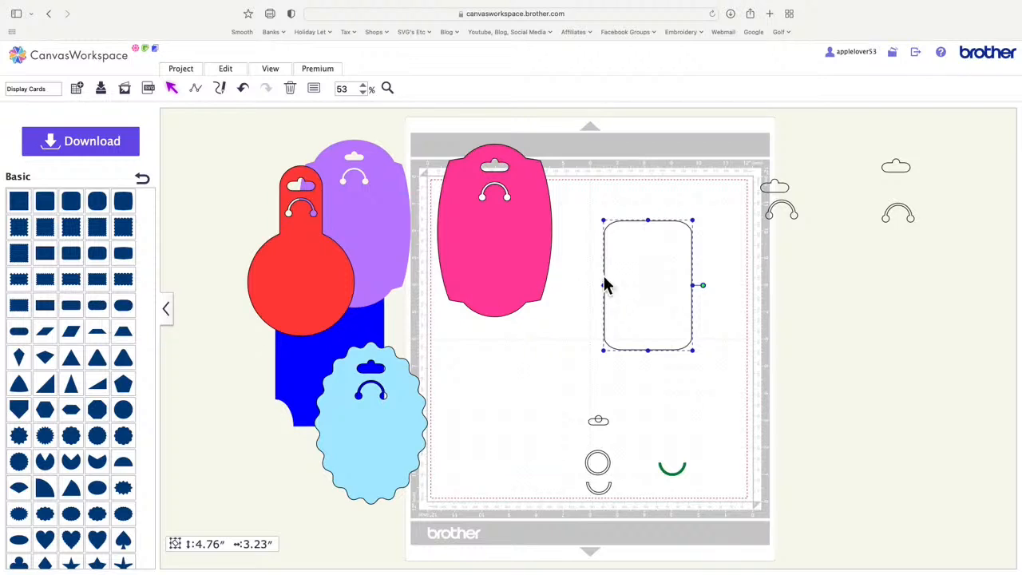
# - Add a second upright rounded rectangle over the first and enlarge it proportionally to about 5.49" tall by 2.74" wide
pyautogui.moveTo(77, 315); pyautogui.dragTo(650, 305)
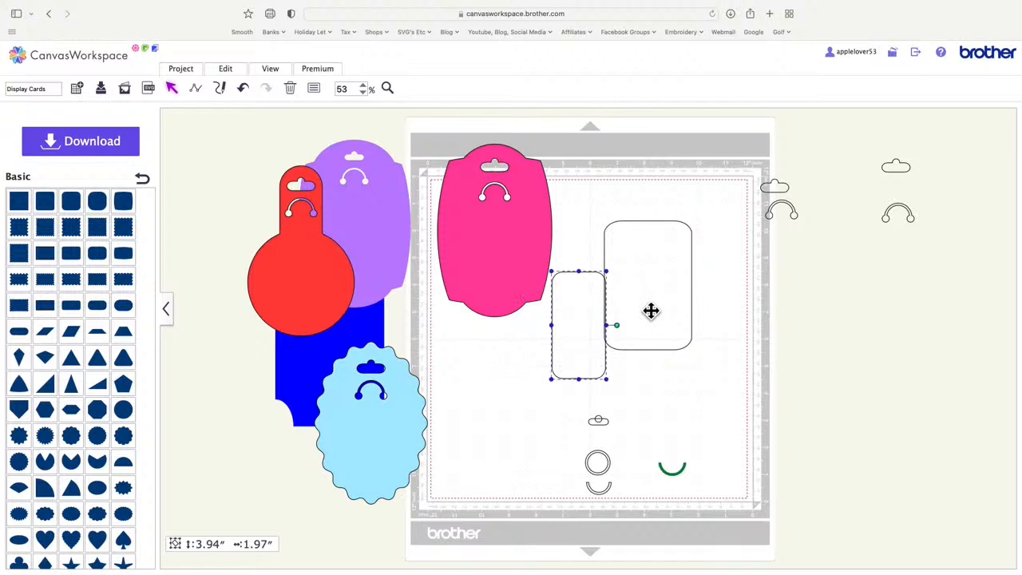
pyautogui.moveTo(582, 354); pyautogui.dragTo(640, 292)
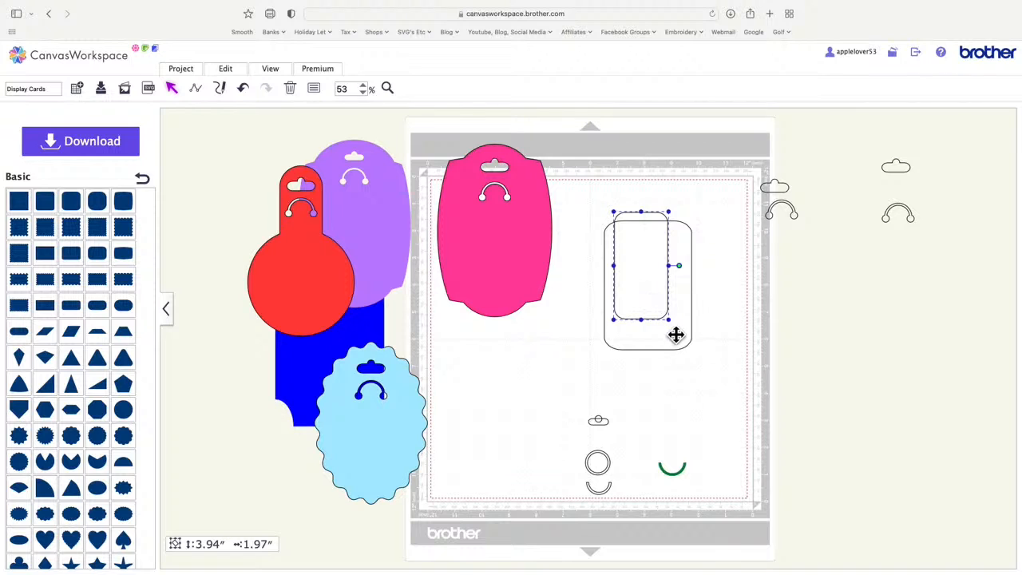
pyautogui.moveTo(675, 329); pyautogui.dragTo(734, 363)
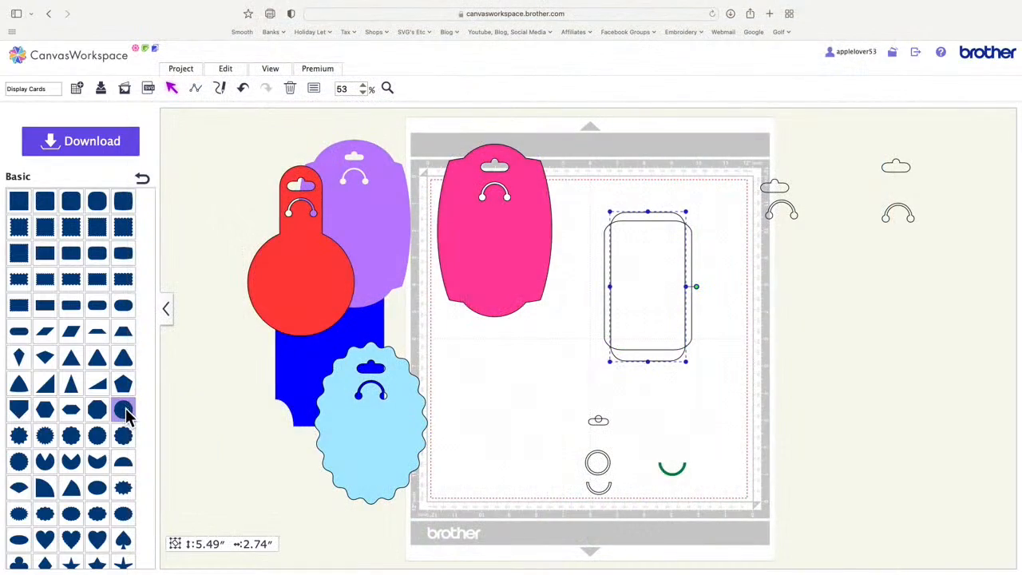
# - Add a basic circle, shrink it to about 1.01" and place it across the middle of the rectangles' top edge
pyautogui.moveTo(125, 415); pyautogui.dragTo(553, 205)
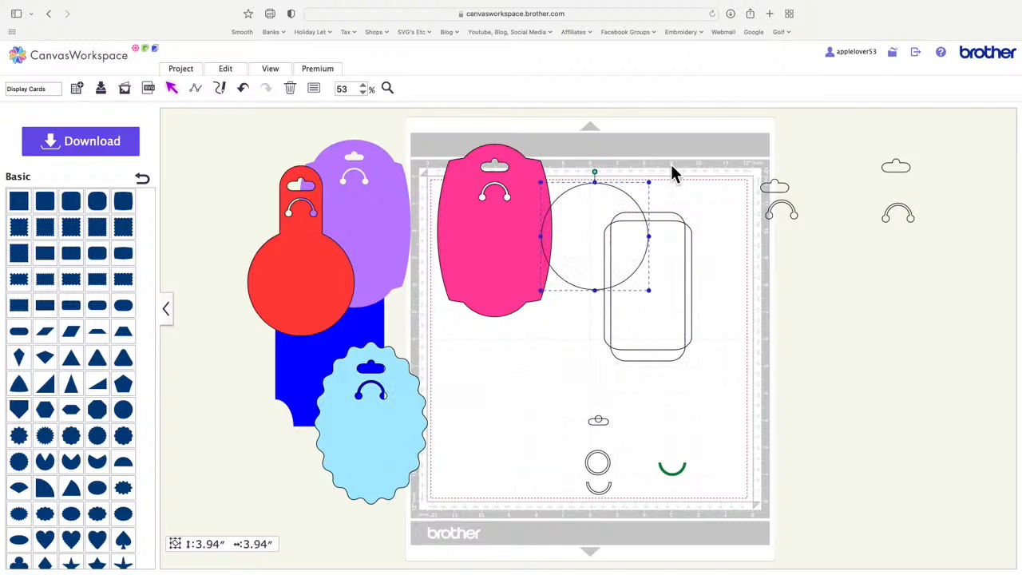
pyautogui.moveTo(659, 184); pyautogui.dragTo(655, 221)
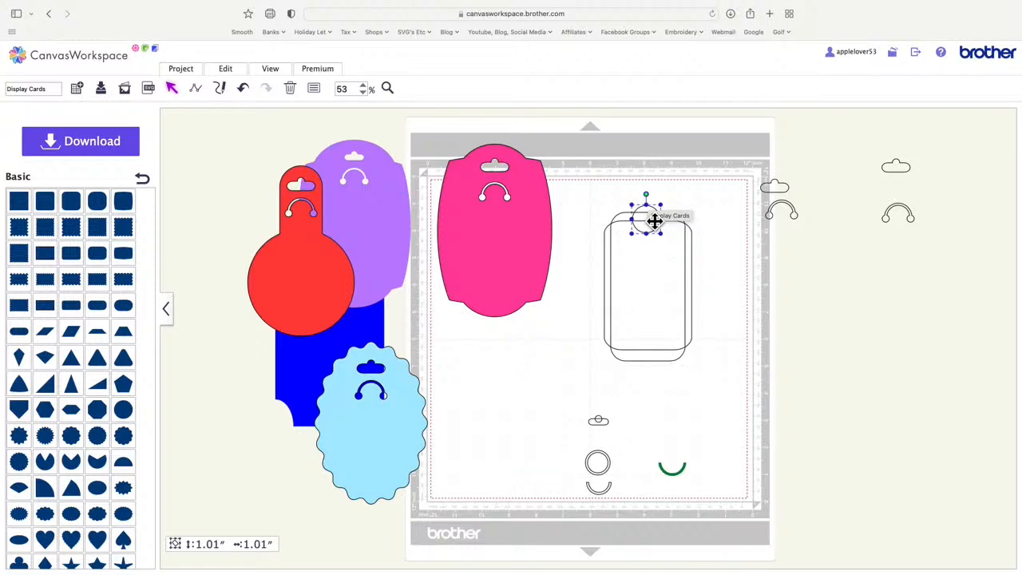
pyautogui.moveTo(654, 221); pyautogui.dragTo(656, 221)
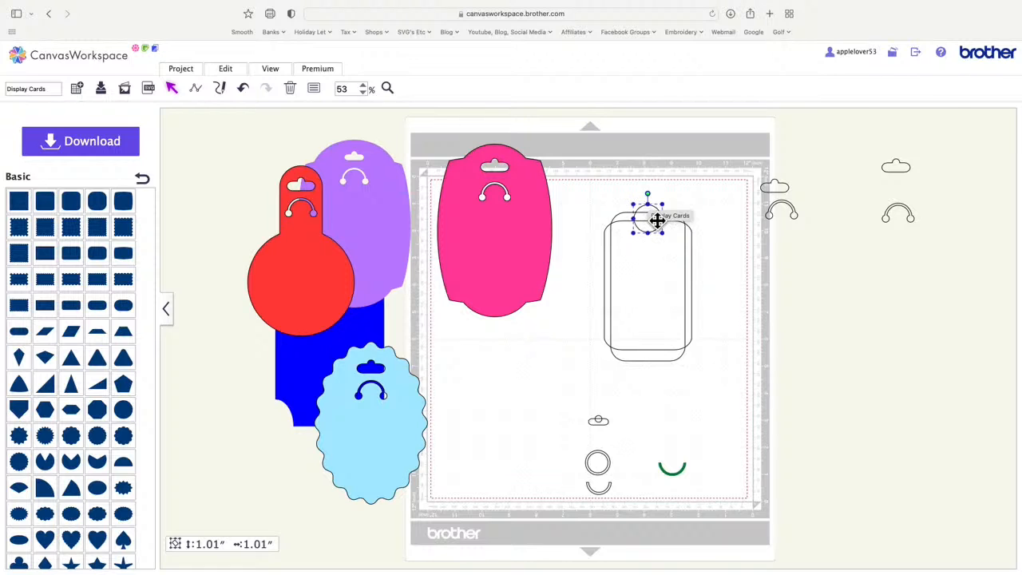
# - Duplicate the small circle and place the copy across the middle of the taller rectangle's bottom edge
pyautogui.rightClick(651, 216)
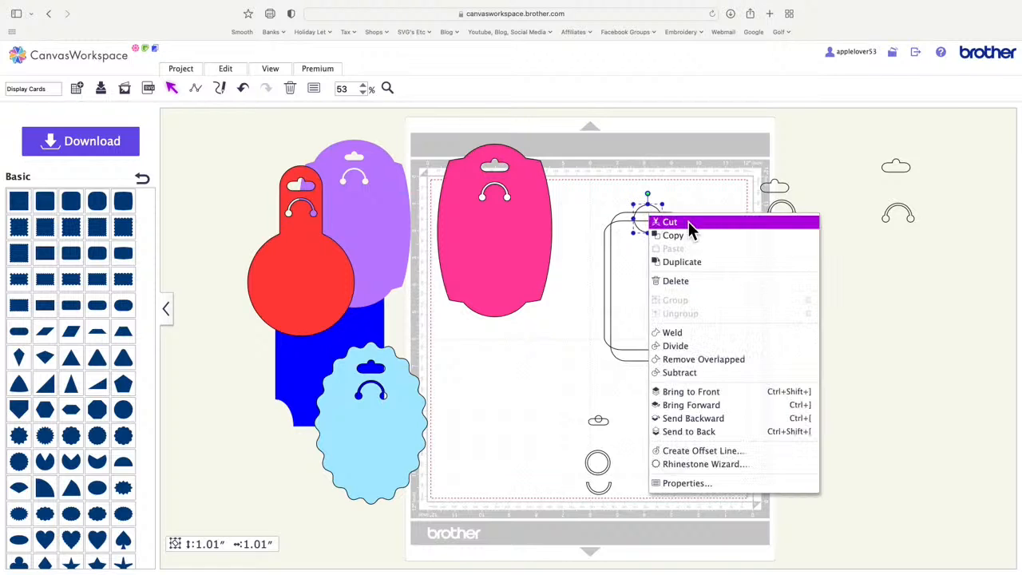
pyautogui.click(699, 268)
pyautogui.moveTo(662, 235); pyautogui.dragTo(655, 368)
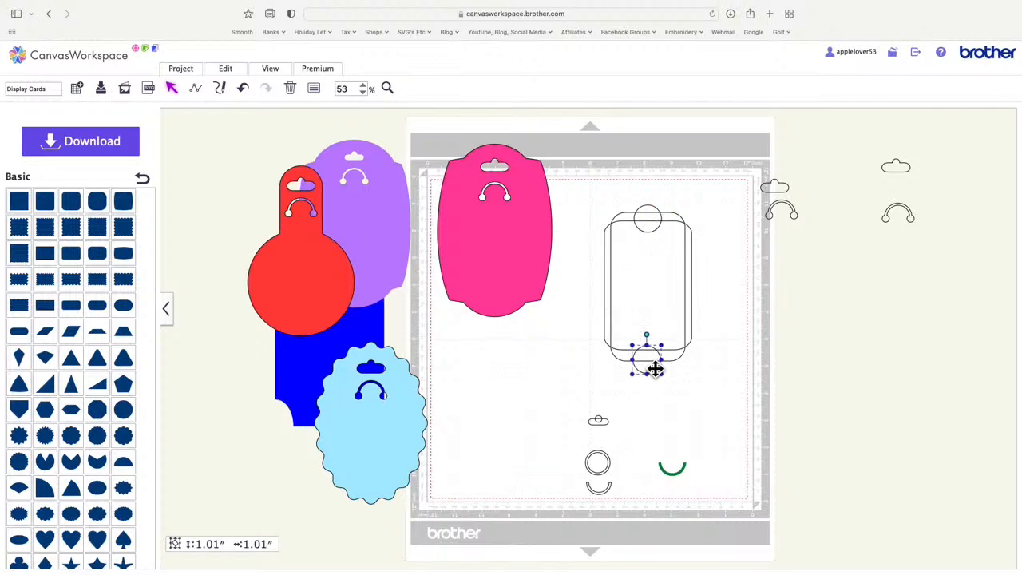
# - Select both rounded rectangles and both circles and align them on a common vertical centre line
pyautogui.moveTo(591, 196); pyautogui.dragTo(712, 389)
pyautogui.moveTo(247, 84)
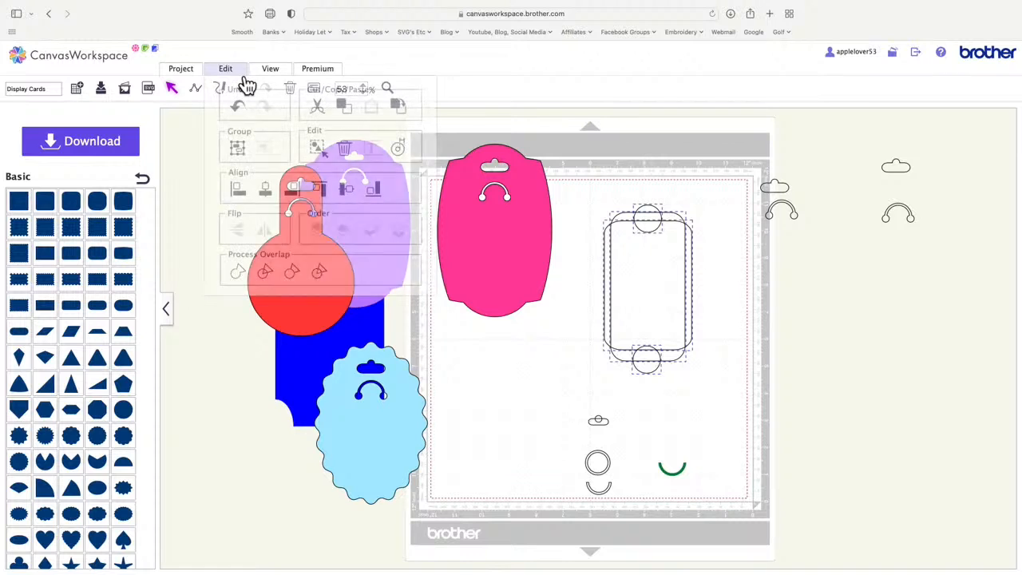
pyautogui.click(275, 193)
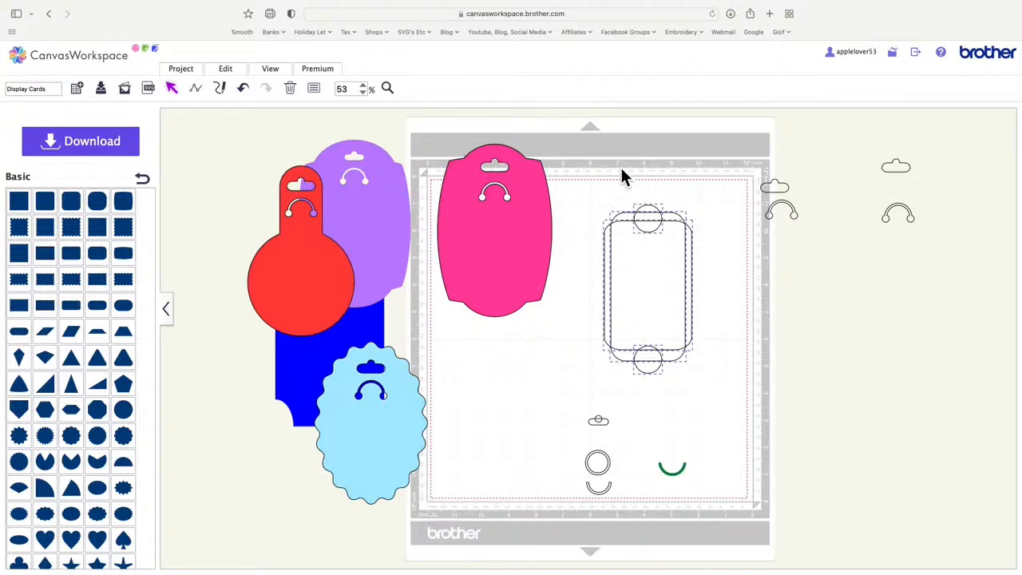
# - Try welding the four aligned shapes into one card with a dark purple fill, and undo both the fill and the weld
pyautogui.moveTo(239, 80)
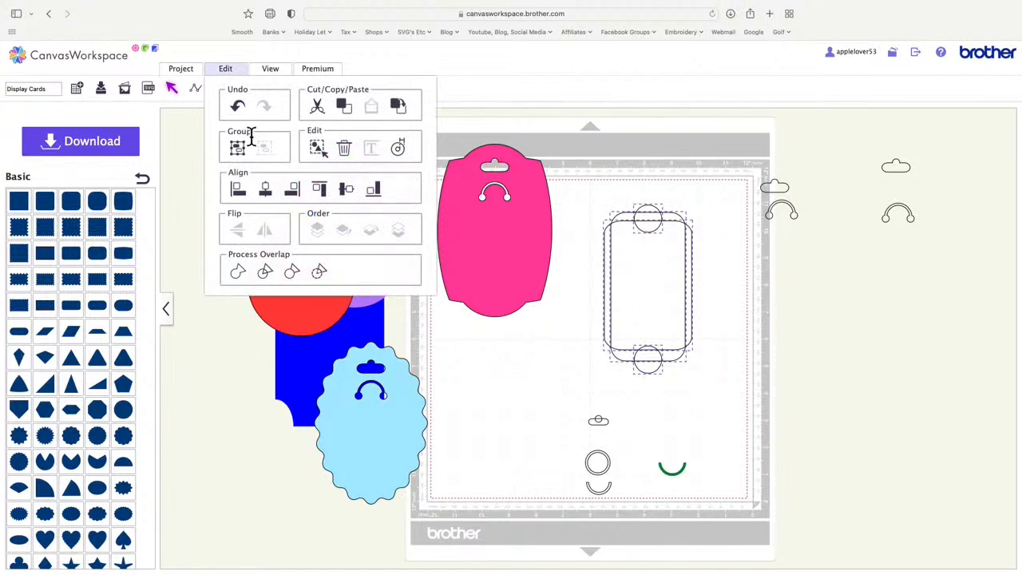
pyautogui.click(242, 270)
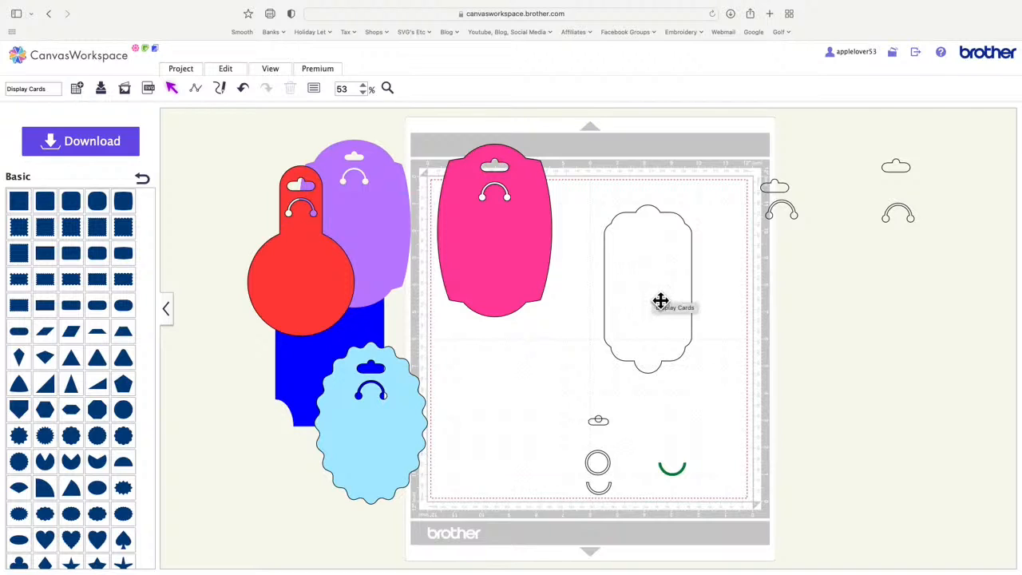
pyautogui.click(327, 95)
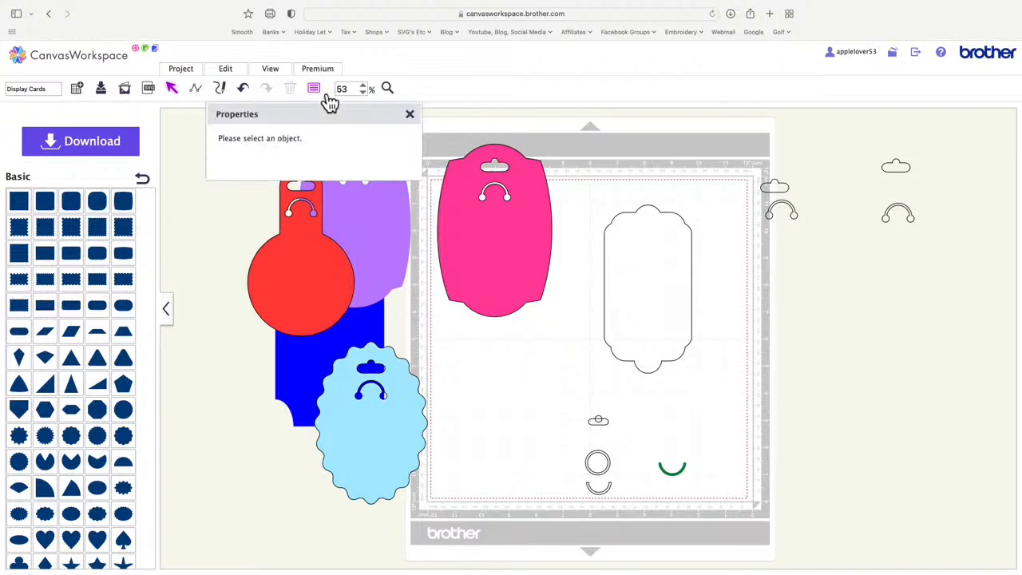
pyautogui.click(640, 269)
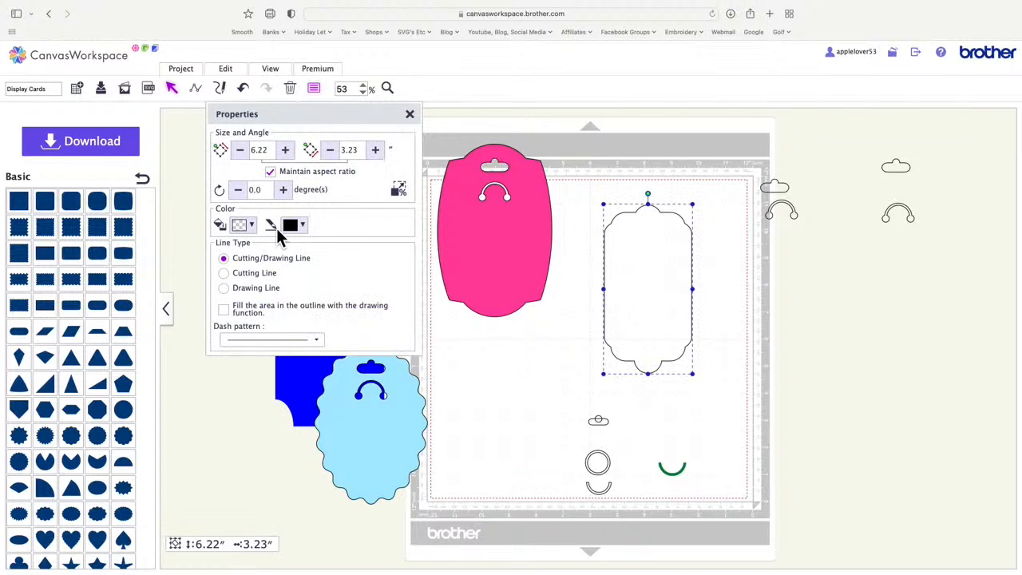
pyautogui.click(249, 225)
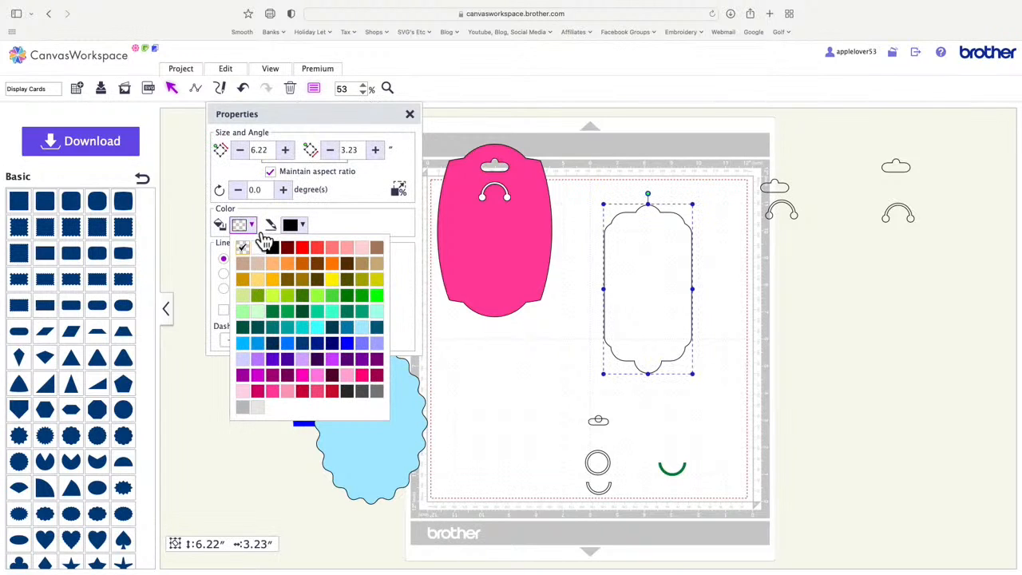
pyautogui.click(377, 375)
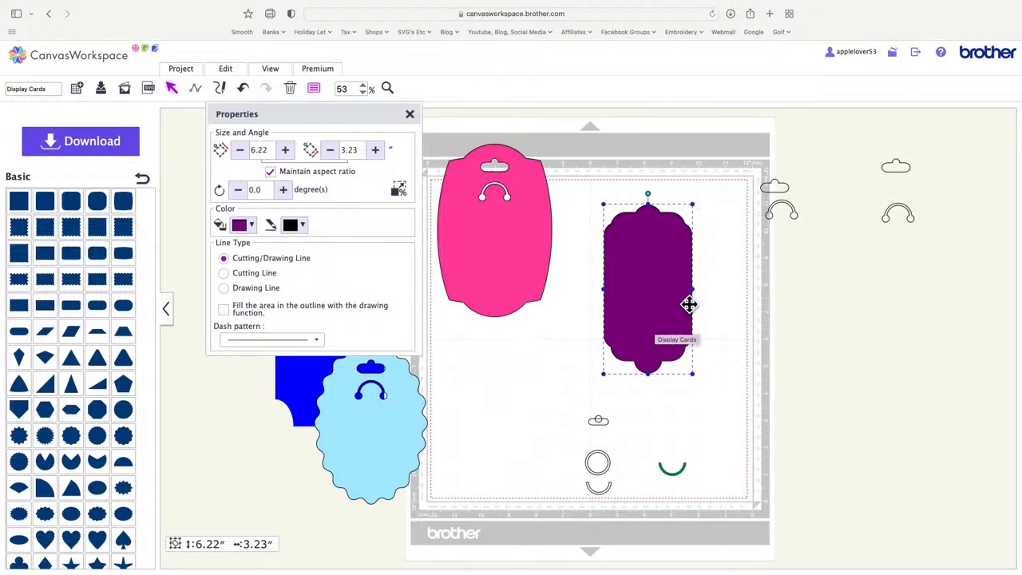
pyautogui.click(249, 91)
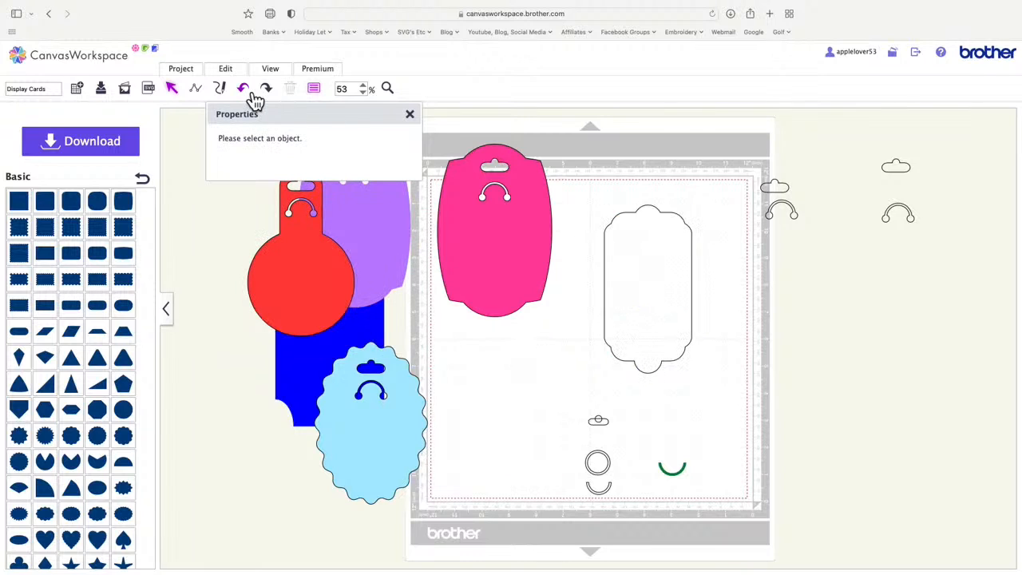
pyautogui.click(249, 91)
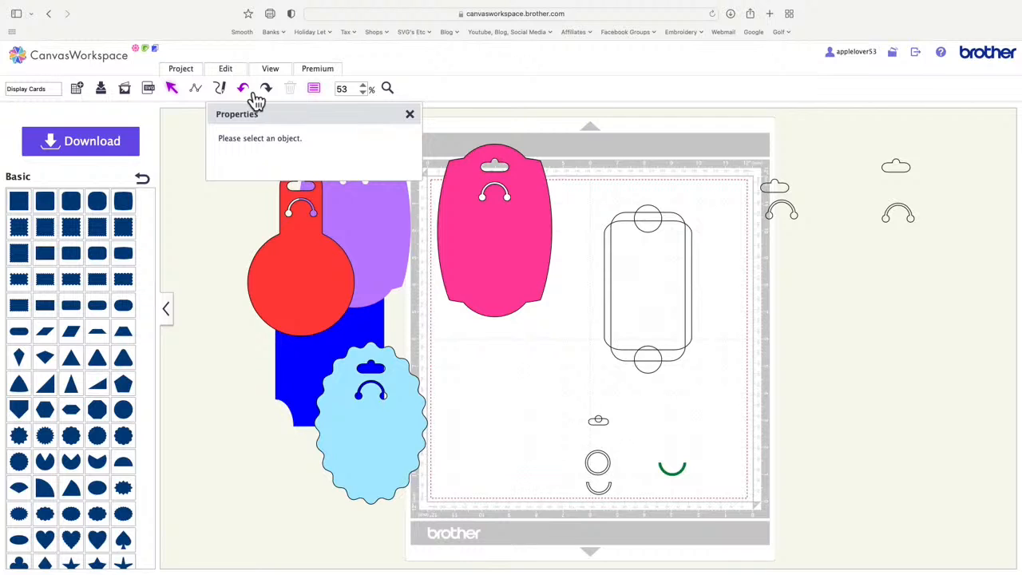
# - Nudge the lower circle slightly up so less of it protrudes below the rectangles
pyautogui.click(658, 378)
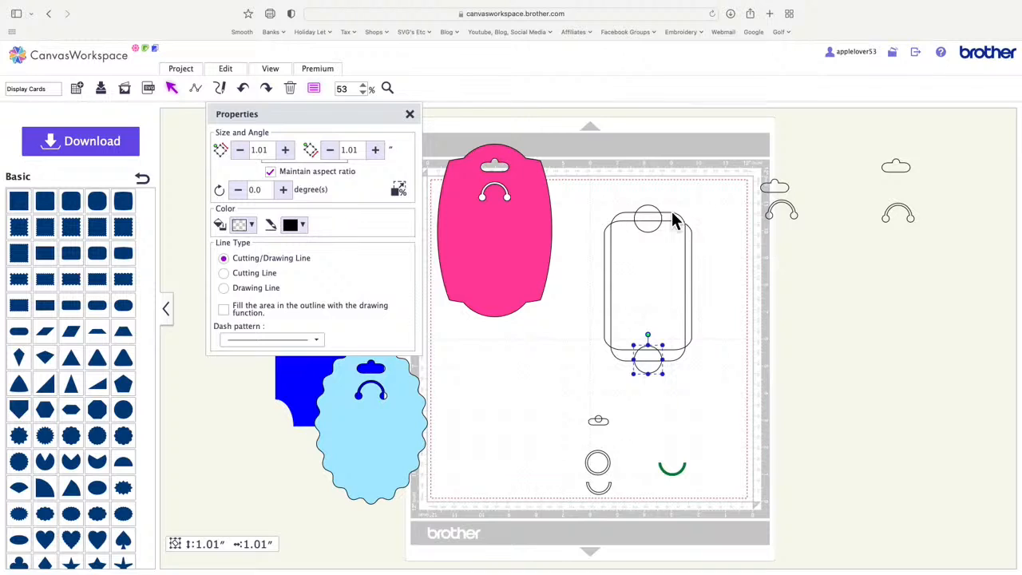
pyautogui.press('Up')
pyautogui.press('Up')
pyautogui.press('Up')
pyautogui.press('Up')
pyautogui.press('Up')
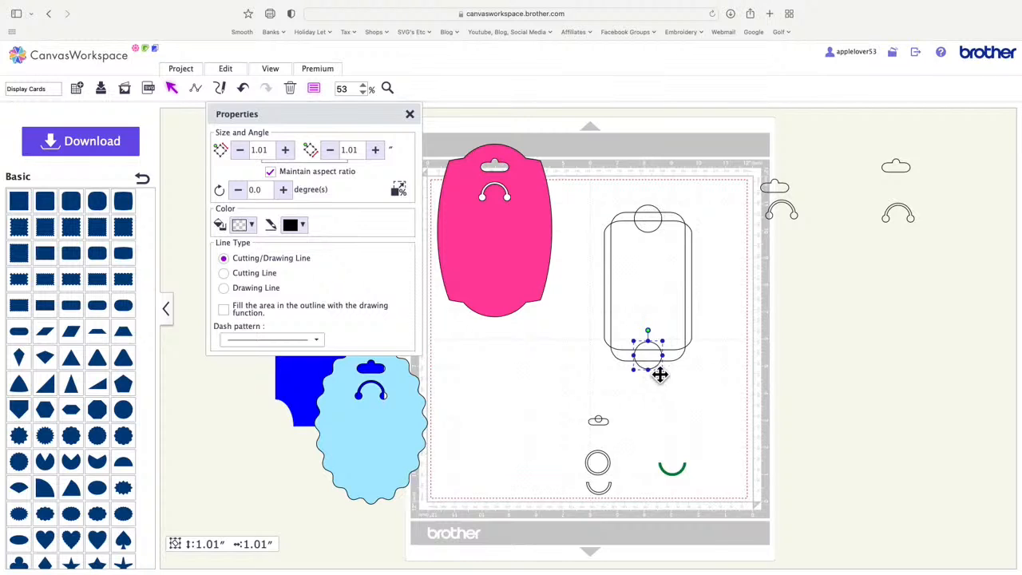
# - Weld the two rounded rectangles and the two circles into a single card outline
pyautogui.moveTo(585, 191); pyautogui.dragTo(717, 386)
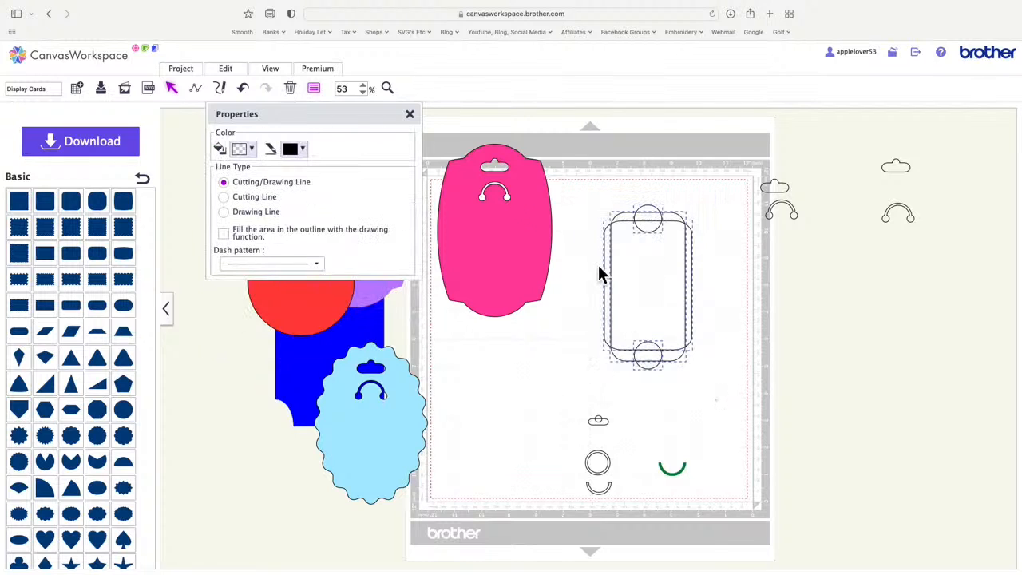
pyautogui.click(411, 113)
pyautogui.click(226, 68)
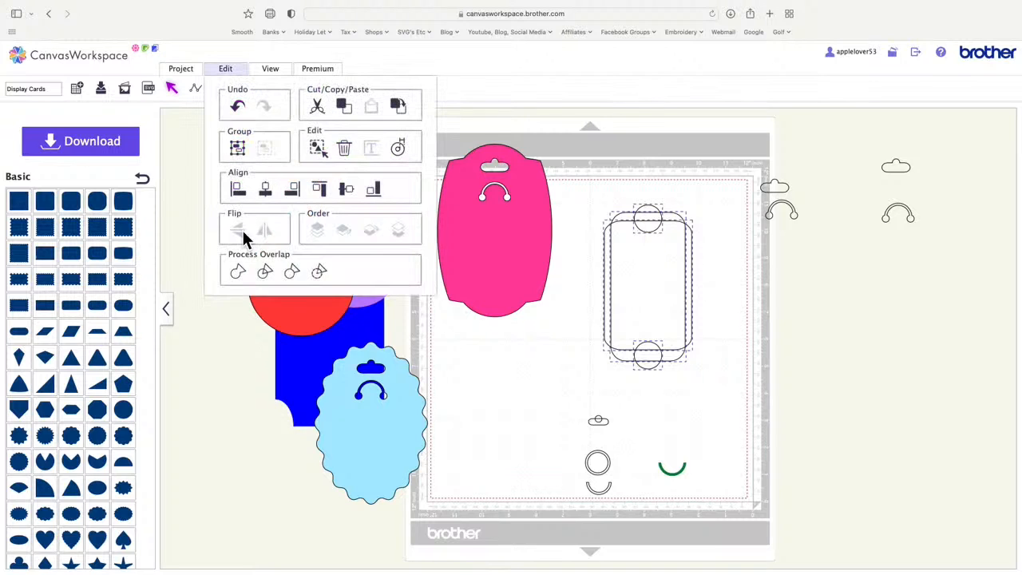
pyautogui.click(247, 279)
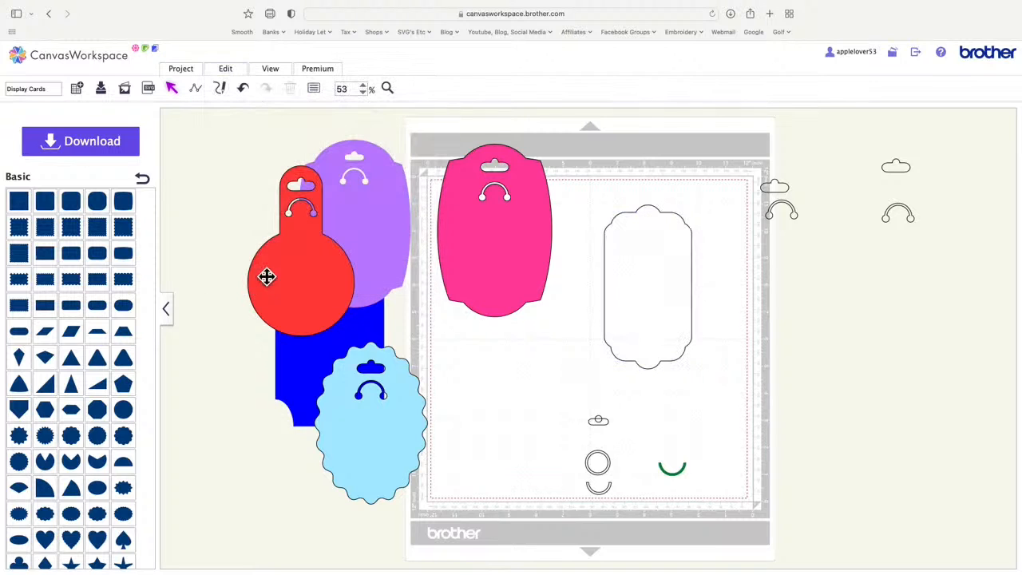
# - Fill the welded card with dark magenta-red and move it slightly up and toward the pink card
pyautogui.click(674, 281)
pyautogui.click(319, 93)
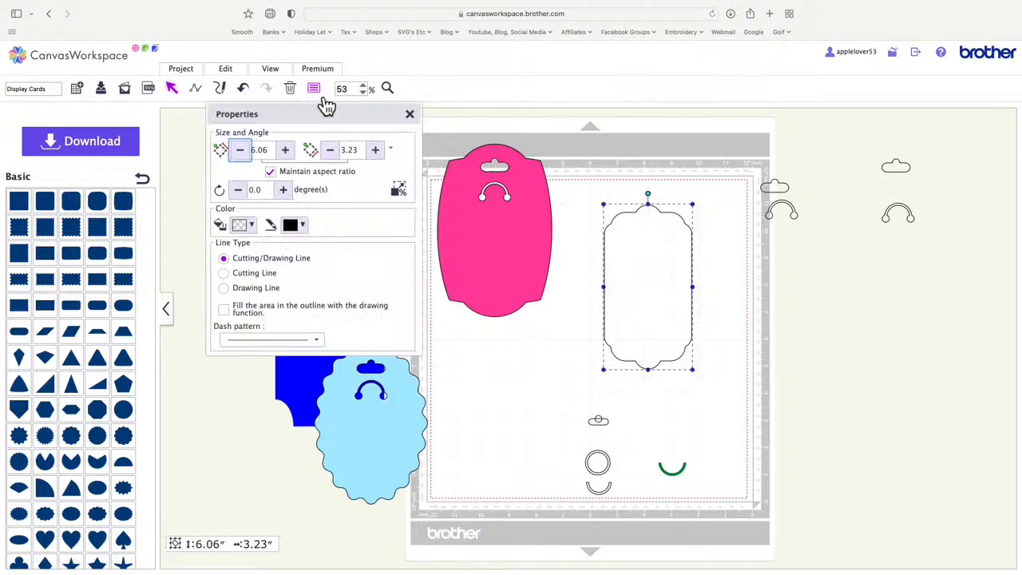
pyautogui.click(246, 225)
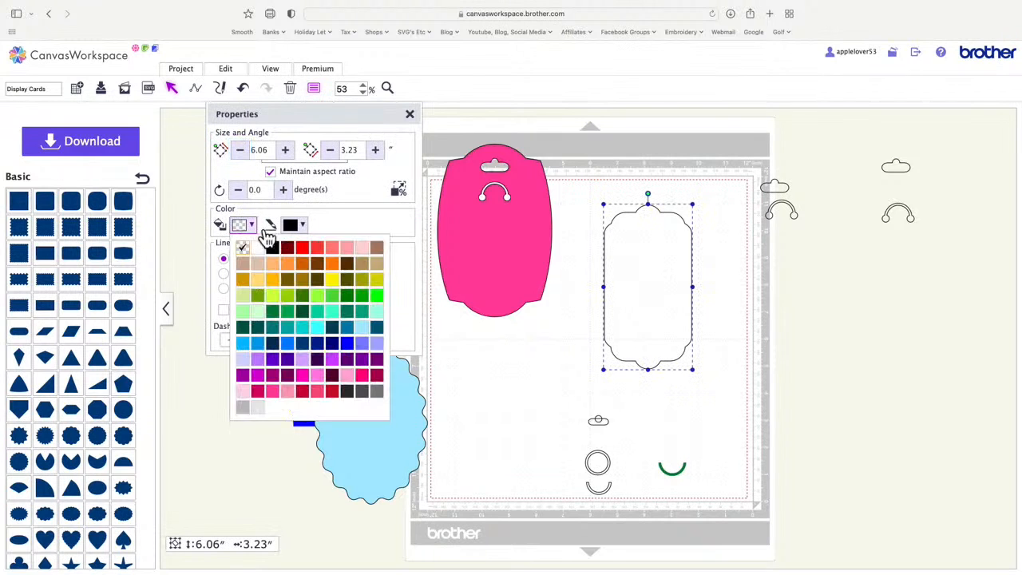
pyautogui.click(376, 375)
pyautogui.click(409, 113)
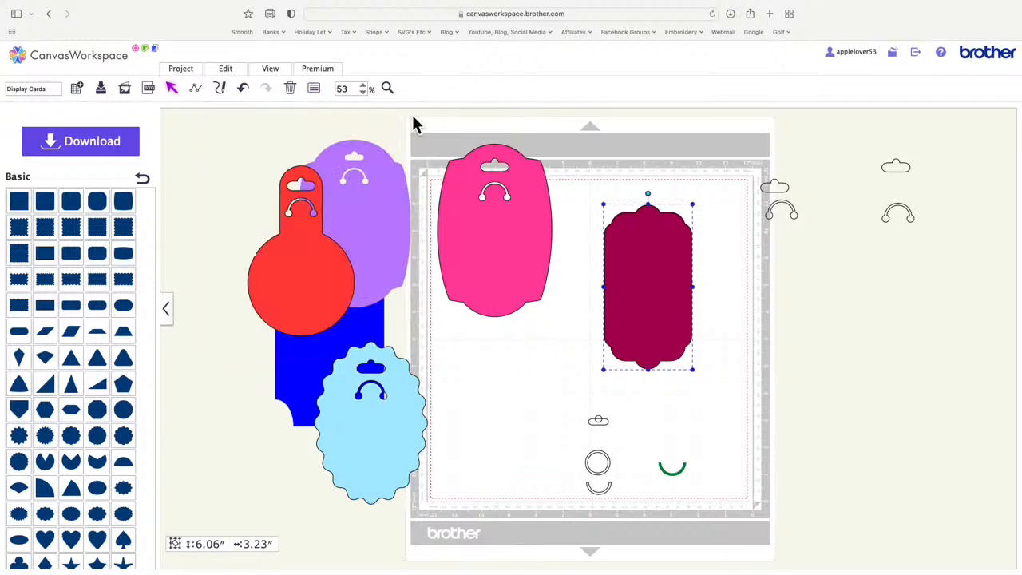
pyautogui.moveTo(663, 265); pyautogui.dragTo(649, 279)
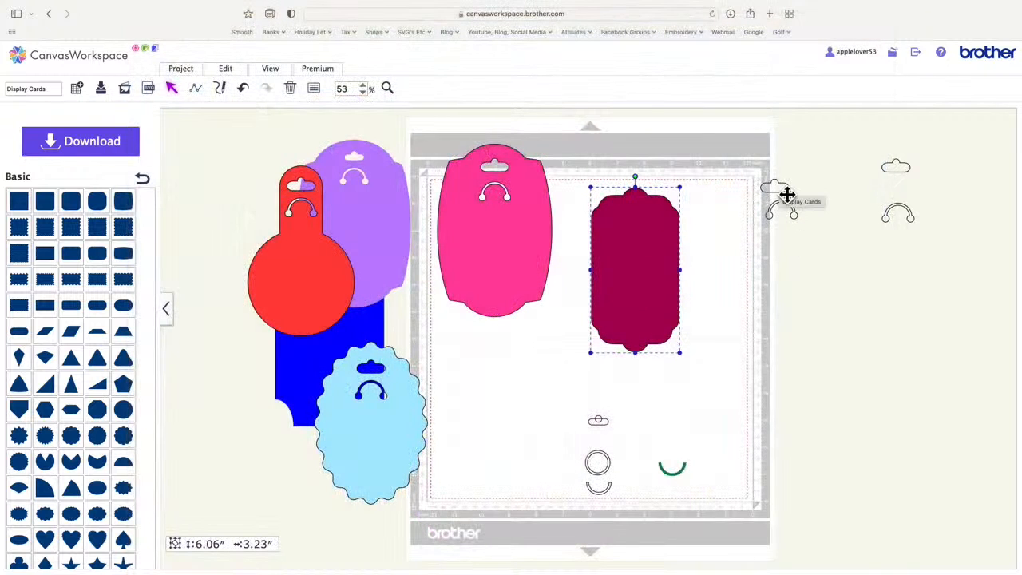
# - Centre the hang slot and arc cutout at the mat's edge on each other, move them onto the maroon card's upper part, and select the card
pyautogui.moveTo(754, 171); pyautogui.dragTo(803, 226)
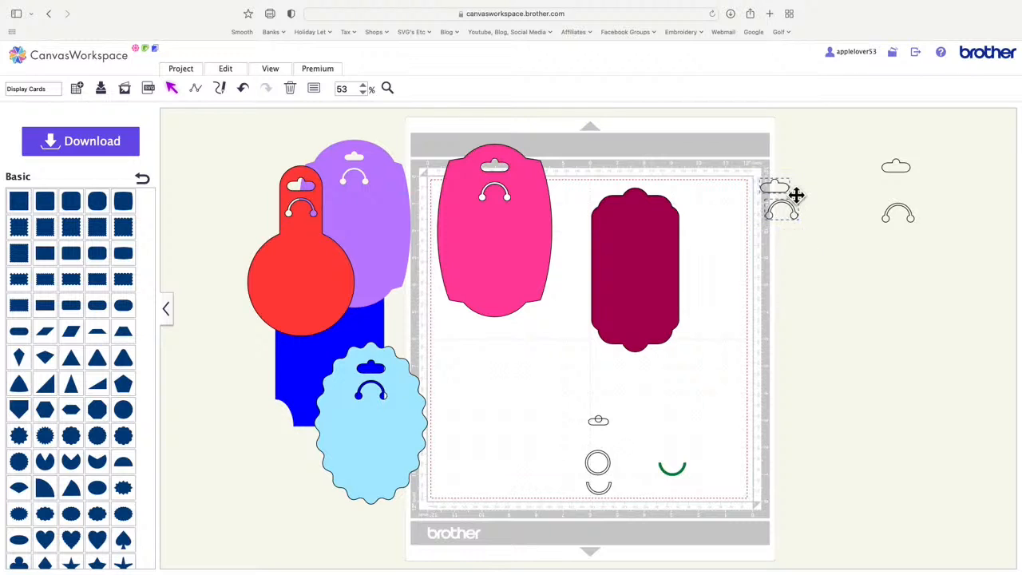
pyautogui.click(239, 72)
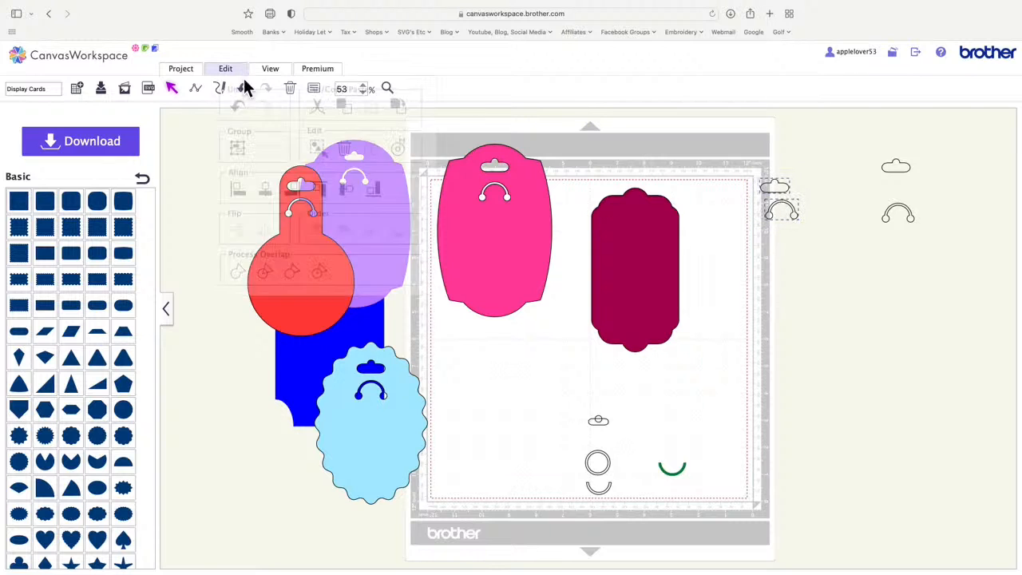
pyautogui.click(265, 195)
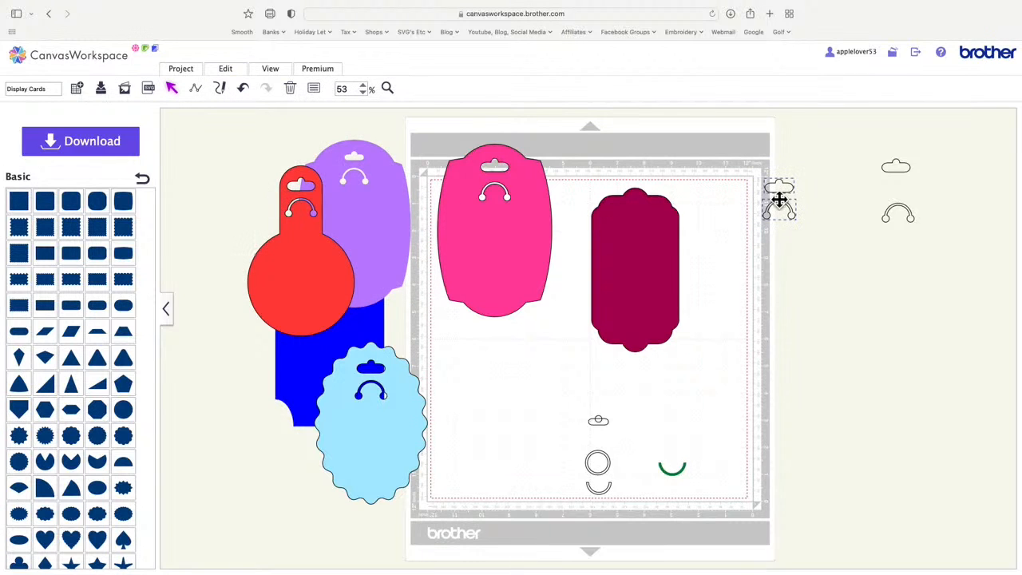
pyautogui.moveTo(779, 199); pyautogui.dragTo(644, 217)
pyautogui.click(655, 313)
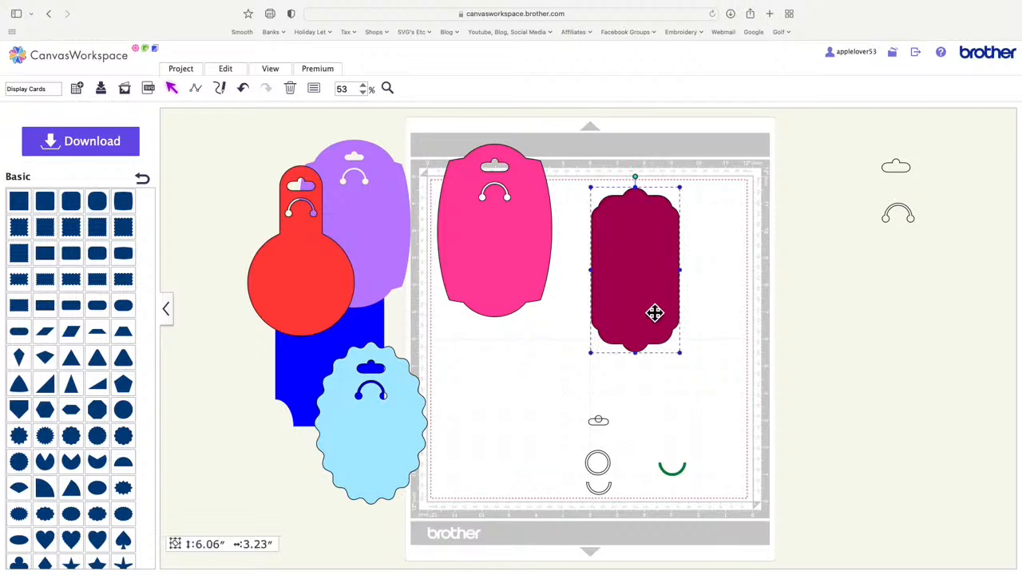
# - Send the maroon card to the back, subtract the hang slot and arc from it, and shift it slightly toward the pink card
pyautogui.rightClick(639, 286)
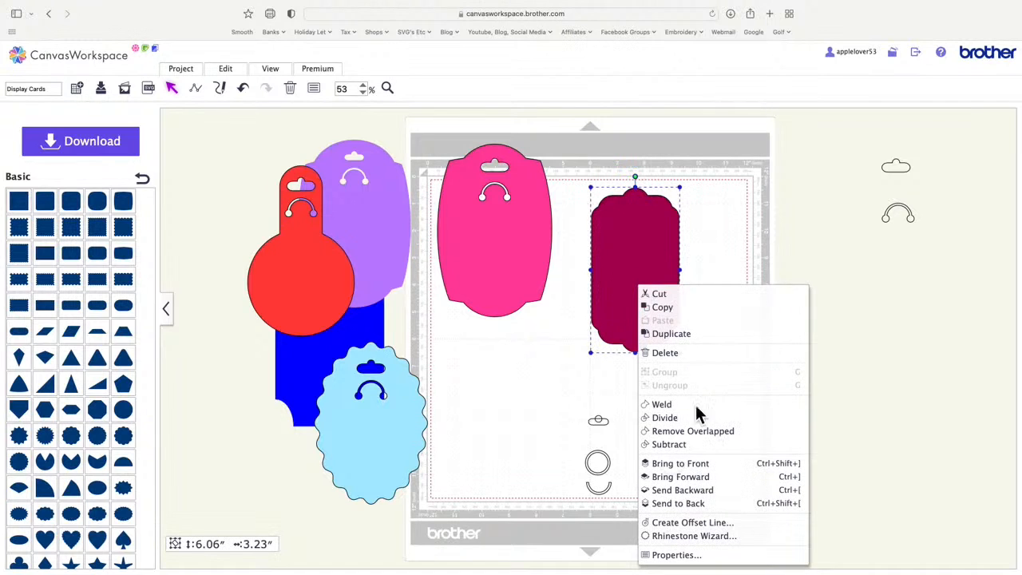
pyautogui.click(693, 503)
pyautogui.click(691, 212)
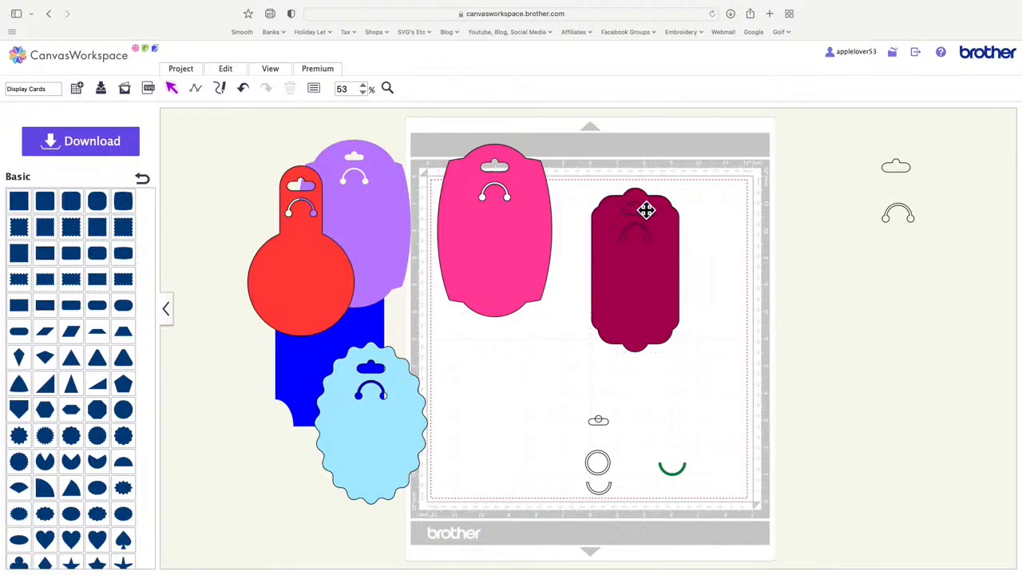
pyautogui.moveTo(582, 174); pyautogui.dragTo(709, 379)
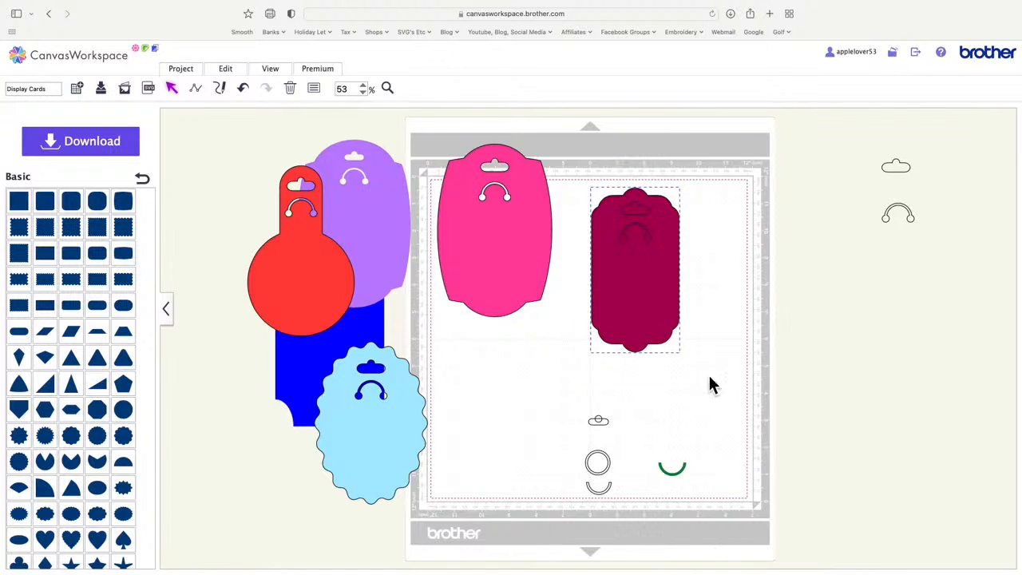
pyautogui.click(230, 72)
pyautogui.click(318, 272)
pyautogui.moveTo(666, 231); pyautogui.dragTo(640, 229)
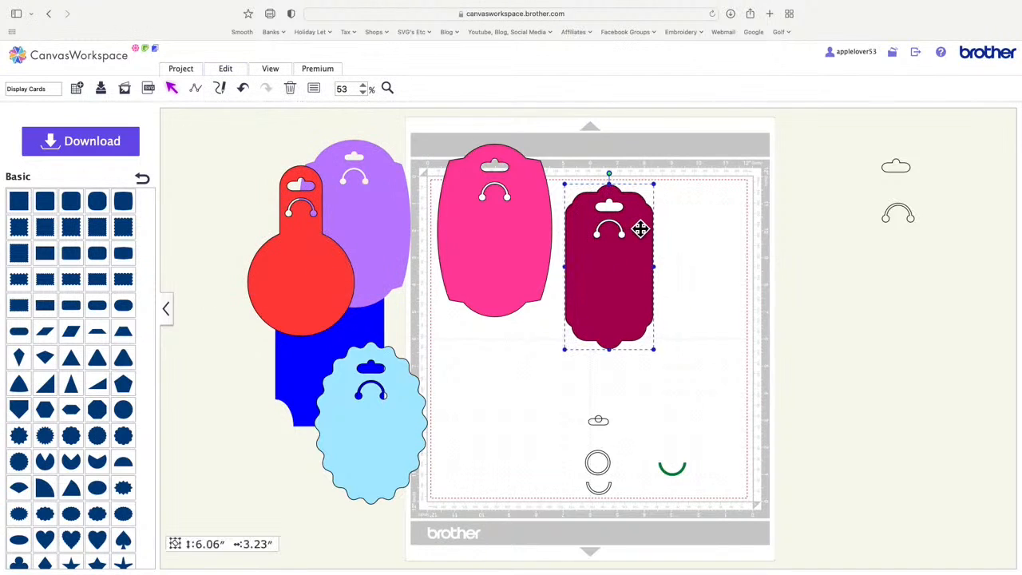
pyautogui.click(688, 244)
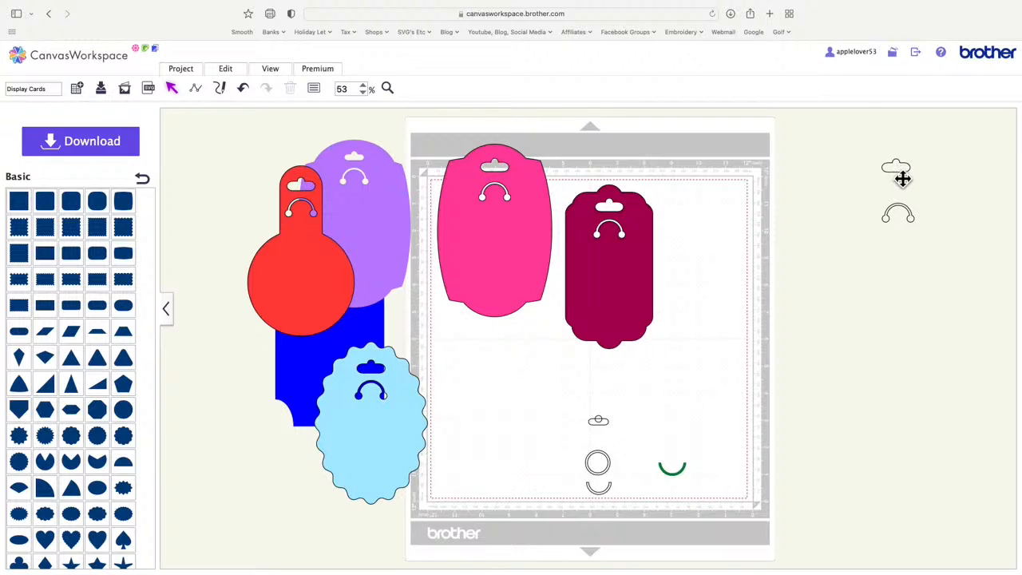
# - Place the spare hang slot and round-ended arc together in the mat's lower-left area, and move the loose outlined arc below the green arc
pyautogui.moveTo(902, 179); pyautogui.dragTo(820, 182)
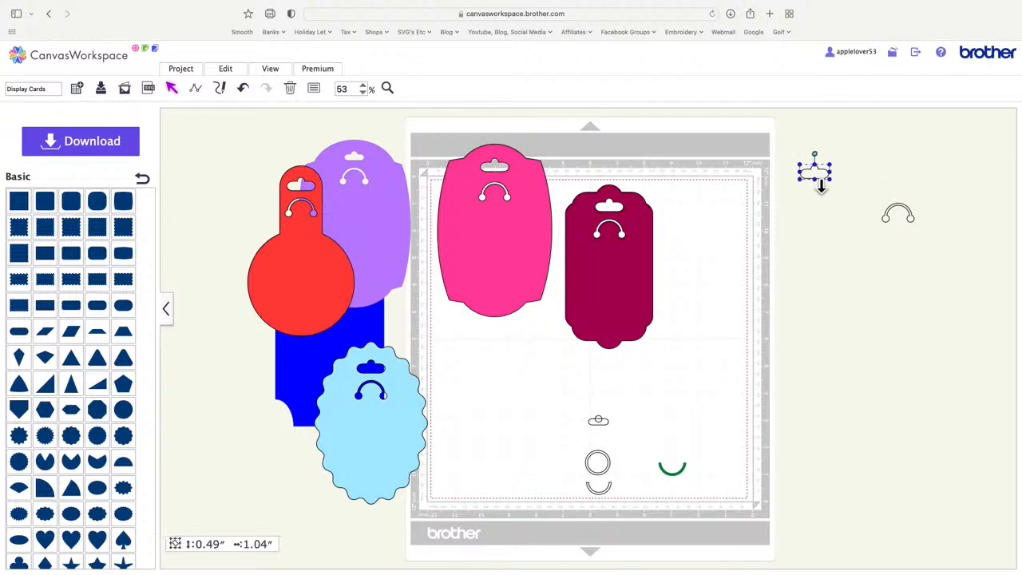
pyautogui.click(613, 469)
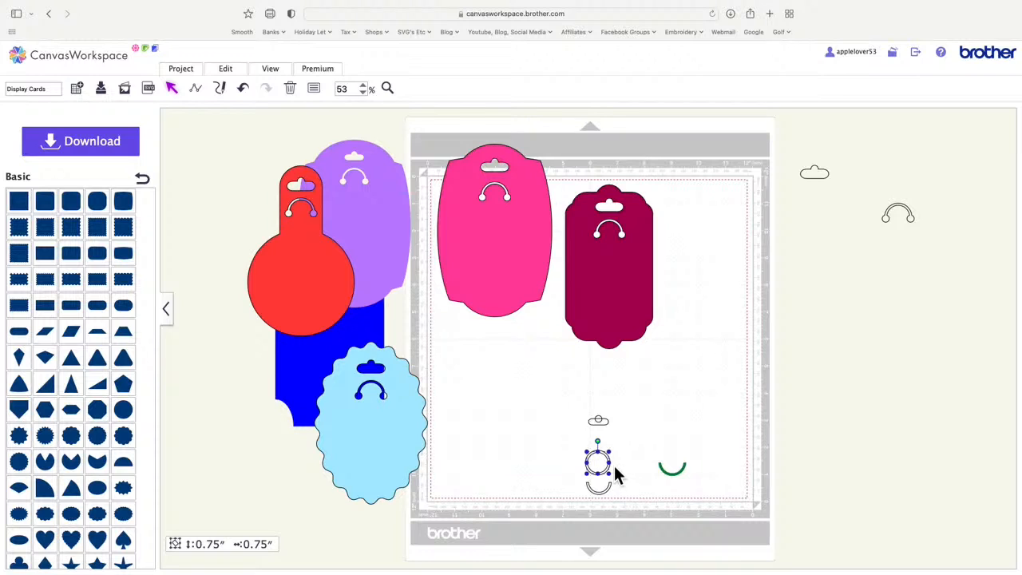
pyautogui.moveTo(612, 497); pyautogui.dragTo(684, 496)
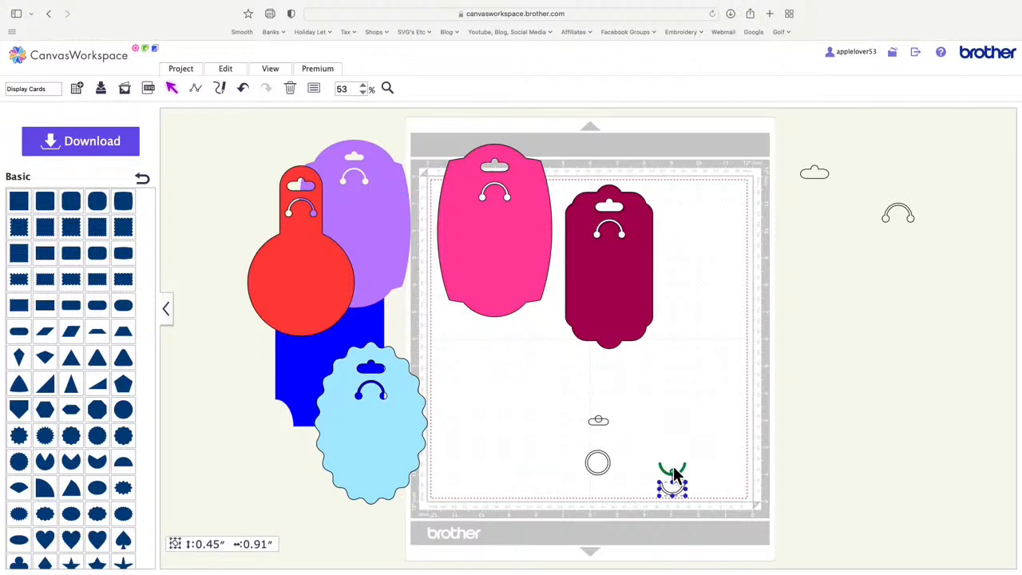
pyautogui.moveTo(916, 222); pyautogui.dragTo(838, 215)
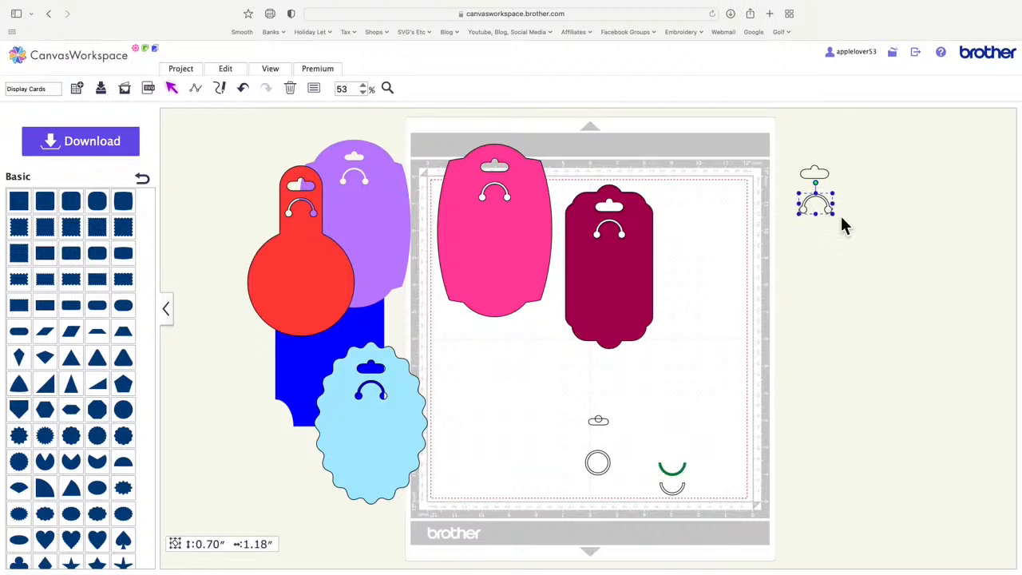
pyautogui.click(784, 162)
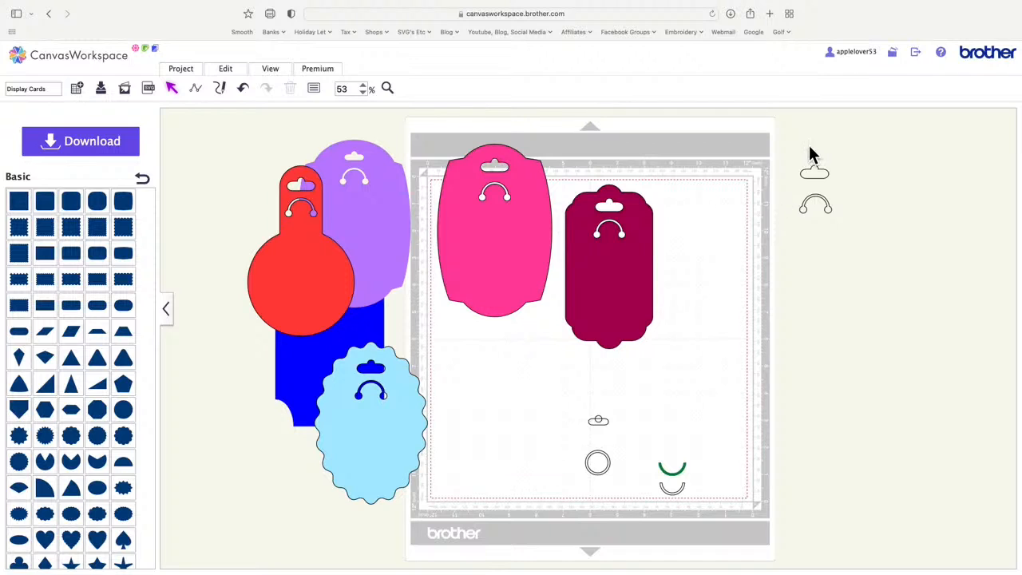
pyautogui.moveTo(784, 142); pyautogui.dragTo(840, 248)
pyautogui.moveTo(826, 177); pyautogui.dragTo(471, 438)
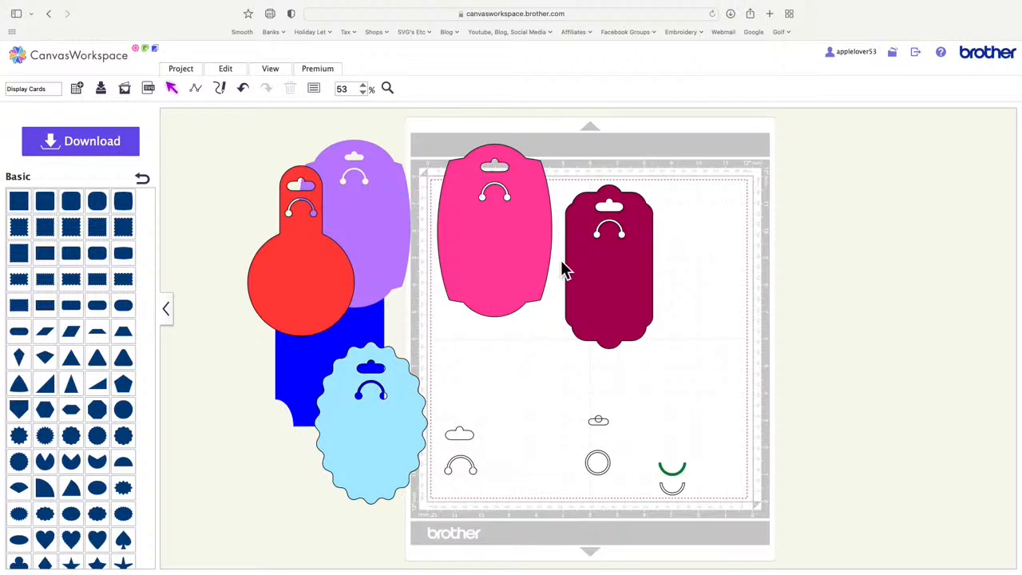
# - Move the pink and maroon cards off the mat to the other finished cards
pyautogui.click(463, 250)
pyautogui.moveTo(464, 251); pyautogui.dragTo(226, 268)
pyautogui.moveTo(607, 298); pyautogui.dragTo(292, 403)
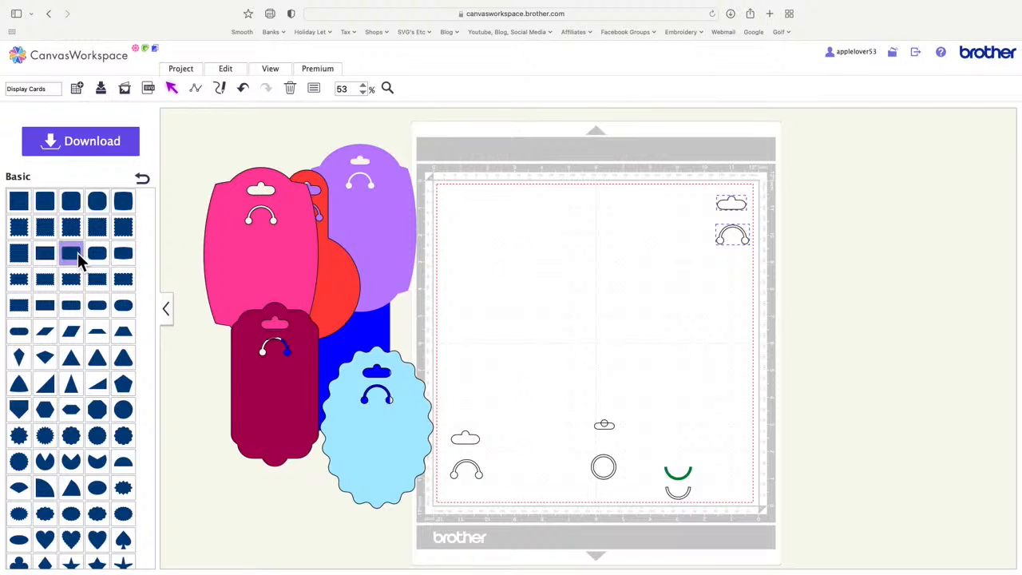
# - Add a rounded rectangle to the mat, rotate it upright, enlarge it to 5.31" high by 3.72" wide and shift it slightly left
pyautogui.moveTo(78, 253); pyautogui.dragTo(532, 263)
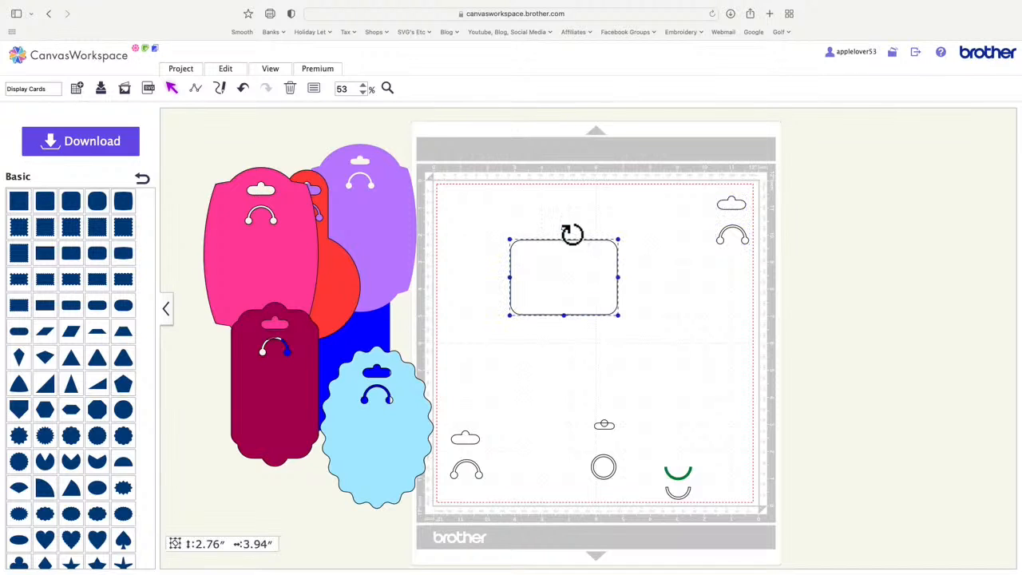
pyautogui.moveTo(580, 233); pyautogui.dragTo(616, 271)
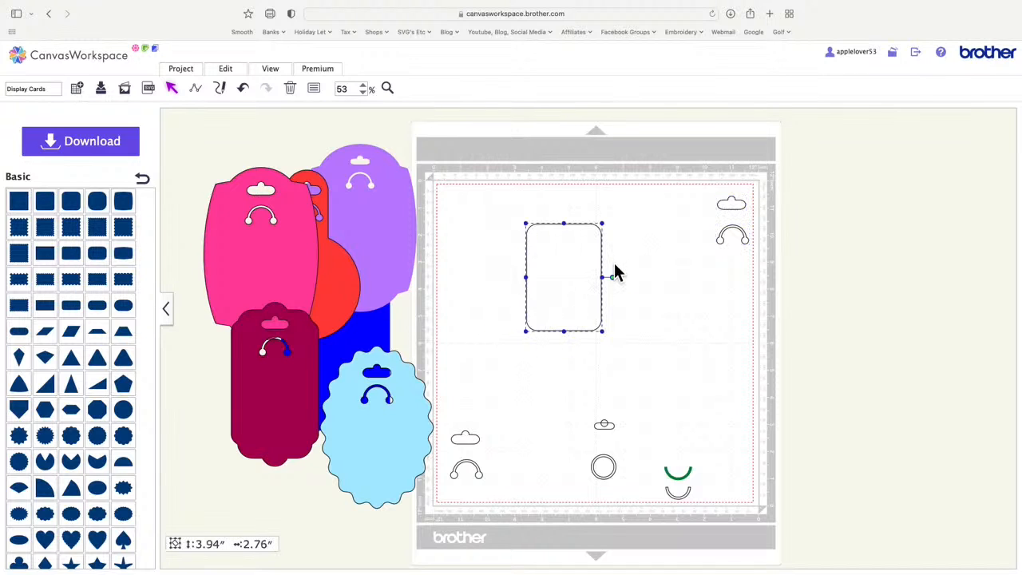
pyautogui.moveTo(606, 337); pyautogui.dragTo(647, 381)
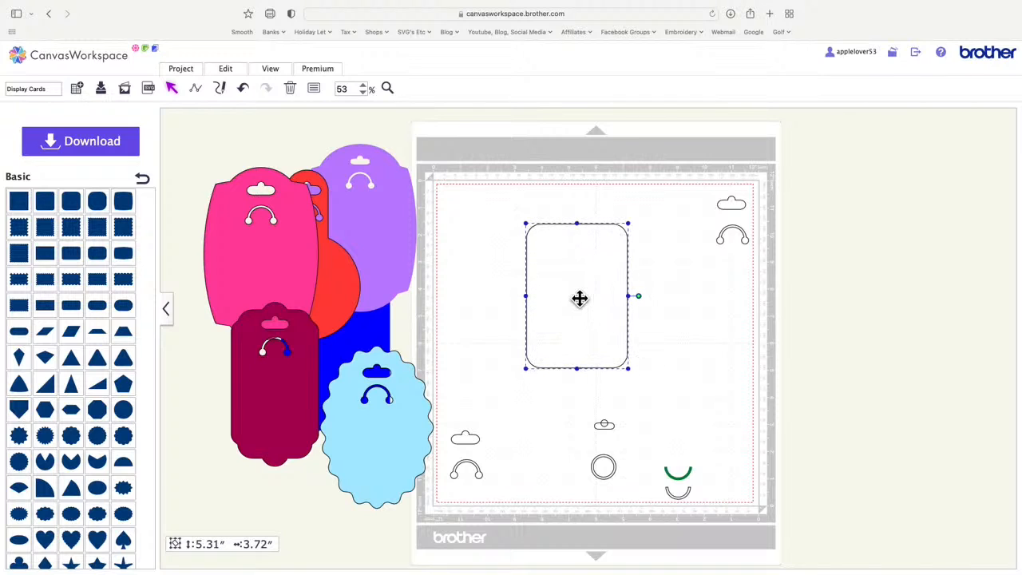
pyautogui.moveTo(580, 296); pyautogui.dragTo(550, 298)
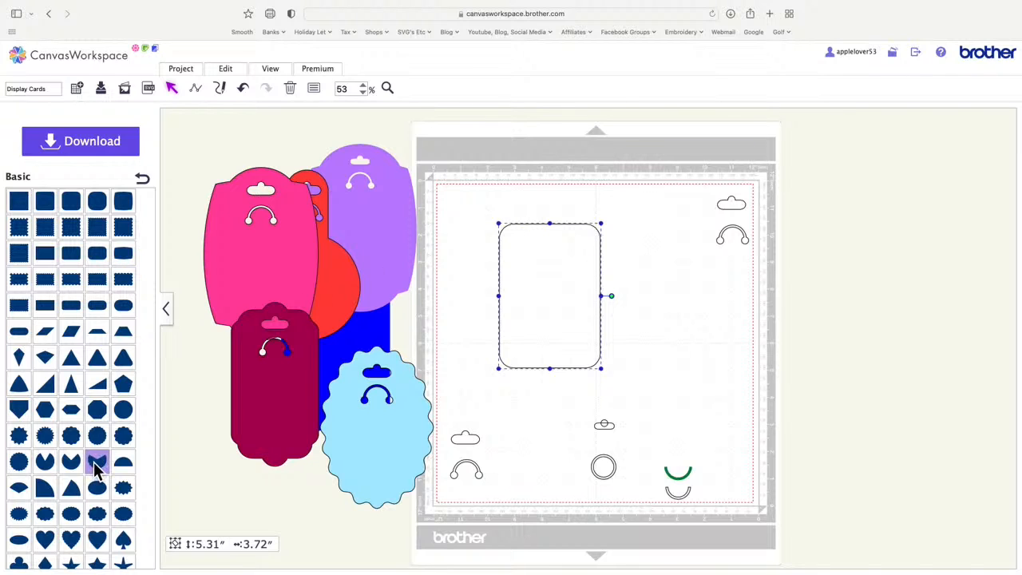
# - Add a teardrop turned on its side, shrink it to 1.16" high by 1.69" wide, and centre it across the rectangle's top edge on the left half
pyautogui.scroll(-3, 96, 469)
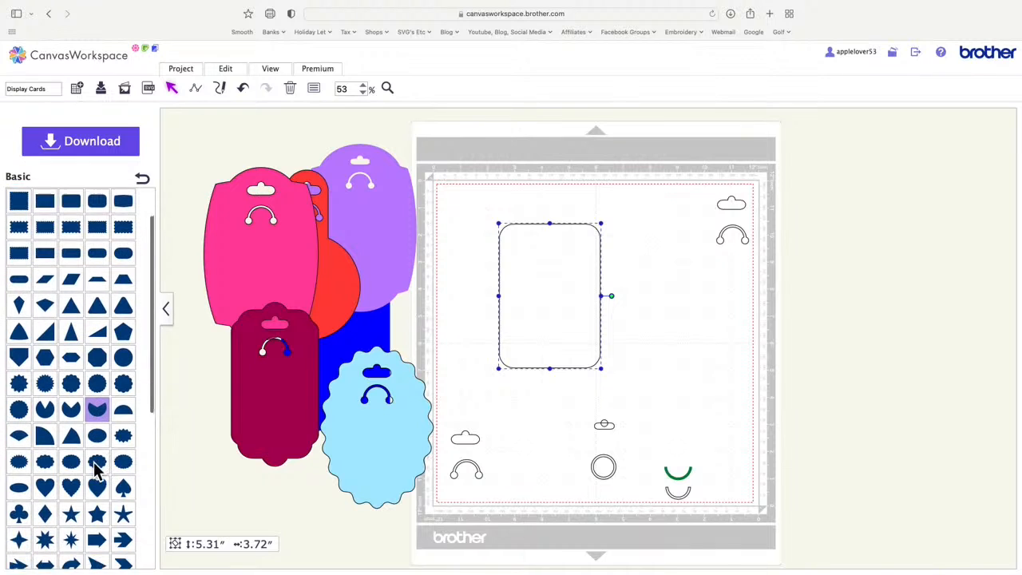
pyautogui.scroll(-7, 96, 471)
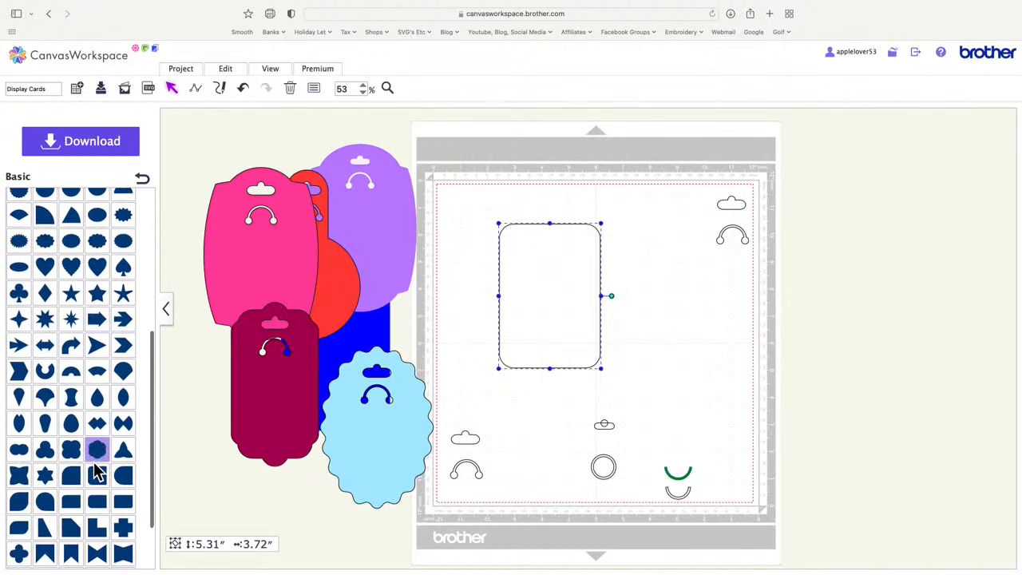
pyautogui.scroll(-1, 96, 459)
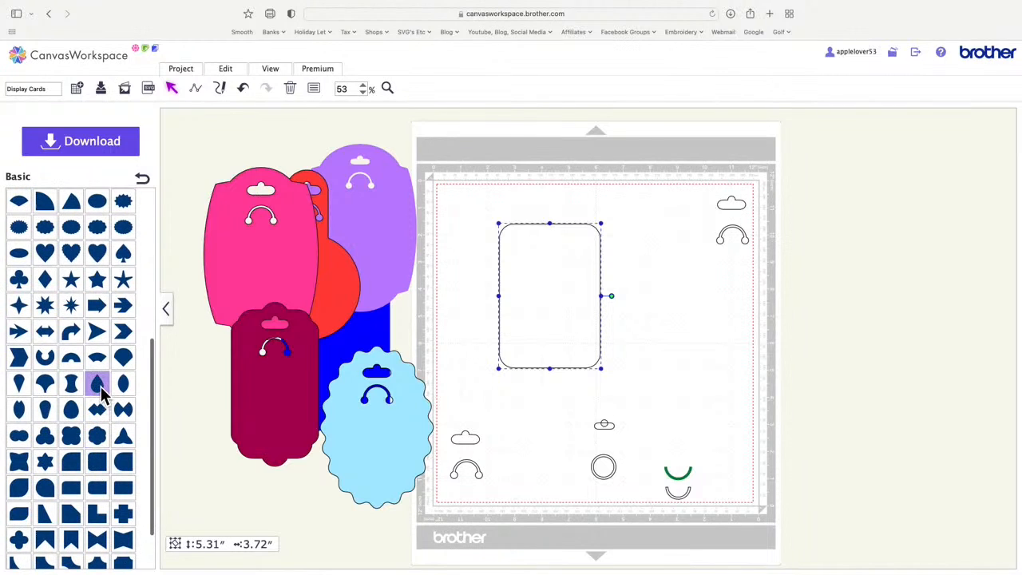
pyautogui.moveTo(96, 385); pyautogui.dragTo(551, 365)
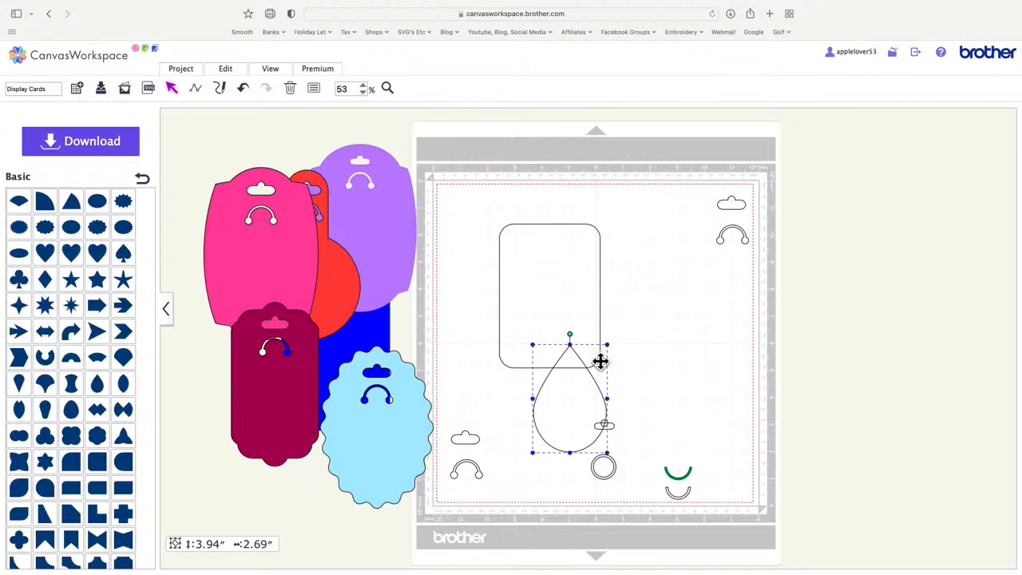
pyautogui.moveTo(578, 342); pyautogui.dragTo(645, 392)
pyautogui.moveTo(575, 409); pyautogui.dragTo(530, 202)
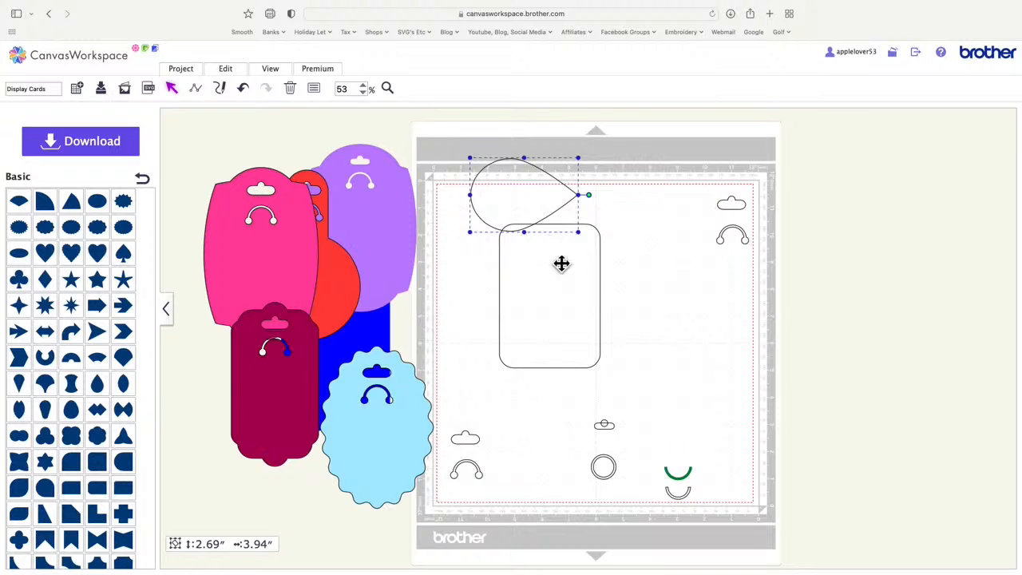
pyautogui.moveTo(587, 160); pyautogui.dragTo(532, 216)
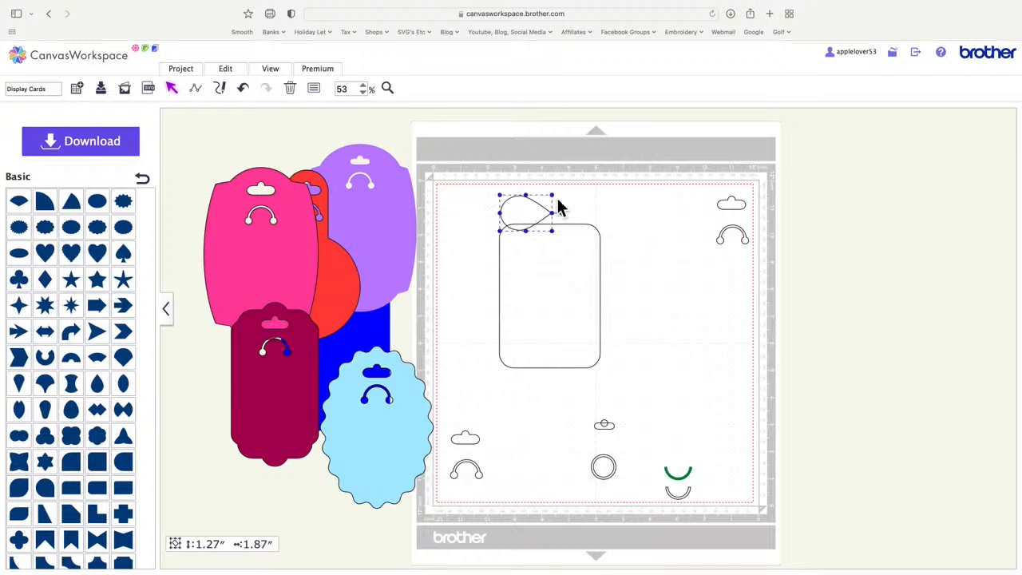
pyautogui.moveTo(561, 197); pyautogui.dragTo(533, 233)
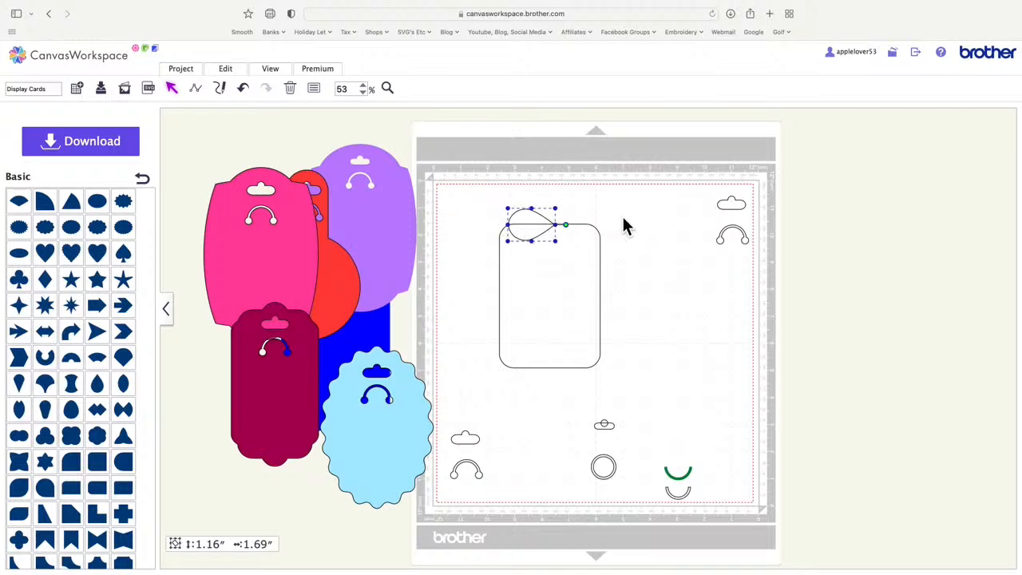
# - Duplicate the teardrop, flip the copy horizontally, and align both tip to tip at the middle of the rectangle's top edge
pyautogui.rightClick(537, 224)
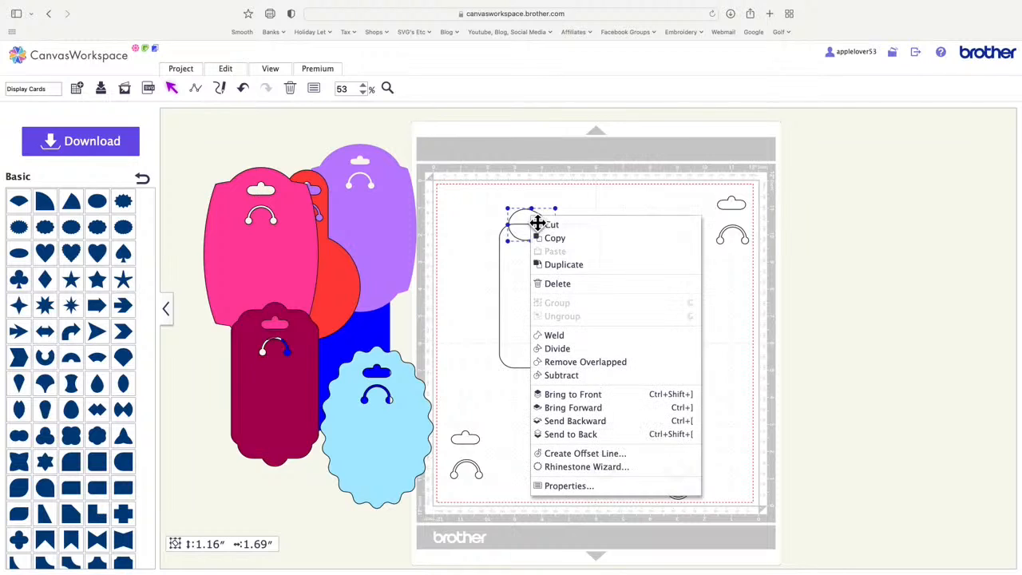
pyautogui.click(583, 264)
pyautogui.moveTo(553, 252); pyautogui.dragTo(628, 217)
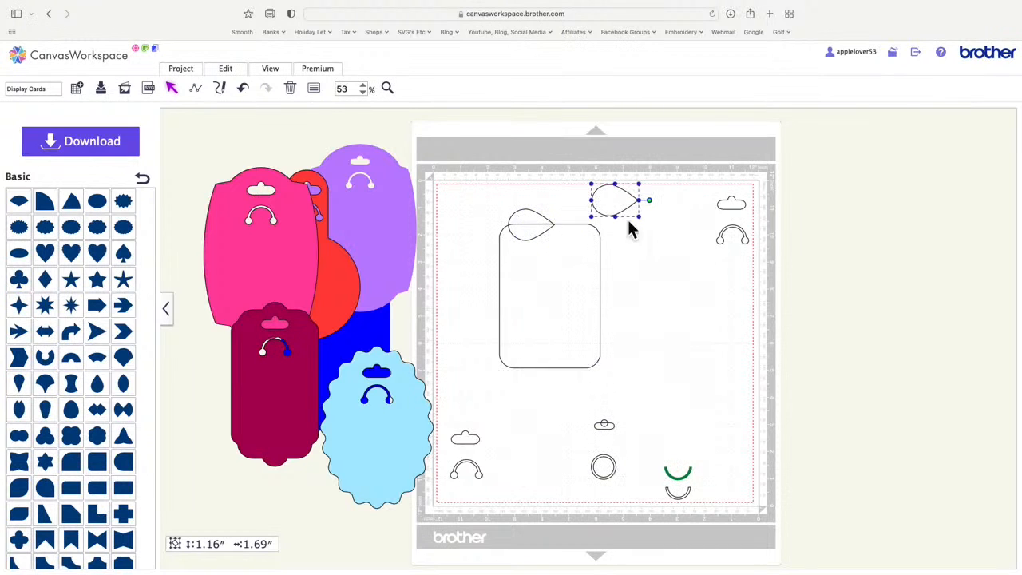
pyautogui.click(238, 71)
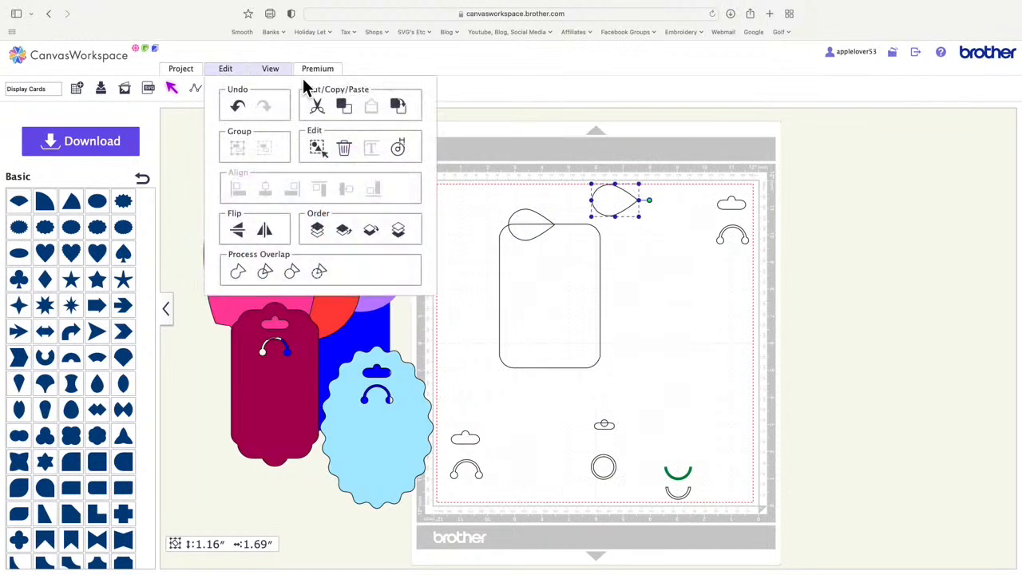
pyautogui.click(265, 231)
pyautogui.moveTo(637, 210); pyautogui.dragTo(593, 233)
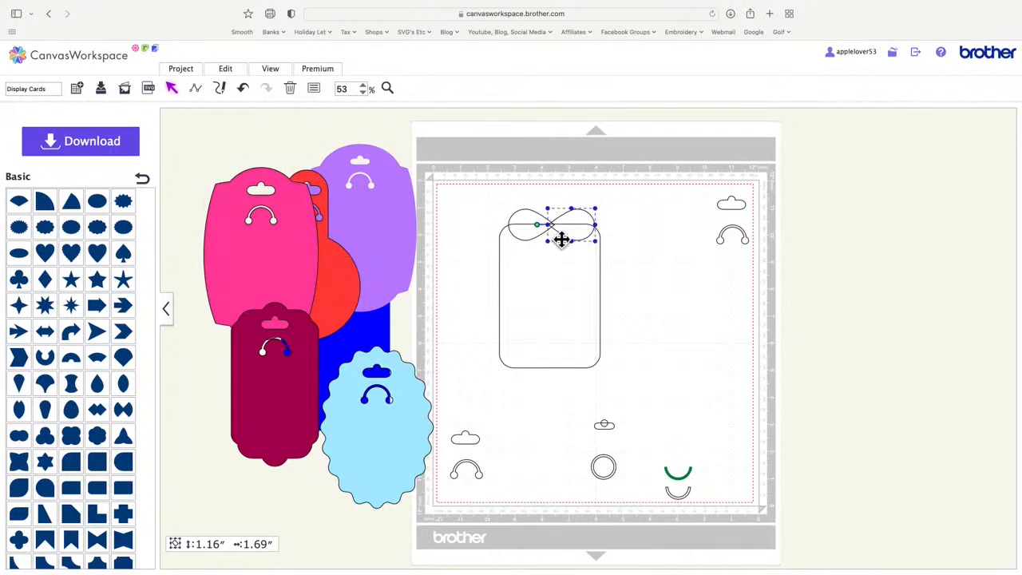
pyautogui.click(530, 239)
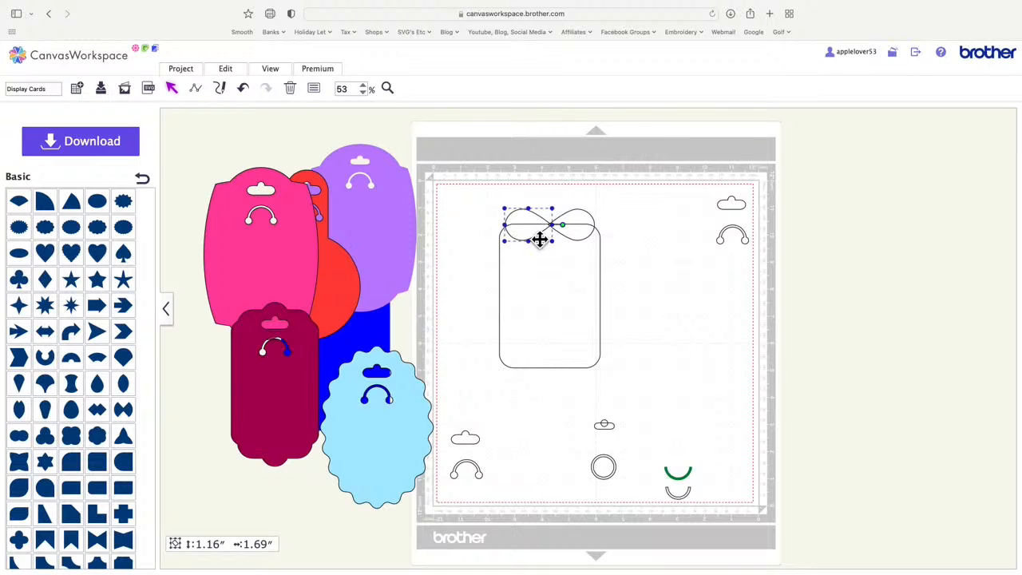
pyautogui.click(622, 228)
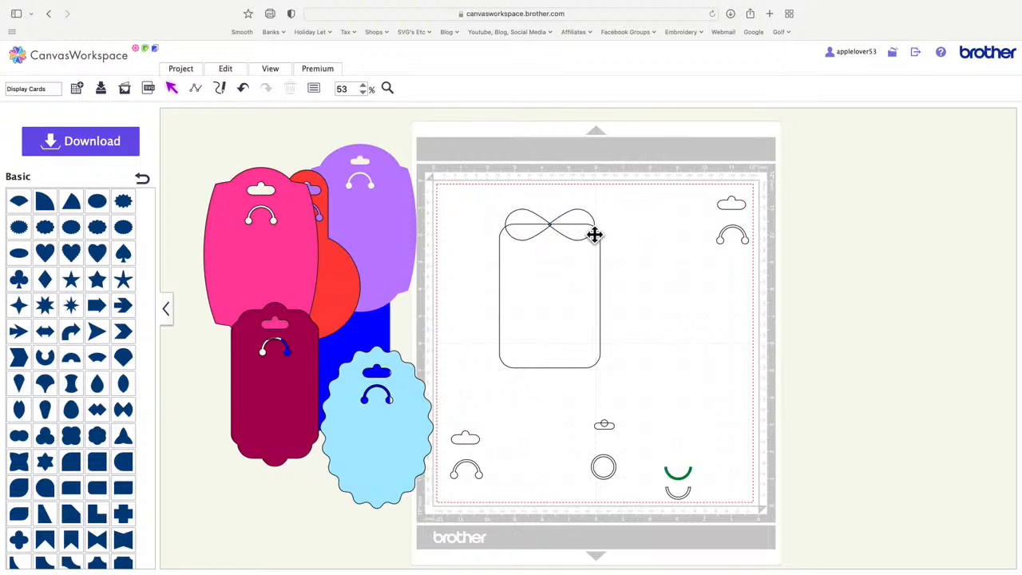
# - Group the two teardrops above the rectangle and shrink the group to 1.00" high by 2.83" wide
pyautogui.moveTo(505, 202); pyautogui.dragTo(586, 225)
pyautogui.click(524, 209)
pyautogui.moveTo(583, 224); pyautogui.dragTo(572, 192)
pyautogui.rightClick(572, 193)
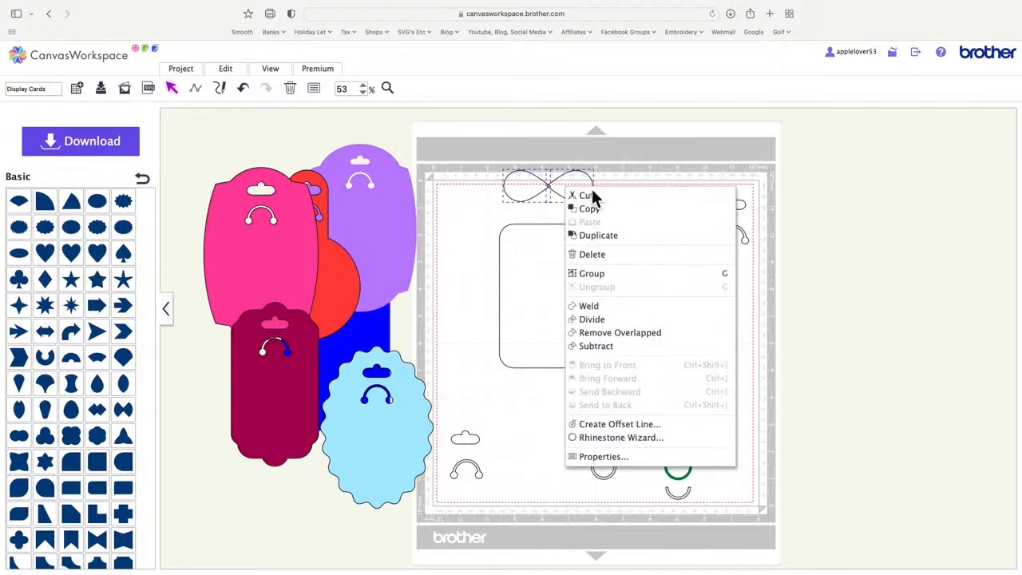
pyautogui.click(609, 273)
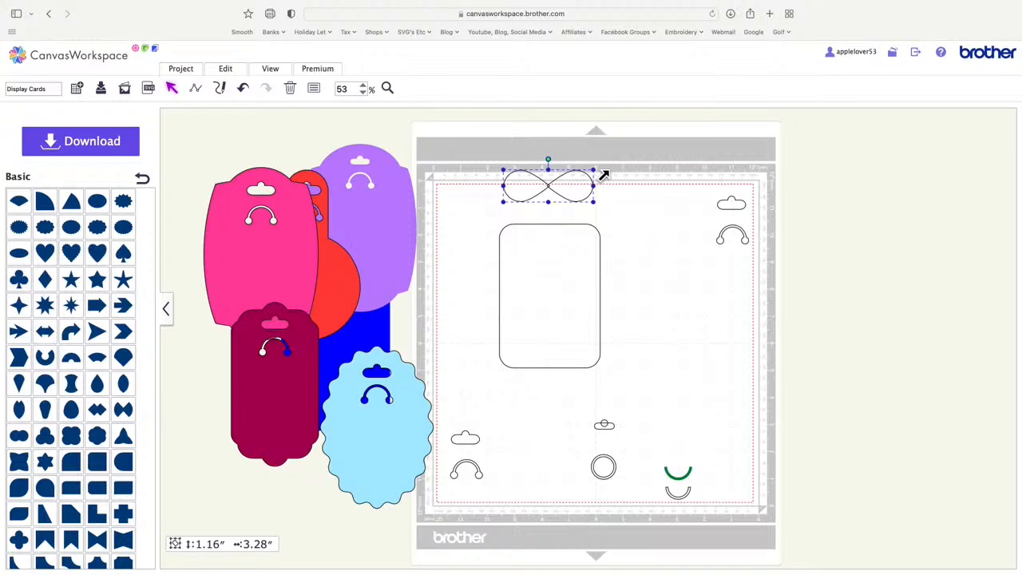
pyautogui.moveTo(604, 175); pyautogui.dragTo(591, 180)
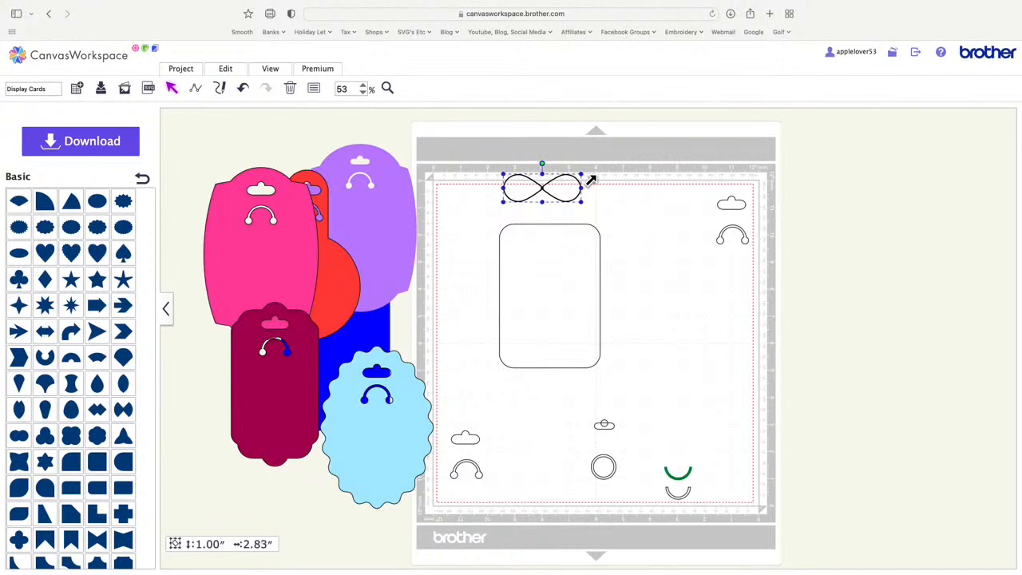
# - Ungroup the teardrops and move them back together across the middle of the rectangle's top edge
pyautogui.rightClick(562, 190)
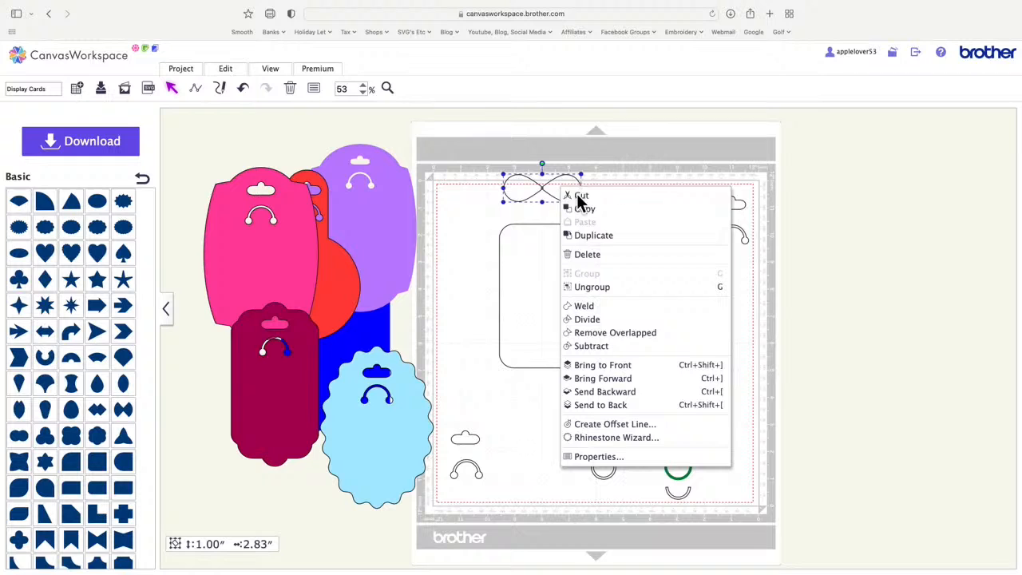
pyautogui.click(624, 287)
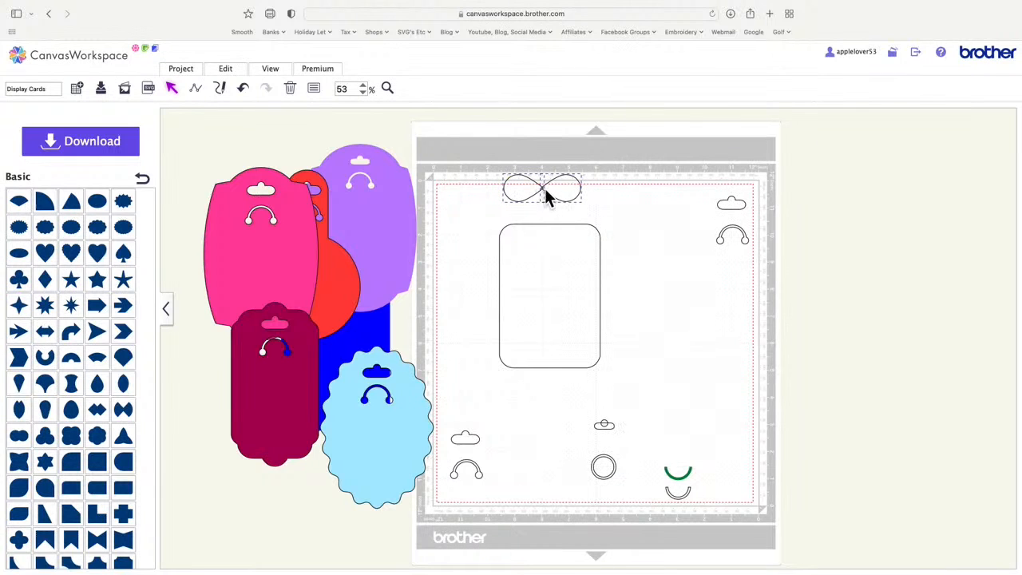
pyautogui.moveTo(546, 192); pyautogui.dragTo(552, 231)
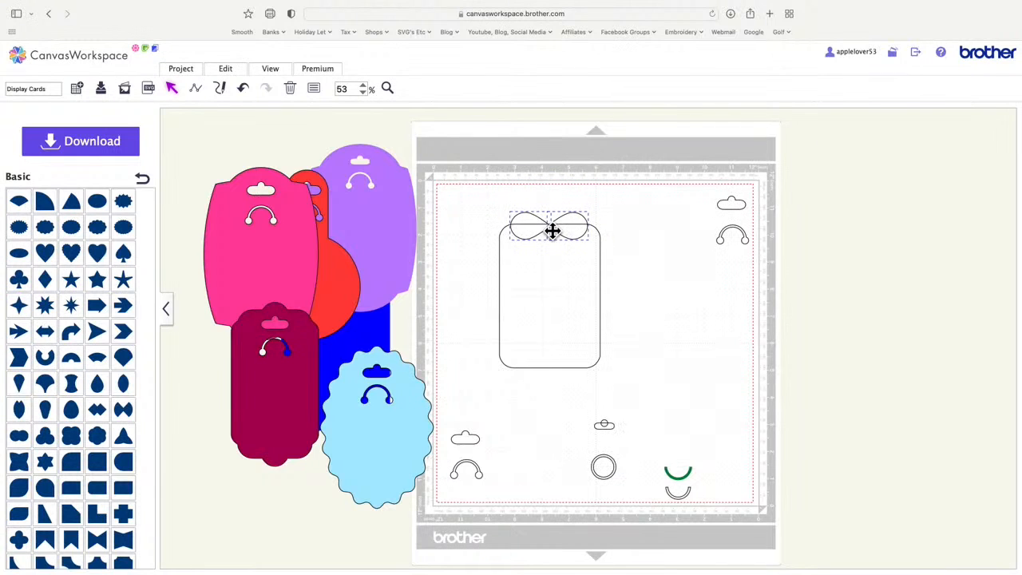
# - Nudge each teardrop slightly so the pair sits centred on the rectangle's top edge with the tips meeting, and check the join up close
pyautogui.click(643, 215)
pyautogui.click(538, 238)
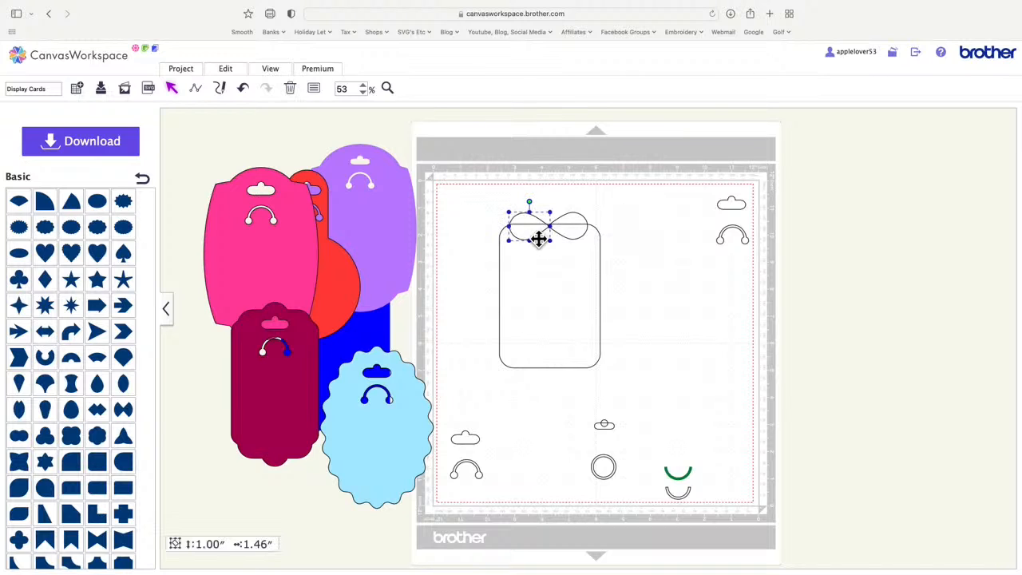
pyautogui.click(581, 227)
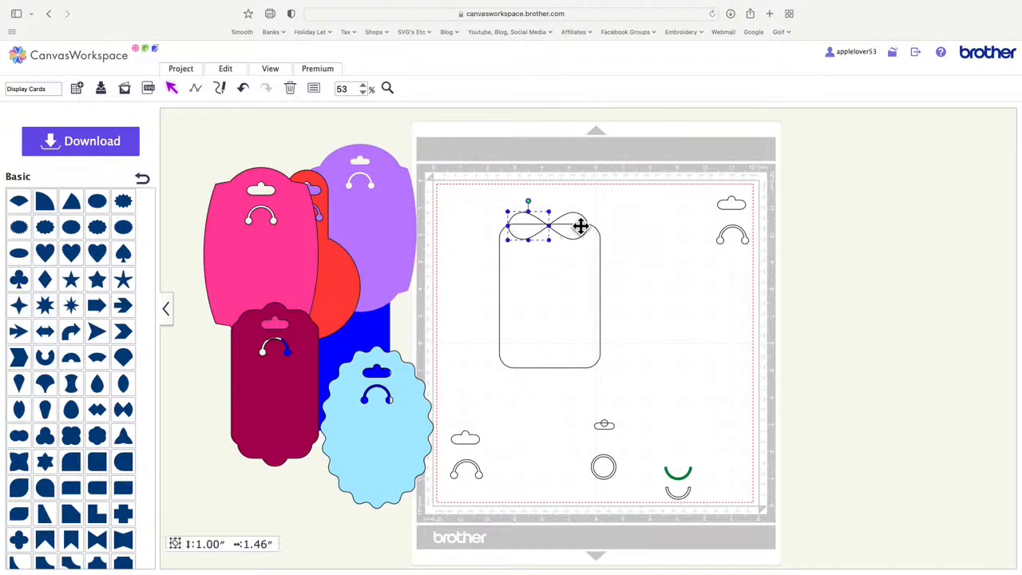
pyautogui.moveTo(583, 227); pyautogui.dragTo(583, 226)
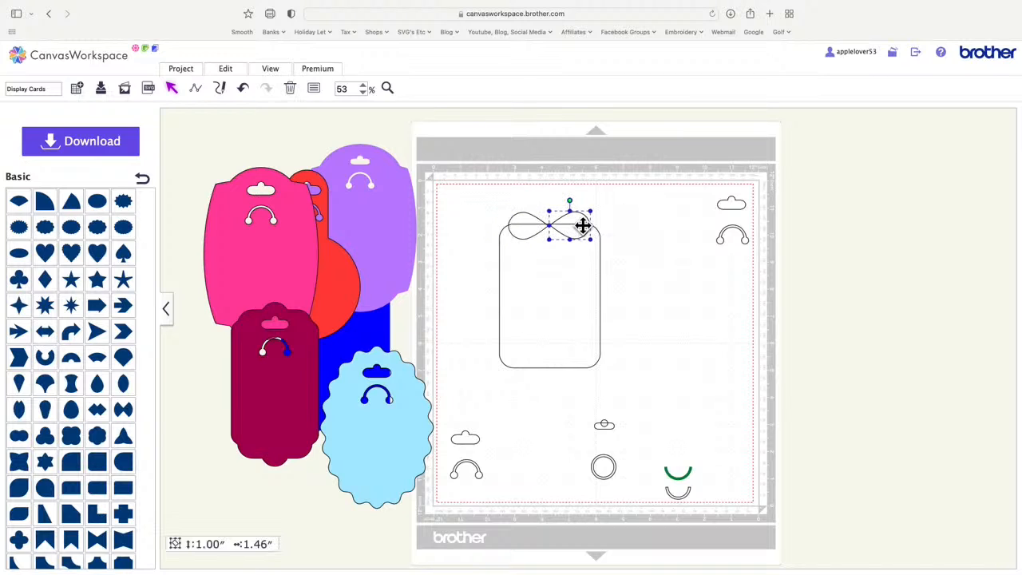
pyautogui.click(621, 228)
pyautogui.click(579, 238)
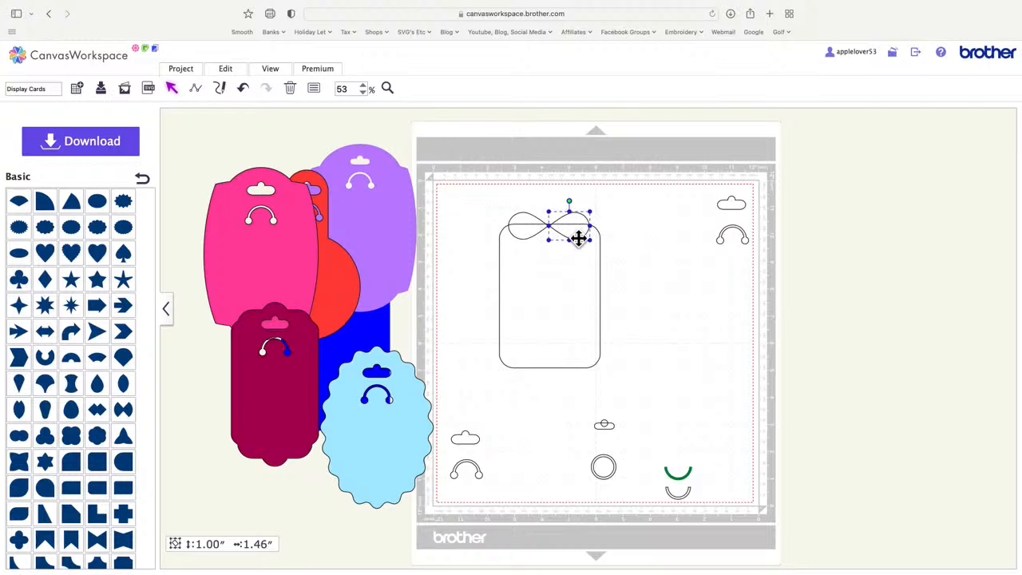
pyautogui.click(631, 238)
pyautogui.click(387, 88)
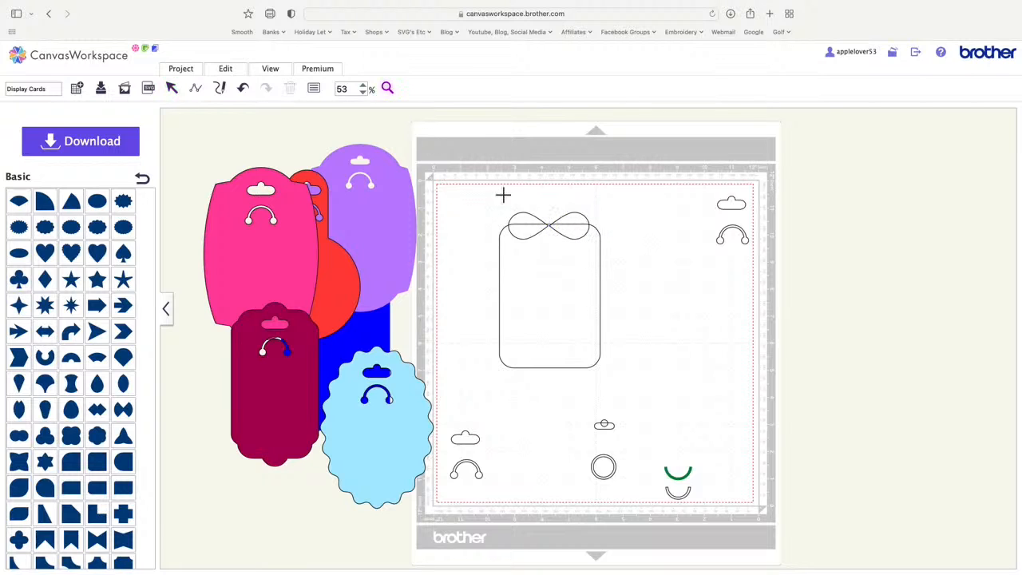
pyautogui.moveTo(489, 200); pyautogui.dragTo(635, 275)
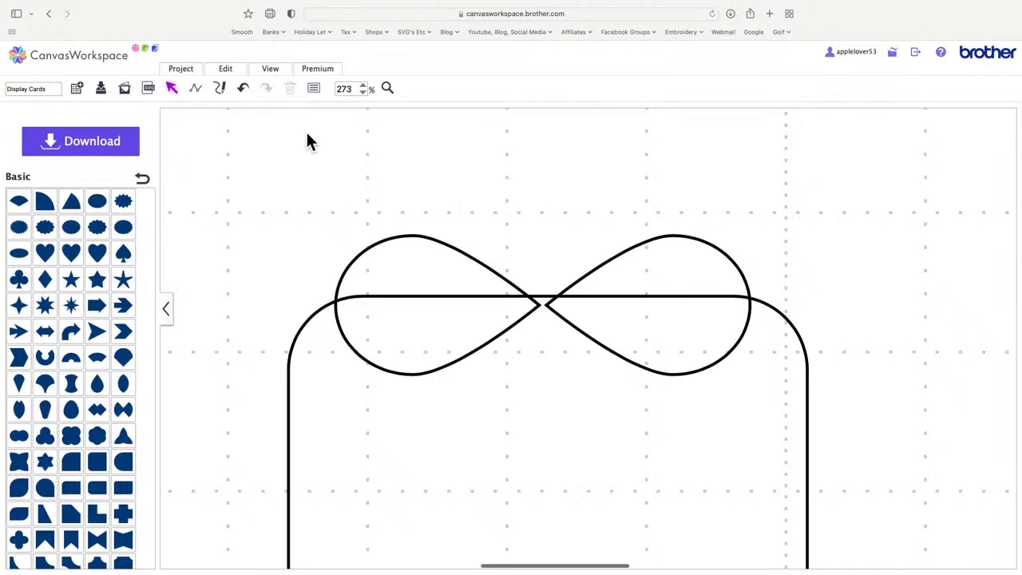
pyautogui.scroll(1, 312, 142)
# - Widen the burgundy card to 6.06" high by 3.59" wide and place it off the mat beside the other finished cards
pyautogui.moveTo(360, 94); pyautogui.dragTo(333, 95)
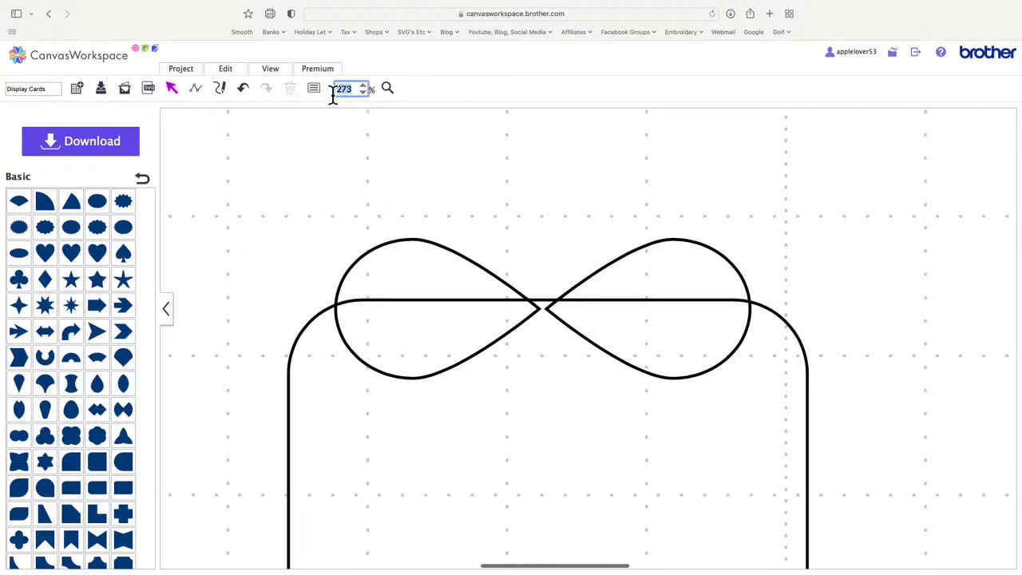
pyautogui.write('55')
pyautogui.press('Return')
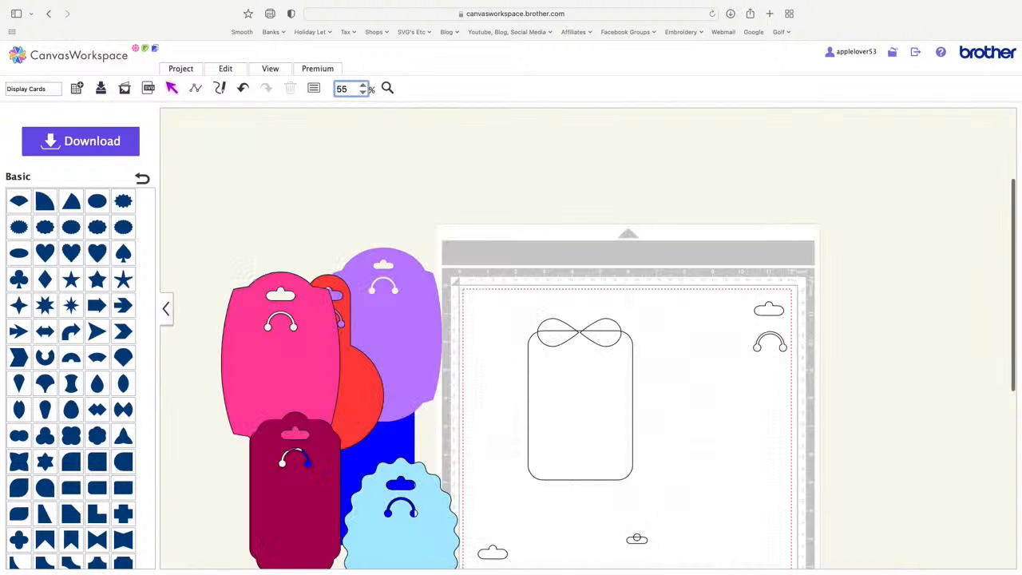
pyautogui.scroll(-2, 387, 142)
pyautogui.moveTo(280, 471); pyautogui.dragTo(710, 415)
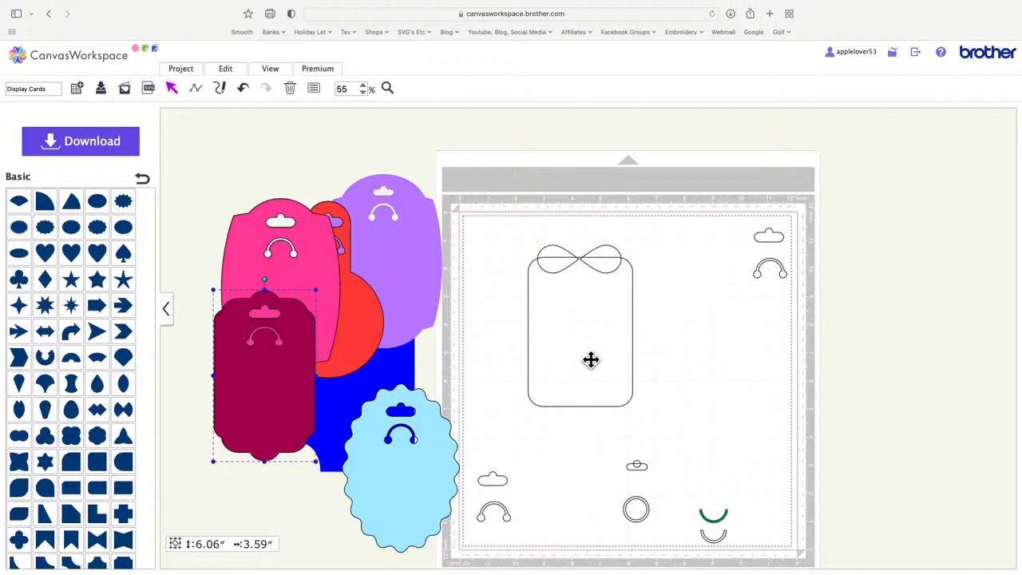
# - Duplicate the two teardrops above the rectangle and move the copies left of the rectangle as spares
pyautogui.click(387, 88)
pyautogui.moveTo(511, 226); pyautogui.dragTo(652, 326)
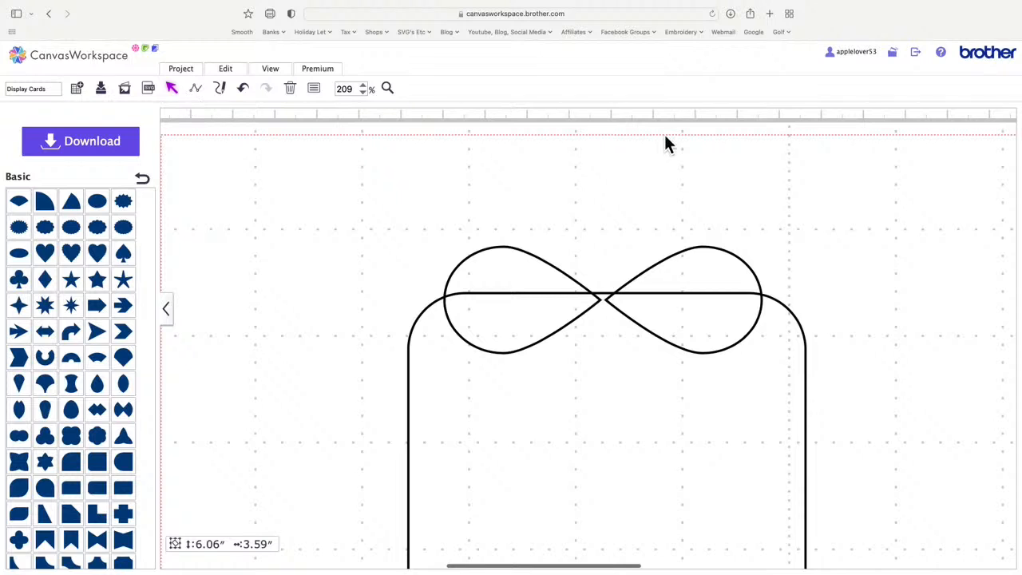
pyautogui.moveTo(449, 212); pyautogui.dragTo(721, 274)
pyautogui.rightClick(714, 268)
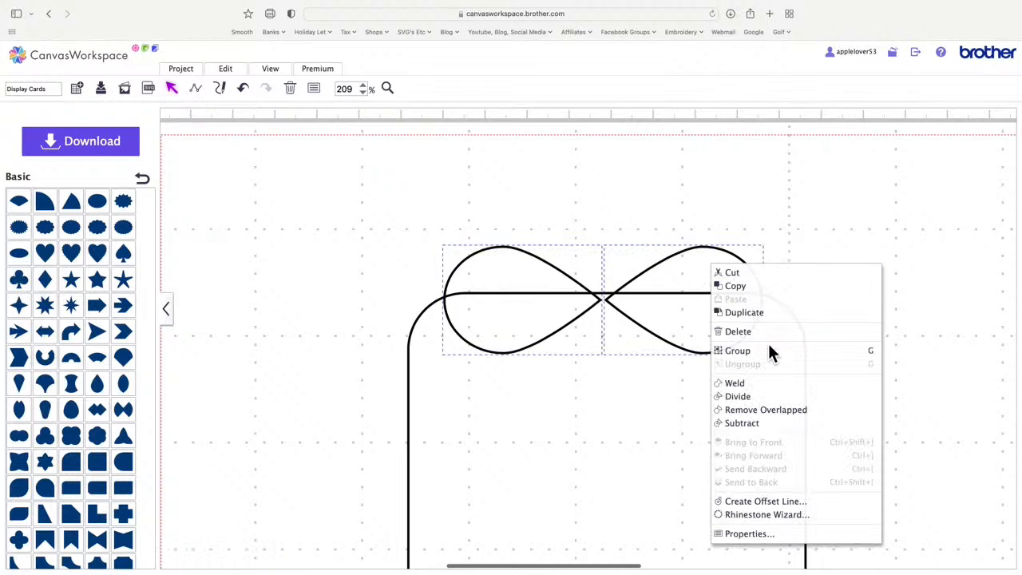
pyautogui.click(768, 315)
pyautogui.moveTo(714, 306); pyautogui.dragTo(295, 290)
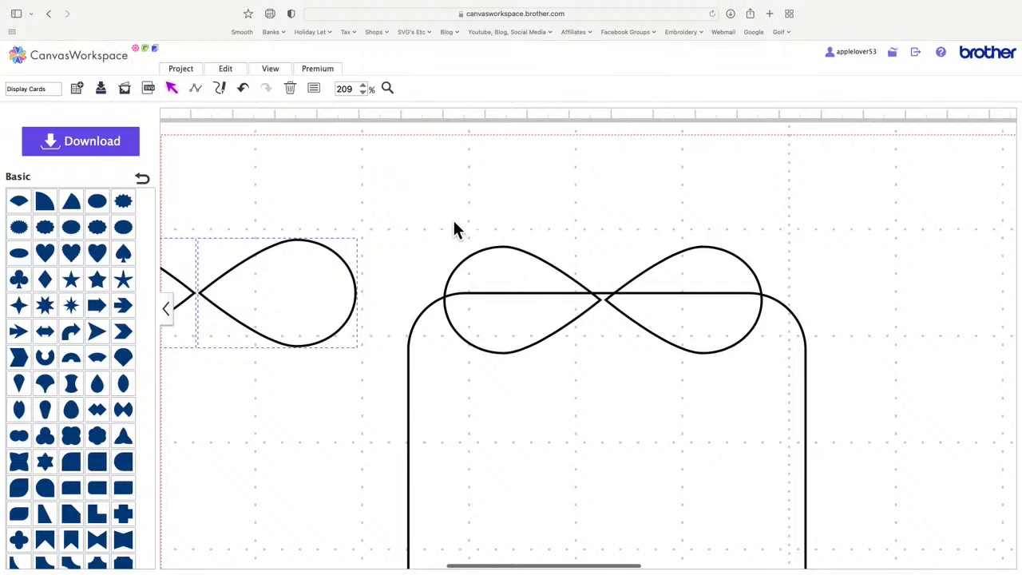
# - Try welding the rectangle and the two teardrops on its top edge into one outline, and undo the weld
pyautogui.scroll(-3, 488, 216)
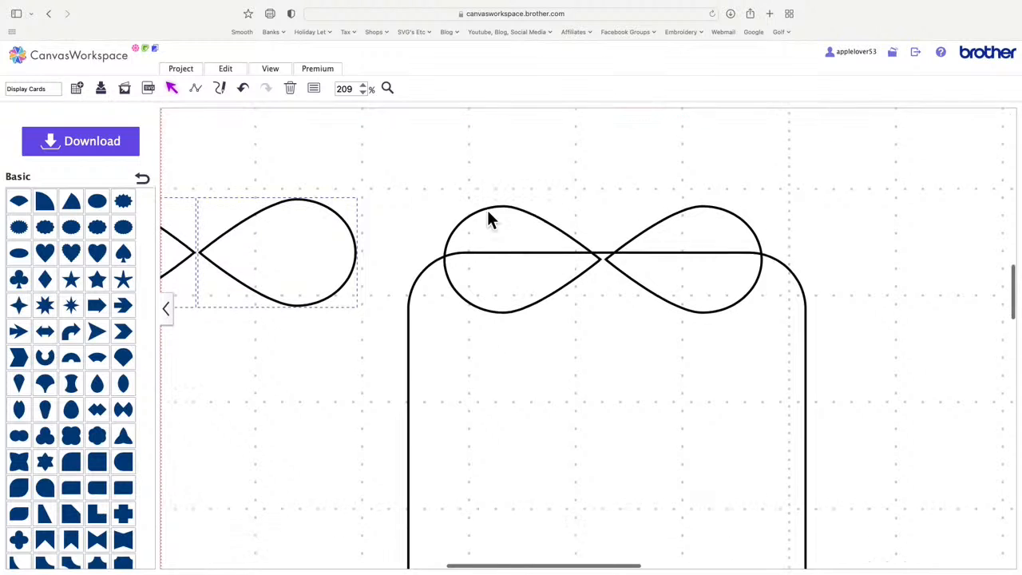
pyautogui.click(421, 180)
pyautogui.moveTo(525, 238); pyautogui.dragTo(810, 336)
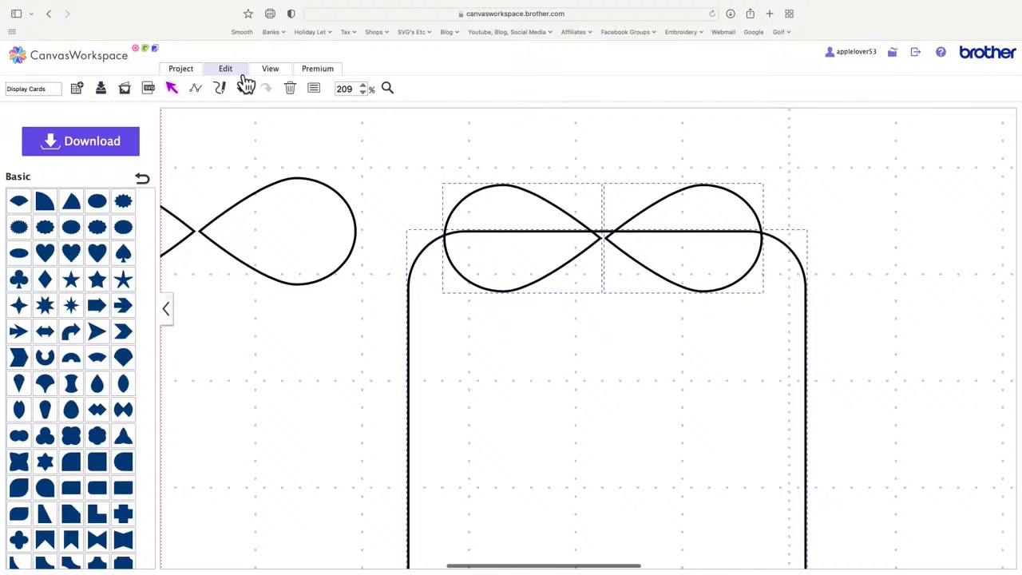
pyautogui.click(242, 75)
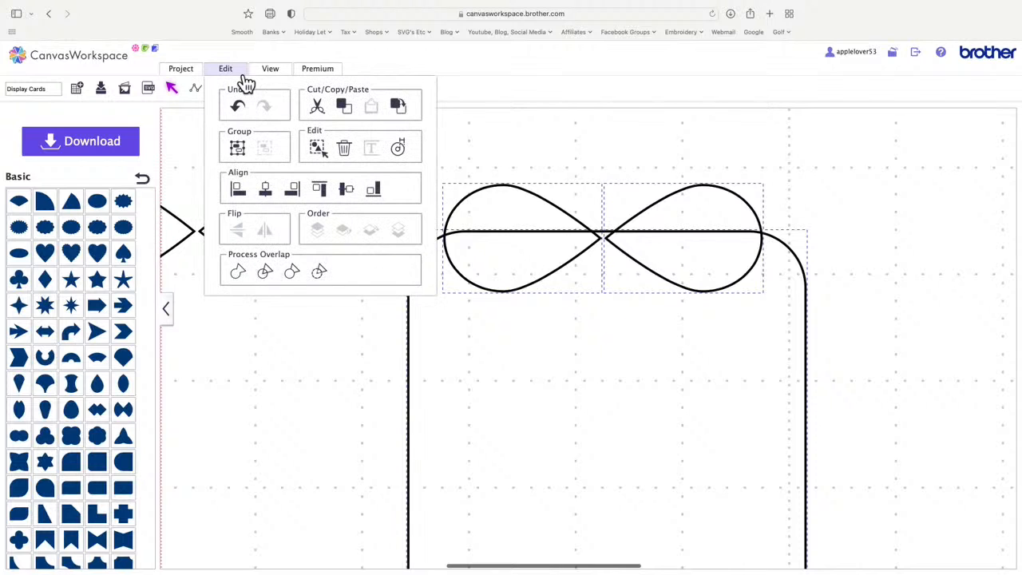
pyautogui.click(241, 273)
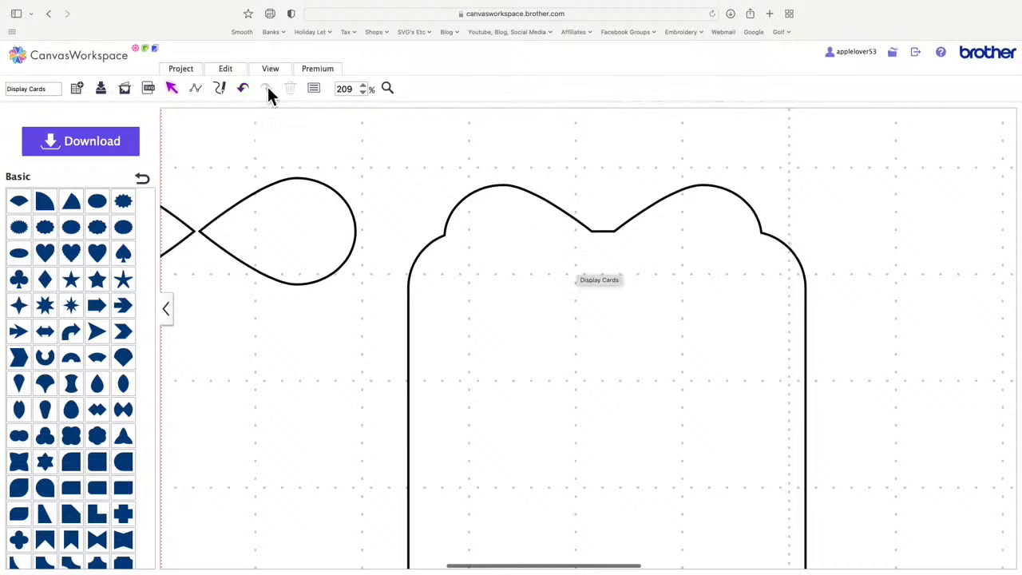
pyautogui.click(244, 89)
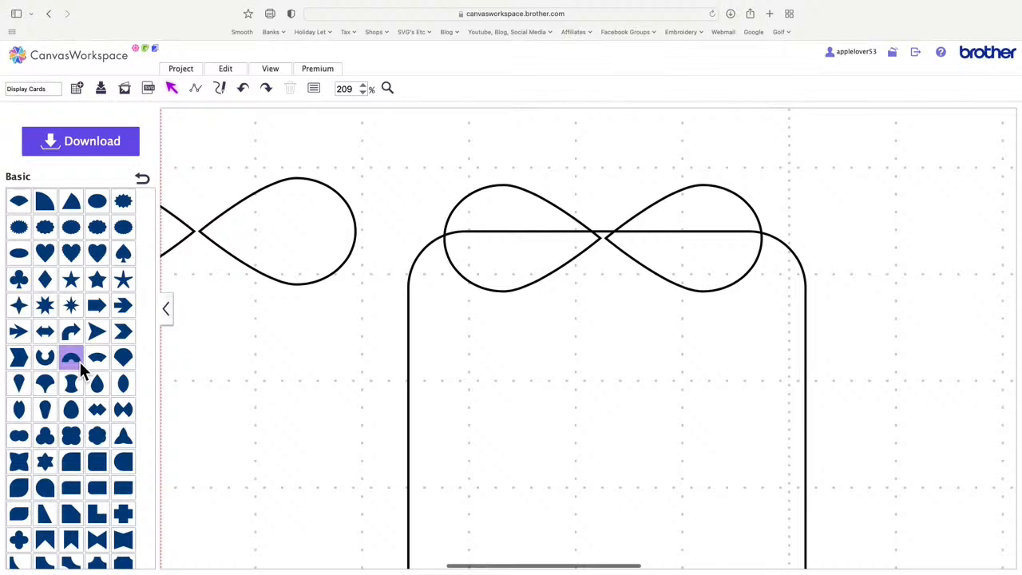
# - Add a triangle, shrink it to 0.57" high by 0.66" wide, and place it over the teardrop tips at the middle of the rectangle's top edge
pyautogui.scroll(-2, 80, 370)
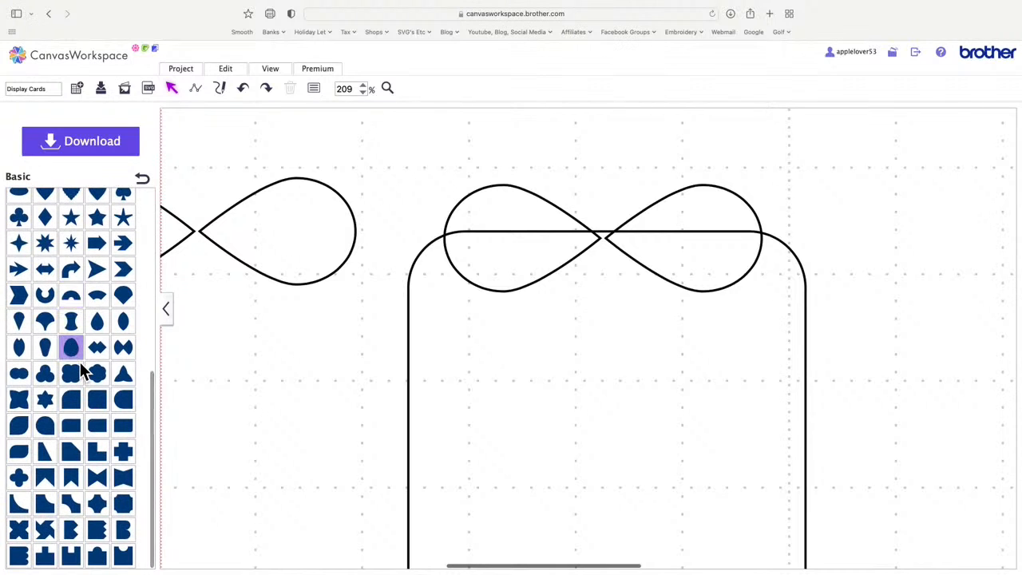
pyautogui.scroll(10, 82, 370)
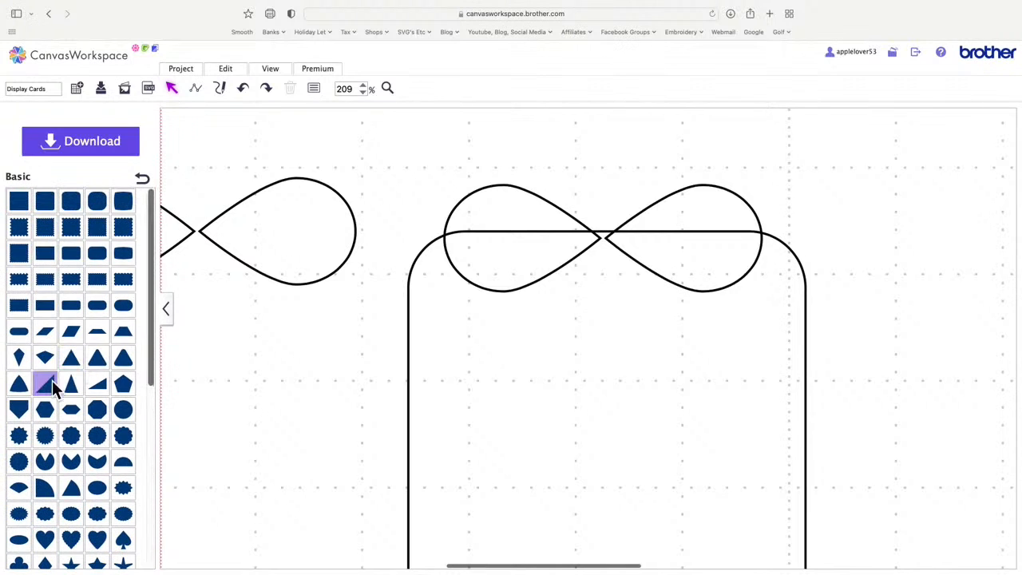
pyautogui.moveTo(71, 357); pyautogui.dragTo(234, 176)
pyautogui.moveTo(354, 91); pyautogui.dragTo(332, 94)
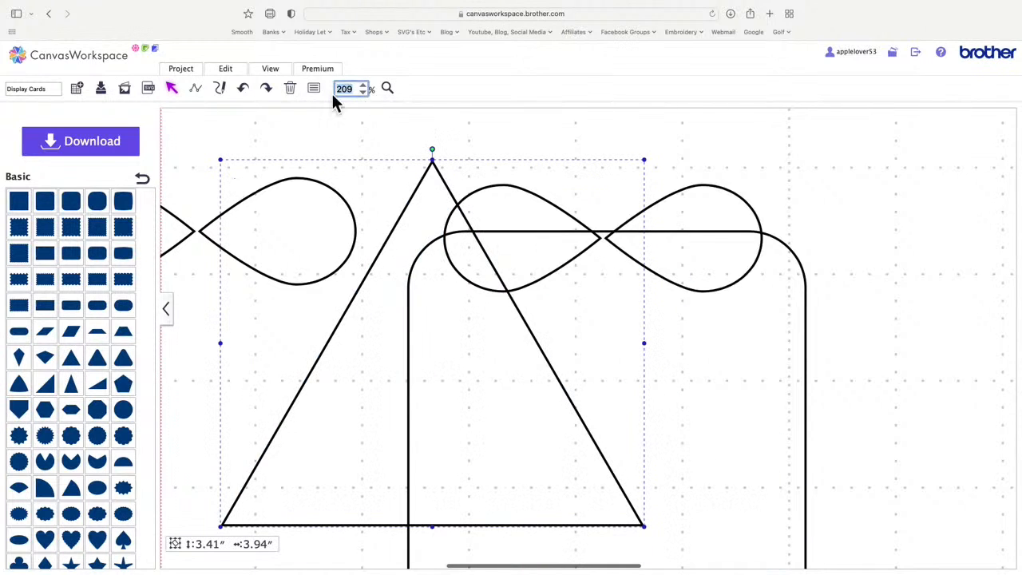
pyautogui.write('55')
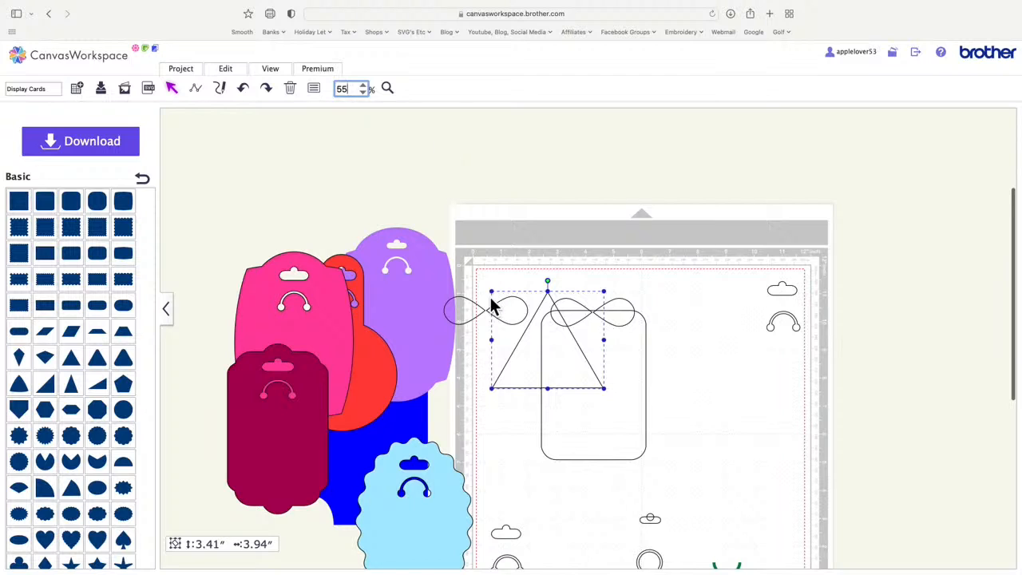
pyautogui.moveTo(532, 376); pyautogui.dragTo(699, 446)
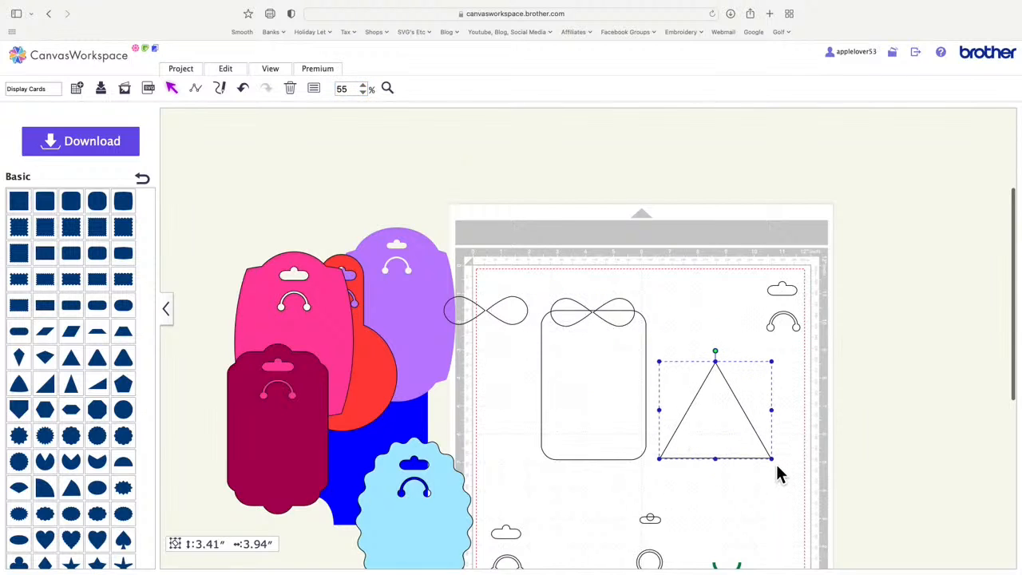
pyautogui.moveTo(772, 459); pyautogui.dragTo(598, 319)
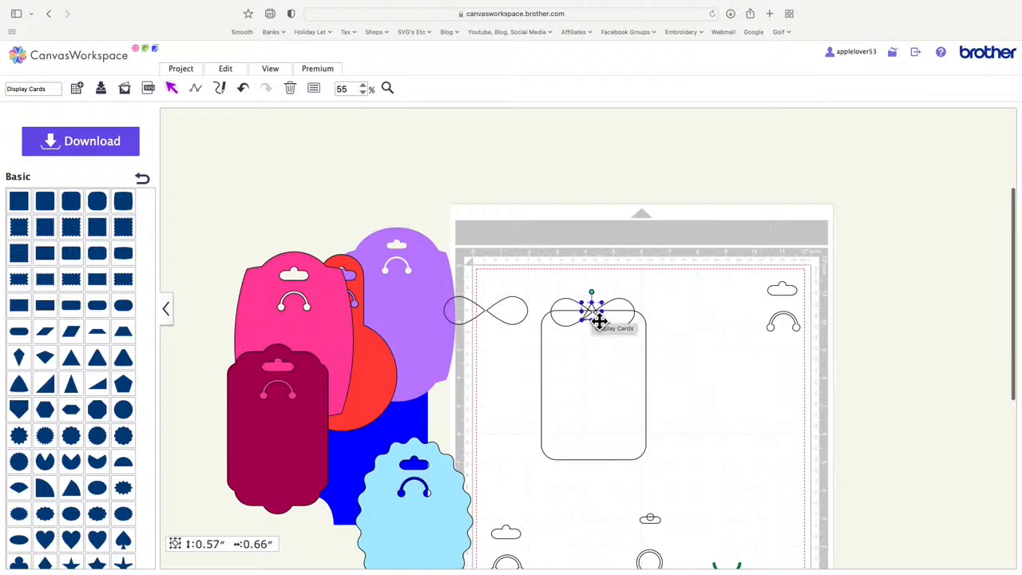
pyautogui.click(724, 341)
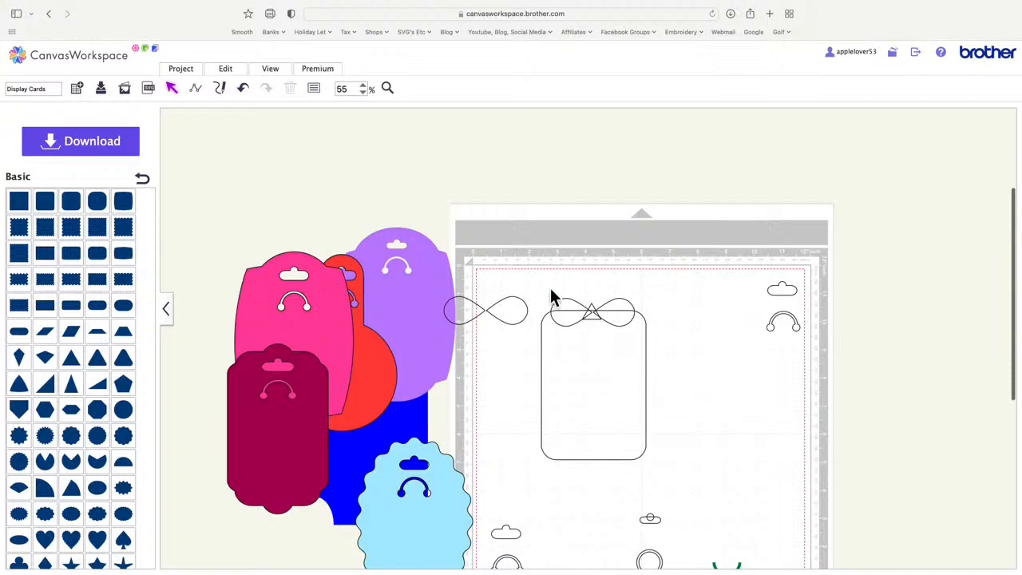
# - Try aligning the rectangle, teardrops and triangle by their horizontal centres and by their vertical centres, and undo both alignments
pyautogui.moveTo(541, 282); pyautogui.dragTo(680, 485)
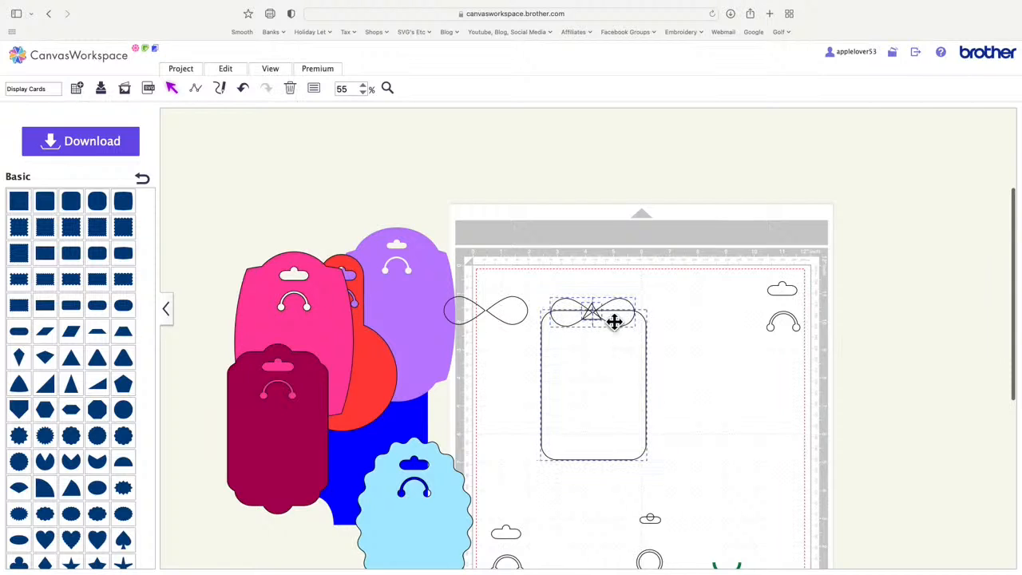
pyautogui.click(238, 79)
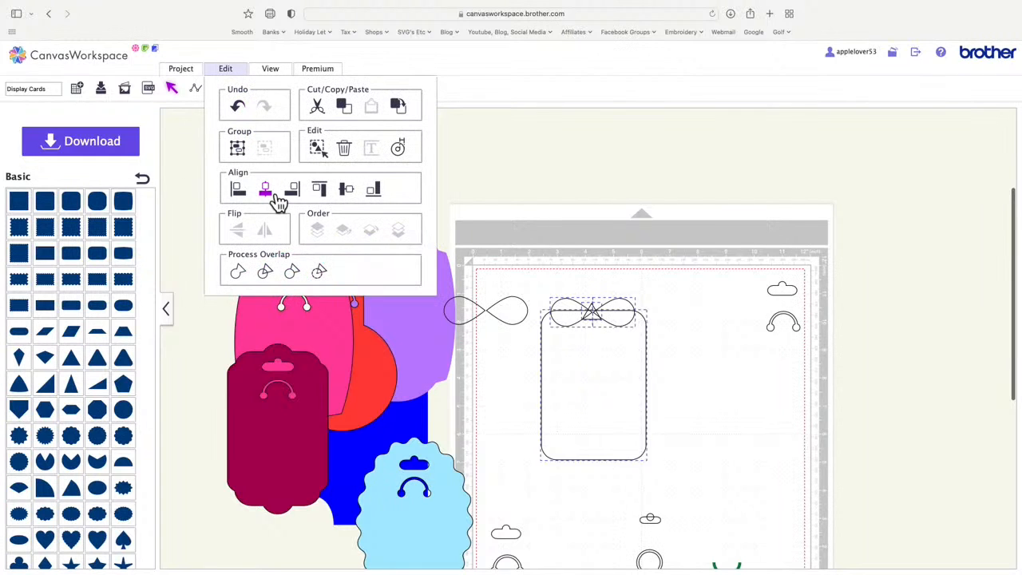
pyautogui.click(271, 193)
pyautogui.click(244, 89)
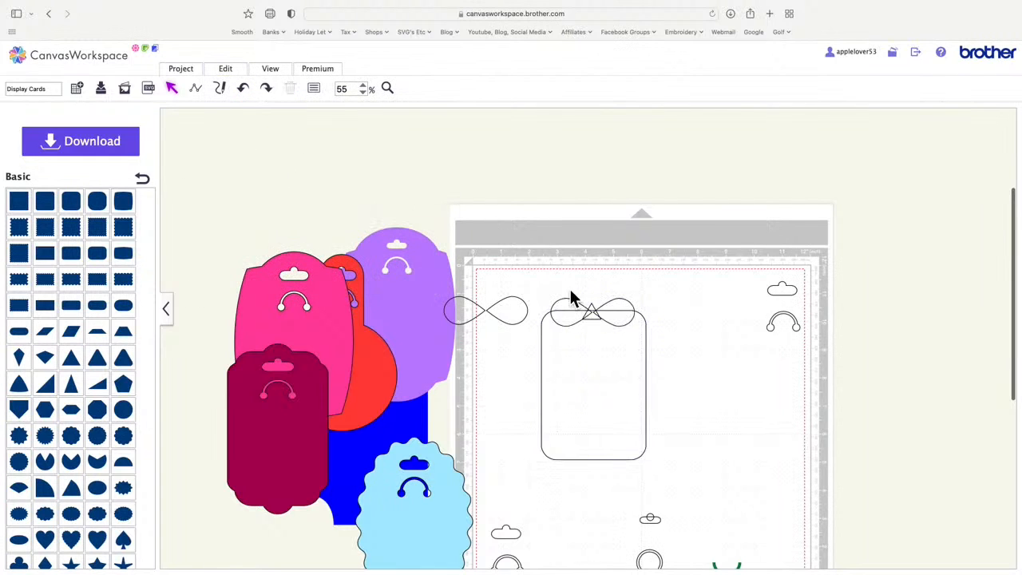
pyautogui.moveTo(531, 262); pyautogui.dragTo(677, 473)
pyautogui.click(230, 72)
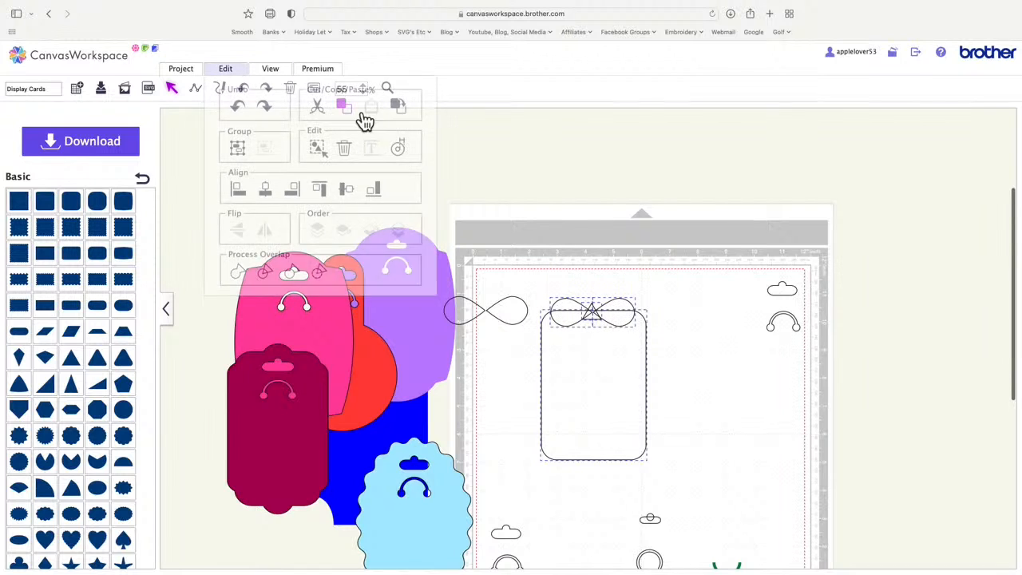
pyautogui.click(357, 196)
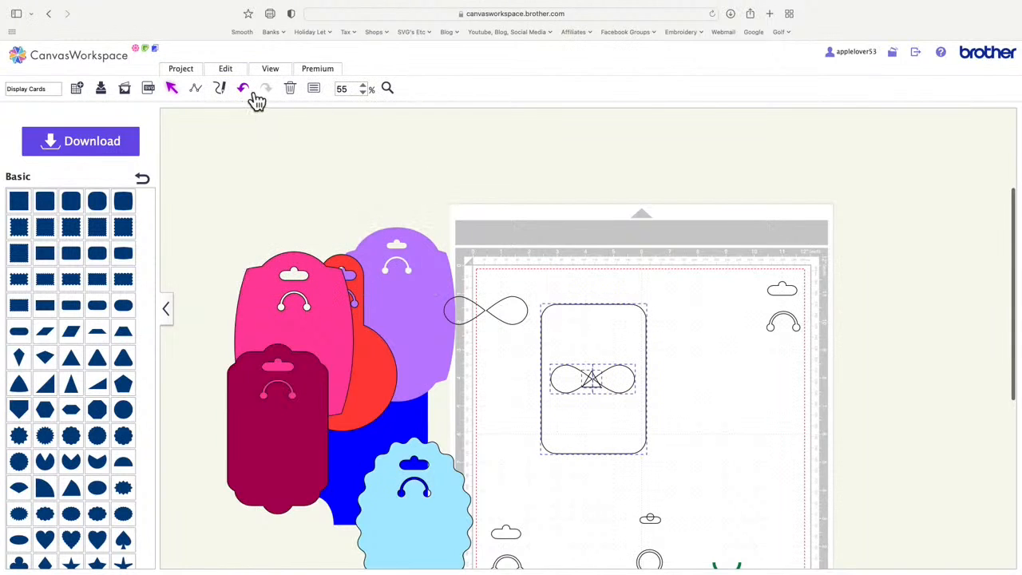
pyautogui.click(252, 91)
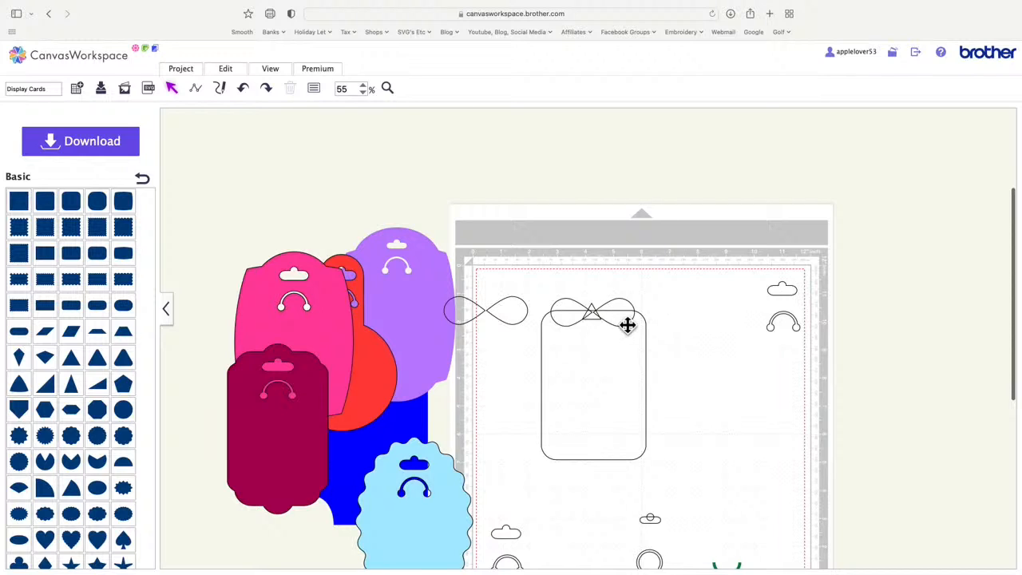
# - Move the spare teardrops further away from the card, and weld the rectangle, its two teardrops and the triangle into one outline
pyautogui.moveTo(514, 310); pyautogui.dragTo(480, 273)
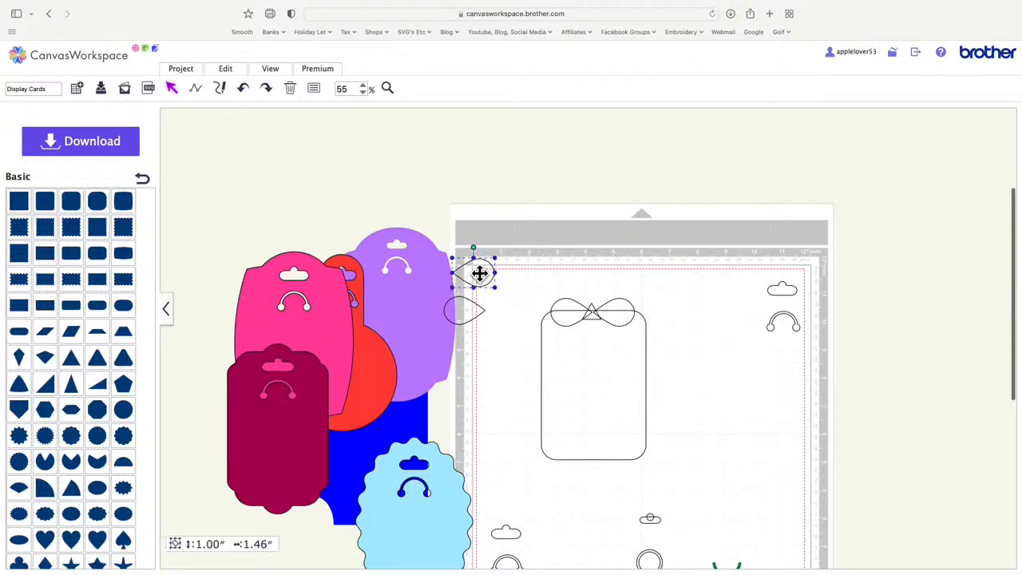
pyautogui.moveTo(478, 317); pyautogui.dragTo(453, 318)
pyautogui.moveTo(526, 287); pyautogui.dragTo(669, 479)
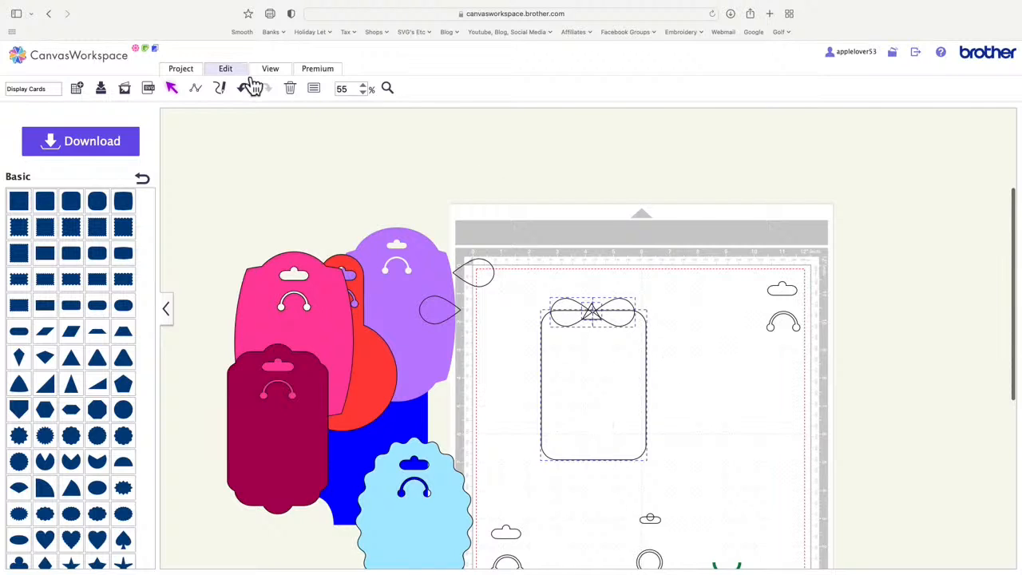
pyautogui.click(226, 69)
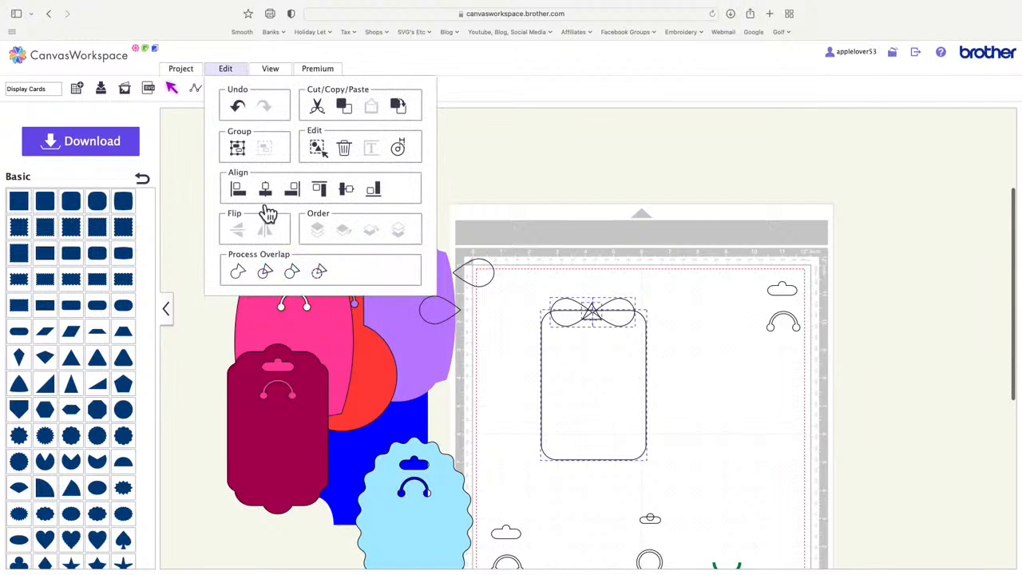
pyautogui.click(242, 275)
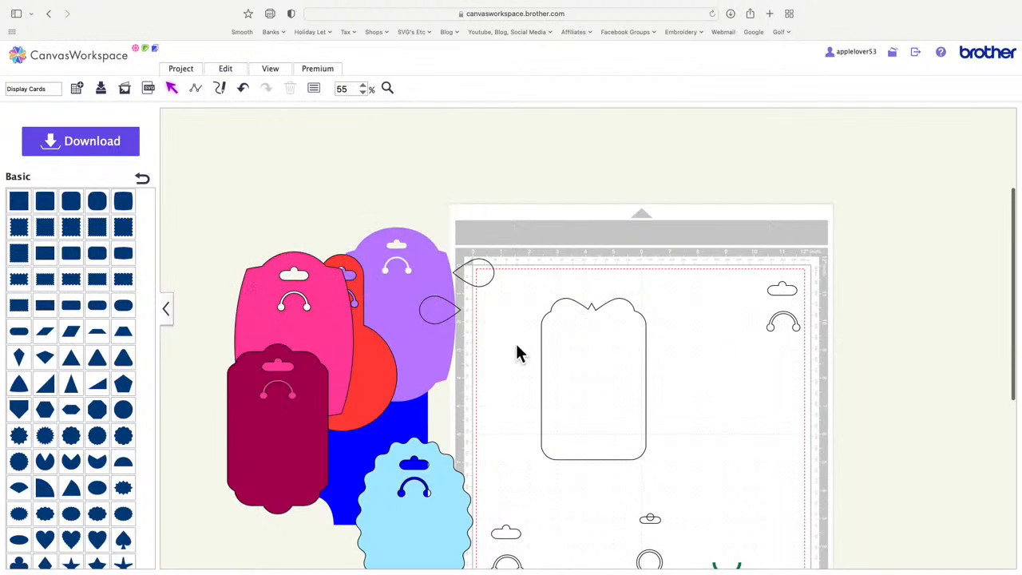
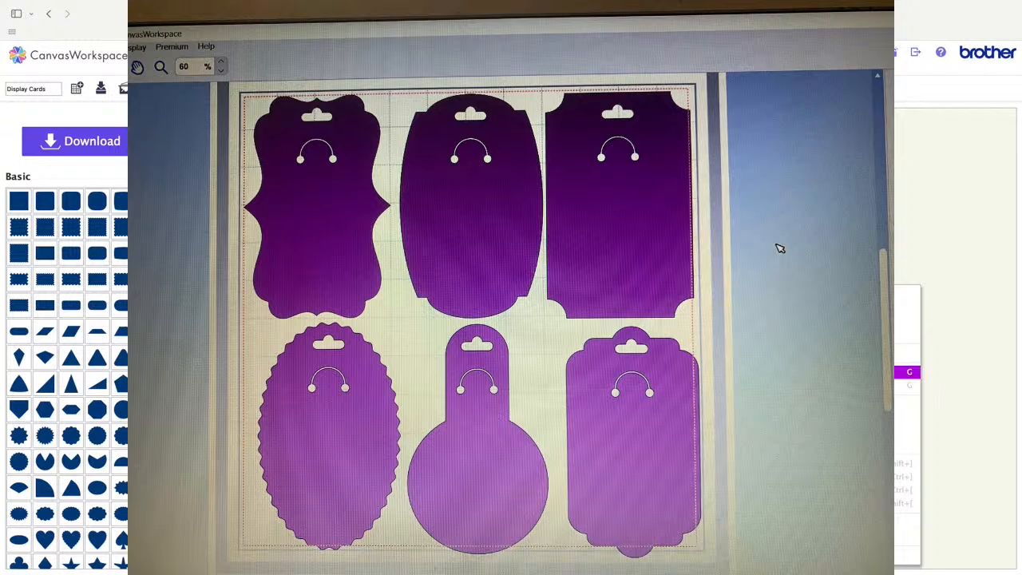
# - Group the two teardrops and the triangle into one object
pyautogui.click(834, 372)
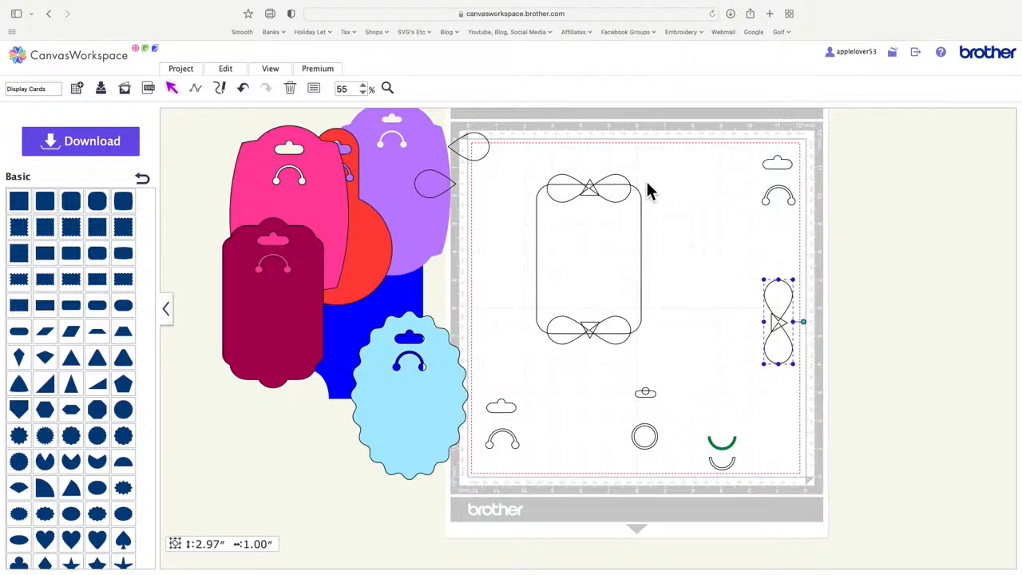
pyautogui.click(616, 191)
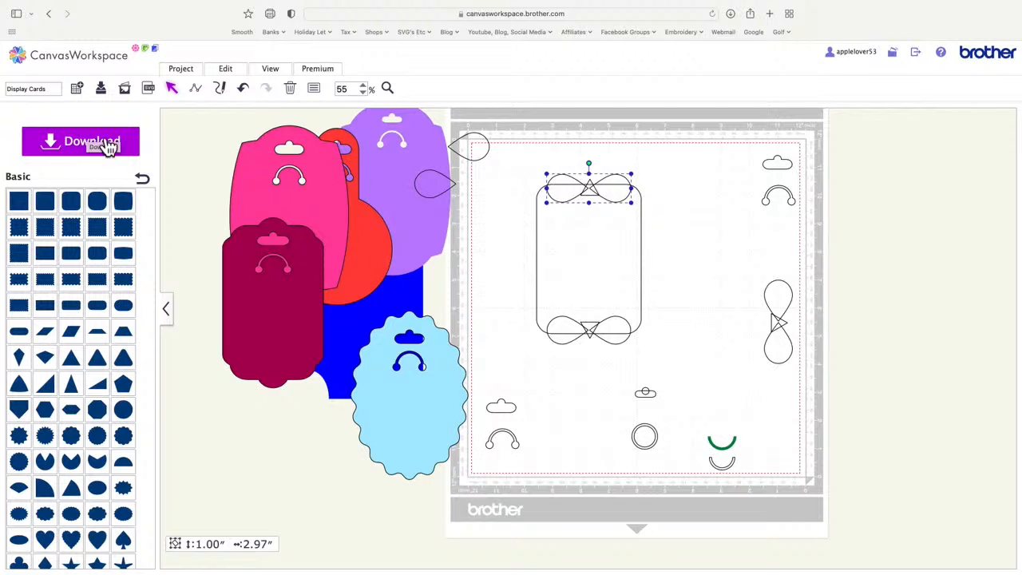
pyautogui.click(672, 200)
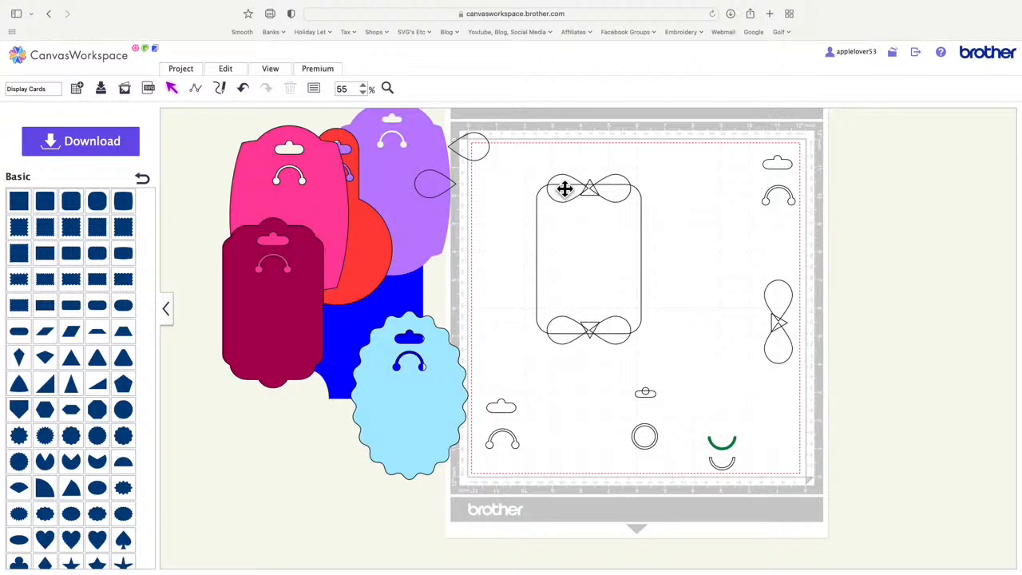
# - Try welding the rectangle and the grouped teardrops and triangle on its top edge into one outline, and undo the weld
pyautogui.click(608, 193)
pyautogui.moveTo(608, 193); pyautogui.dragTo(658, 238)
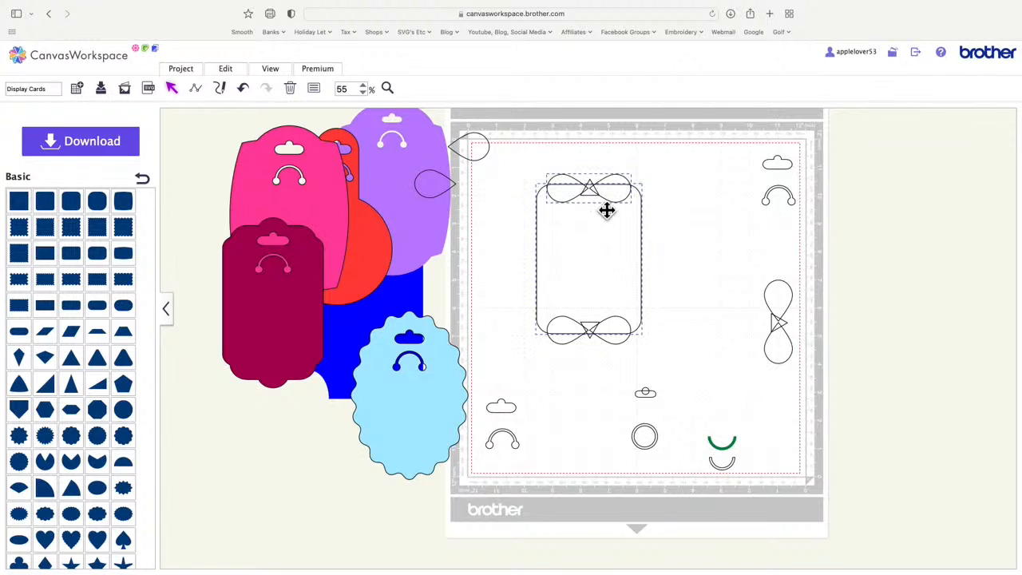
pyautogui.click(240, 73)
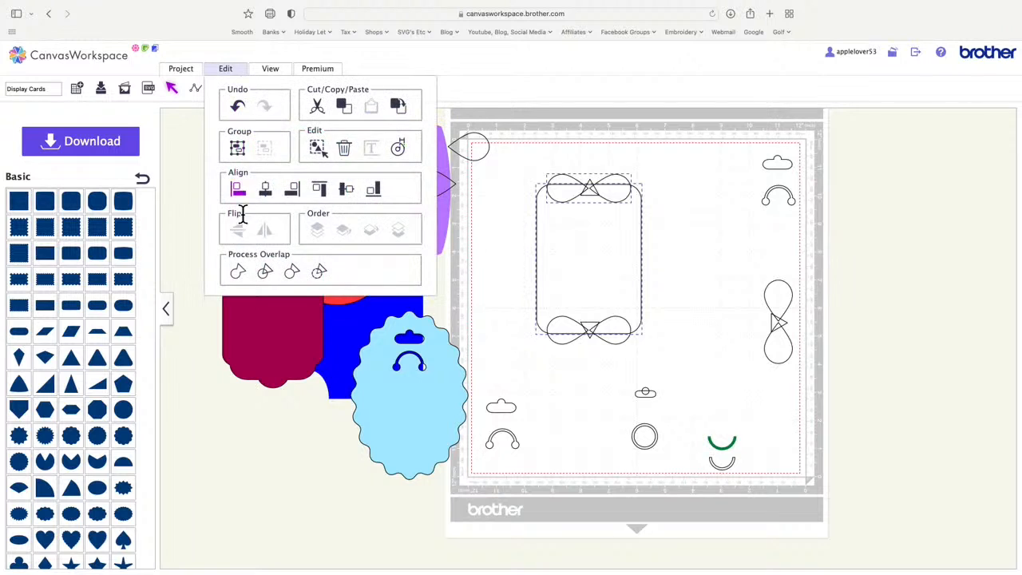
pyautogui.click(241, 276)
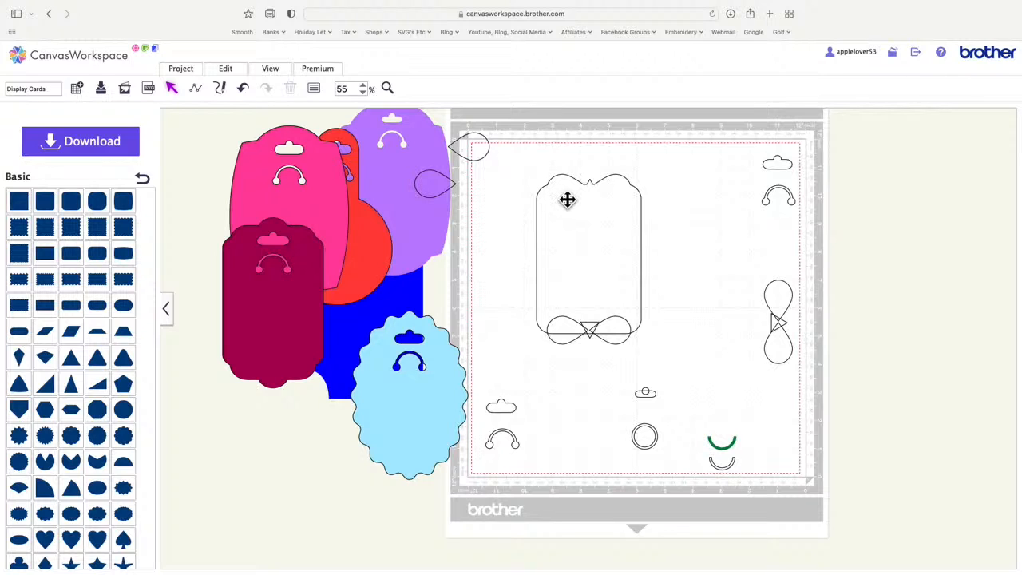
pyautogui.click(243, 90)
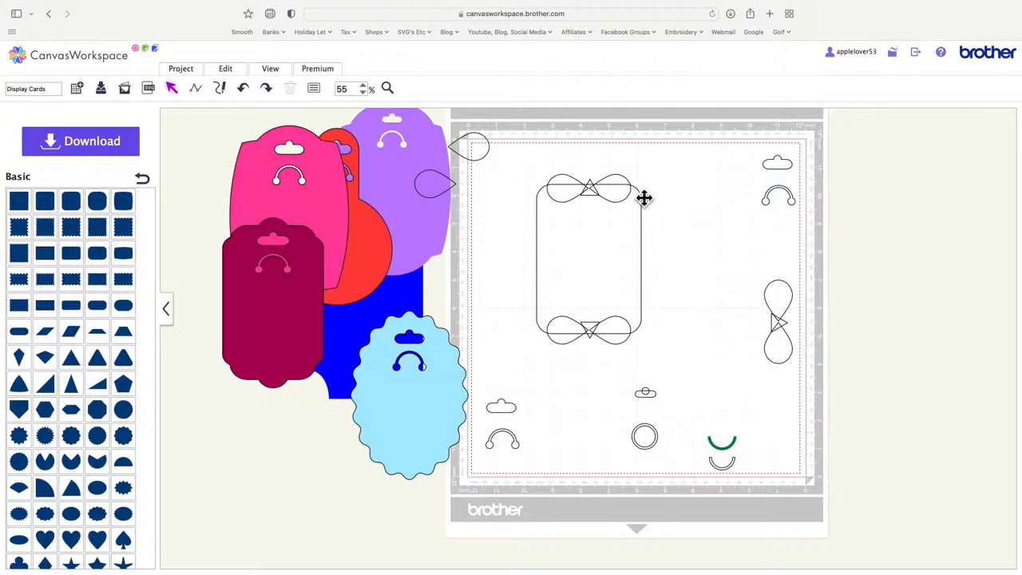
# - Nudge the grouped teardrops and triangle on the rectangle's bottom edge slightly downwards
pyautogui.click(575, 188)
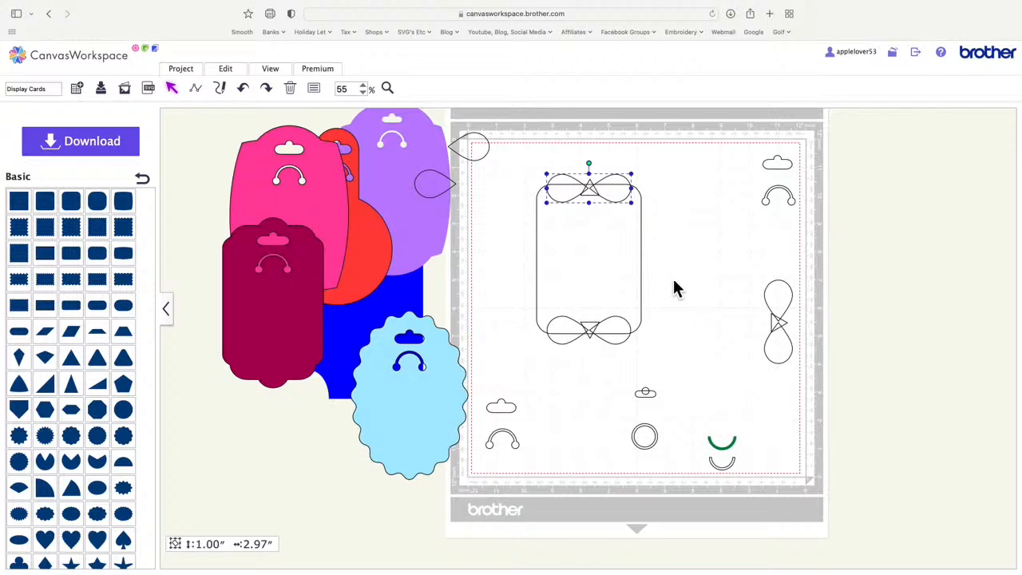
pyautogui.click(632, 338)
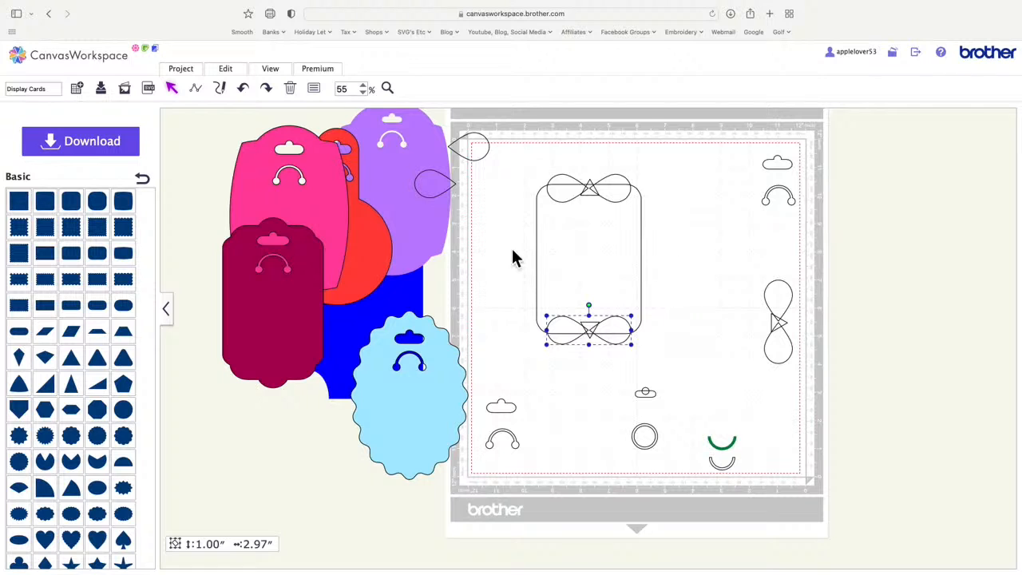
pyautogui.click(398, 94)
pyautogui.moveTo(514, 159); pyautogui.dragTo(673, 366)
pyautogui.click(174, 96)
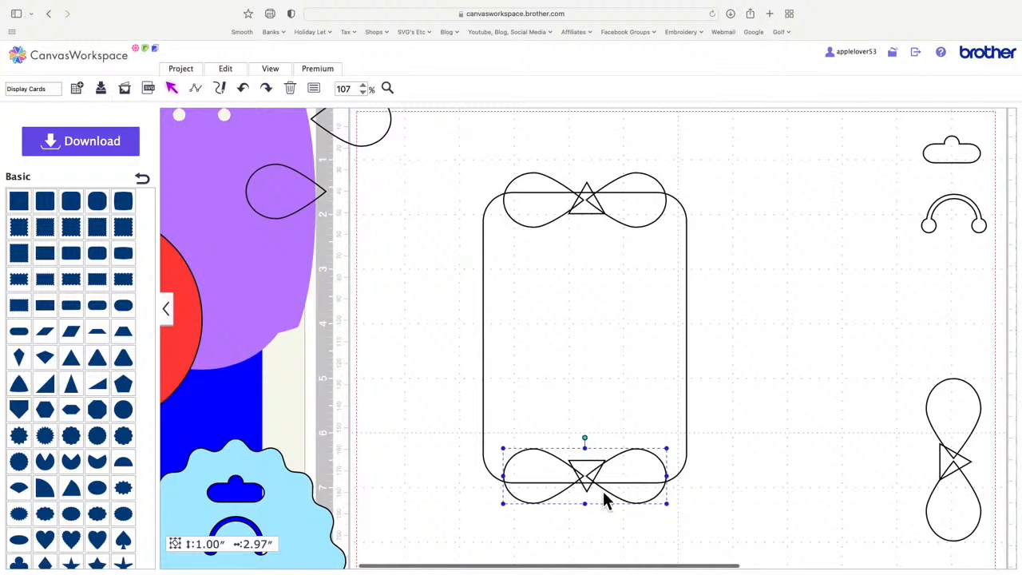
pyautogui.press('Down')
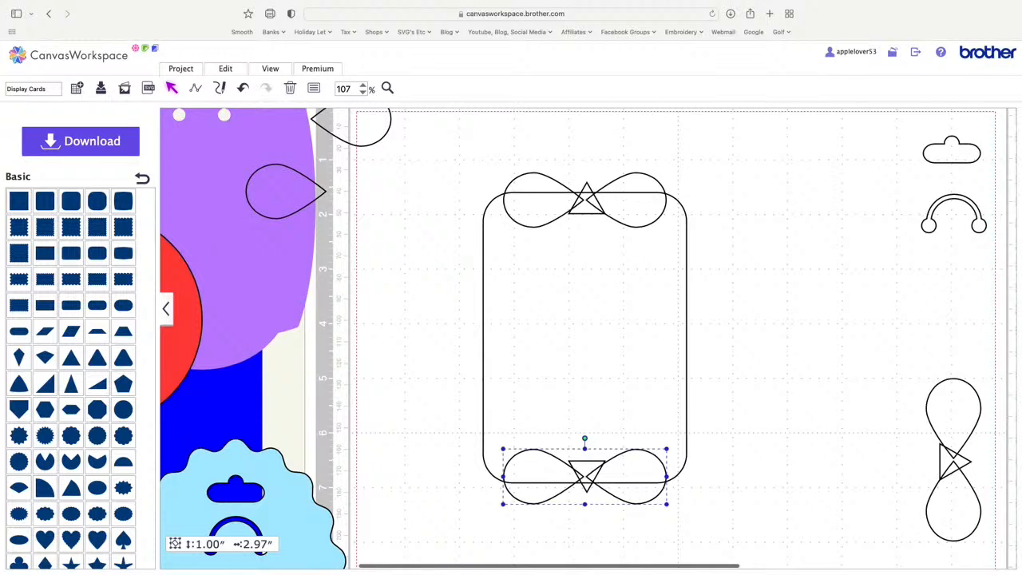
pyautogui.press('Down')
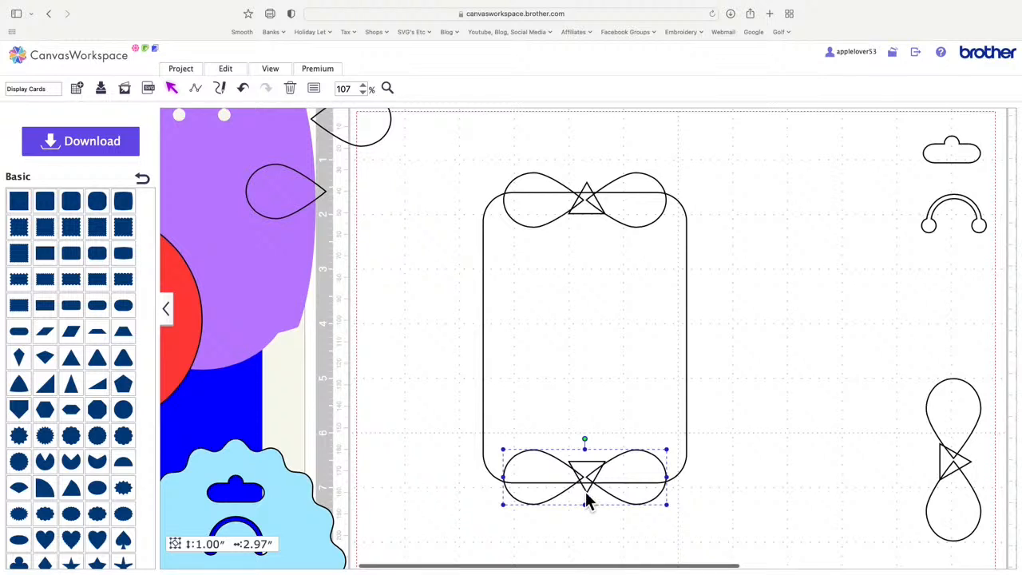
pyautogui.click(737, 485)
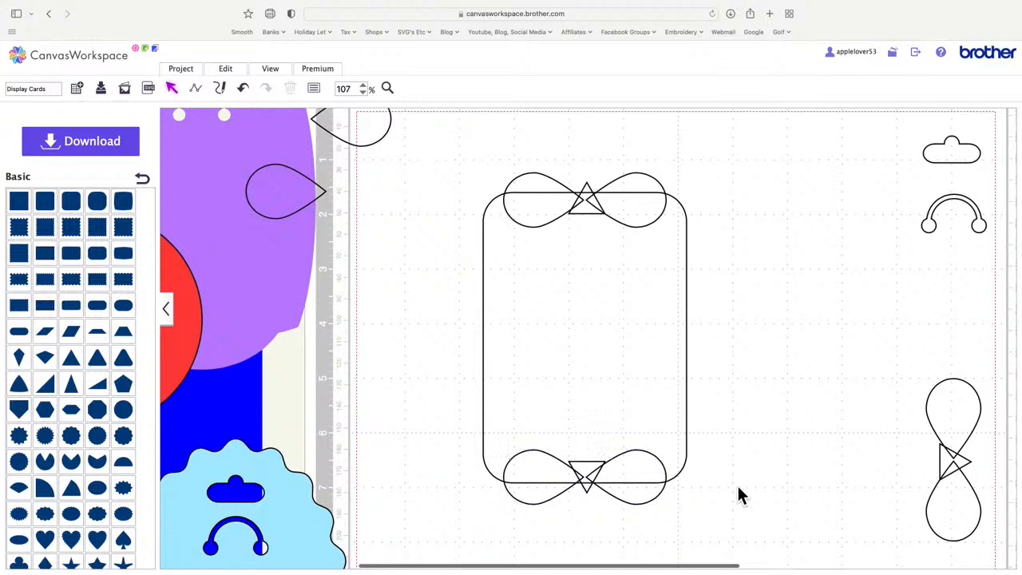
pyautogui.click(618, 498)
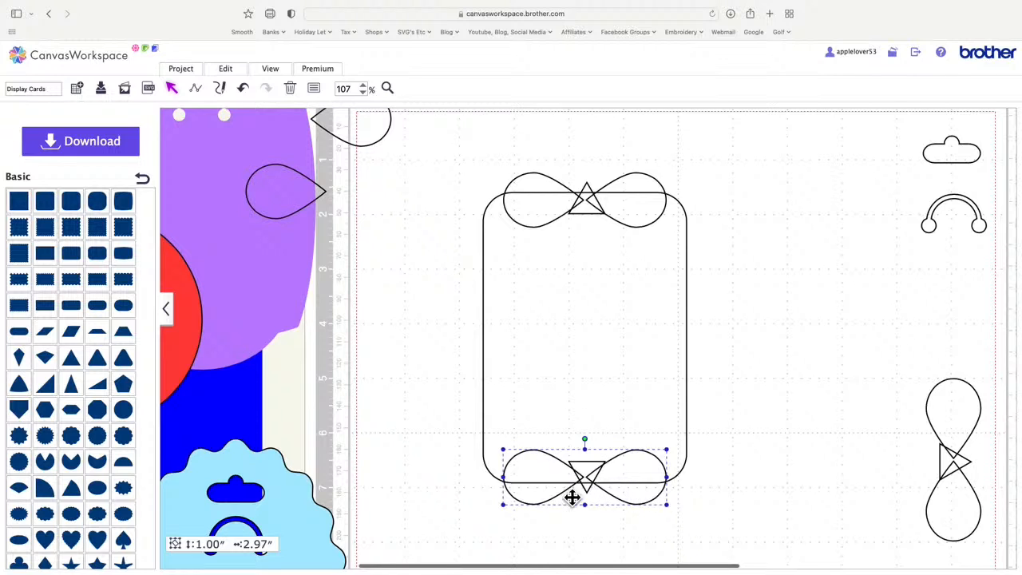
pyautogui.click(643, 188)
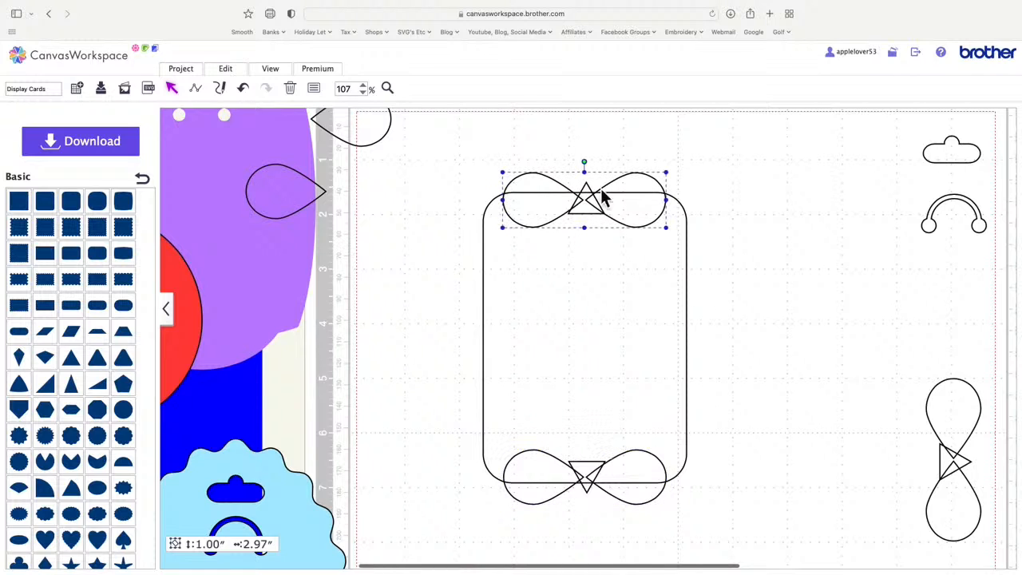
pyautogui.click(723, 395)
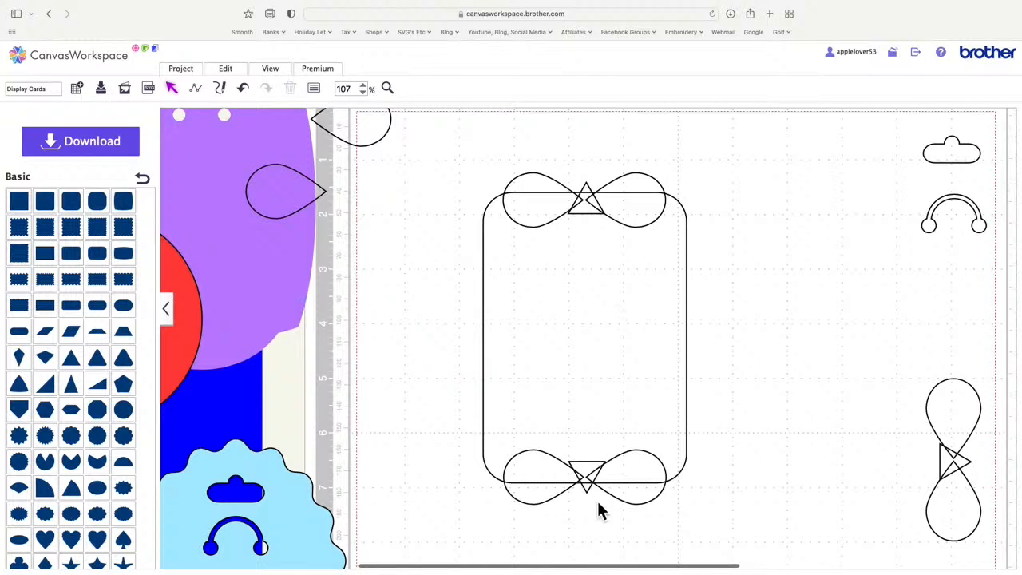
# - Align the rectangle and the teardrop groups on its top and bottom edges by their horizontal centres
pyautogui.moveTo(470, 171); pyautogui.dragTo(705, 520)
pyautogui.click(233, 72)
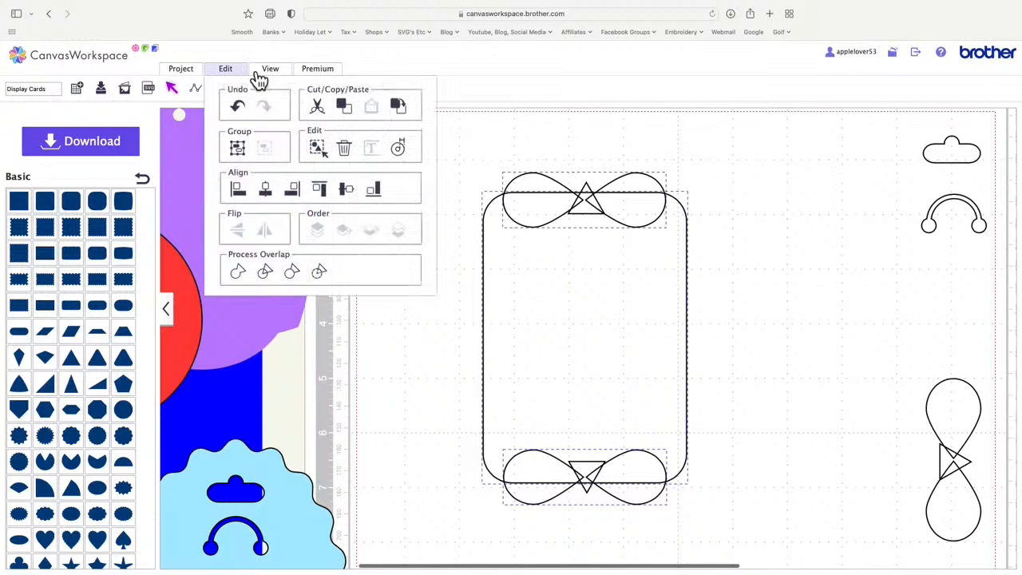
pyautogui.click(267, 190)
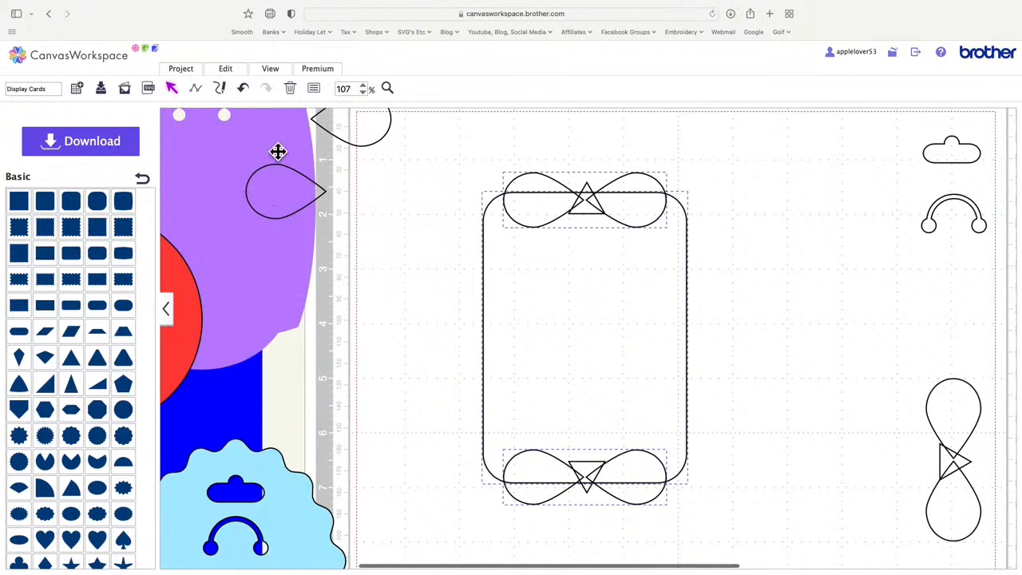
pyautogui.click(228, 70)
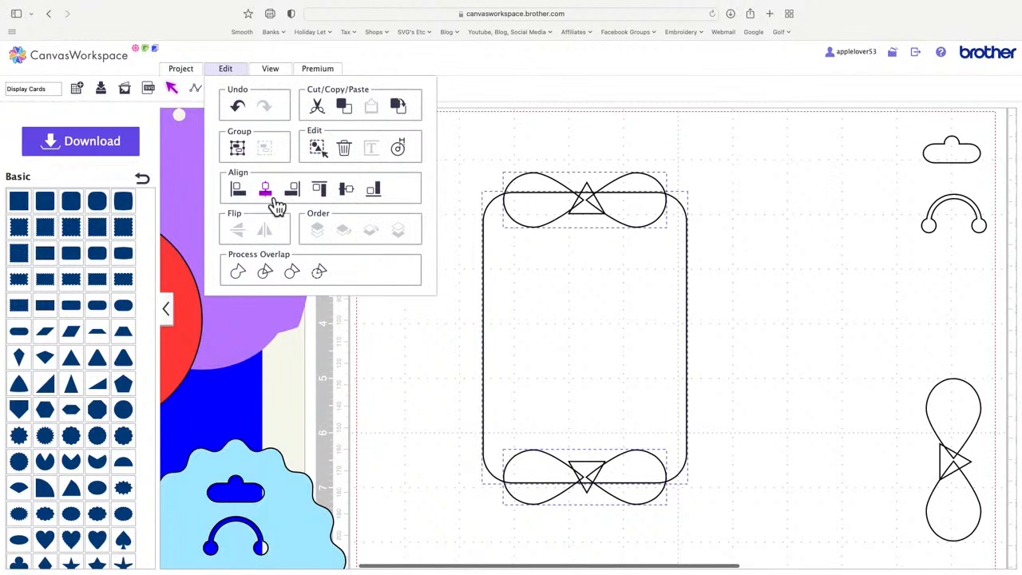
pyautogui.click(673, 197)
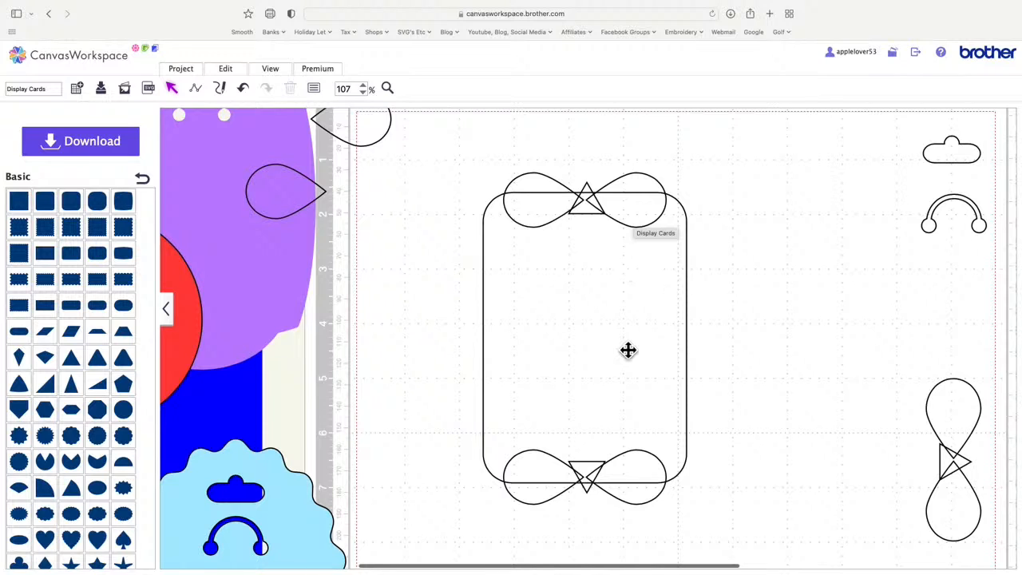
pyautogui.click(647, 192)
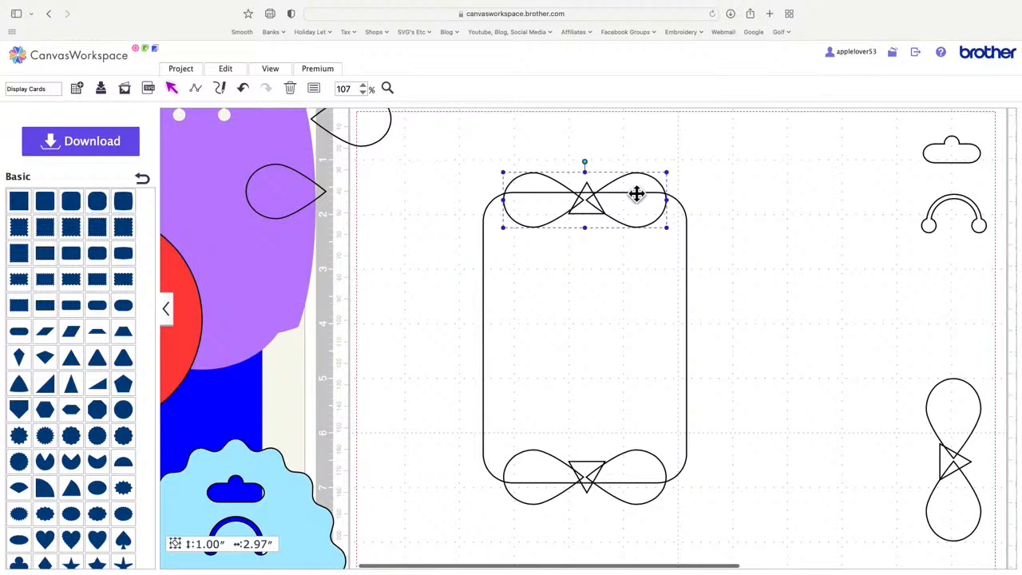
# - Move the spare vertical teardrop group nearer to the card, and weld the rectangle with its top and bottom groups into one outline
pyautogui.moveTo(968, 430); pyautogui.dragTo(818, 273)
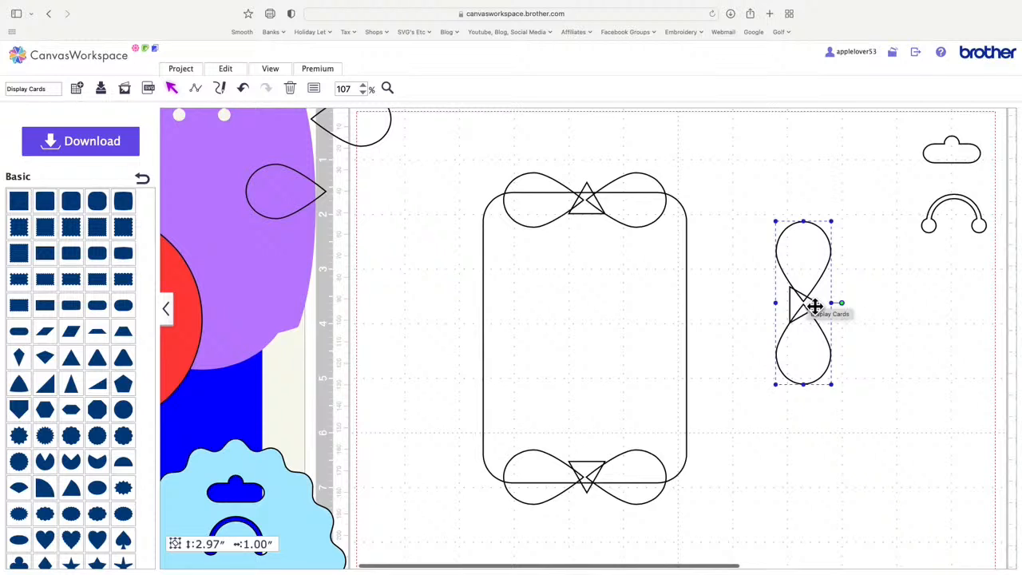
pyautogui.click(457, 164)
pyautogui.moveTo(457, 164); pyautogui.dragTo(691, 512)
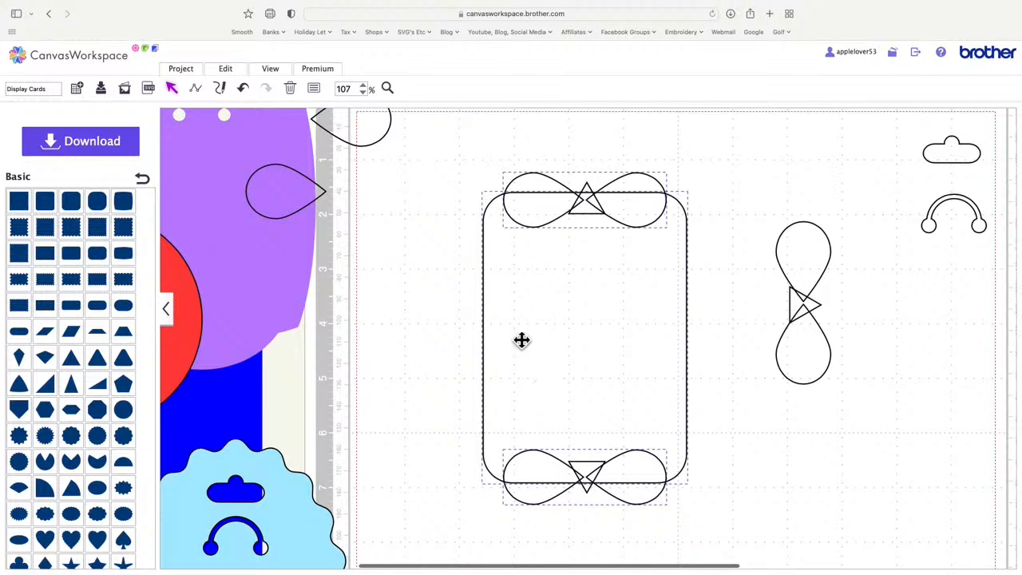
pyautogui.click(232, 71)
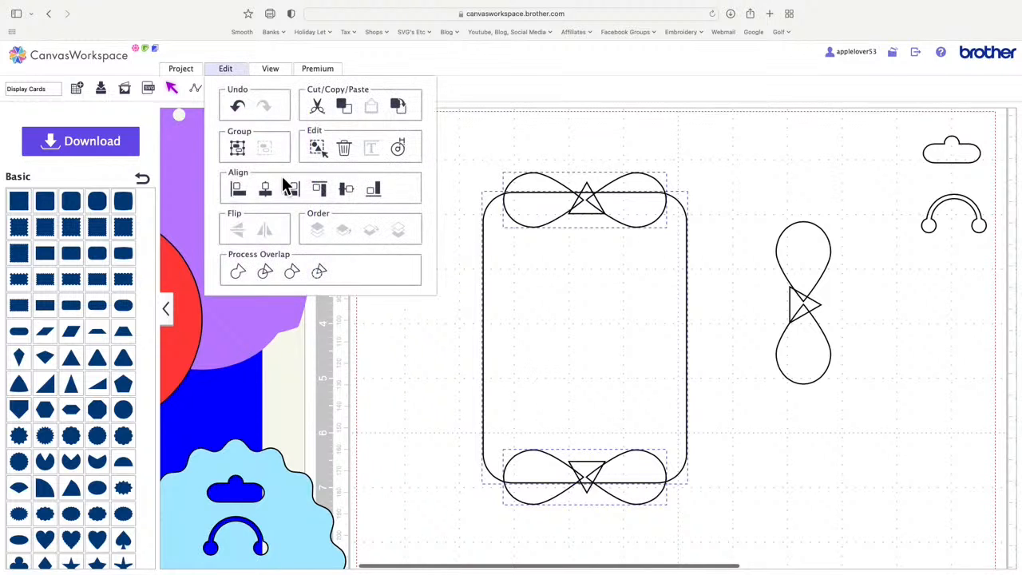
pyautogui.click(239, 278)
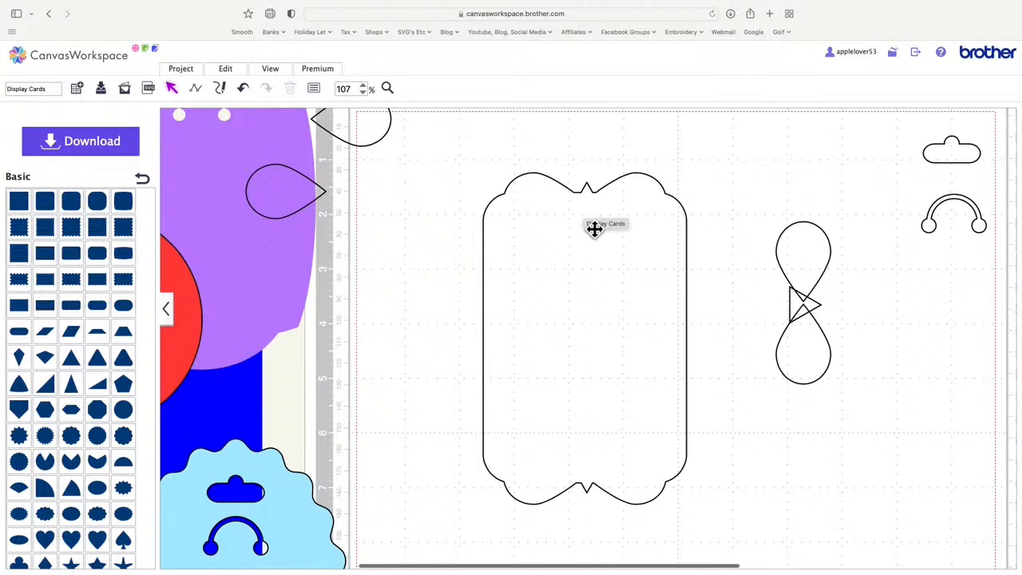
# - Enlarge the vertical teardrop group to about 4.72" high by 1.58" wide and place it over the middle of the card's right edge
pyautogui.click(820, 249)
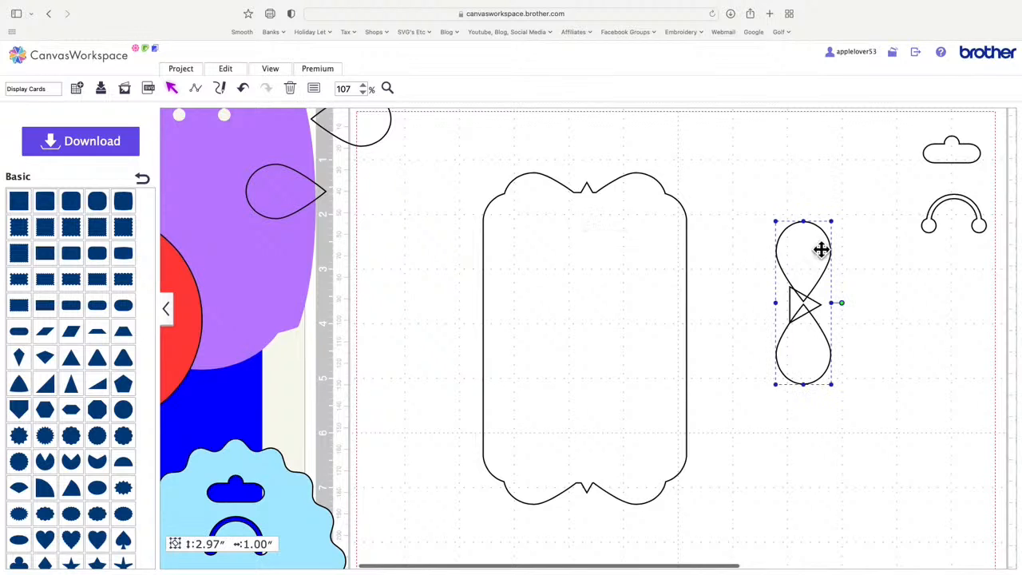
pyautogui.moveTo(815, 313); pyautogui.dragTo(704, 306)
pyautogui.moveTo(729, 388); pyautogui.dragTo(763, 484)
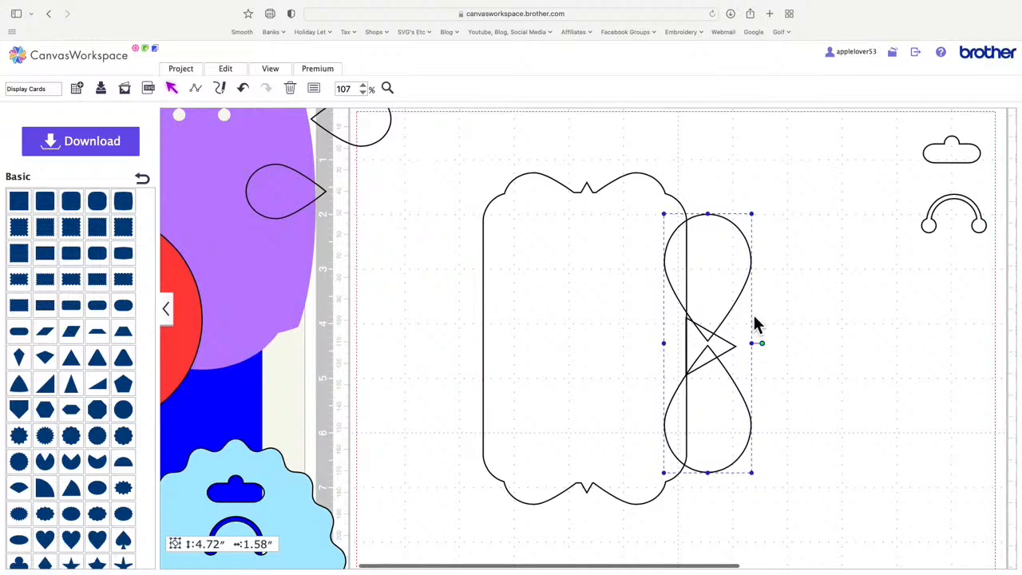
pyautogui.moveTo(741, 301); pyautogui.dragTo(708, 301)
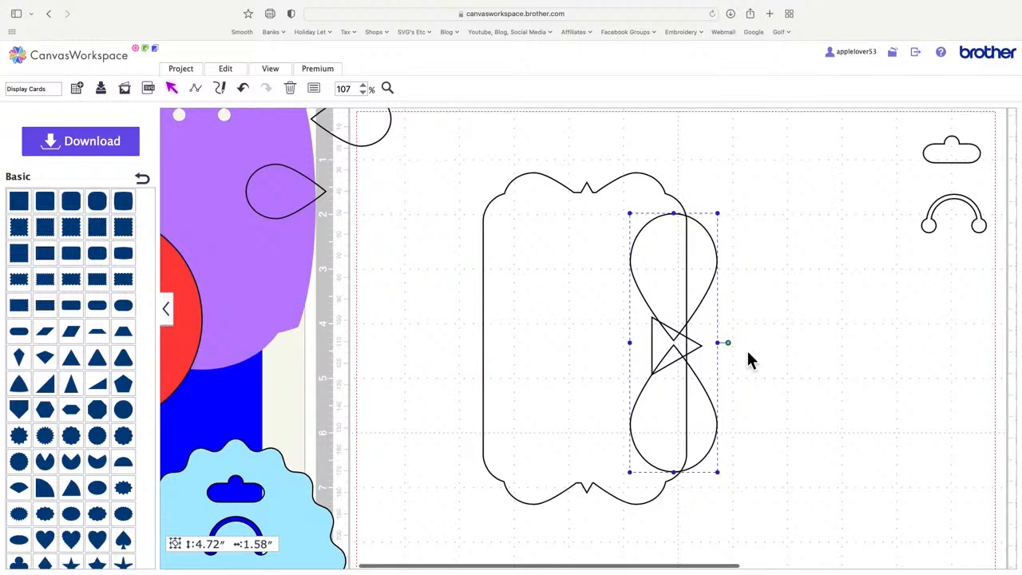
pyautogui.click(705, 356)
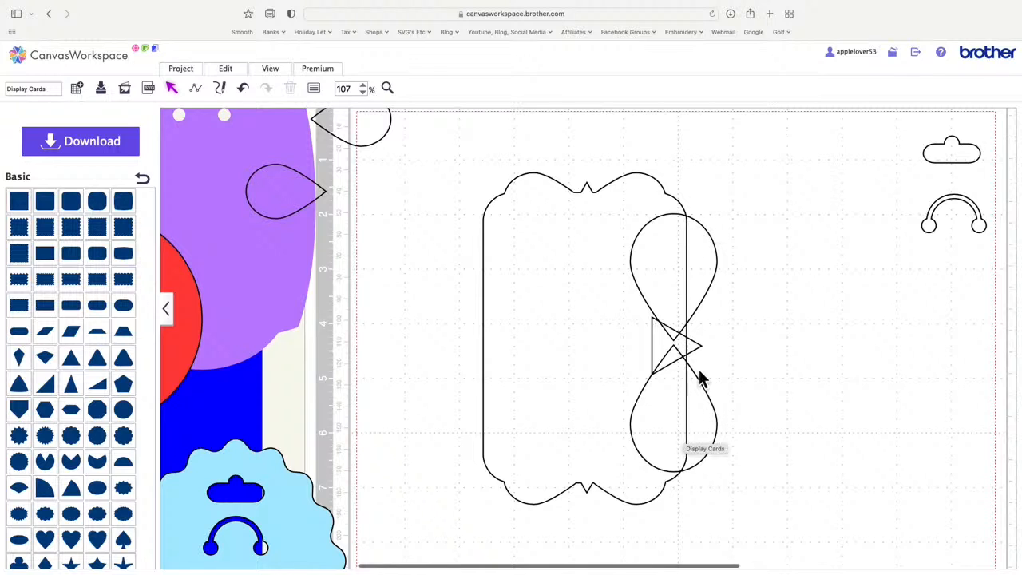
# - Duplicate the enlarged teardrop group, move the copy to the right of the card, and flip it horizontally
pyautogui.click(715, 255)
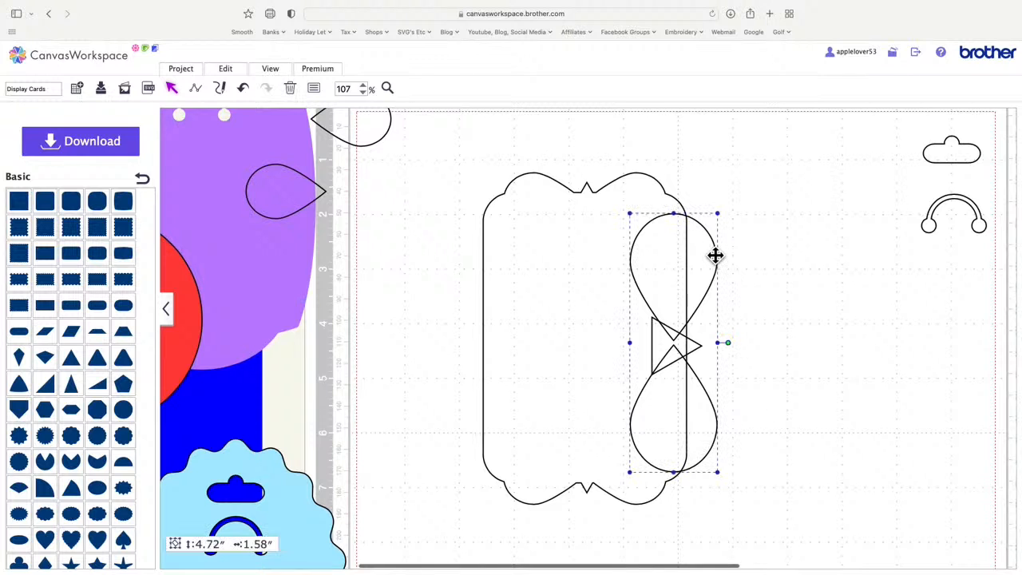
pyautogui.rightClick(715, 255)
pyautogui.click(773, 298)
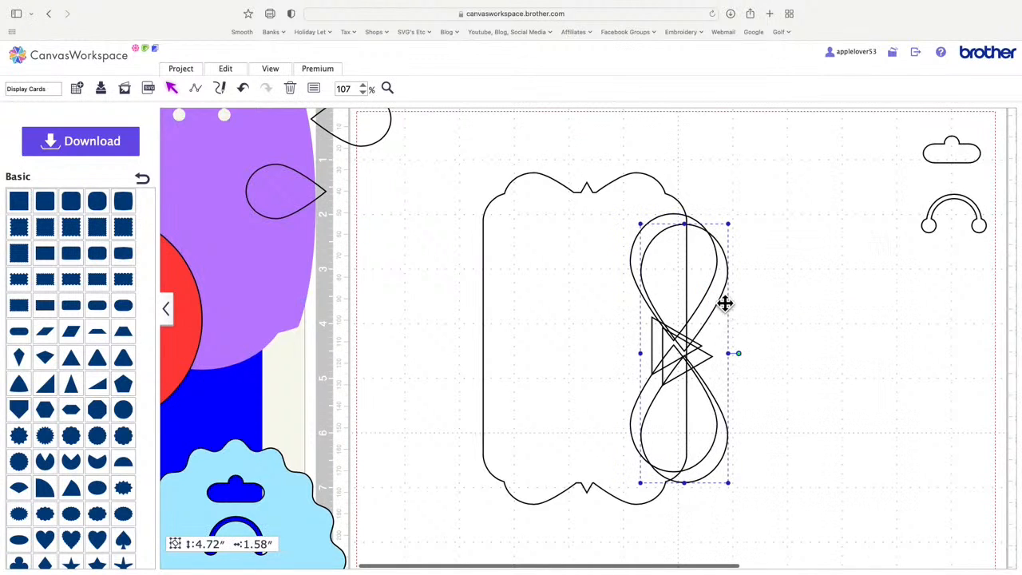
pyautogui.moveTo(725, 301); pyautogui.dragTo(836, 299)
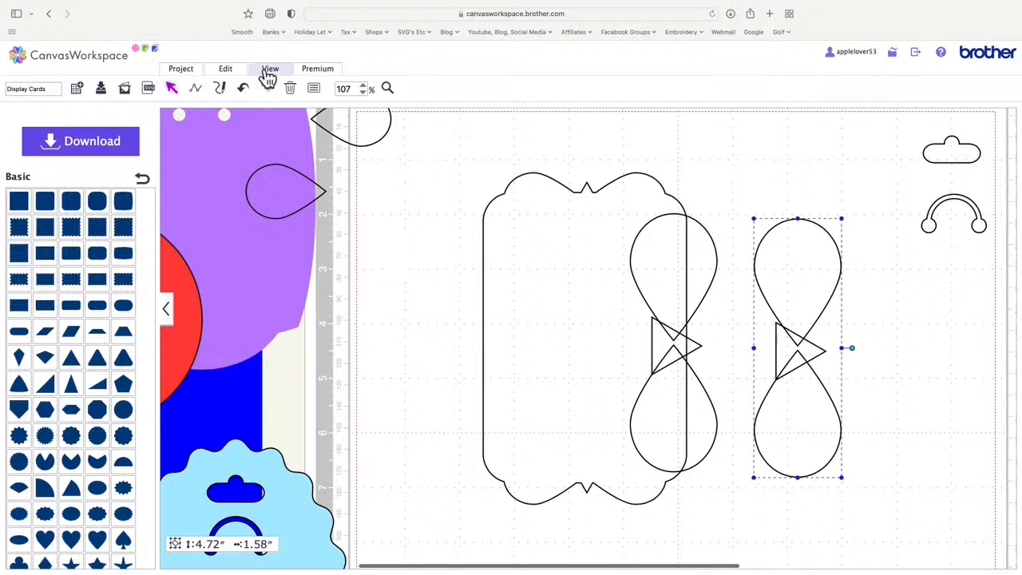
pyautogui.click(227, 69)
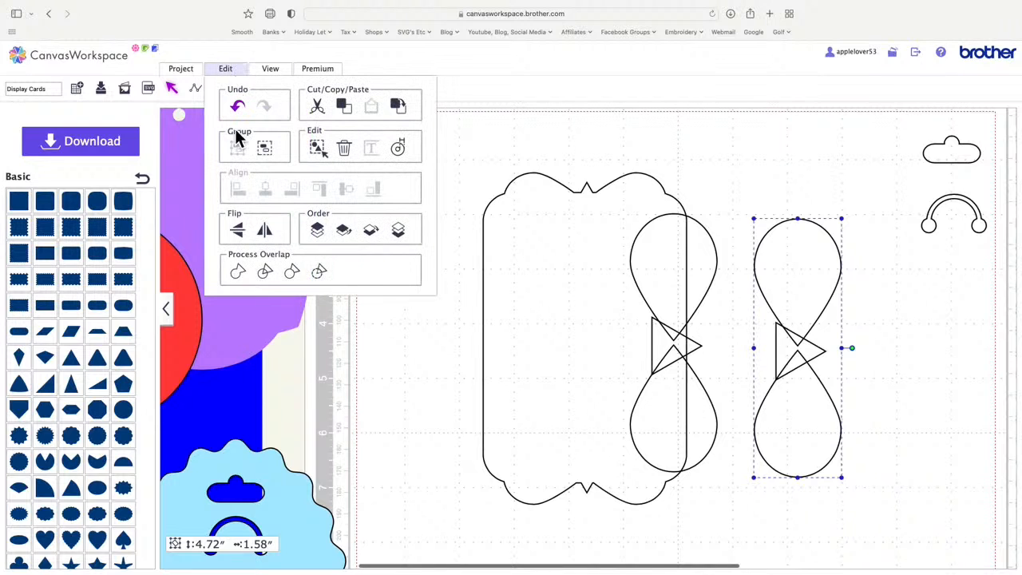
pyautogui.click(267, 233)
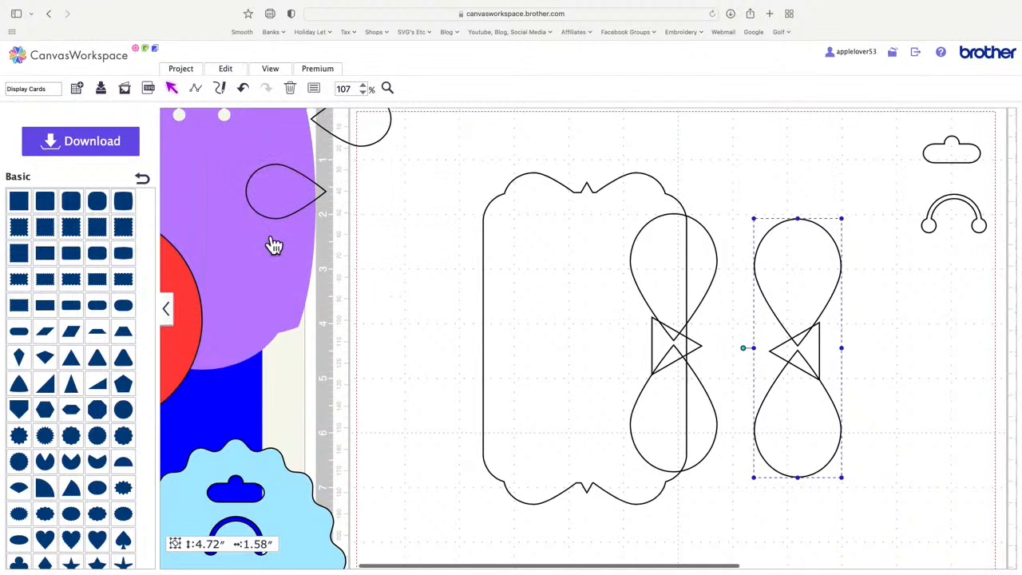
pyautogui.click(227, 70)
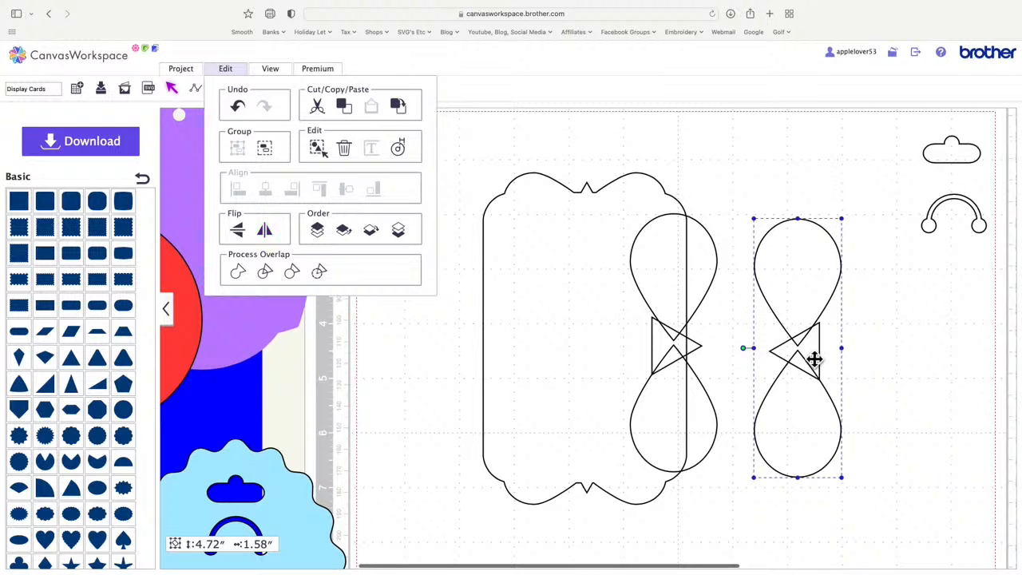
# - Place the flipped teardrop group over the middle of the card outline's left edge
pyautogui.moveTo(802, 308); pyautogui.dragTo(504, 302)
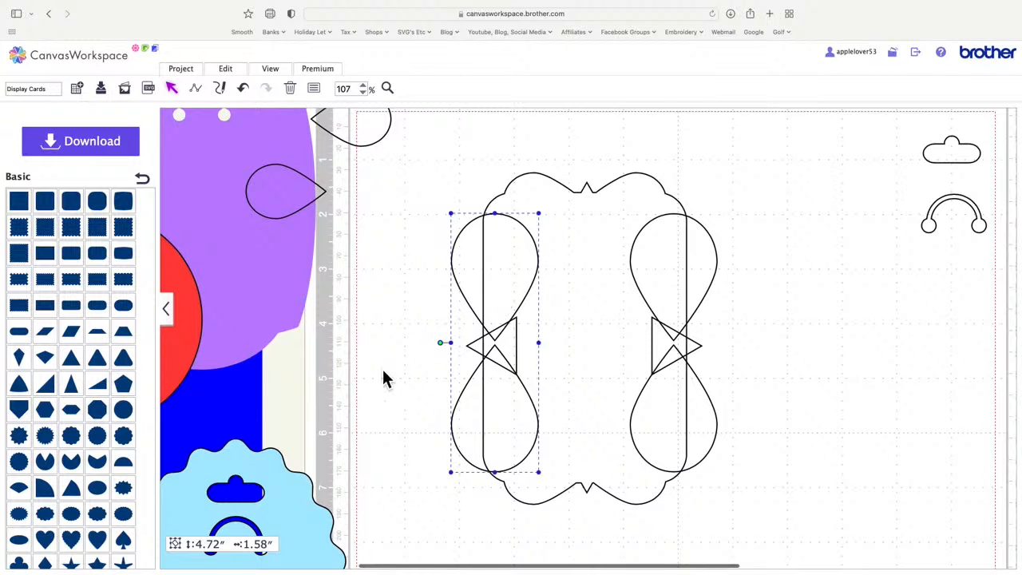
pyautogui.click(446, 352)
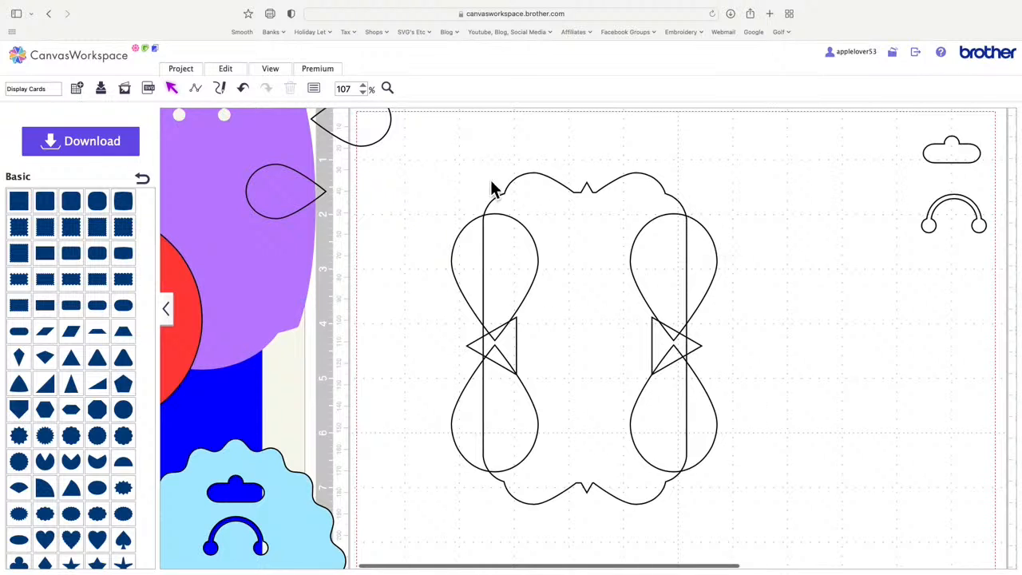
# - Try to align the card outline and both side teardrop groups by their horizontal centres
pyautogui.moveTo(491, 188); pyautogui.dragTo(741, 511)
pyautogui.click(244, 77)
pyautogui.click(275, 194)
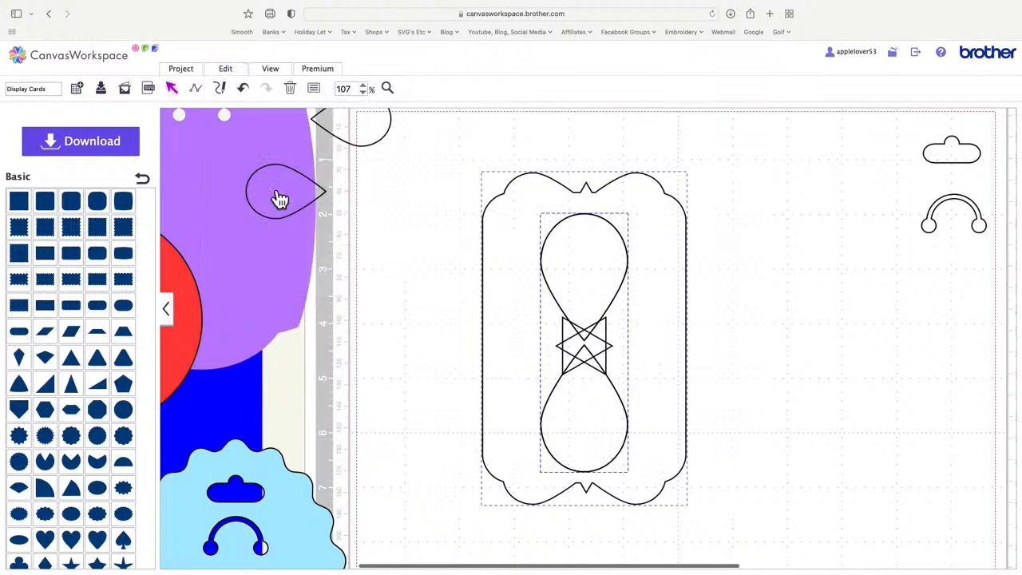
pyautogui.click(254, 98)
# - Align the card outline and both side teardrop groups by their vertical centres
pyautogui.moveTo(431, 152); pyautogui.dragTo(722, 520)
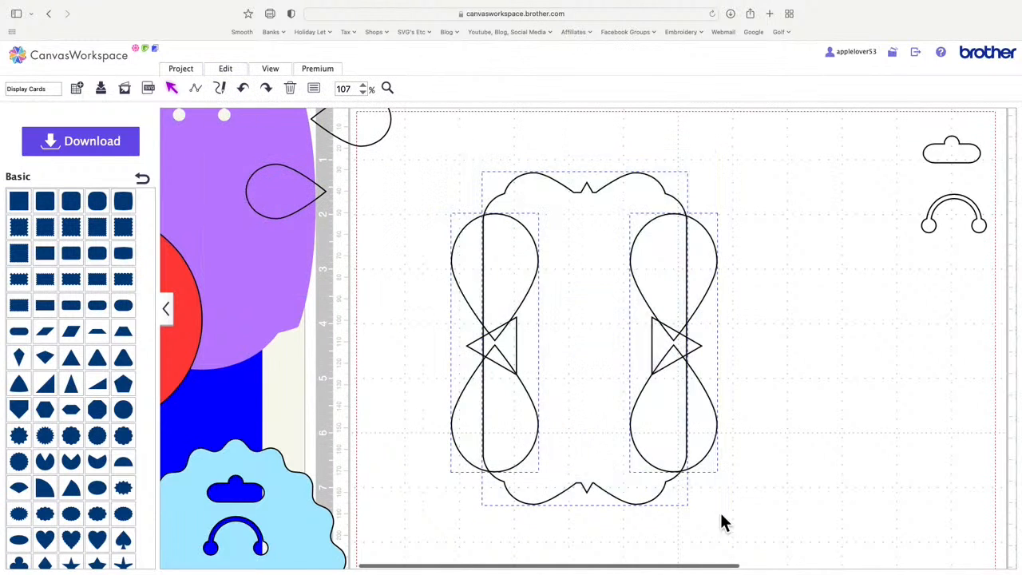
pyautogui.click(232, 74)
pyautogui.click(357, 193)
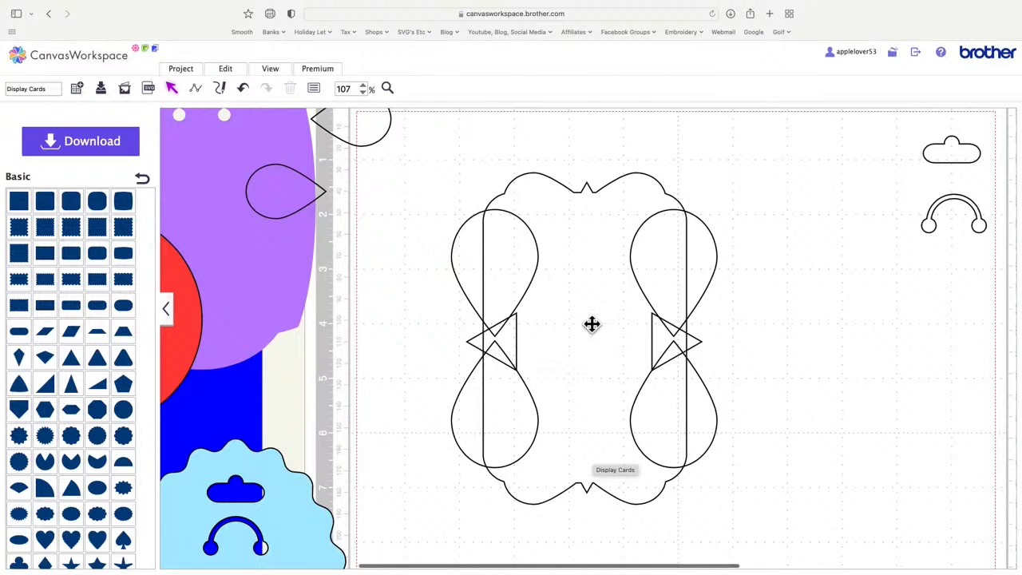
# - Try to weld the card outline with both side teardrop groups
pyautogui.moveTo(523, 181); pyautogui.dragTo(733, 533)
pyautogui.click(231, 68)
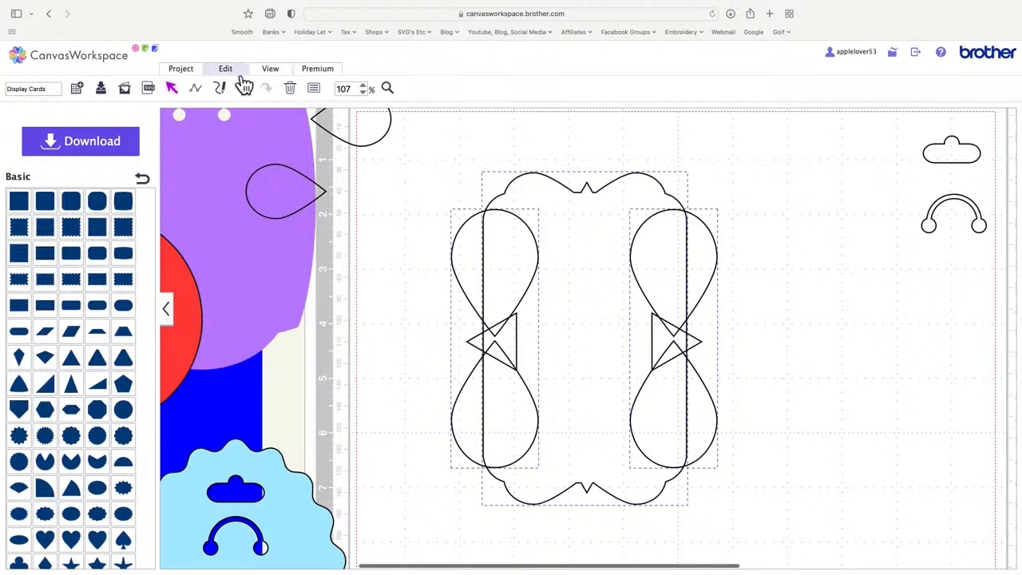
pyautogui.click(247, 277)
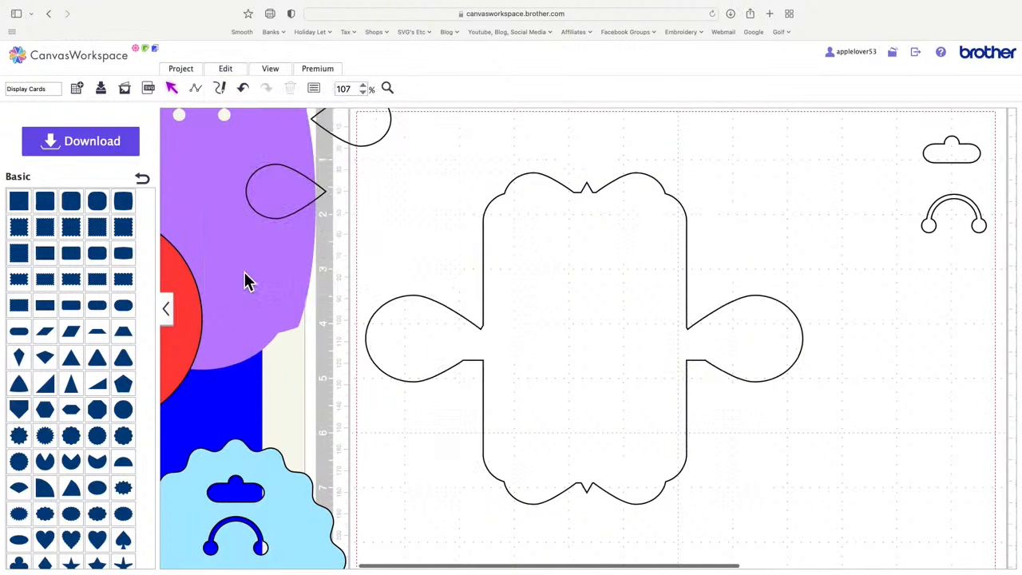
pyautogui.click(247, 93)
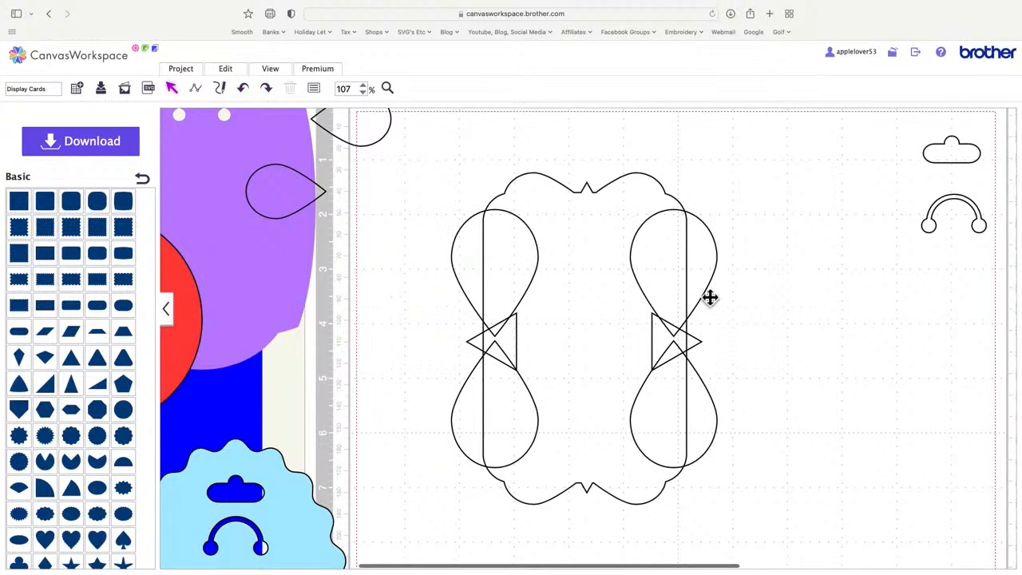
# - Move the card outline clear of the two teardrop groups, to their right
pyautogui.moveTo(602, 242); pyautogui.dragTo(898, 282)
# - Try to weld the left teardrop group on its own while it is still grouped
pyautogui.moveTo(441, 187); pyautogui.dragTo(550, 491)
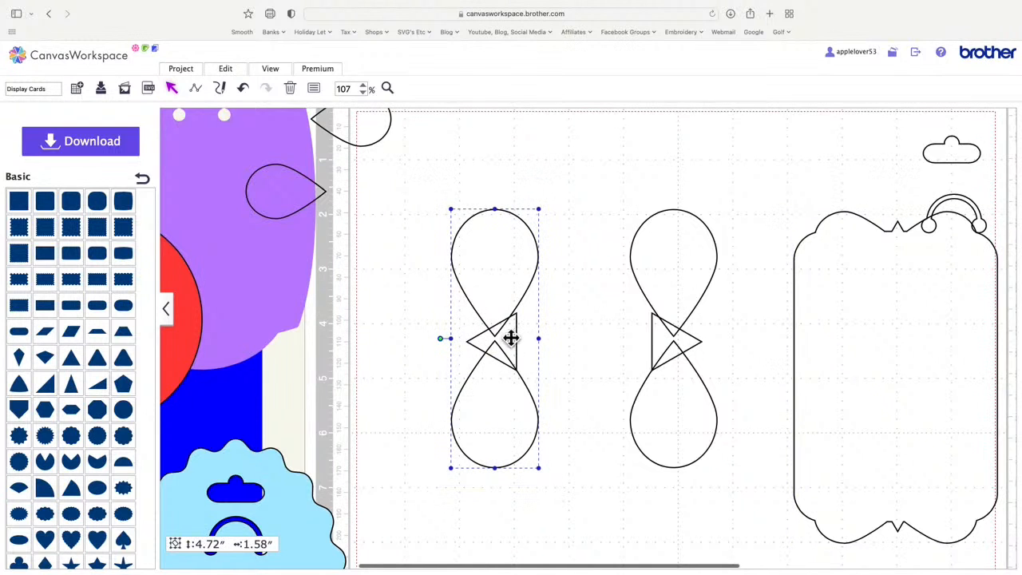
pyautogui.click(226, 69)
pyautogui.click(244, 280)
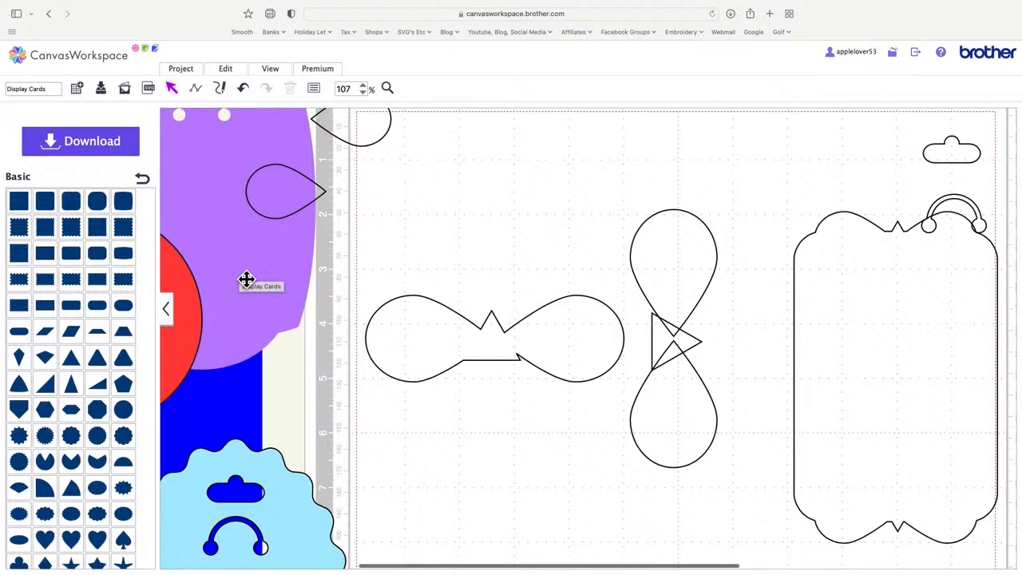
pyautogui.click(252, 91)
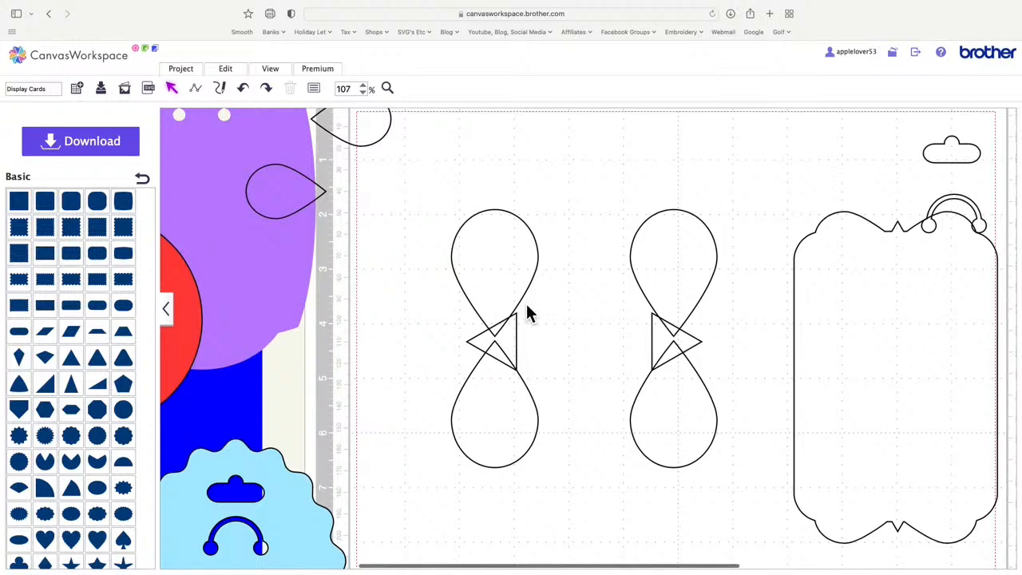
# - Ungroup the left teardrop group and rotate its triangle very slightly
pyautogui.click(519, 351)
pyautogui.rightClick(520, 351)
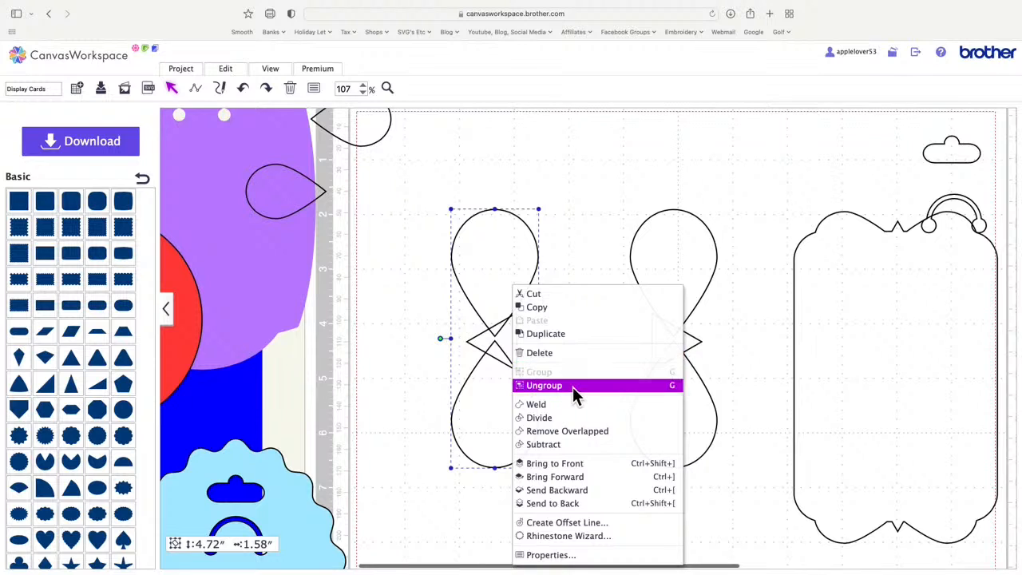
pyautogui.click(574, 388)
pyautogui.click(581, 339)
pyautogui.click(520, 351)
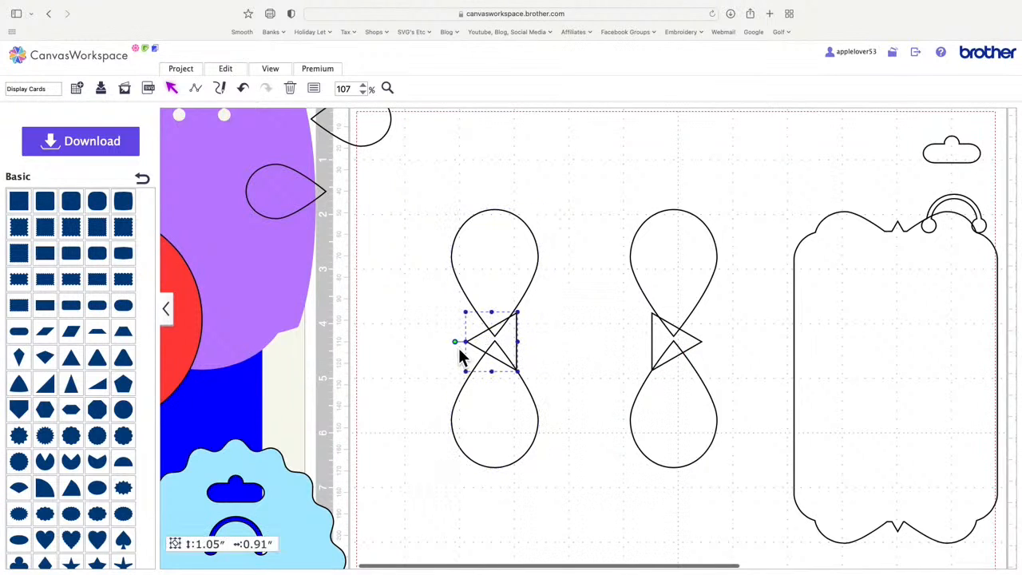
pyautogui.moveTo(517, 370); pyautogui.dragTo(520, 372)
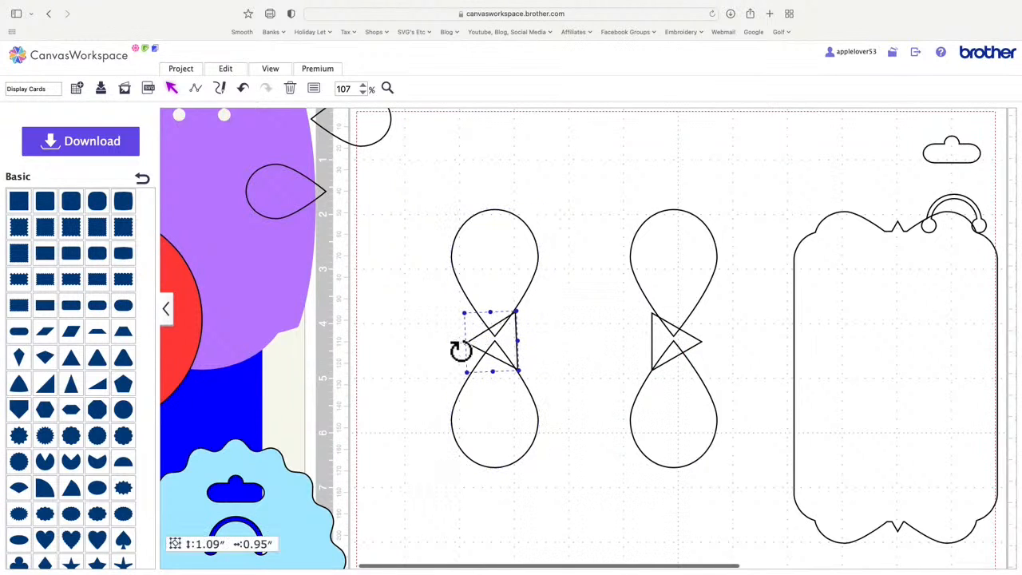
pyautogui.click(589, 355)
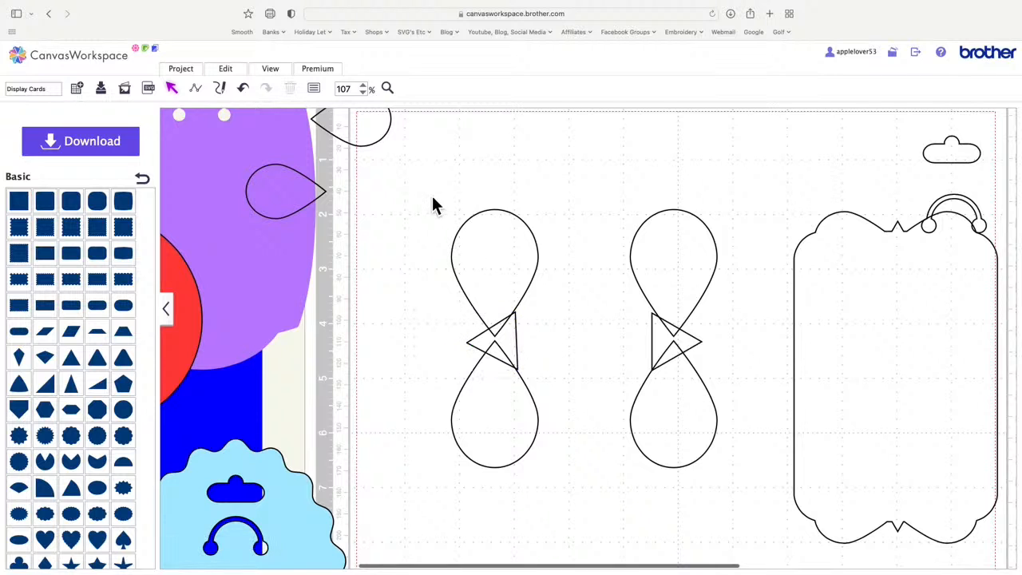
# - Weld the left pair of teardrops with their triangle into one outline, and delete the right teardrop group
pyautogui.moveTo(432, 203); pyautogui.dragTo(554, 511)
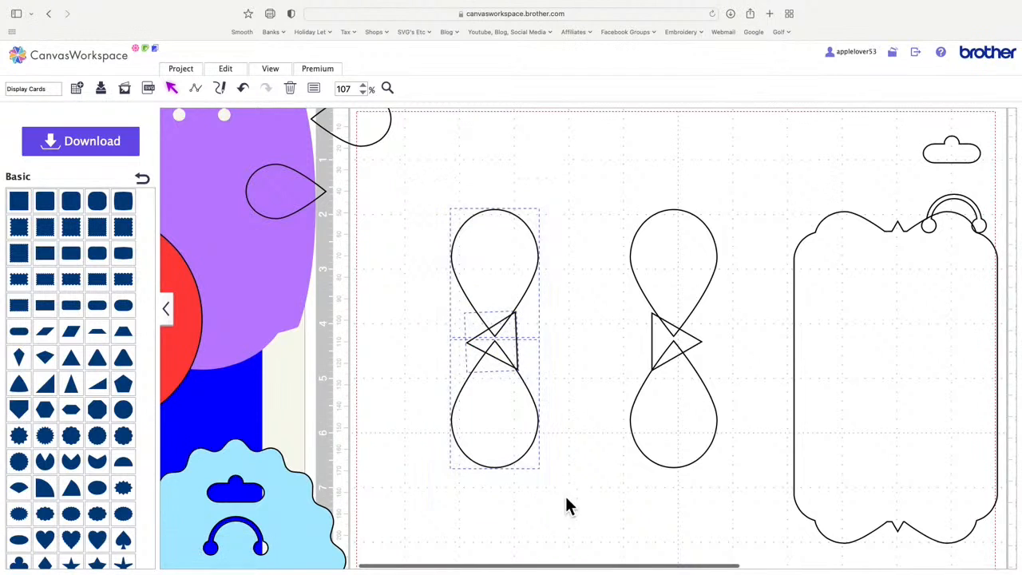
pyautogui.click(228, 70)
pyautogui.click(238, 273)
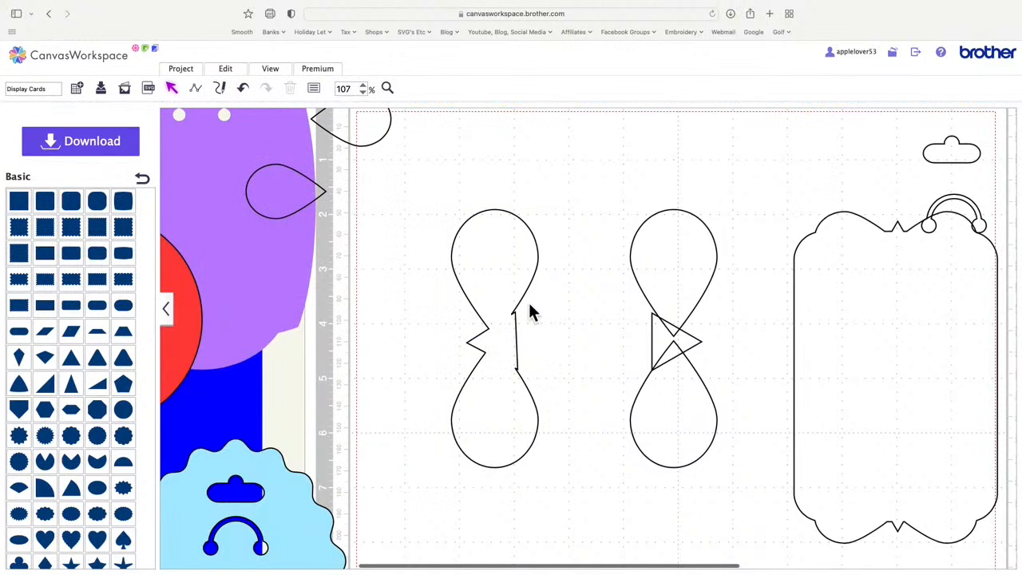
pyautogui.click(691, 281)
pyautogui.press('Delete')
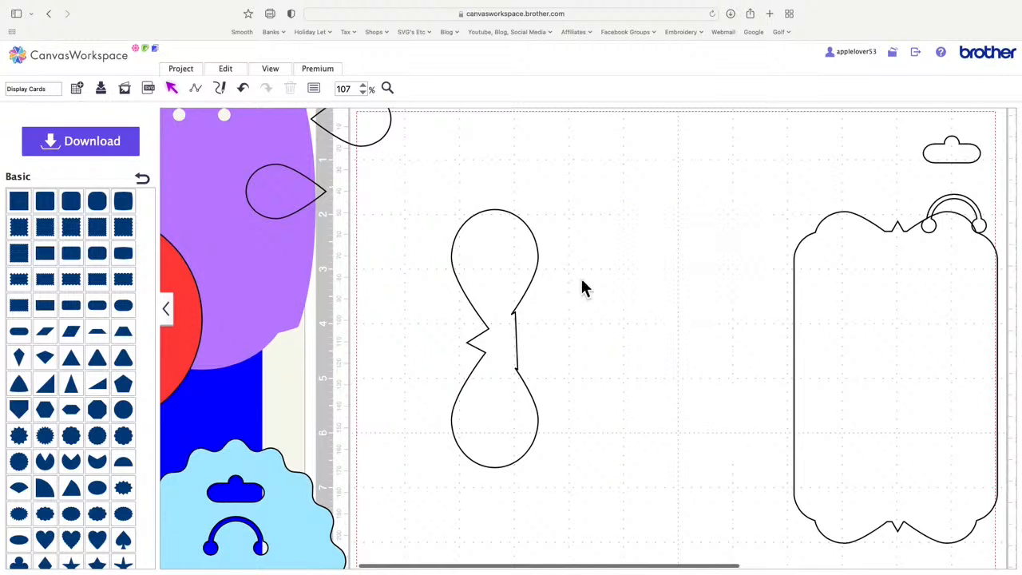
# - Duplicate the welded teardrop outline, place the copy to its right, and flip the copy horizontally
pyautogui.click(515, 283)
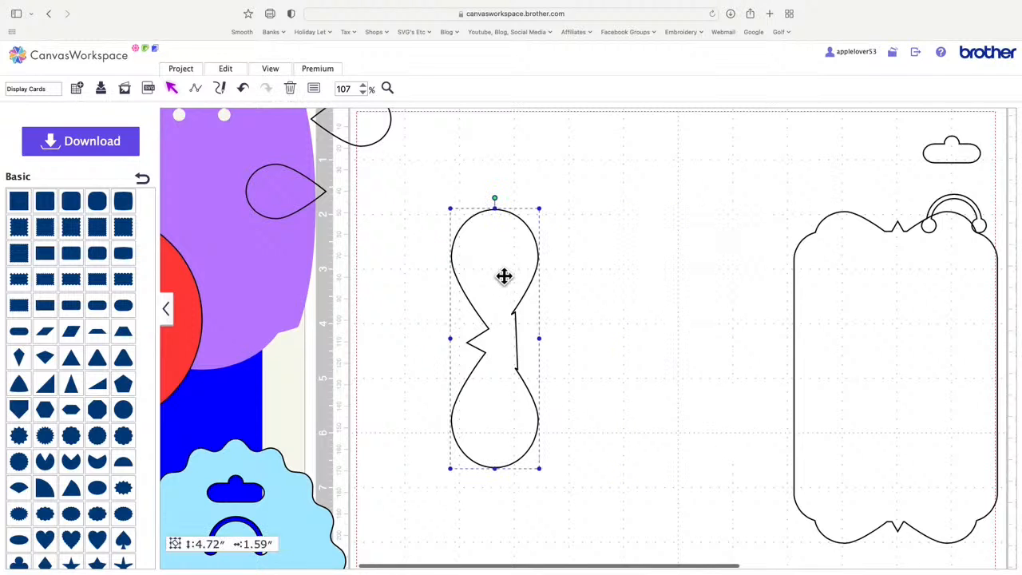
pyautogui.rightClick(498, 273)
pyautogui.click(574, 322)
pyautogui.moveTo(511, 322); pyautogui.dragTo(676, 317)
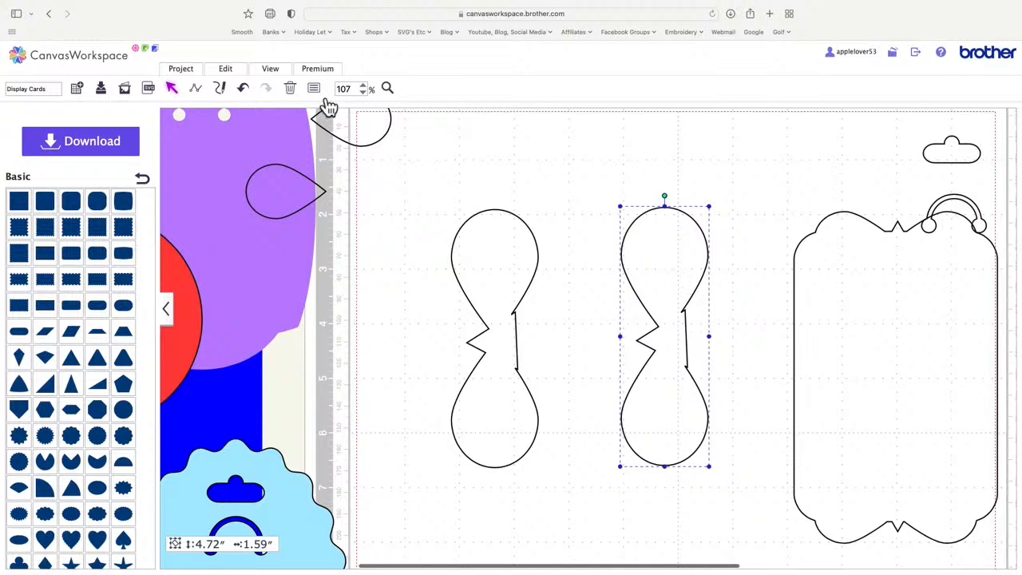
pyautogui.click(225, 69)
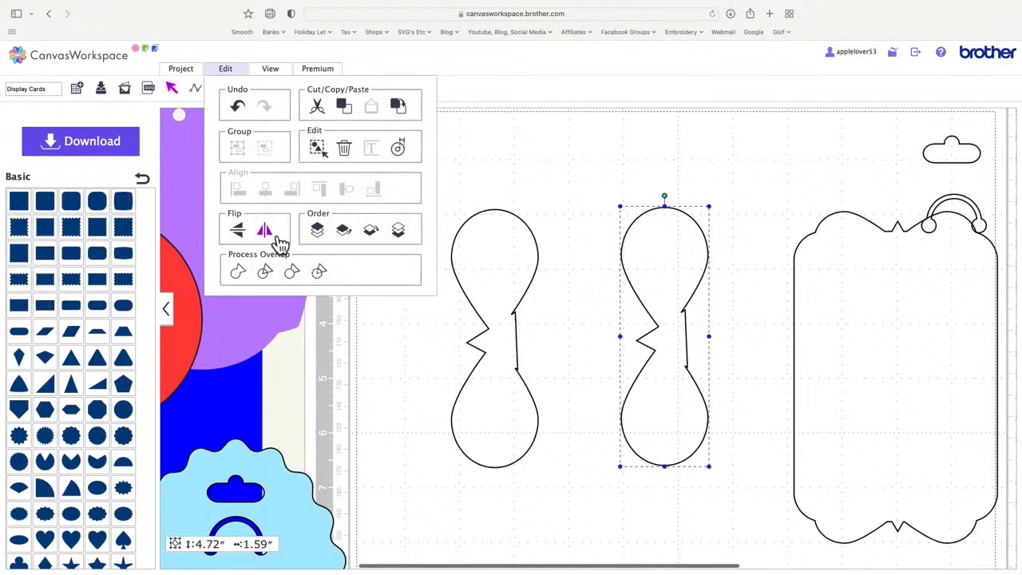
pyautogui.click(268, 233)
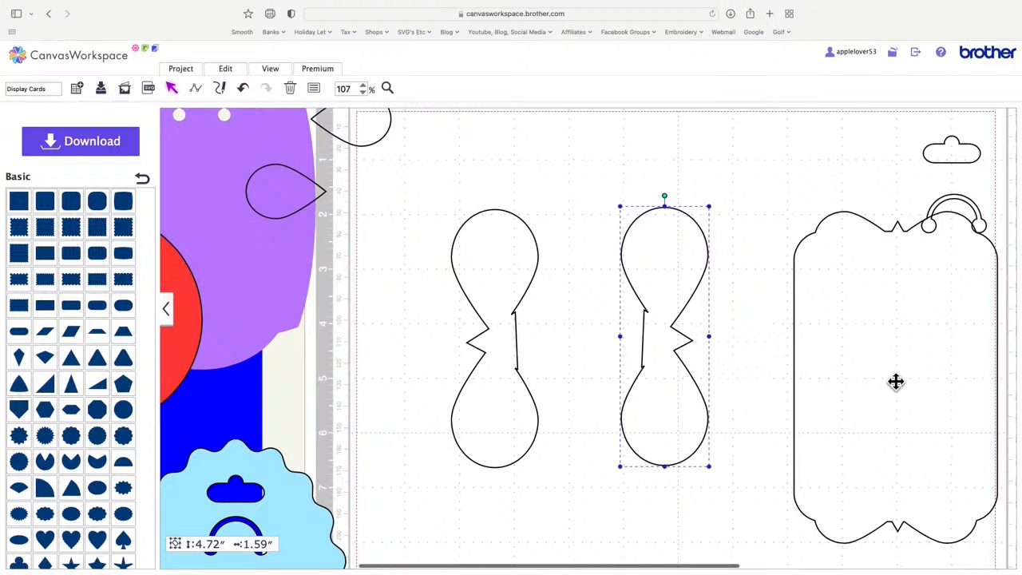
# - Align the two welded teardrop outlines with each other by their vertical centres
pyautogui.moveTo(421, 197); pyautogui.dragTo(694, 347)
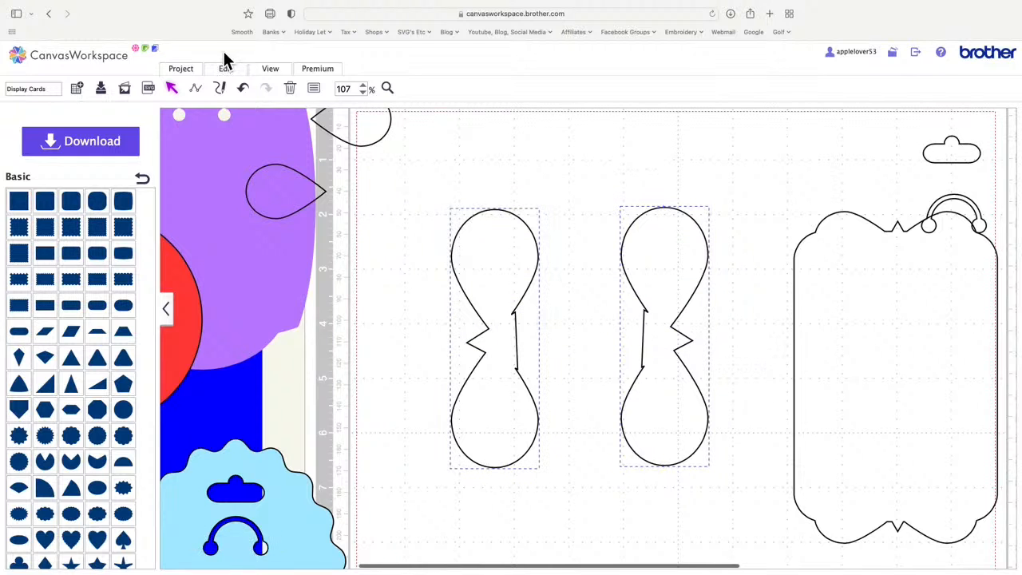
pyautogui.click(237, 72)
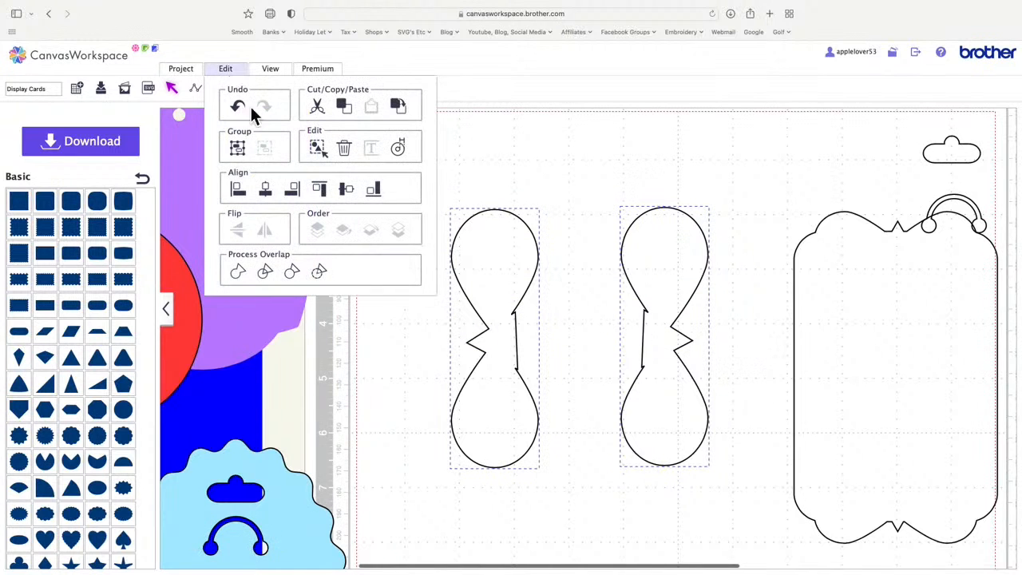
pyautogui.click(340, 197)
# - Move the card outline back over the two teardrop outlines so they straddle its side edges, and align all three by vertical centres
pyautogui.moveTo(939, 383); pyautogui.dragTo(615, 338)
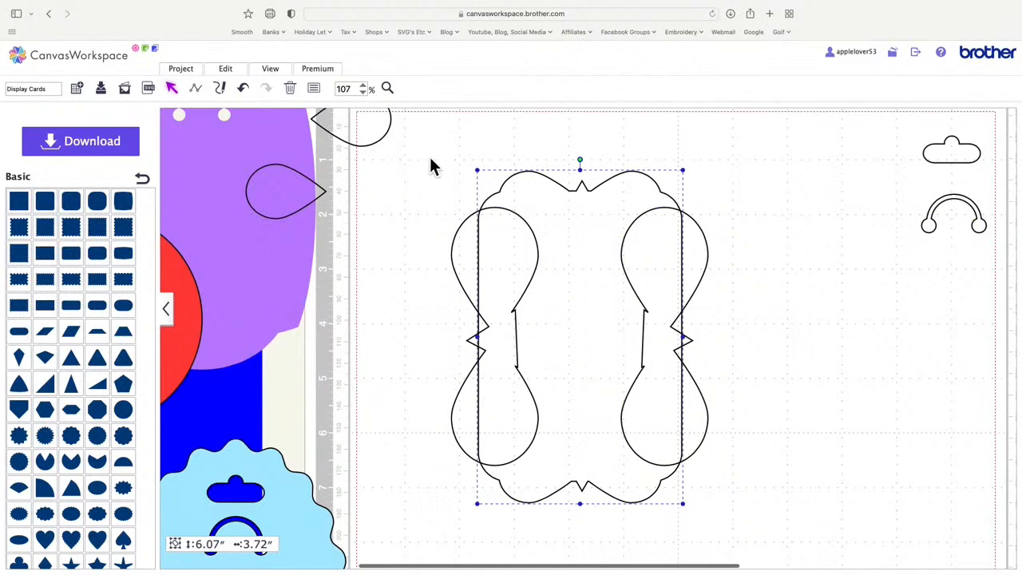
pyautogui.moveTo(429, 158); pyautogui.dragTo(732, 522)
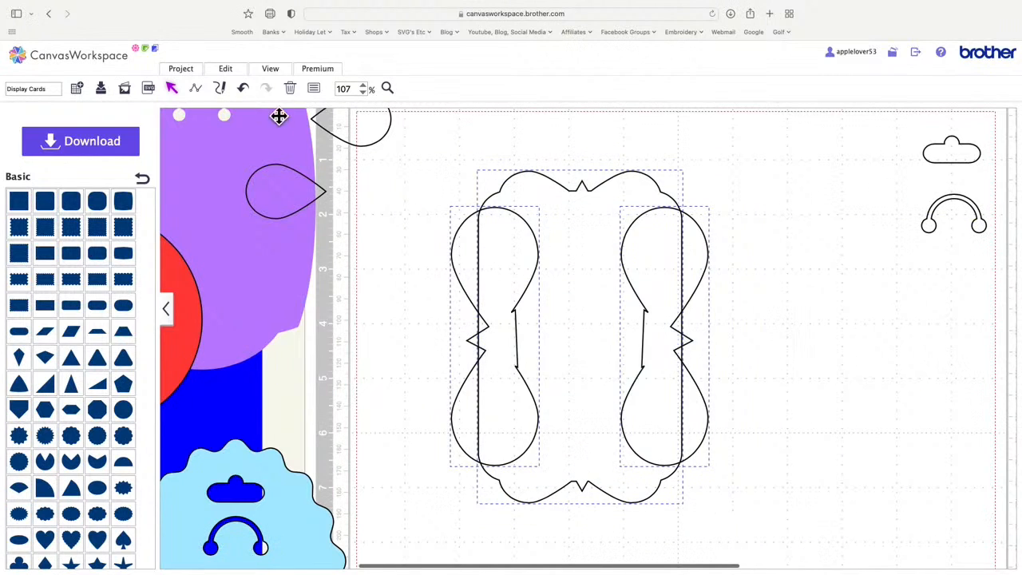
pyautogui.click(226, 72)
pyautogui.click(353, 200)
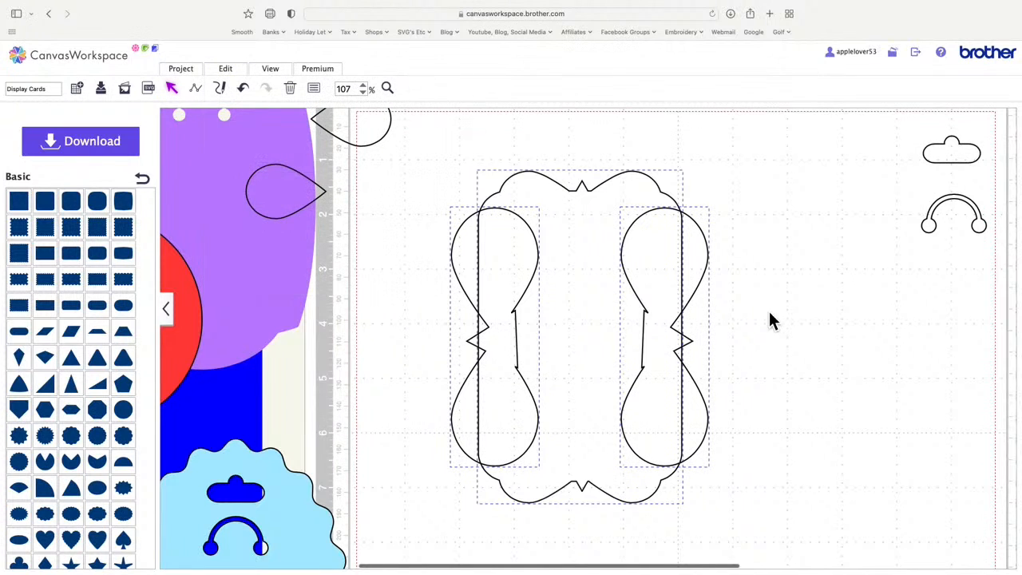
# - Try to weld the card outline with the two welded teardrop outlines
pyautogui.click(226, 70)
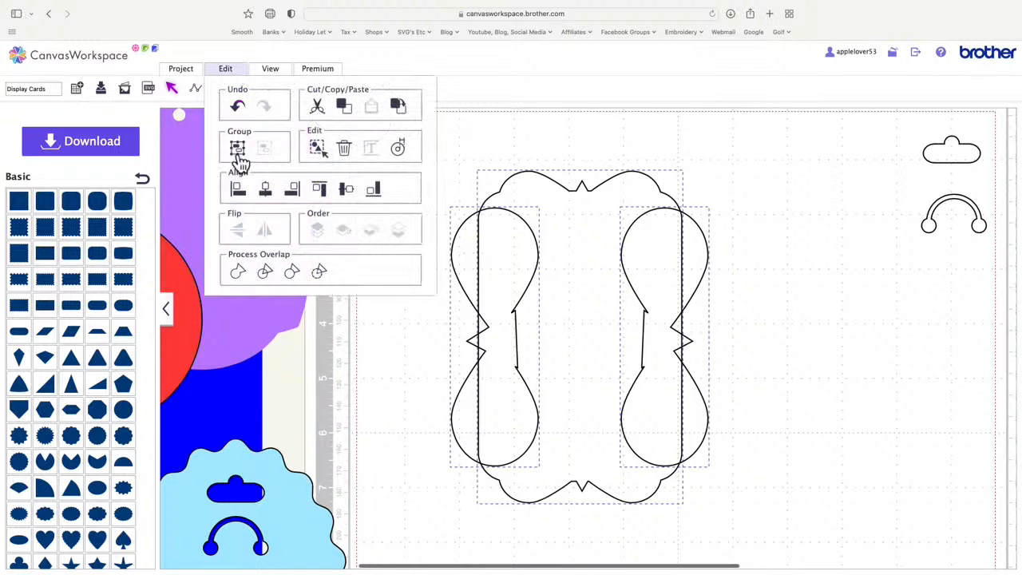
pyautogui.click(246, 273)
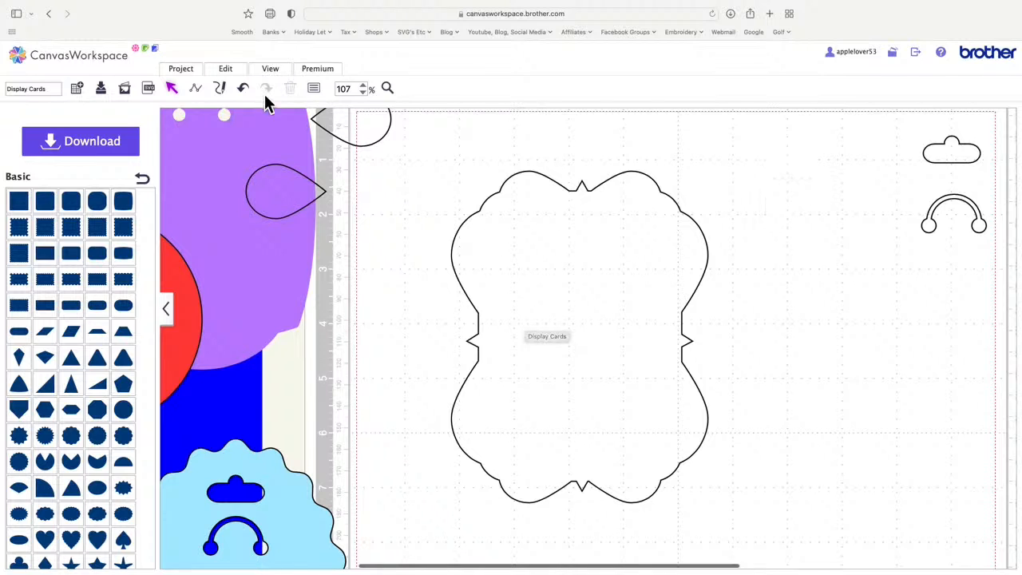
pyautogui.click(243, 89)
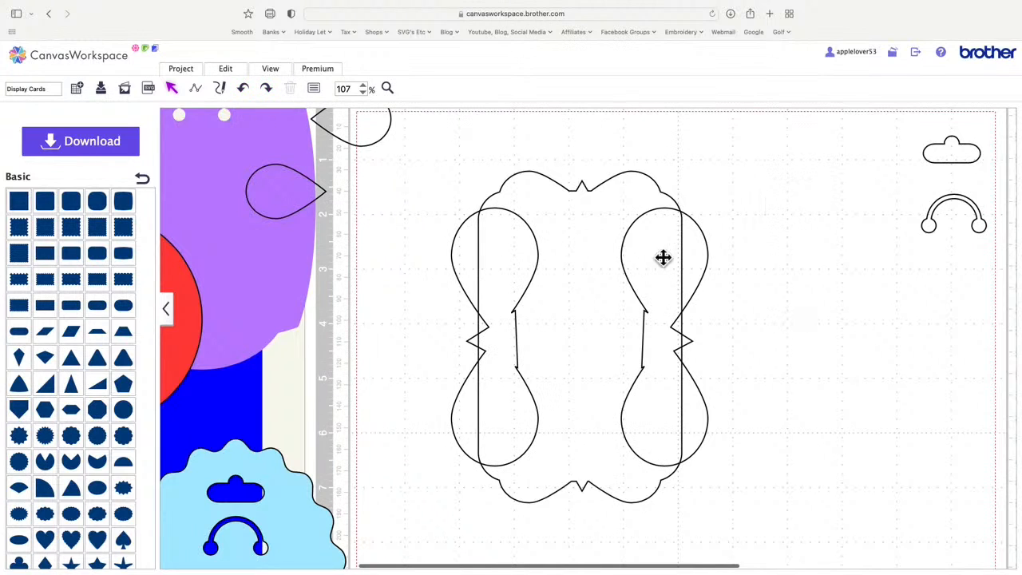
# - Nudge the left teardrop outline slightly right and the right one slightly left, bringing both inward on the card's side edges
pyautogui.click(469, 253)
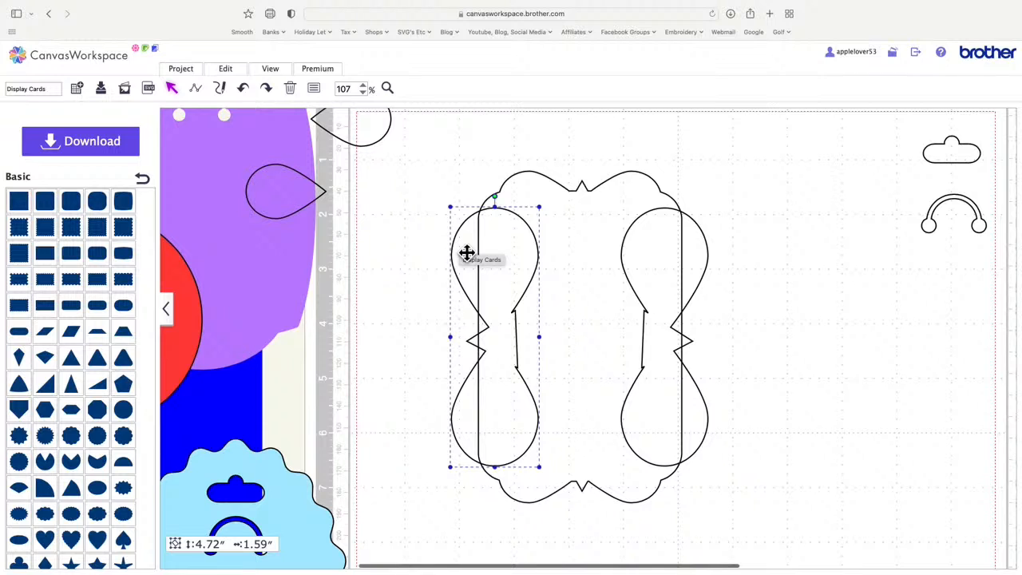
pyautogui.press('Right')
pyautogui.press('Right')
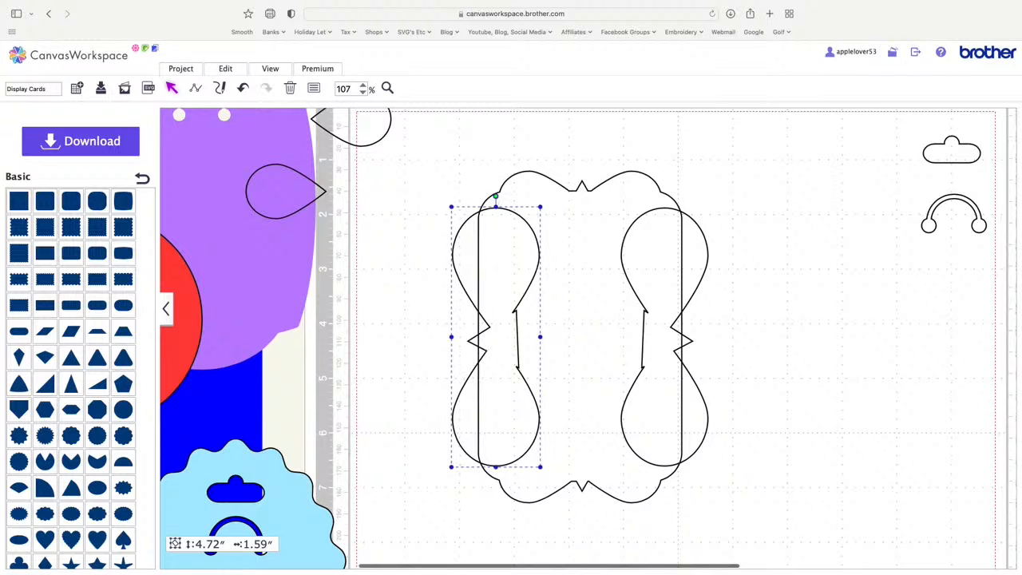
pyautogui.press('Right')
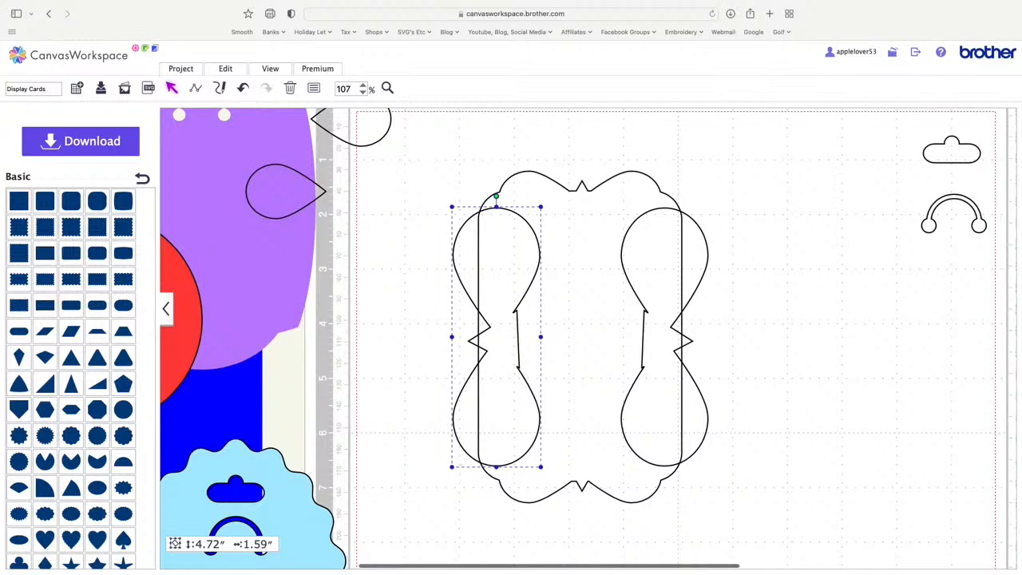
pyautogui.click(702, 248)
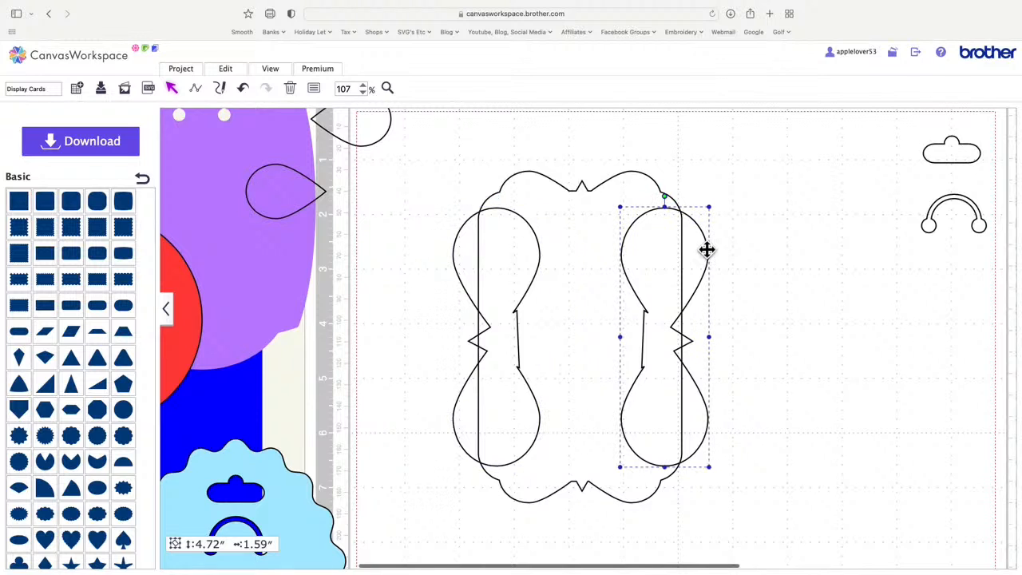
pyautogui.press('Left')
pyautogui.press('Left')
pyautogui.click(780, 264)
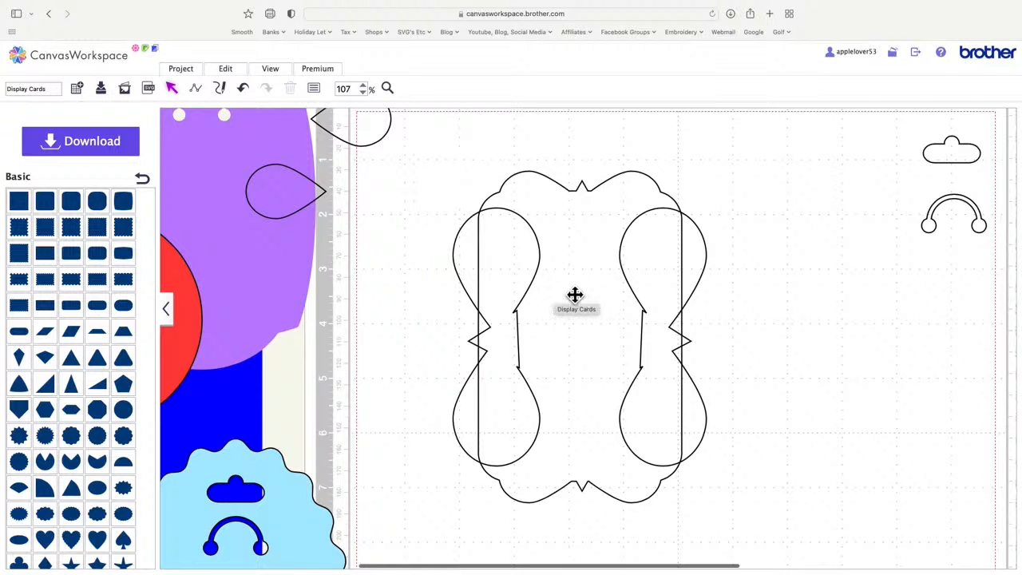
# - Try to weld the card outline with both teardrop outlines at their inward positions, and undo the weld
pyautogui.moveTo(432, 156); pyautogui.dragTo(725, 525)
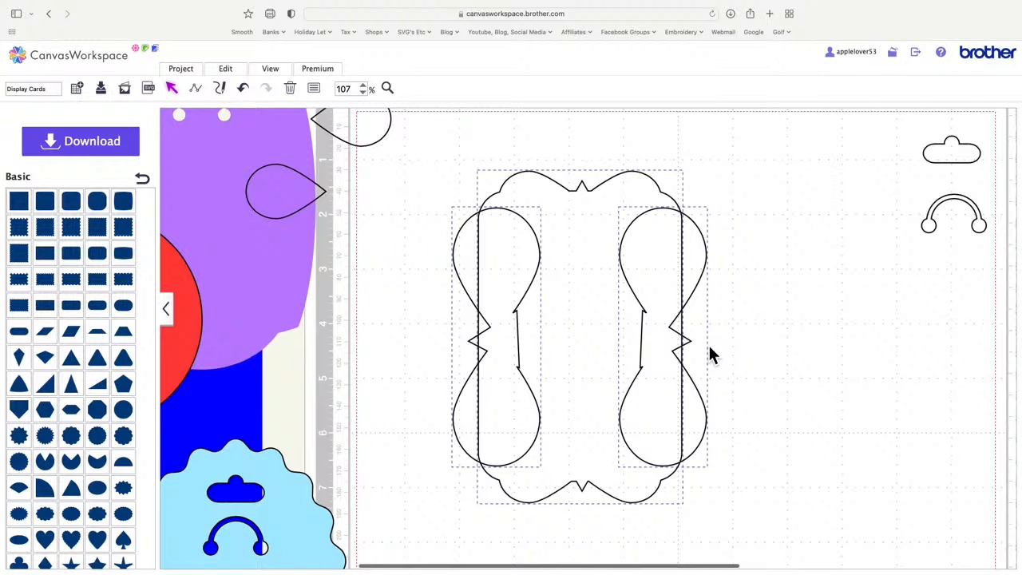
pyautogui.click(226, 71)
pyautogui.click(244, 278)
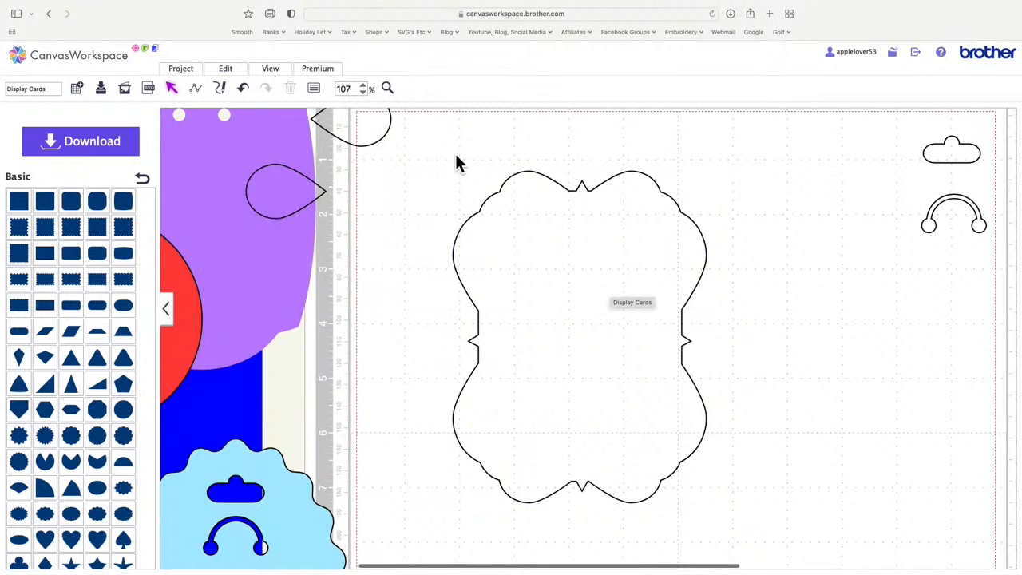
pyautogui.click(249, 93)
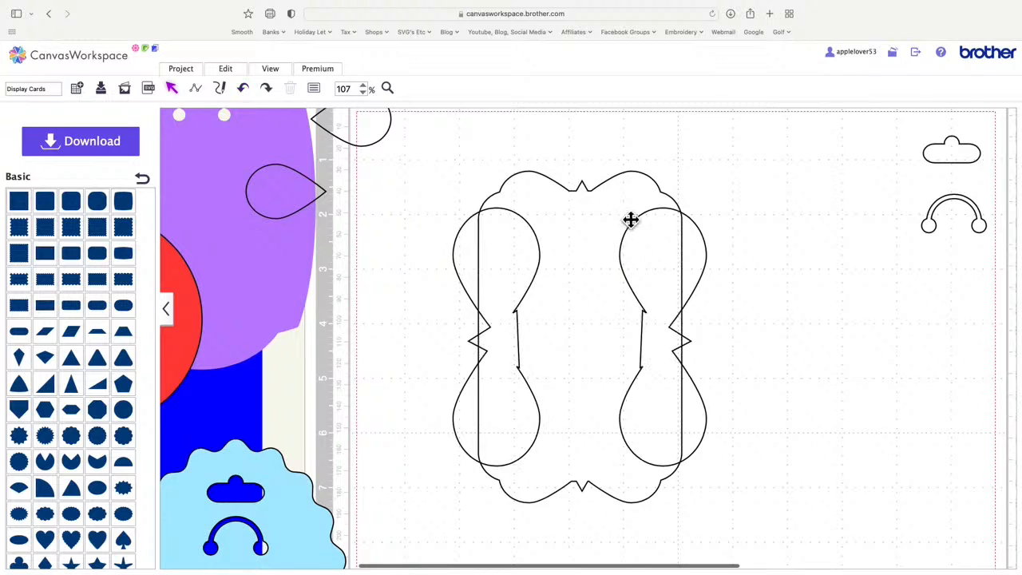
# - Move the left teardrop outline further left and the right one further right, spreading them outward on the card's side edges
pyautogui.click(470, 269)
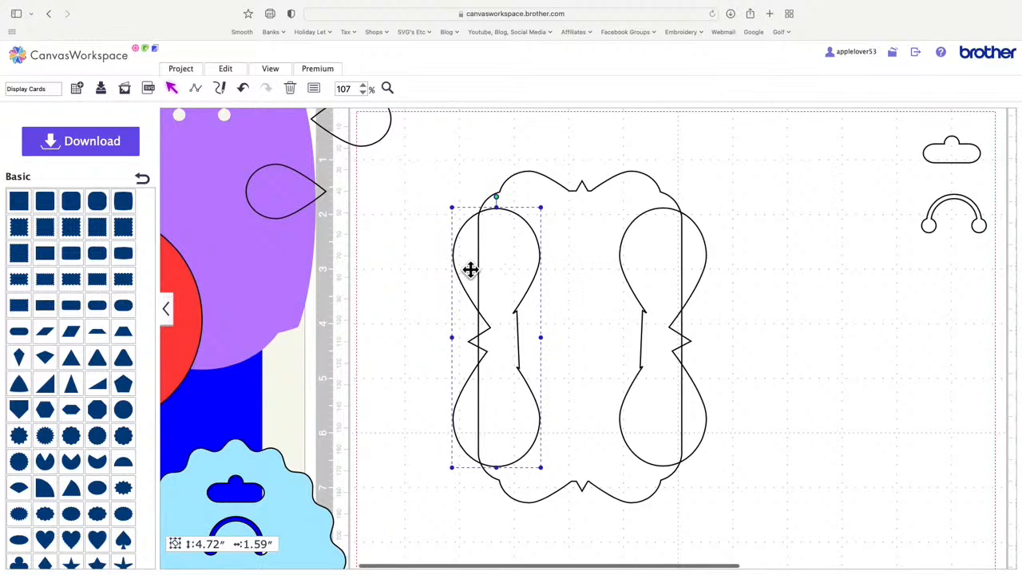
pyautogui.press('Left')
pyautogui.press('Left')
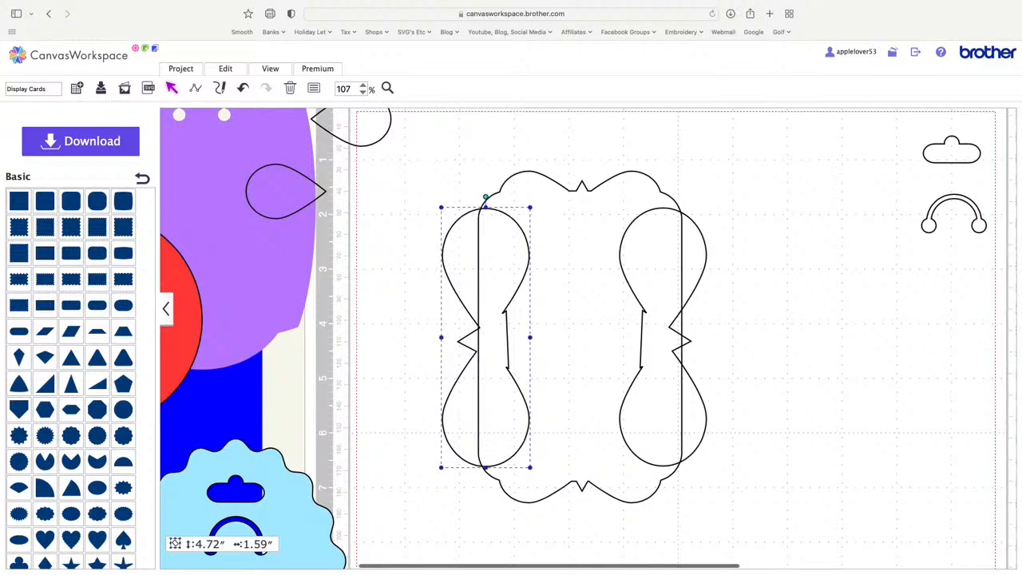
pyautogui.press('Left')
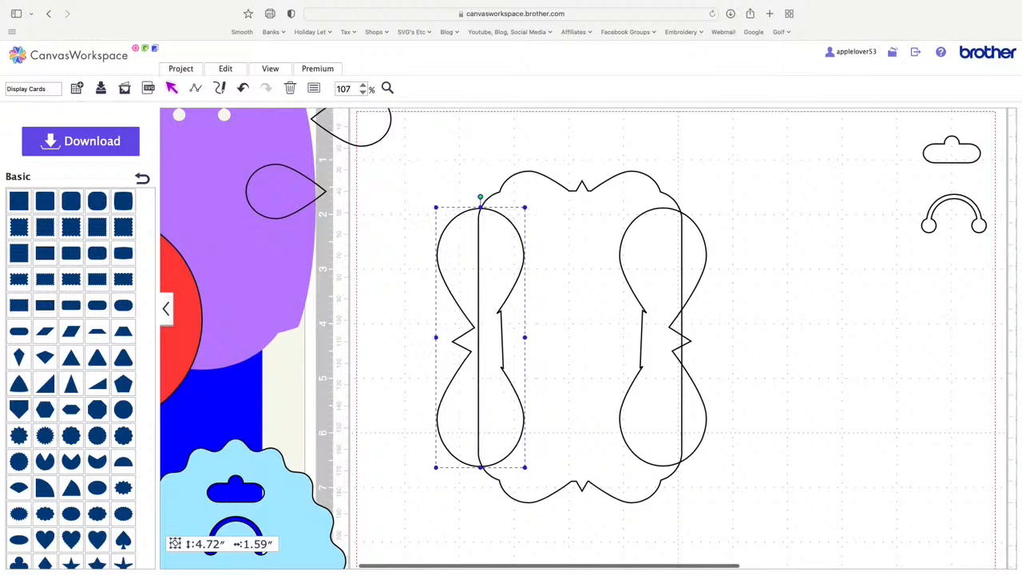
pyautogui.click(706, 261)
pyautogui.press('Right')
pyautogui.press('Right')
pyautogui.press('Right')
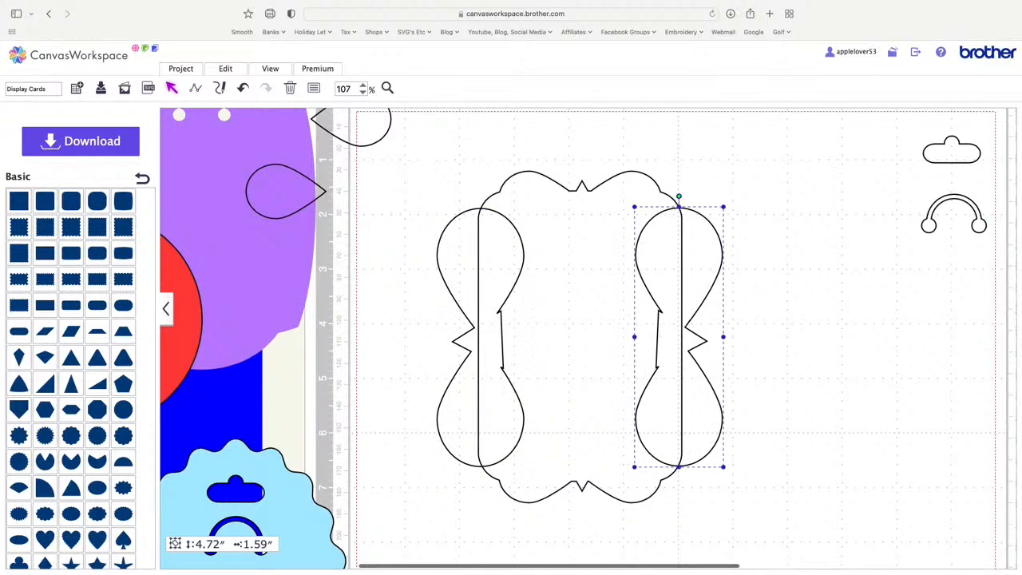
# - Try to weld the card with the two spread-out teardrop outlines, and undo the weld
pyautogui.click(447, 166)
pyautogui.moveTo(425, 162); pyautogui.dragTo(732, 543)
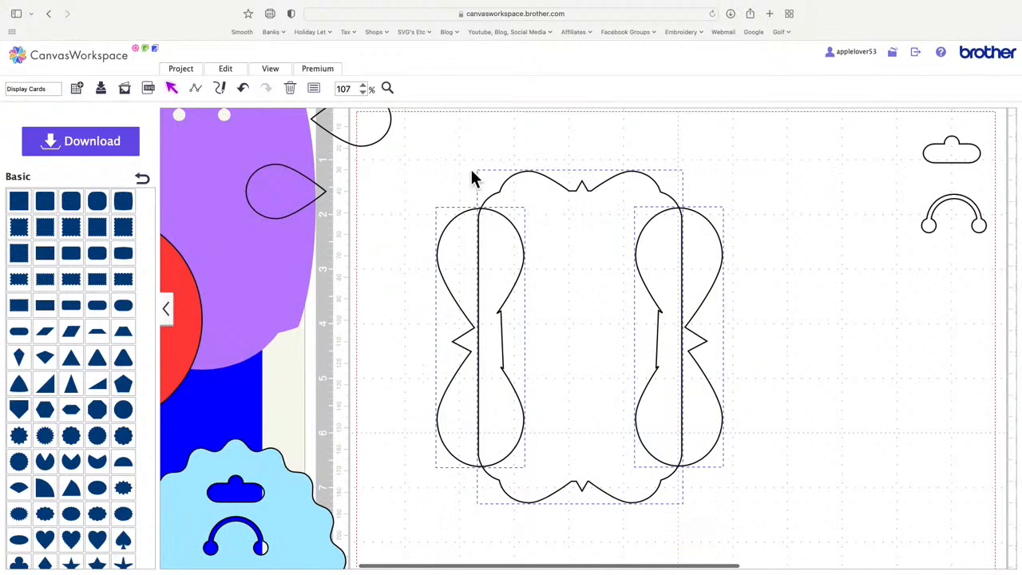
pyautogui.click(236, 72)
pyautogui.click(246, 279)
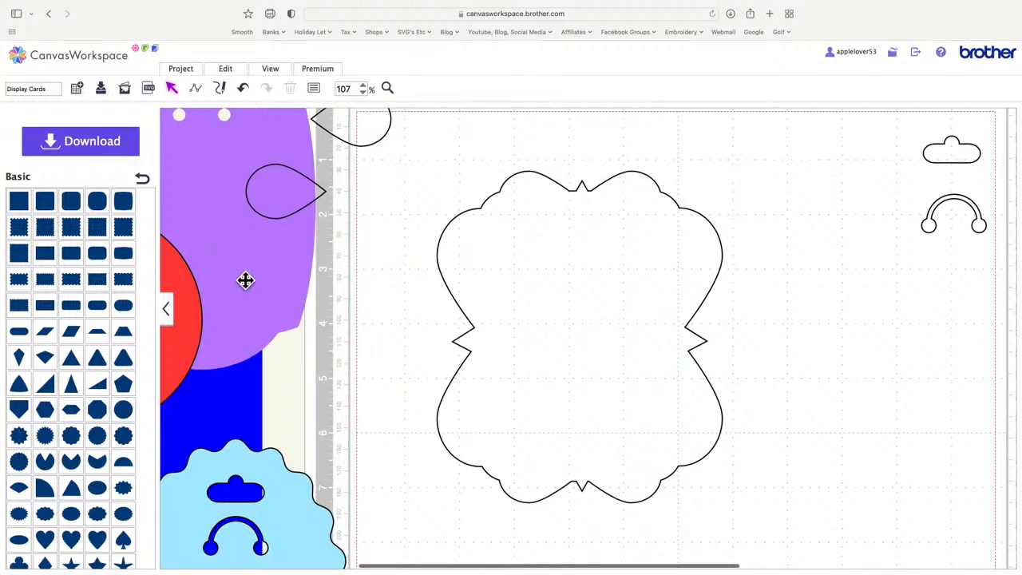
pyautogui.click(243, 87)
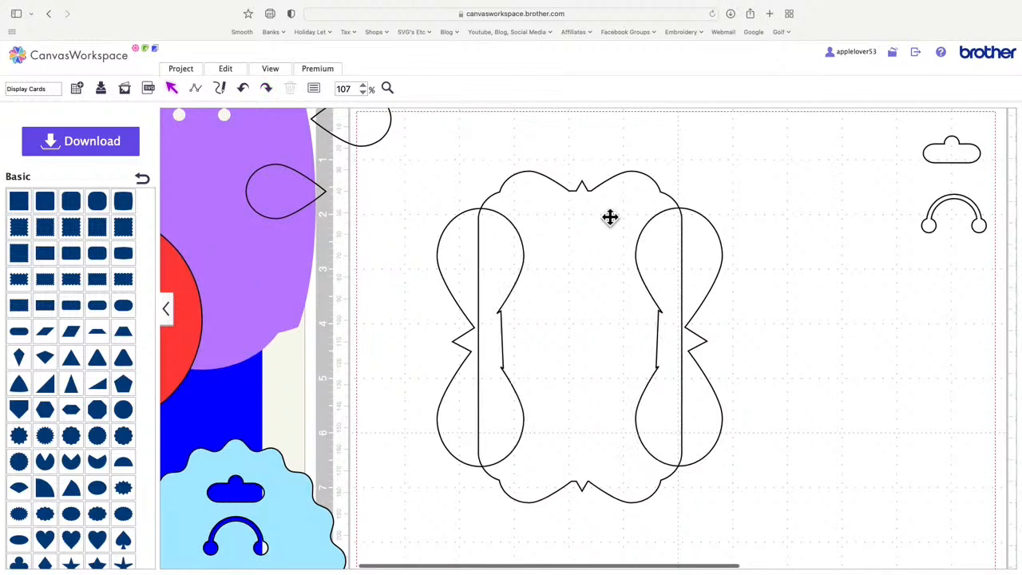
# - Shift the left teardrop outline slightly right and the right one by a matching amount left, back toward the card's centre
pyautogui.click(455, 258)
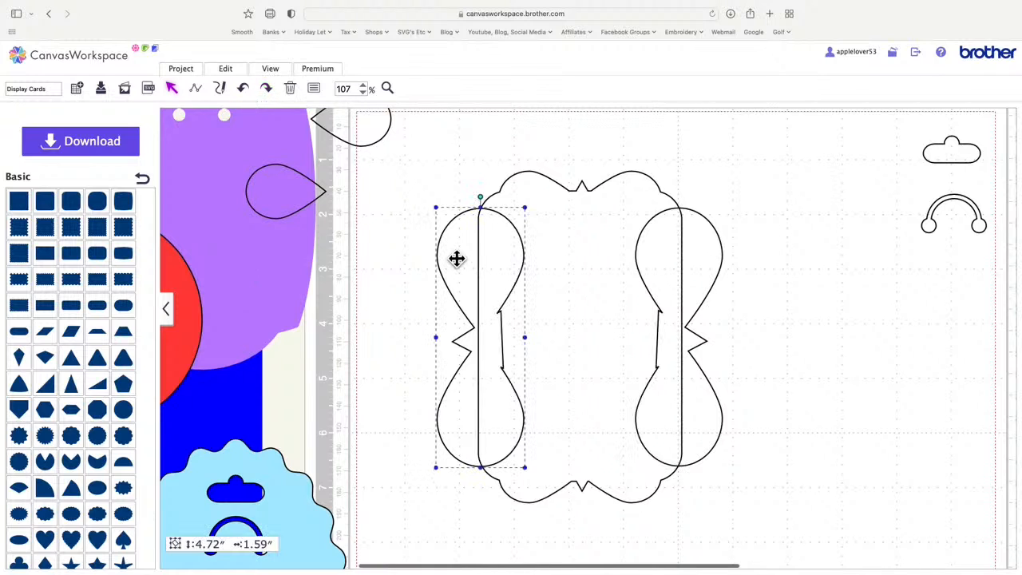
pyautogui.moveTo(456, 258); pyautogui.dragTo(467, 257)
pyautogui.click(703, 256)
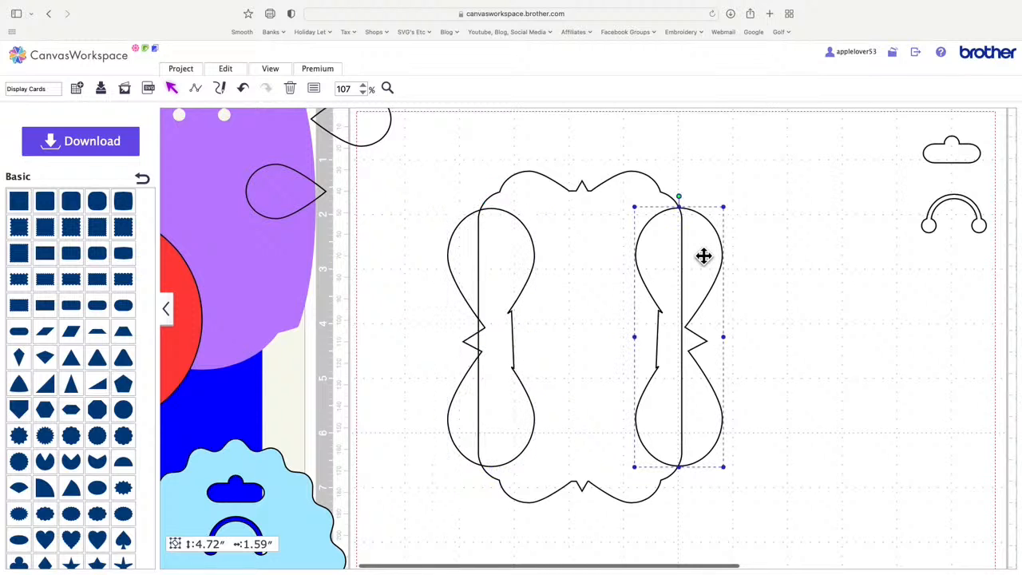
pyautogui.press('Left')
pyautogui.press('Left')
pyautogui.press('Left')
pyautogui.press('Left')
pyautogui.press('Left')
pyautogui.press('Left')
pyautogui.press('Left')
pyautogui.press('Left')
pyautogui.press('Left')
pyautogui.press('Left')
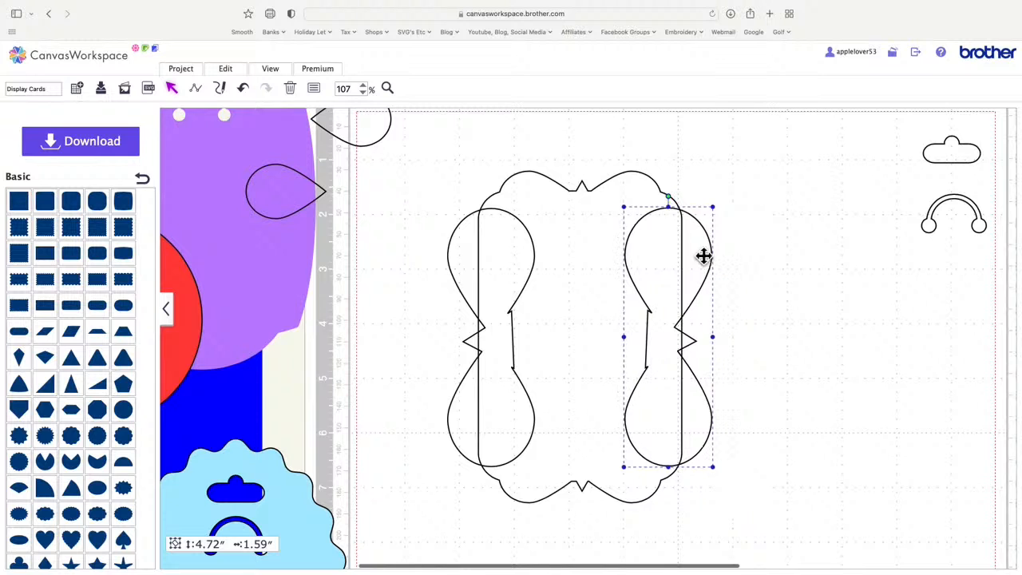
# - Duplicate the card outline and move the copy to the mat's right side, clear of the teardrop outlines
pyautogui.click(558, 268)
pyautogui.rightClick(557, 268)
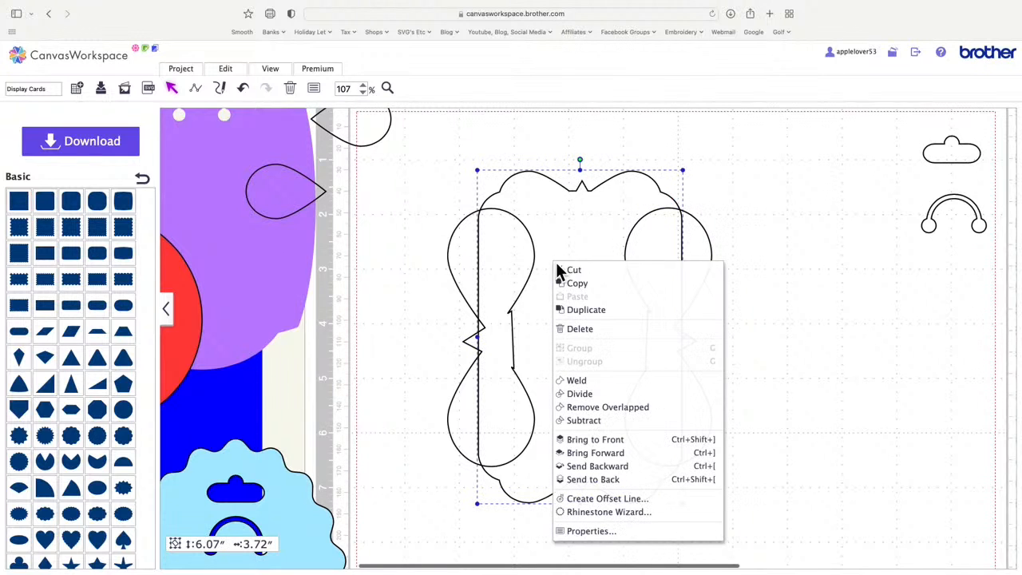
pyautogui.click(608, 312)
pyautogui.moveTo(566, 257); pyautogui.dragTo(955, 303)
pyautogui.click(611, 253)
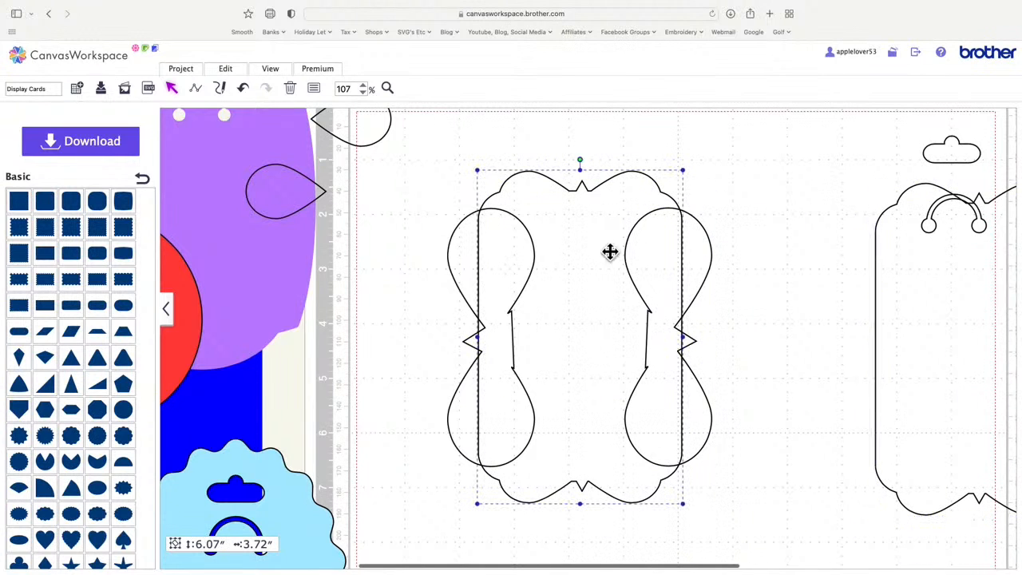
# - Shrink the original card outline in width and to about 5.78" tall, and move both teardrop outlines onto its side edges
pyautogui.moveTo(691, 343); pyautogui.dragTo(659, 343)
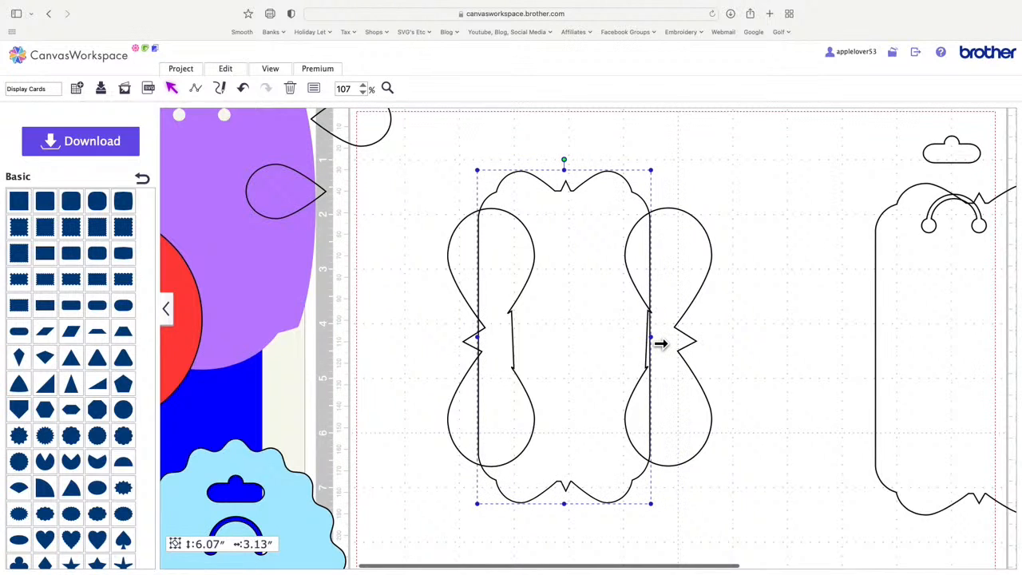
pyautogui.moveTo(652, 171); pyautogui.dragTo(647, 204)
pyautogui.moveTo(687, 271); pyautogui.dragTo(655, 277)
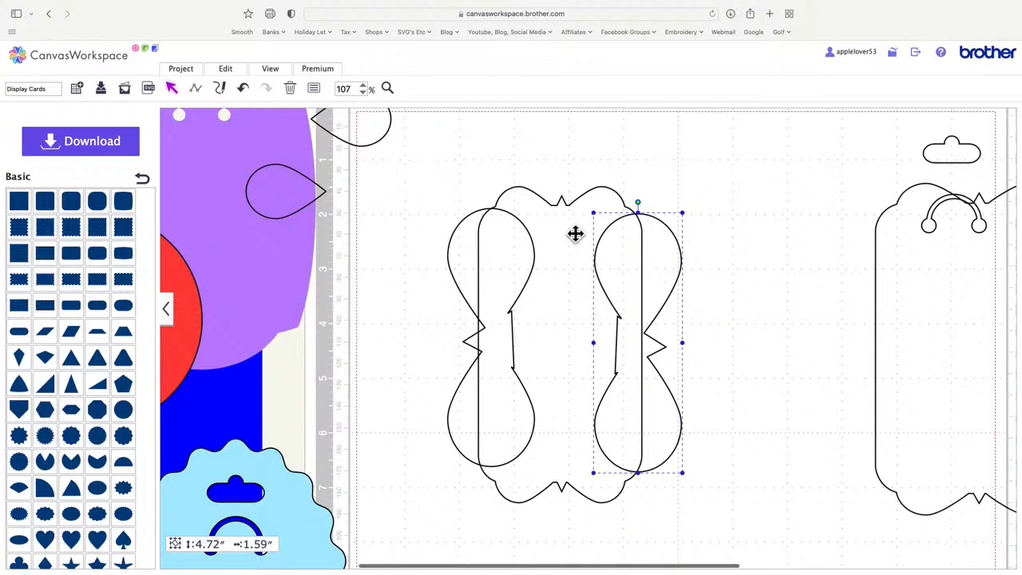
pyautogui.moveTo(468, 239); pyautogui.dragTo(465, 249)
# - Align the two teardrop outlines with each other by their top edges
pyautogui.keyDown('shift'); pyautogui.click(651, 231); pyautogui.keyUp('shift')
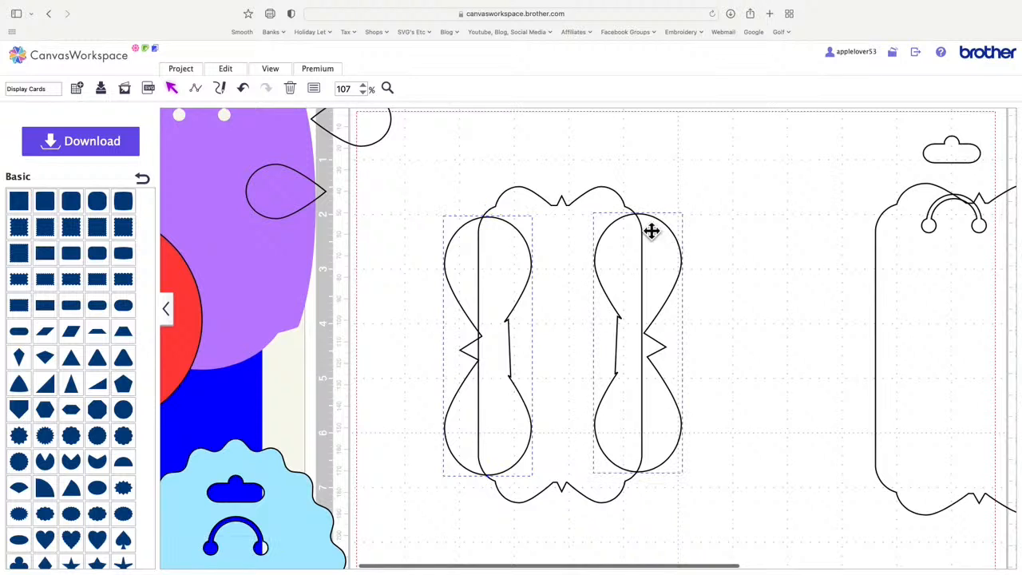
pyautogui.click(225, 68)
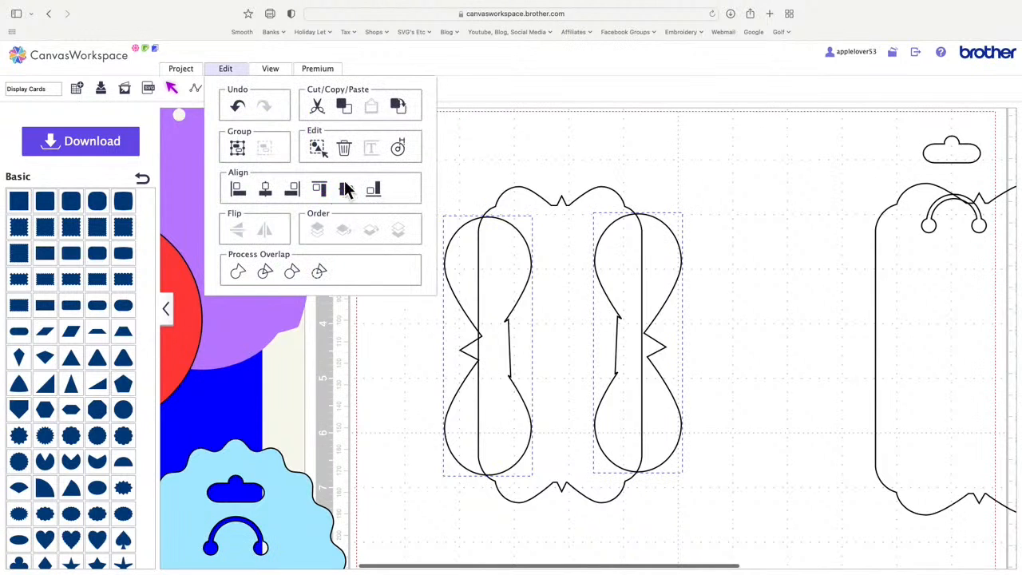
pyautogui.click(319, 189)
pyautogui.moveTo(424, 173); pyautogui.dragTo(689, 472)
# - Nudge the right teardrop outline slightly left so it overlaps the card's edge evenly with the left one
pyautogui.click(677, 282)
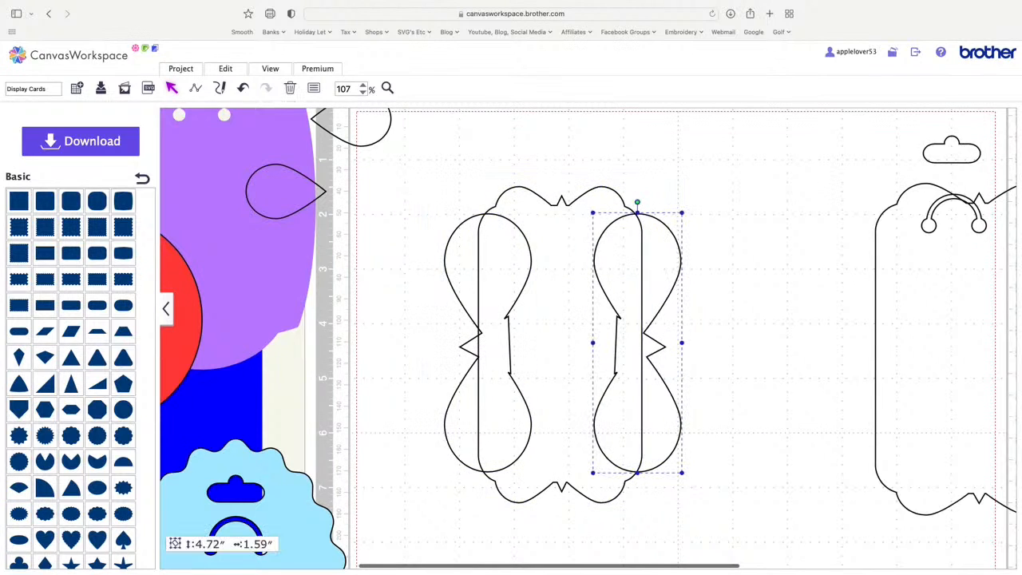
pyautogui.click(475, 241)
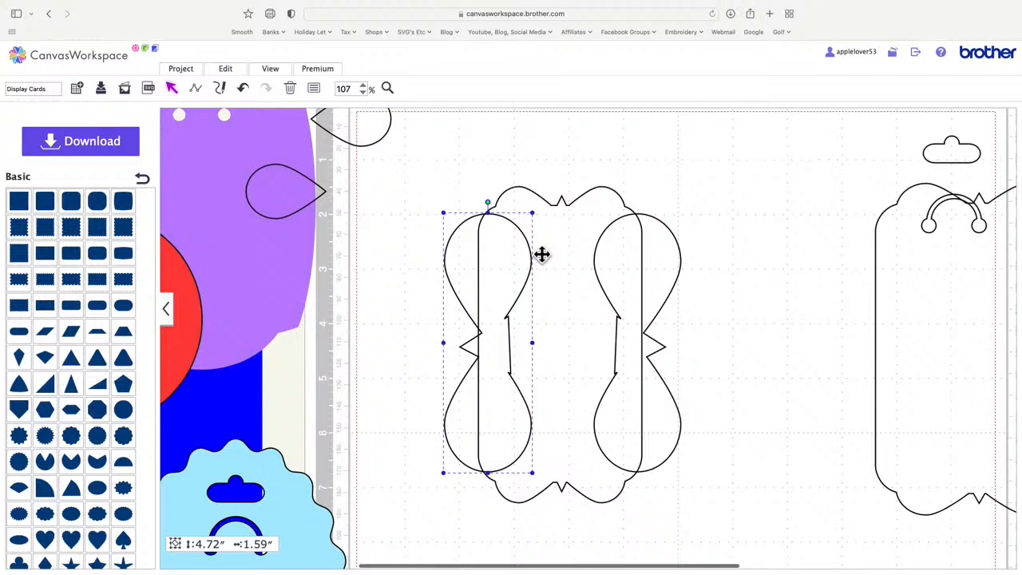
pyautogui.click(663, 262)
pyautogui.press('Left')
pyautogui.press('Left')
pyautogui.press('Left')
pyautogui.press('Left')
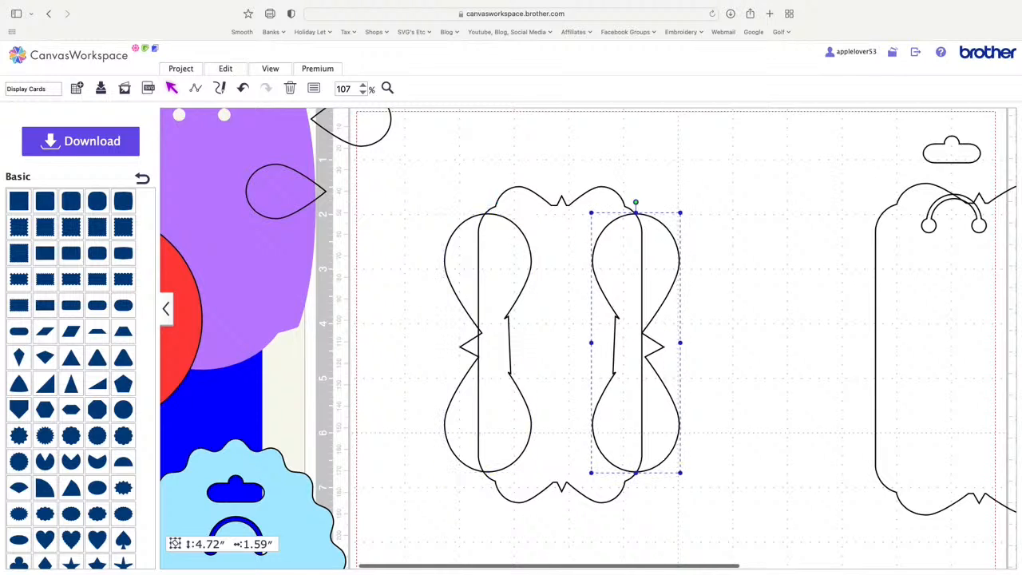
pyautogui.press('Left')
pyautogui.press('Left')
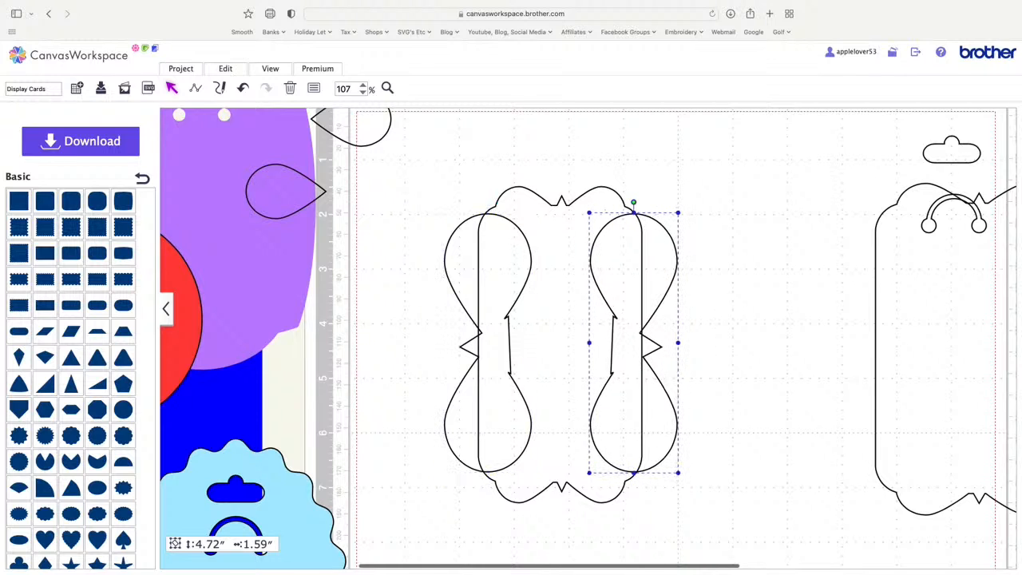
pyautogui.click(475, 234)
pyautogui.click(621, 241)
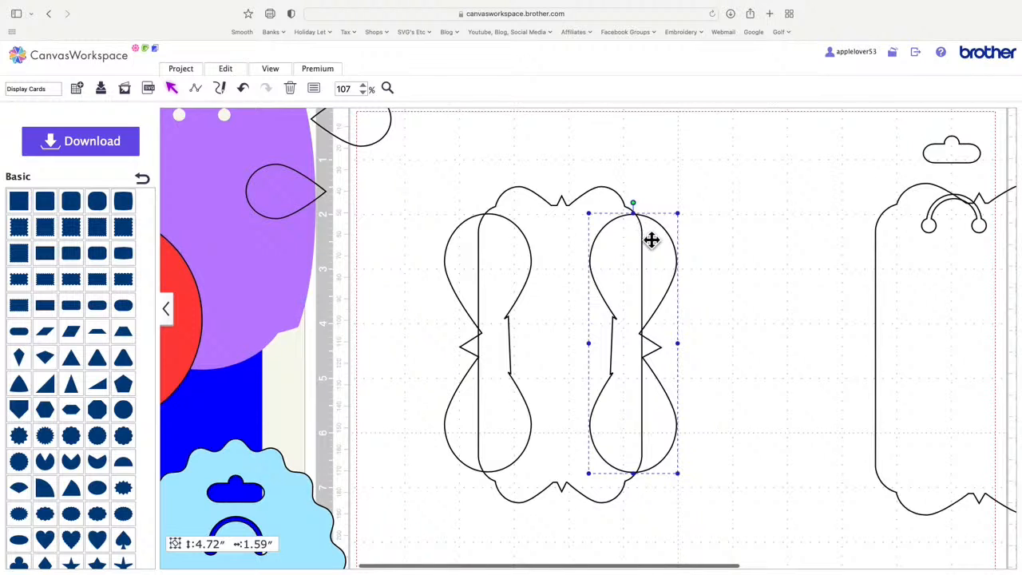
# - Weld the reduced card outline with both teardrop outlines, and narrow the welded shape to about 4.07" wide
pyautogui.click(517, 234)
pyautogui.click(414, 250)
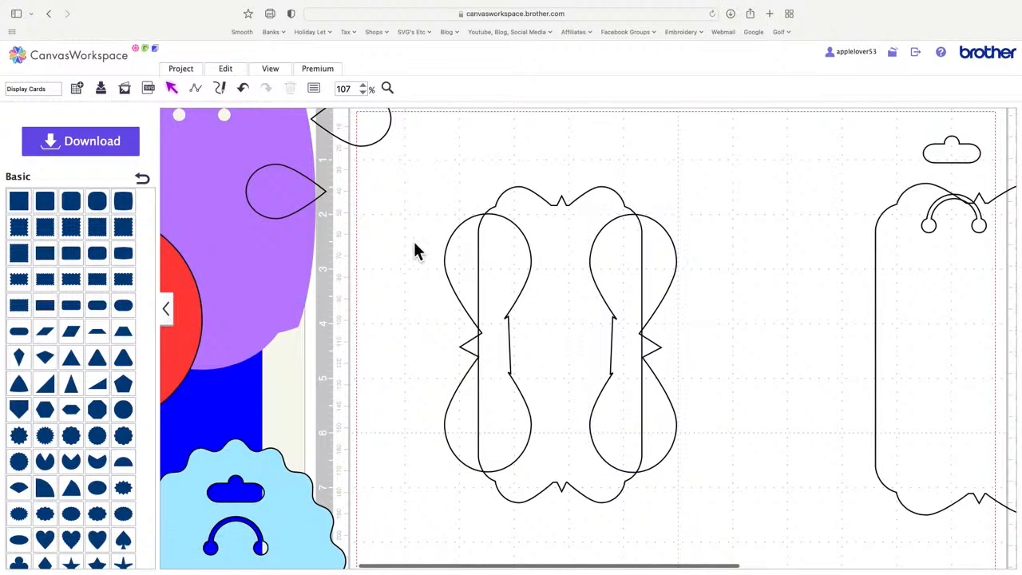
pyautogui.moveTo(419, 177); pyautogui.dragTo(715, 548)
pyautogui.click(229, 72)
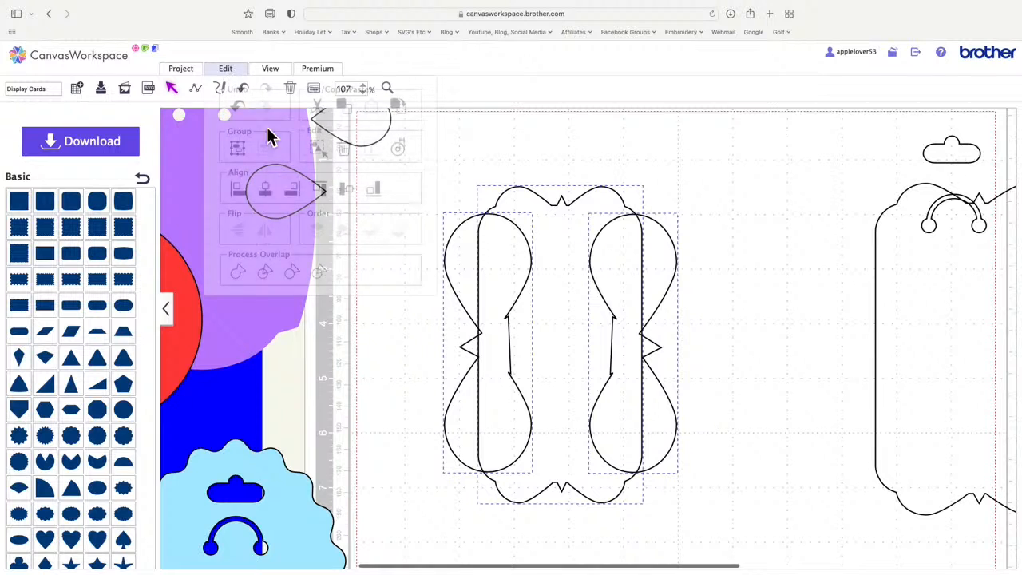
pyautogui.click(240, 277)
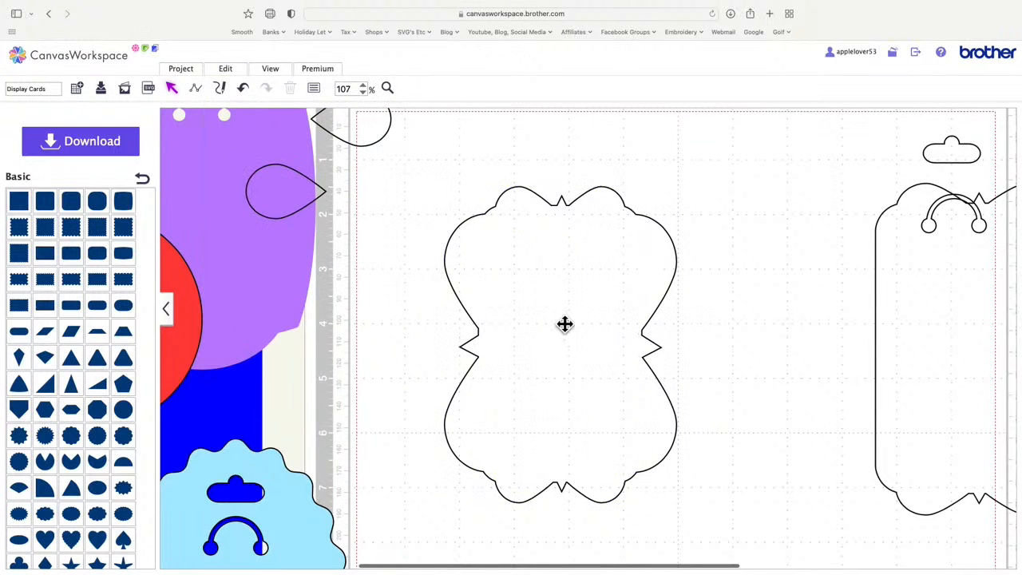
pyautogui.click(608, 281)
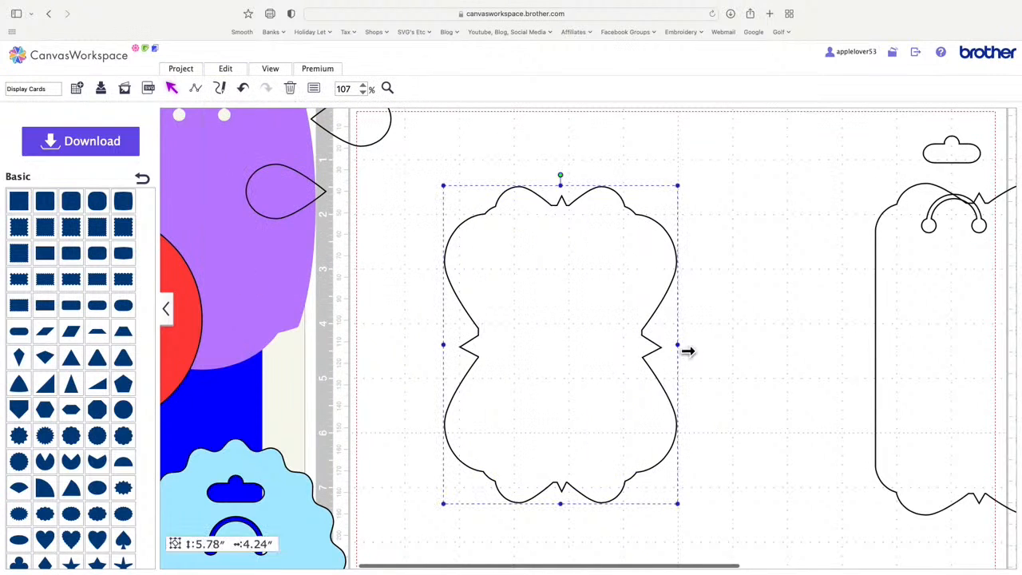
pyautogui.moveTo(679, 348); pyautogui.dragTo(669, 355)
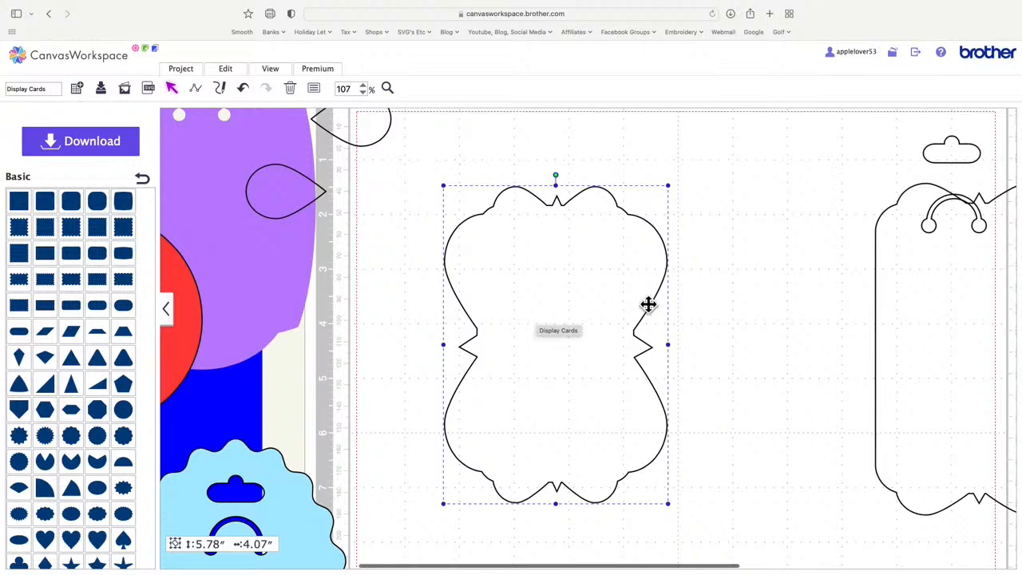
# - Arrange the welded card and the plain card copy side by side on the mat, viewing the layout at 55%
pyautogui.moveTo(944, 338); pyautogui.dragTo(764, 342)
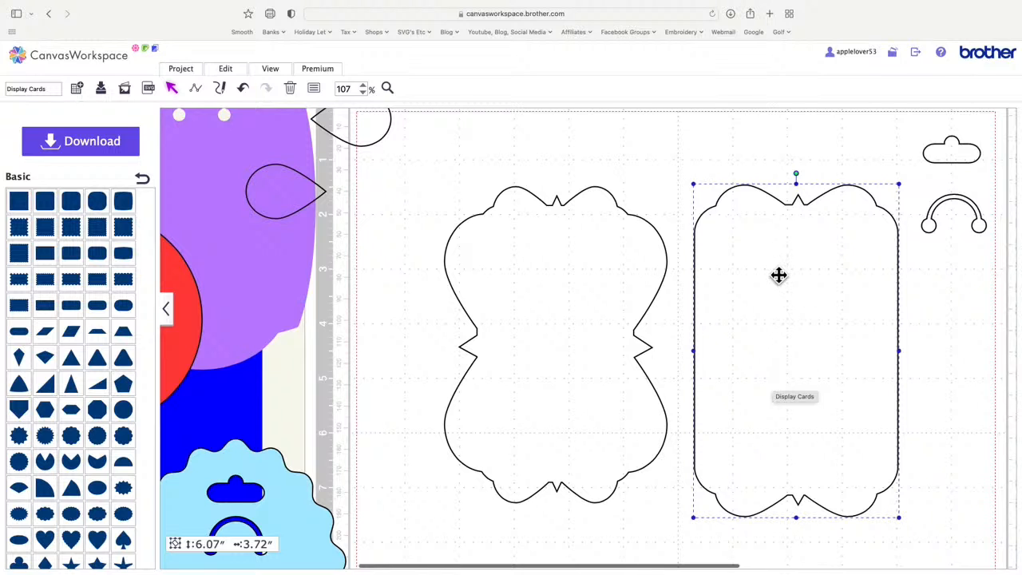
pyautogui.moveTo(593, 292); pyautogui.dragTo(551, 283)
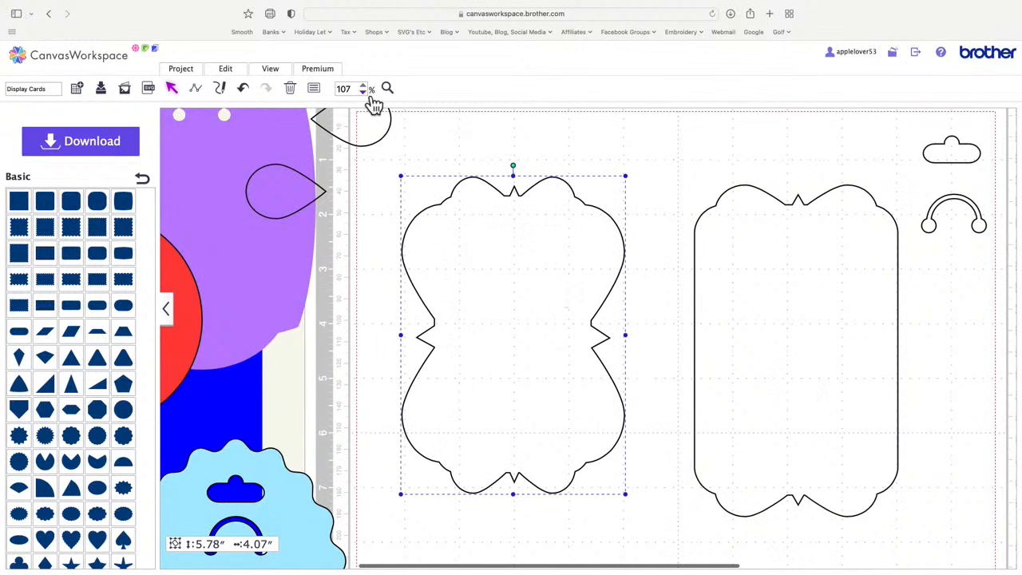
pyautogui.doubleClick(344, 88)
pyautogui.write('55')
pyautogui.press('Return')
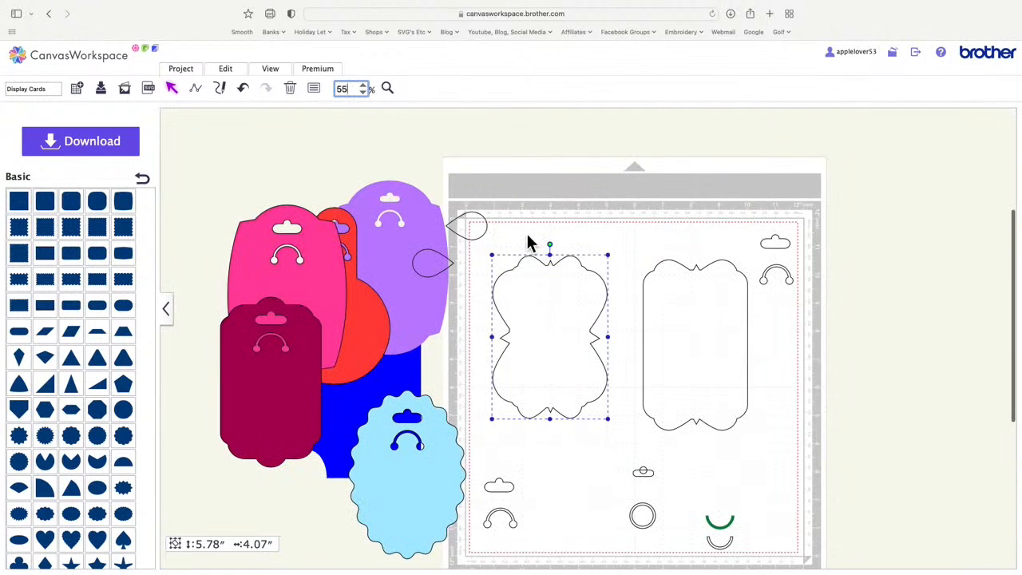
pyautogui.moveTo(707, 318); pyautogui.dragTo(694, 312)
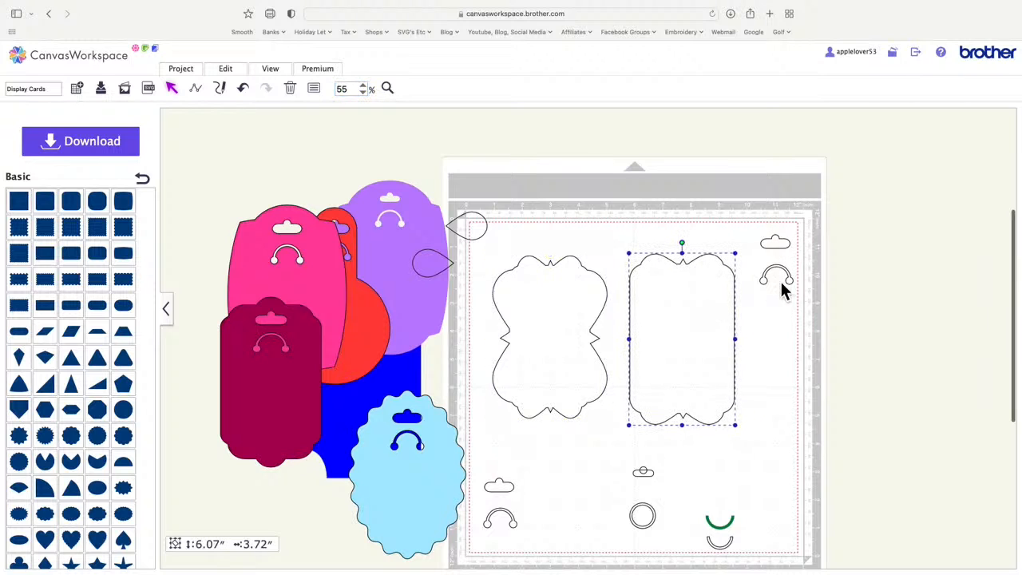
# - Move the loose arc cutout closer beneath the hang slot, and align the two by their horizontal centres
pyautogui.moveTo(791, 277); pyautogui.dragTo(790, 270)
pyautogui.moveTo(761, 217); pyautogui.dragTo(798, 292)
pyautogui.click(227, 72)
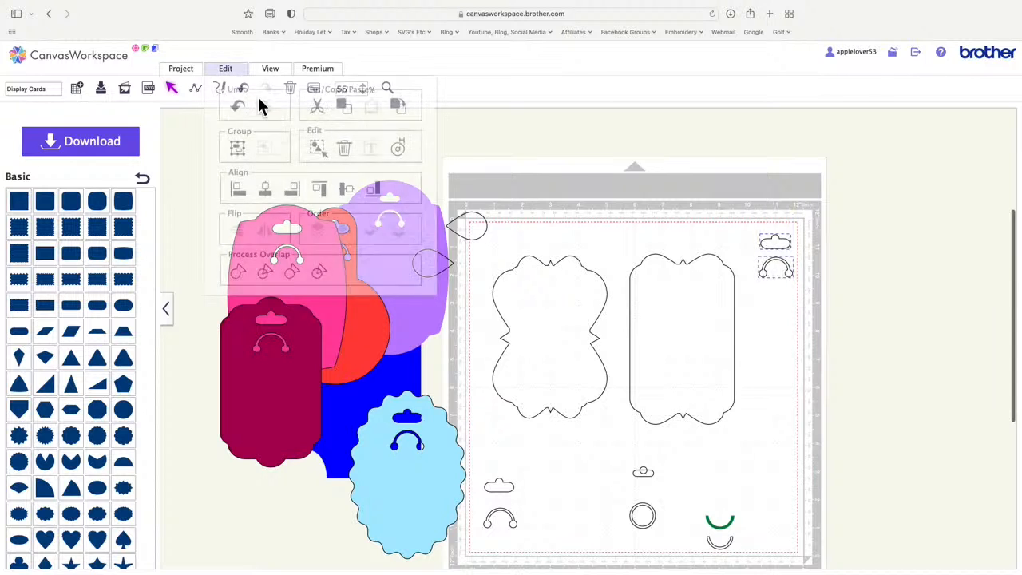
pyautogui.click(273, 191)
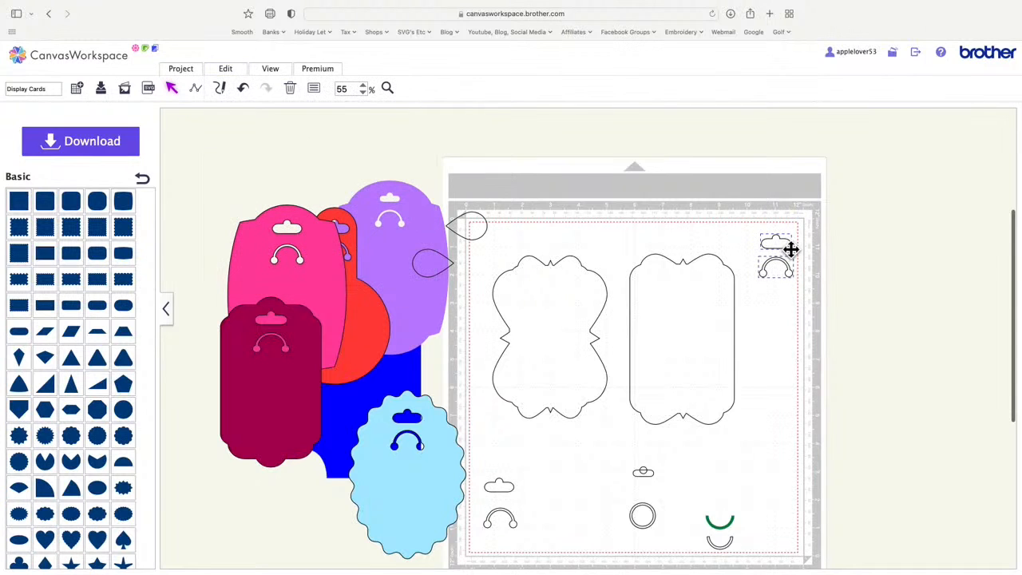
# - Place the hang slot and arc cutout near the top of the plain card copy, and shift the welded card farther from it
pyautogui.moveTo(790, 249); pyautogui.dragTo(696, 285)
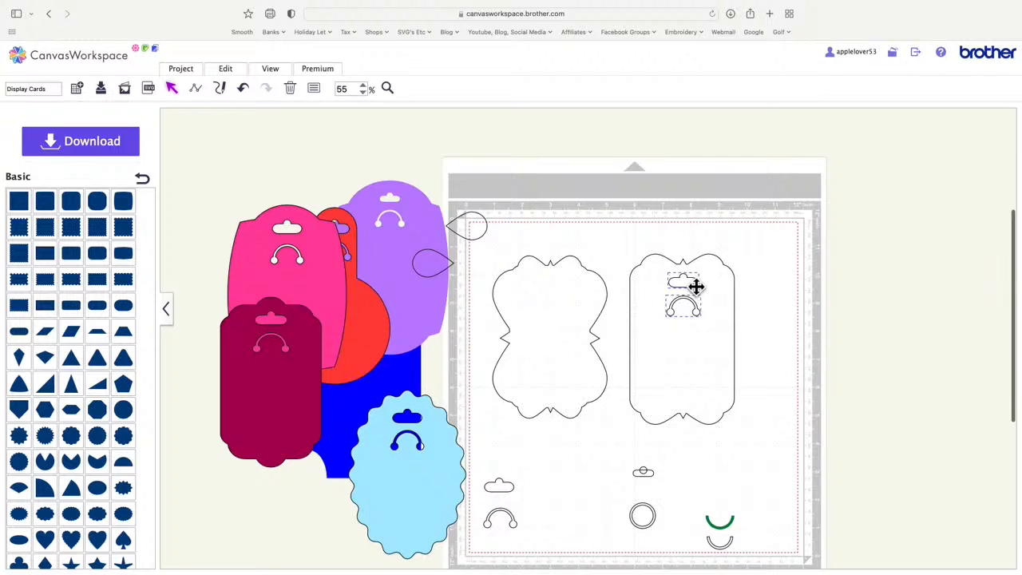
pyautogui.moveTo(662, 221); pyautogui.dragTo(721, 358)
pyautogui.keyDown('shift'); pyautogui.click(632, 295); pyautogui.keyUp('shift')
pyautogui.moveTo(594, 296); pyautogui.dragTo(573, 296)
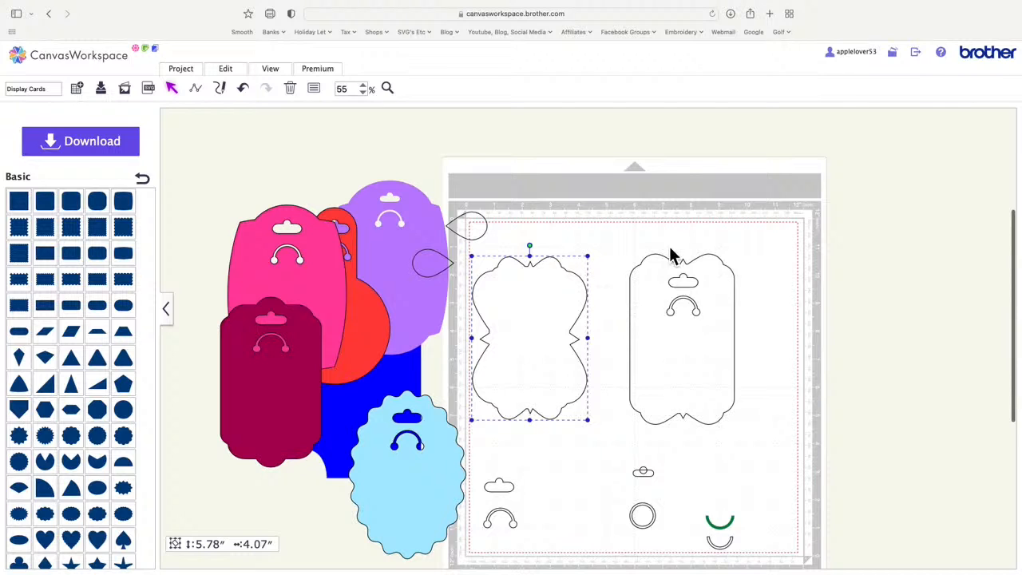
pyautogui.moveTo(634, 240); pyautogui.dragTo(739, 366)
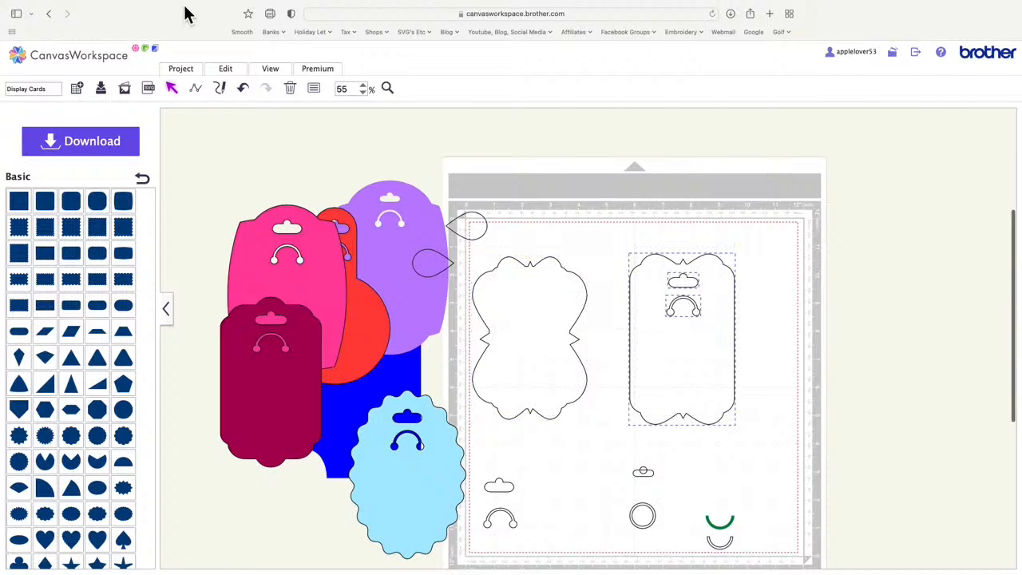
pyautogui.moveTo(243, 75)
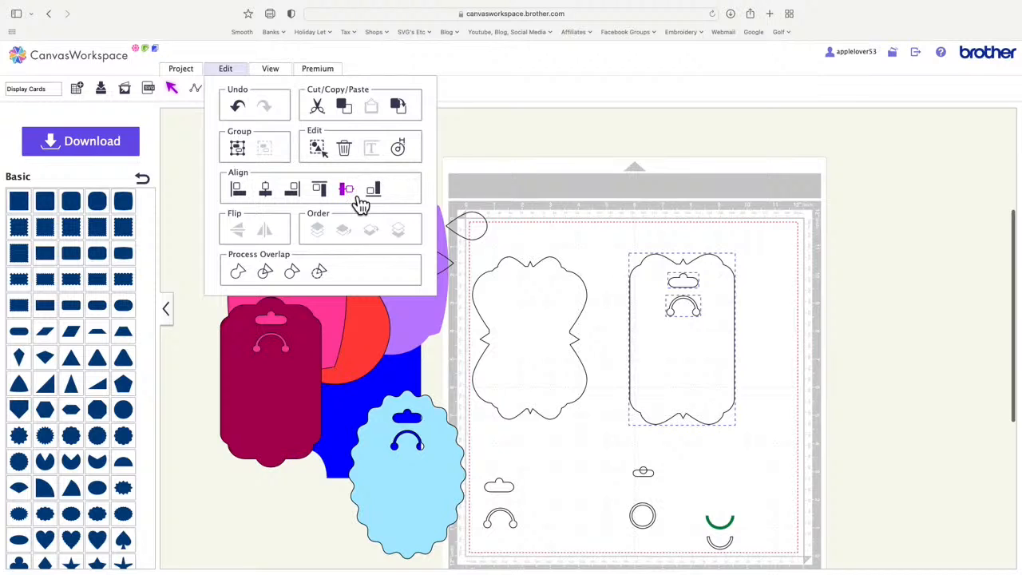
pyautogui.click(350, 191)
pyautogui.click(245, 89)
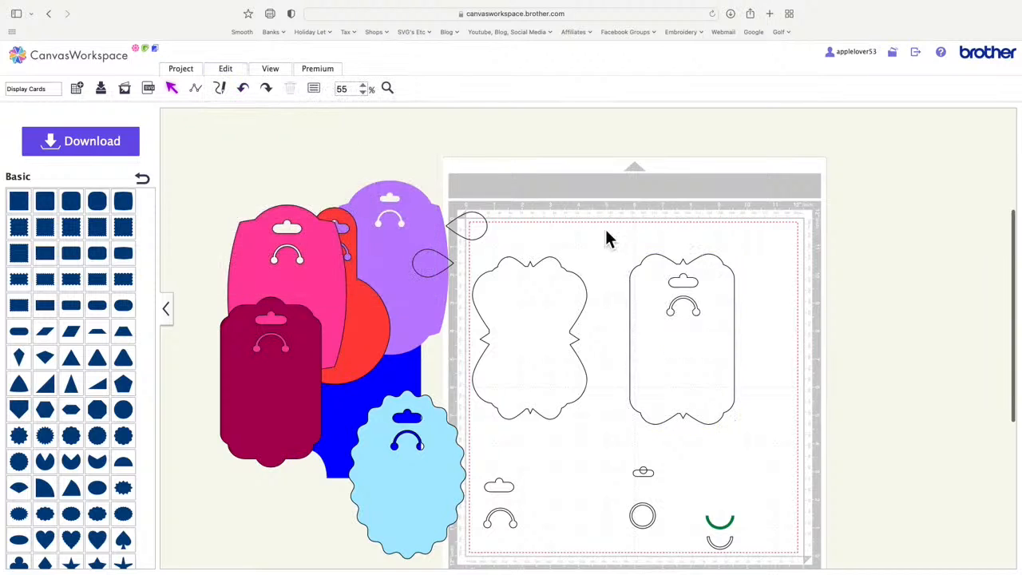
# - Align the hang slot, arc and plain card by their horizontal centres, and try subtracting the cutouts before undoing that subtraction
pyautogui.moveTo(621, 233); pyautogui.dragTo(743, 367)
pyautogui.moveTo(236, 78)
pyautogui.click(265, 188)
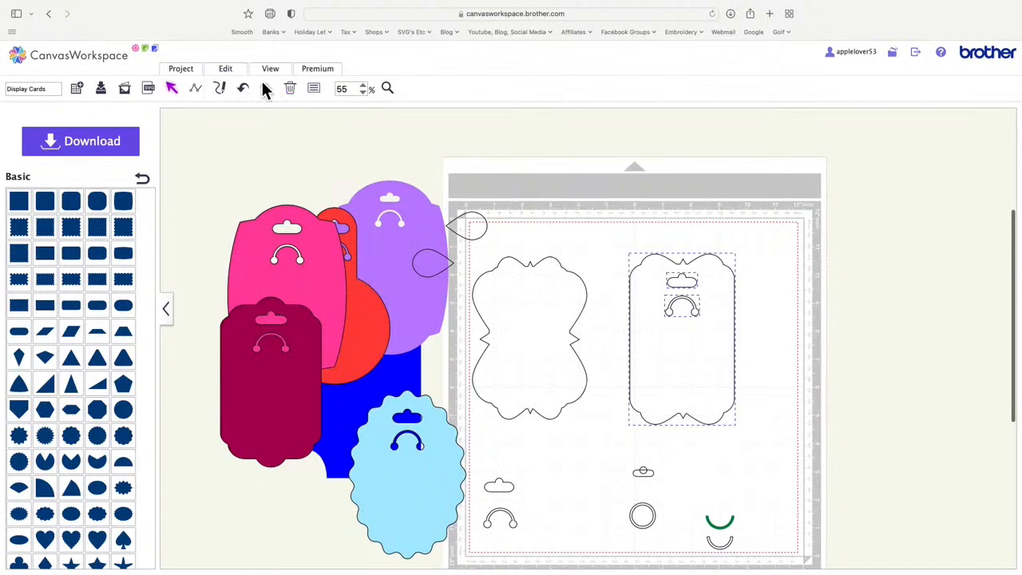
pyautogui.click(325, 274)
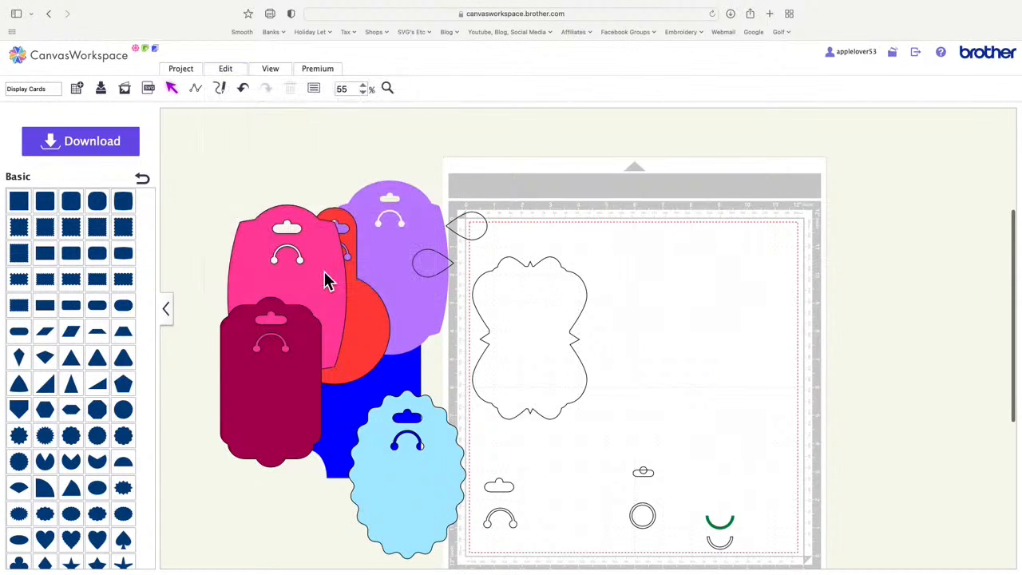
pyautogui.click(244, 89)
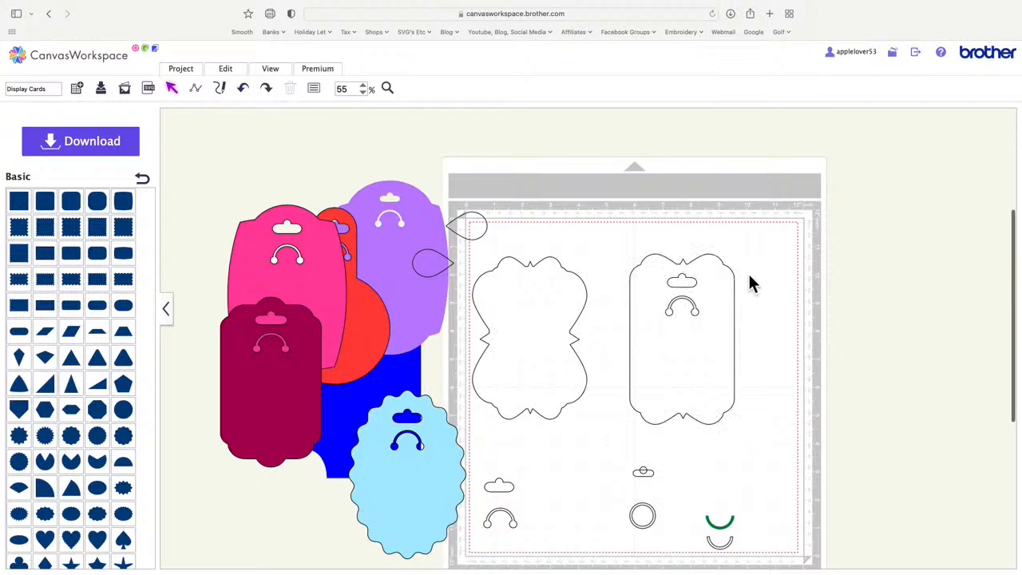
# - Send the plain card outline to the back, behind the hang slot and arc cutout
pyautogui.click(720, 296)
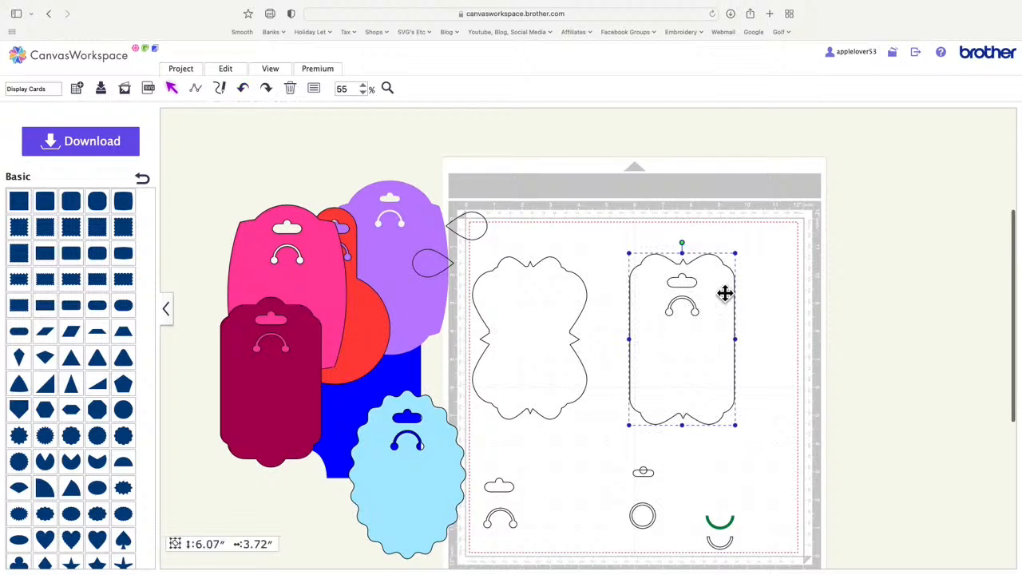
pyautogui.rightClick(719, 288)
pyautogui.click(782, 501)
pyautogui.click(777, 341)
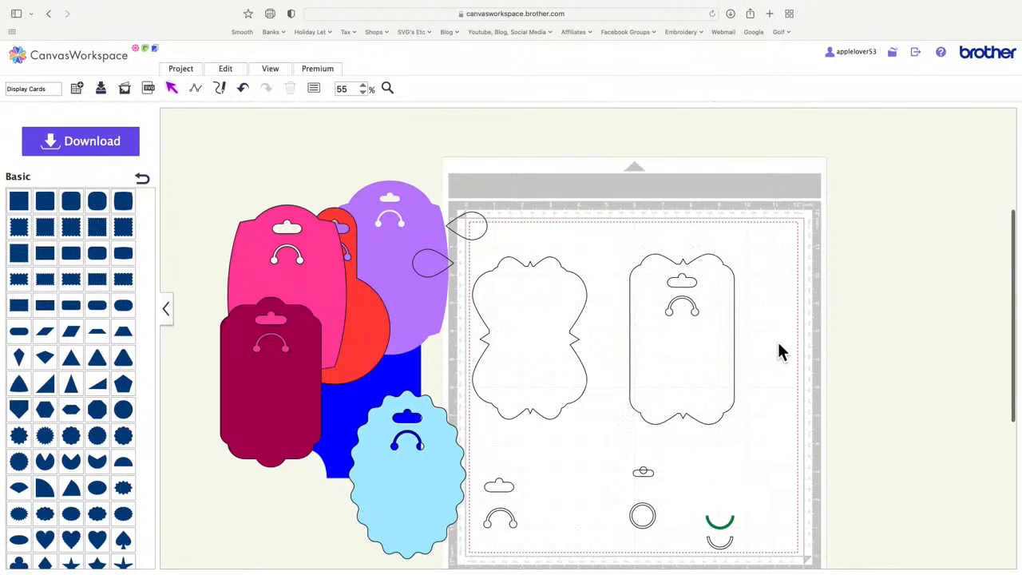
# - Align the card, hang slot and arc by their horizontal centres, and subtract both cutouts from the card
pyautogui.click(690, 289)
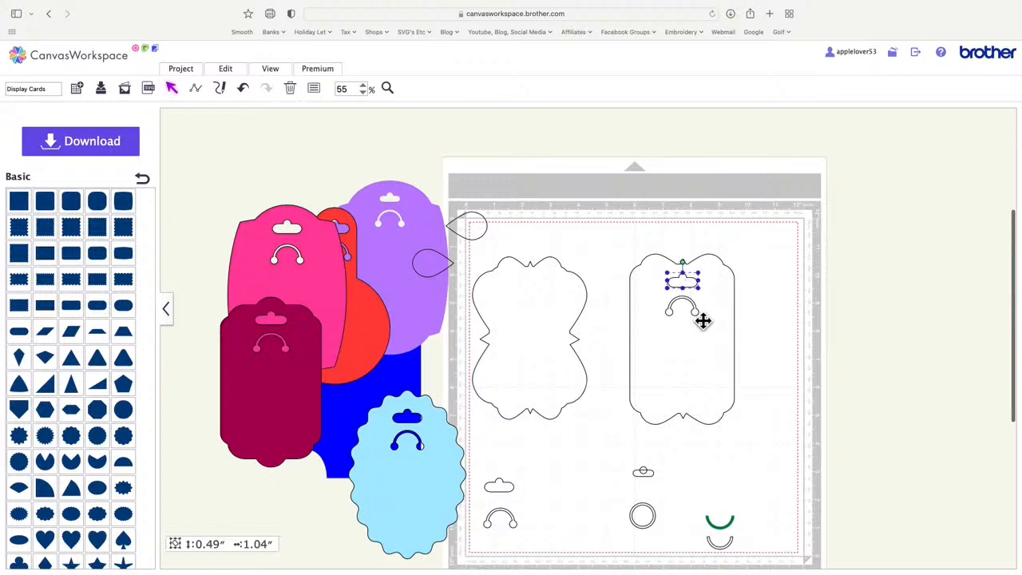
pyautogui.click(700, 317)
pyautogui.moveTo(624, 242); pyautogui.dragTo(752, 392)
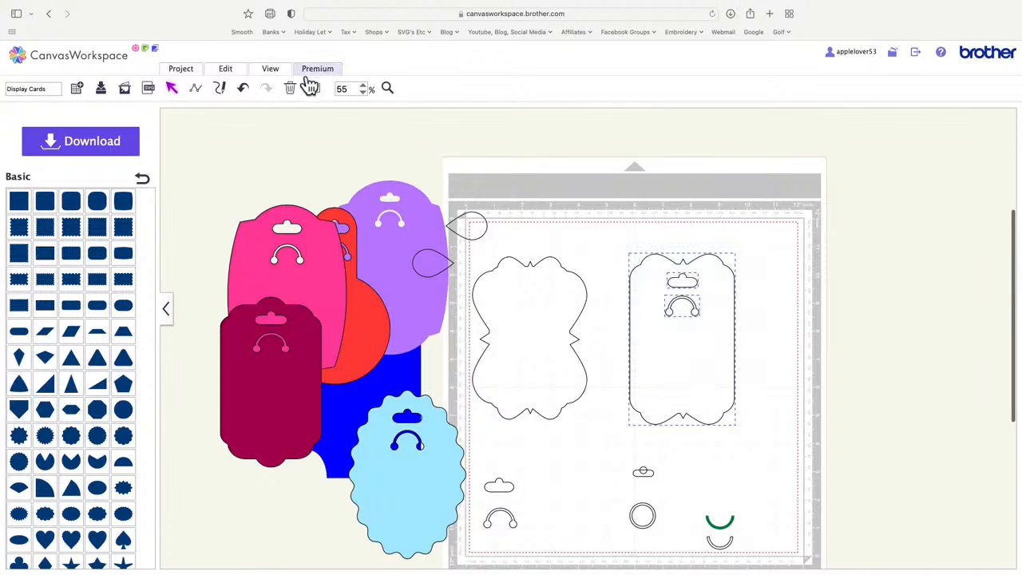
pyautogui.click(233, 79)
pyautogui.click(273, 197)
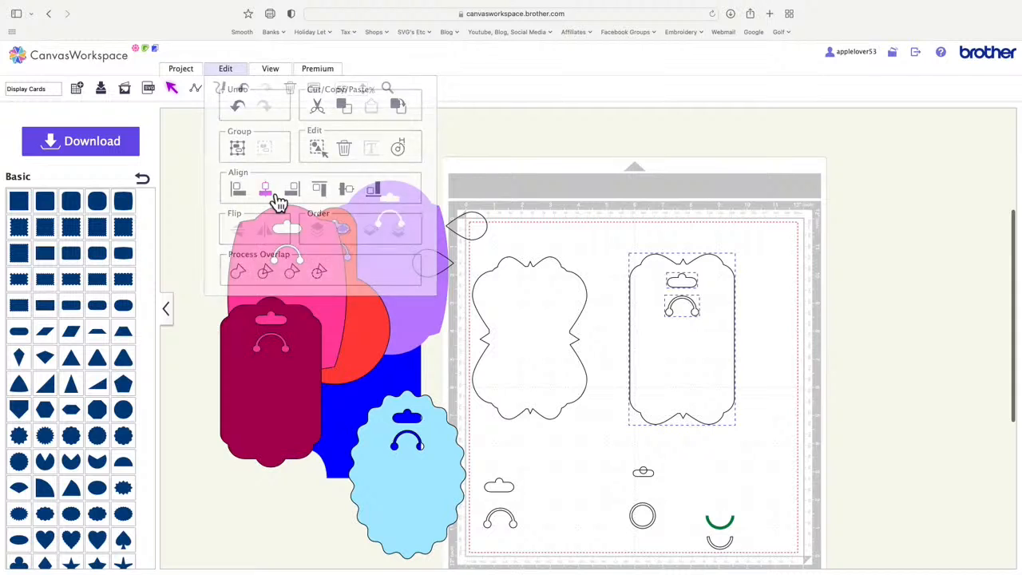
pyautogui.click(231, 80)
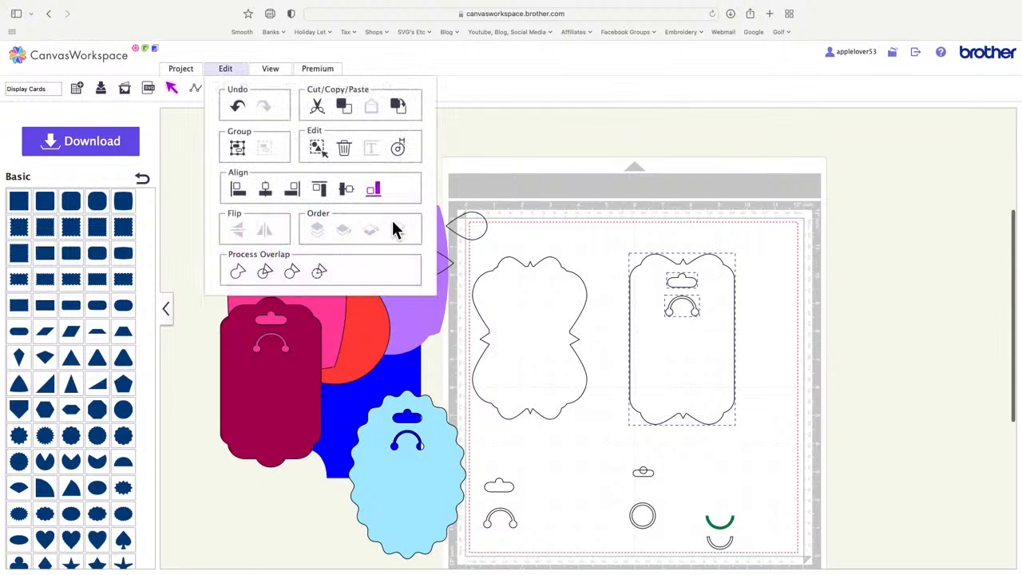
pyautogui.click(333, 274)
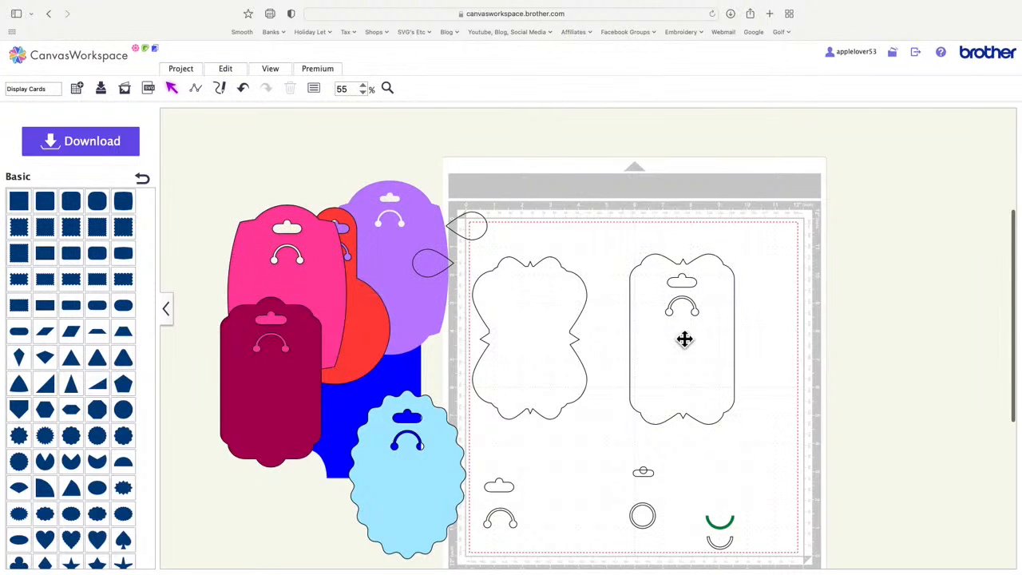
# - Fill the card containing the hang slot and arc cutout with orange
pyautogui.click(315, 90)
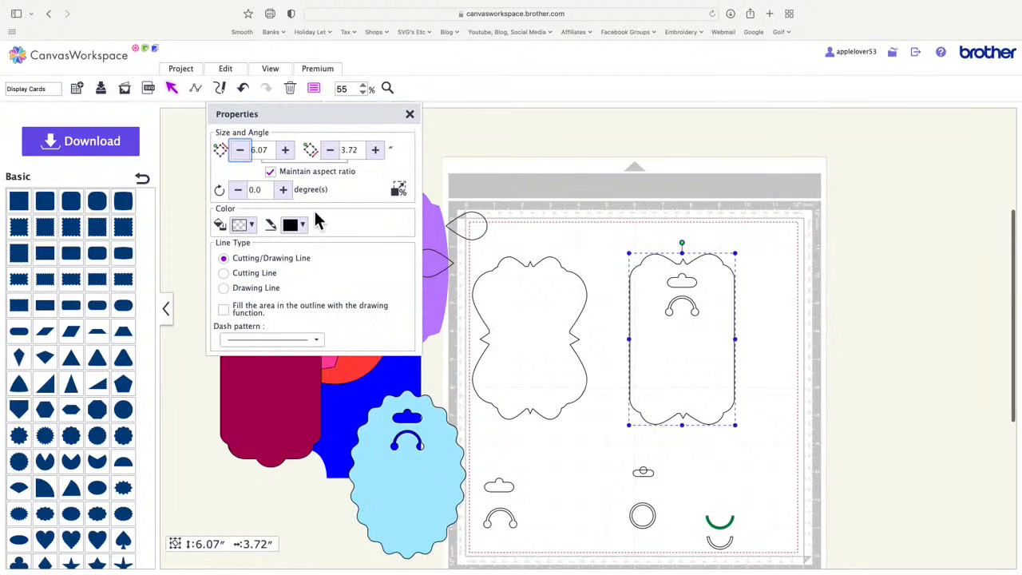
pyautogui.click(248, 226)
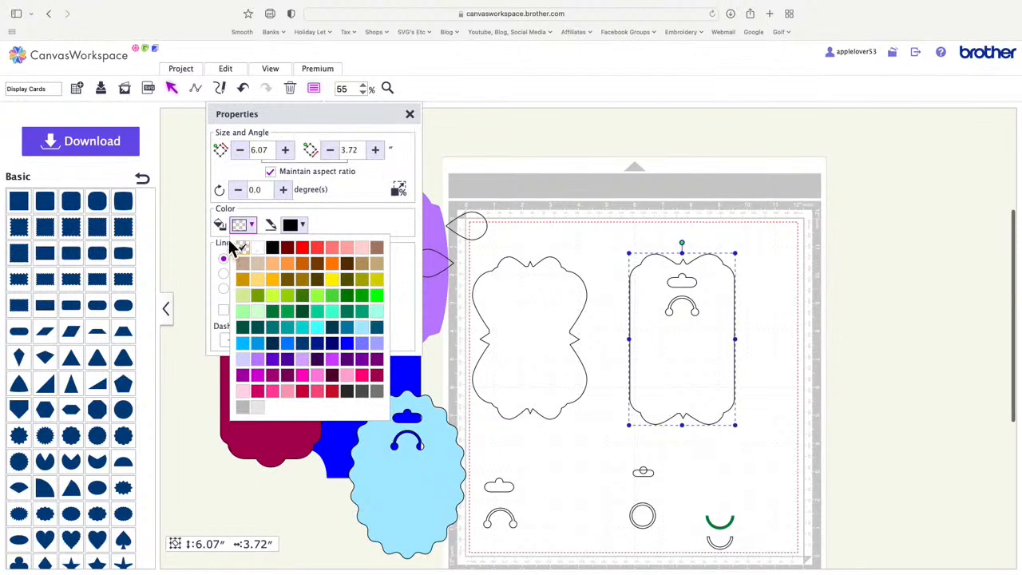
pyautogui.click(332, 265)
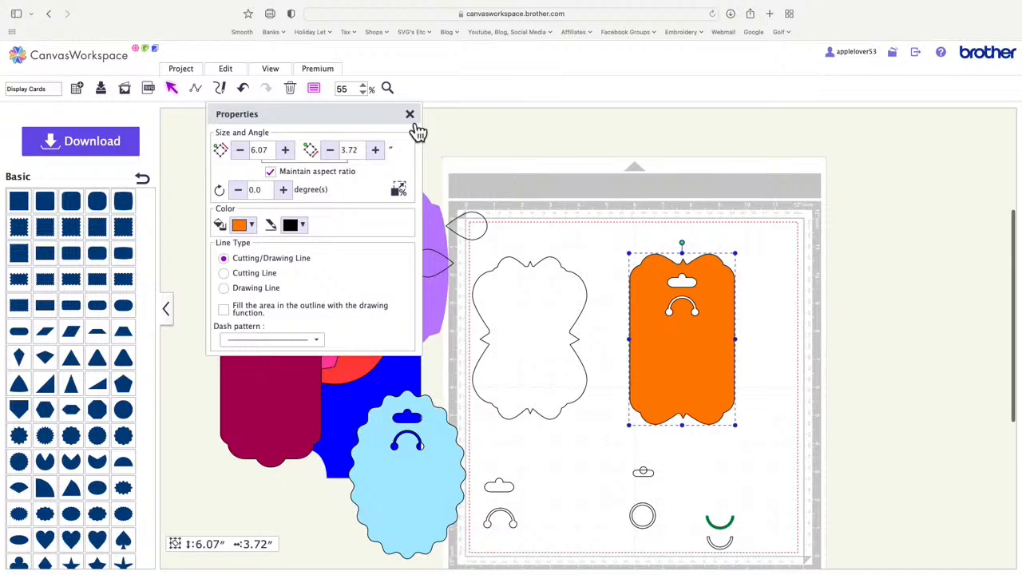
pyautogui.click(409, 114)
# - Move the unfilled welded card outline and both teardrop outlines off the mat, beyond its right edge
pyautogui.moveTo(529, 306); pyautogui.dragTo(876, 221)
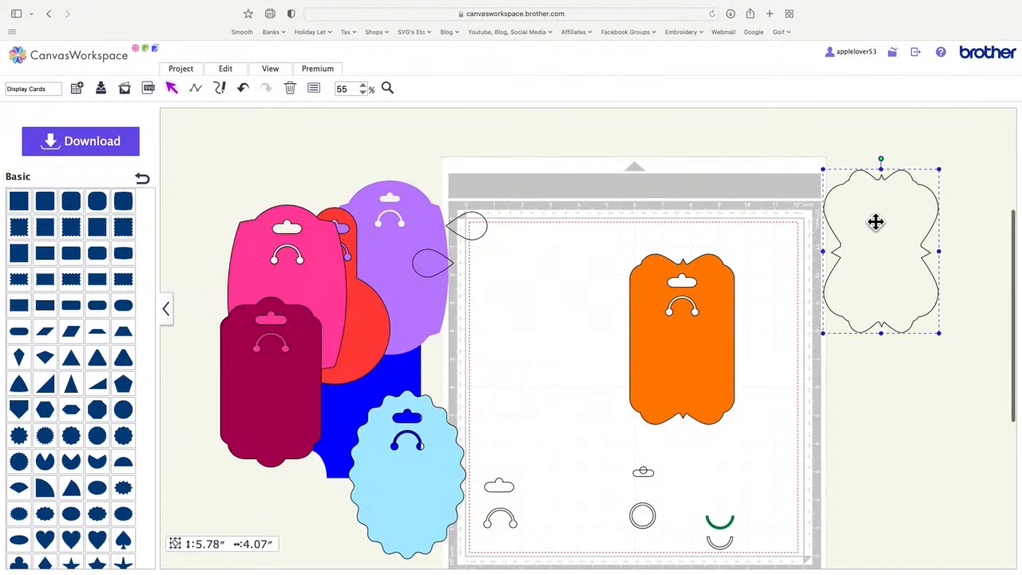
pyautogui.moveTo(475, 229); pyautogui.dragTo(892, 381)
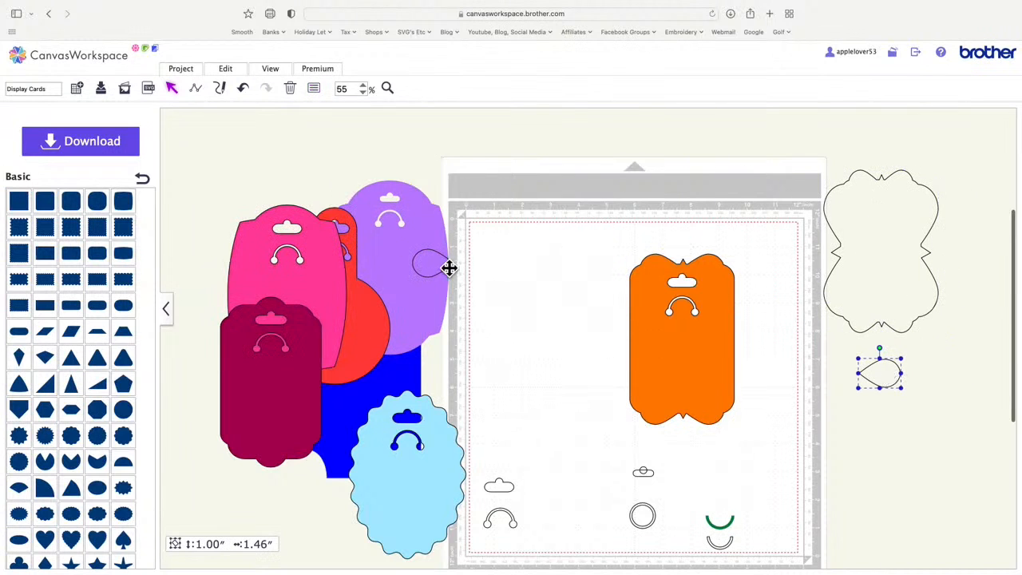
pyautogui.moveTo(449, 268); pyautogui.dragTo(922, 418)
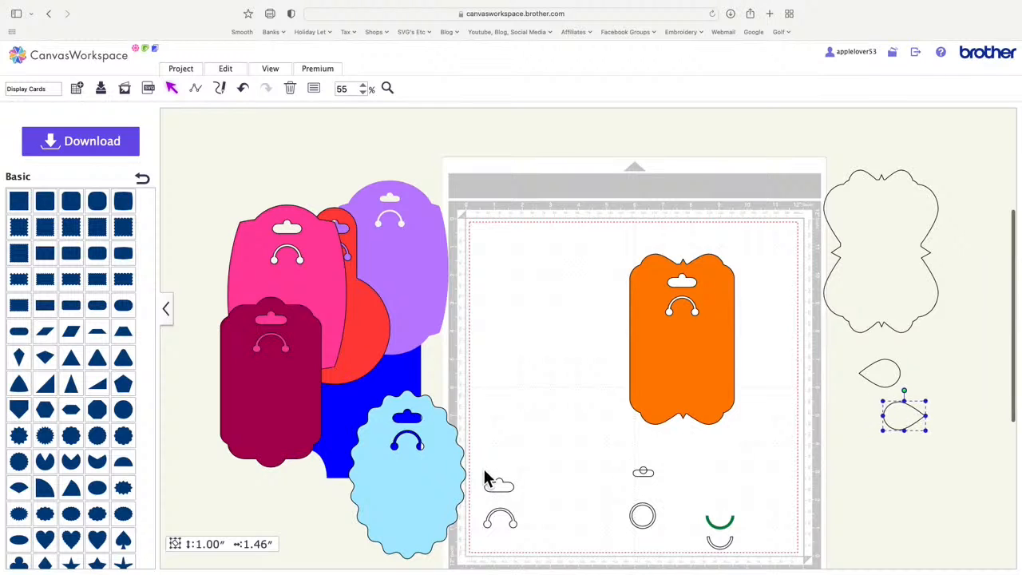
# - Group the spare hang slot with its arc cutout, and clear the spare pieces off the mat's lower area
pyautogui.moveTo(484, 469); pyautogui.dragTo(527, 552)
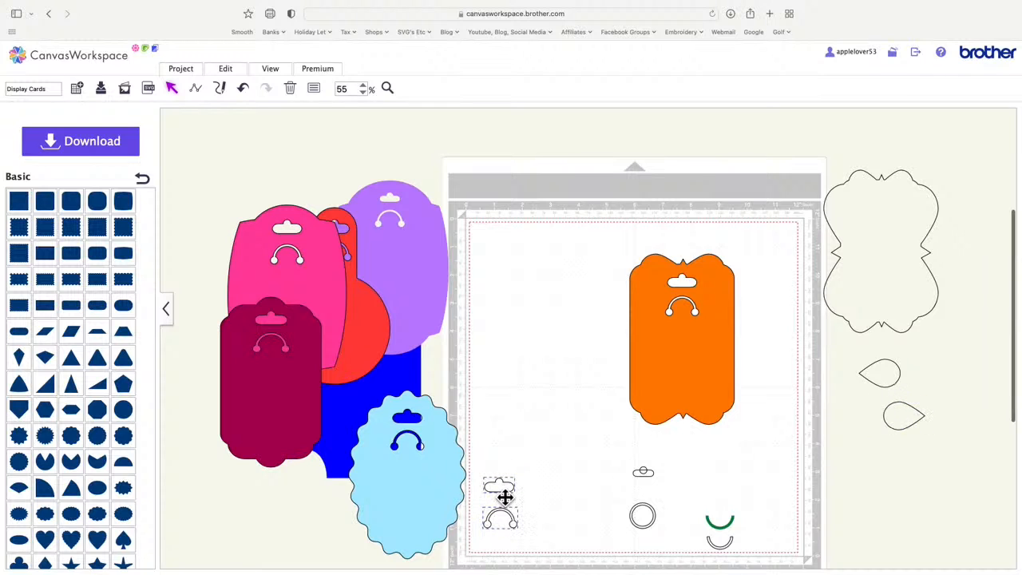
pyautogui.rightClick(505, 497)
pyautogui.click(545, 372)
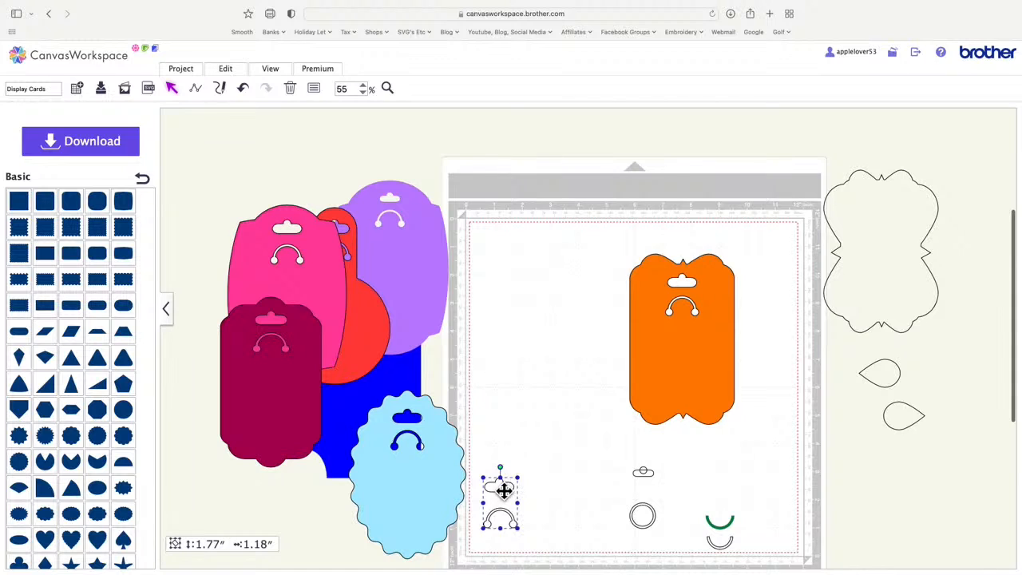
pyautogui.moveTo(504, 490)
pyautogui.mouseDown()
pyautogui.moveTo(520, 470)
pyautogui.moveTo(518, 482)
pyautogui.mouseUp()
pyautogui.moveTo(607, 457); pyautogui.dragTo(651, 517)
# - Arrange the orange, purple, maroon and red cards on the mat, with the orange card above the maroon one
pyautogui.moveTo(686, 328); pyautogui.dragTo(729, 312)
pyautogui.moveTo(413, 271); pyautogui.dragTo(618, 331)
pyautogui.moveTo(308, 265); pyautogui.dragTo(457, 221)
pyautogui.moveTo(278, 361); pyautogui.dragTo(742, 435)
pyautogui.moveTo(737, 333); pyautogui.dragTo(735, 312)
pyautogui.moveTo(628, 326); pyautogui.dragTo(585, 309)
pyautogui.moveTo(485, 437); pyautogui.dragTo(288, 475)
pyautogui.moveTo(370, 338); pyautogui.dragTo(656, 484)
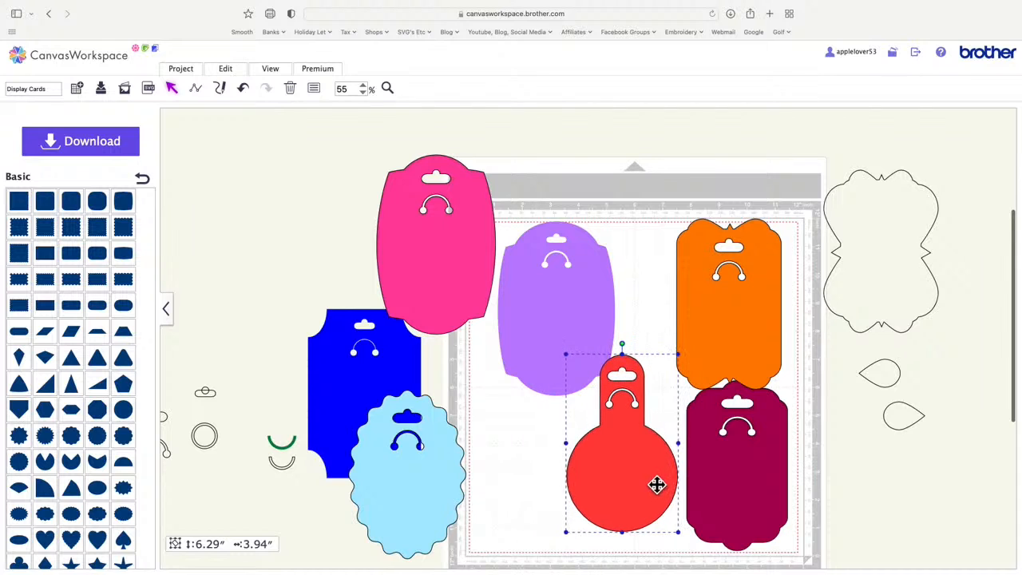
# - Place the light blue and blue cards on the mat, set the pink card aside, and move the purple card into the upper-left corner
pyautogui.moveTo(442, 488); pyautogui.dragTo(565, 469)
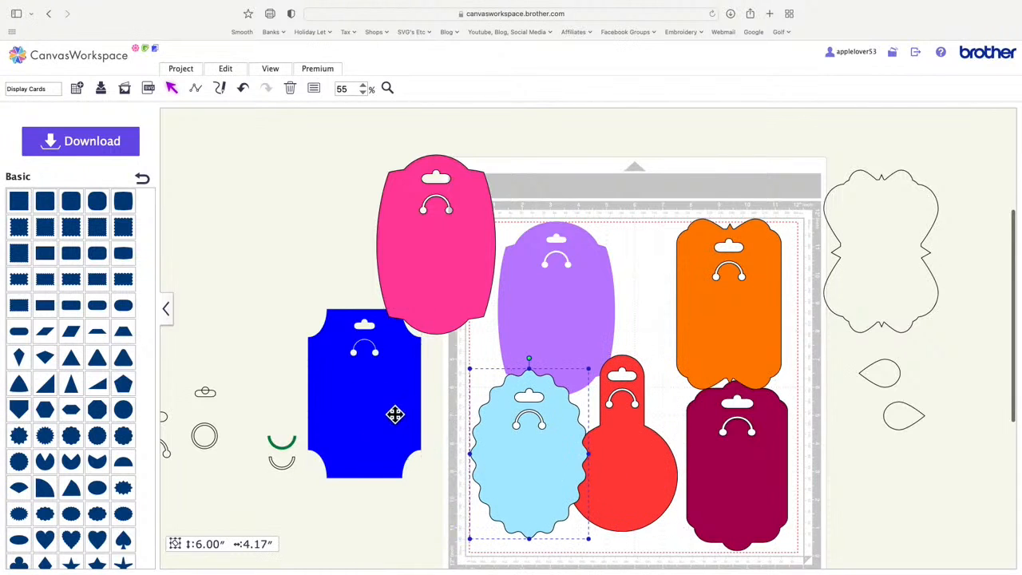
pyautogui.moveTo(395, 414); pyautogui.dragTo(678, 332)
pyautogui.moveTo(471, 253); pyautogui.dragTo(371, 282)
pyautogui.moveTo(554, 296); pyautogui.dragTo(533, 299)
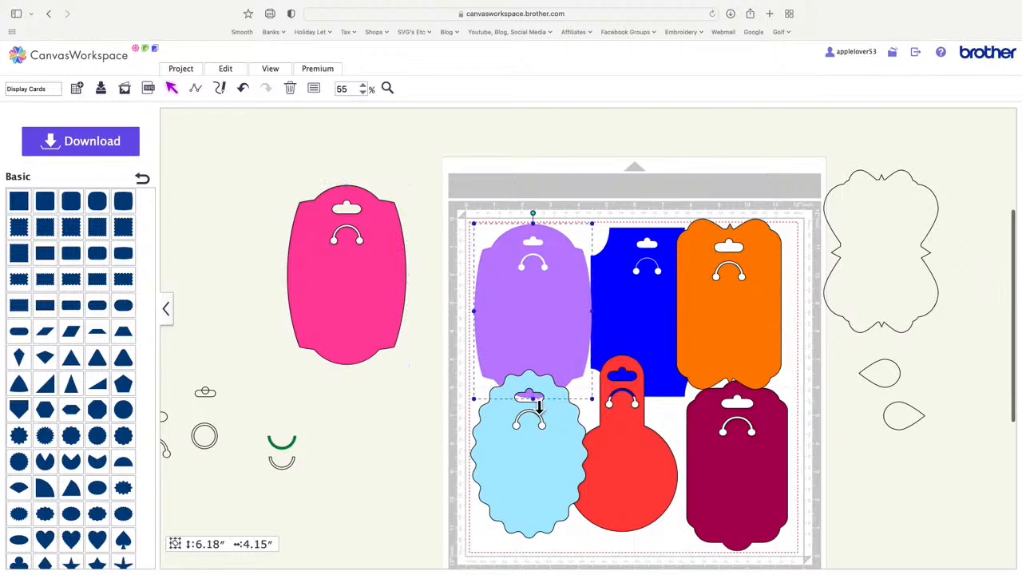
# - Tighten the mat layout by shifting the light blue and red cards down and the orange card against the mat's right edge
pyautogui.moveTo(543, 452); pyautogui.dragTo(538, 465)
pyautogui.moveTo(636, 458); pyautogui.dragTo(640, 474)
pyautogui.moveTo(751, 297); pyautogui.dragTo(755, 301)
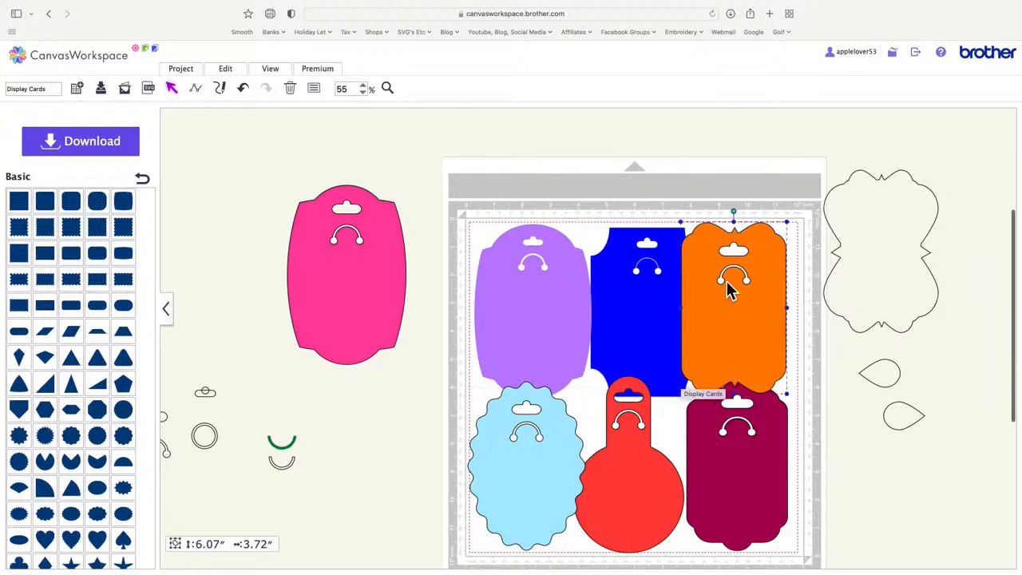
pyautogui.moveTo(759, 301); pyautogui.dragTo(775, 297)
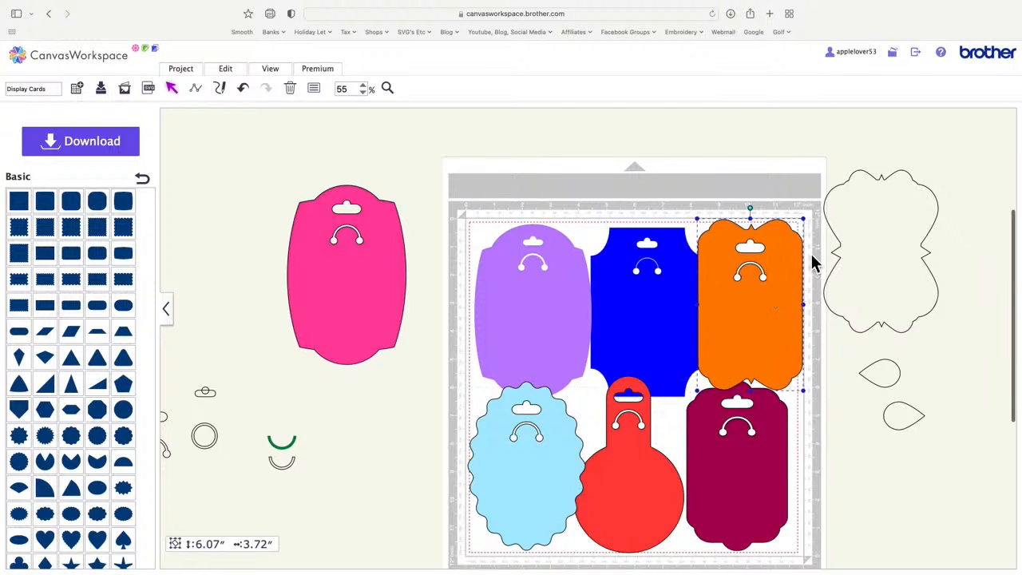
# - Delete the spare circles, small slot and loose arcs beside the mat, and move the grouped hang slot and arc onto the mat
pyautogui.click(870, 222)
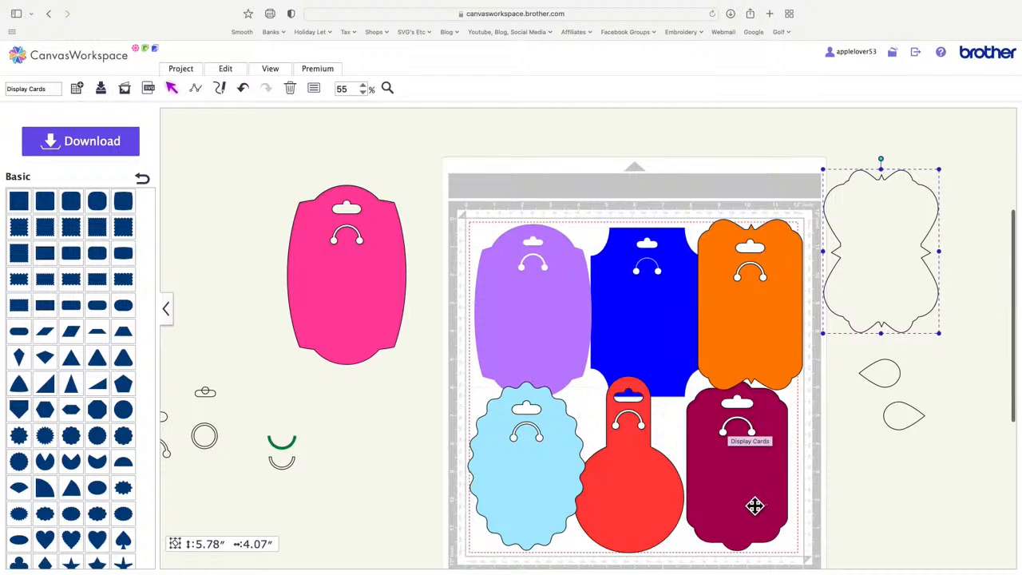
pyautogui.scroll(-1, 680, 359)
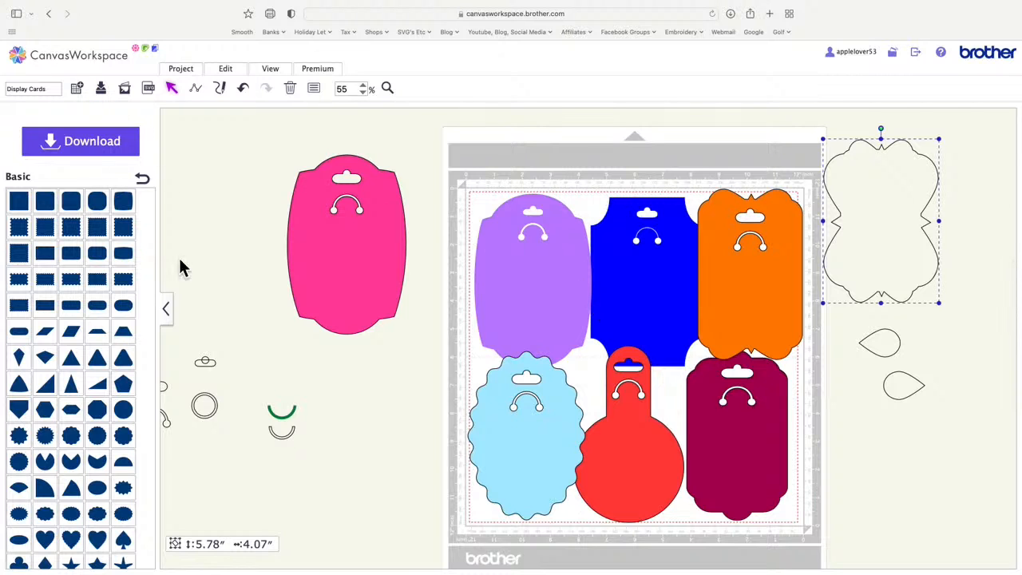
pyautogui.hscroll(-2, 275, 344)
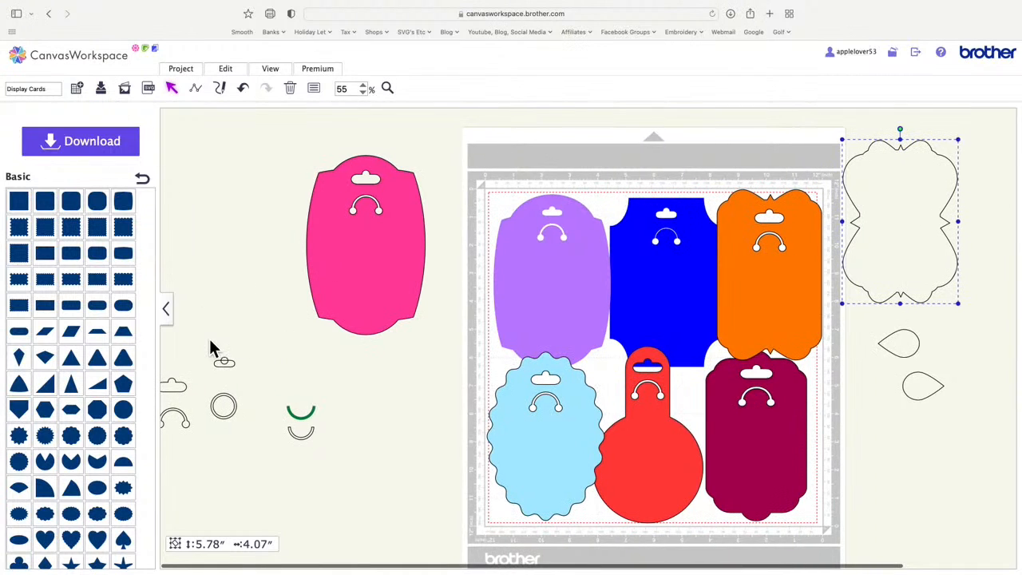
pyautogui.moveTo(206, 337); pyautogui.dragTo(357, 462)
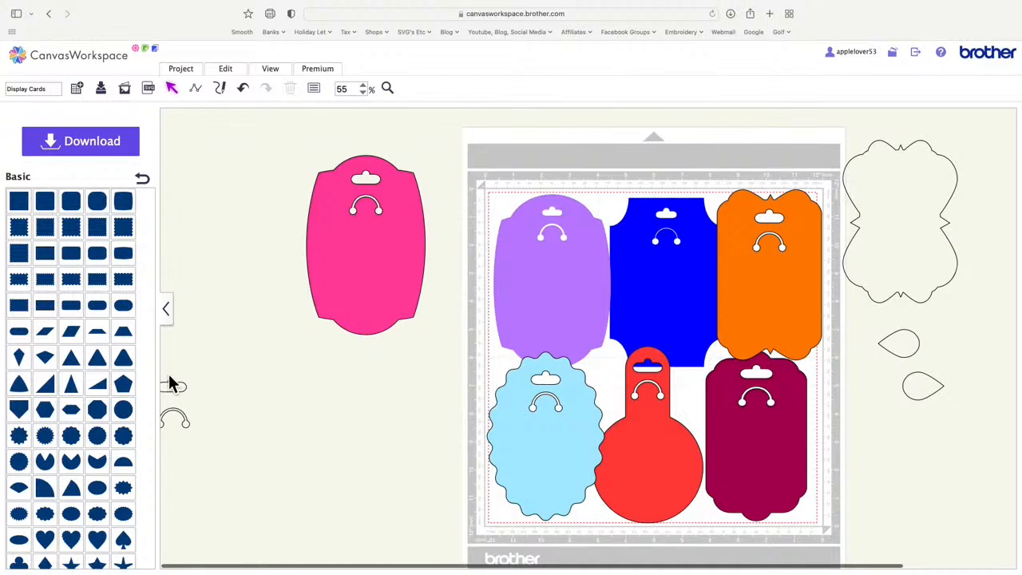
pyautogui.moveTo(176, 390); pyautogui.dragTo(603, 377)
# - Delete the leftover welded card outline, both teardrop outlines and the pink card outside the mat
pyautogui.click(905, 198)
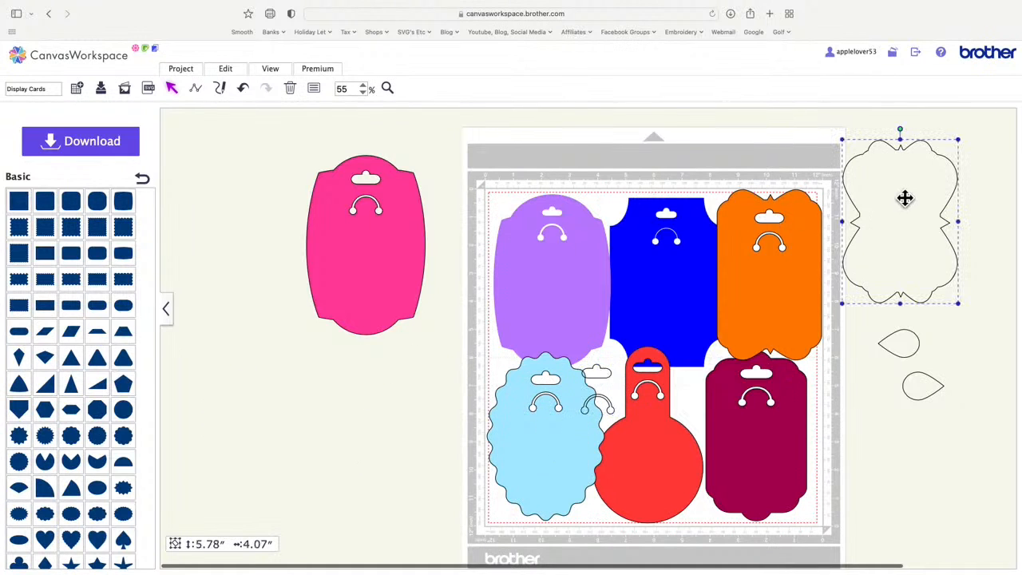
pyautogui.press('Delete')
pyautogui.moveTo(862, 274); pyautogui.dragTo(958, 434)
pyautogui.press('Delete')
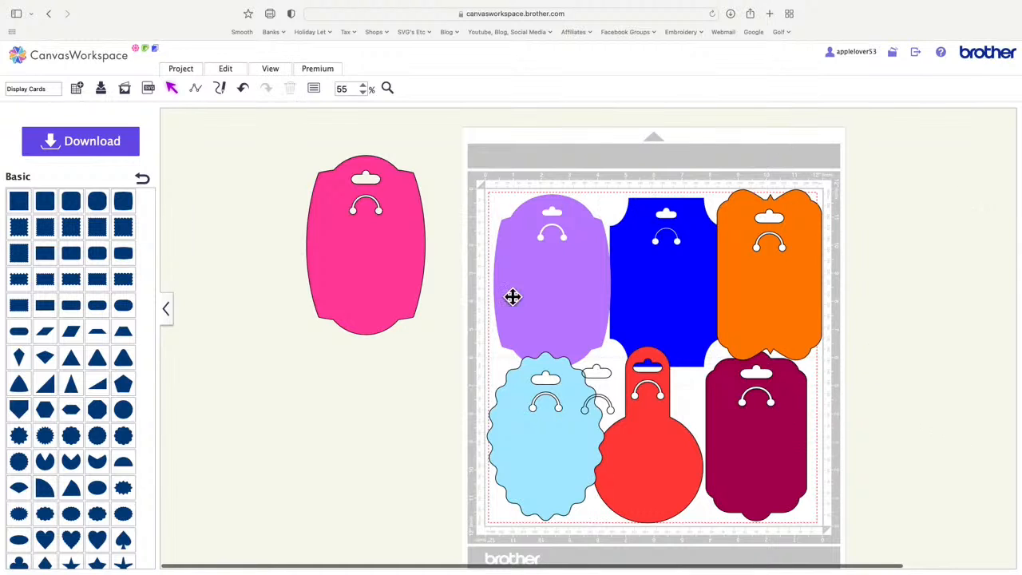
pyautogui.moveTo(364, 237); pyautogui.dragTo(406, 264)
pyautogui.press('Delete')
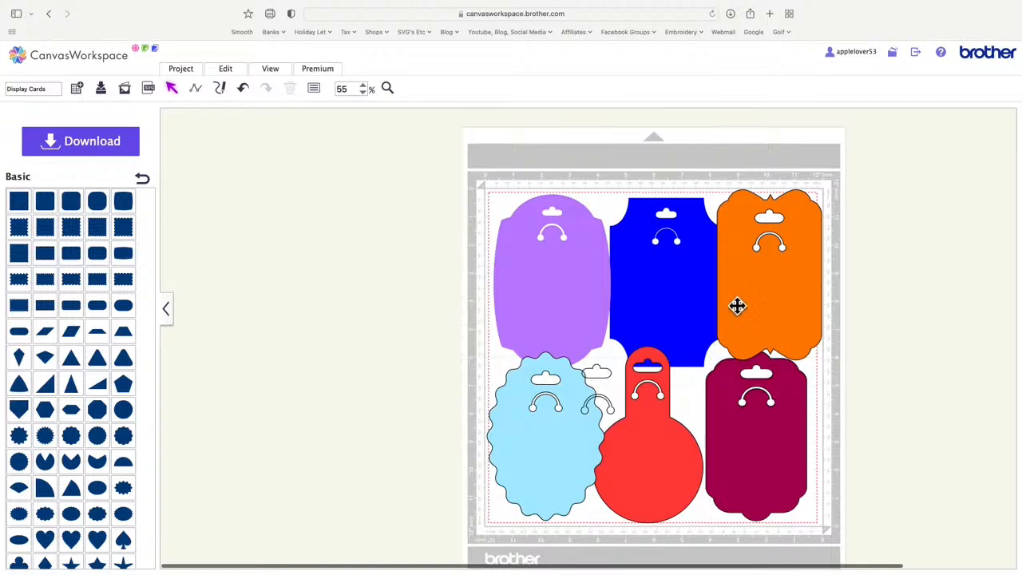
# - Fine-tune the card layout on the mat by nudging the orange, blue and dark red cards left and the light blue card right
pyautogui.moveTo(768, 292); pyautogui.dragTo(754, 293)
pyautogui.moveTo(679, 266); pyautogui.dragTo(671, 268)
pyautogui.moveTo(559, 262); pyautogui.dragTo(561, 265)
pyautogui.moveTo(544, 407); pyautogui.dragTo(577, 438)
pyautogui.click(647, 461)
pyautogui.moveTo(763, 457)
pyautogui.mouseDown()
pyautogui.moveTo(753, 456)
pyautogui.moveTo(765, 457)
pyautogui.mouseUp()
pyautogui.scroll(-2, 743, 191)
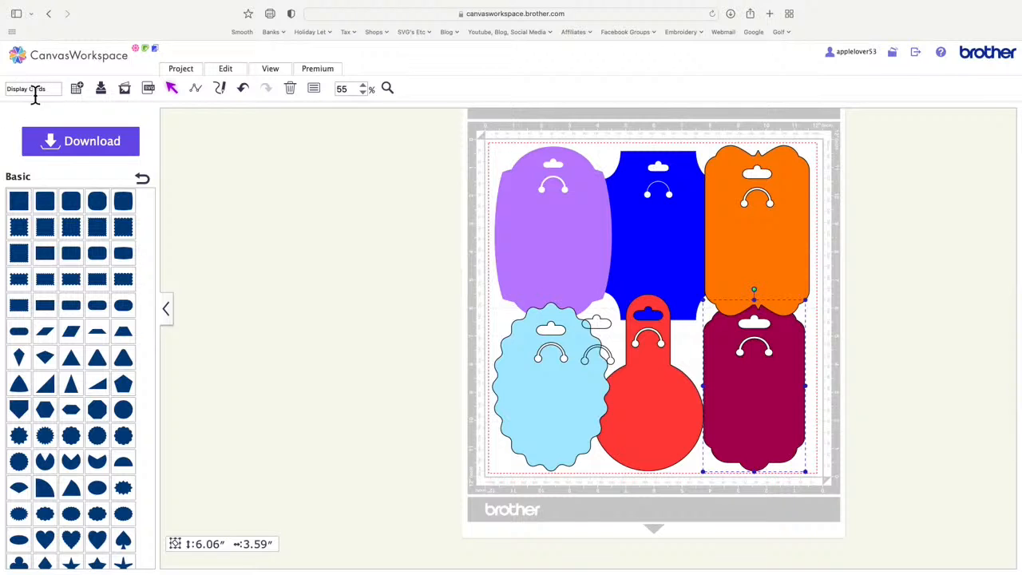
# - Save the Display Cards project and download it to the computer as an FCM file
pyautogui.click(103, 90)
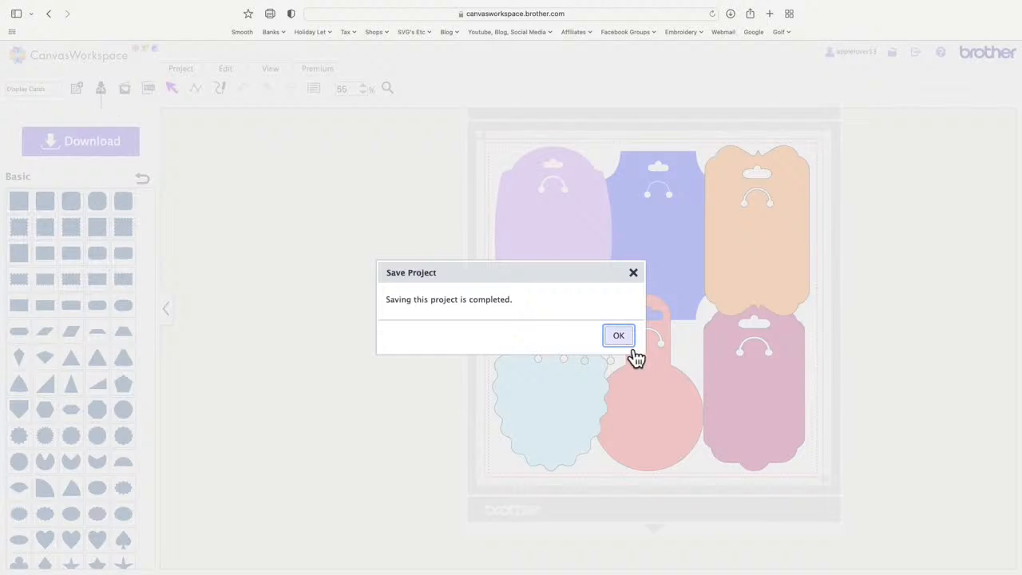
pyautogui.click(618, 335)
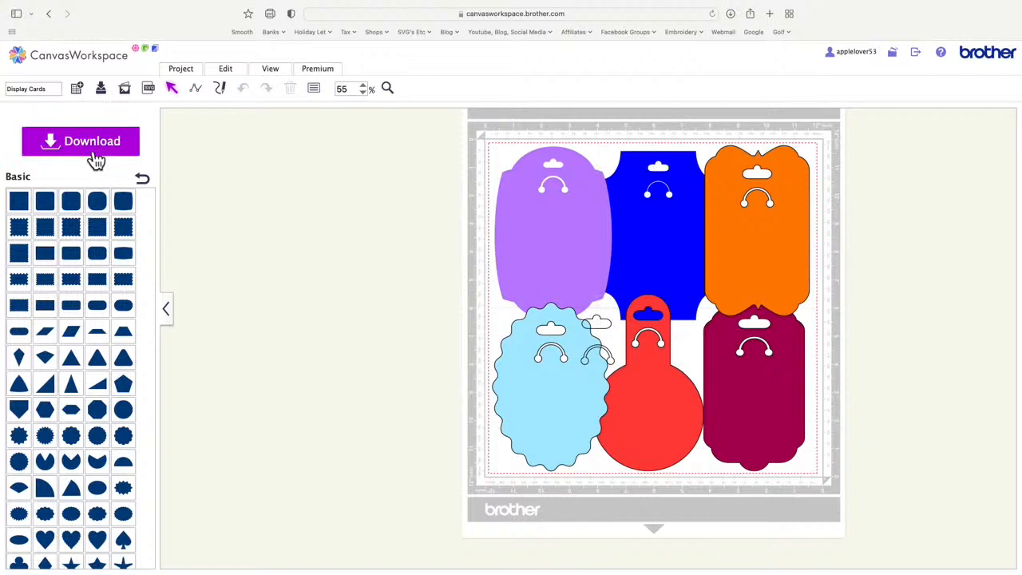
pyautogui.click(96, 152)
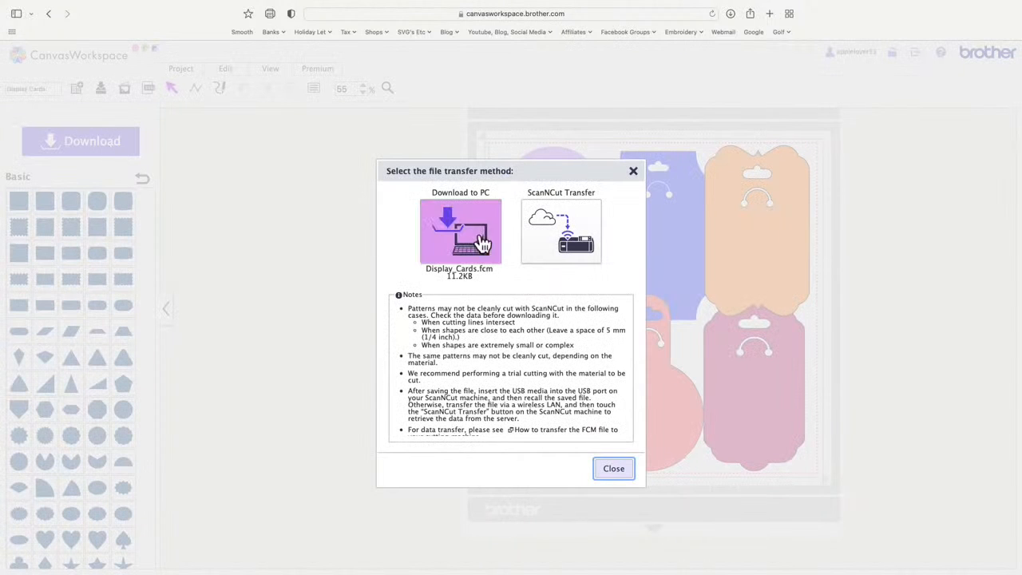
pyautogui.click(479, 238)
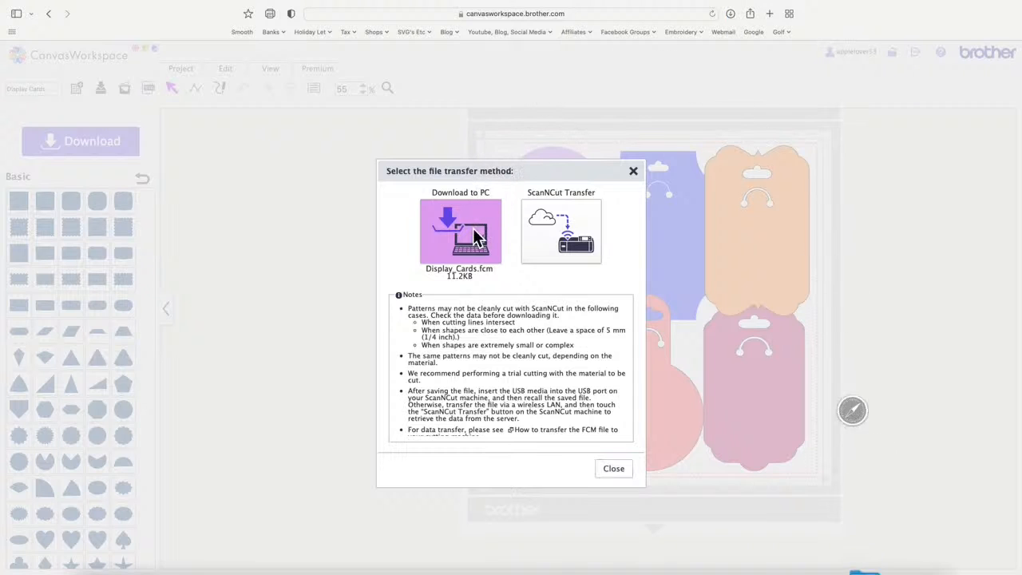
pyautogui.click(635, 173)
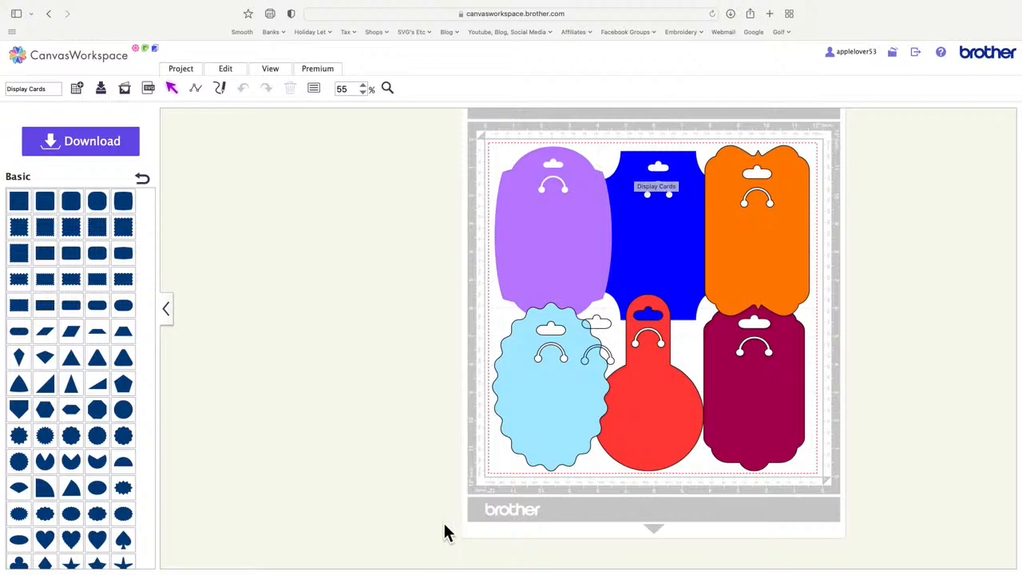
# - Switch to the Brother CanvasWorkspace desktop app and dismiss its news notice and project collection window
pyautogui.moveTo(447, 570)
pyautogui.click(357, 551)
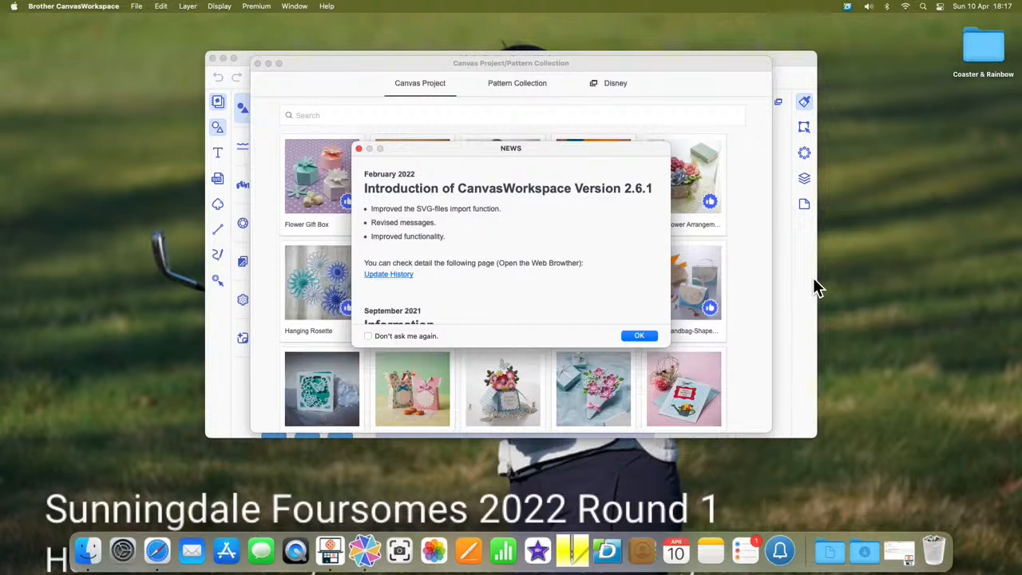
pyautogui.click(647, 336)
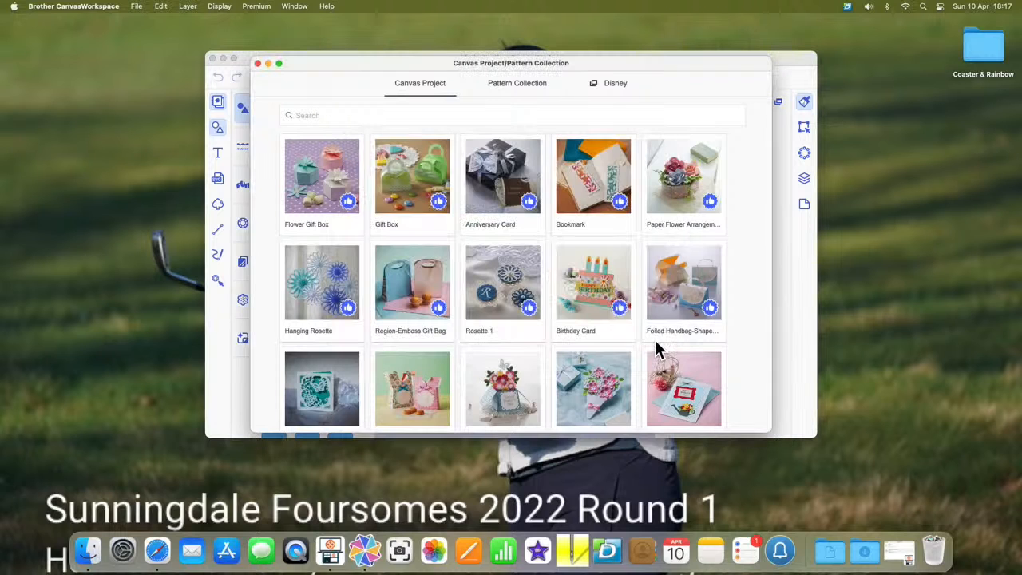
pyautogui.click(258, 63)
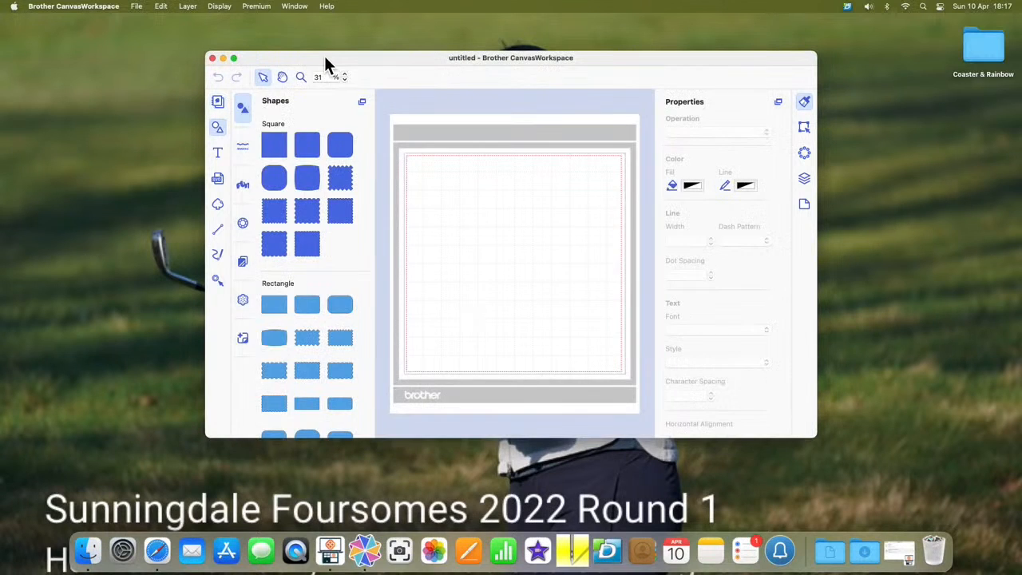
# - Enlarge the CanvasWorkspace window and set the zoom to 40% so the whole mat fits
pyautogui.moveTo(323, 64); pyautogui.dragTo(251, 35)
pyautogui.moveTo(740, 409); pyautogui.dragTo(891, 505)
pyautogui.click(272, 45)
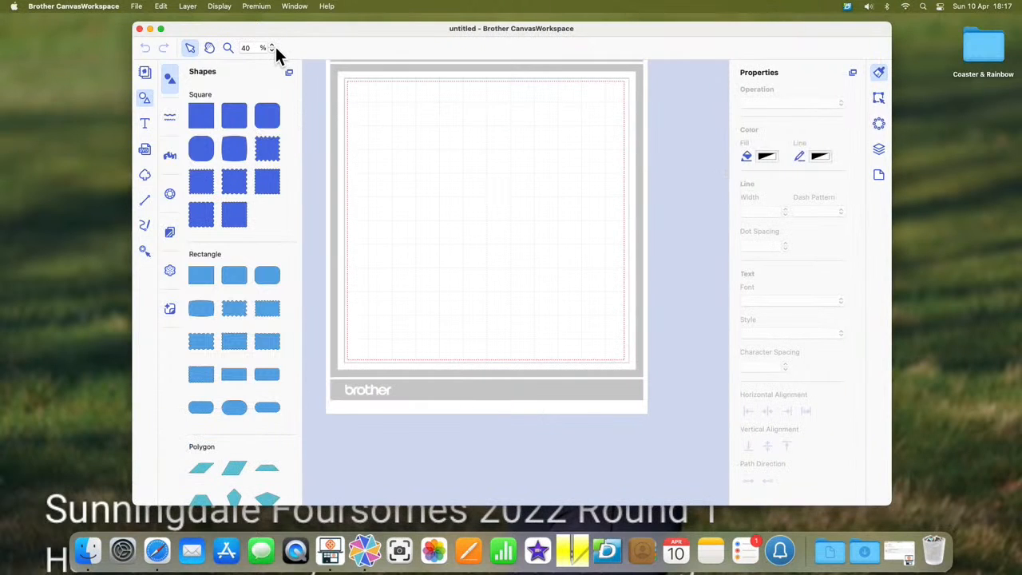
pyautogui.scroll(3, 561, 200)
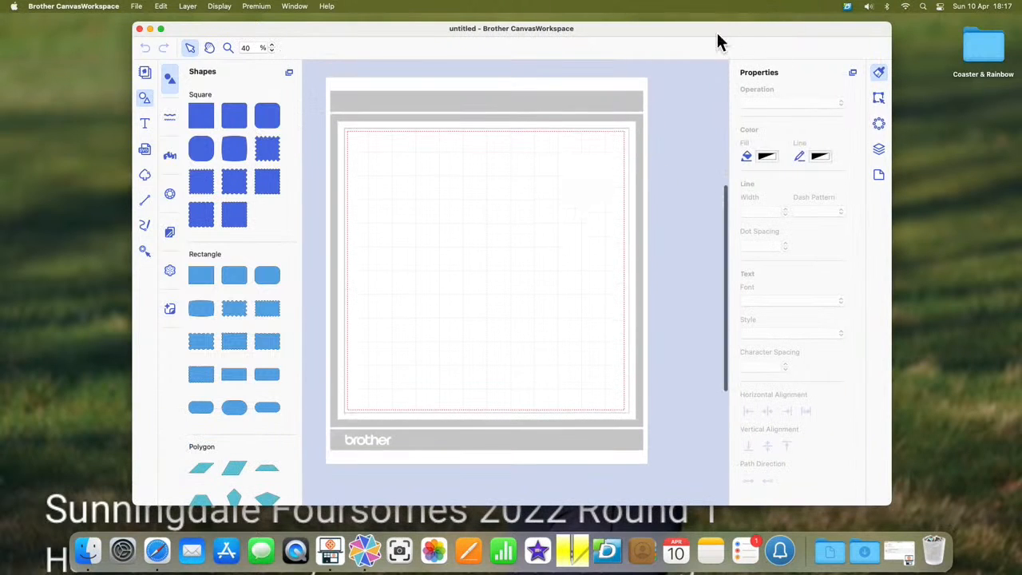
pyautogui.moveTo(717, 34); pyautogui.dragTo(700, 33)
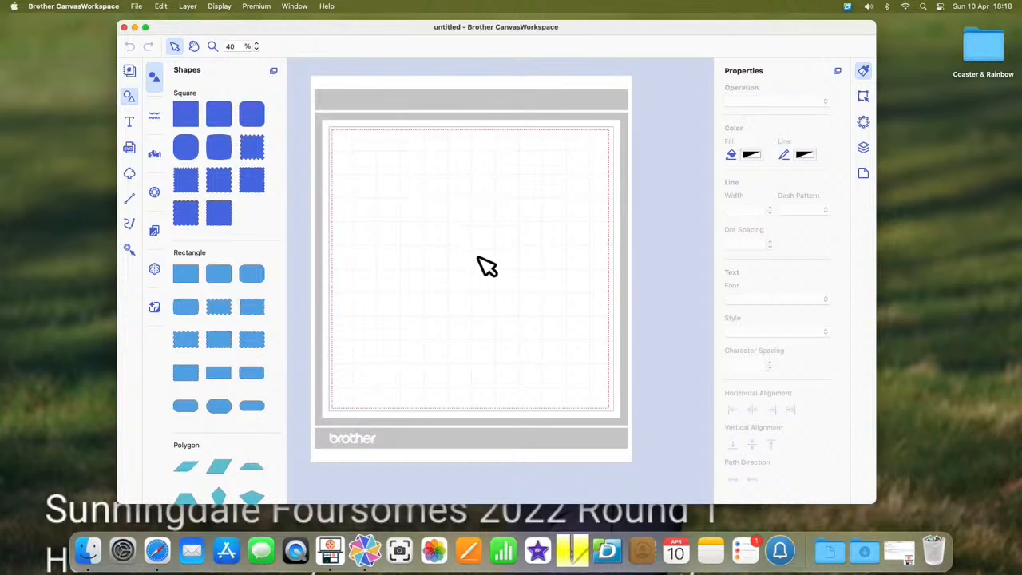
pyautogui.scroll(2, 485, 265)
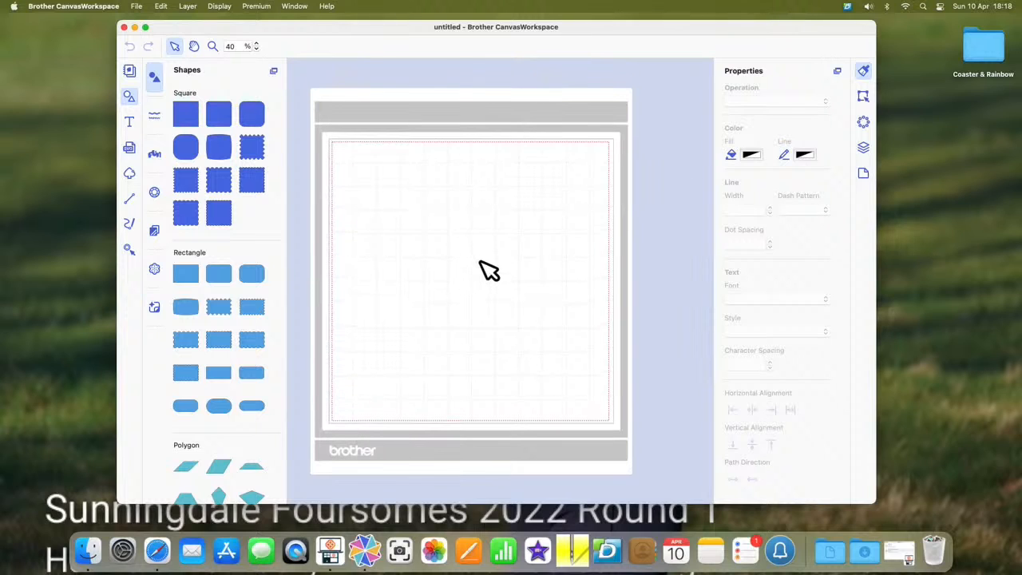
pyautogui.click(137, 6)
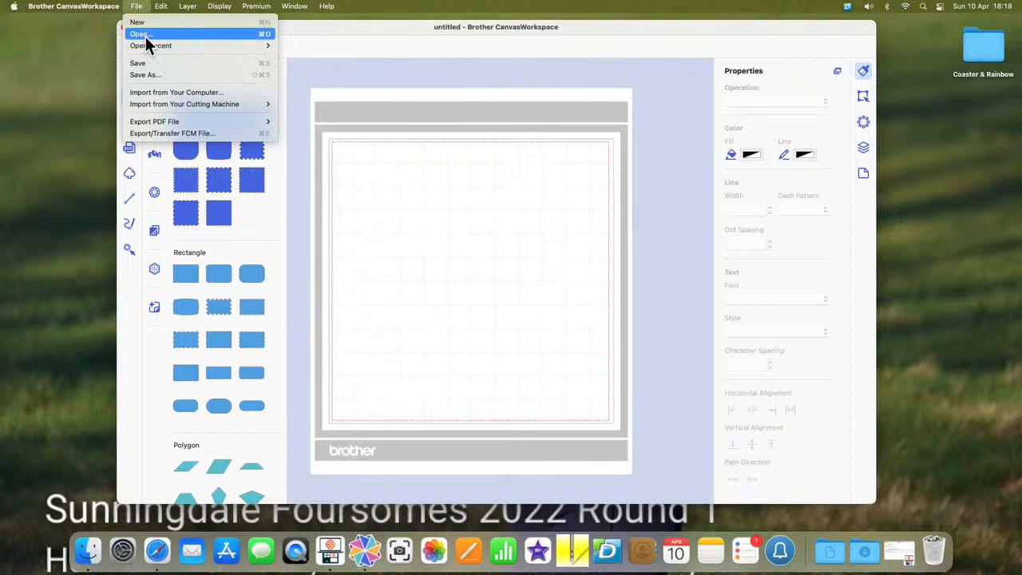
pyautogui.click(146, 35)
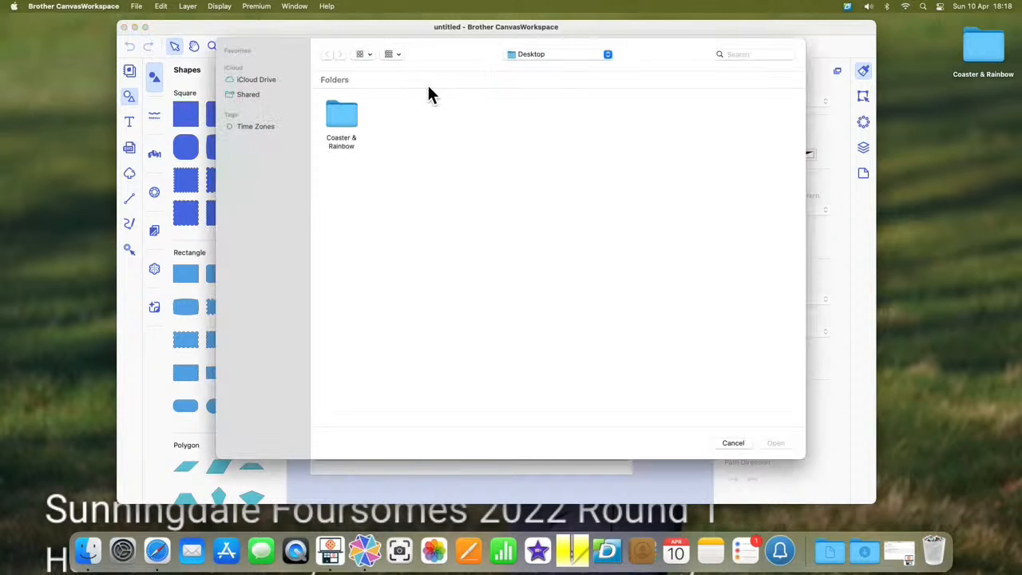
pyautogui.click(609, 57)
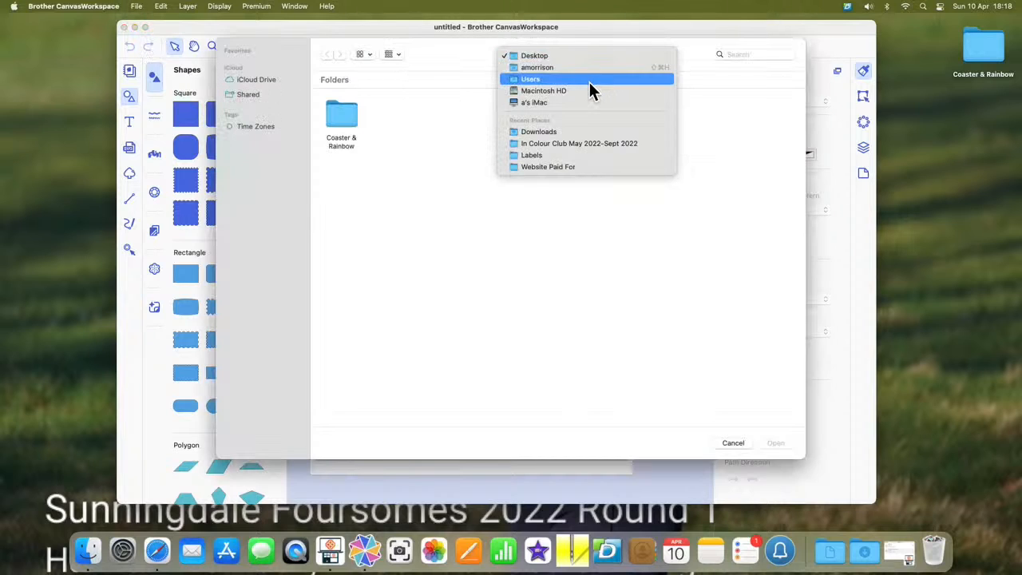
pyautogui.click(562, 133)
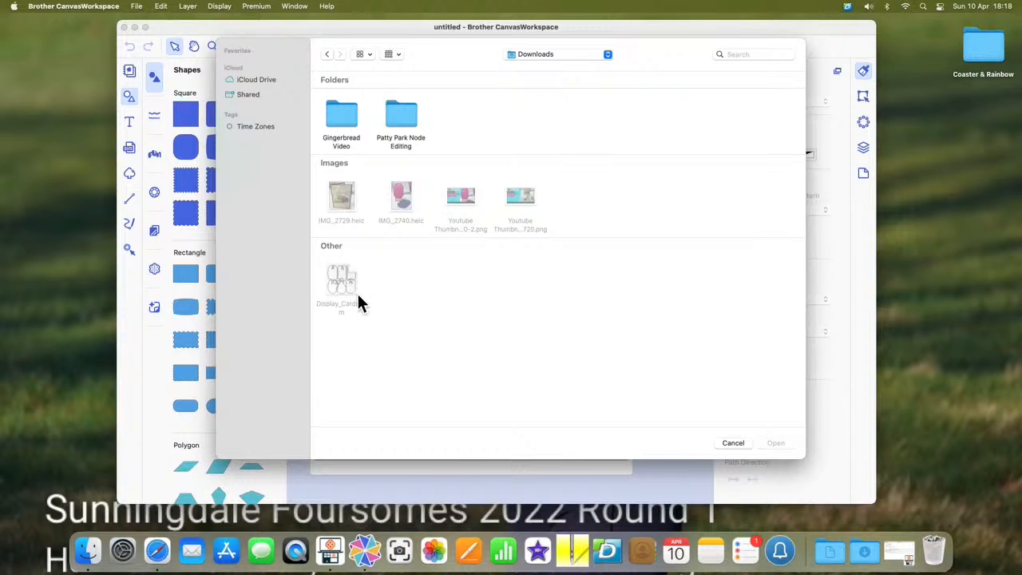
pyautogui.click(735, 443)
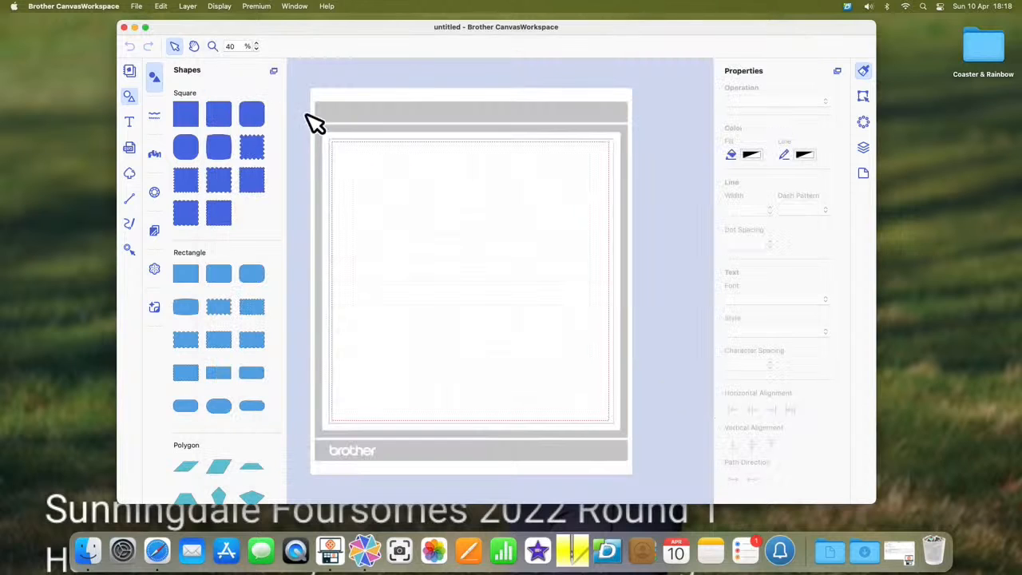
# - Import Display_Cards.fcm from the computer's Downloads folder onto the mat
pyautogui.click(137, 8)
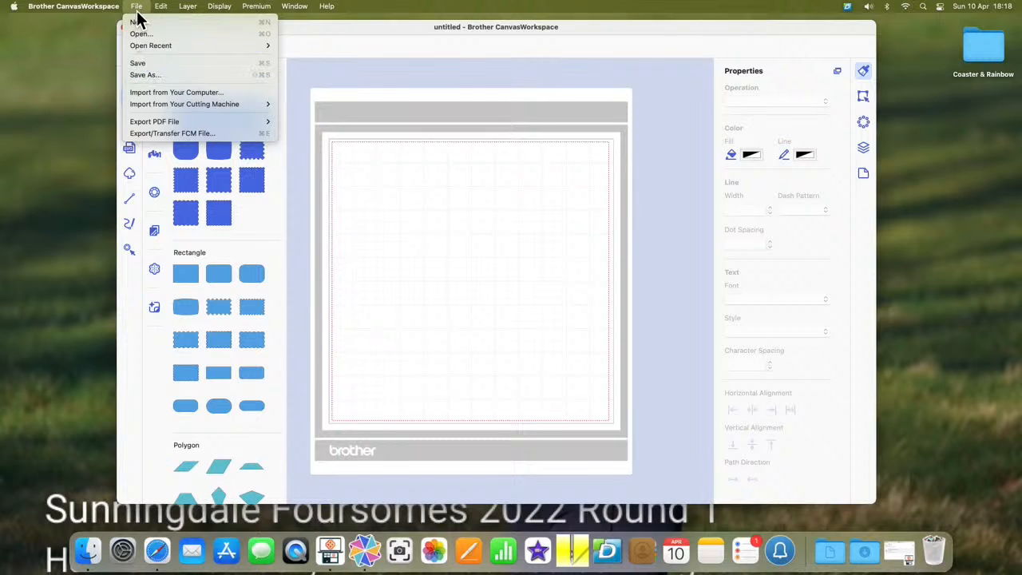
pyautogui.click(150, 92)
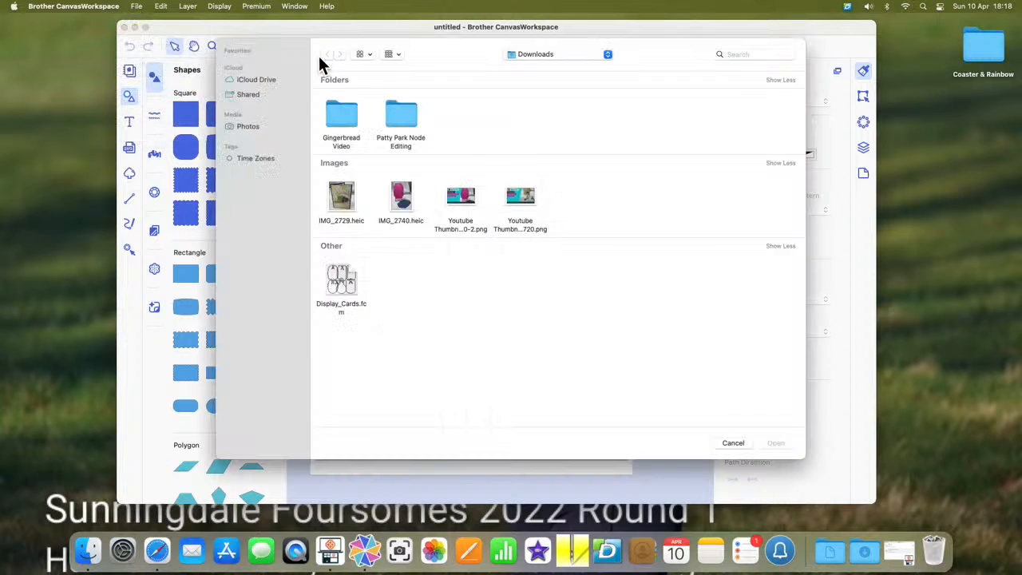
pyautogui.click(345, 285)
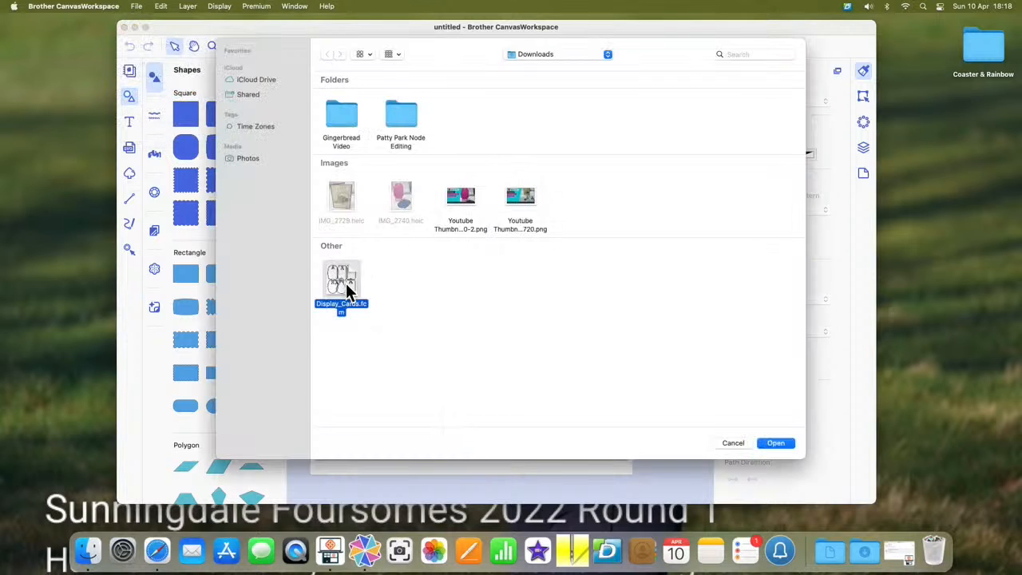
pyautogui.click(778, 444)
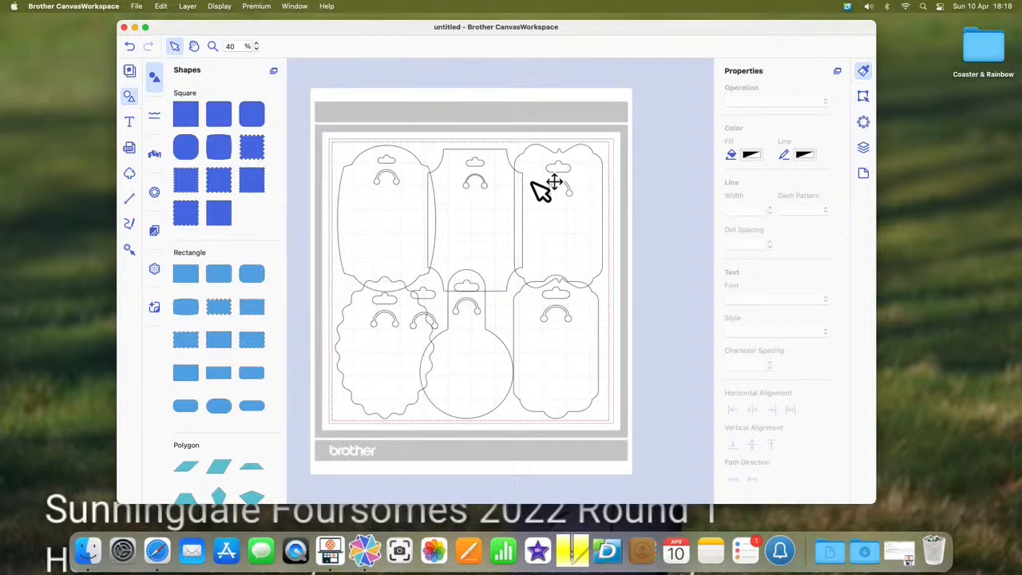
# - Select the imported cards one after another to check that each is a separate object, and clear the selection
pyautogui.click(593, 216)
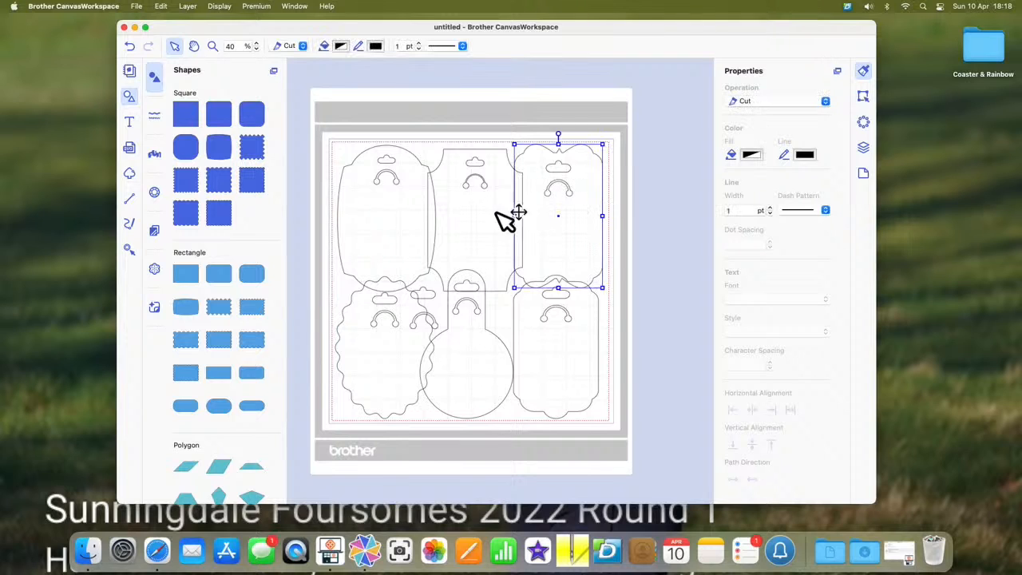
pyautogui.click(433, 211)
pyautogui.click(391, 240)
pyautogui.click(390, 333)
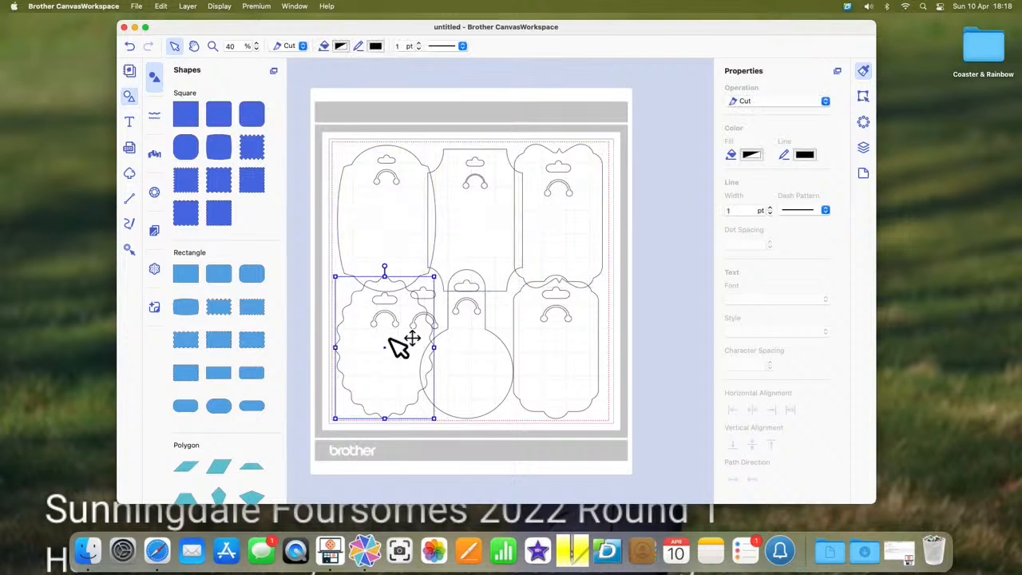
pyautogui.click(462, 352)
pyautogui.click(543, 352)
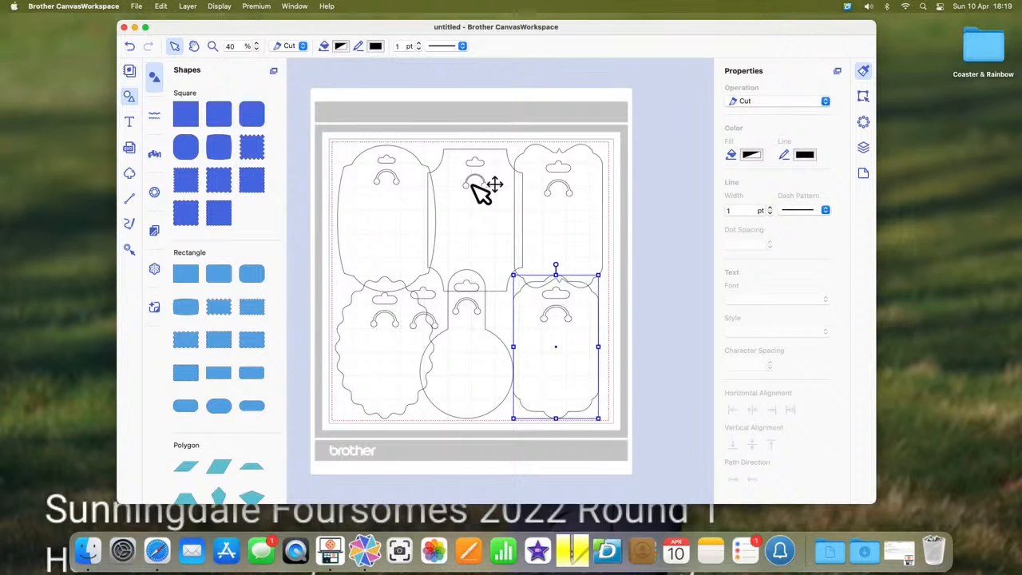
pyautogui.hscroll(-5, 479, 191)
pyautogui.hscroll(3, 472, 253)
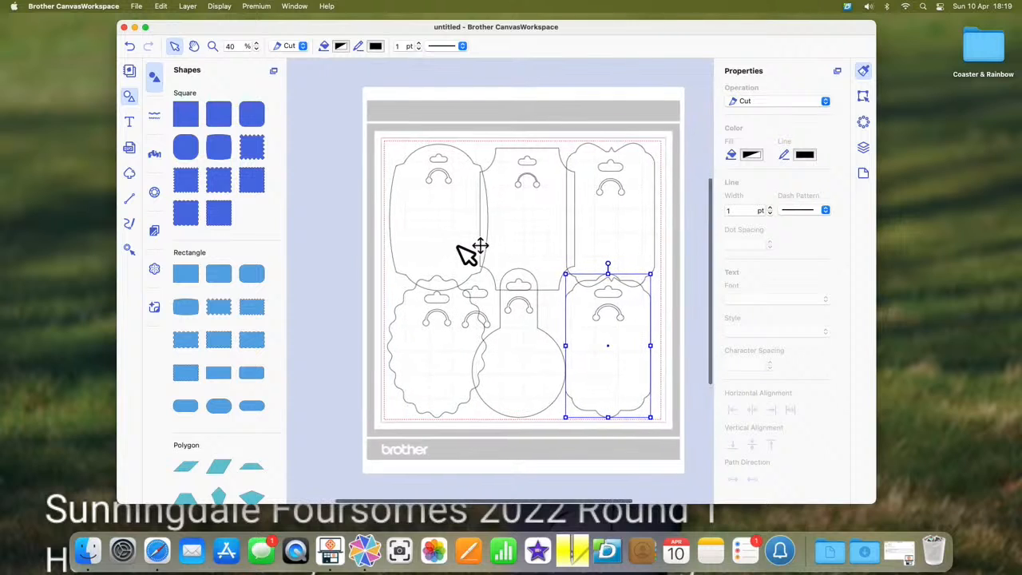
pyautogui.hscroll(1, 471, 252)
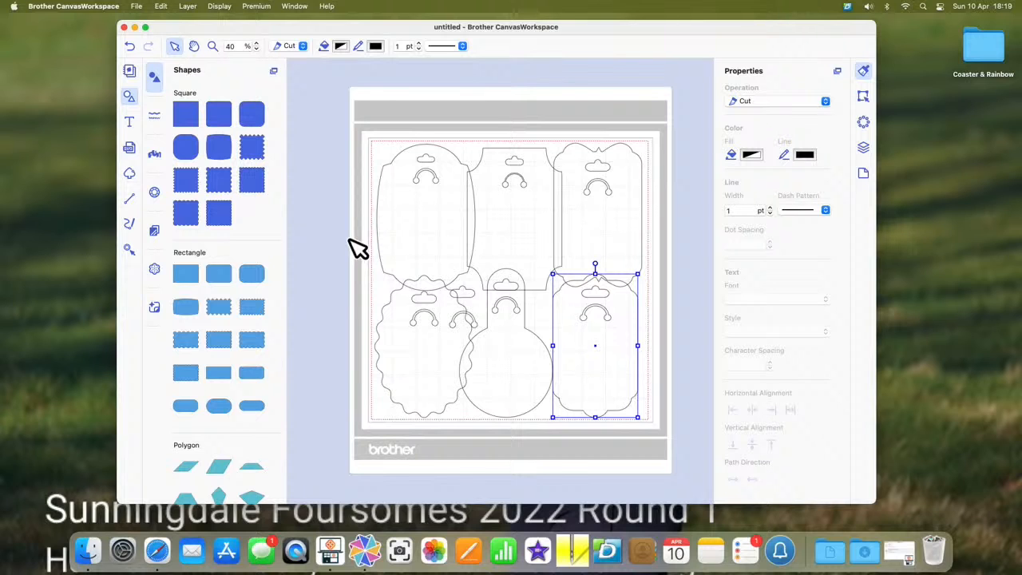
pyautogui.hscroll(2, 355, 248)
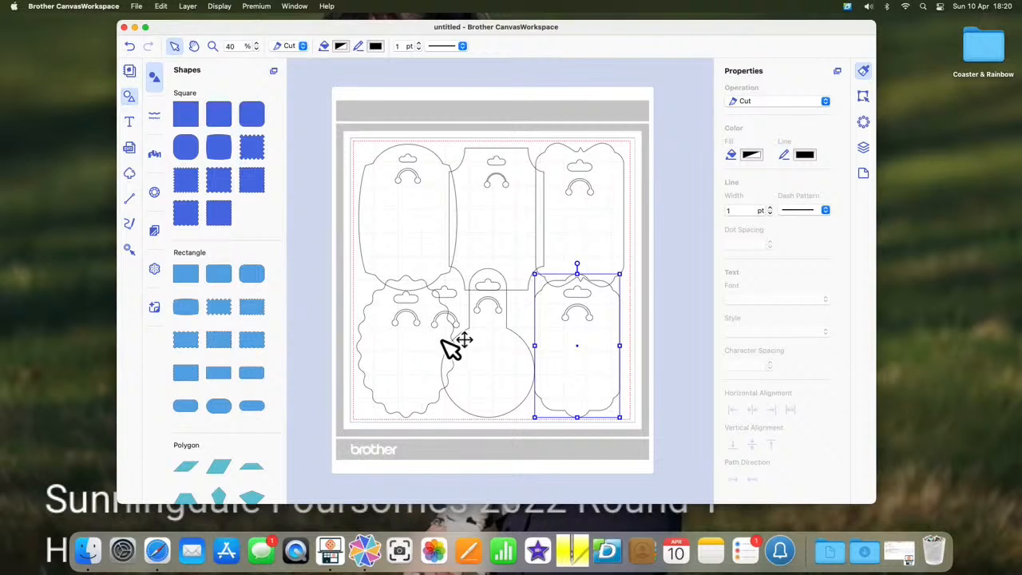
pyautogui.click(654, 372)
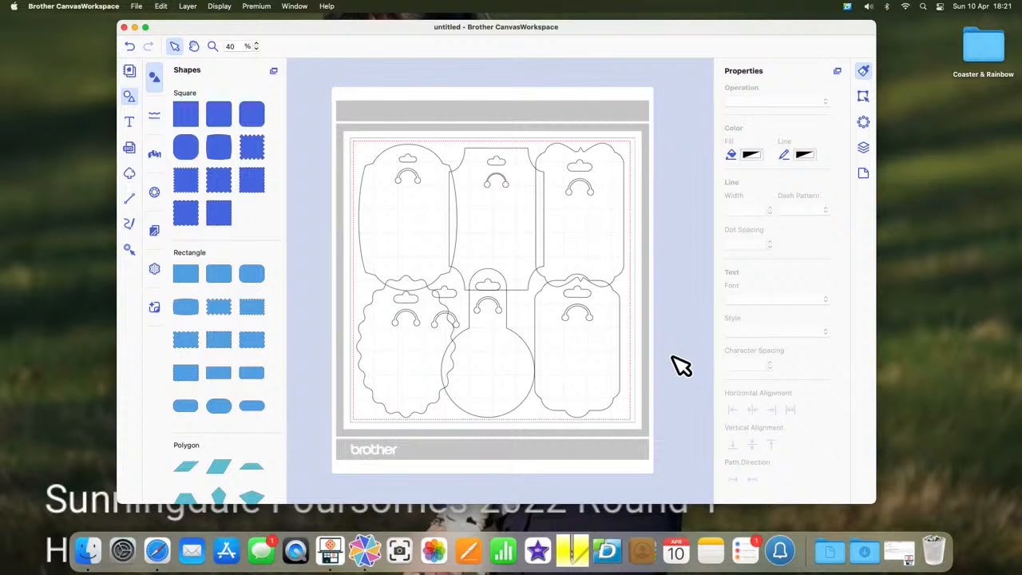
pyautogui.hscroll(-1, 612, 381)
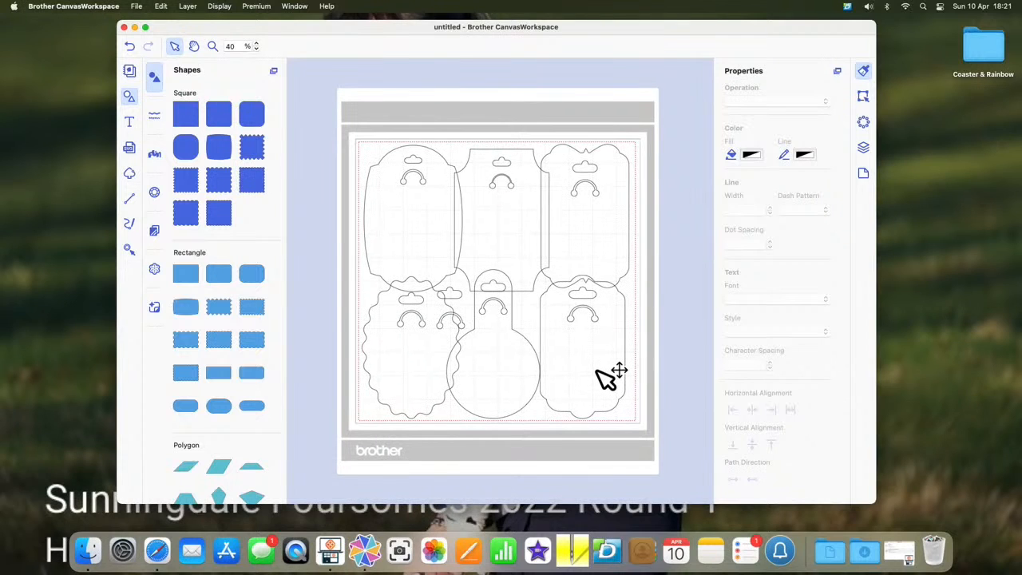
pyautogui.scroll(-2, 607, 377)
pyautogui.scroll(-2, 606, 377)
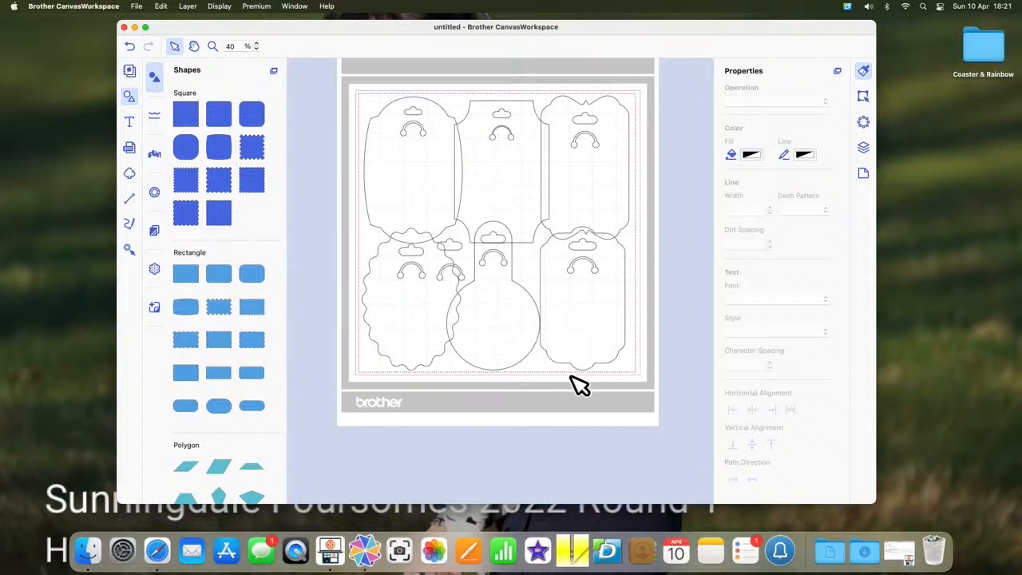
pyautogui.scroll(2, 574, 386)
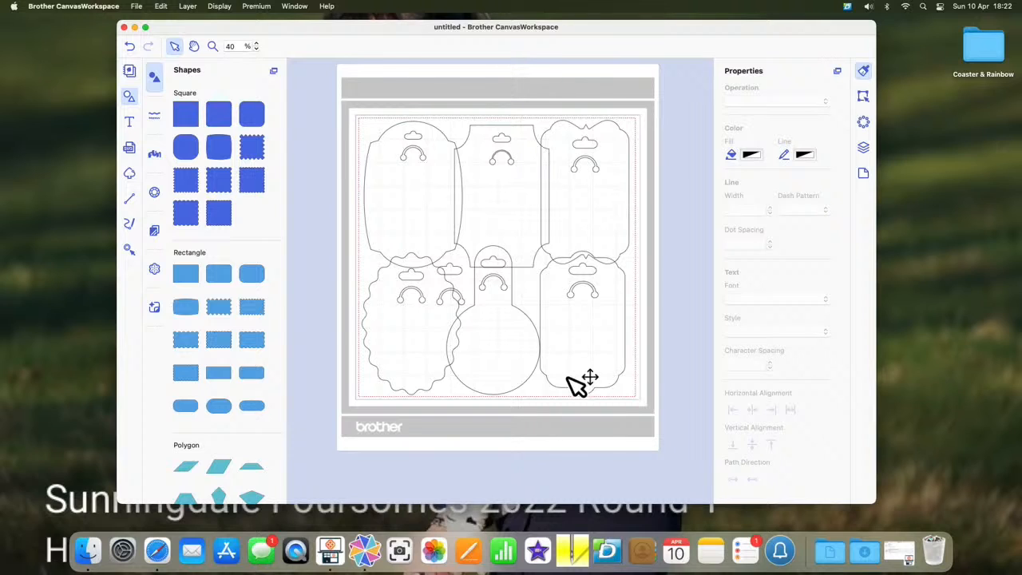
pyautogui.click(332, 559)
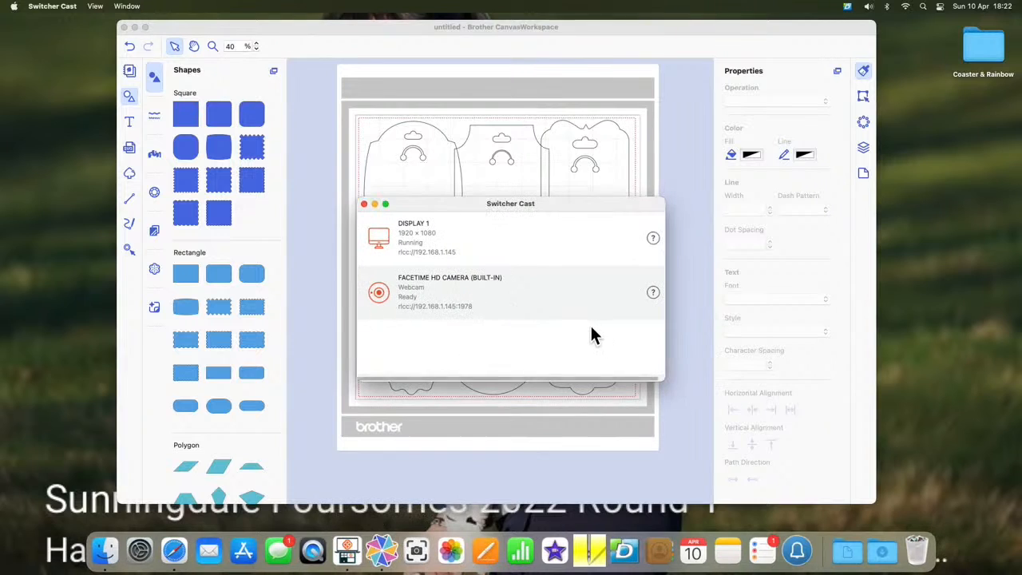
pyautogui.click(375, 205)
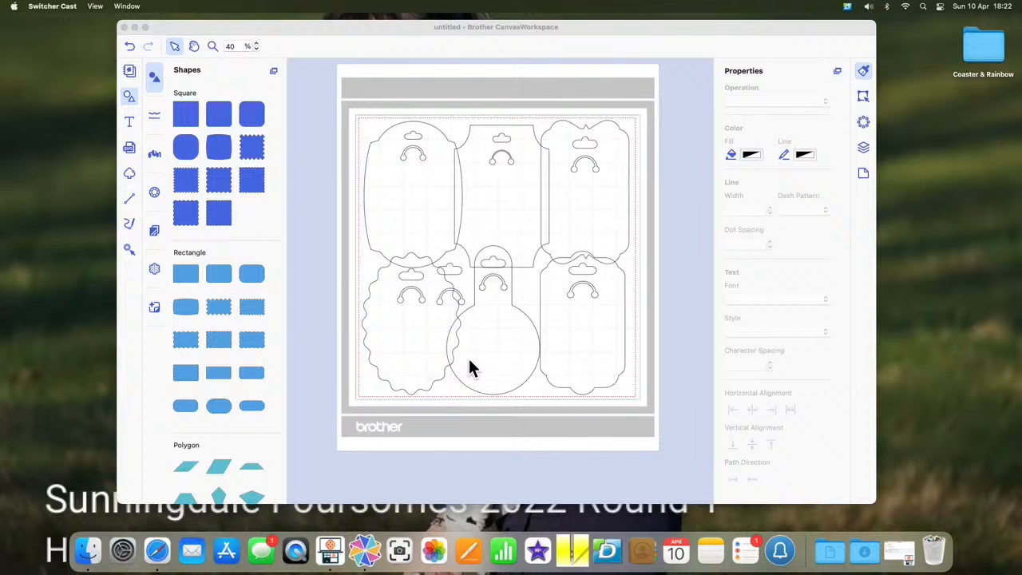
pyautogui.click(134, 27)
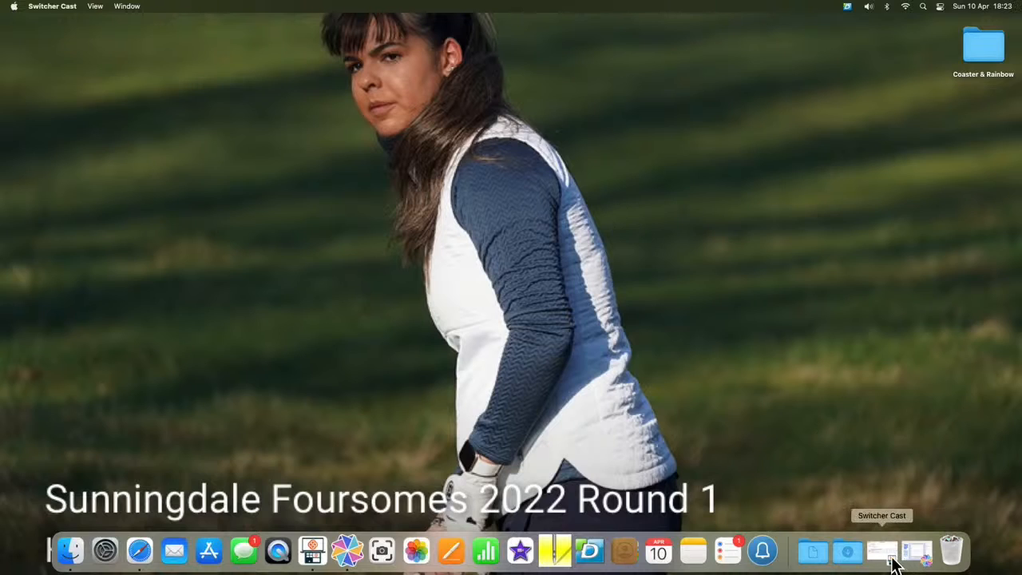
pyautogui.click(918, 556)
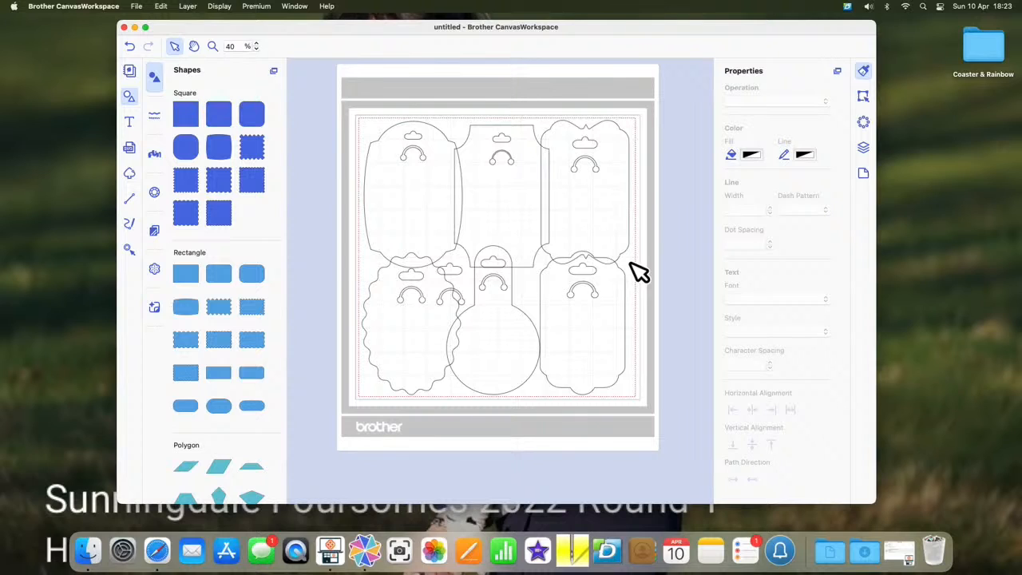
pyautogui.click(337, 556)
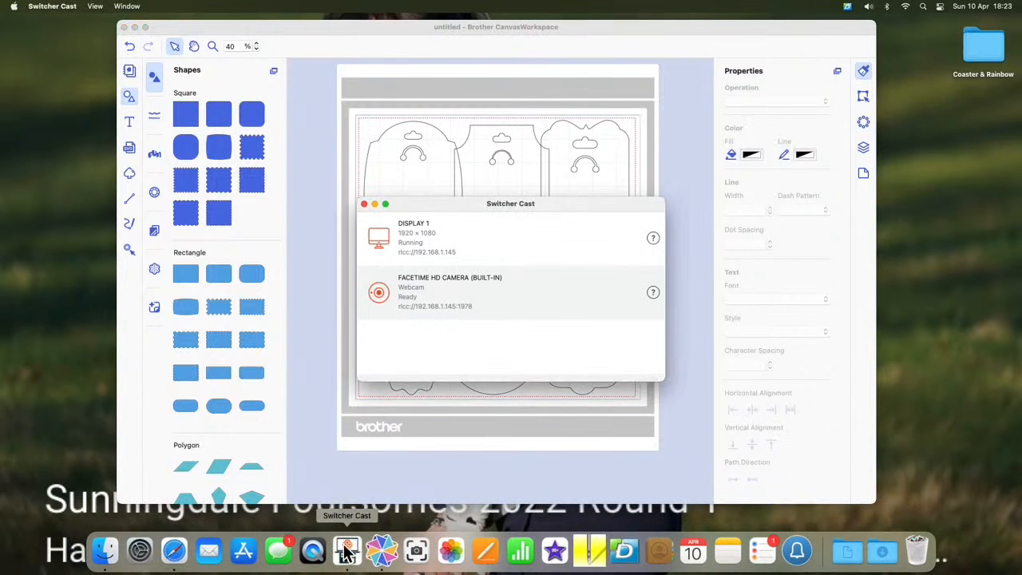
pyautogui.click(478, 322)
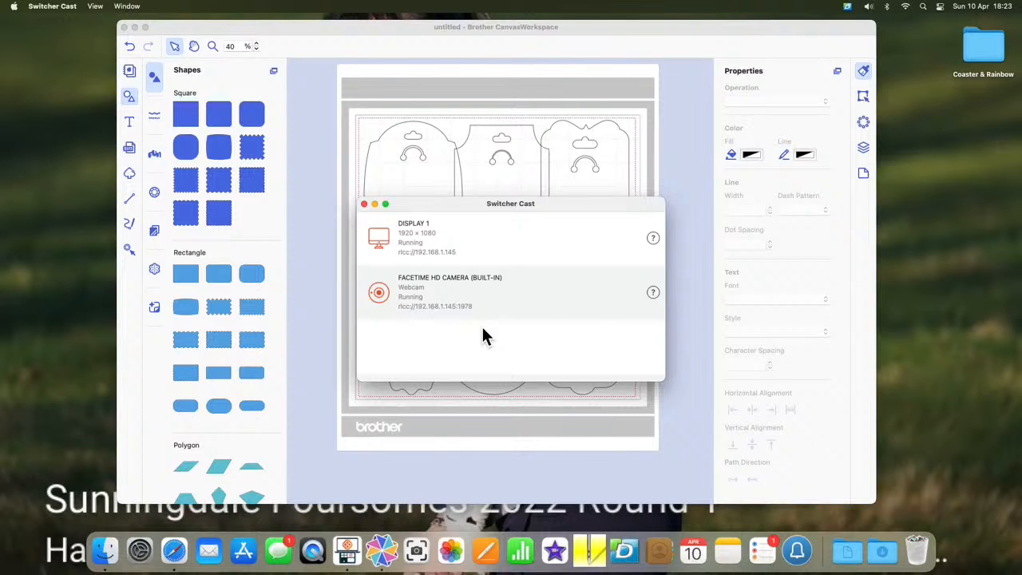
pyautogui.click(376, 204)
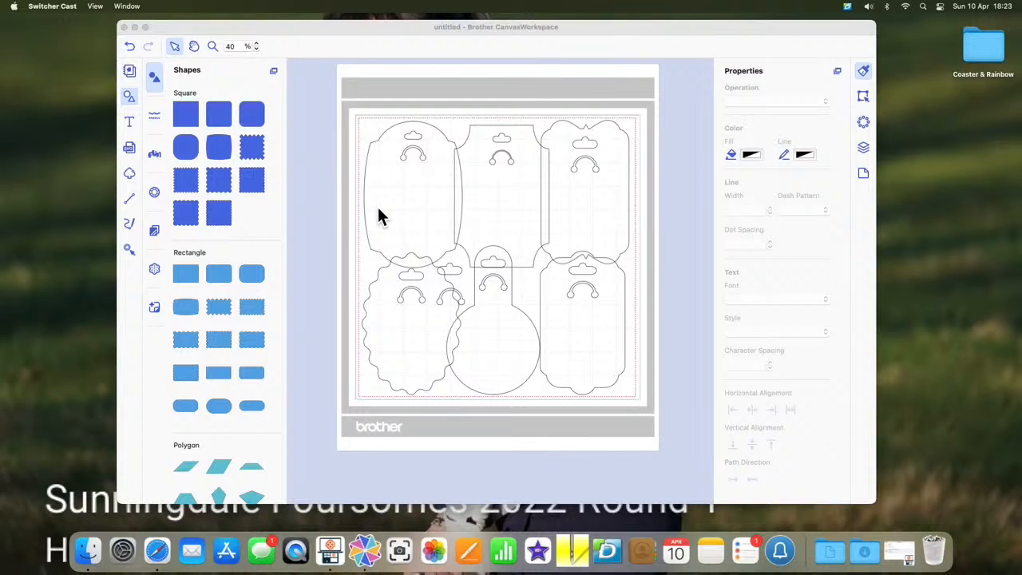